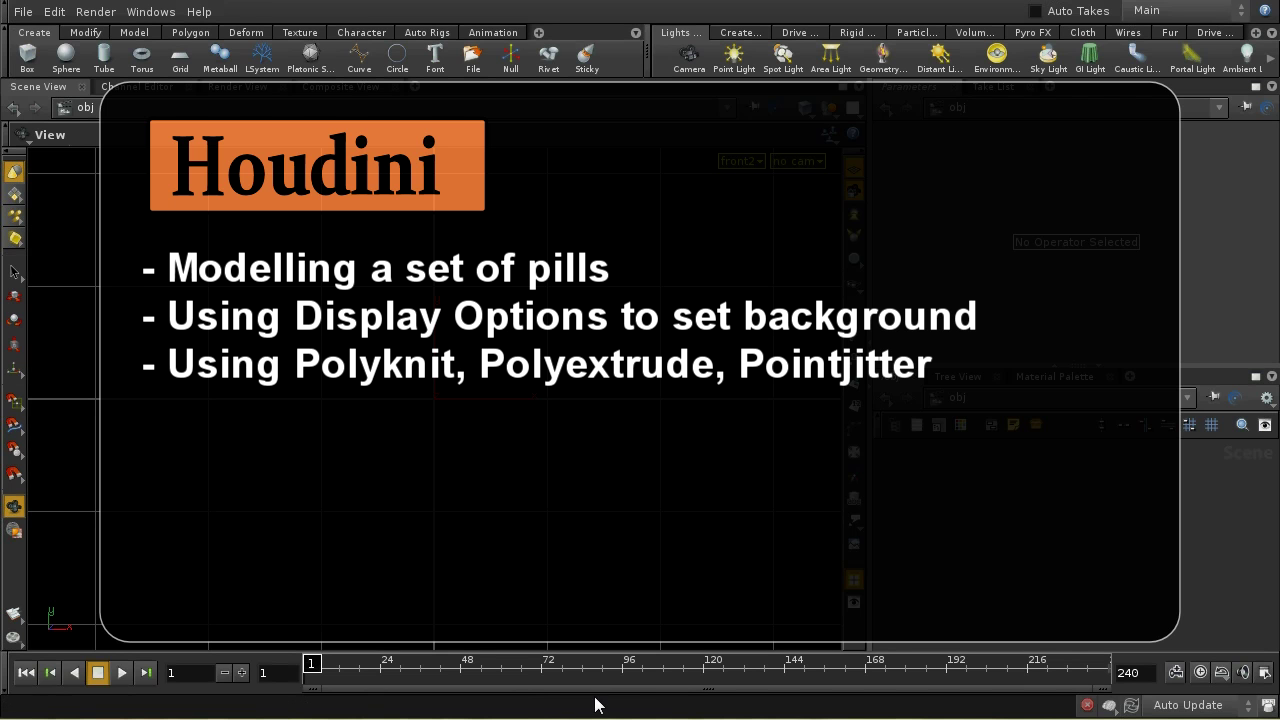
- Bring up the reference photo 357.jpg of red pills in a blister pack
key(alt+Tab)
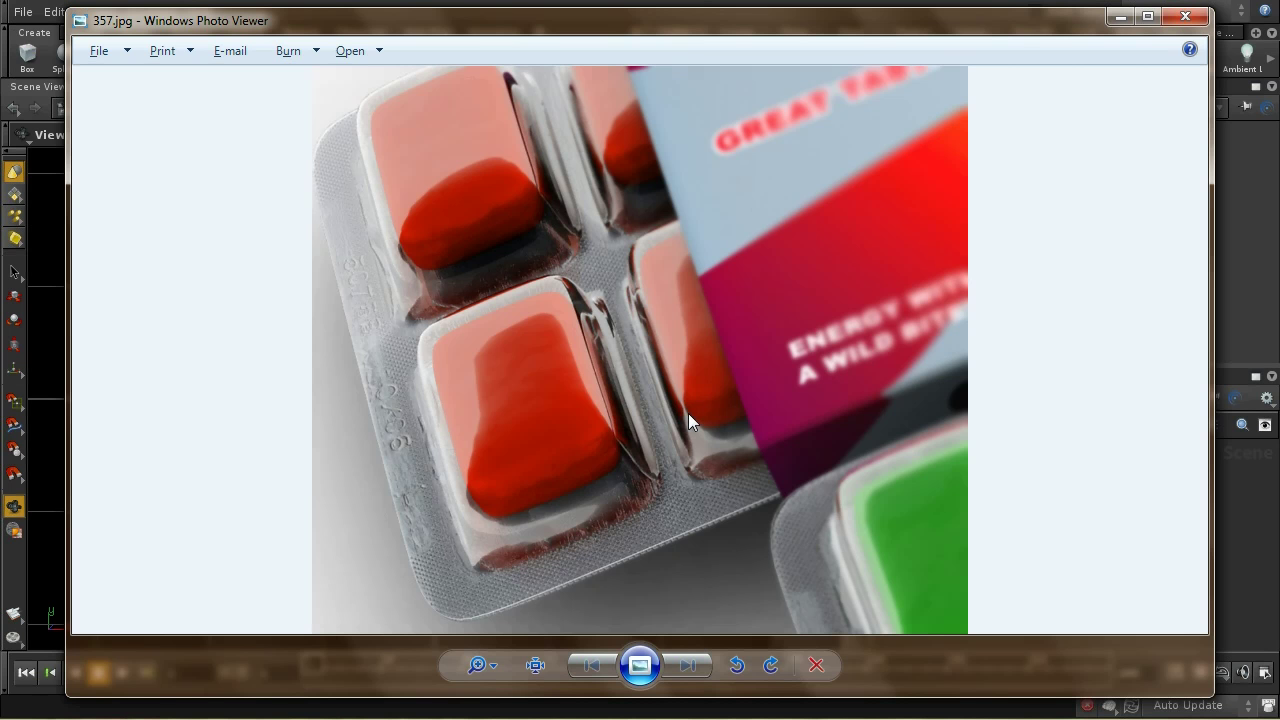
- Close the reference photo and switch the scene to the right orthographic view
click(1121, 17)
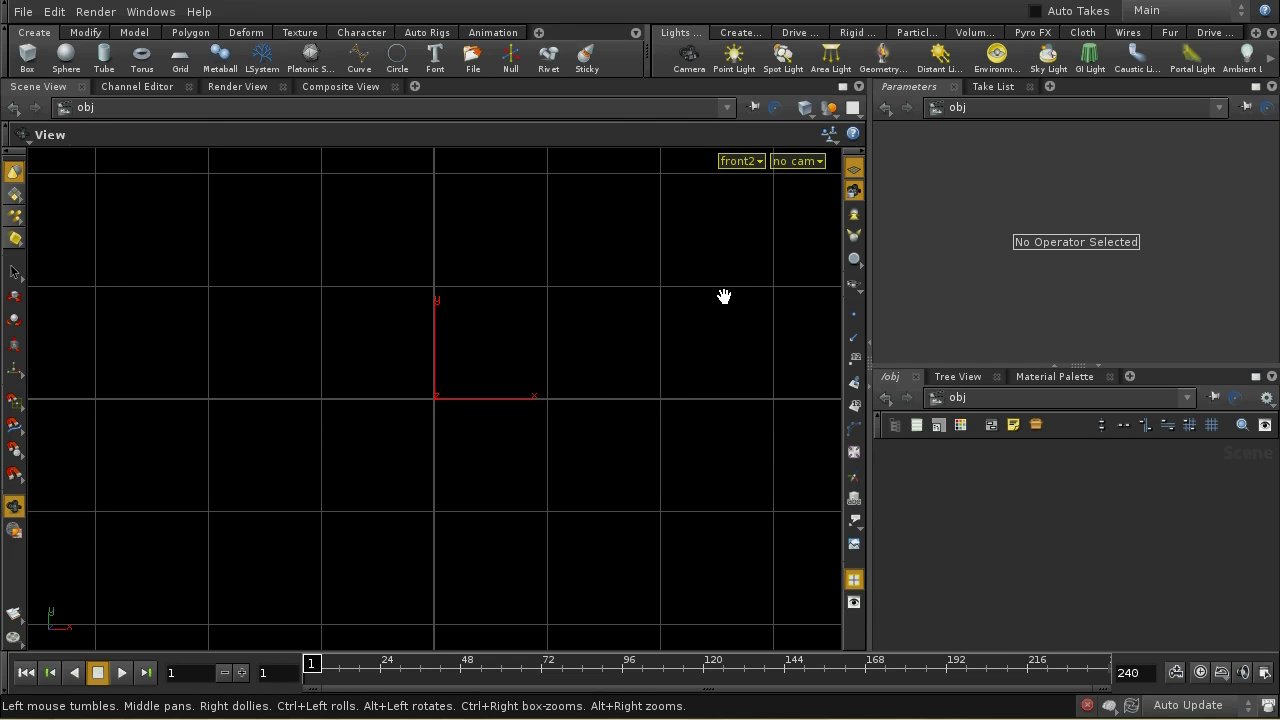
key(space+4)
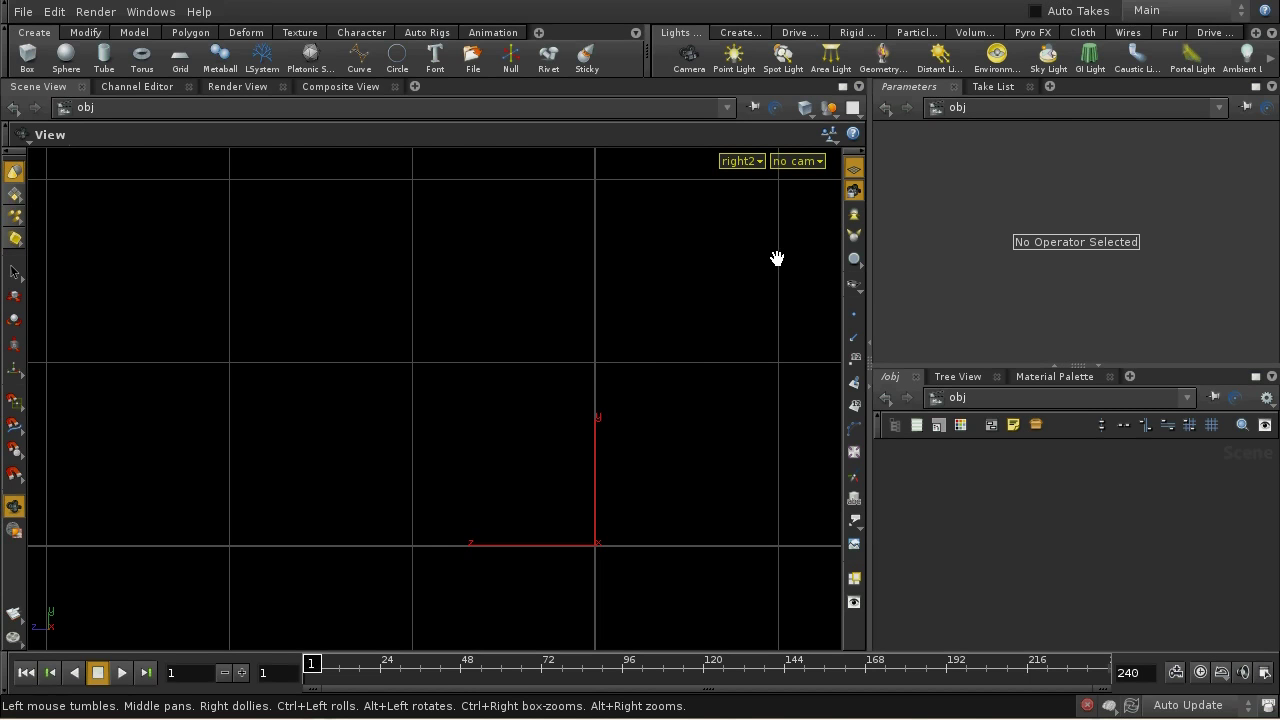
- Split the scene into two side-by-side views and reposition the top and right views
click(852, 108)
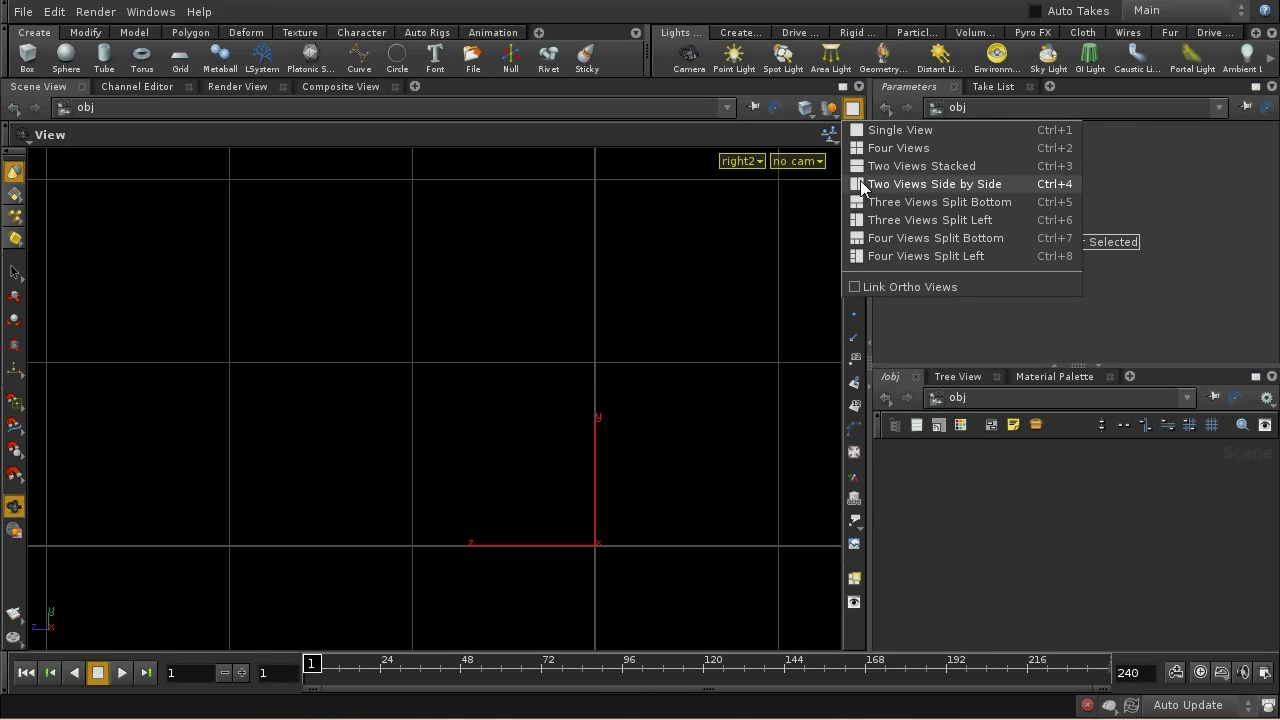
click(860, 184)
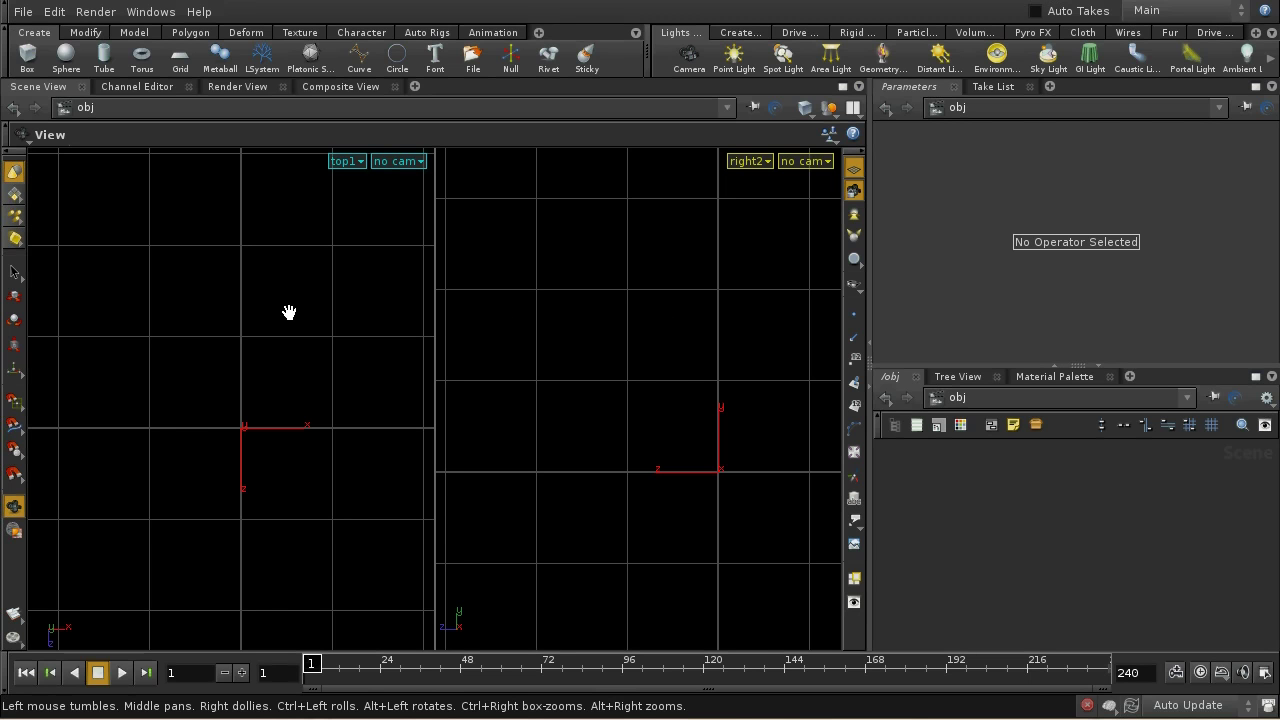
mouse_move(286, 309)
middle_down()
mouse_move(277, 291)
mouse_move(265, 303)
mouse_move(300, 306)
middle_up()
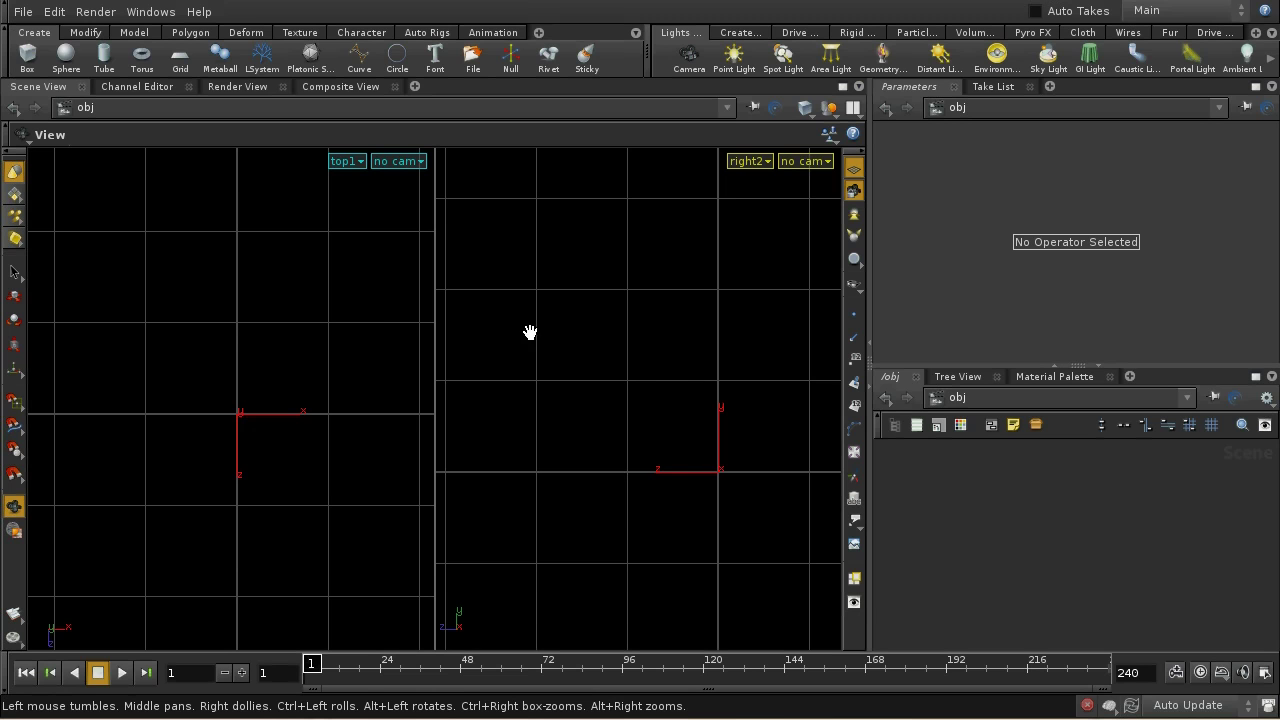
middle_drag(529, 334, 363, 271)
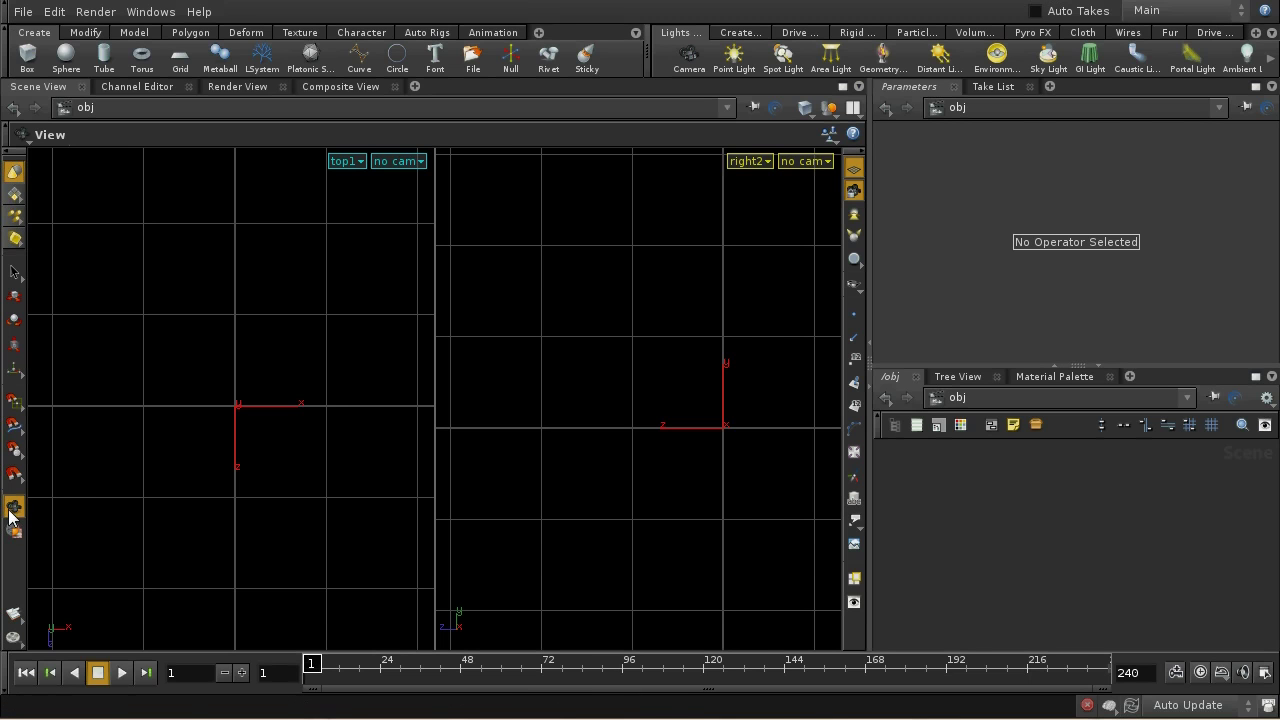
- Bring up and dismiss the view options menu twice
key(v)
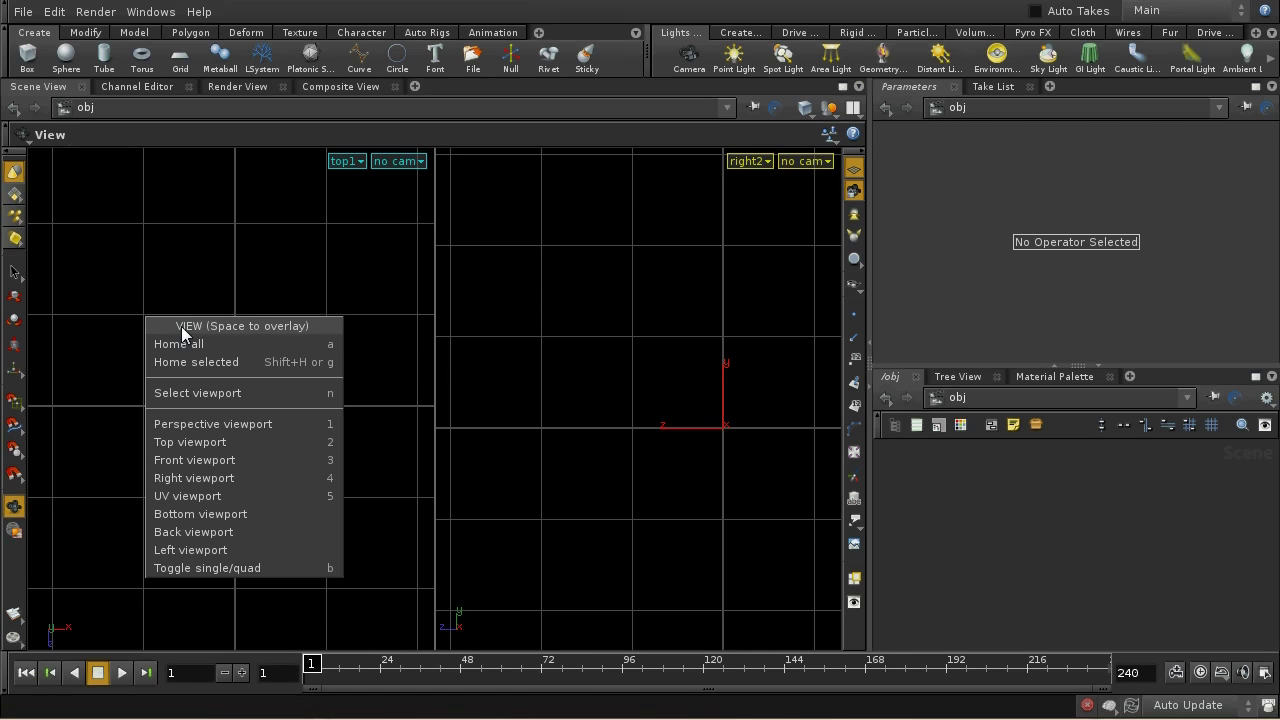
click(197, 394)
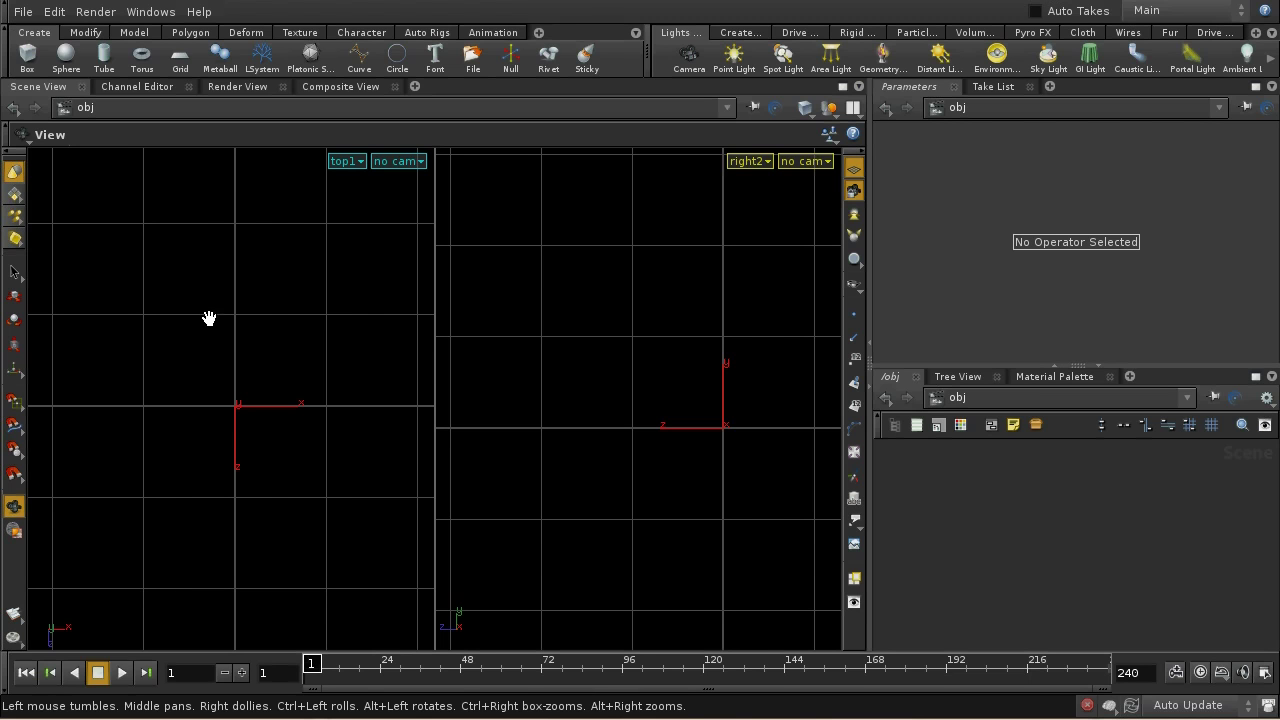
key(v)
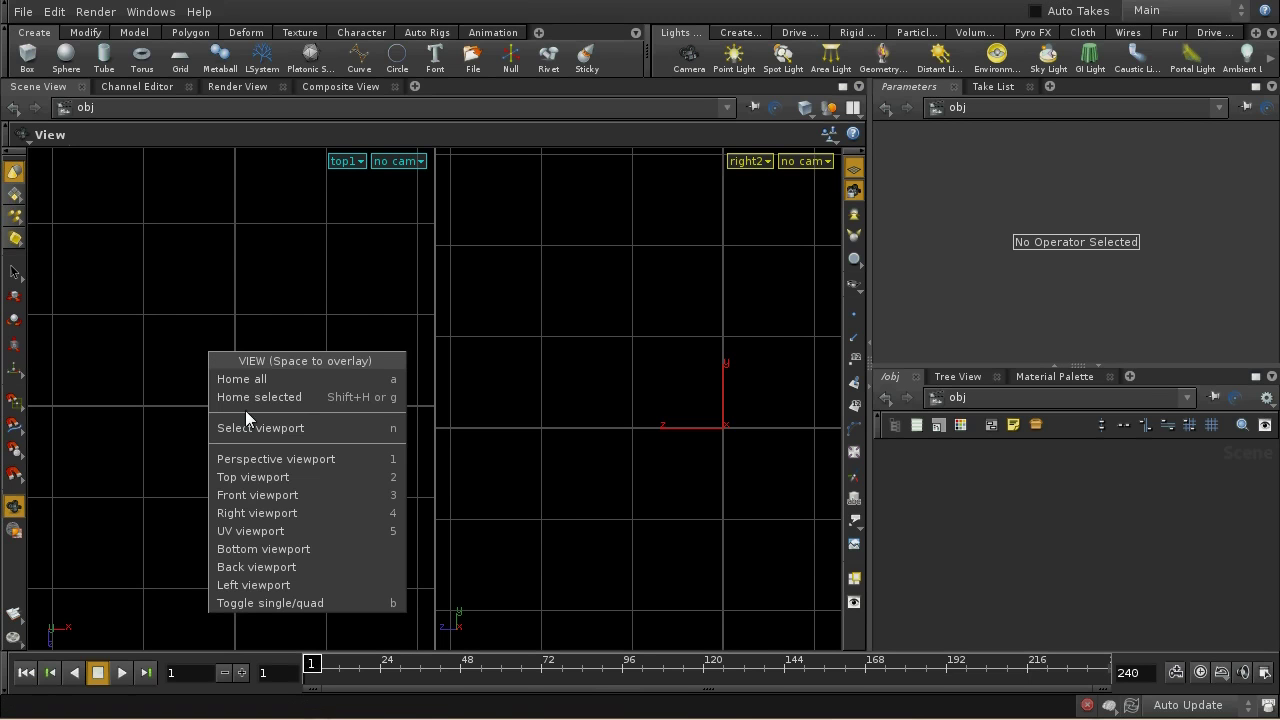
click(237, 283)
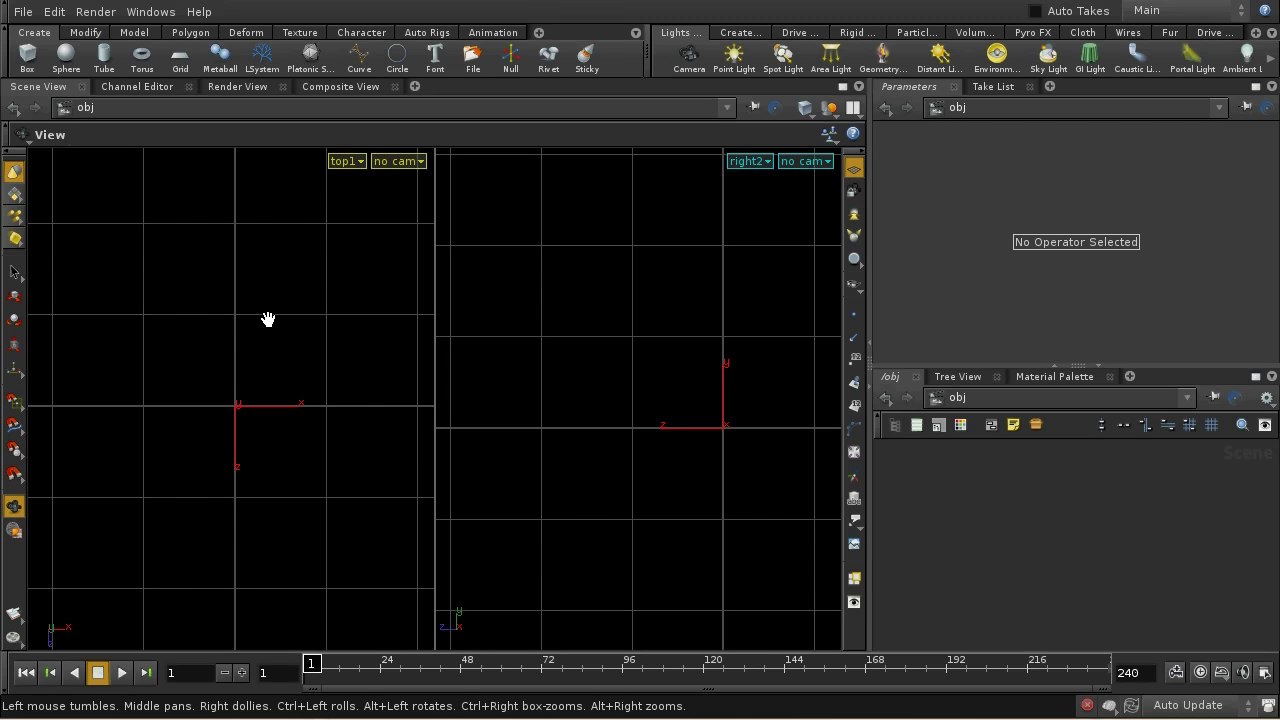
- Switch the active viewport between right and top, ending with the top view's display options
click(581, 288)
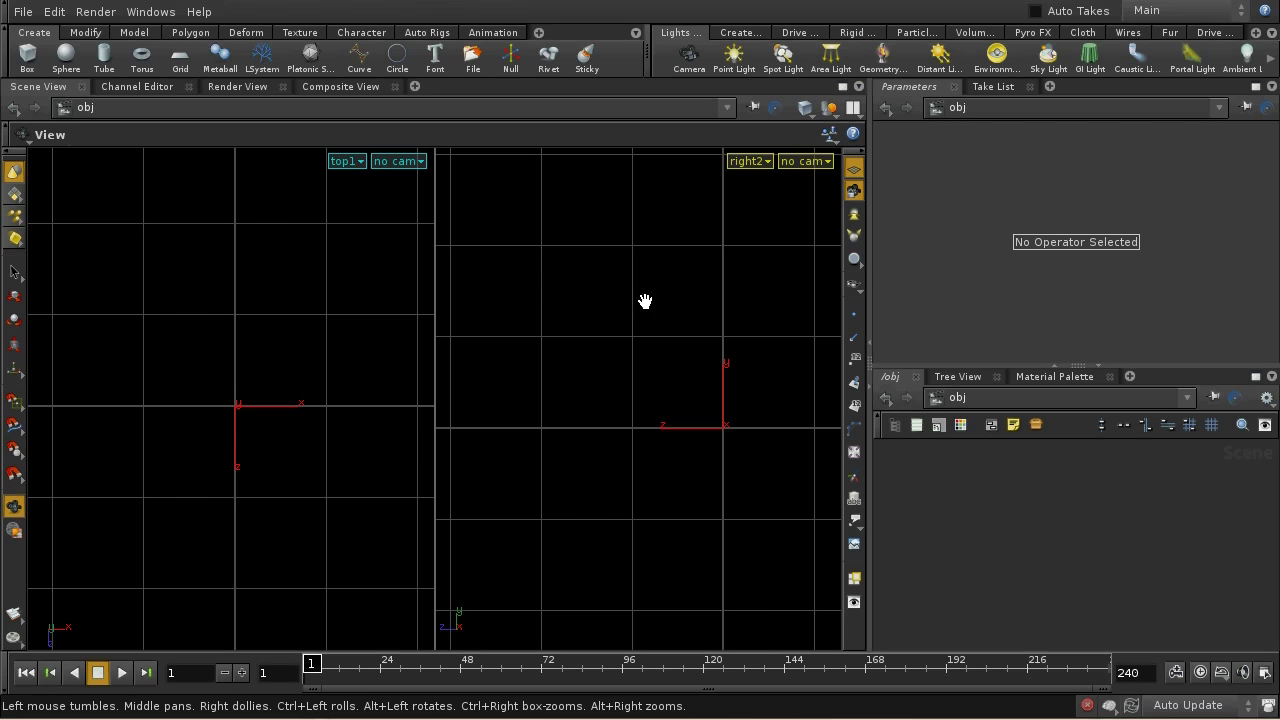
click(340, 275)
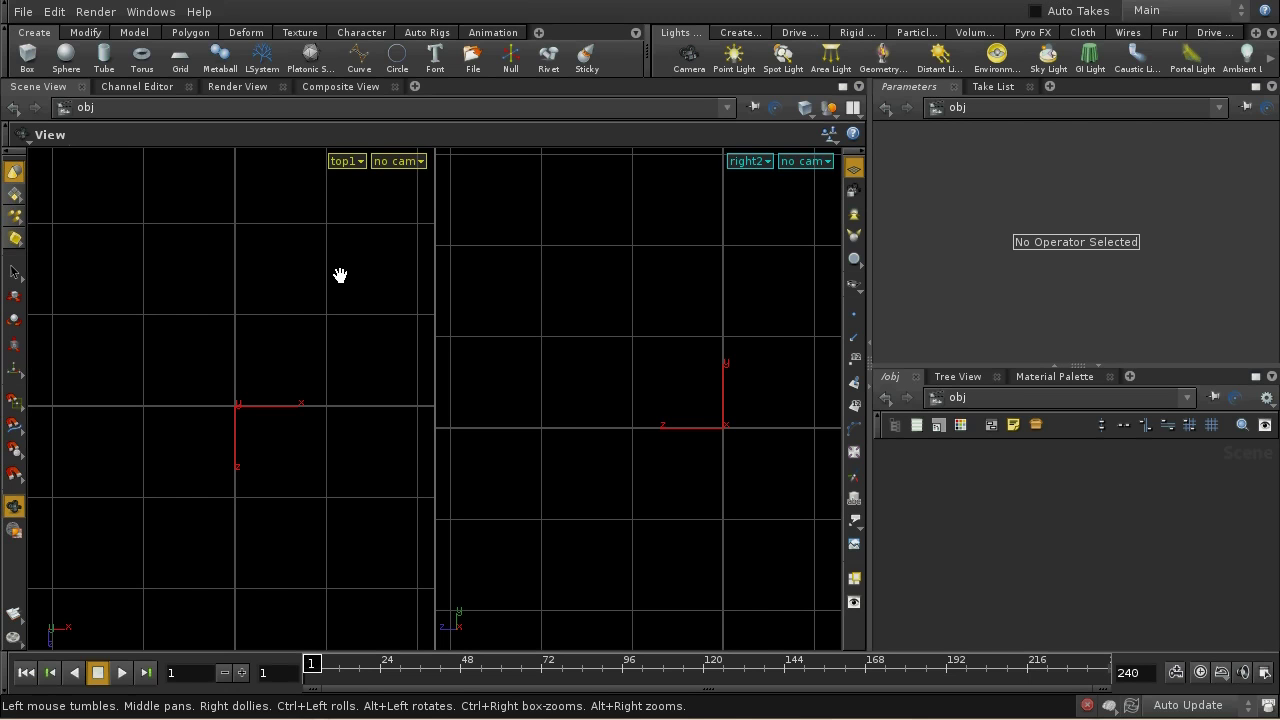
click(714, 348)
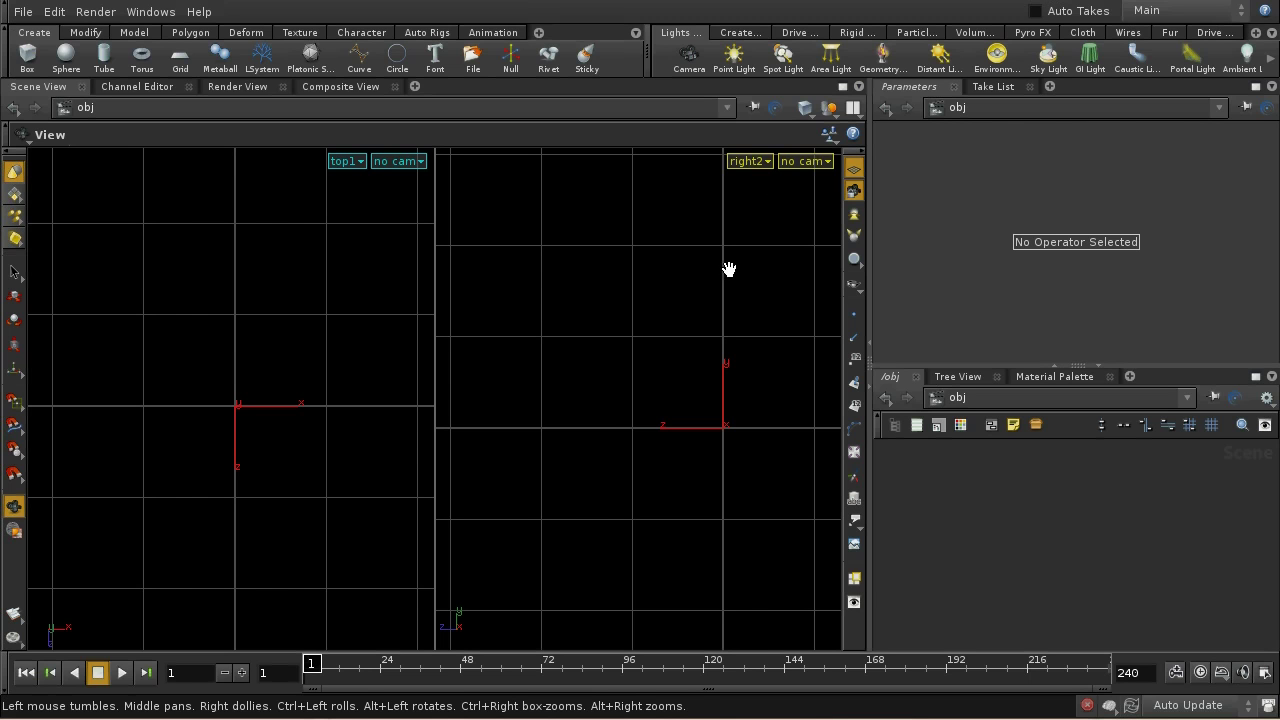
click(268, 375)
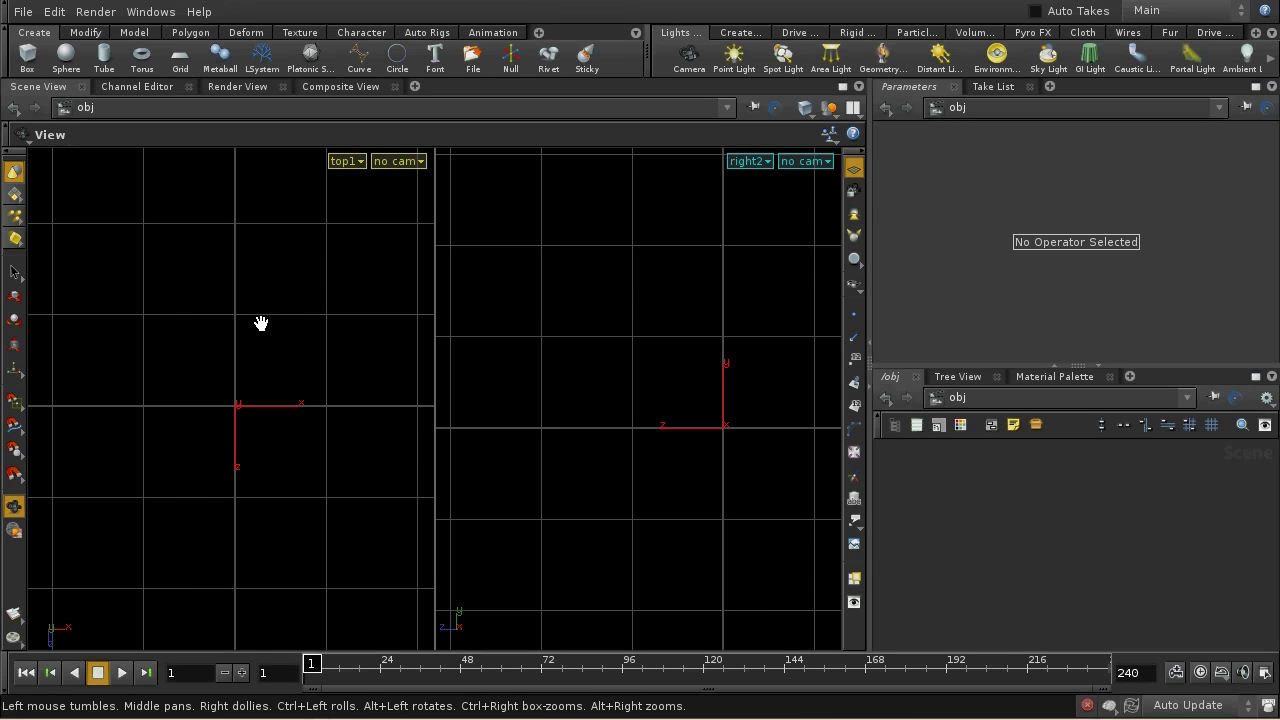
key(d)
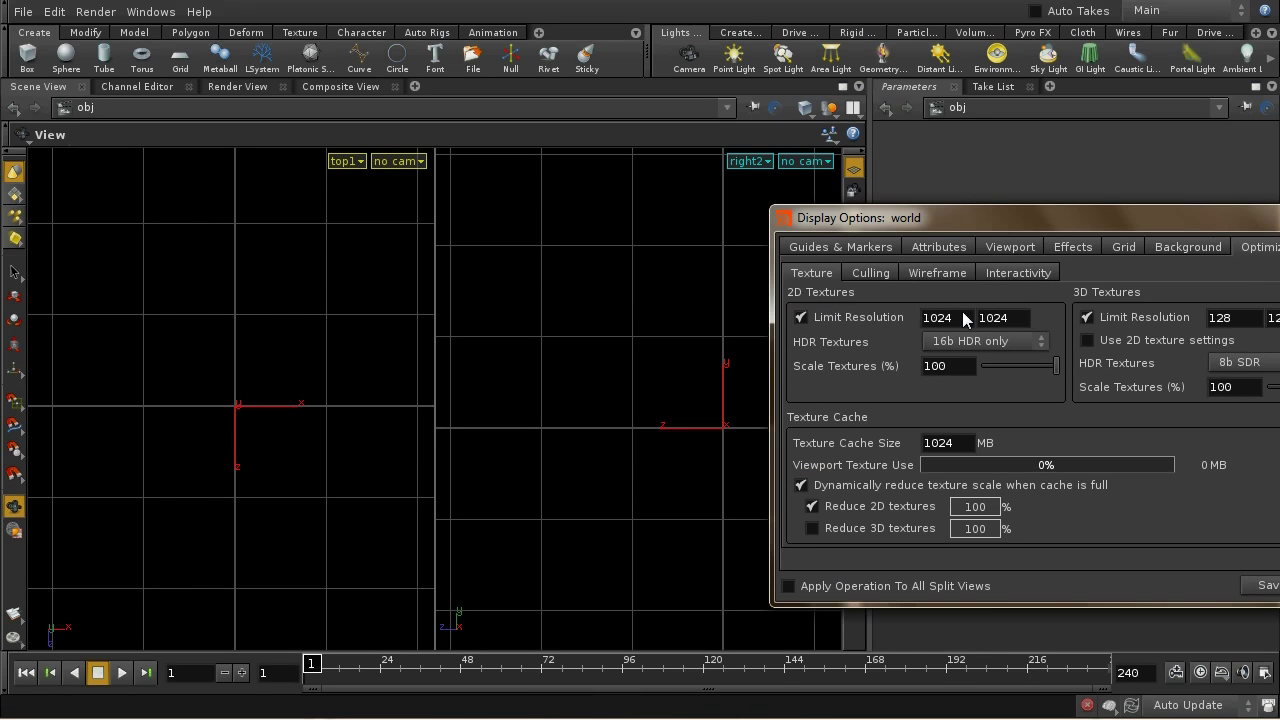
- Load $HIP/img/topview.jpg as the top view's auto-placed background image and display it
click(1160, 248)
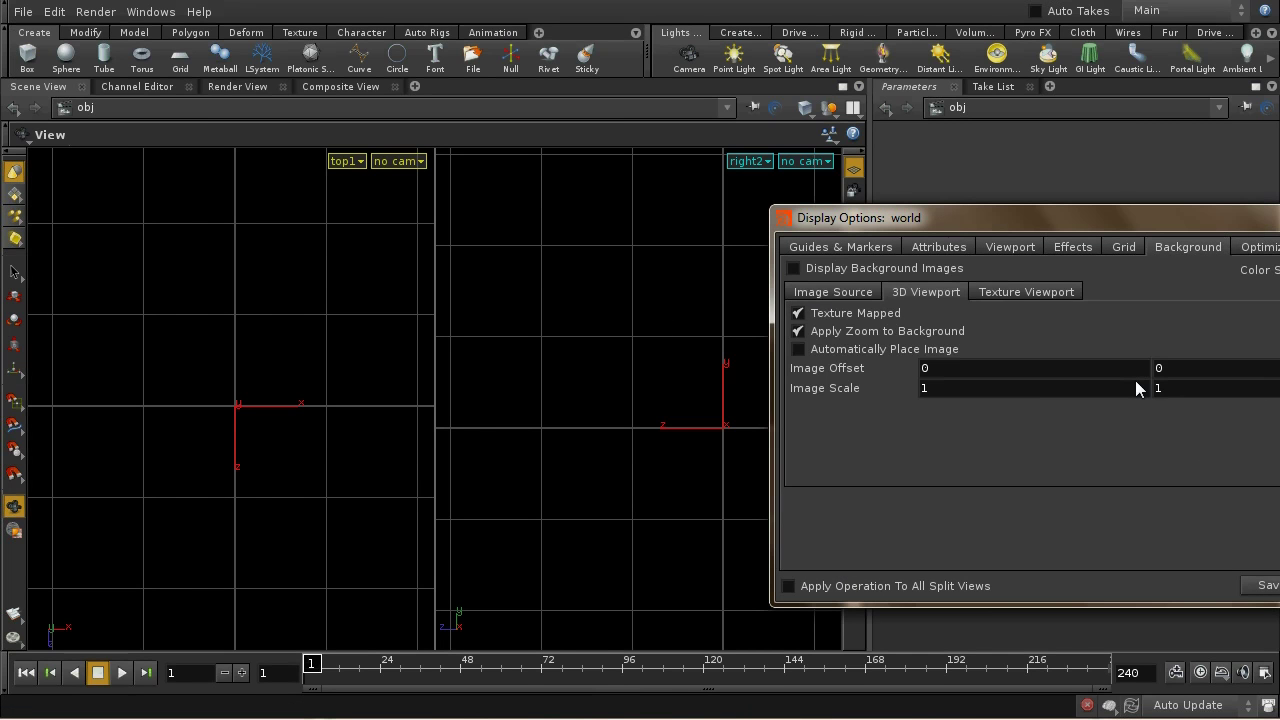
click(858, 348)
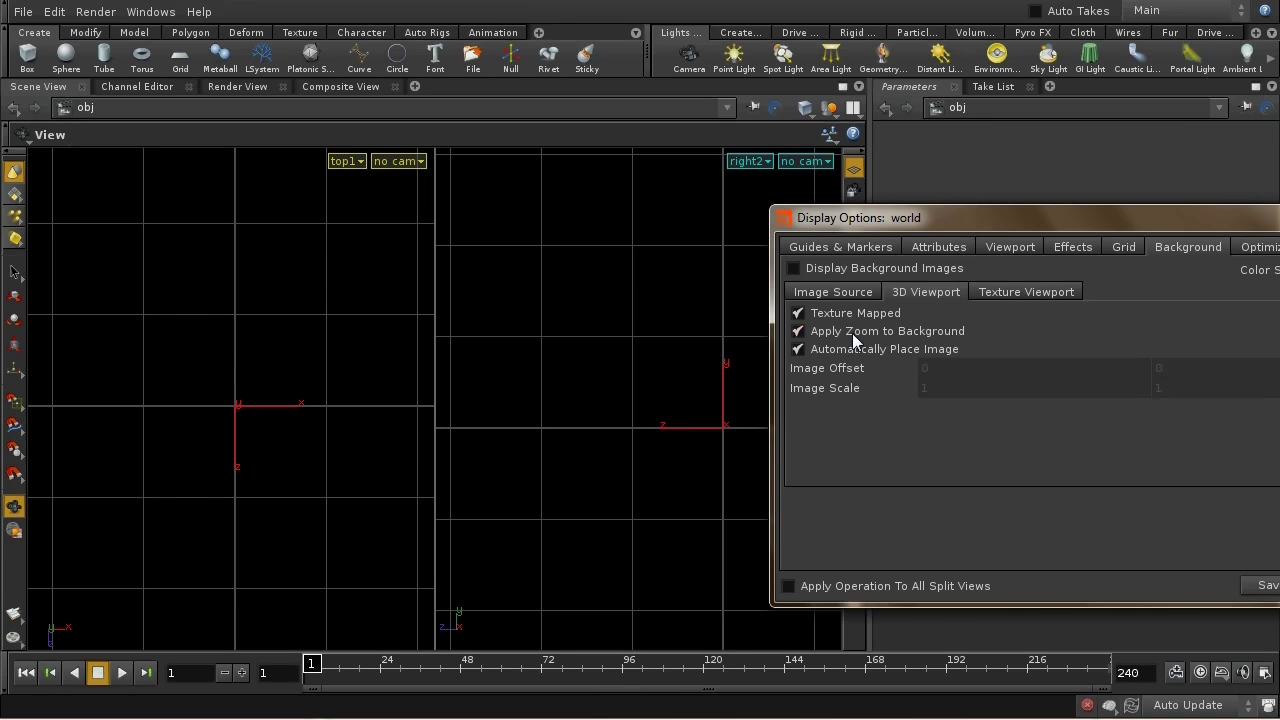
click(840, 292)
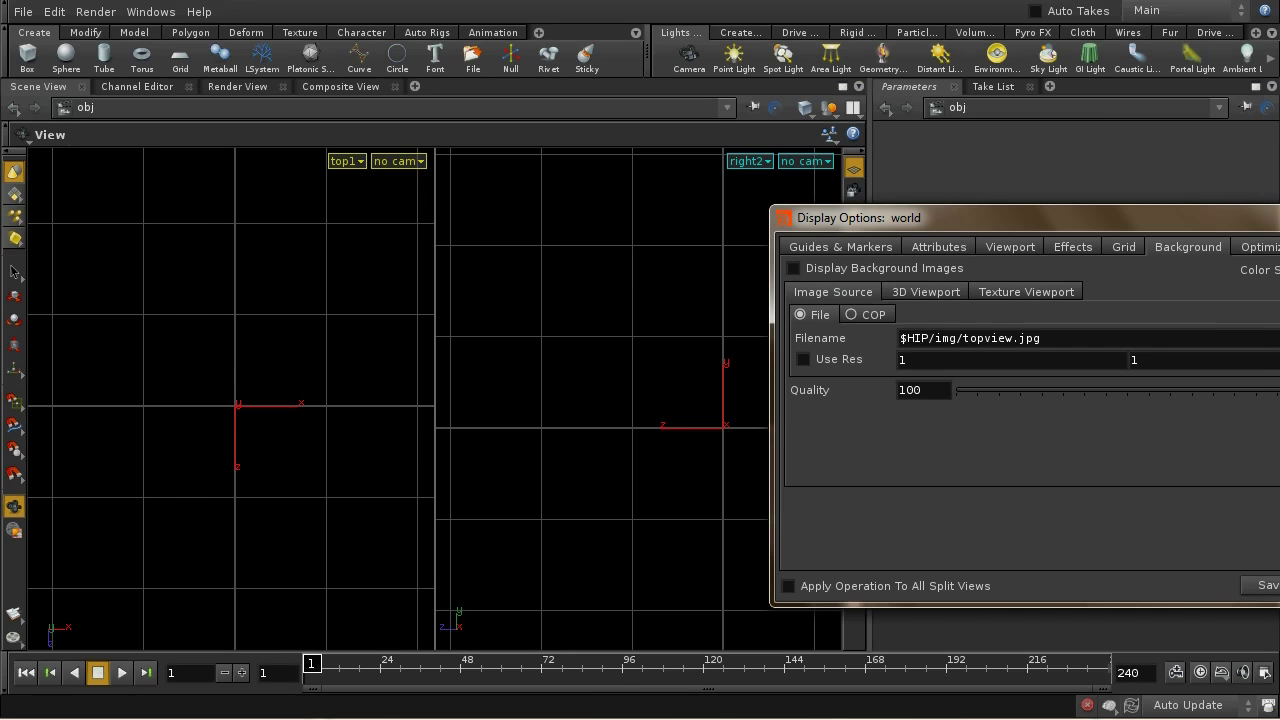
click(1276, 338)
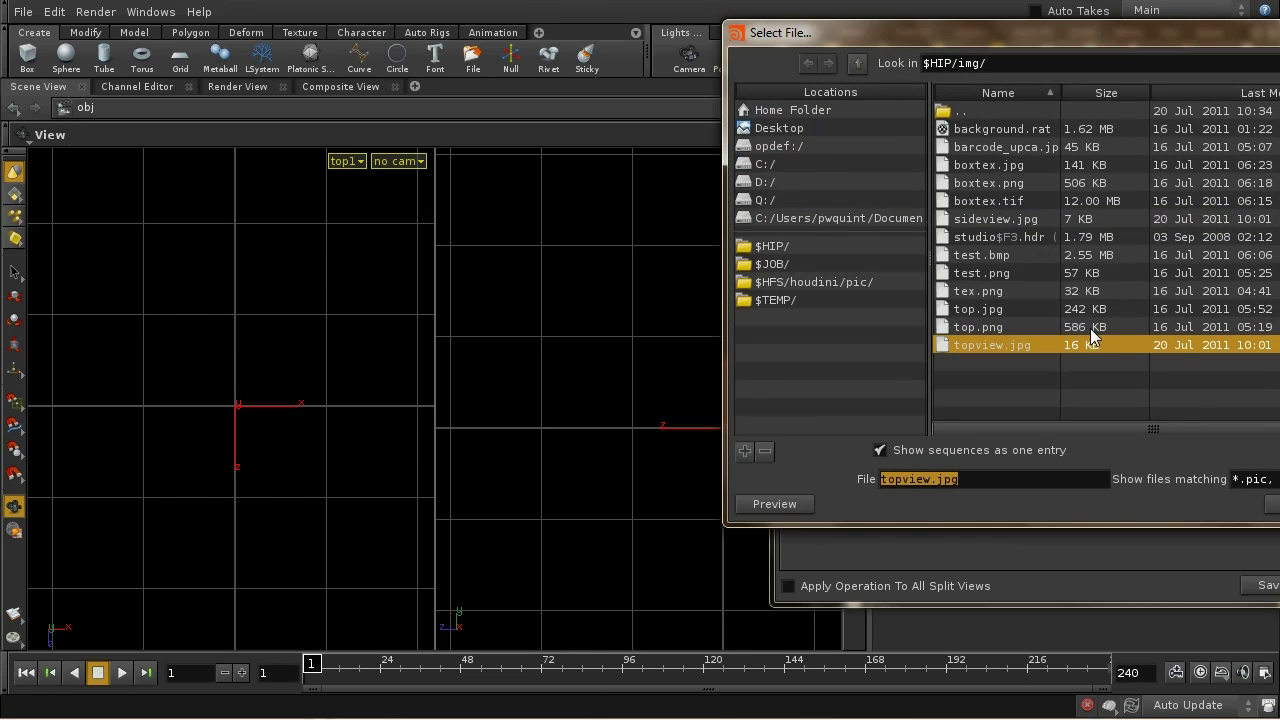
key(Return)
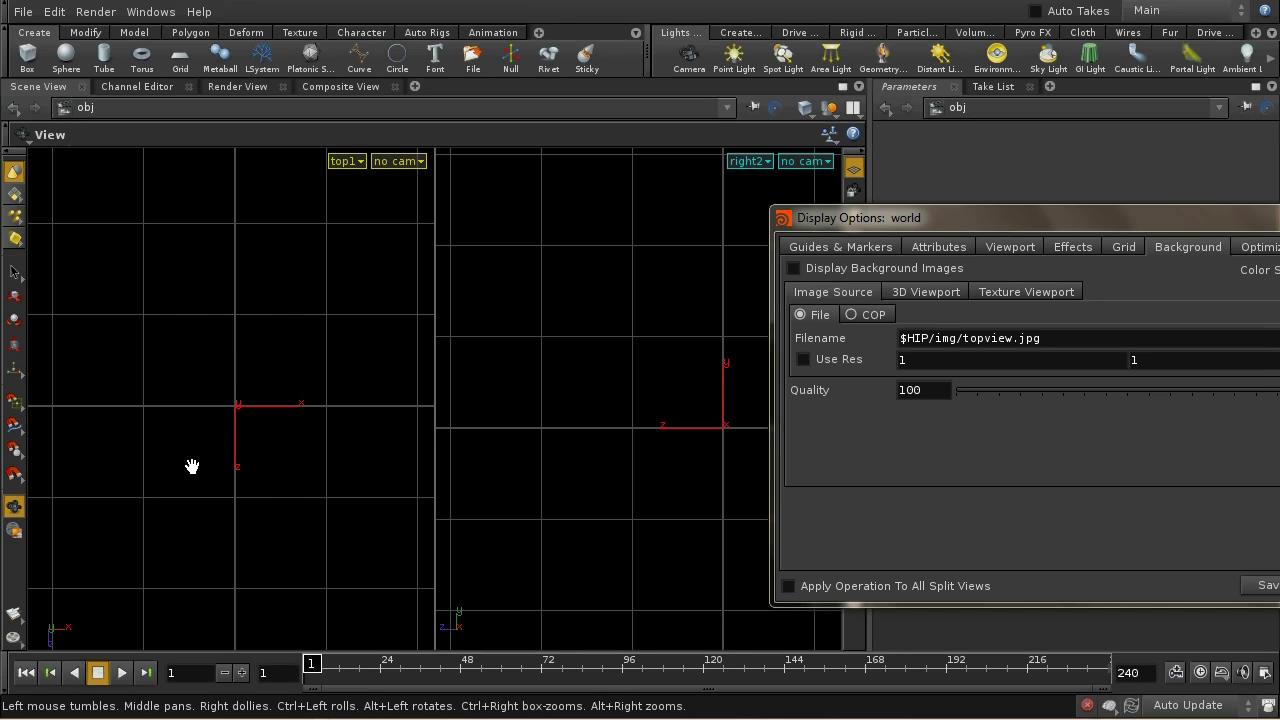
click(792, 268)
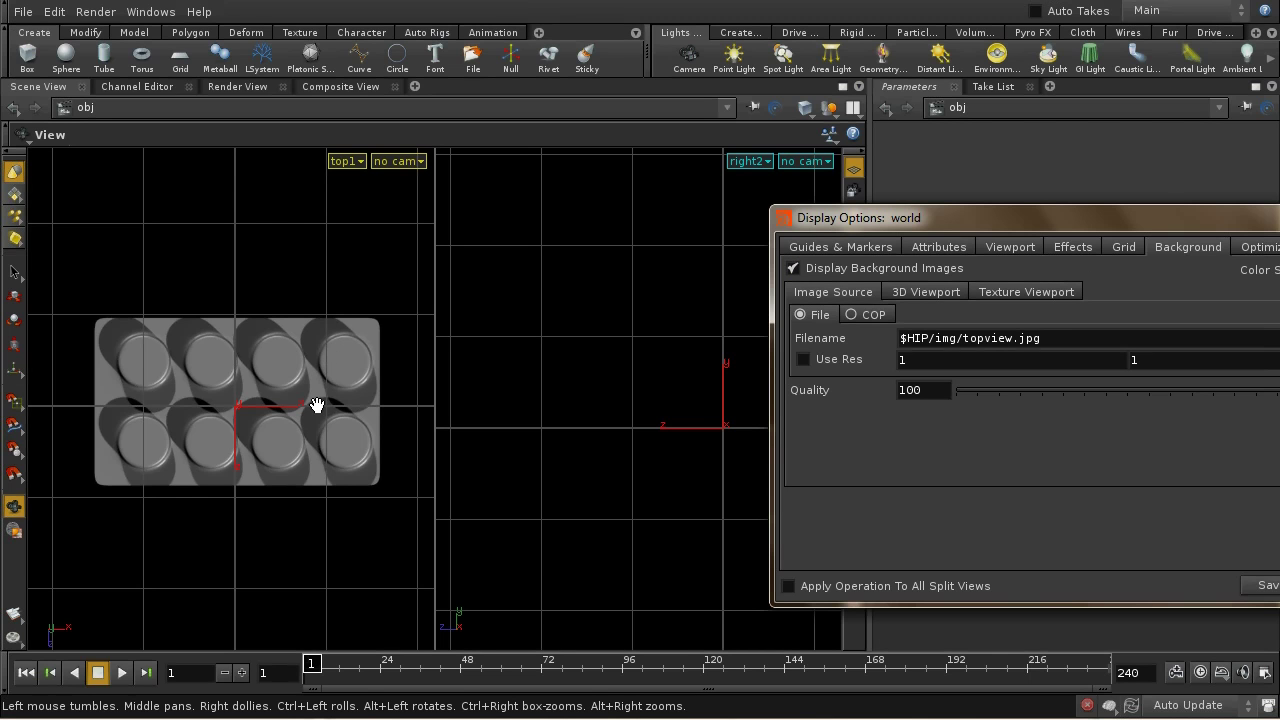
- Turn off automatic placement of the top-view tray image, leaving its offset at 0
scroll(316, 405, up, 3)
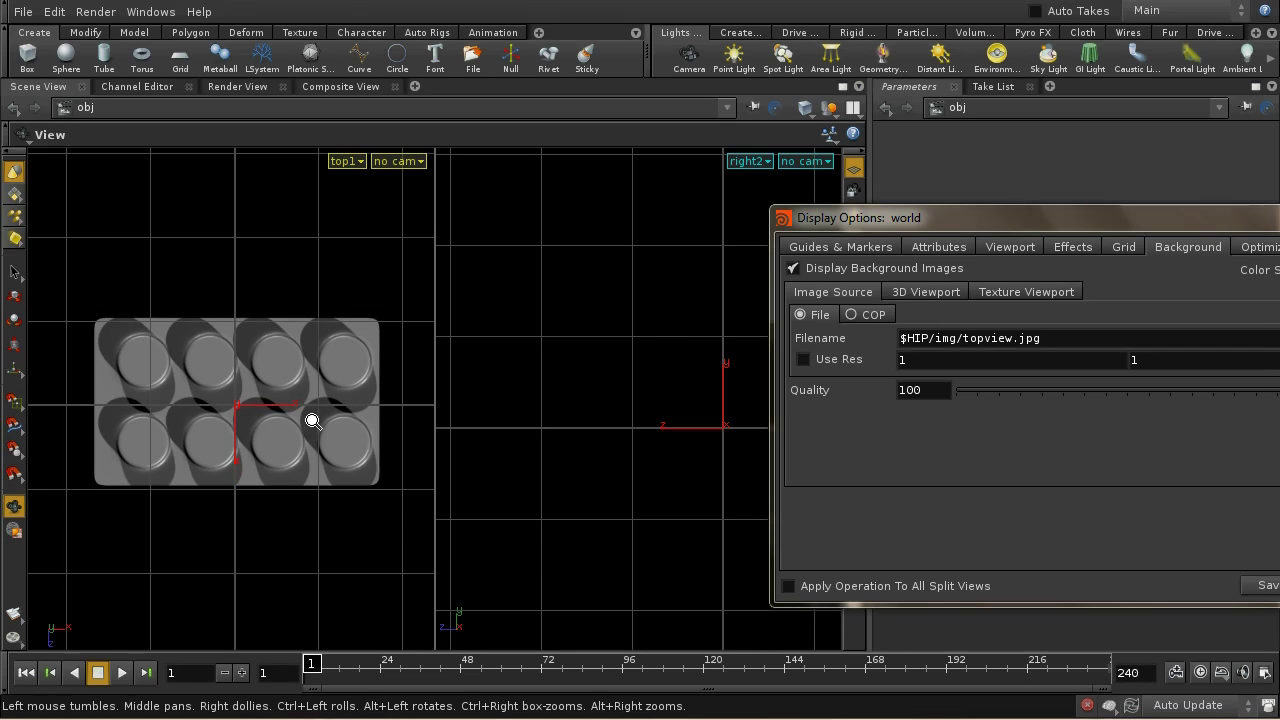
scroll(315, 380, down, 2)
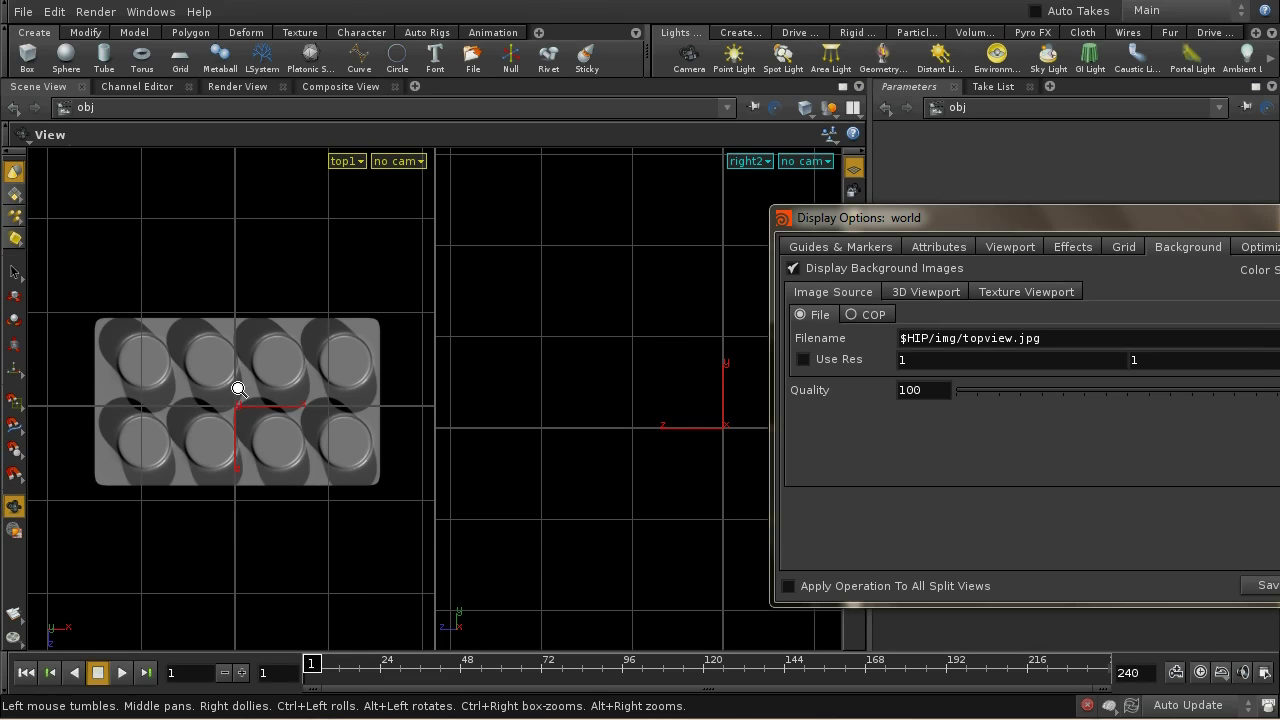
scroll(247, 347, up, 2)
scroll(247, 347, down, 3)
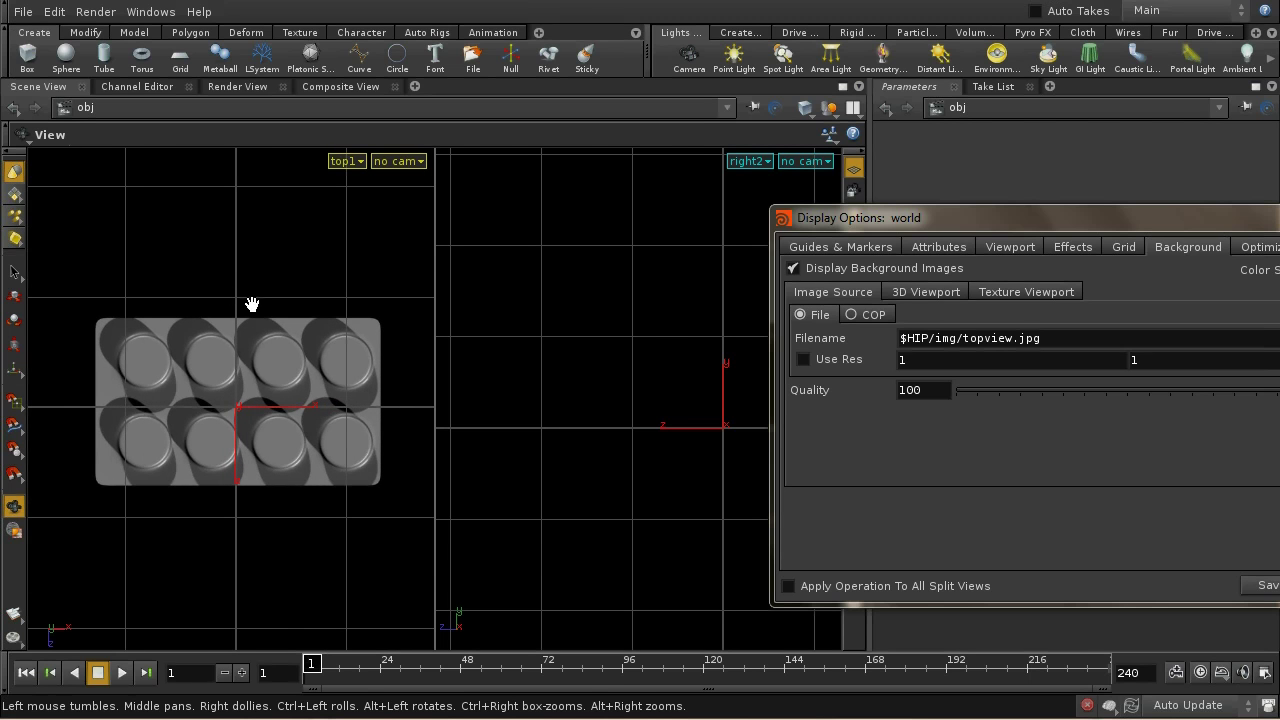
scroll(262, 430, down, 1)
right_drag(266, 458, 275, 392)
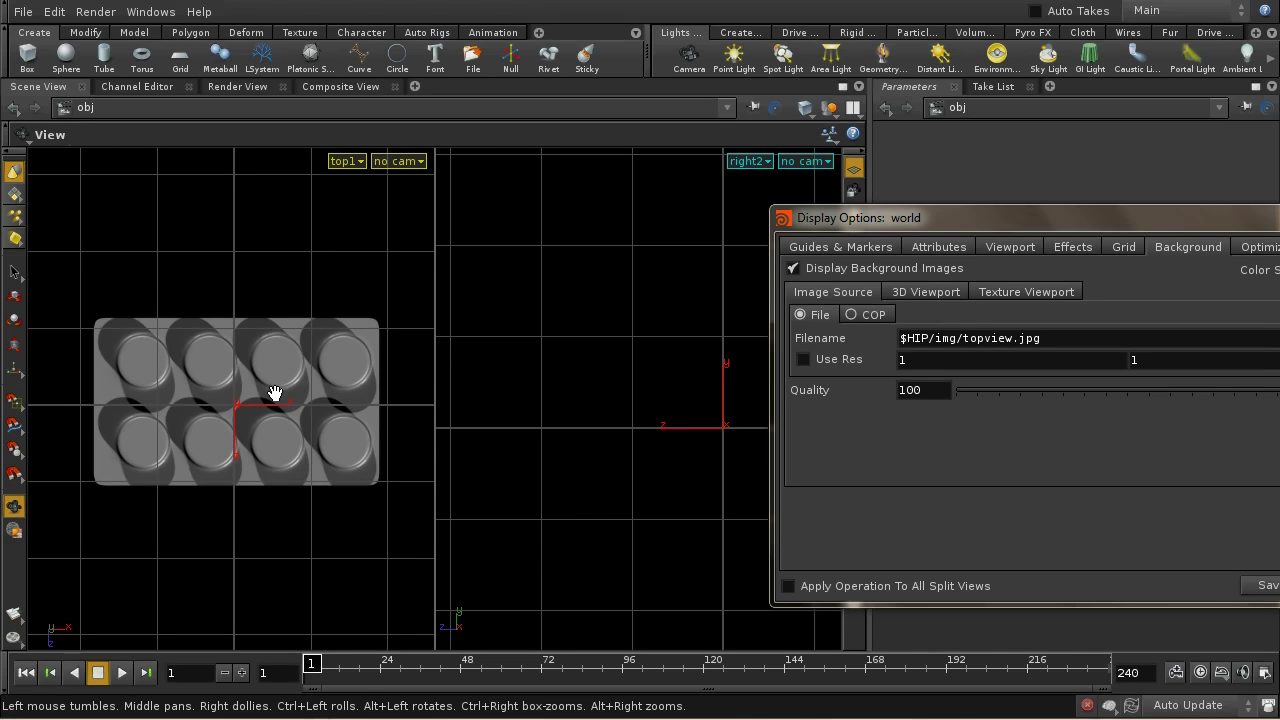
click(905, 293)
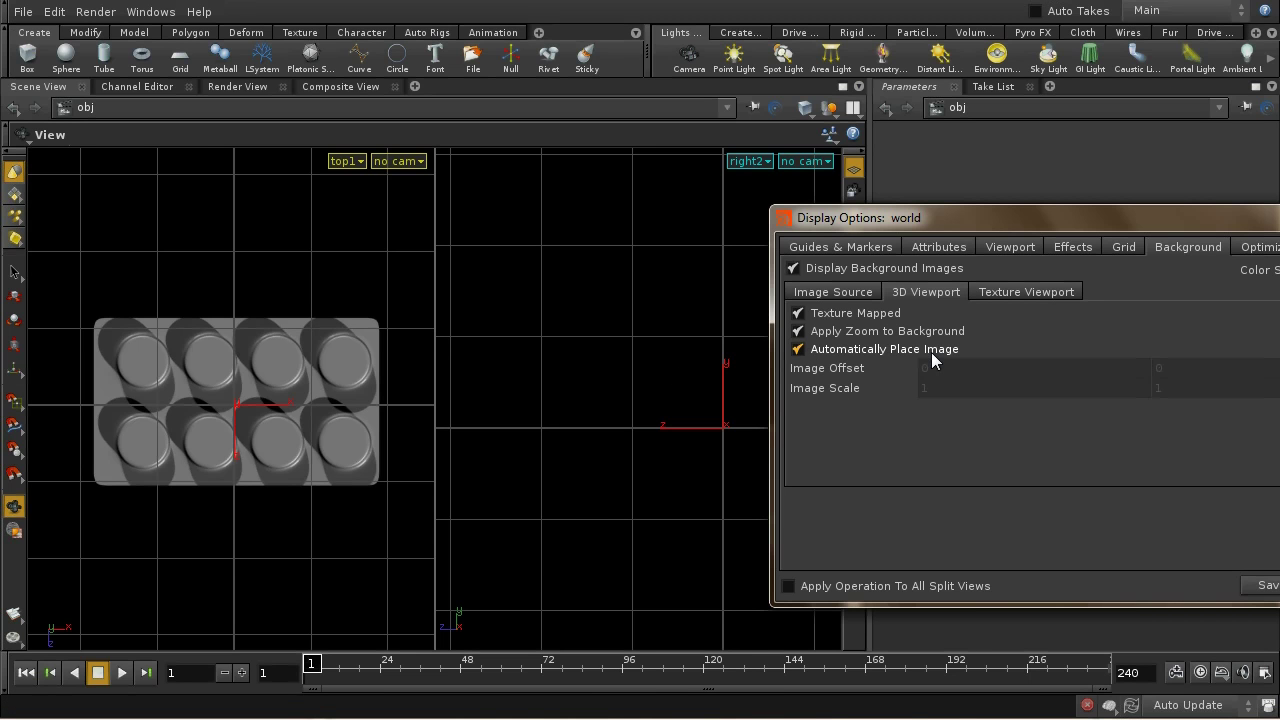
click(798, 349)
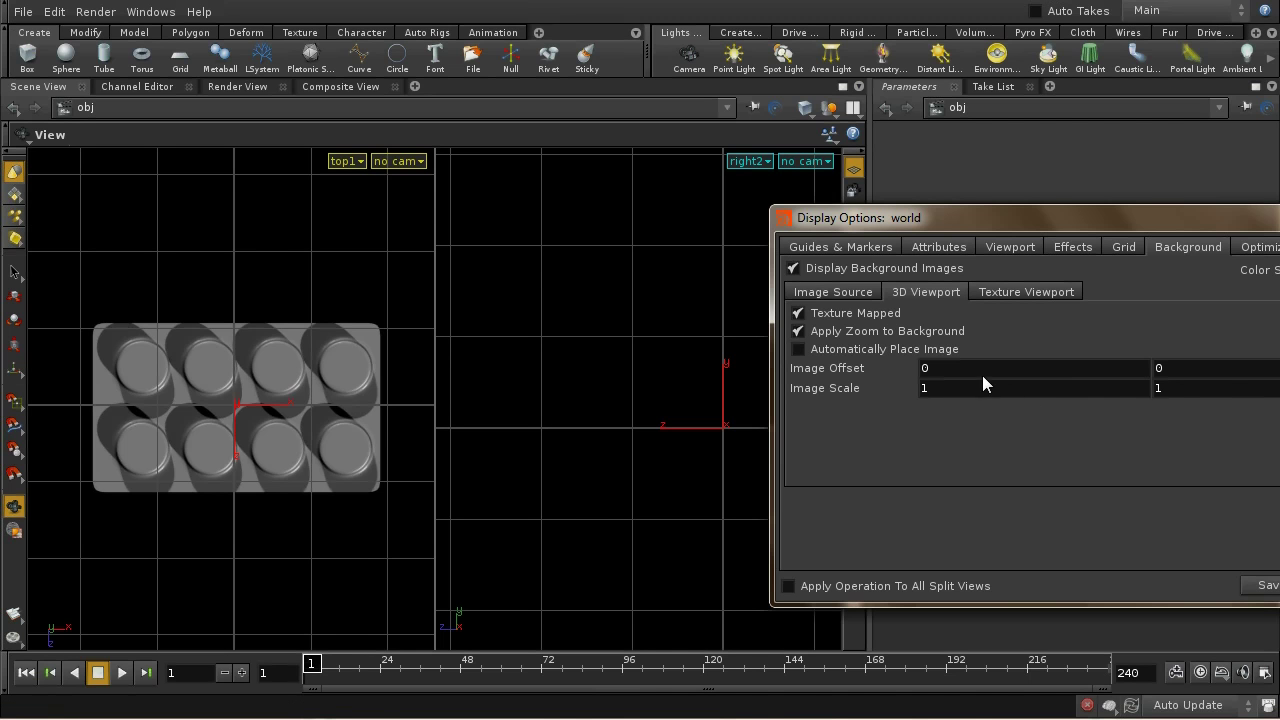
mouse_move(1007, 368)
middle_down()
mouse_move(1041, 367)
mouse_move(1003, 368)
middle_up()
- Zoom the top view in and back out over the tray image
right_drag(288, 384, 300, 309)
middle_drag(300, 309, 288, 364)
right_drag(288, 364, 280, 421)
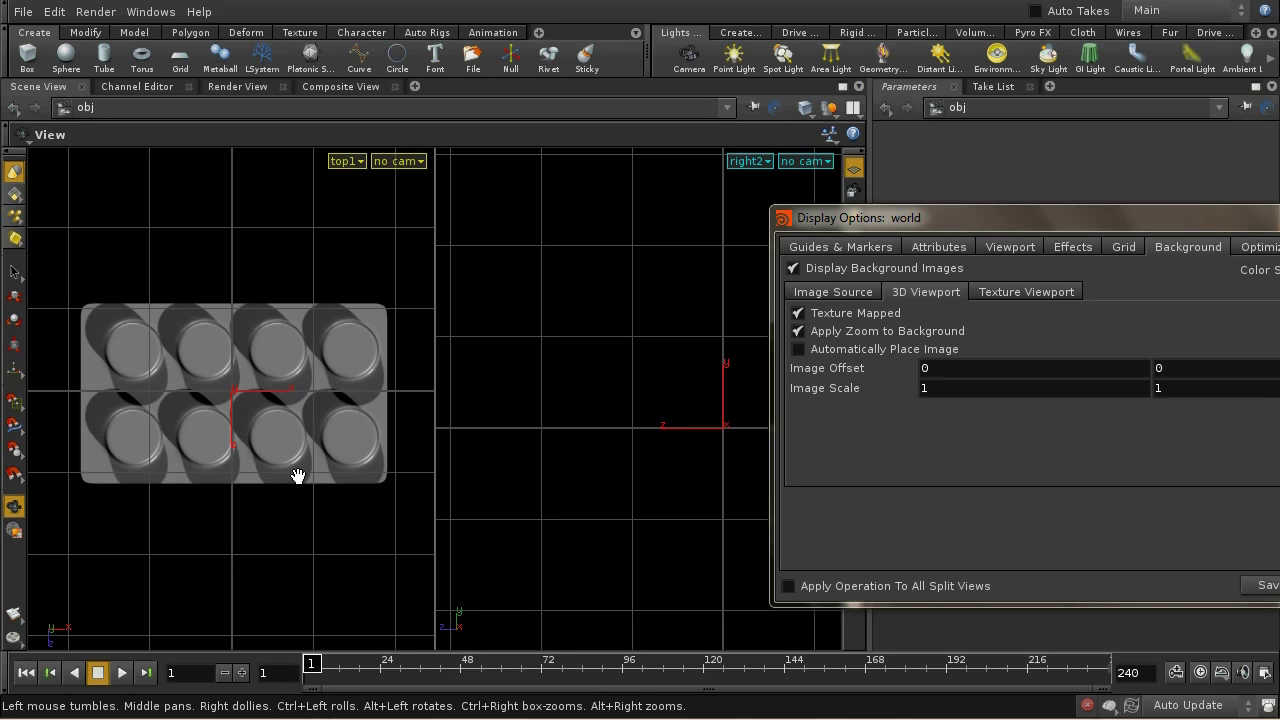
- Load sideview.jpg as the right view's background image and turn on its display
click(620, 393)
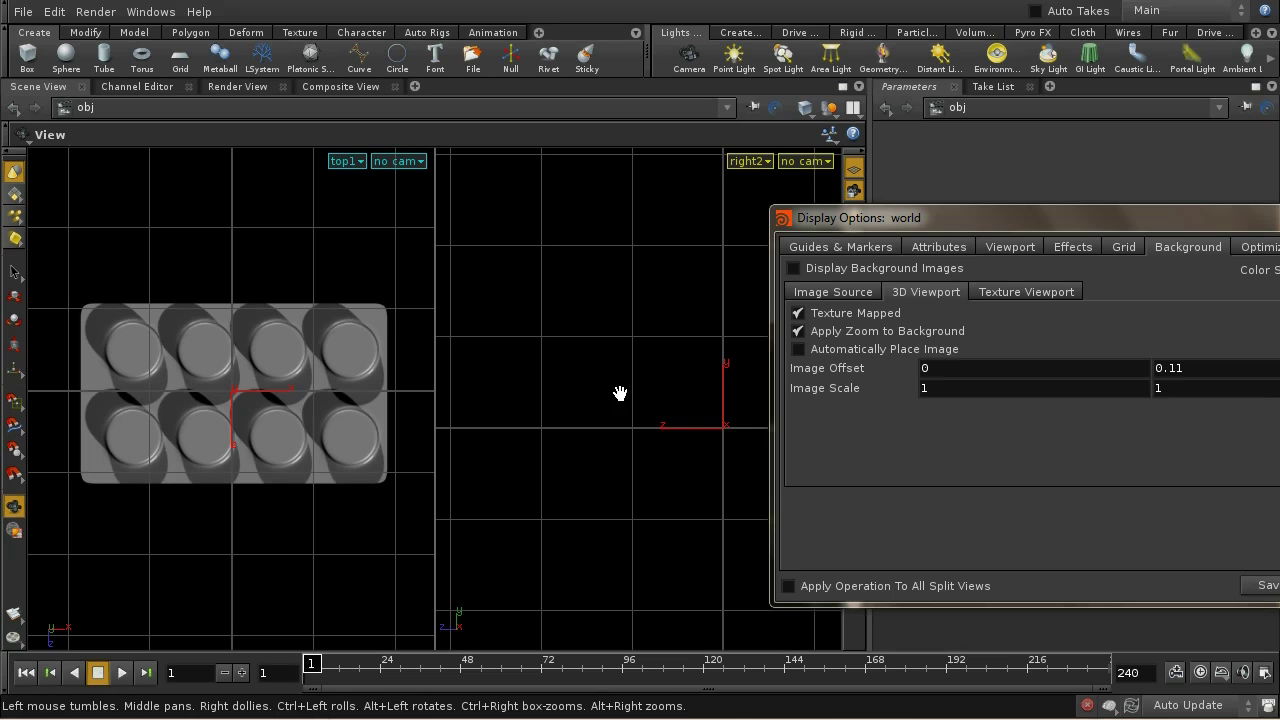
click(838, 268)
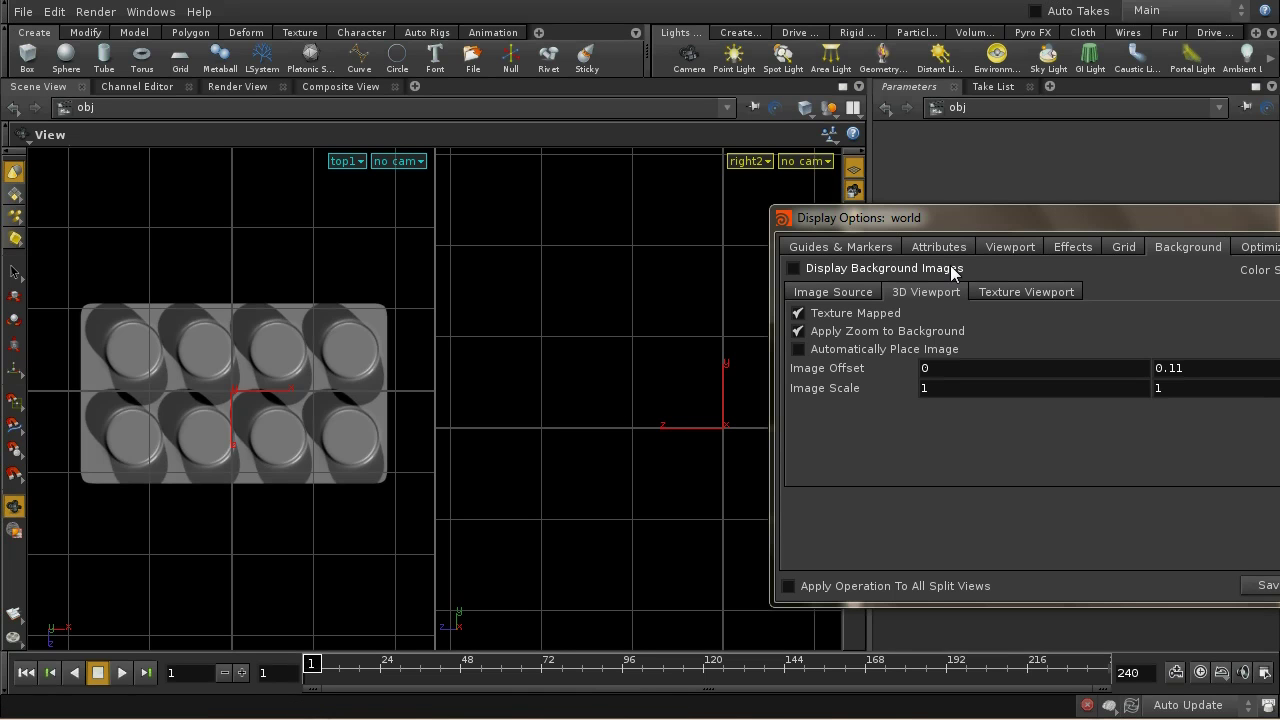
click(840, 292)
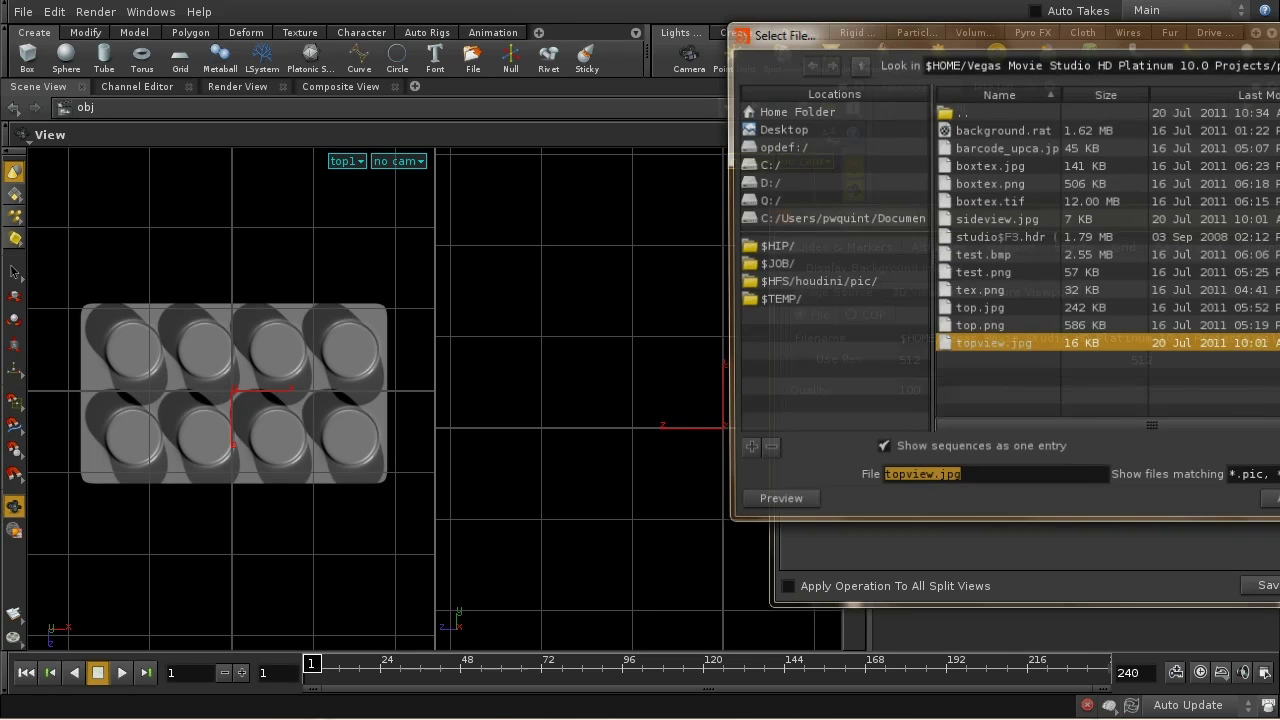
click(1044, 345)
click(1021, 218)
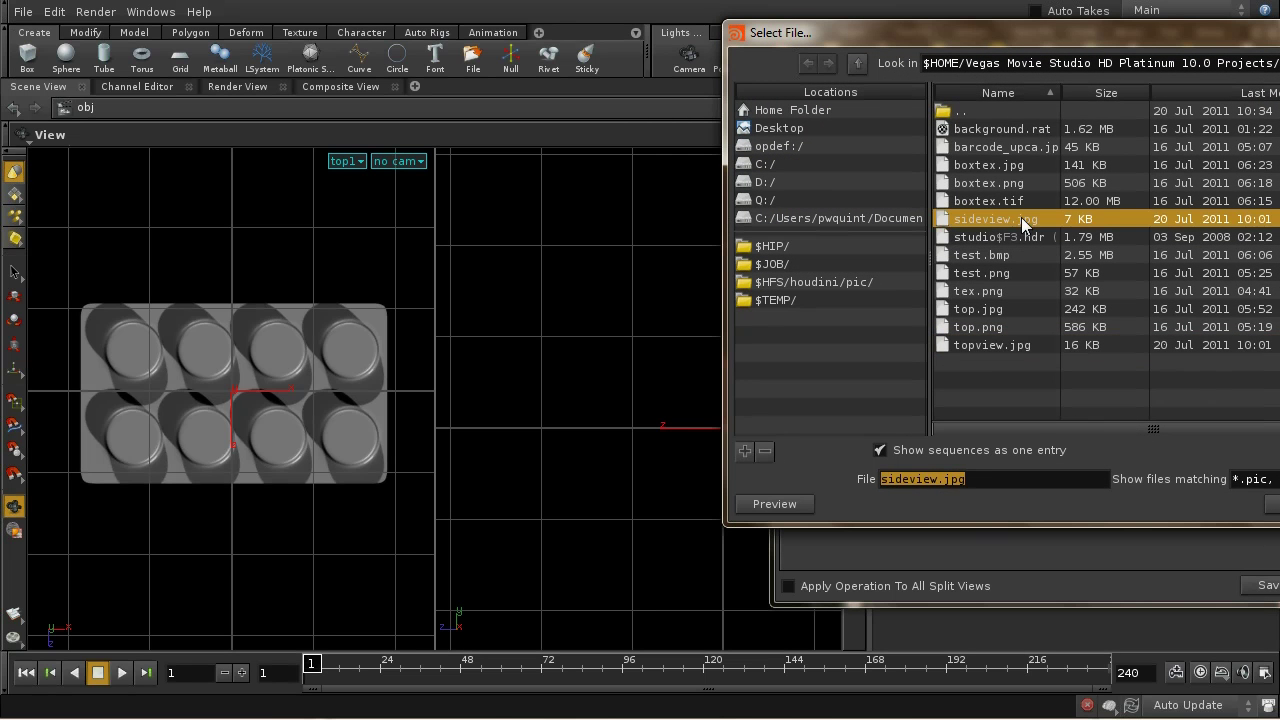
key(Return)
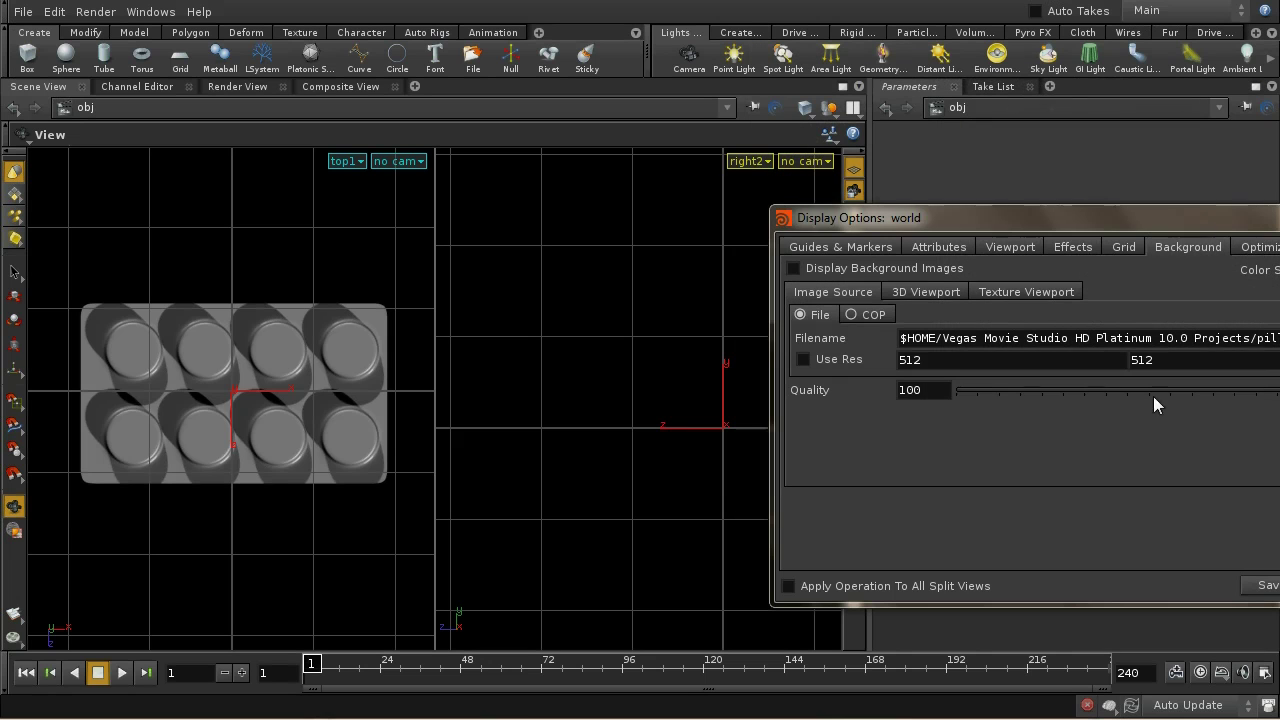
click(885, 267)
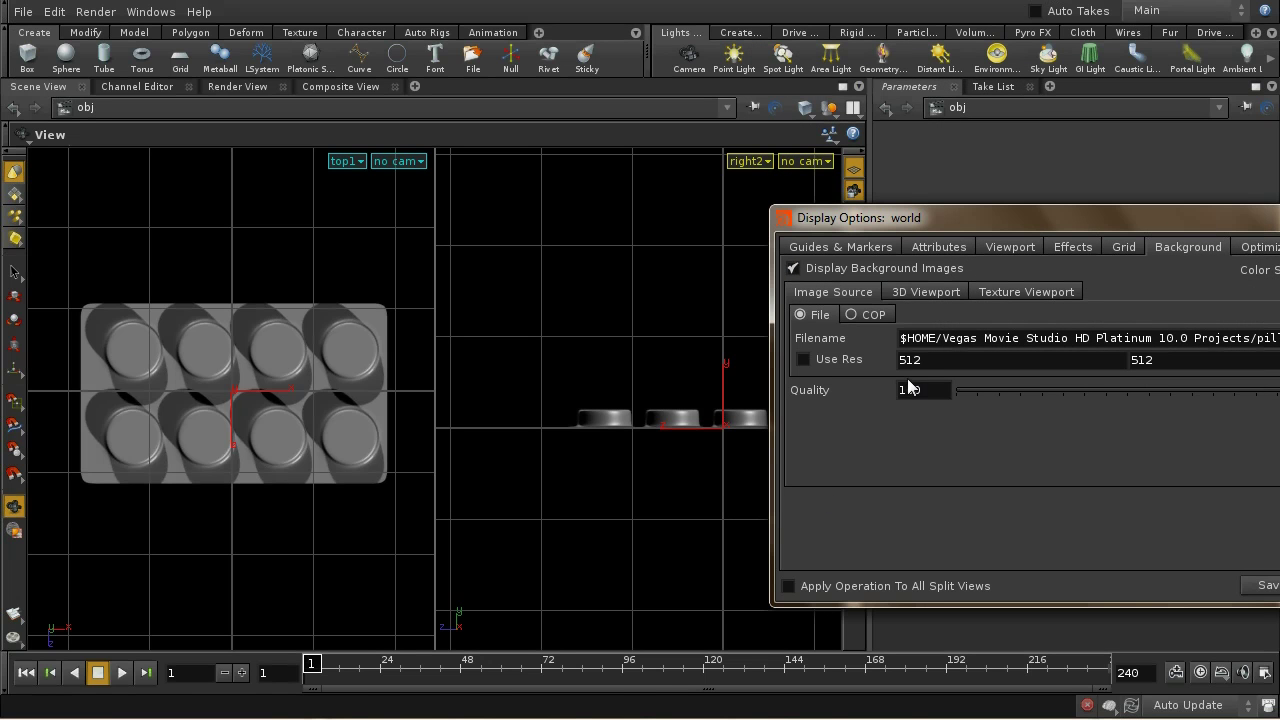
- Set the side image's 3D viewport offset to 0 and 0.11
click(945, 292)
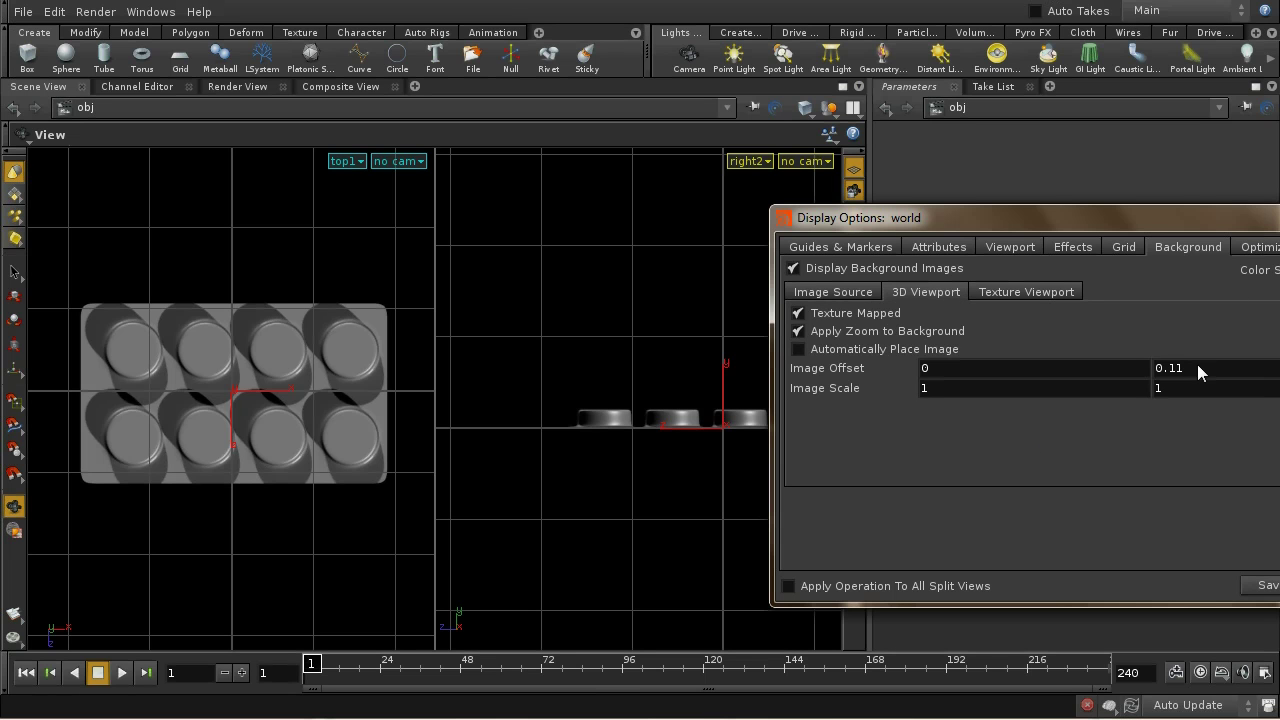
middle_drag(1198, 371, 1234, 368)
drag(949, 227, 1032, 227)
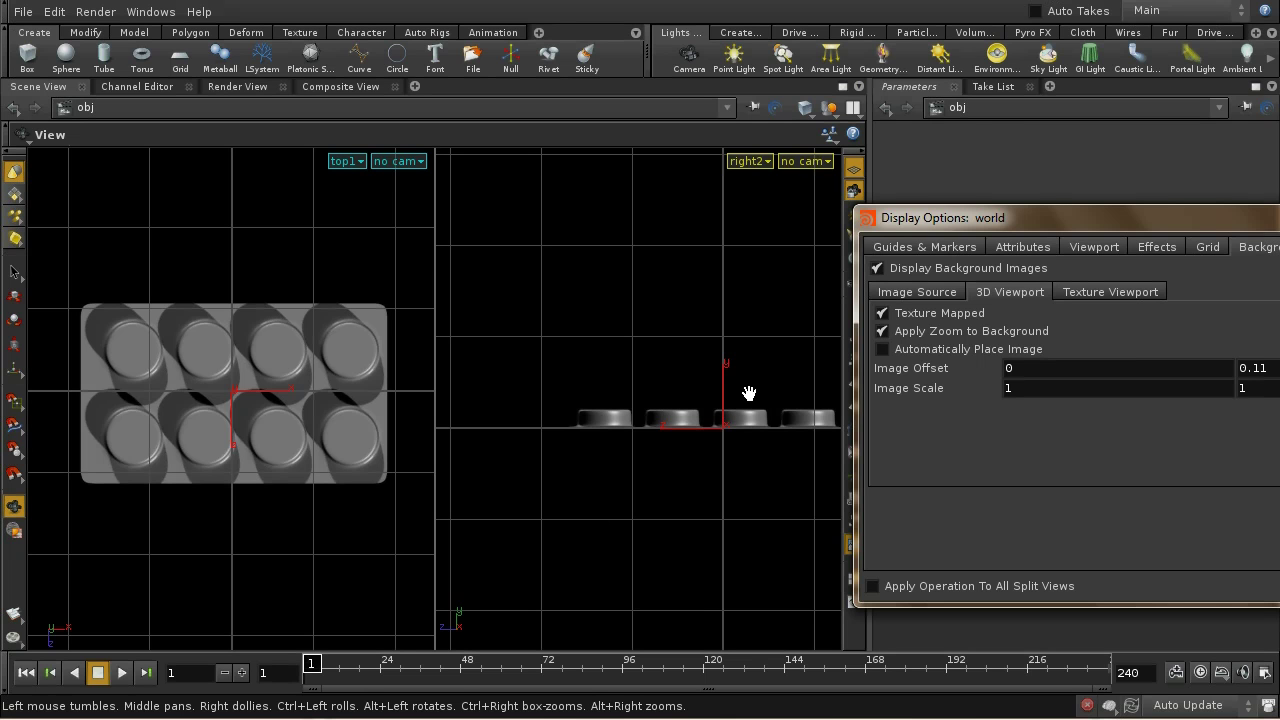
- Pan the side view and scale its background image to 1.1 by 1.1
middle_drag(751, 386, 683, 397)
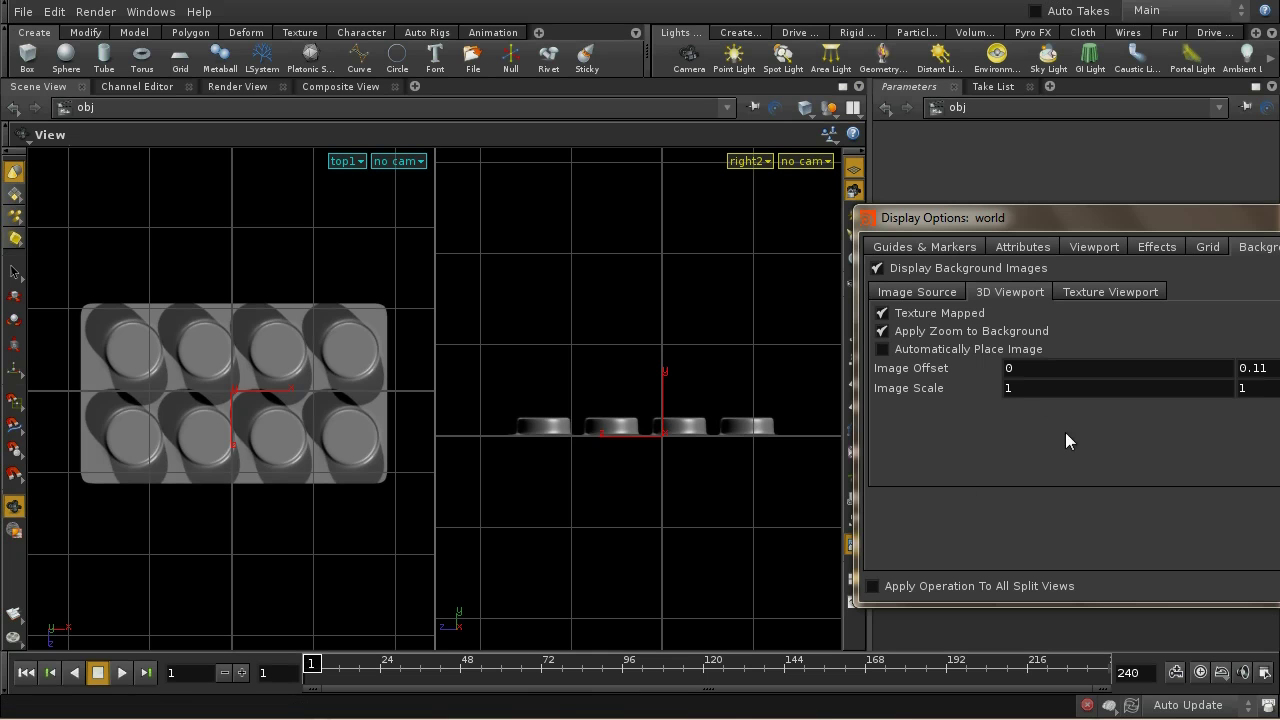
middle_drag(1022, 387, 1049, 388)
middle_drag(1255, 395, 1255, 395)
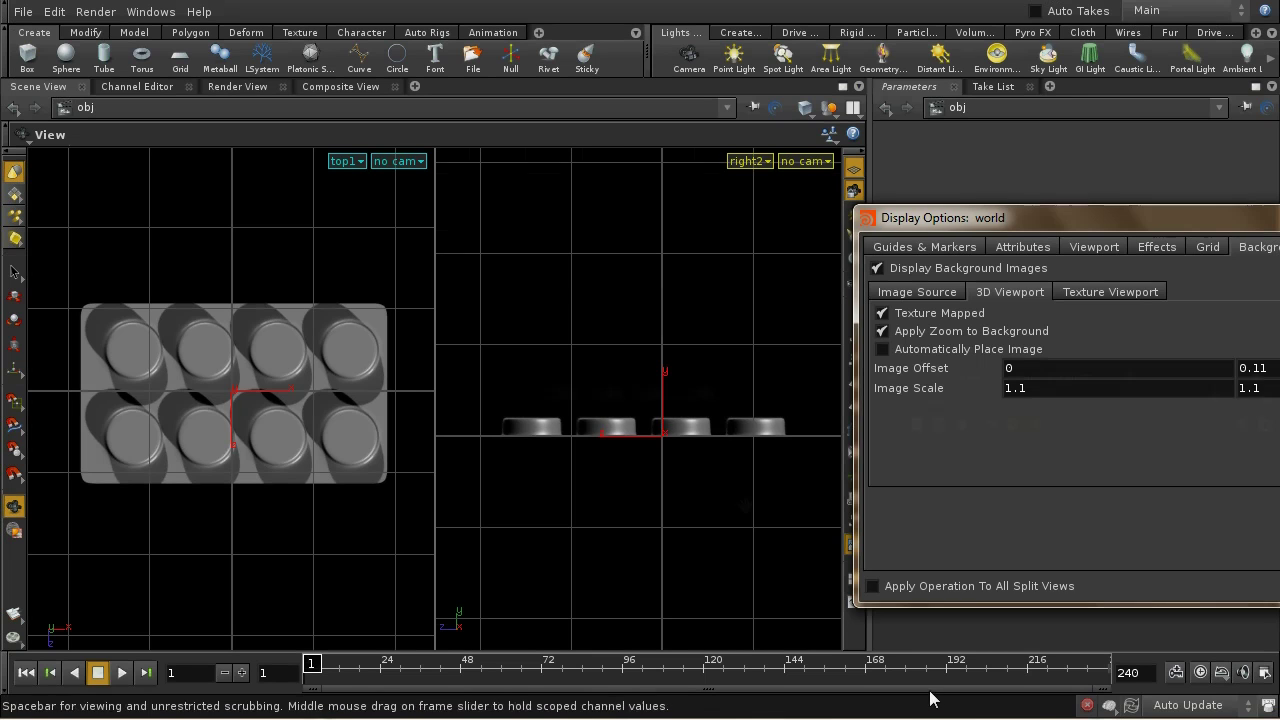
- Close Display Options and switch the right viewport to a top view
key(Escape)
key(space+2)
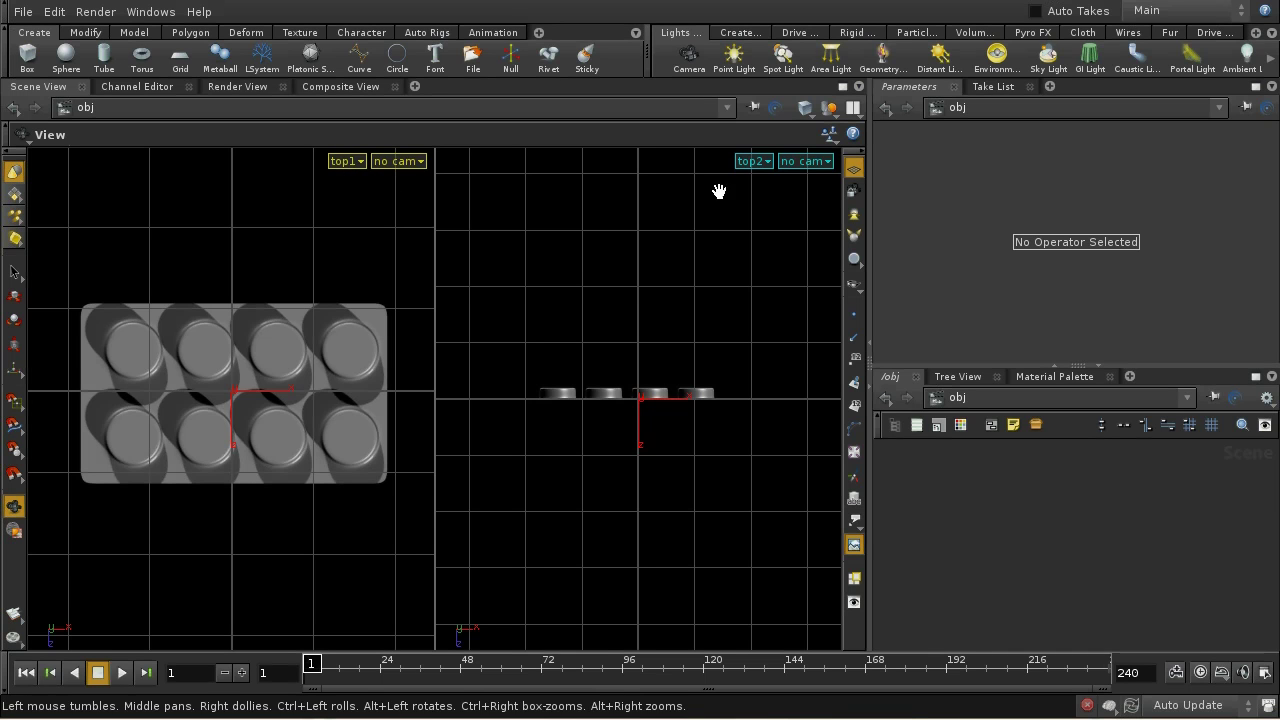
click(762, 166)
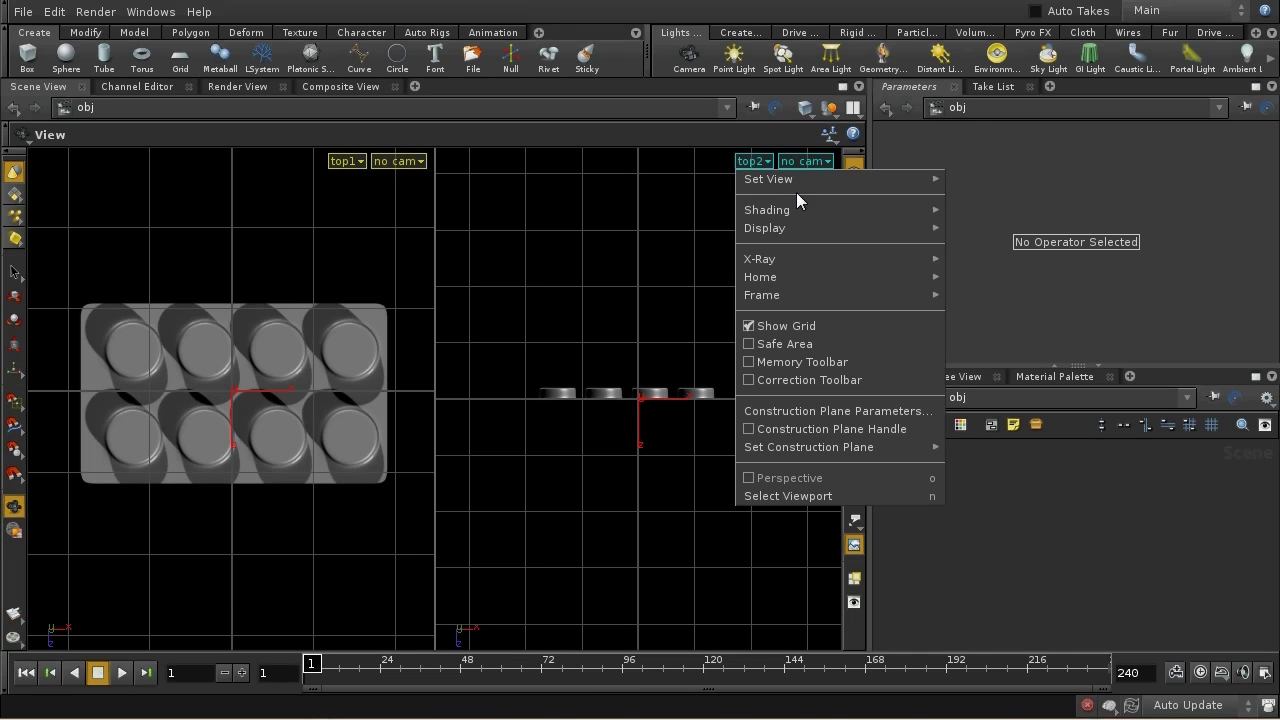
mouse_move(794, 185)
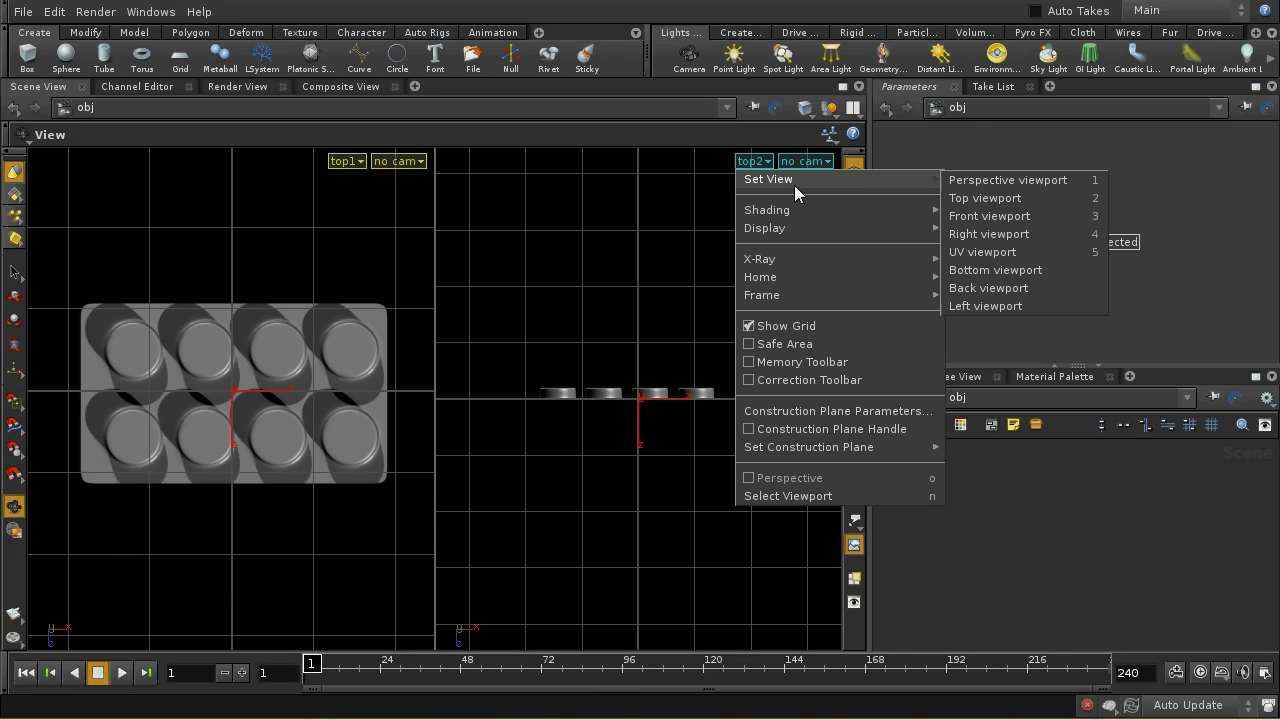
click(982, 234)
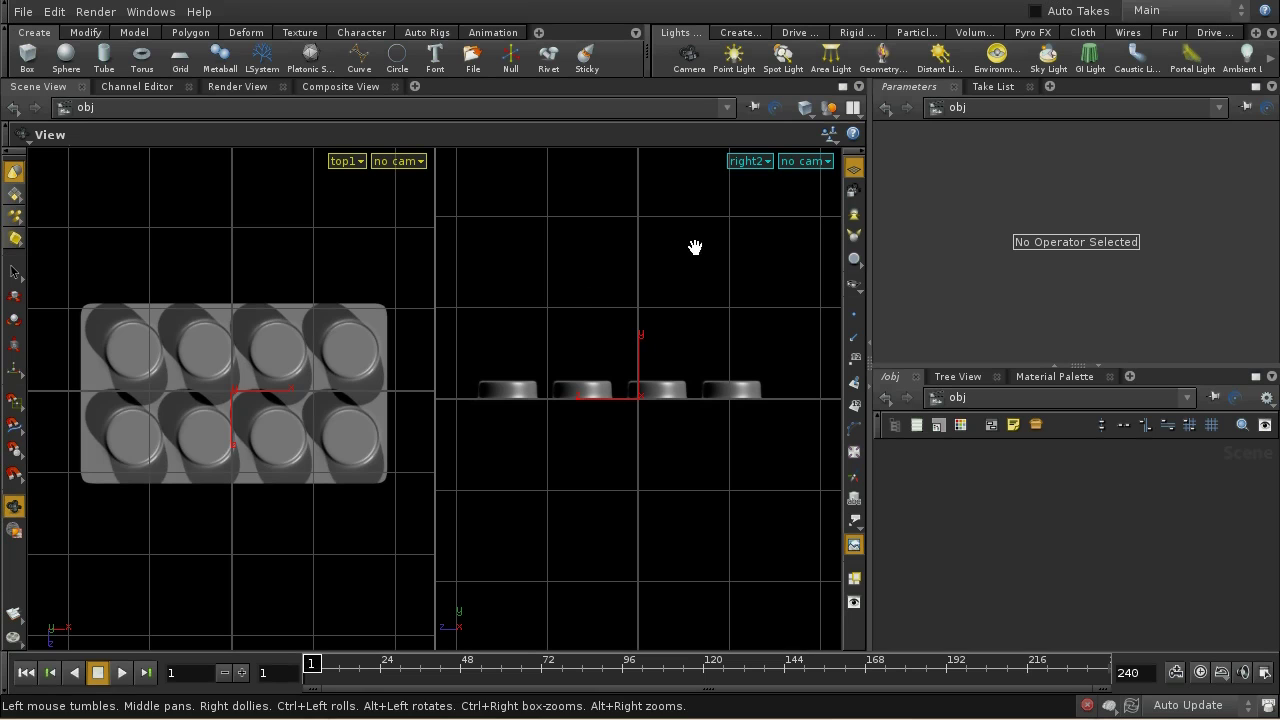
click(761, 161)
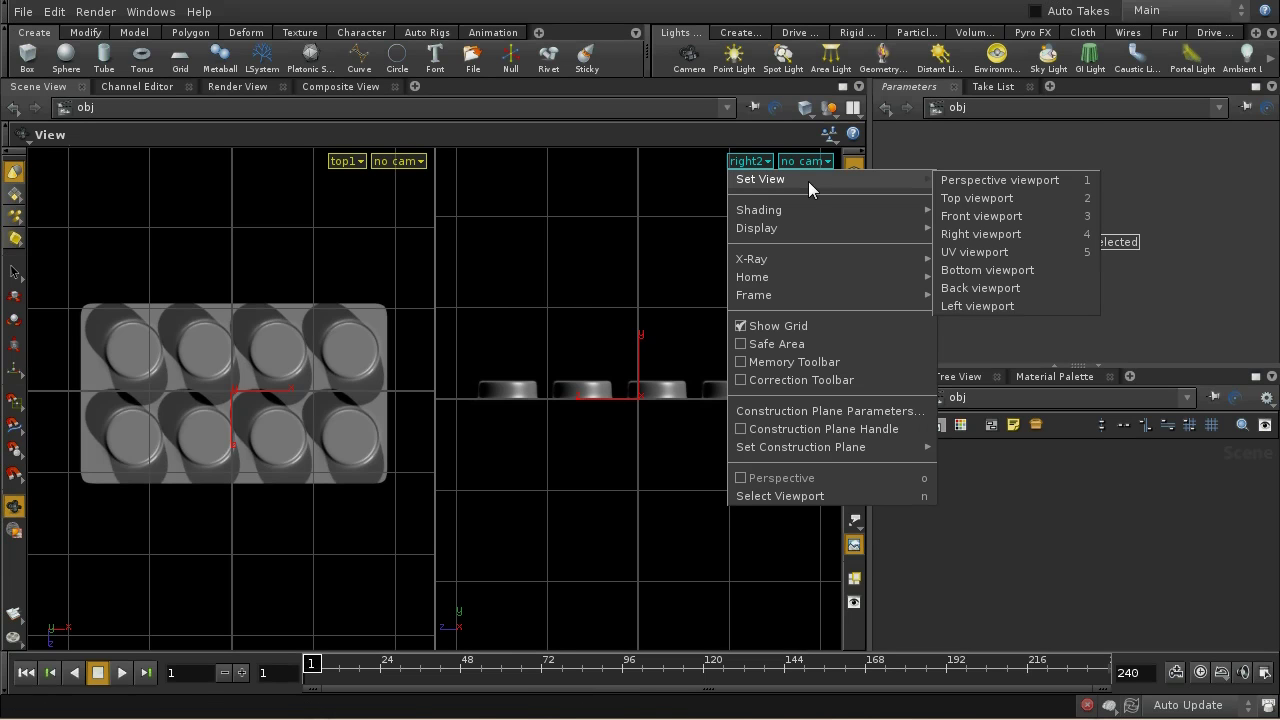
mouse_move(912, 185)
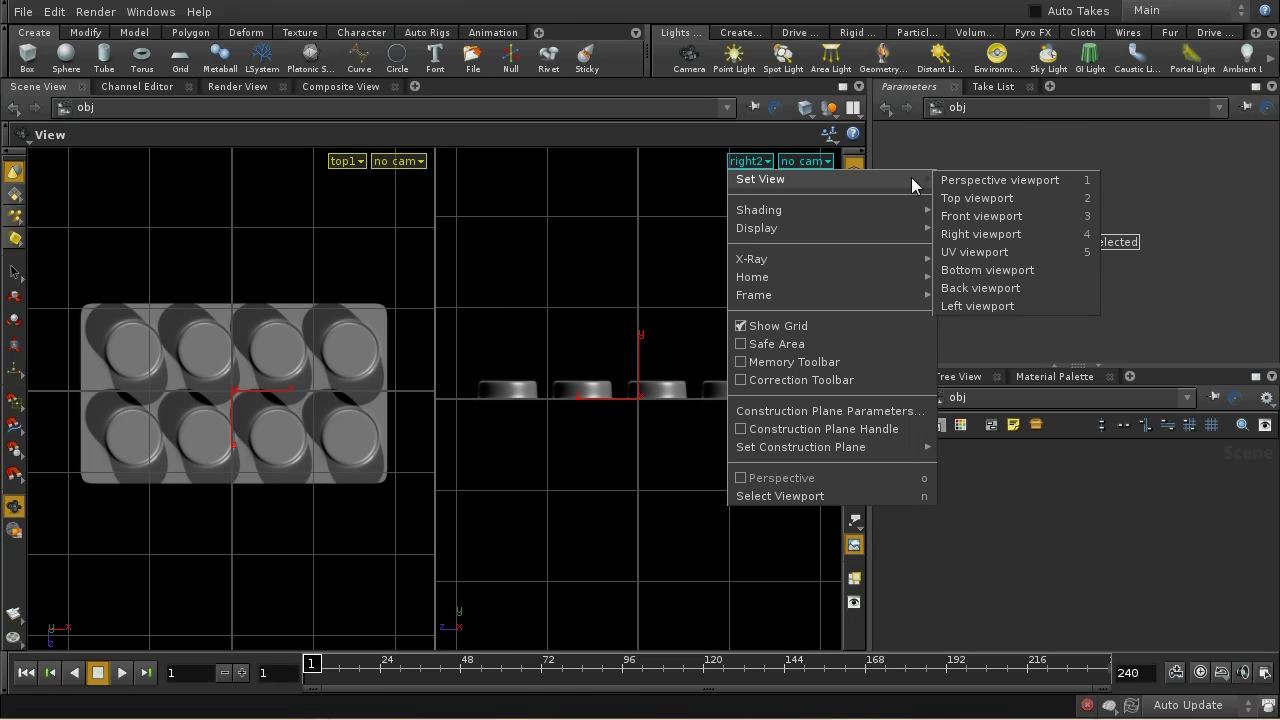
click(978, 203)
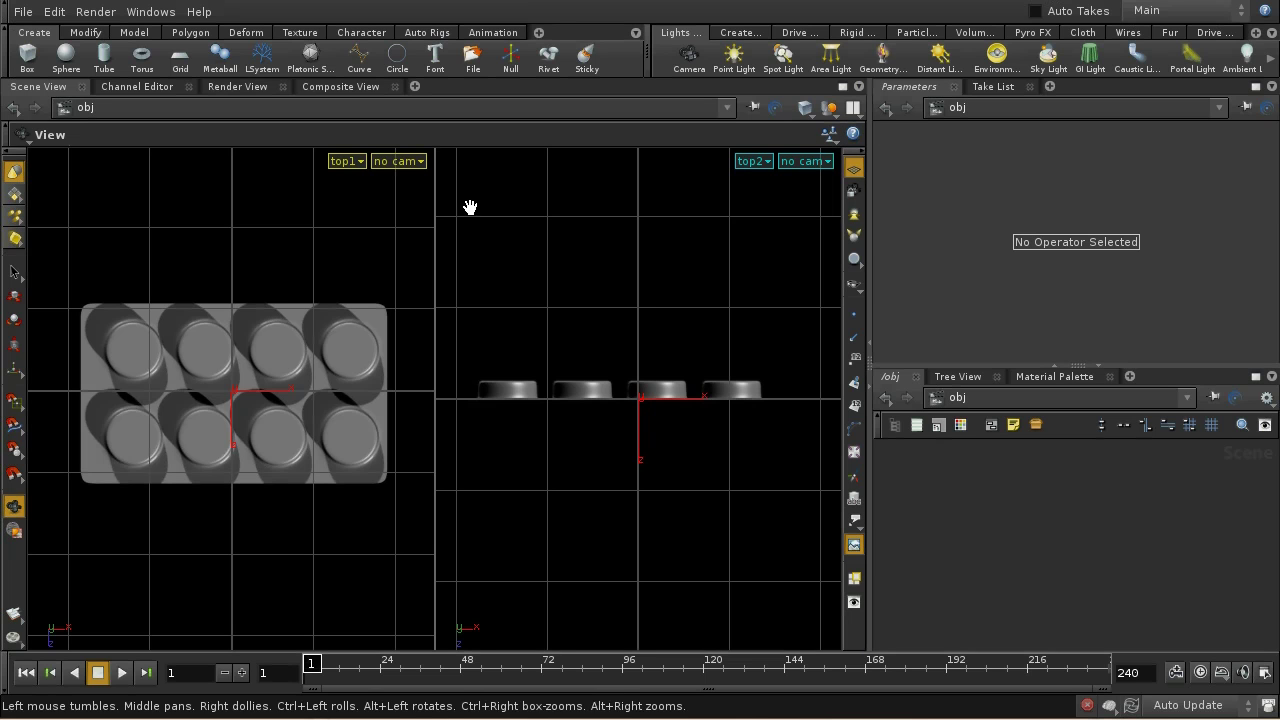
- Toggle the layout between Single View and Two Views Side by Side, ending split
click(853, 108)
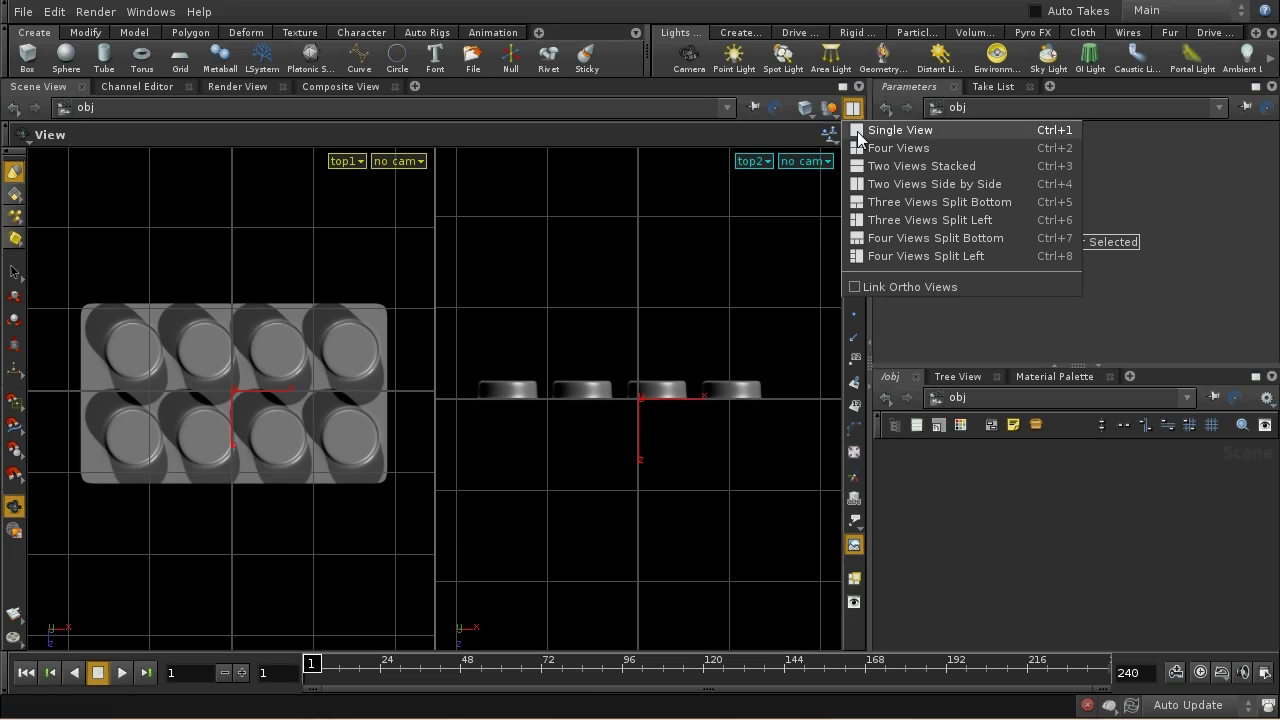
click(862, 131)
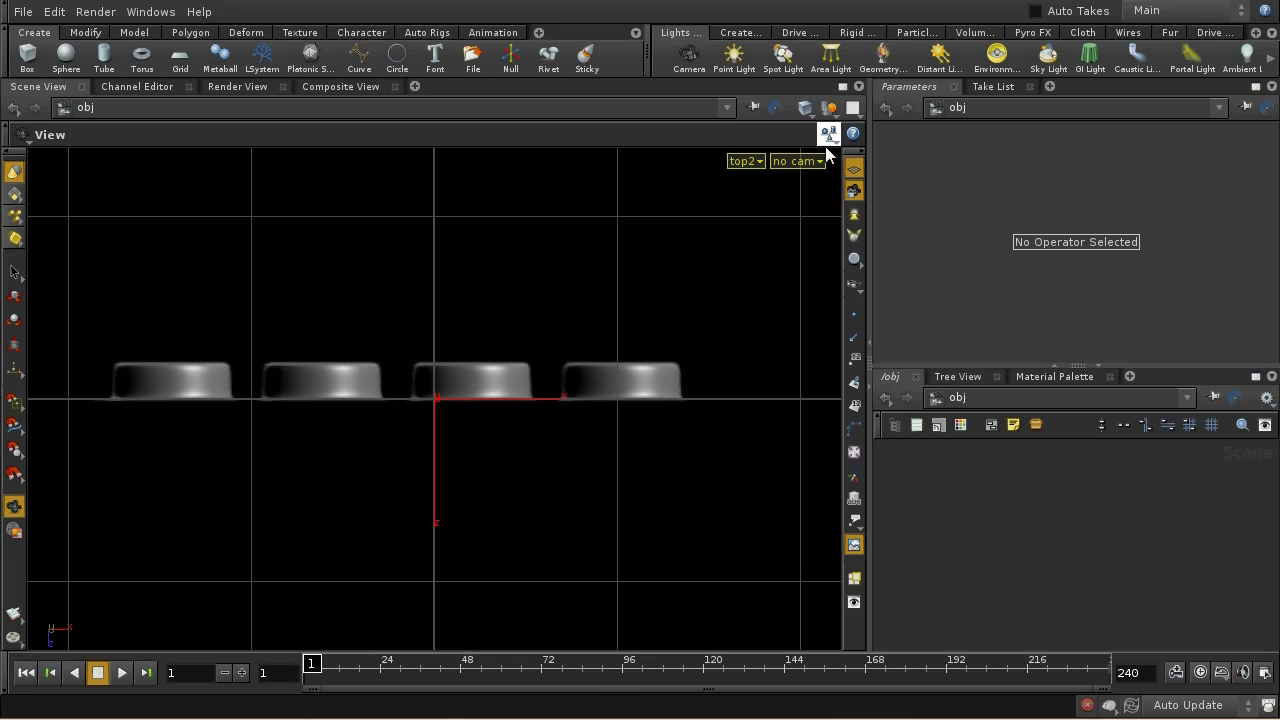
click(853, 108)
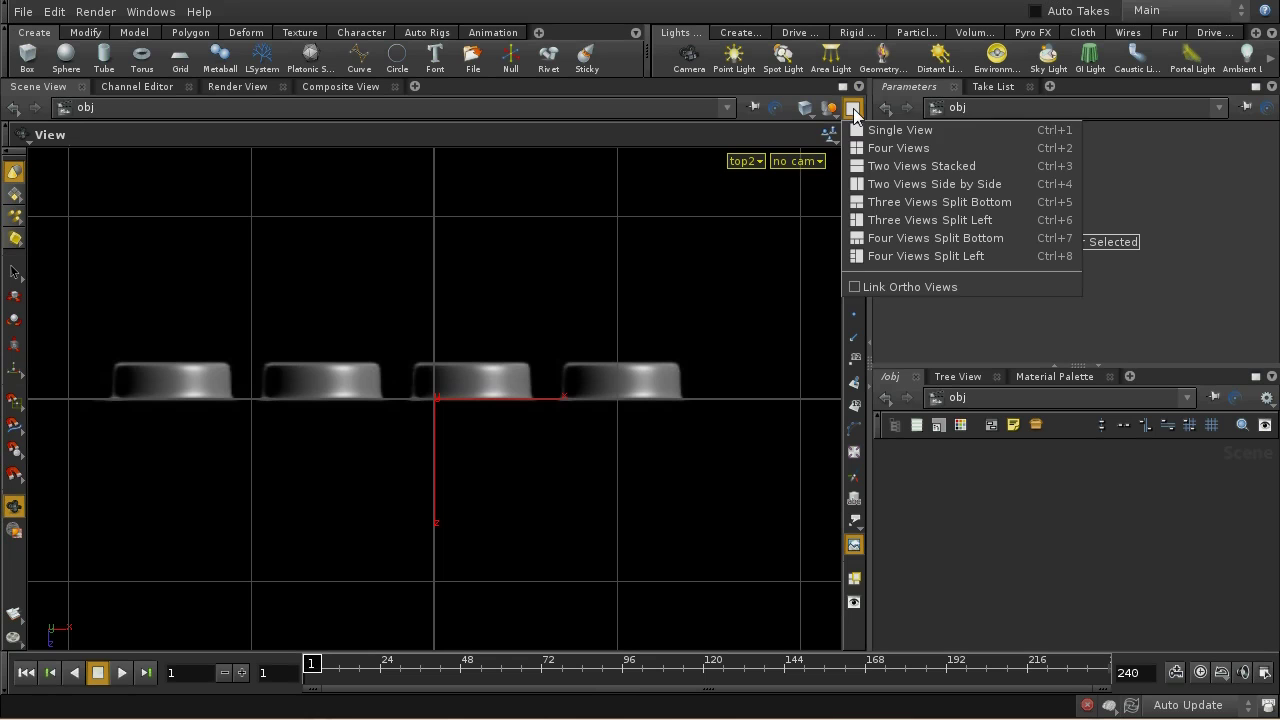
click(872, 185)
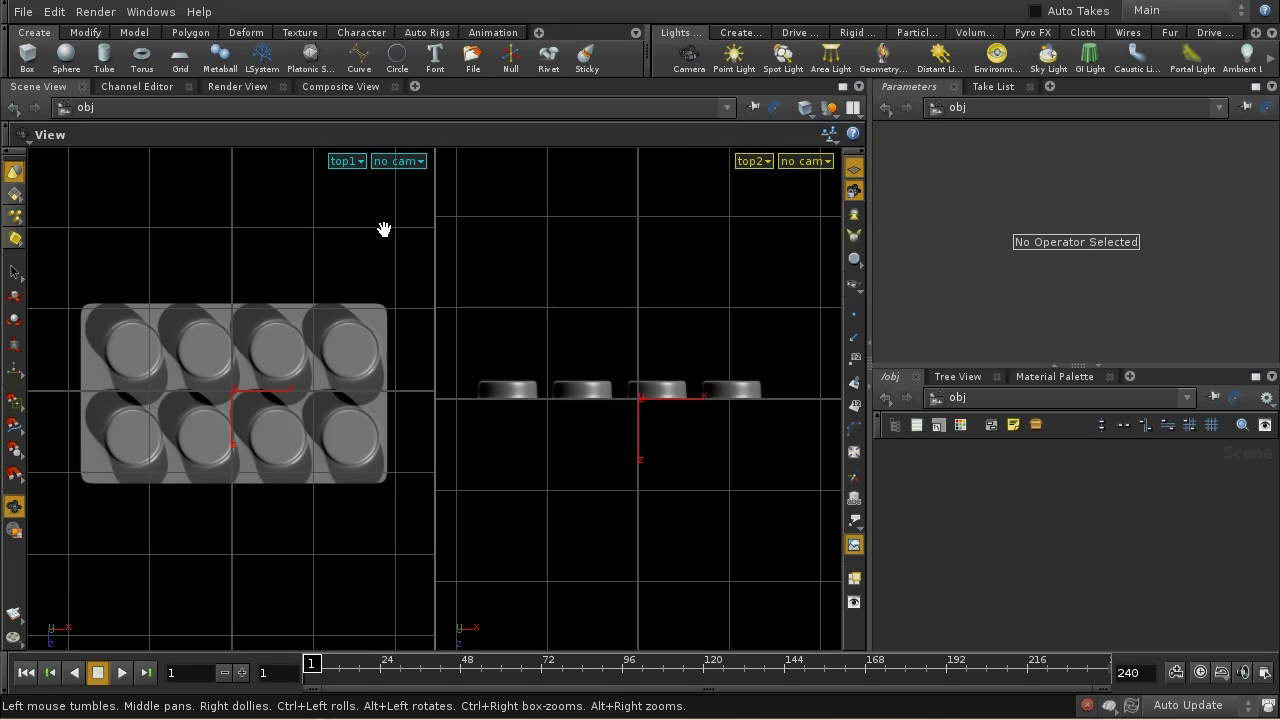
click(854, 109)
click(861, 128)
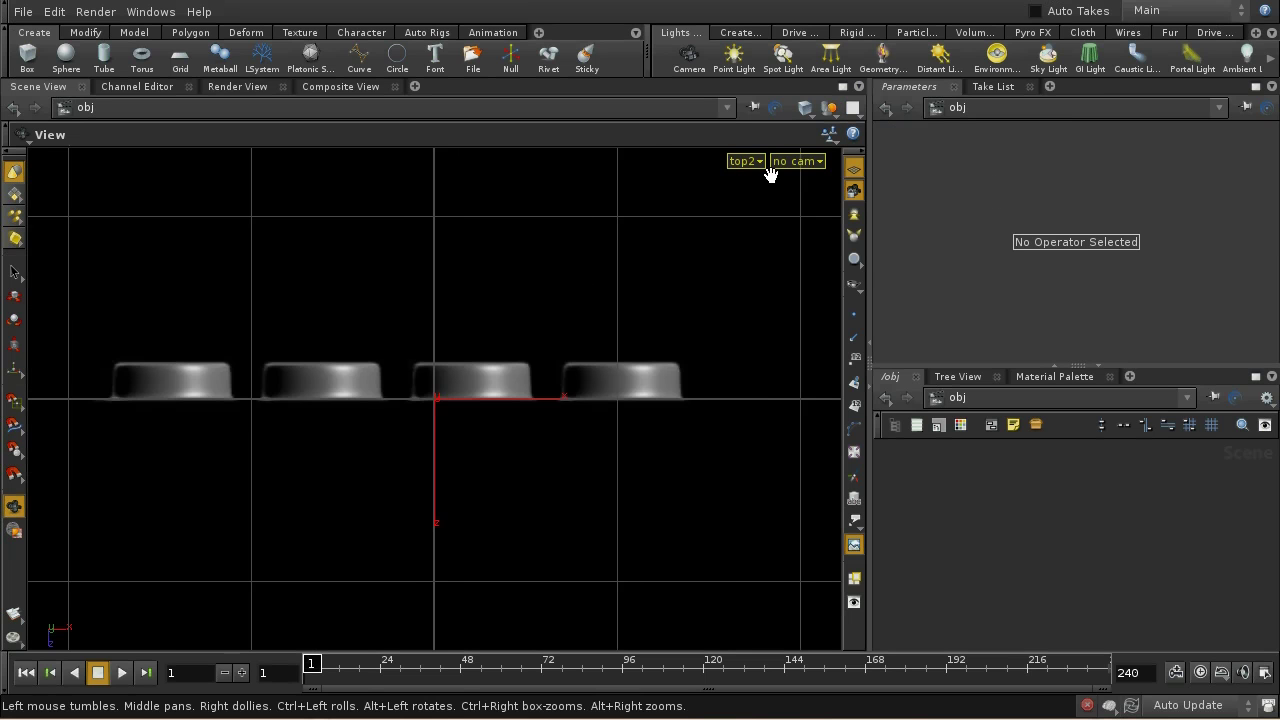
click(853, 112)
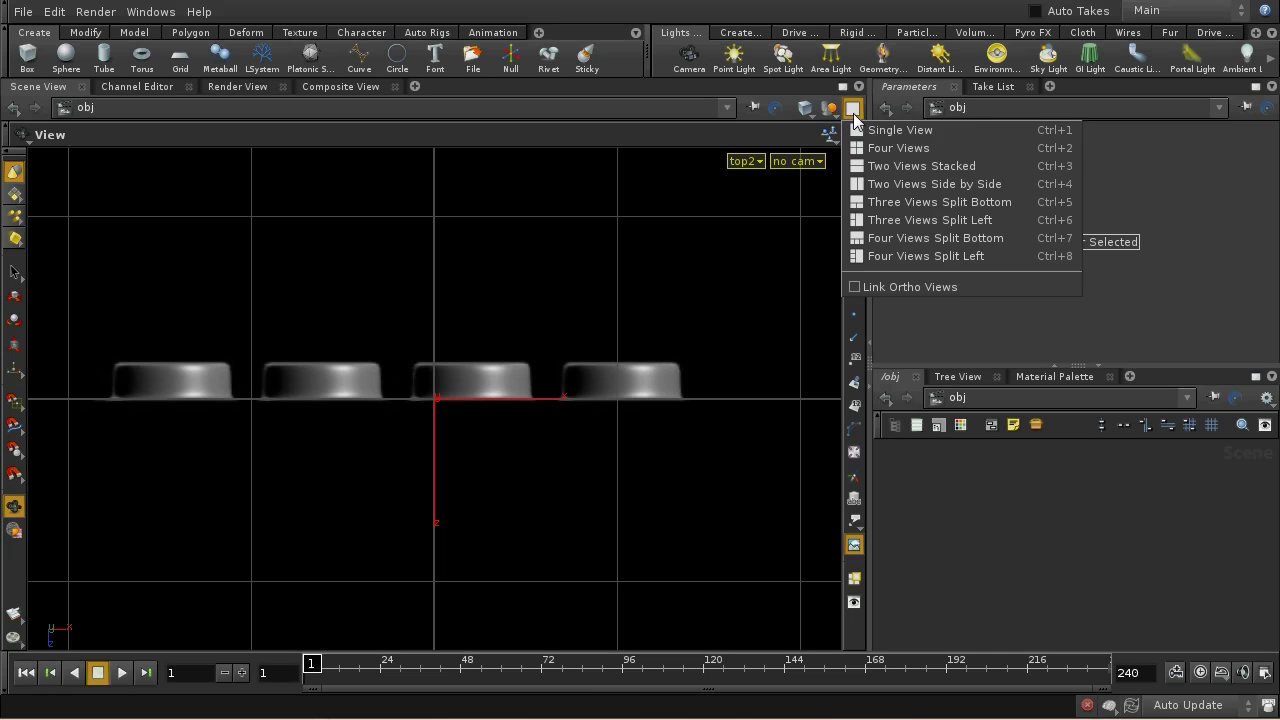
click(868, 184)
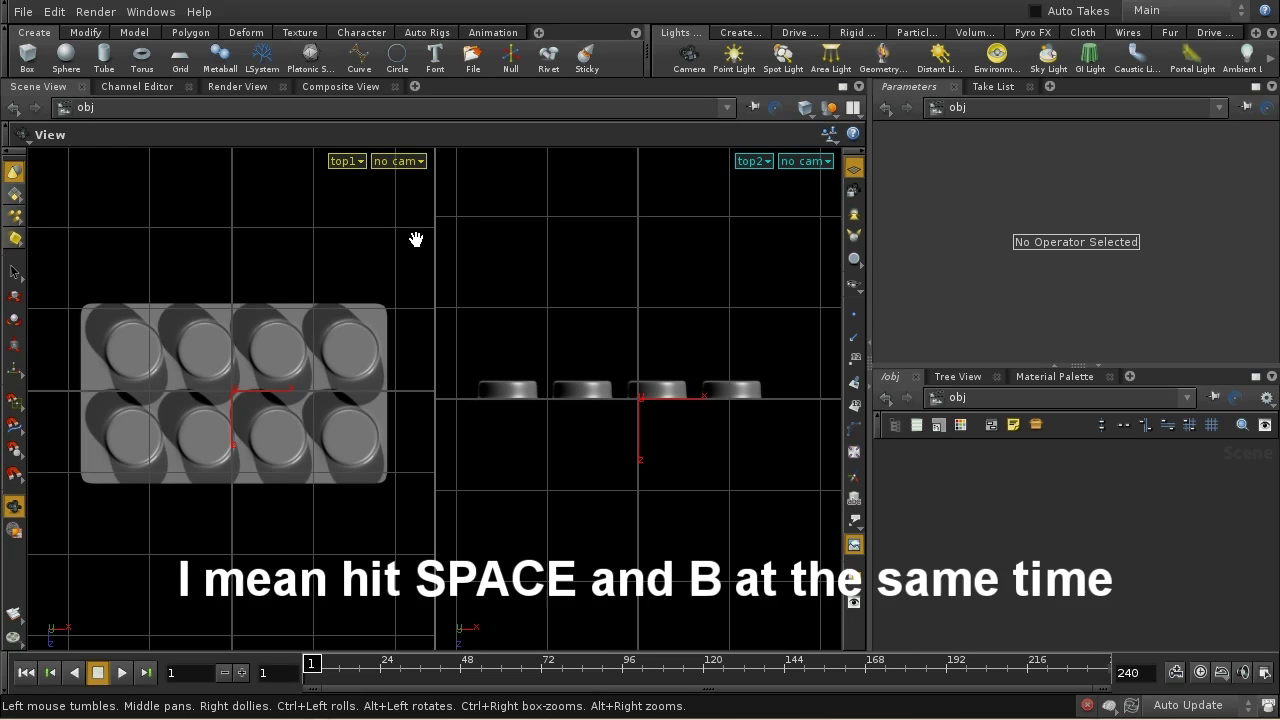
- Maximize the top1 pane and frame the plate image to fill the view
key(space+b)
key(space+b)
key(space+b)
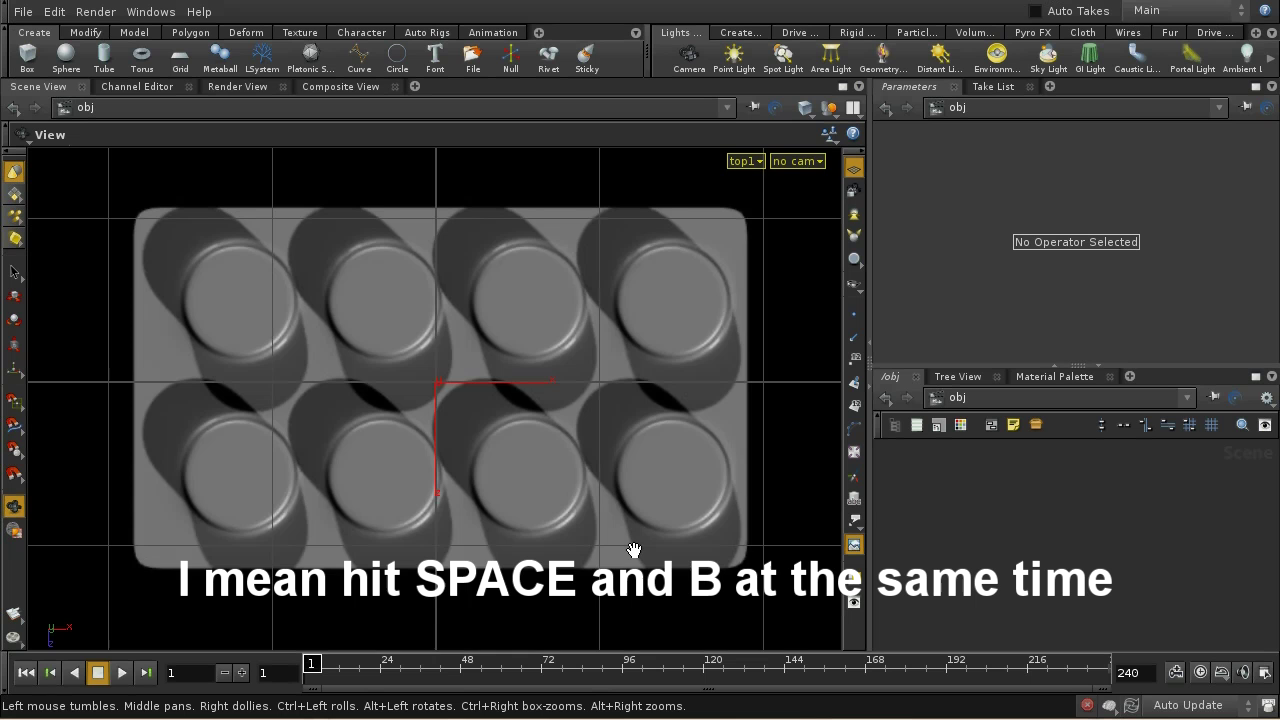
key(space+b)
key(space+b)
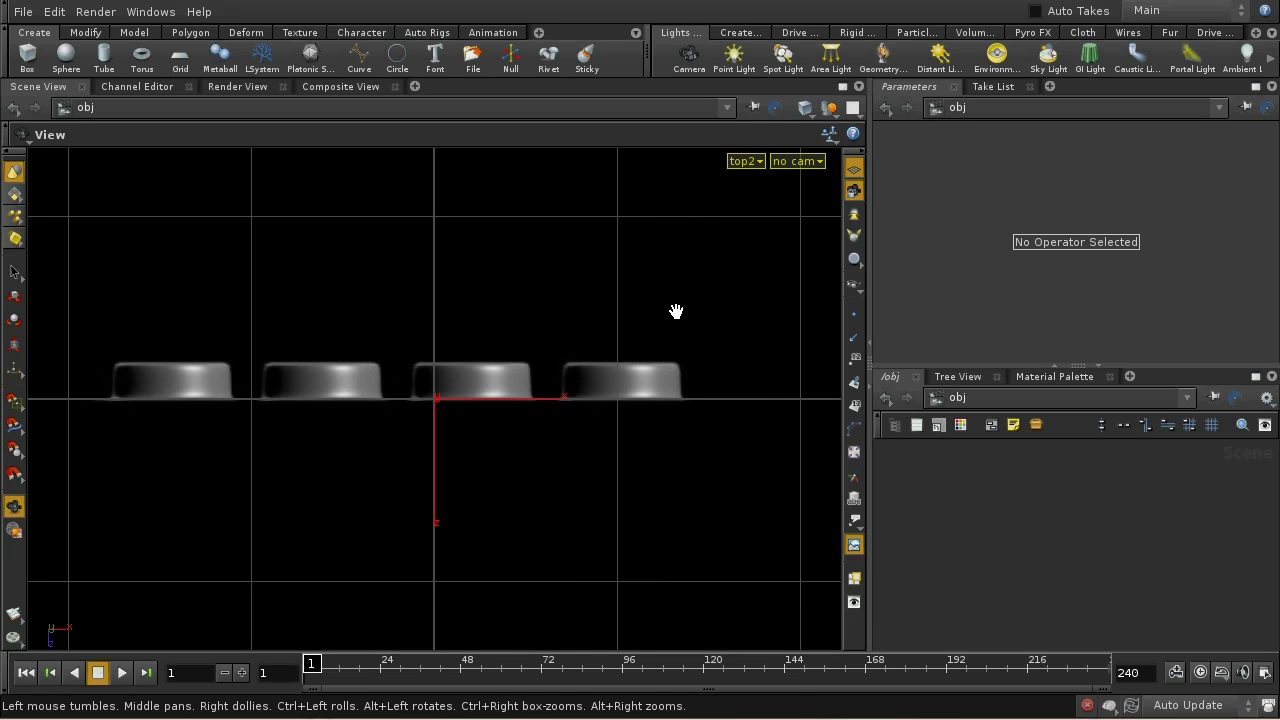
key(space+b)
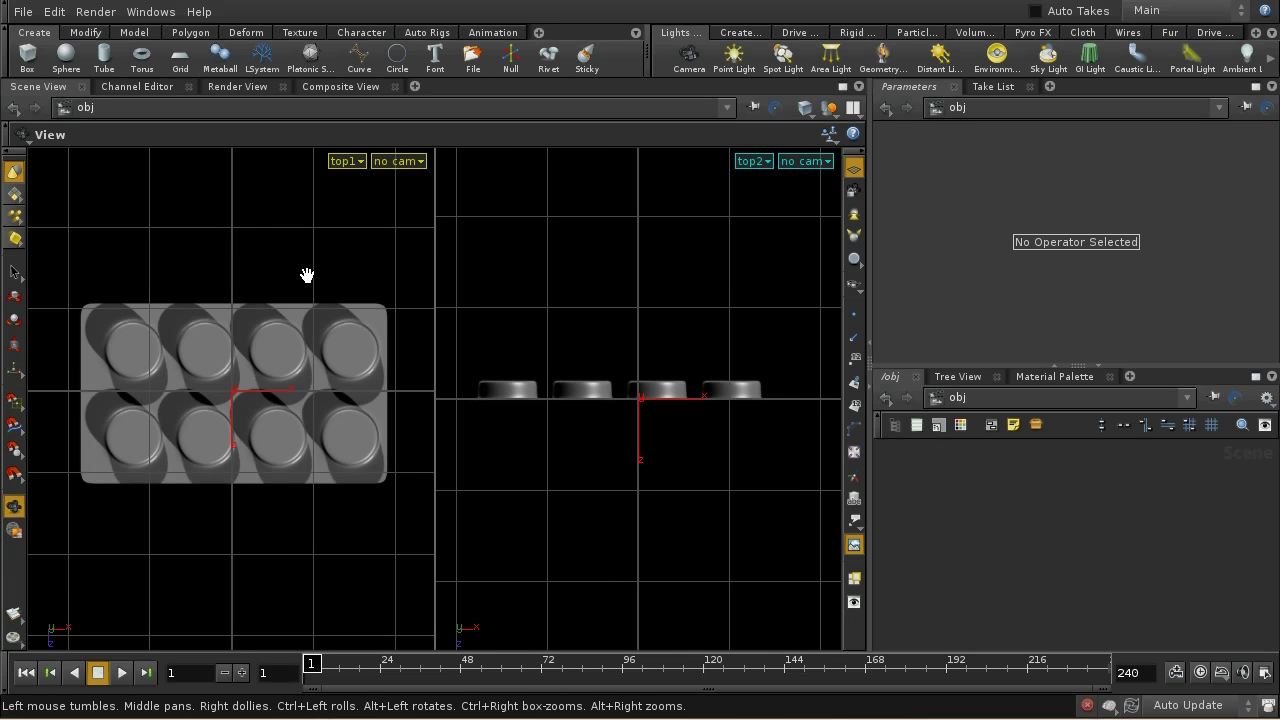
key(space+b)
key(h)
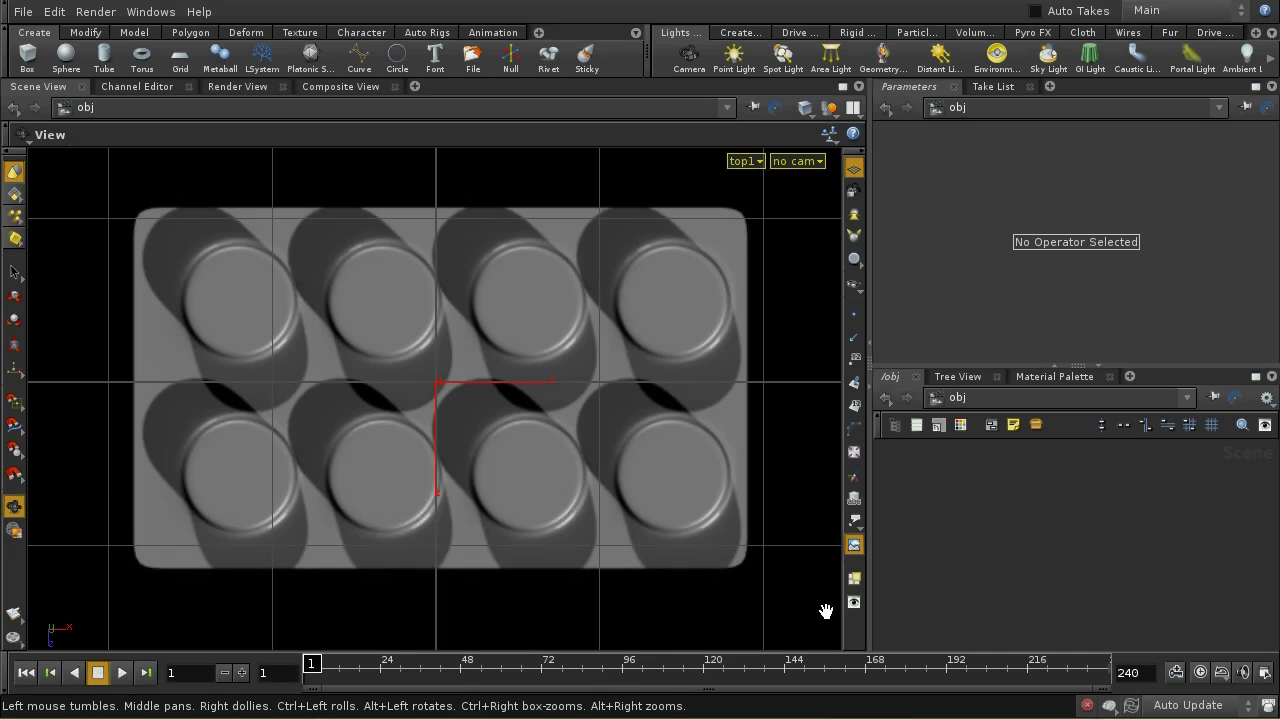
scroll(811, 629, down, 2)
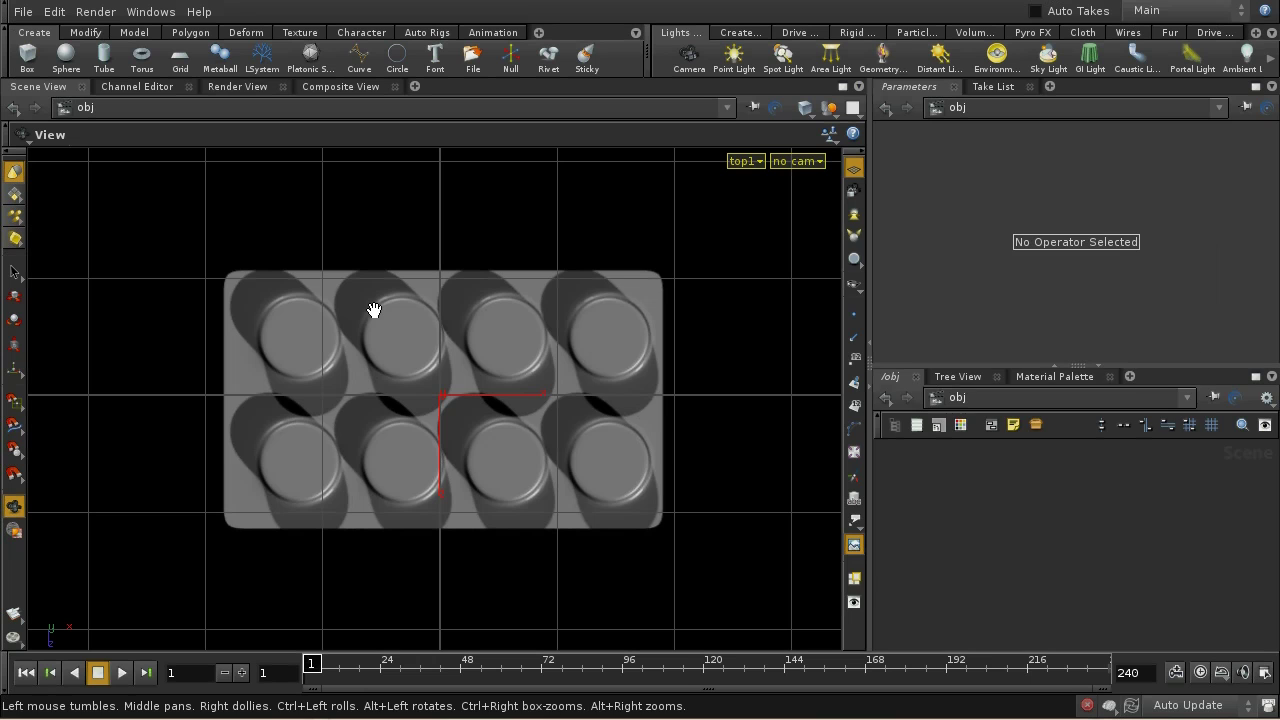
- Open the top view's orthographic grid display settings, toggling the grid off and back on
key(d)
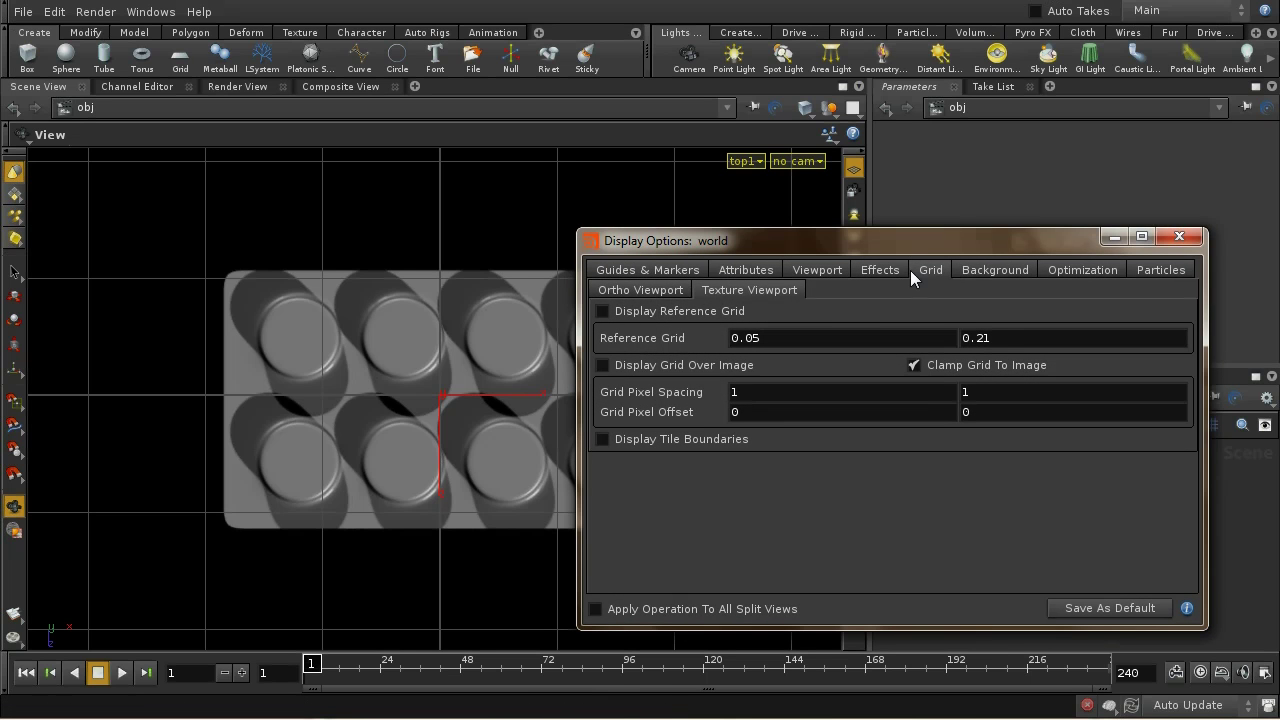
click(660, 289)
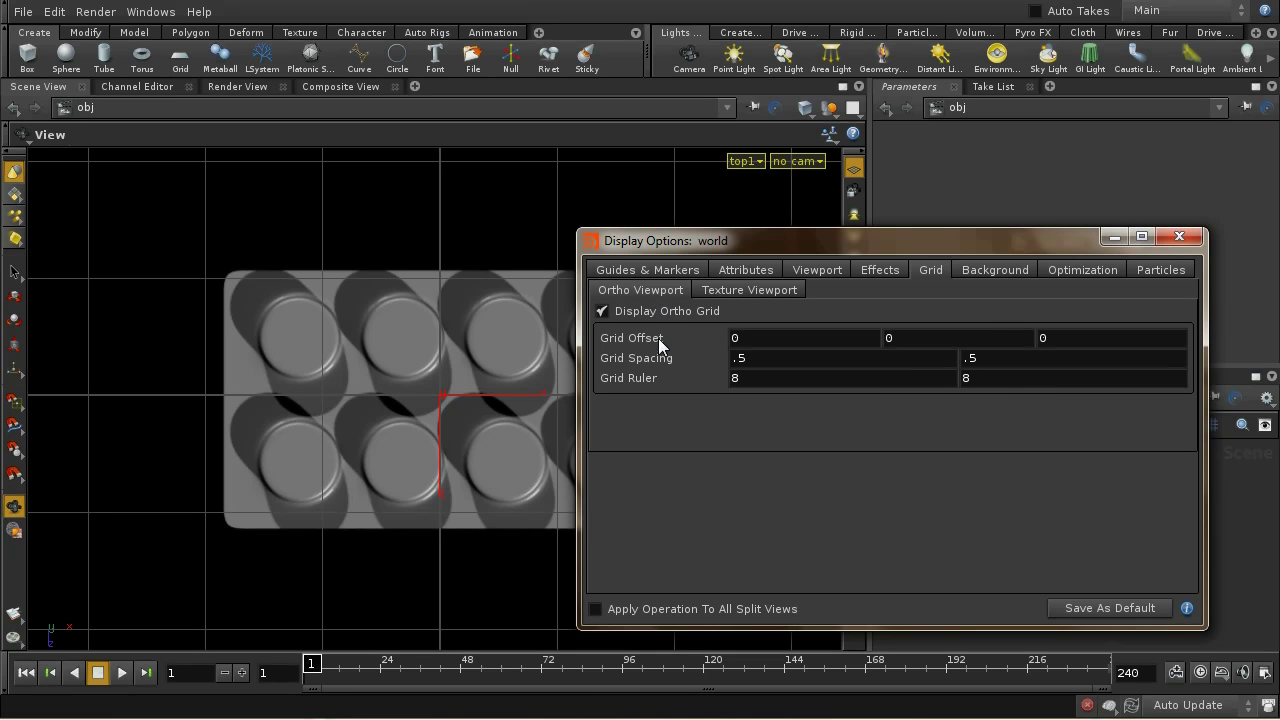
click(631, 316)
click(627, 315)
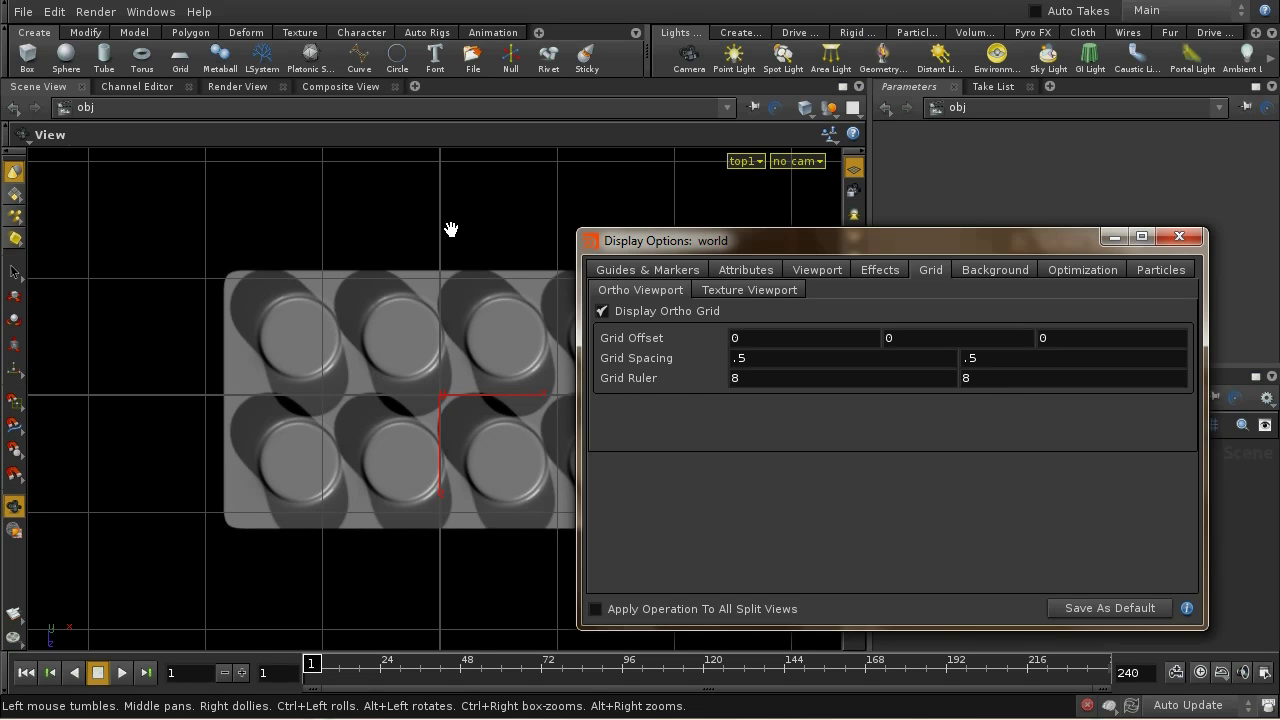
click(745, 161)
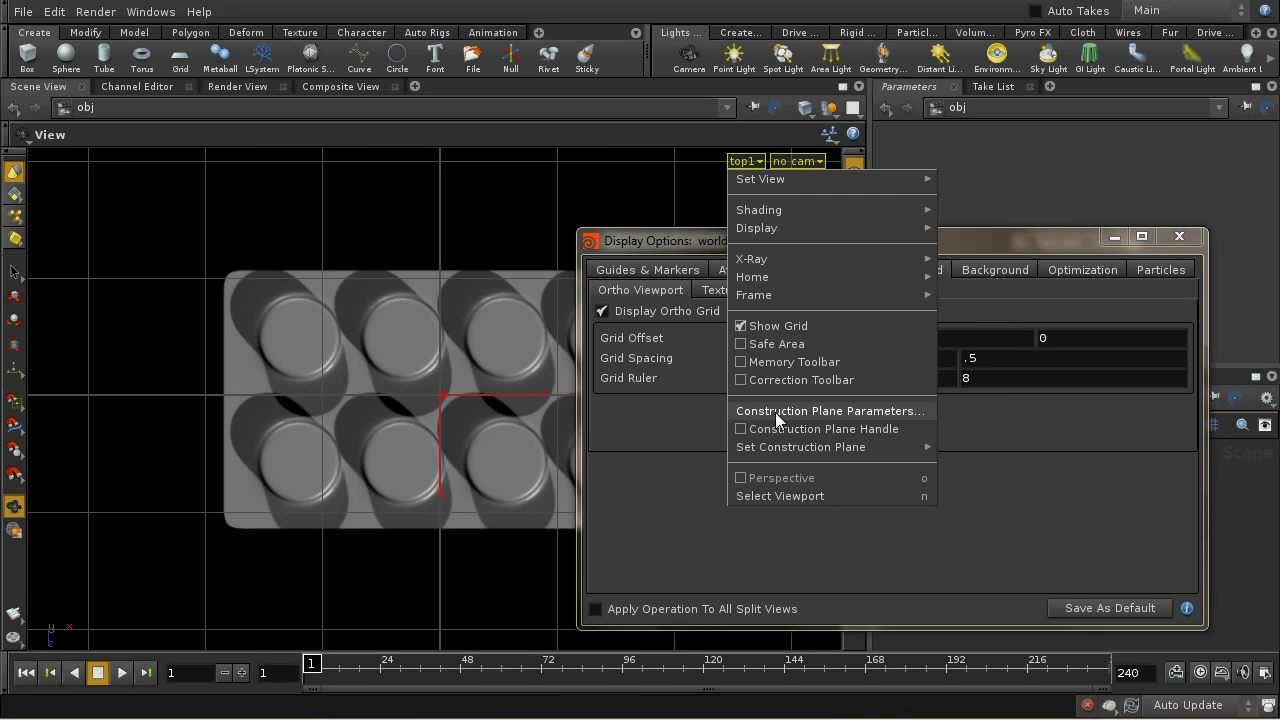
click(700, 137)
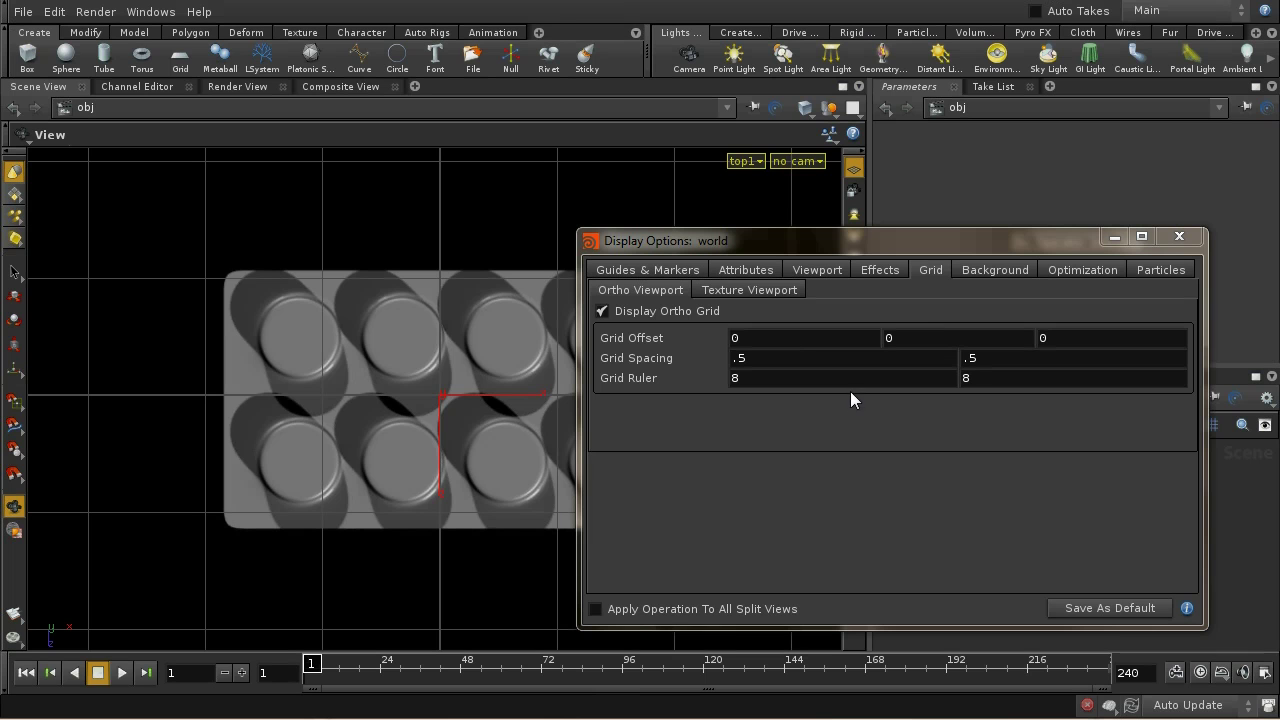
- Set both ortho grid spacing values to .1 and close the dialog
click(799, 362)
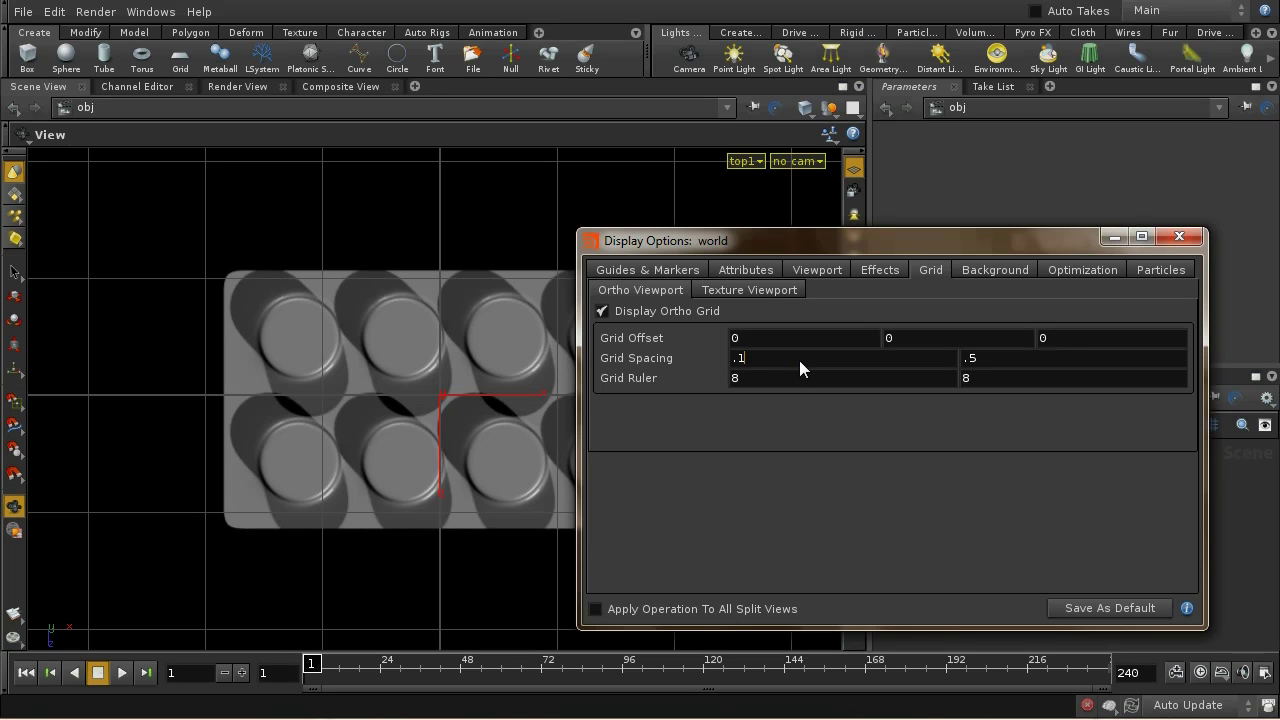
text(1)
key(Tab)
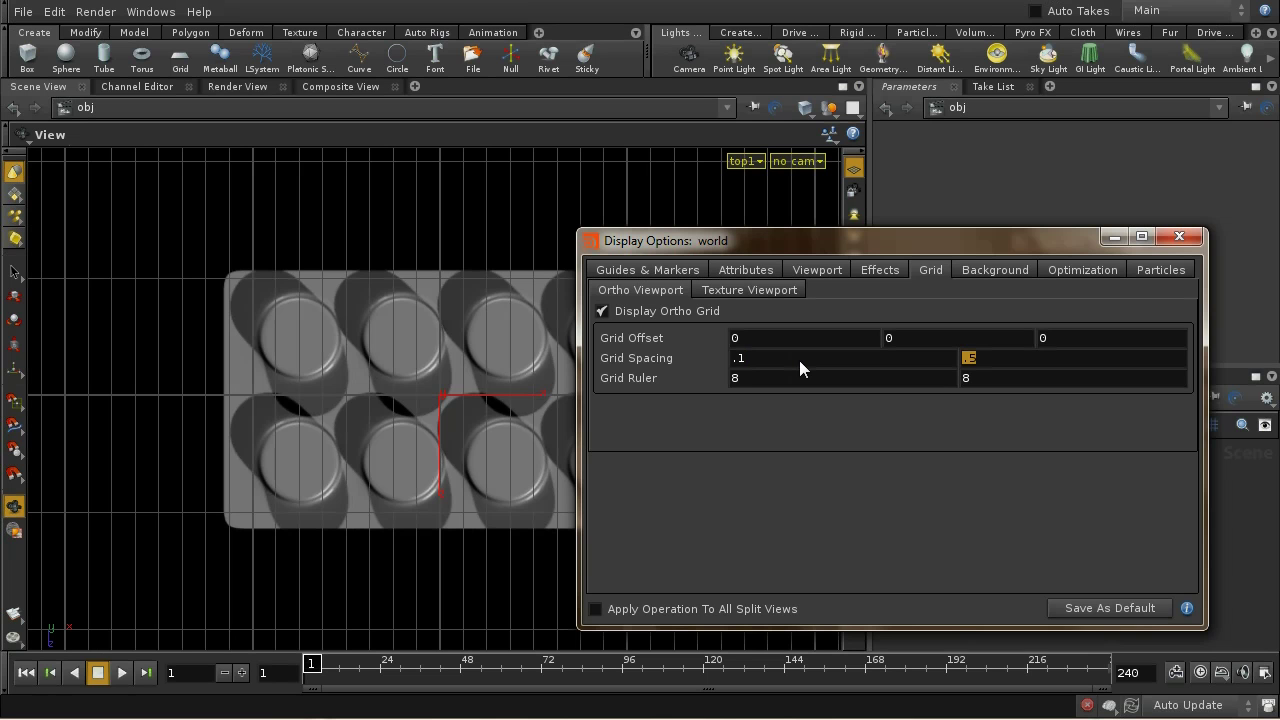
text(.1)
key(Return)
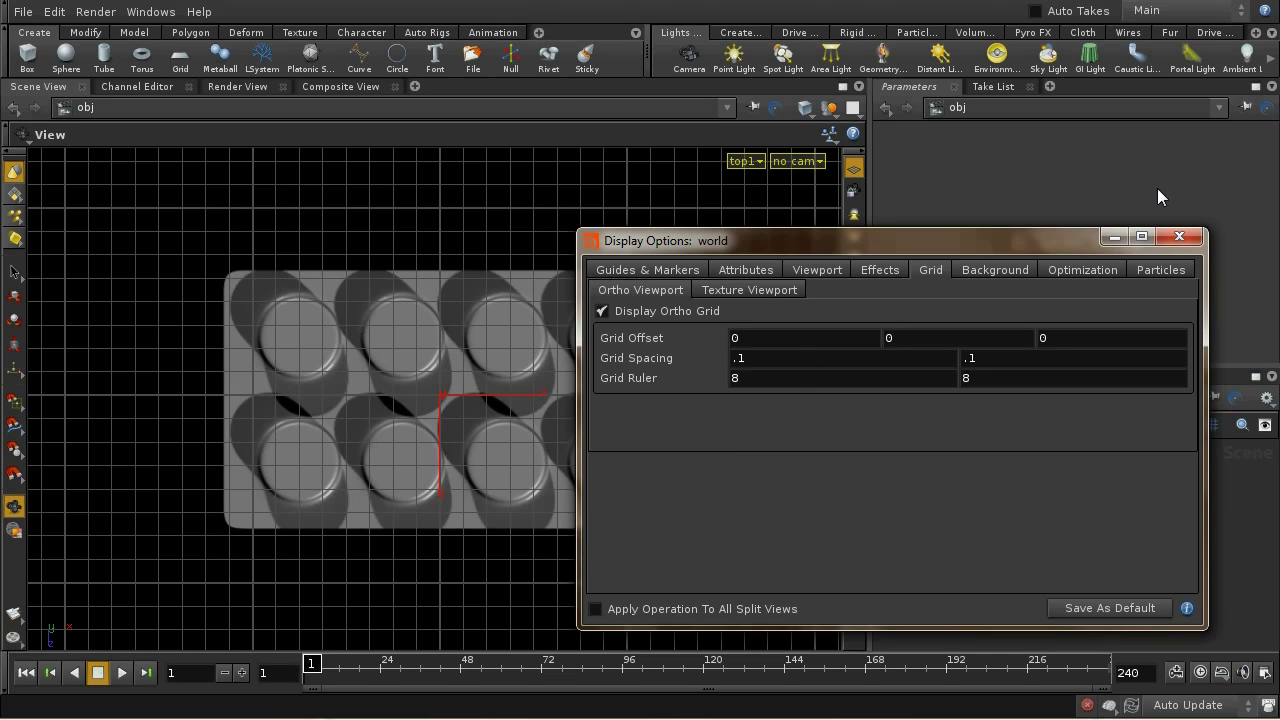
click(1172, 236)
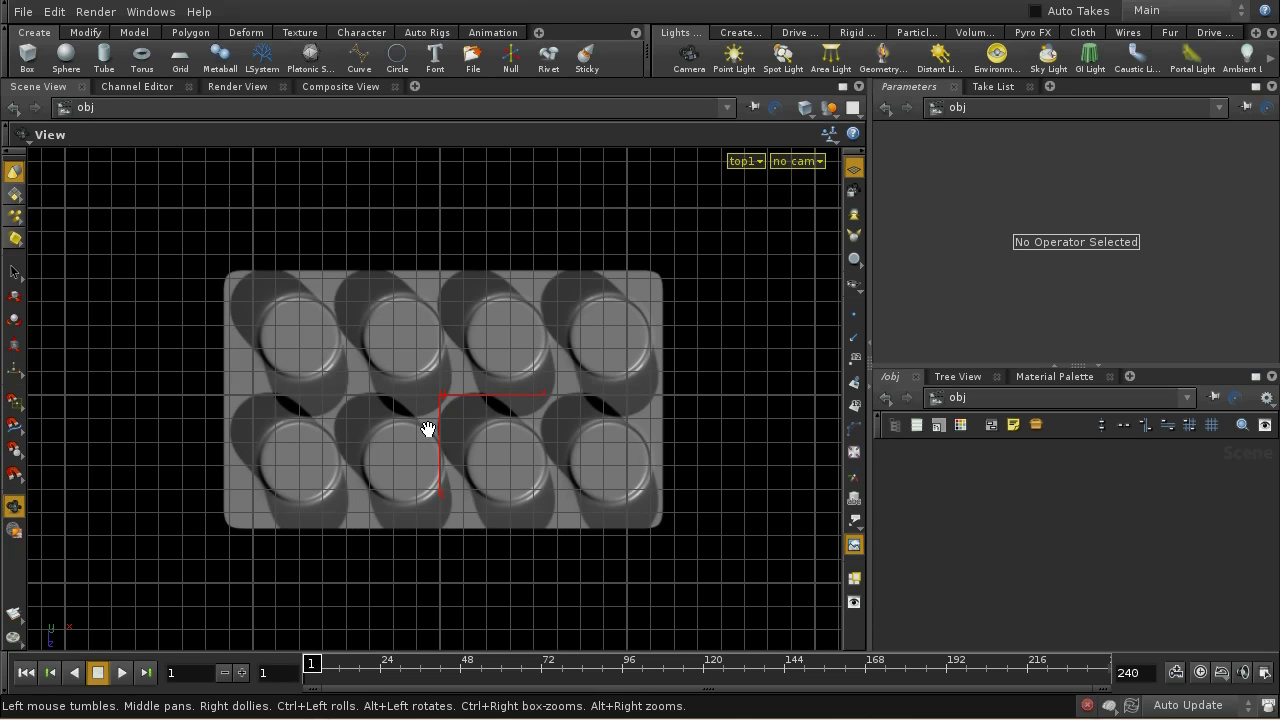
- Frame the plate's left half in the top view and create curve_object1 with the Curve tool
scroll(428, 430, up, 4)
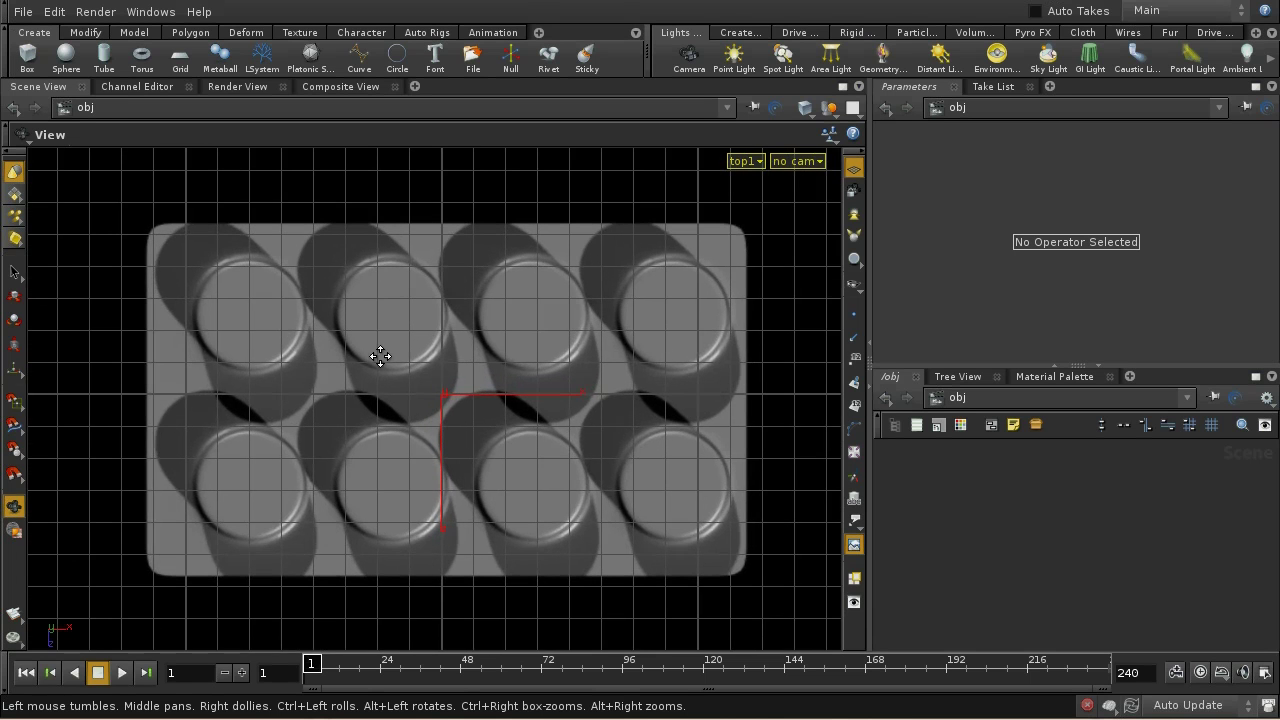
middle_drag(377, 357, 499, 376)
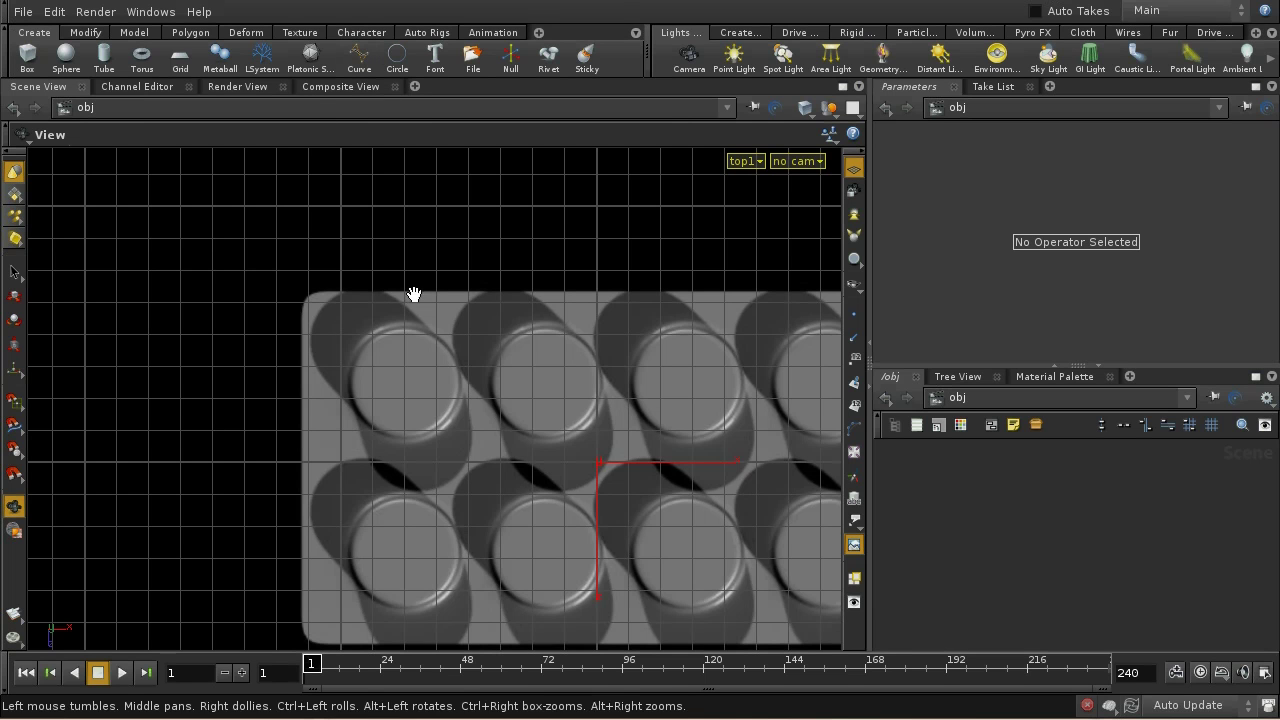
click(357, 55)
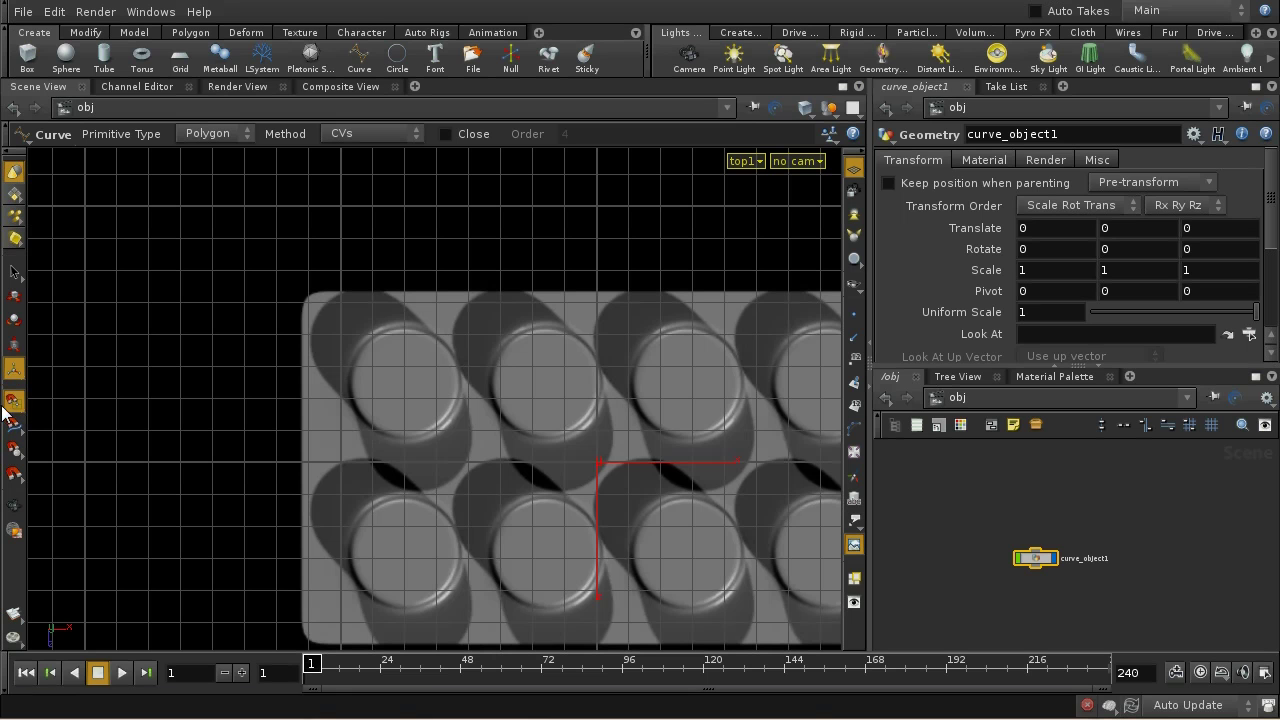
- Trace the top-left cell's square outline, placing a curve point at every grid step
click(309, 462)
click(309, 397)
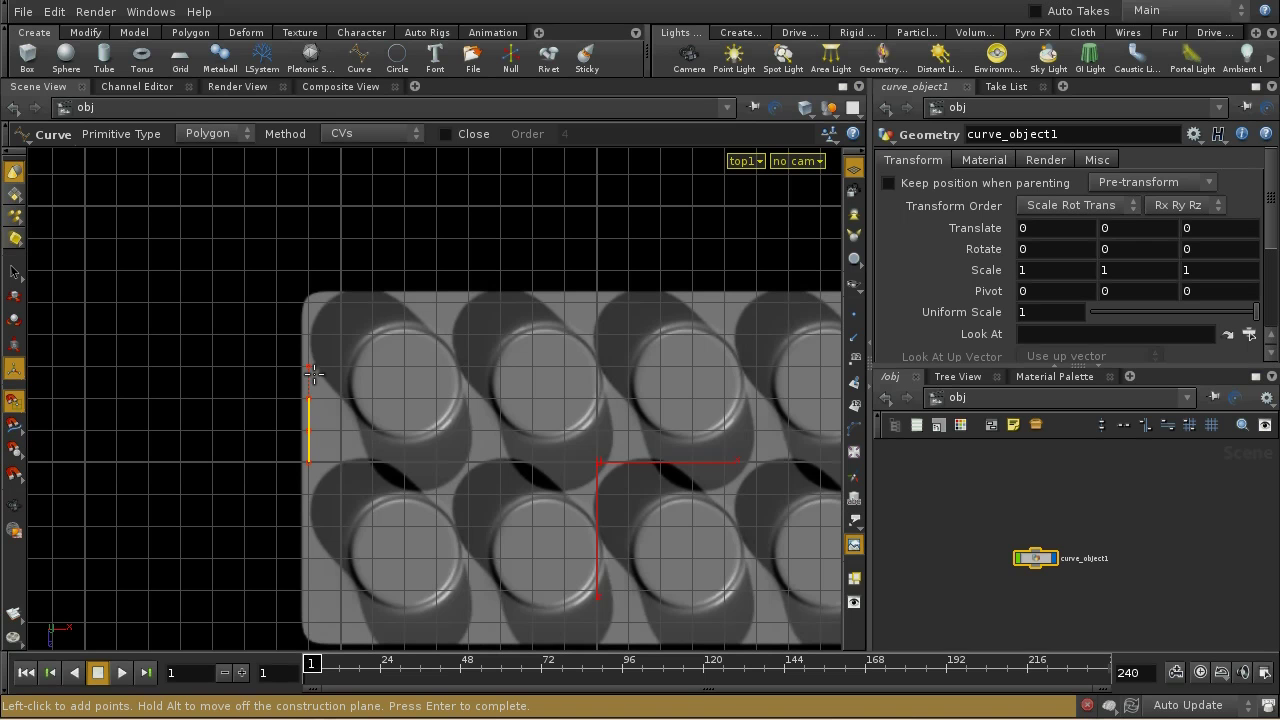
click(309, 366)
click(309, 302)
click(340, 302)
click(372, 302)
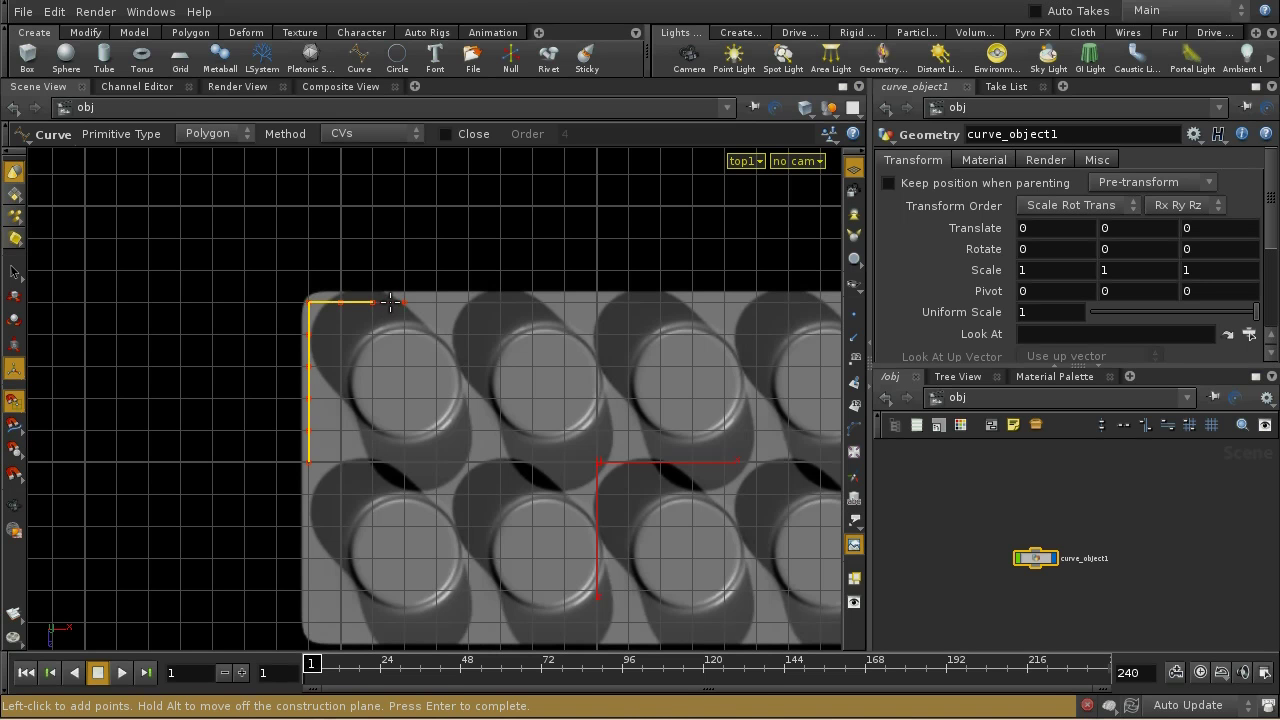
click(404, 302)
click(436, 302)
click(468, 302)
click(468, 334)
click(468, 366)
click(468, 398)
click(468, 430)
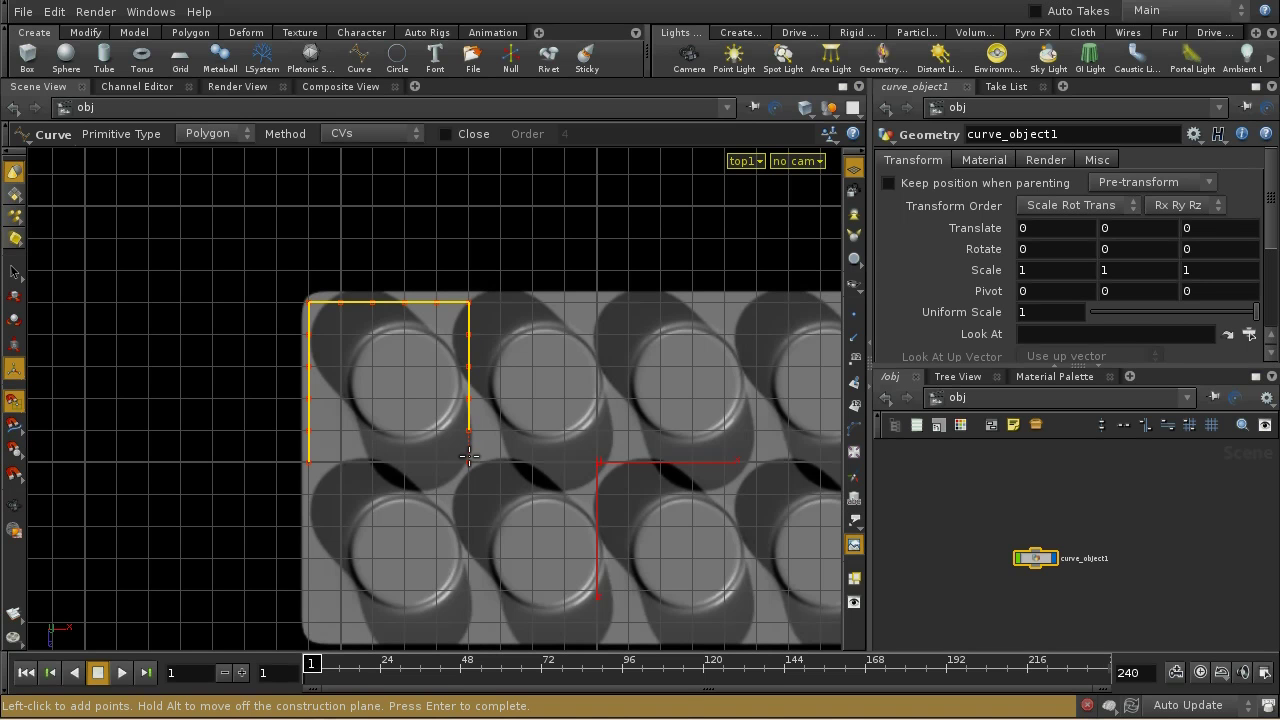
click(468, 462)
click(436, 462)
click(404, 462)
click(372, 462)
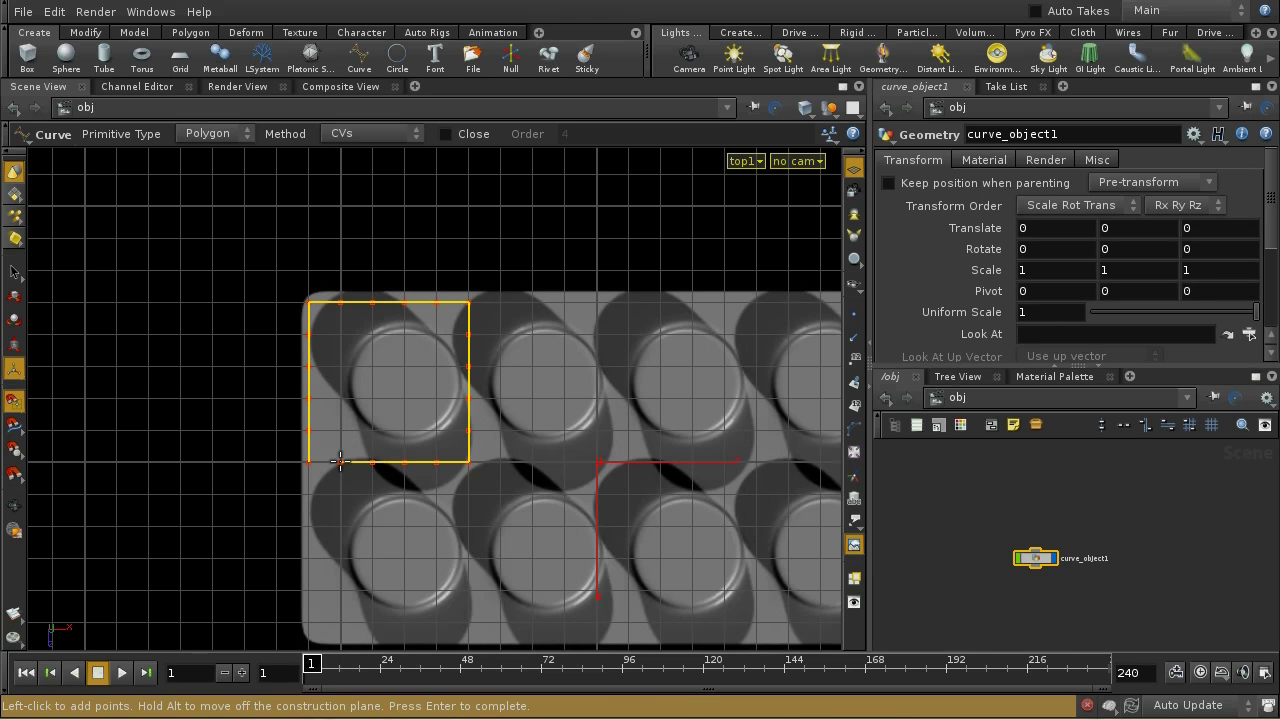
- Close the curve into a square and finish building it
right_click(340, 462)
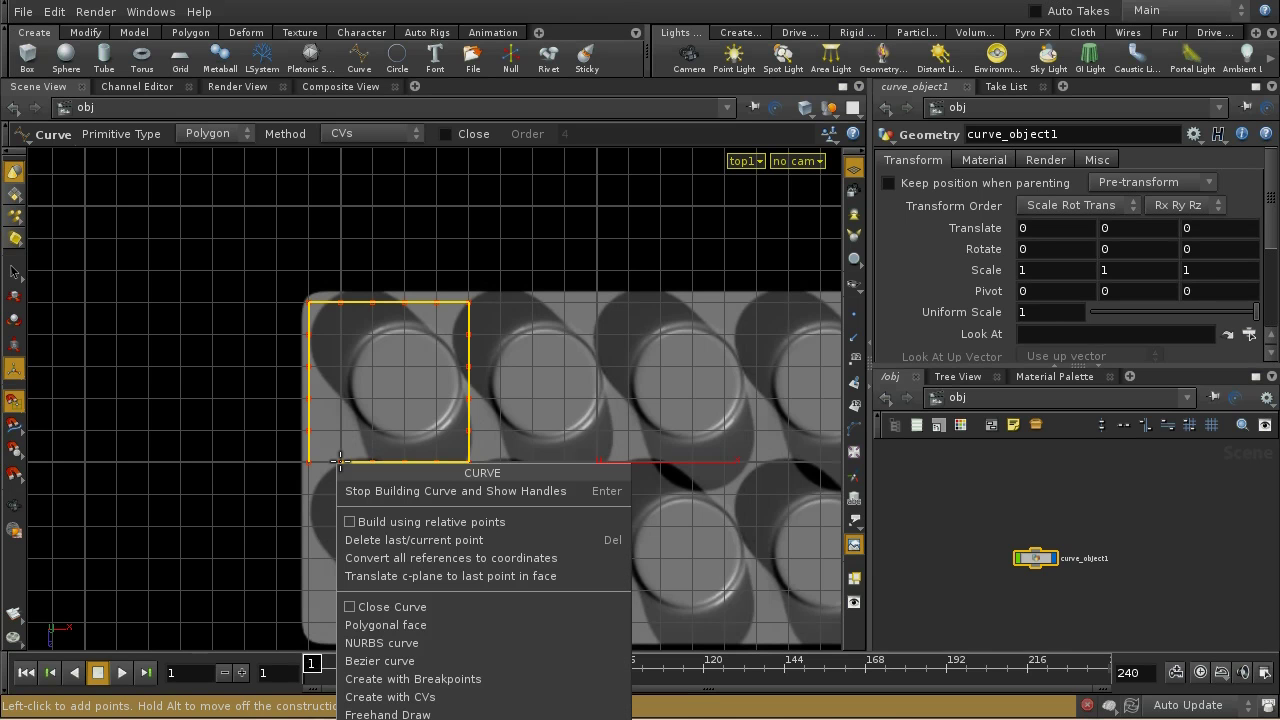
click(366, 607)
right_click(372, 447)
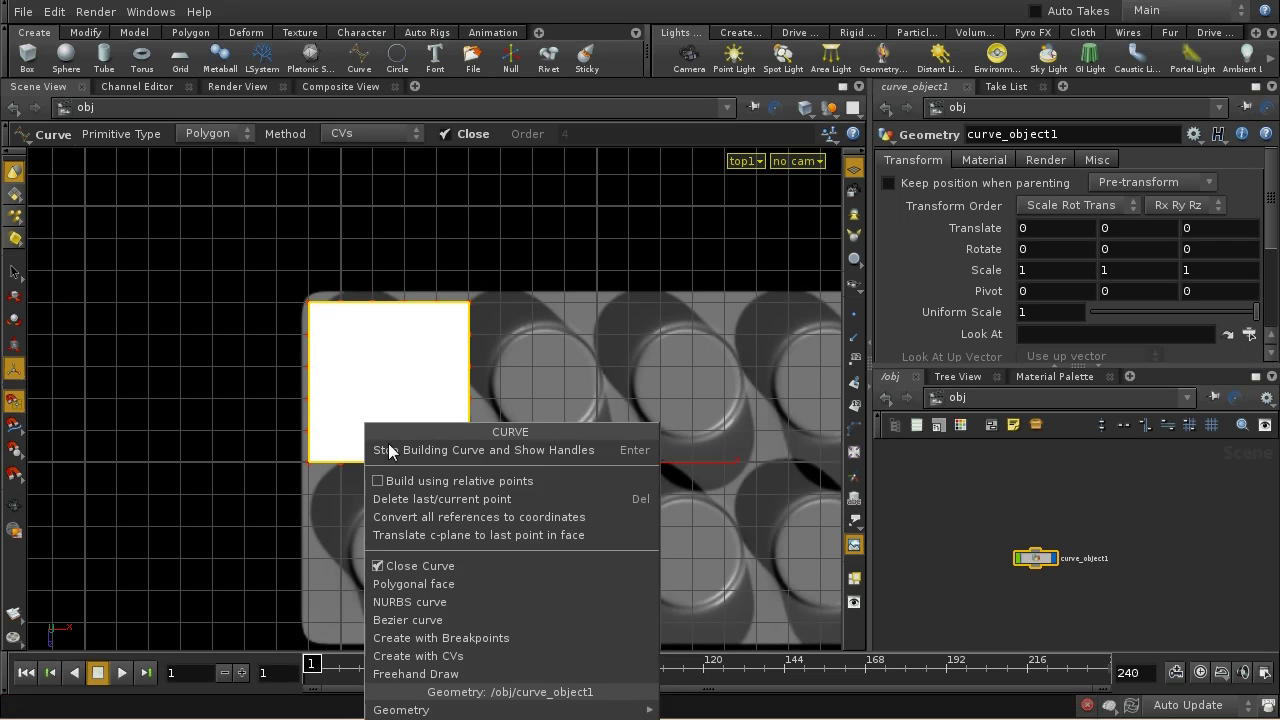
click(392, 449)
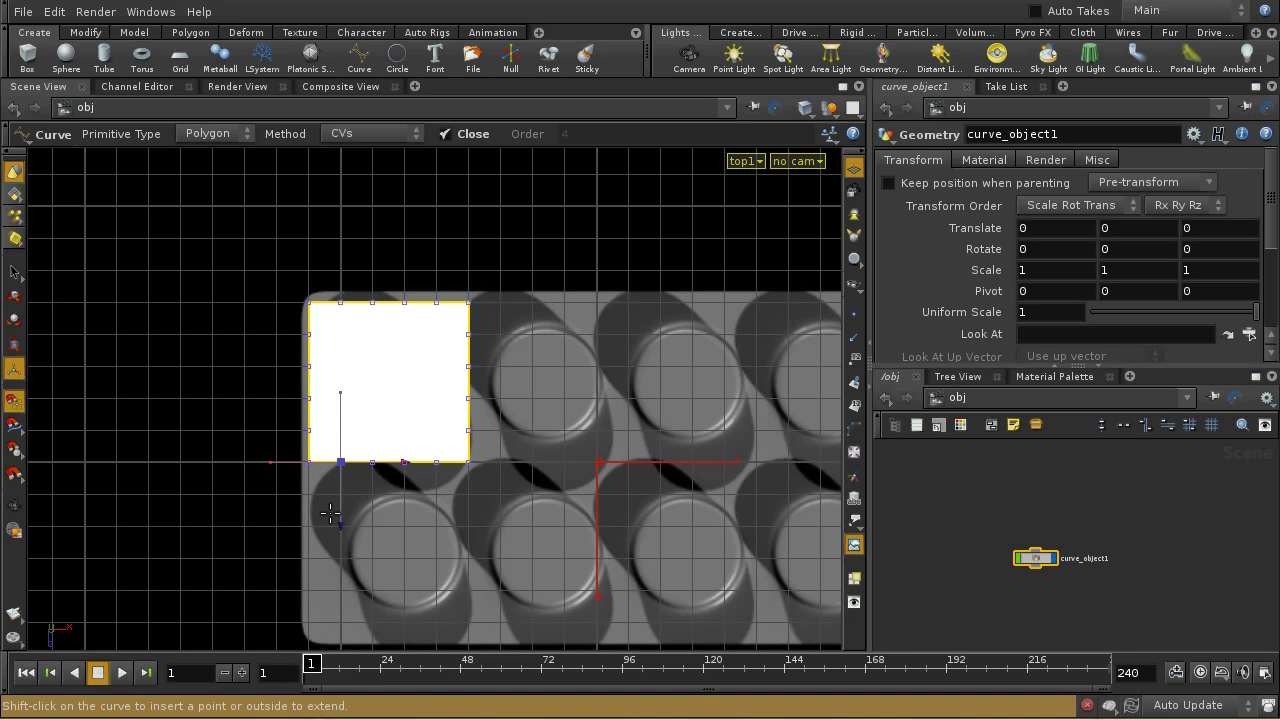
key(t)
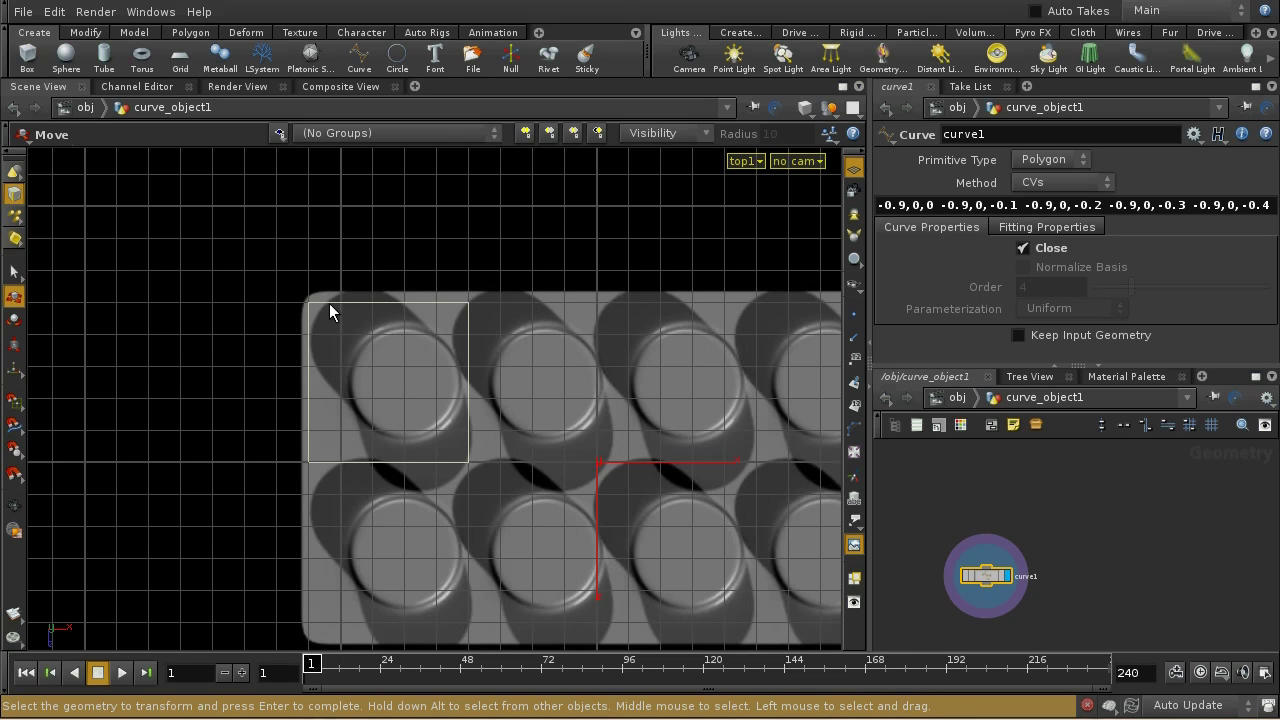
- Move the square's top edge up by 0.04 (Translate Z -0.04)
key(s)
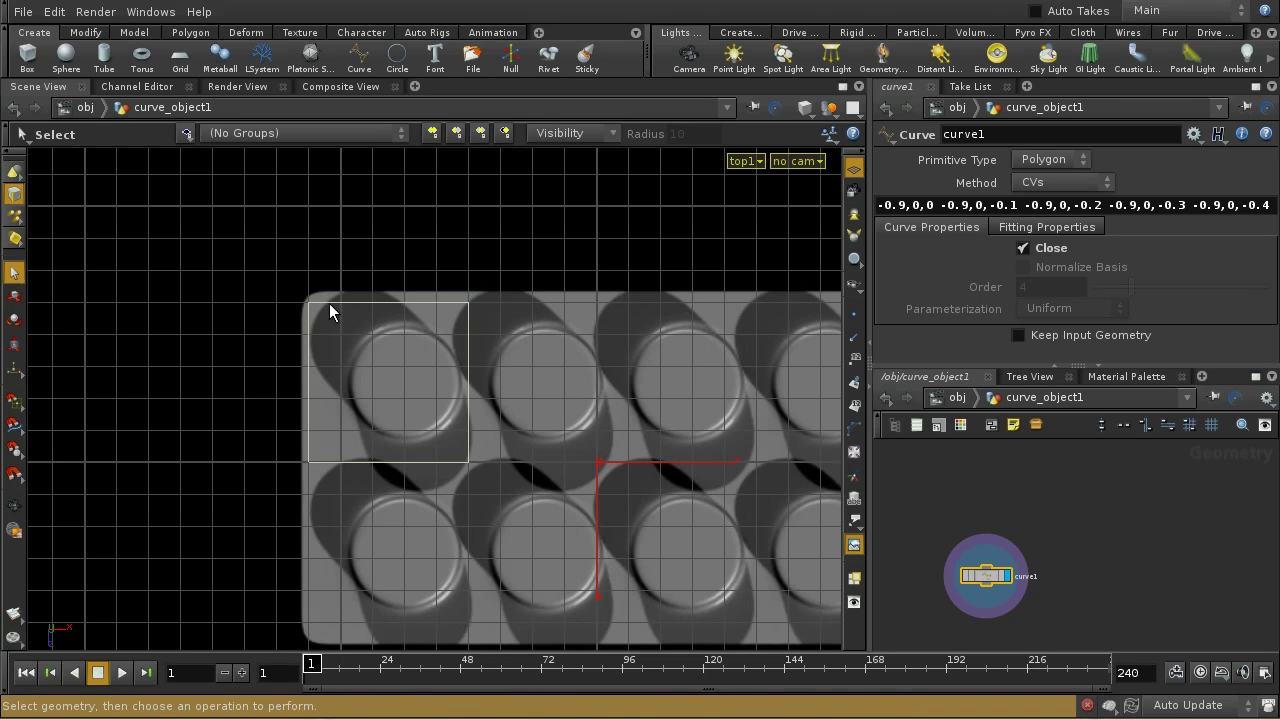
click(329, 303)
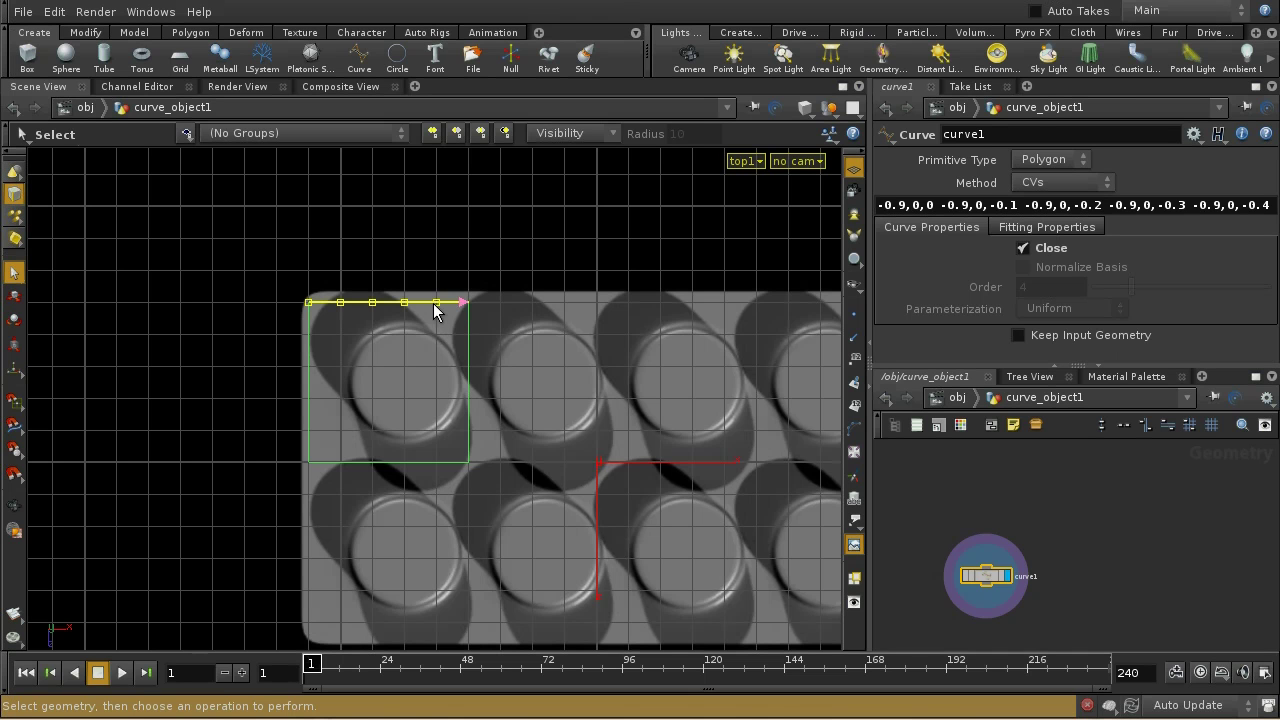
key(t)
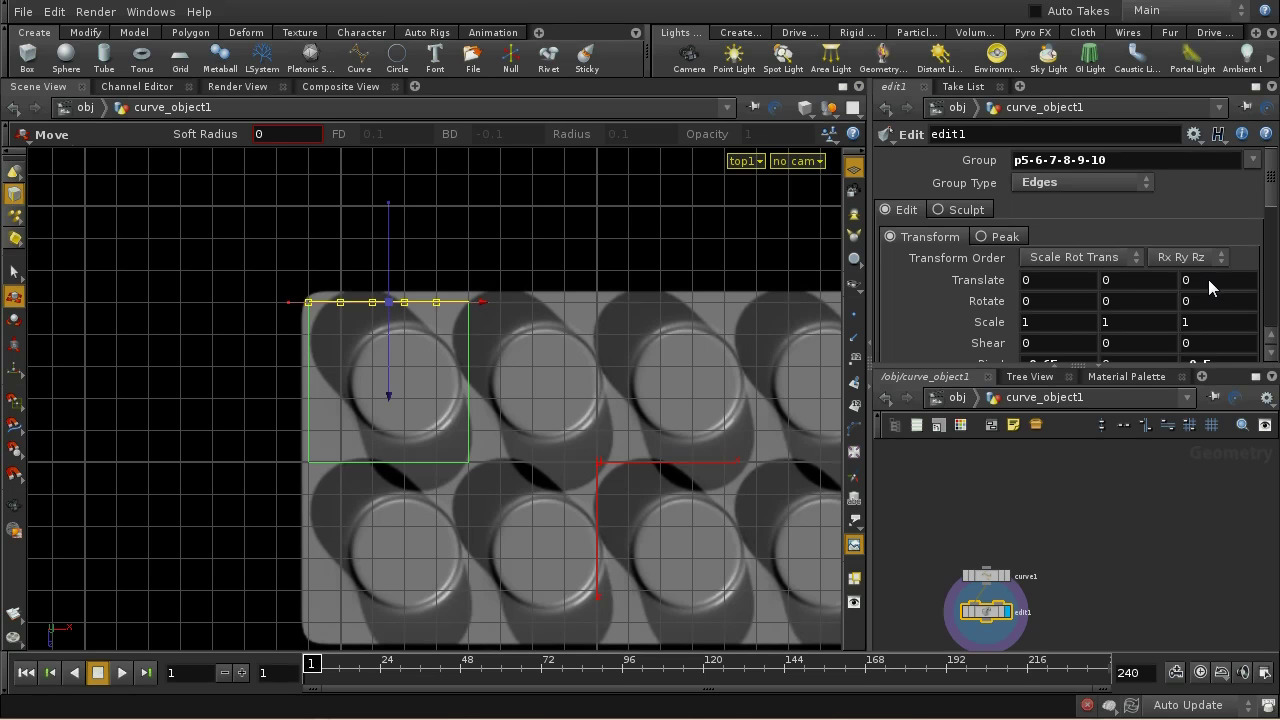
middle_drag(1208, 279, 1159, 327)
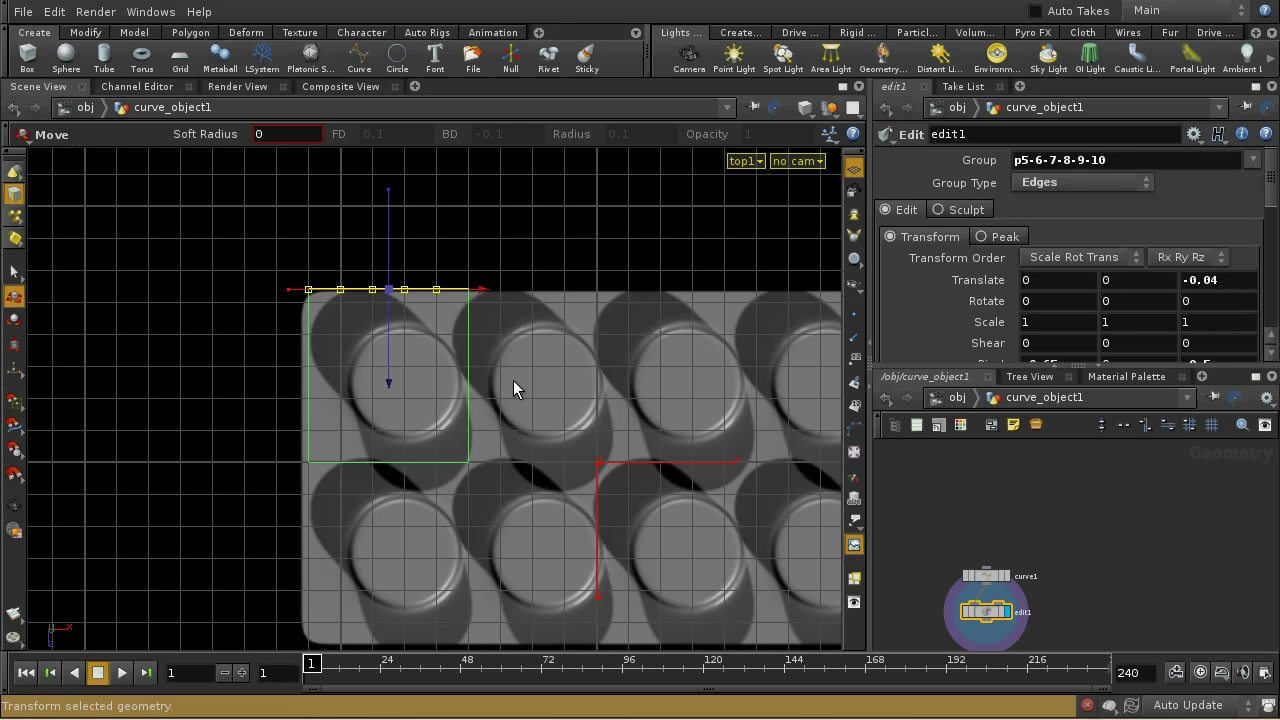
- Shift the square's left edge 0.02 to the left (Translate X -0.02)
click(309, 448)
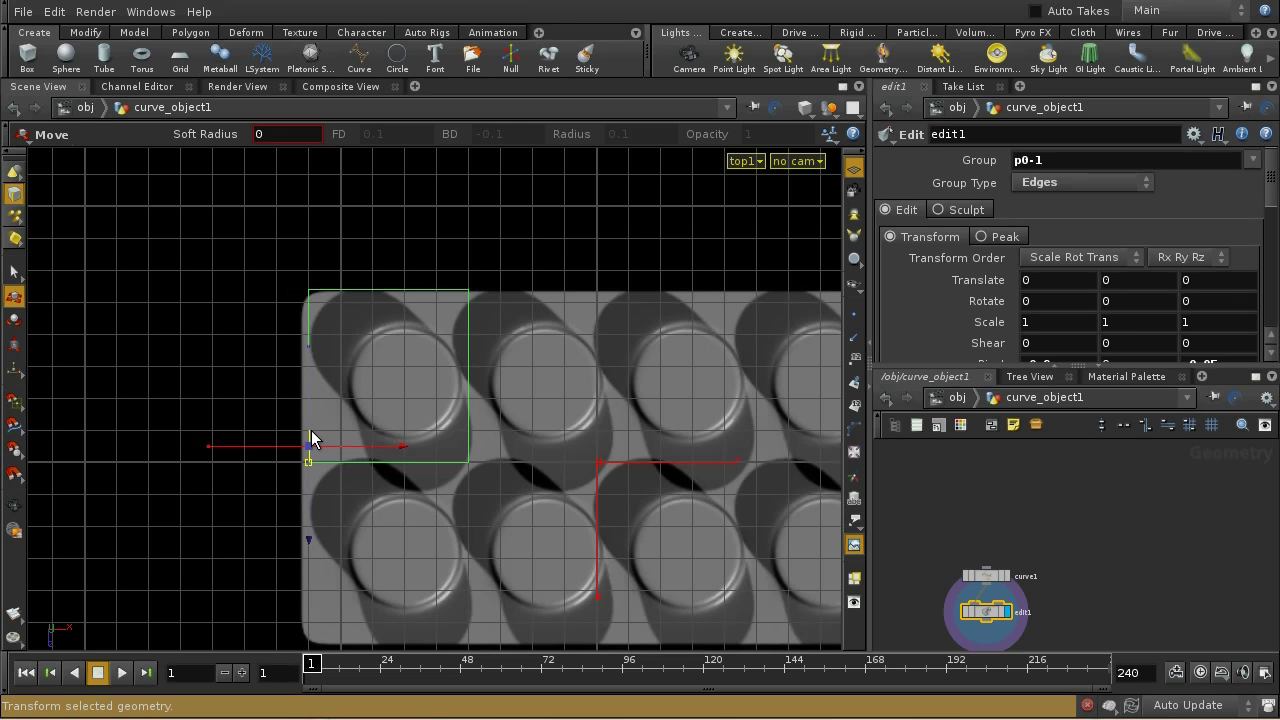
key(shift+g)
key(shift+g)
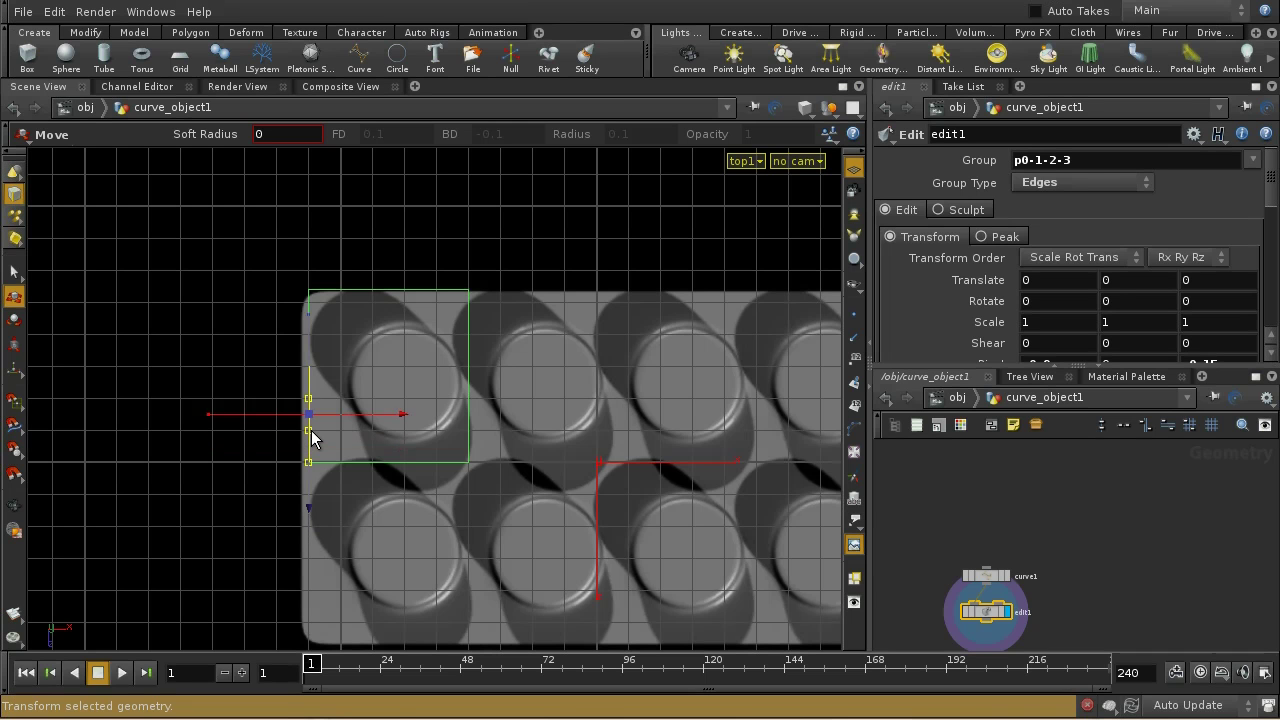
key(shift+g)
key(shift+g)
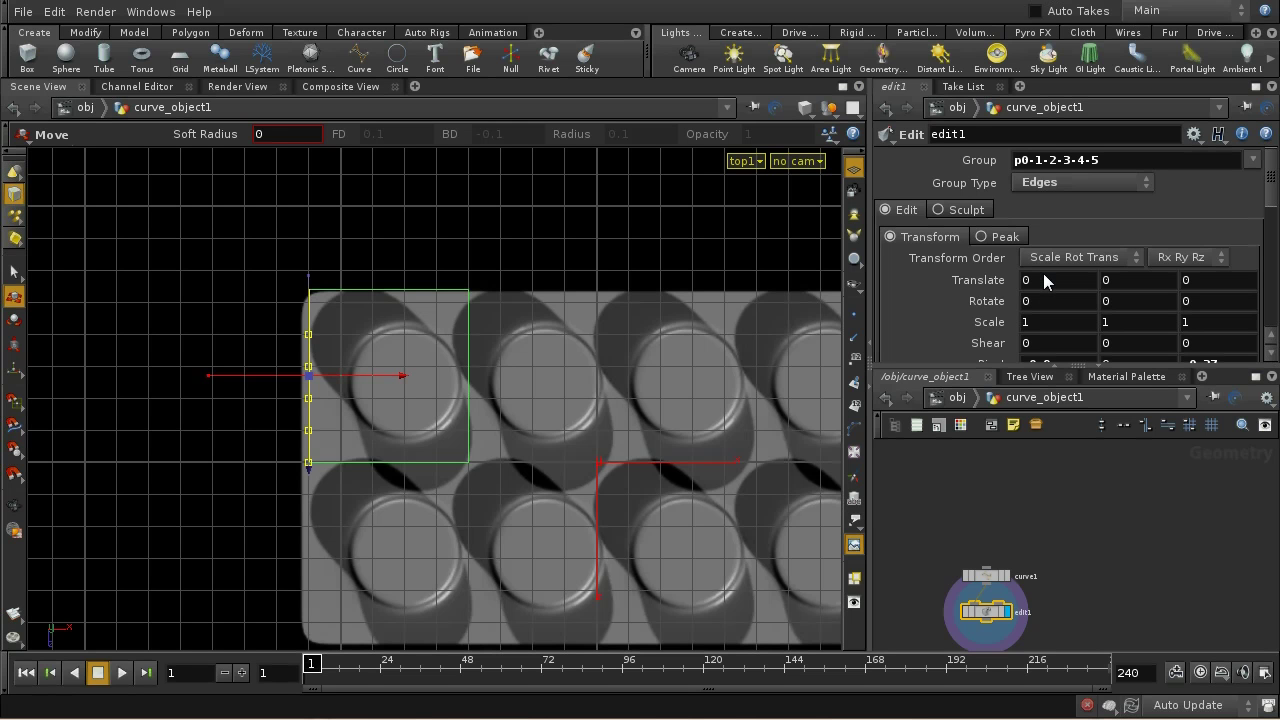
middle_drag(1043, 280, 1008, 316)
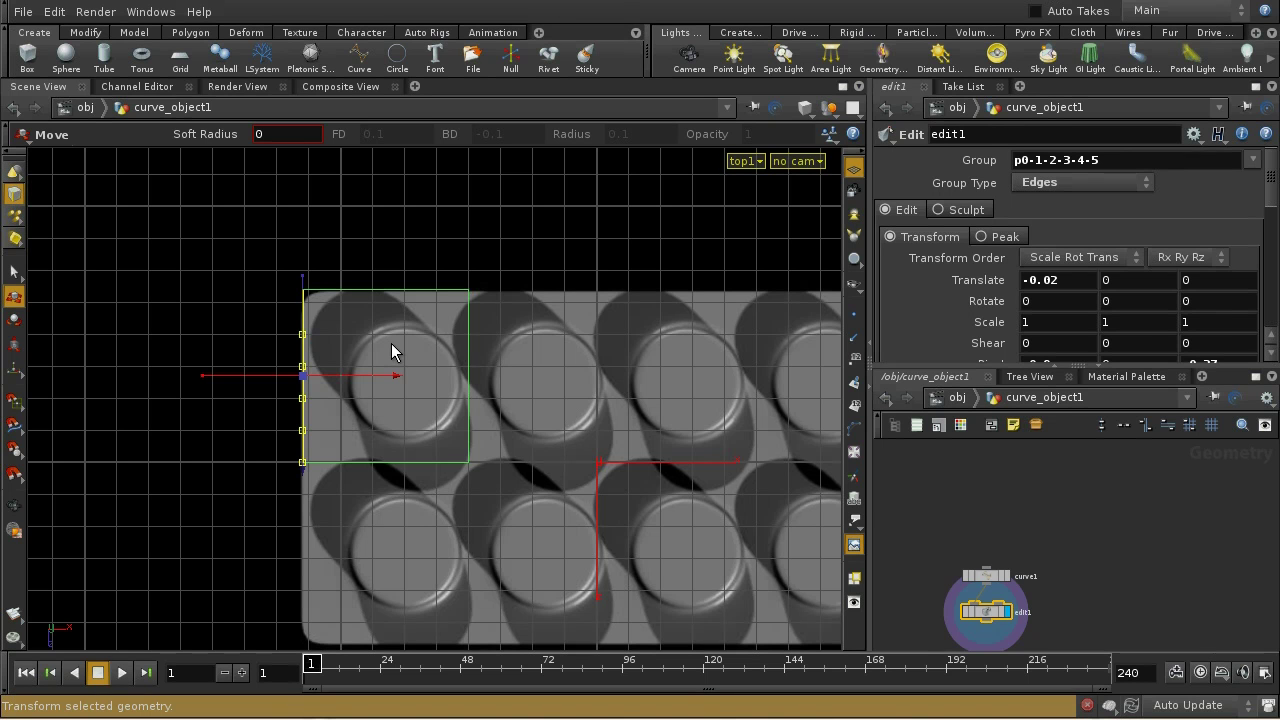
- Set the Tool Options so new tools create nodes in context
key(h)
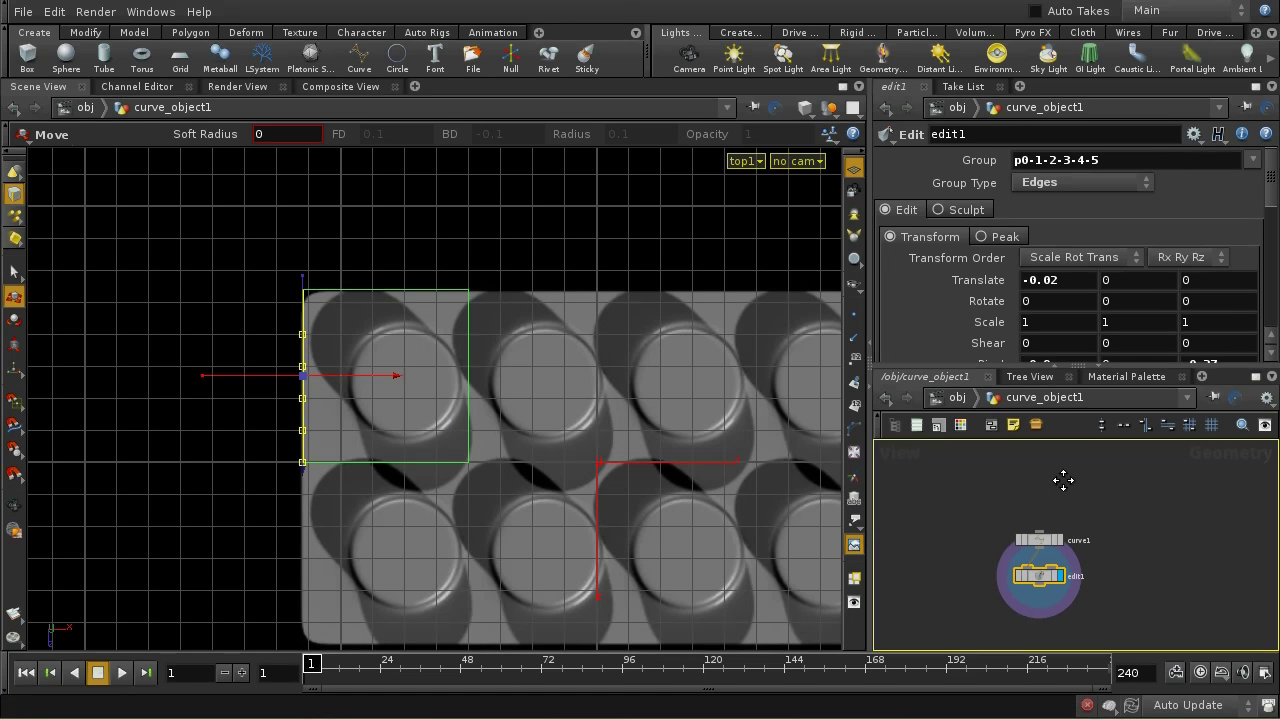
click(830, 135)
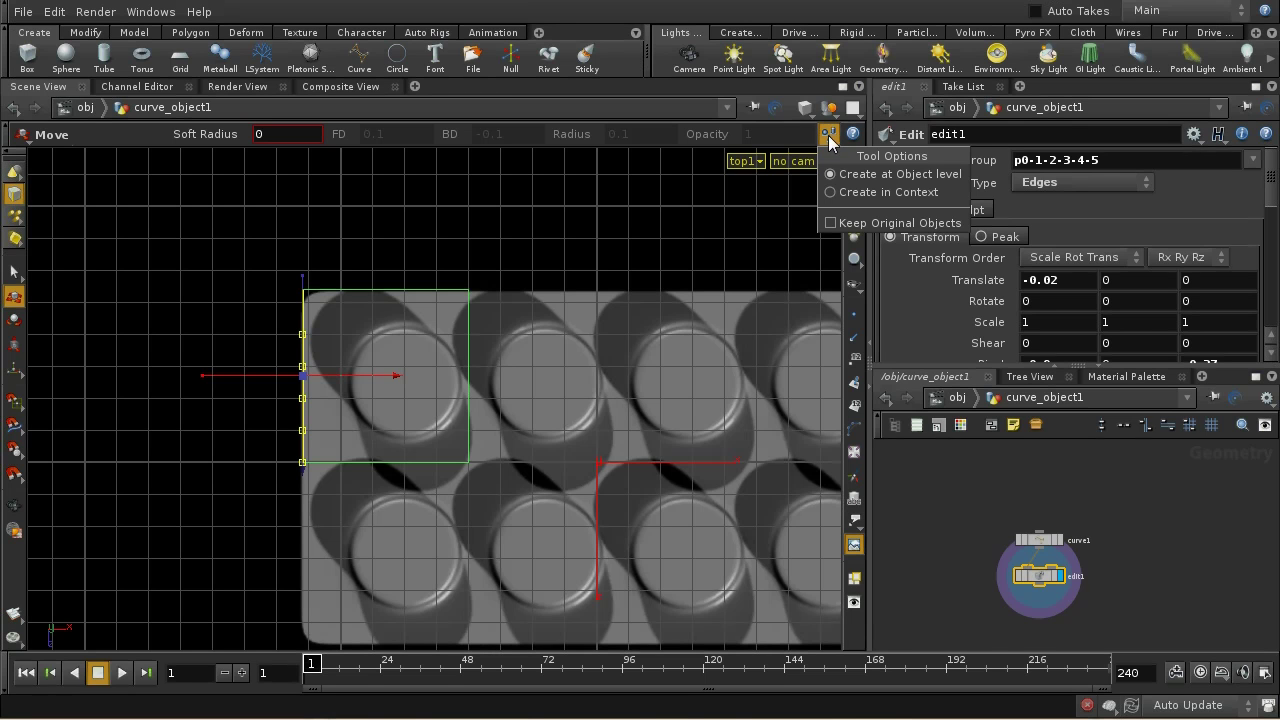
click(831, 193)
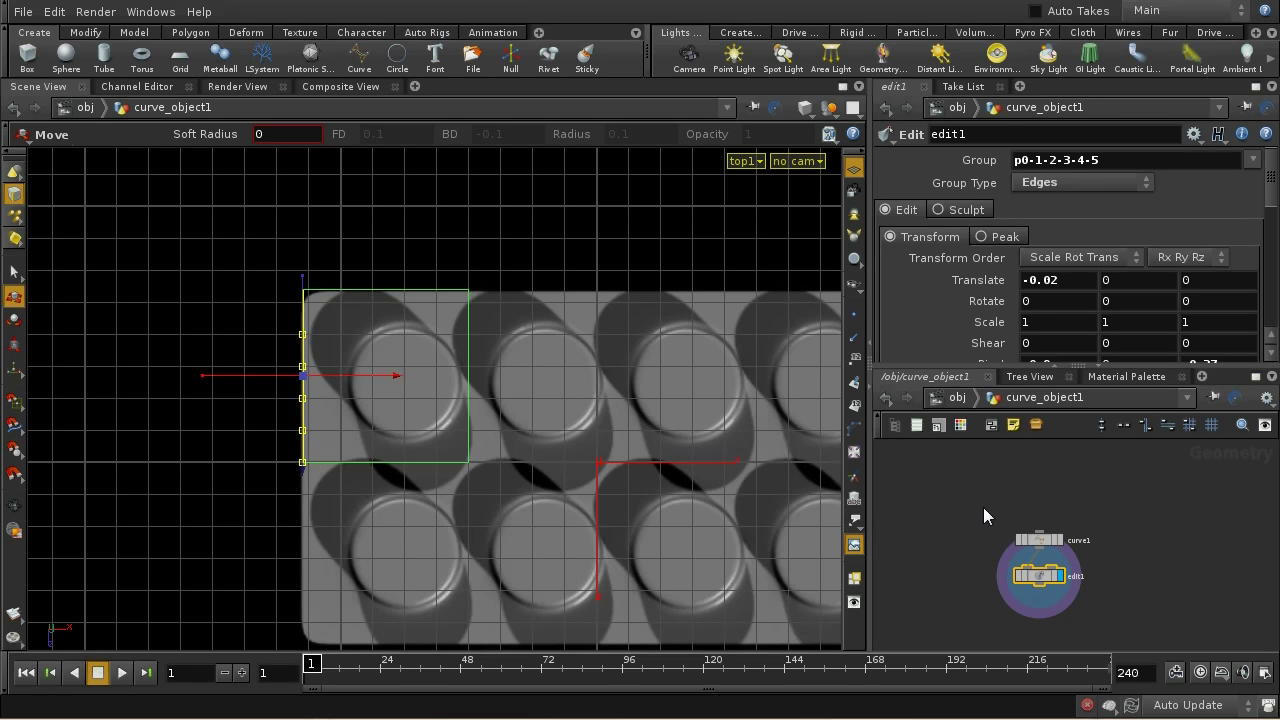
middle_drag(983, 507, 1070, 509)
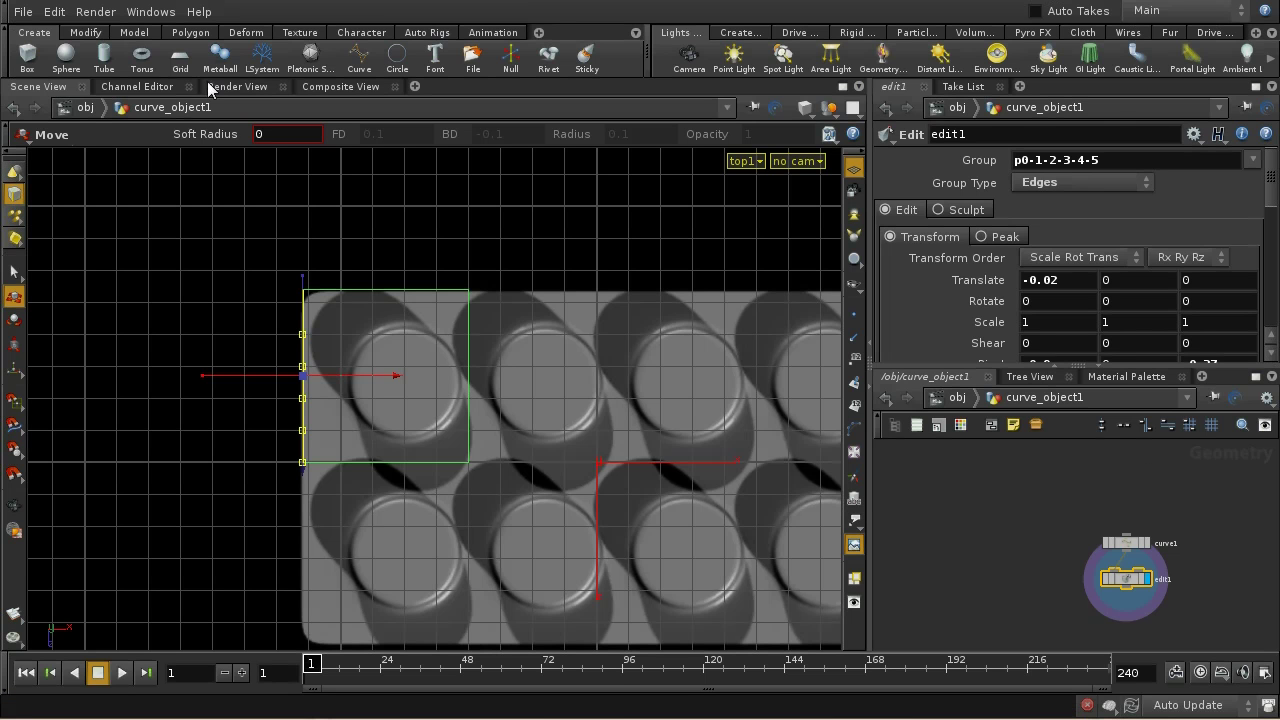
- Place a circle in the top view, oriented in the ZX plane
click(396, 72)
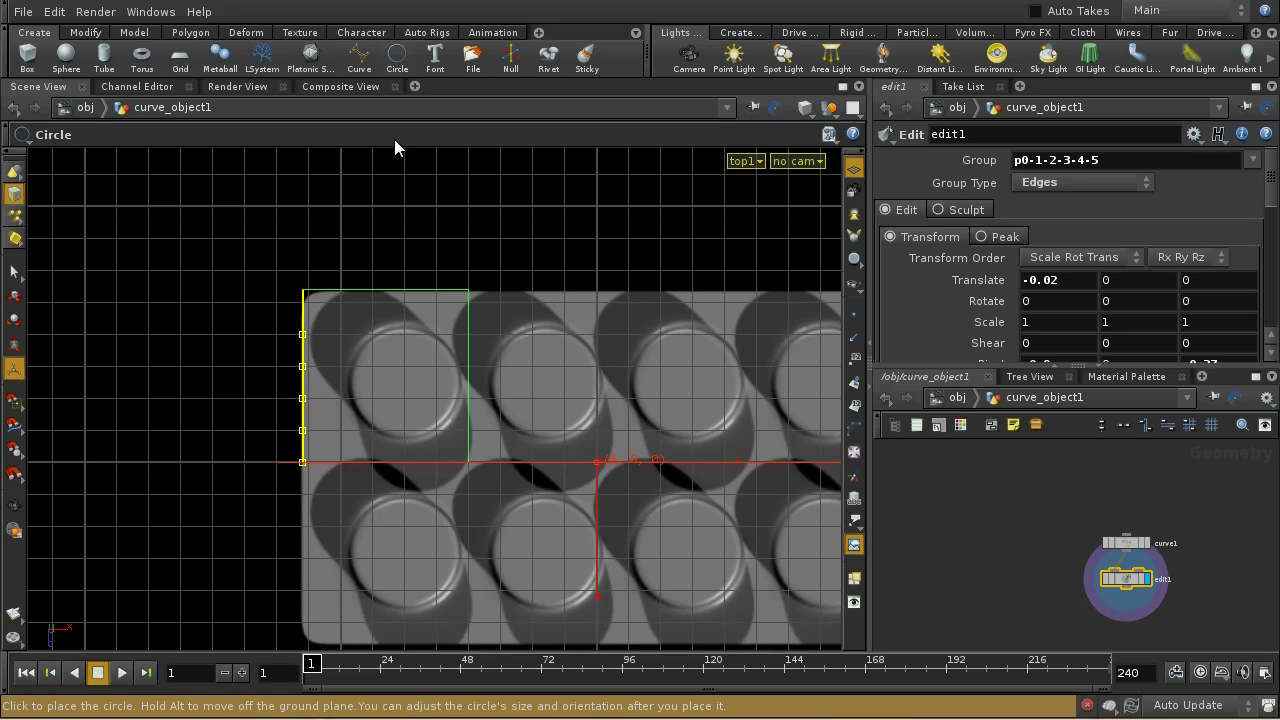
click(435, 390)
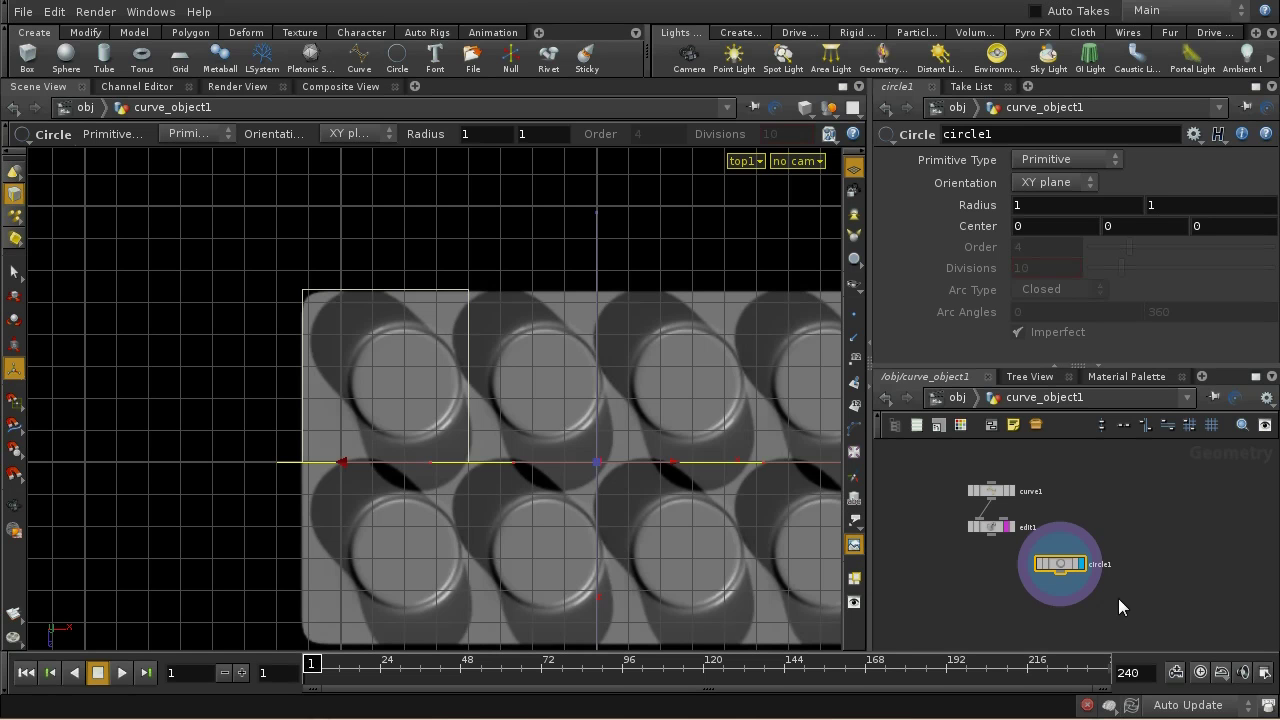
click(1057, 181)
click(1063, 235)
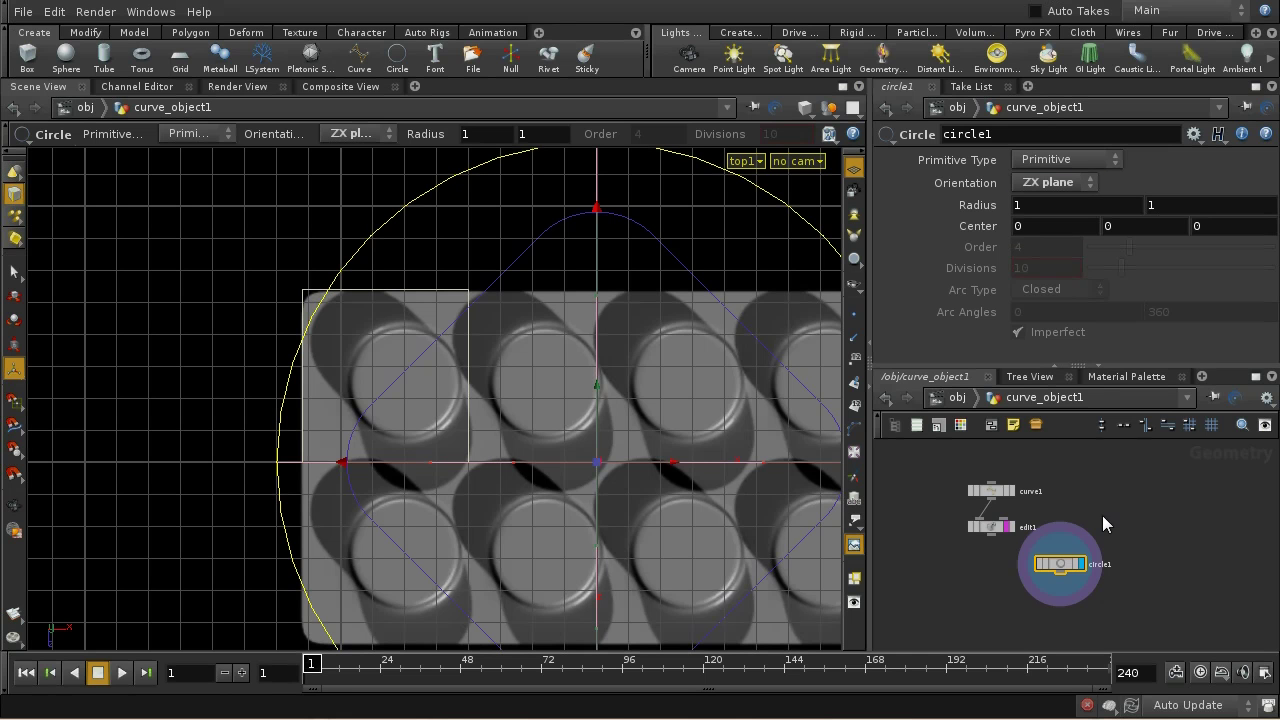
drag(1066, 566, 1098, 495)
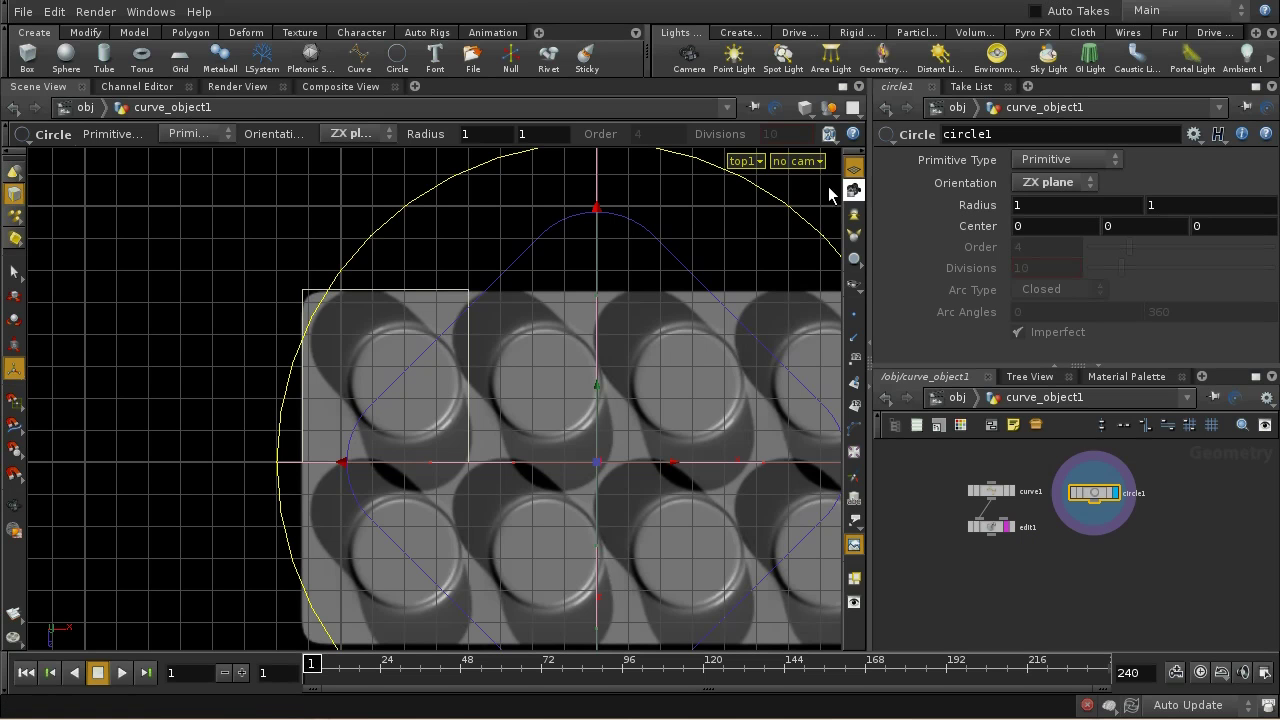
- Size the circle to a radius of about 0.16 in the square and make it a polygon
drag(597, 214, 405, 381)
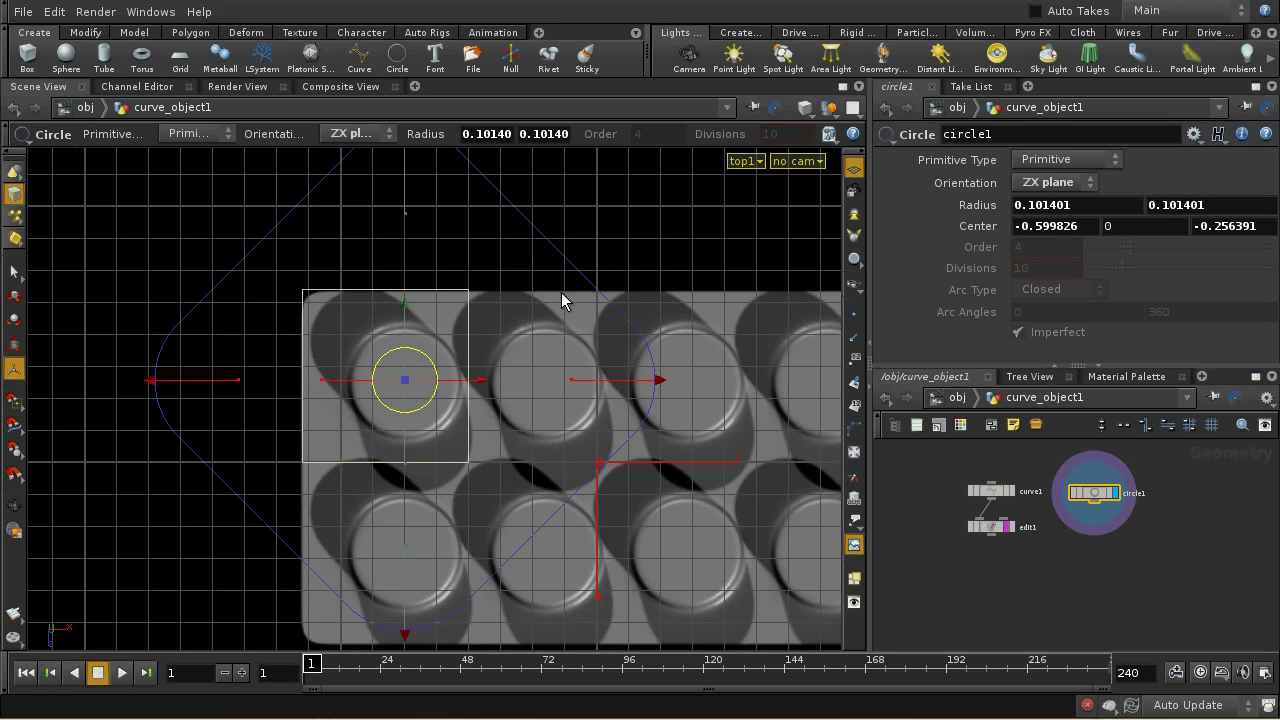
drag(662, 386, 809, 395)
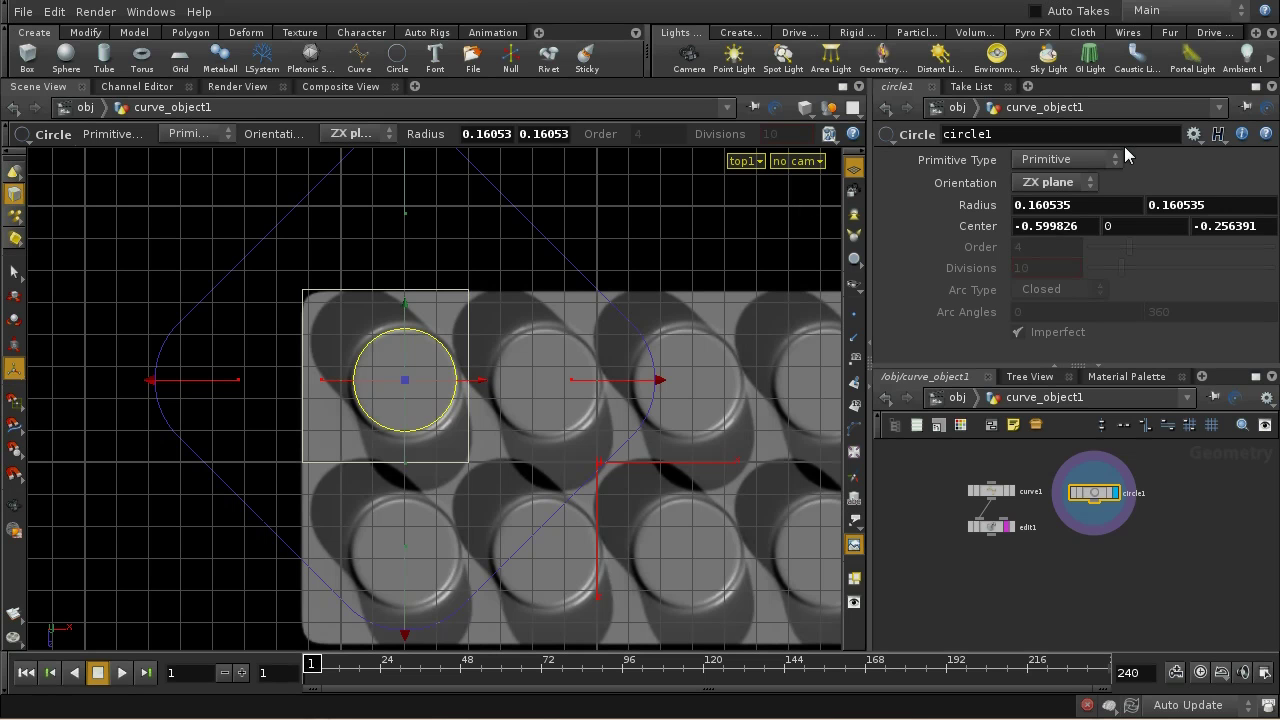
click(1084, 158)
click(1076, 196)
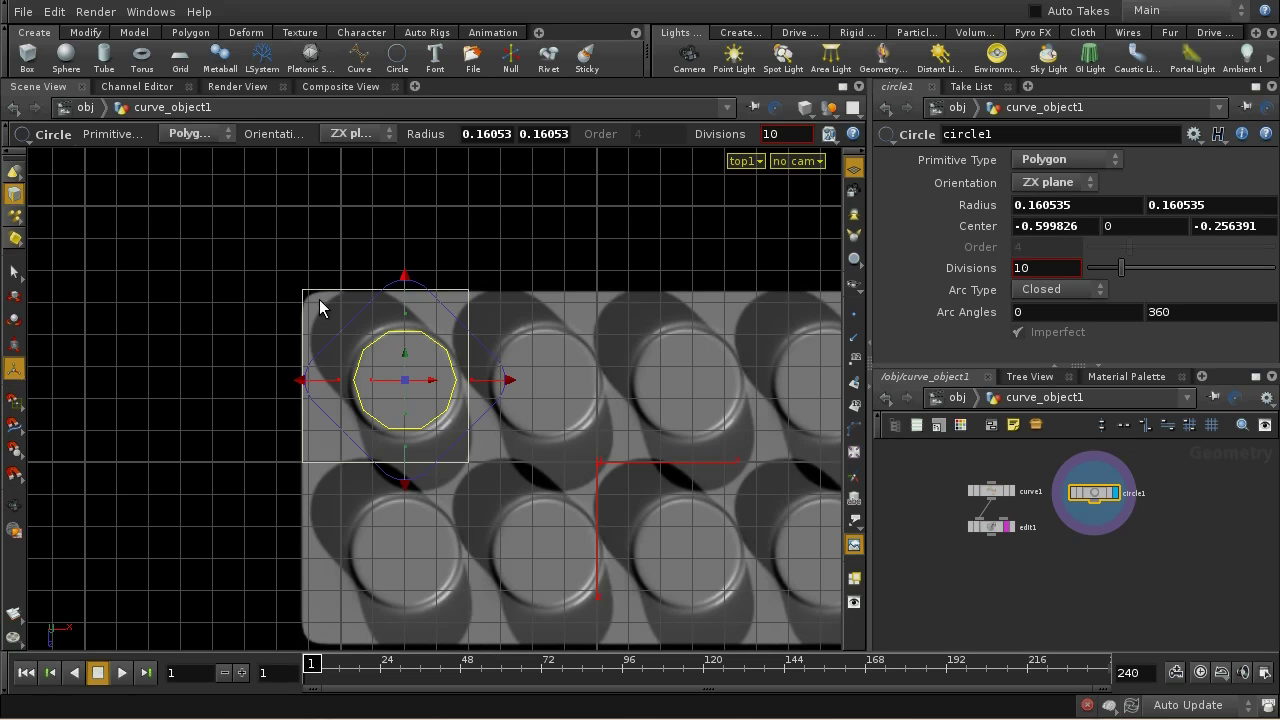
- Set circle1's Divisions to 20
click(995, 528)
middle_click(995, 533)
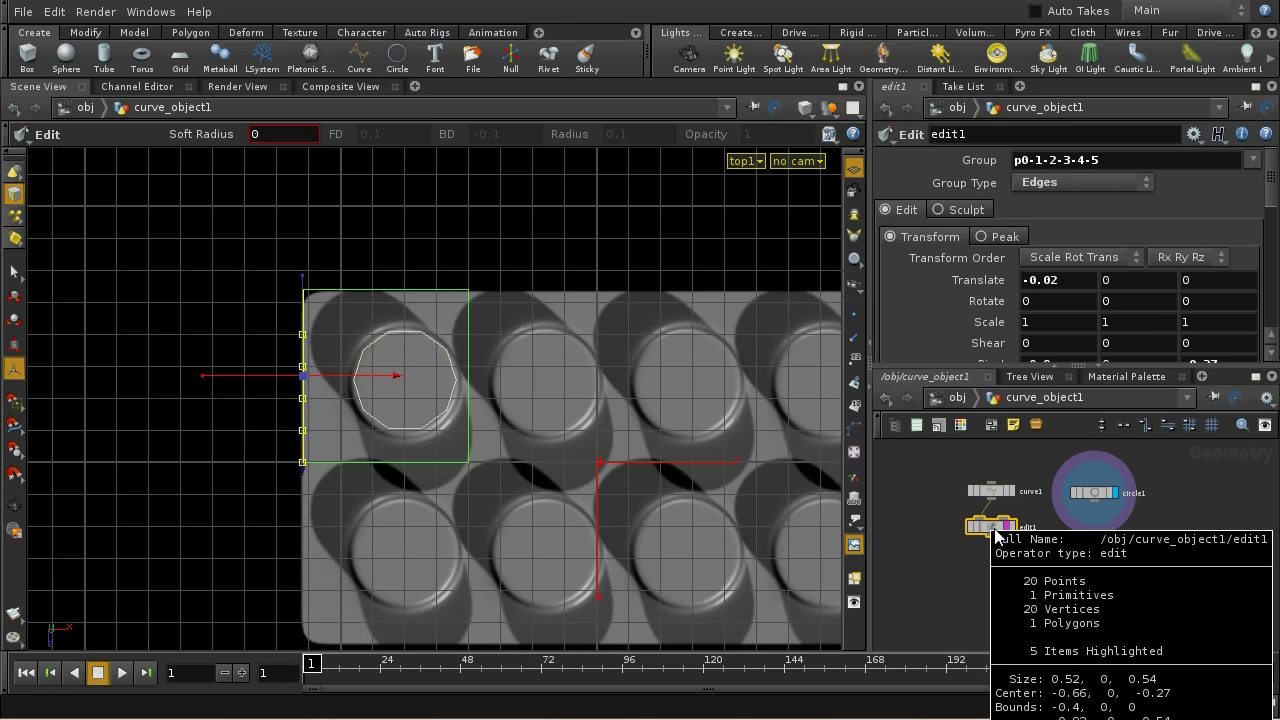
click(1095, 494)
double_click(1044, 268)
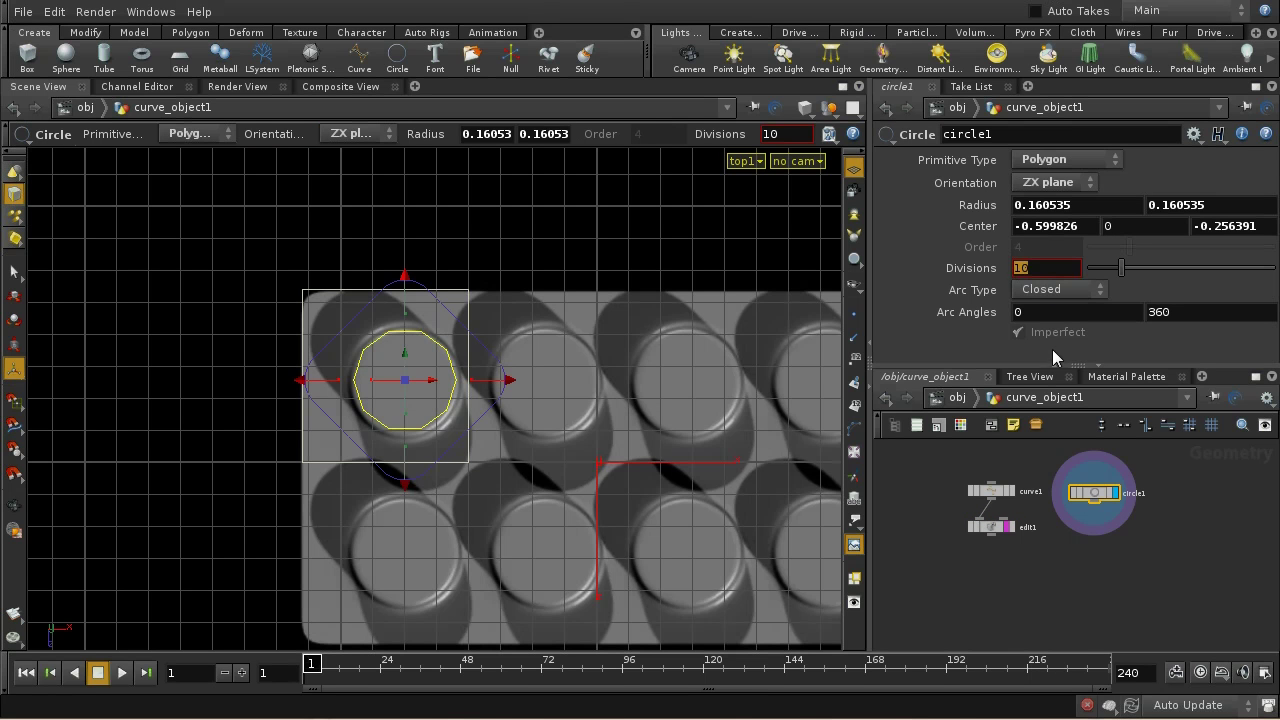
text(20)
key(Return)
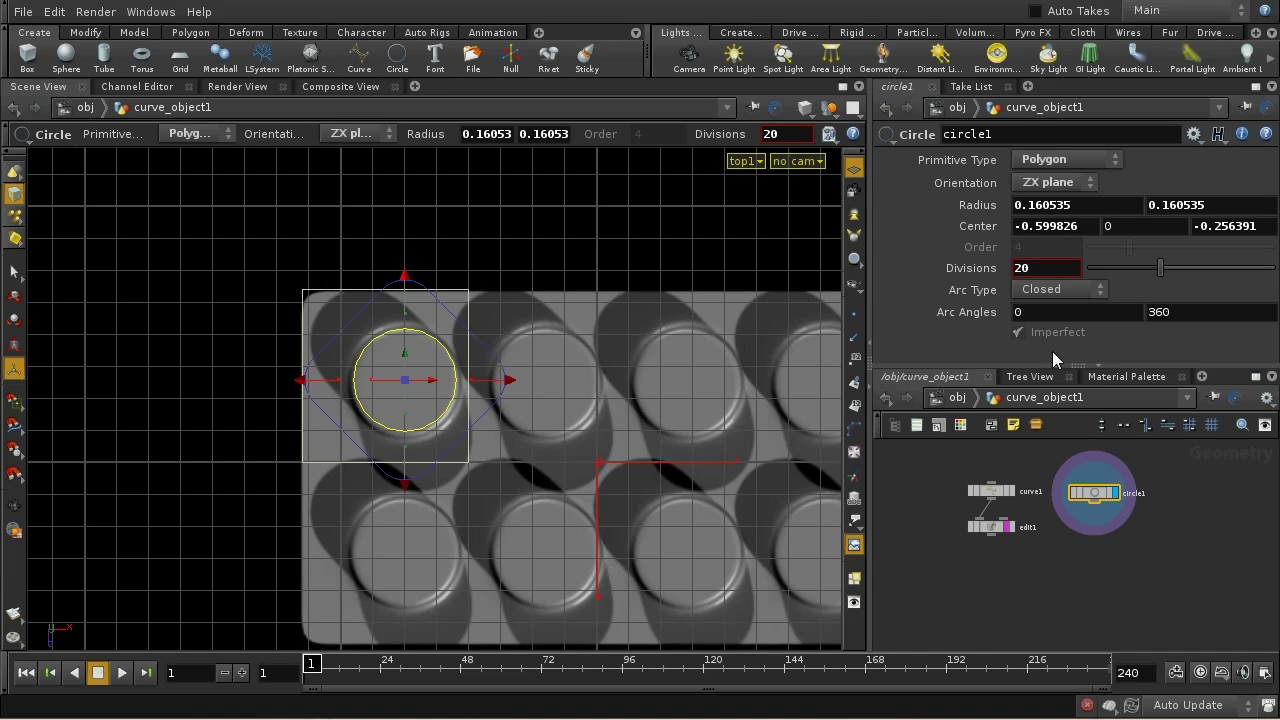
- Add a merge1 node combining edit1 and circle1, and display it
key(Tab)
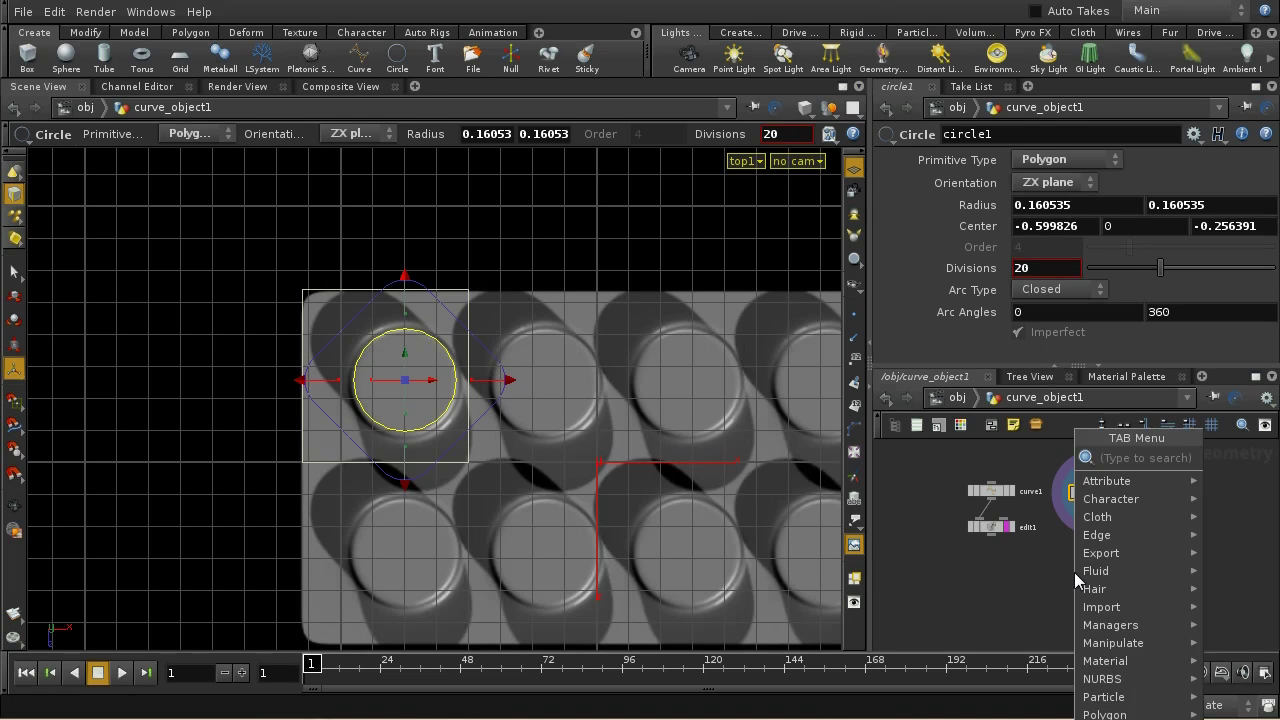
text(merge)
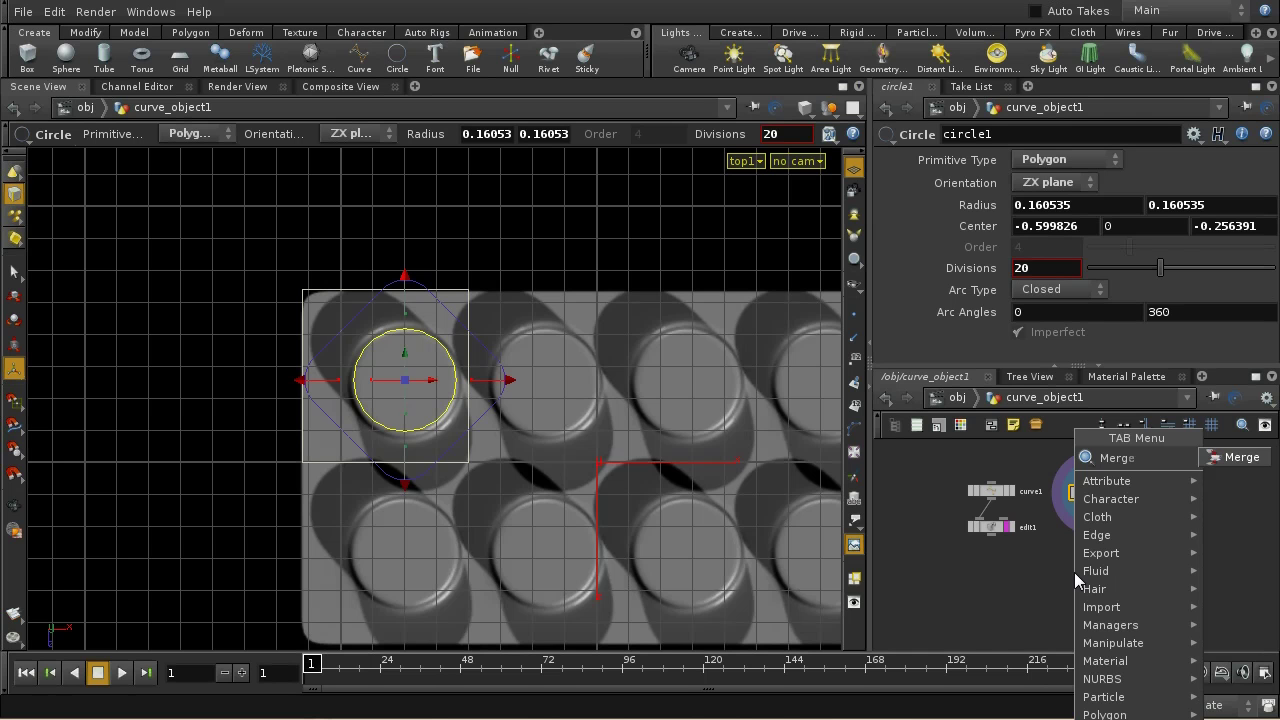
click(1237, 460)
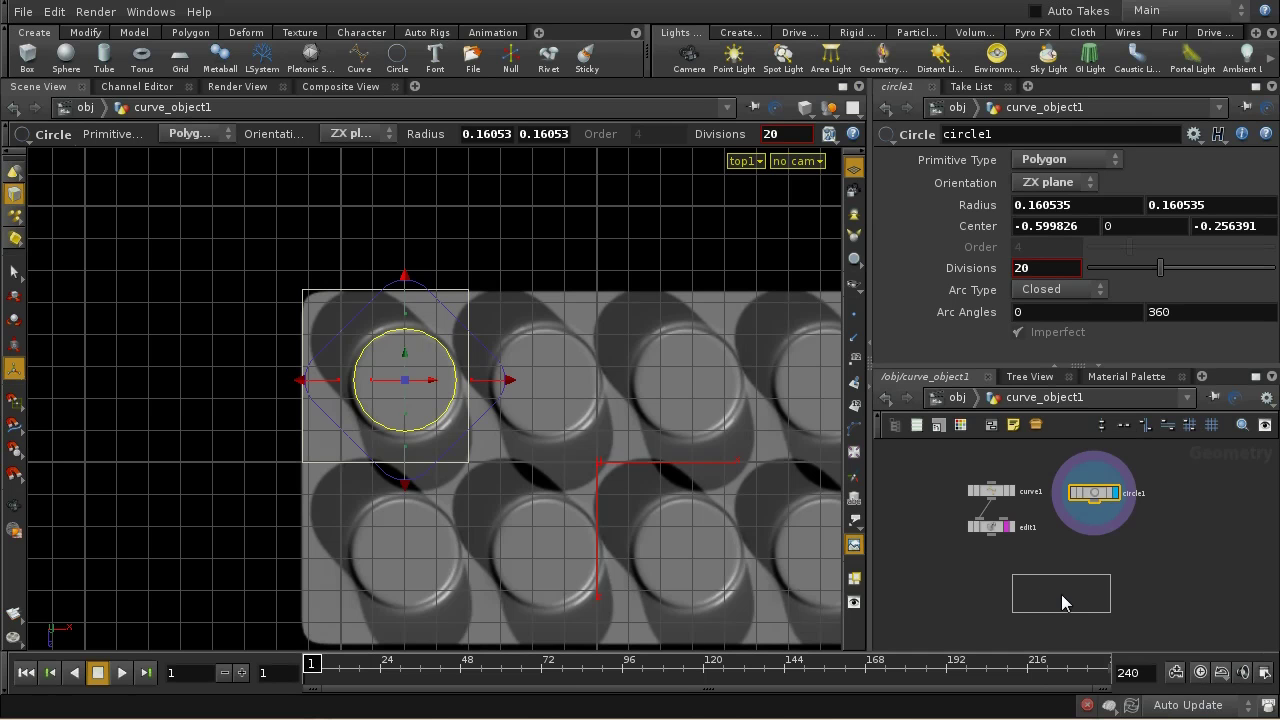
click(1061, 594)
drag(993, 538, 1062, 586)
drag(1098, 508, 1066, 592)
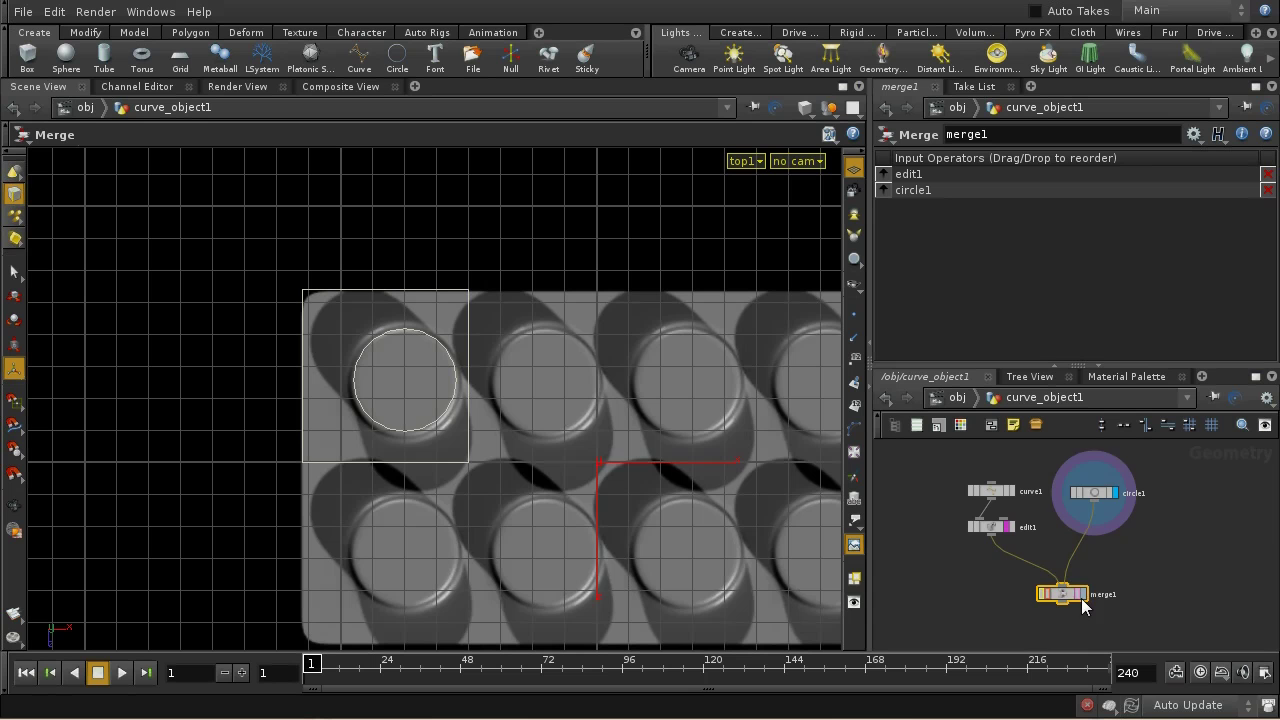
click(1082, 594)
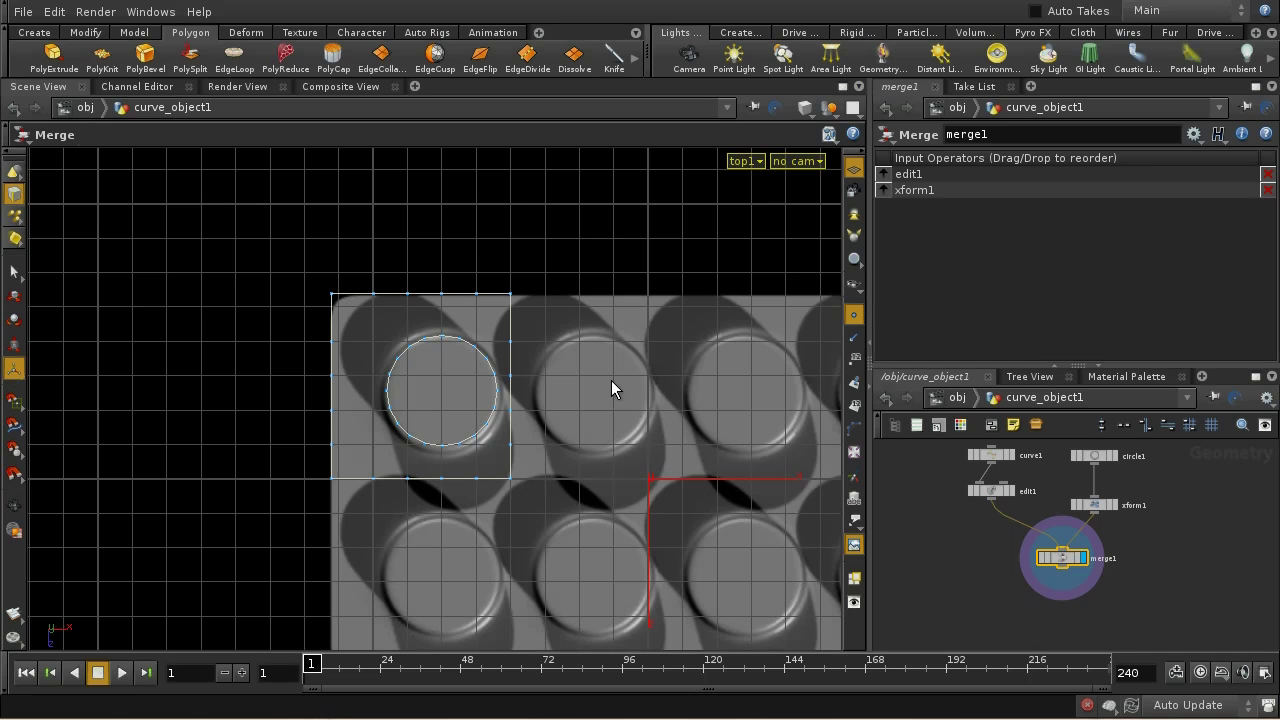
- Zoom in, turn on point display, and start PolyKnit from the Polygon shelf
key(Escape)
scroll(611, 380, up, 3)
scroll(614, 358, up, 2)
key(Return)
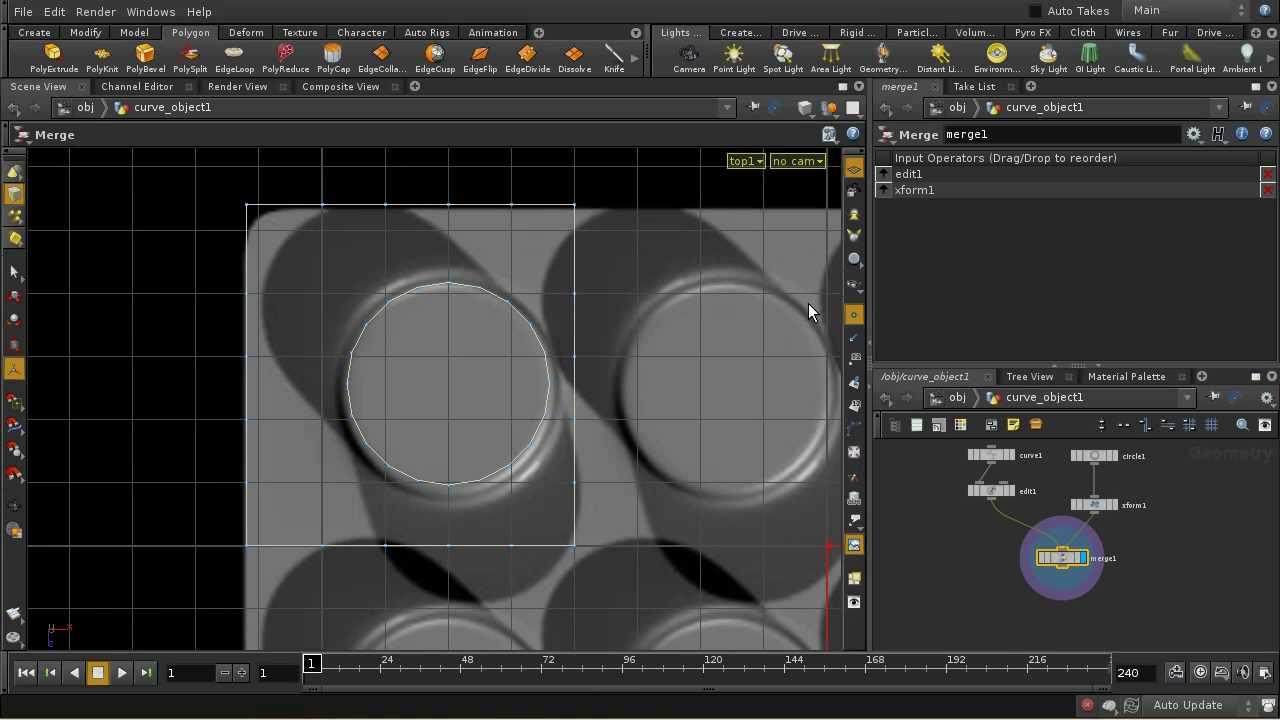
click(852, 316)
click(102, 55)
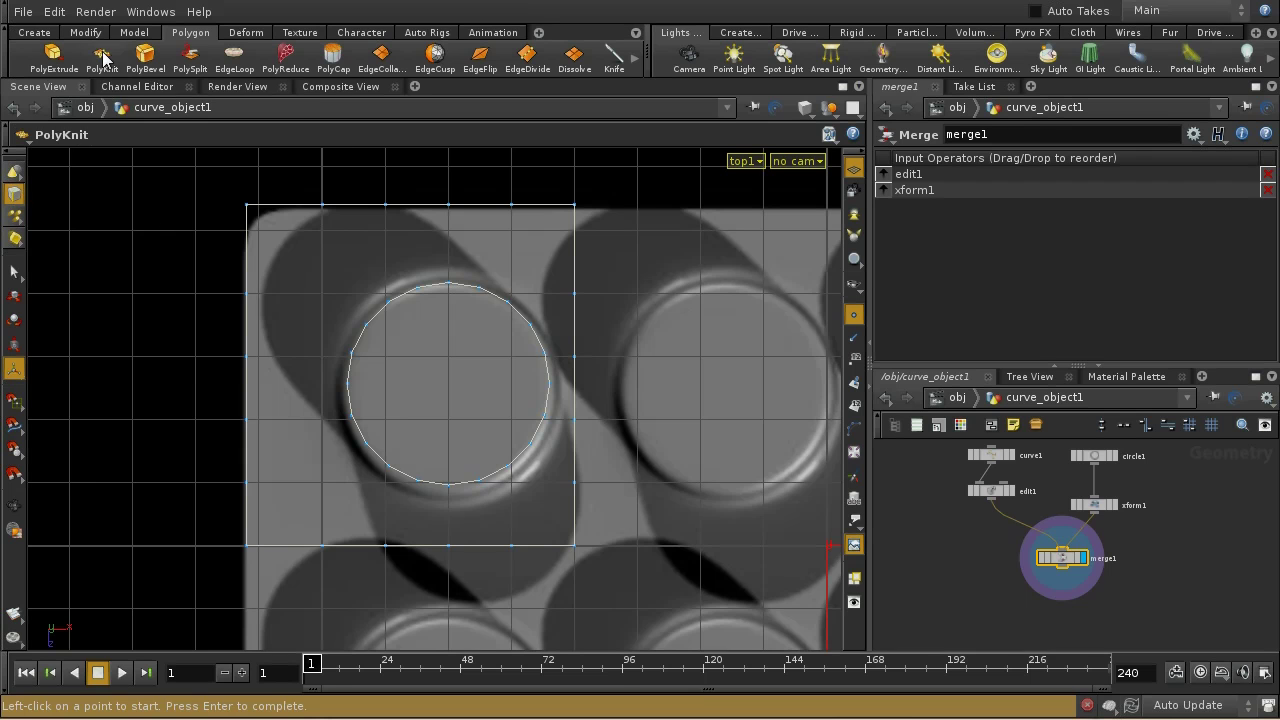
- Knit faces between the square's left edge and the circle, up to the top-left corner
click(249, 545)
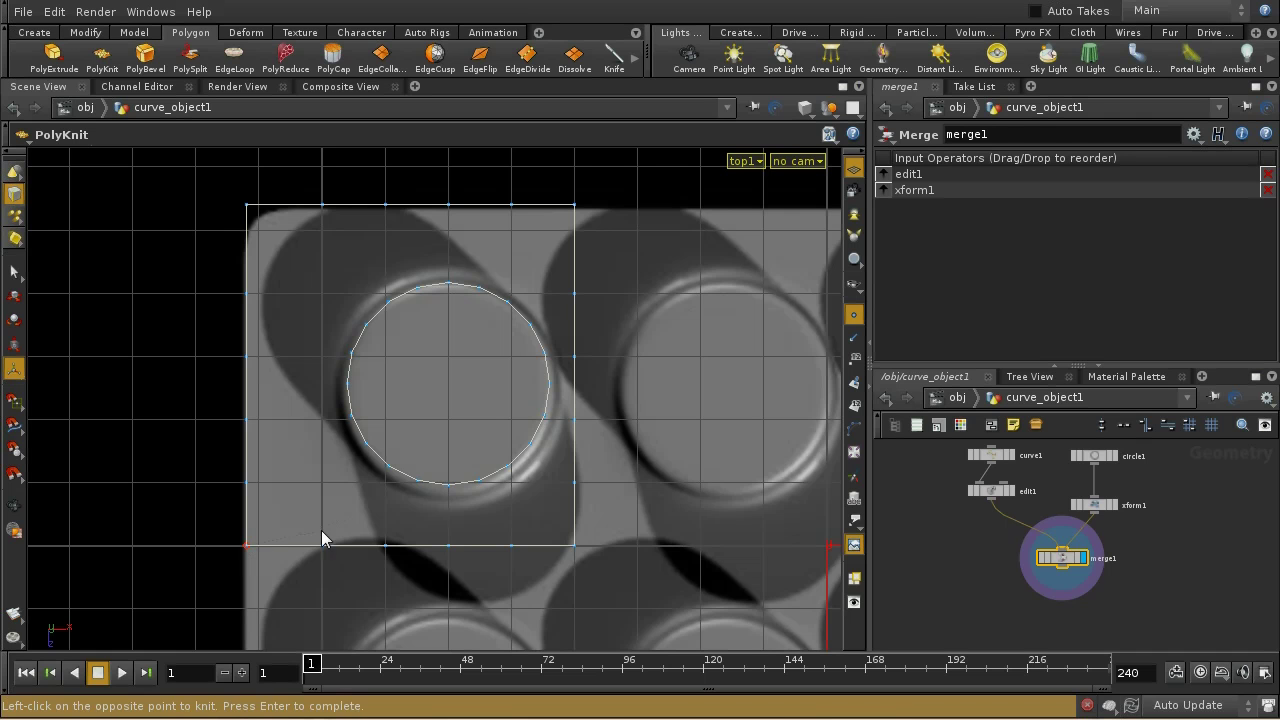
click(387, 465)
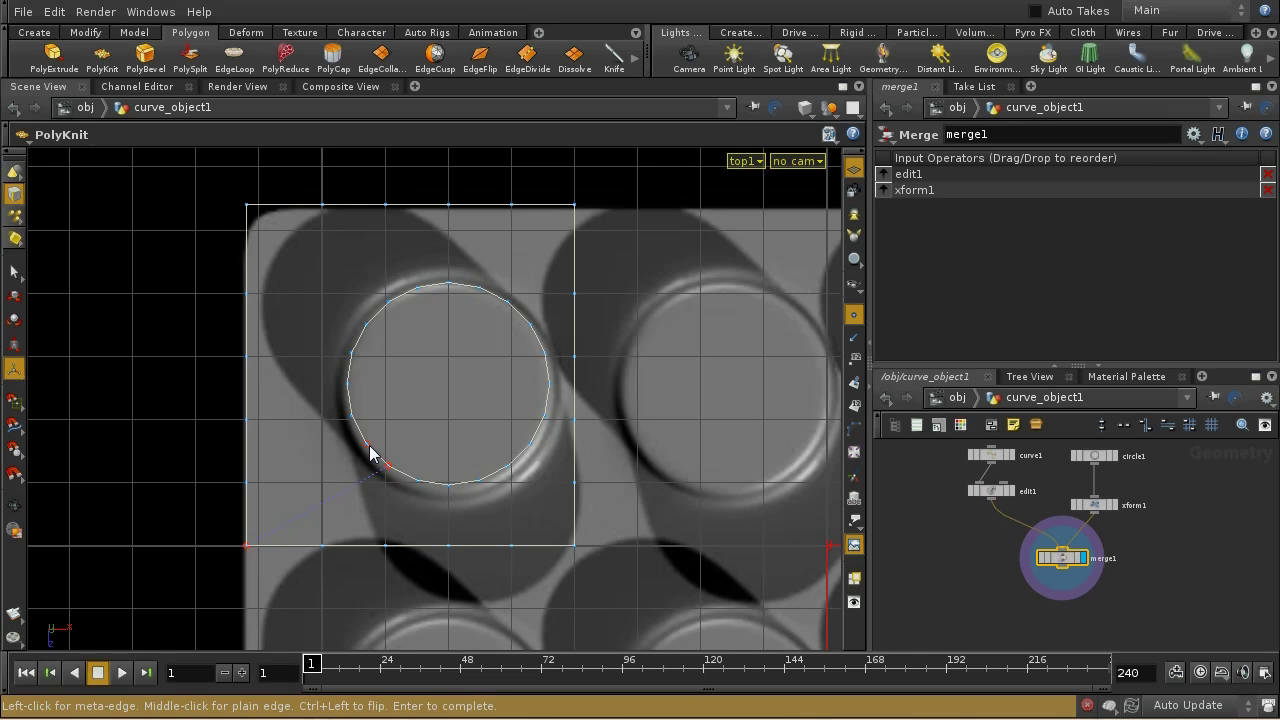
click(245, 482)
click(247, 421)
click(368, 328)
click(247, 207)
- Knit the top, right and bottom of the ring, finish polyknit1, and tidy the nodes
click(575, 207)
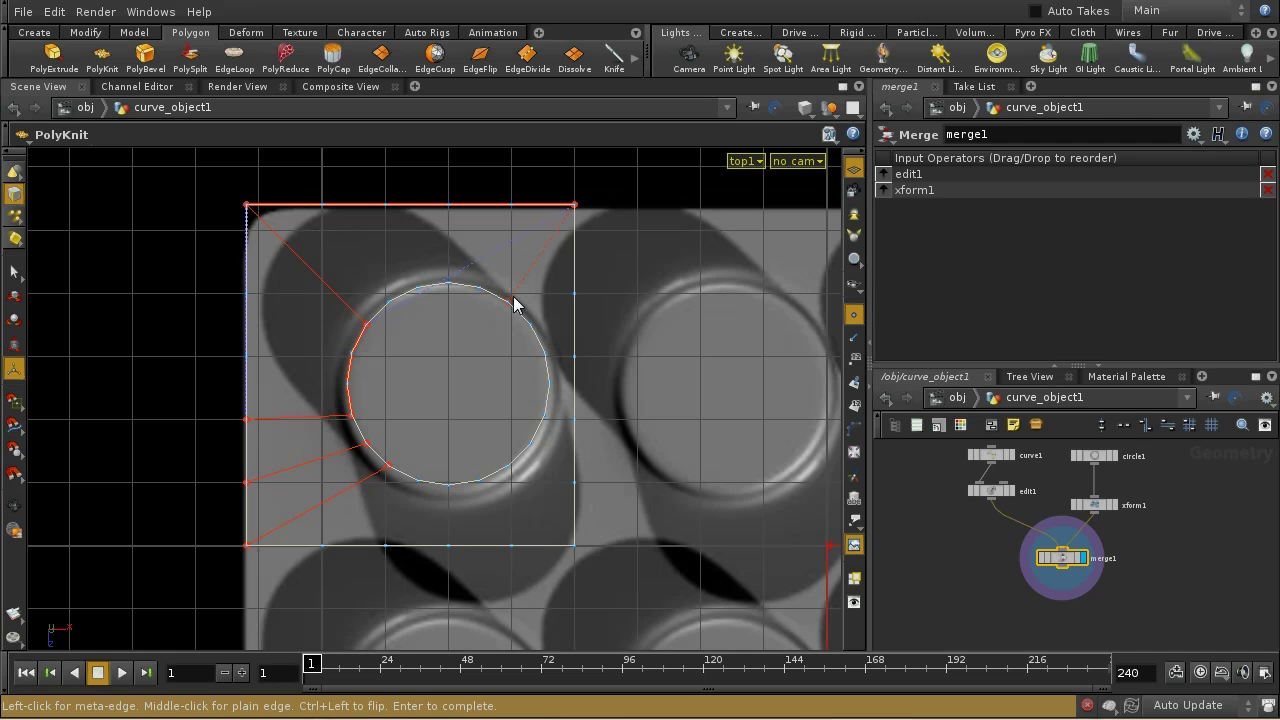
click(510, 301)
click(530, 450)
click(248, 546)
click(246, 545)
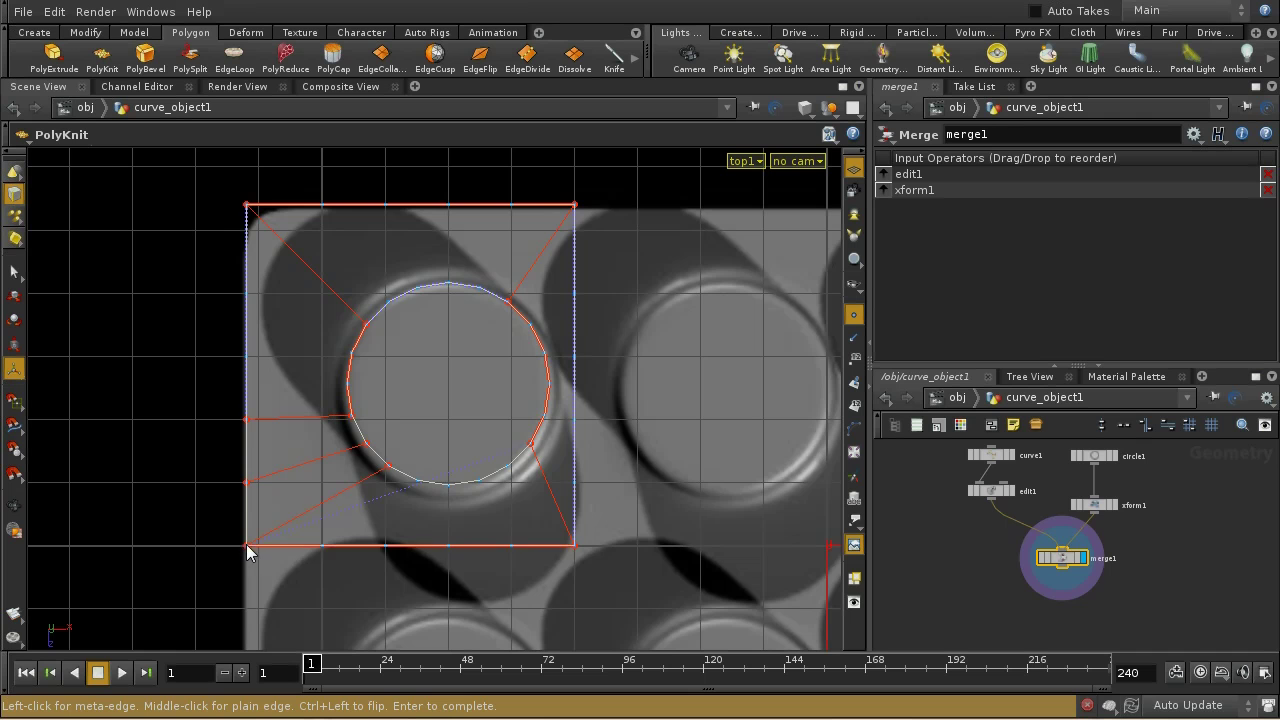
right_click(389, 474)
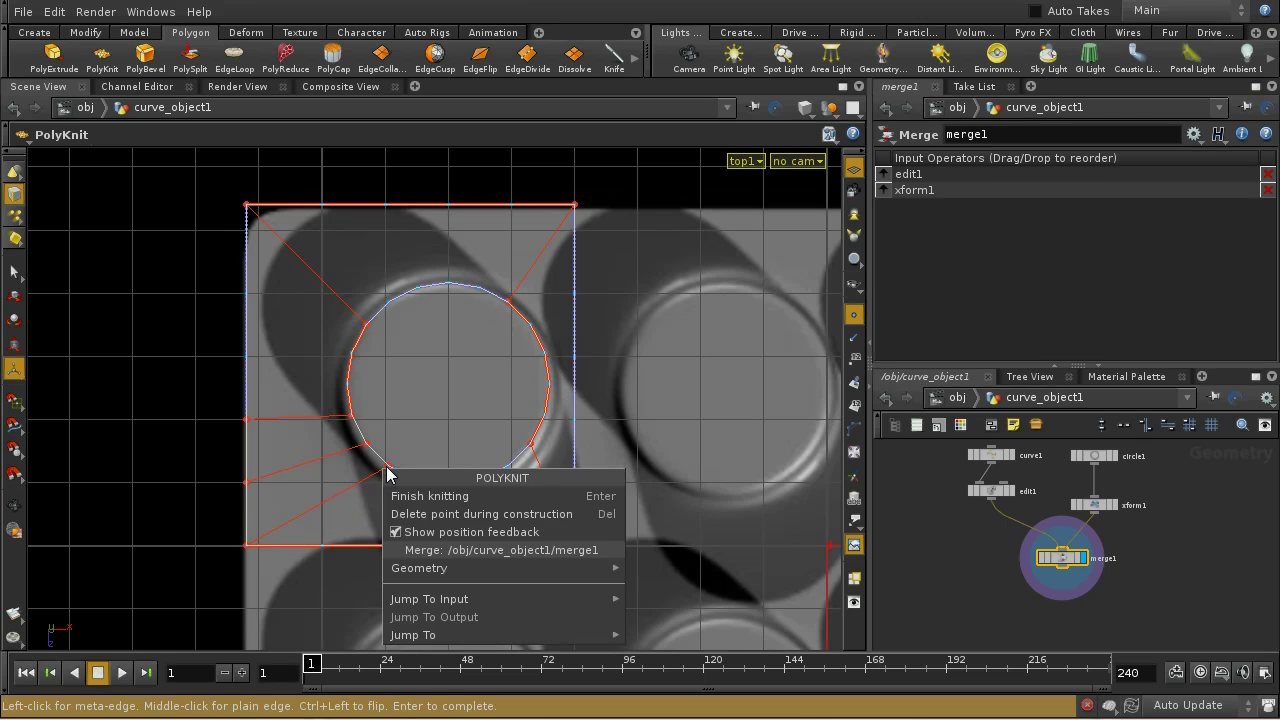
click(405, 494)
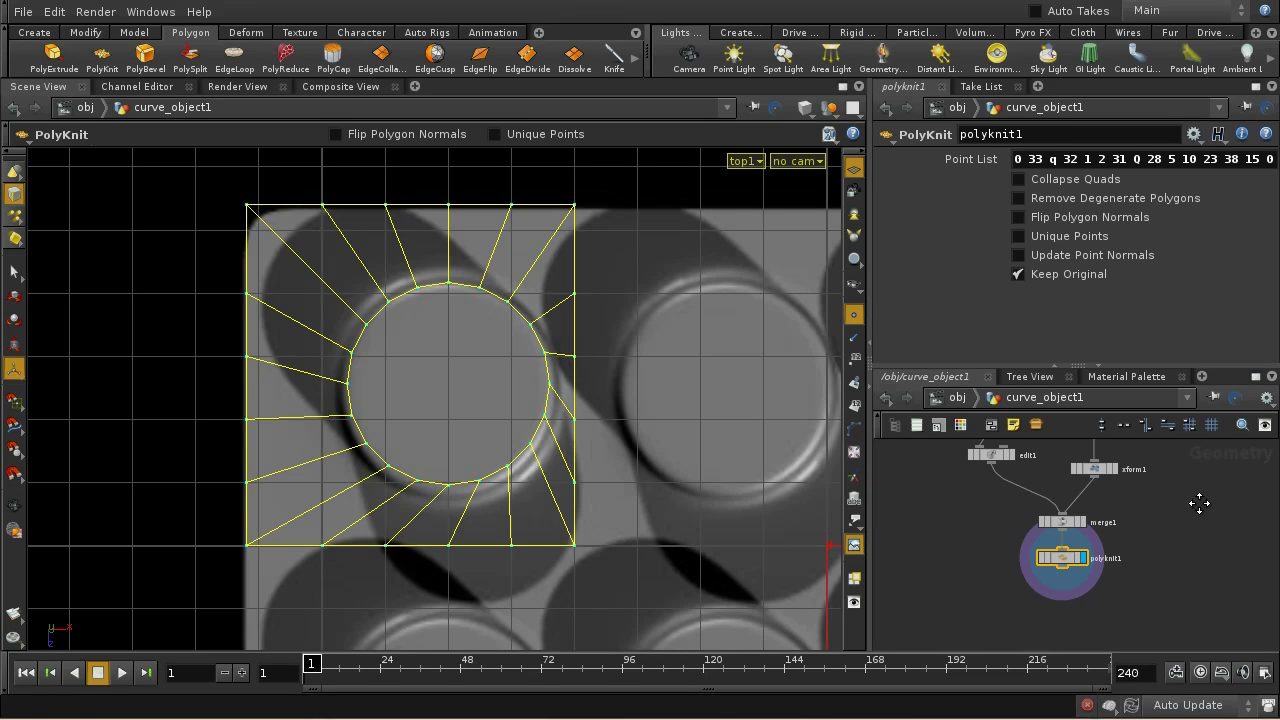
middle_drag(1199, 503, 1127, 594)
drag(1018, 518, 1028, 485)
- Insert a Transform node, xform2, after circle1 and display it
click(1024, 480)
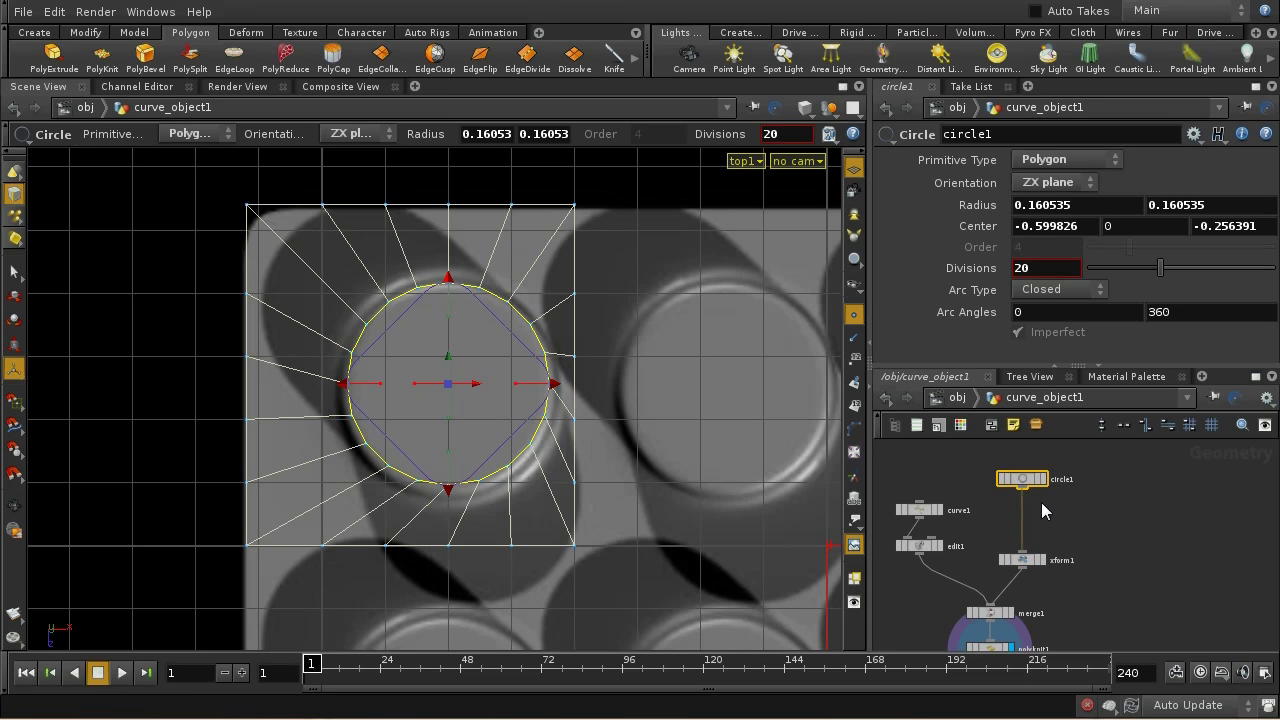
key(Tab)
text(tr)
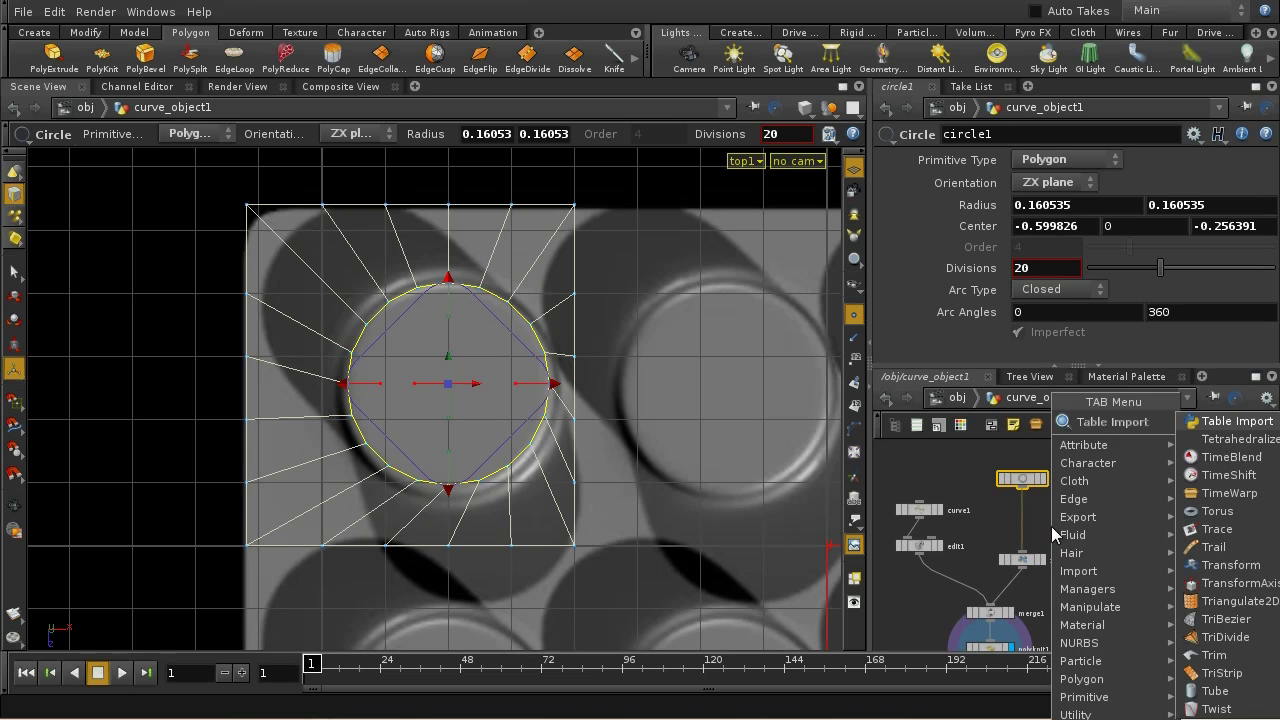
click(1207, 457)
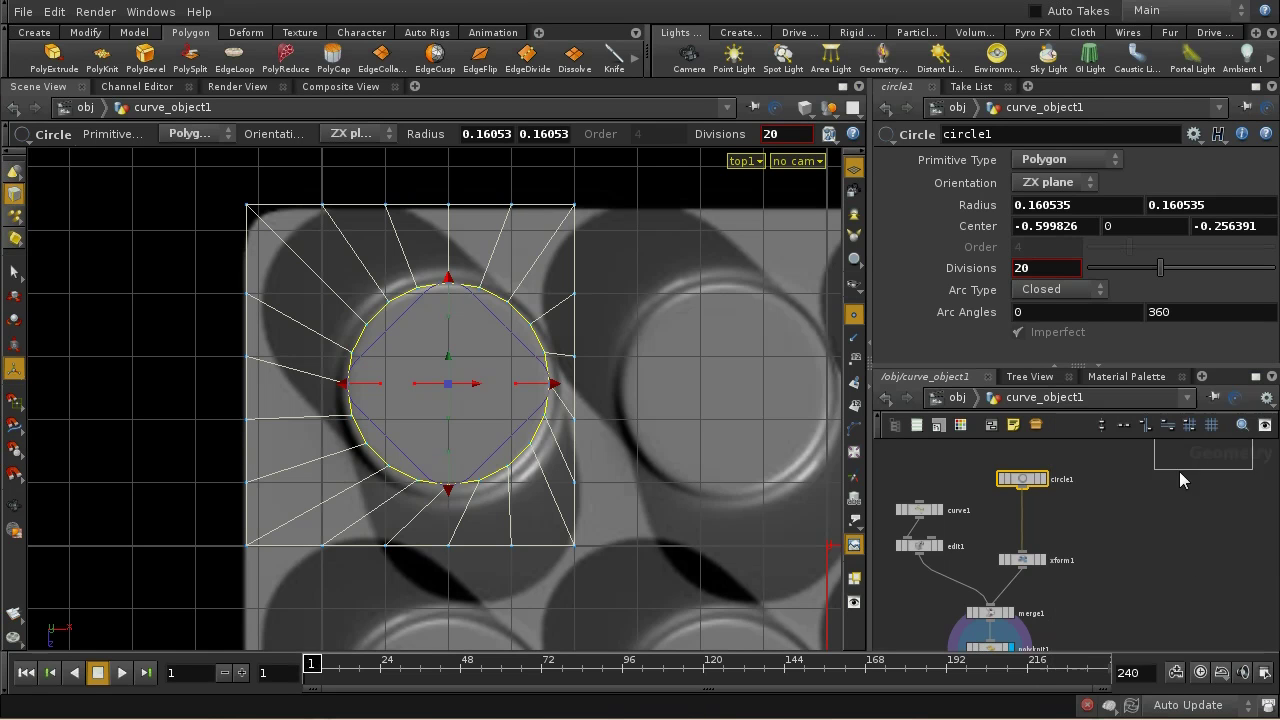
click(1029, 527)
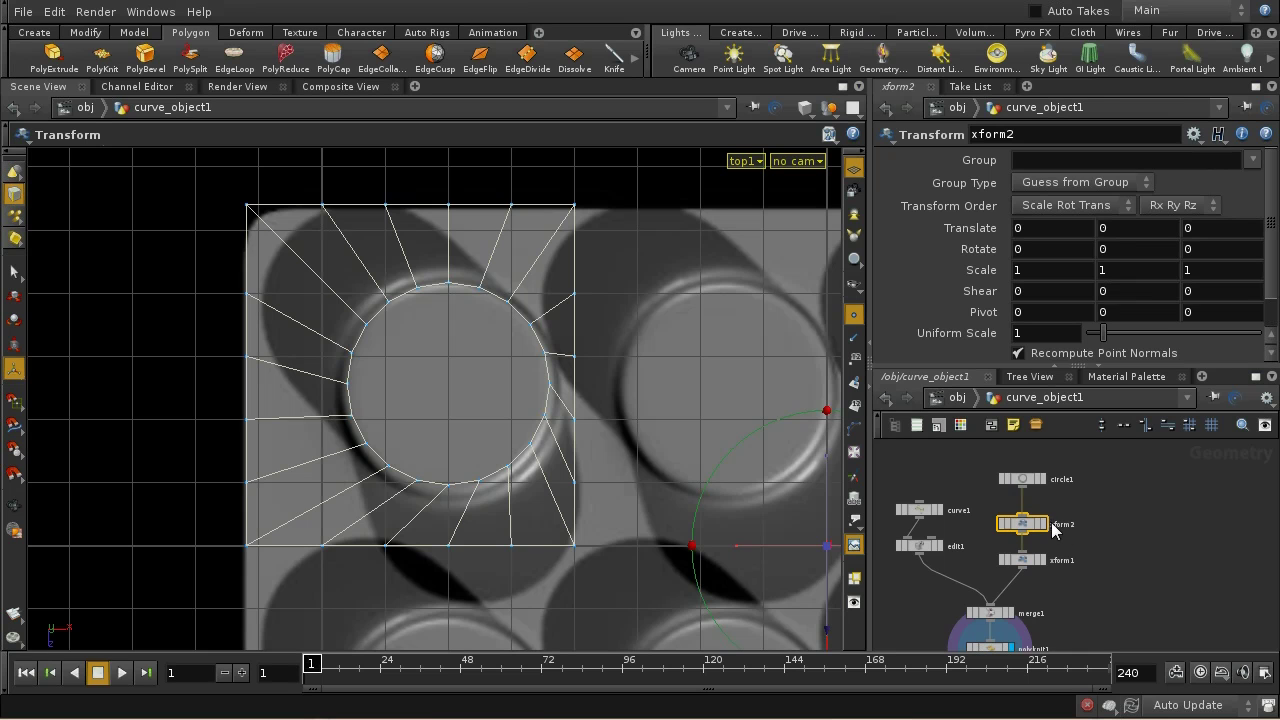
click(1043, 524)
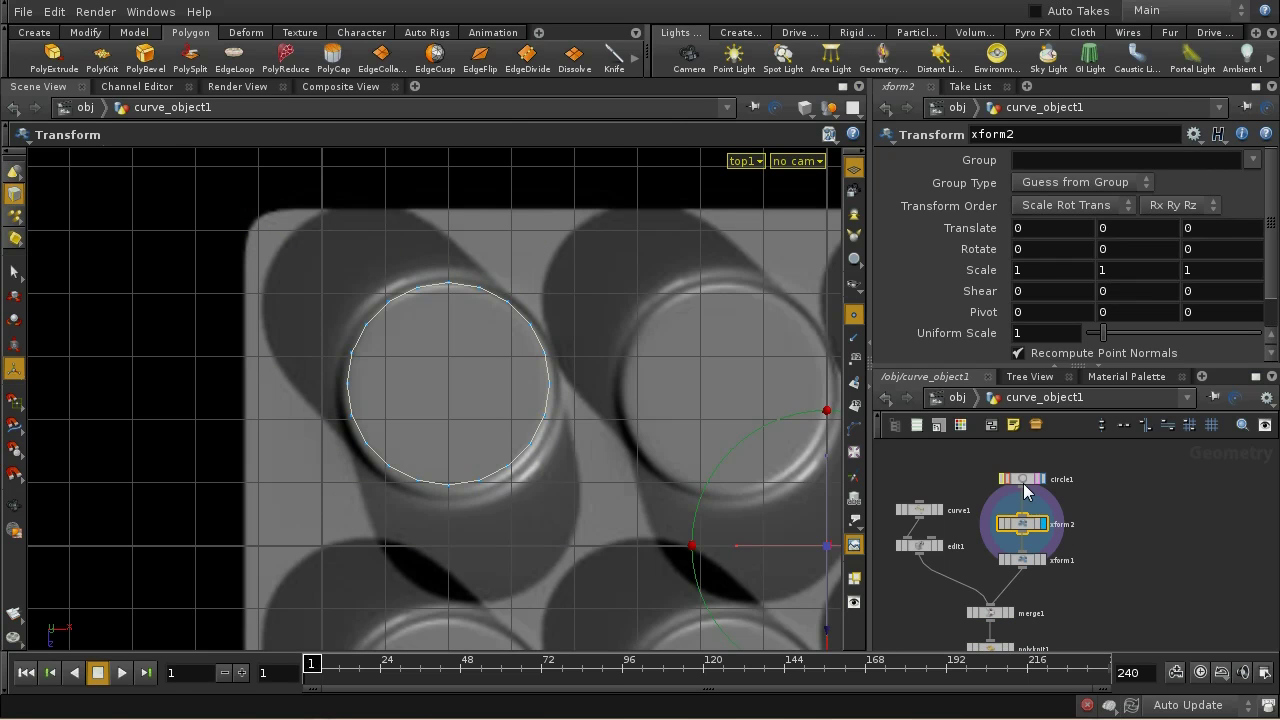
- Set circle1's Center X and Center Z to 0
click(1023, 481)
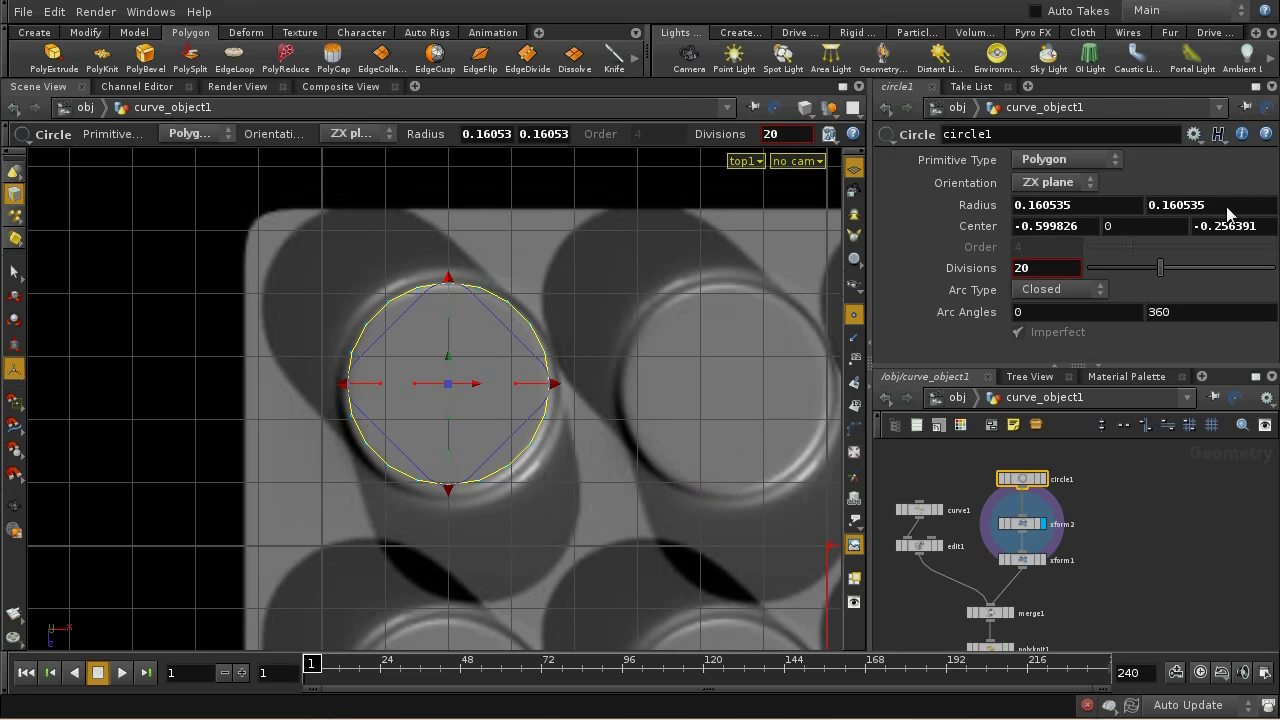
drag(1086, 229, 1010, 228)
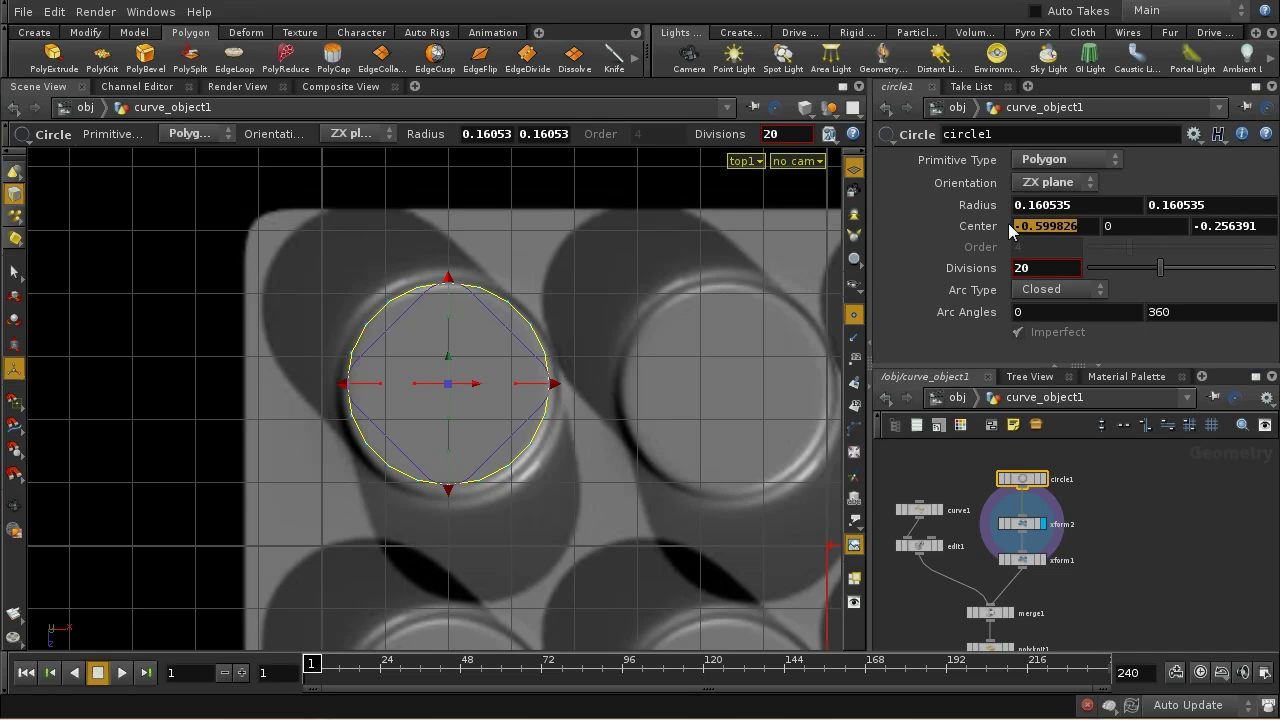
text(0)
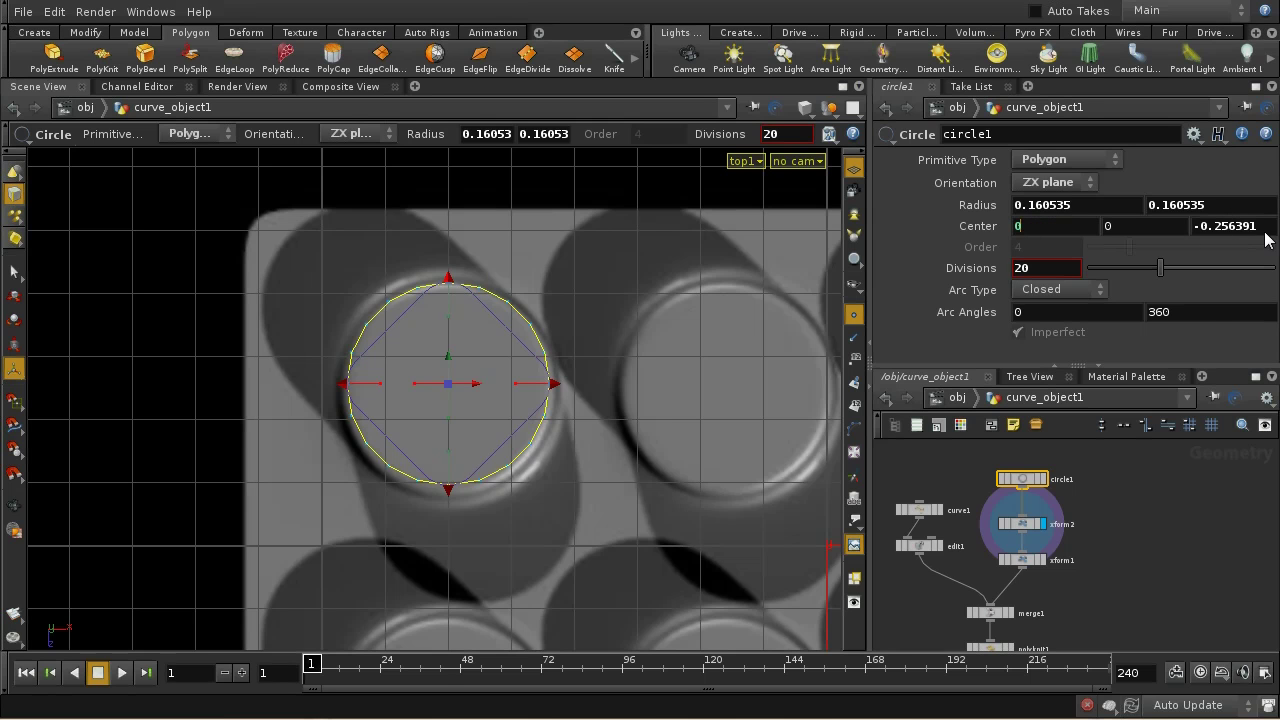
drag(1256, 227, 1196, 227)
text(0)
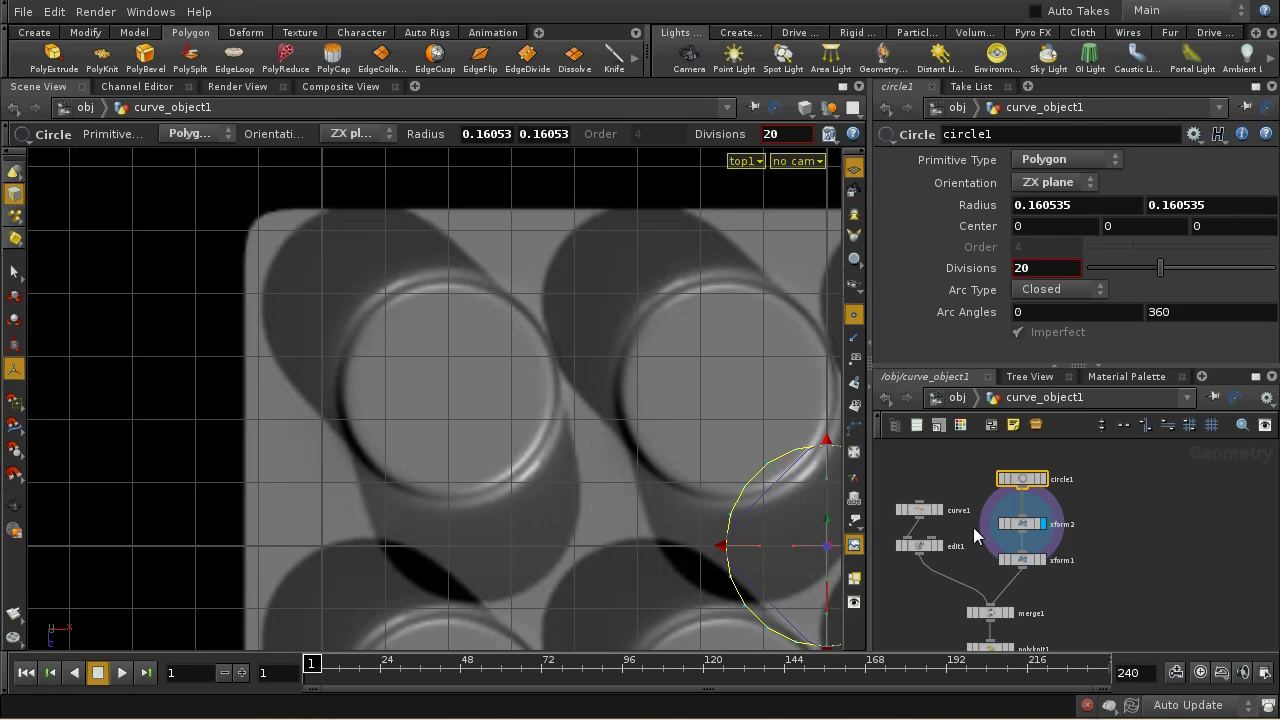
- Move the circle with xform2 back to the centre of the upper-left cup
click(1028, 527)
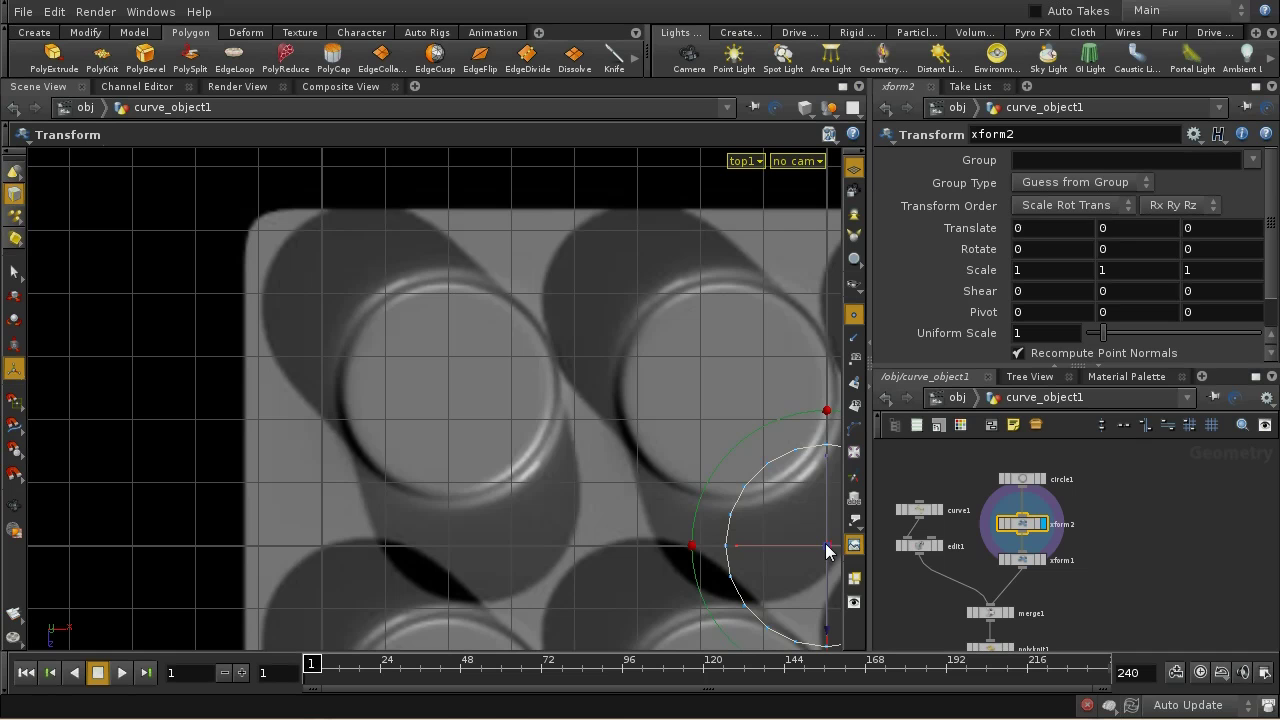
drag(825, 545, 451, 388)
middle_drag(1074, 588, 1100, 508)
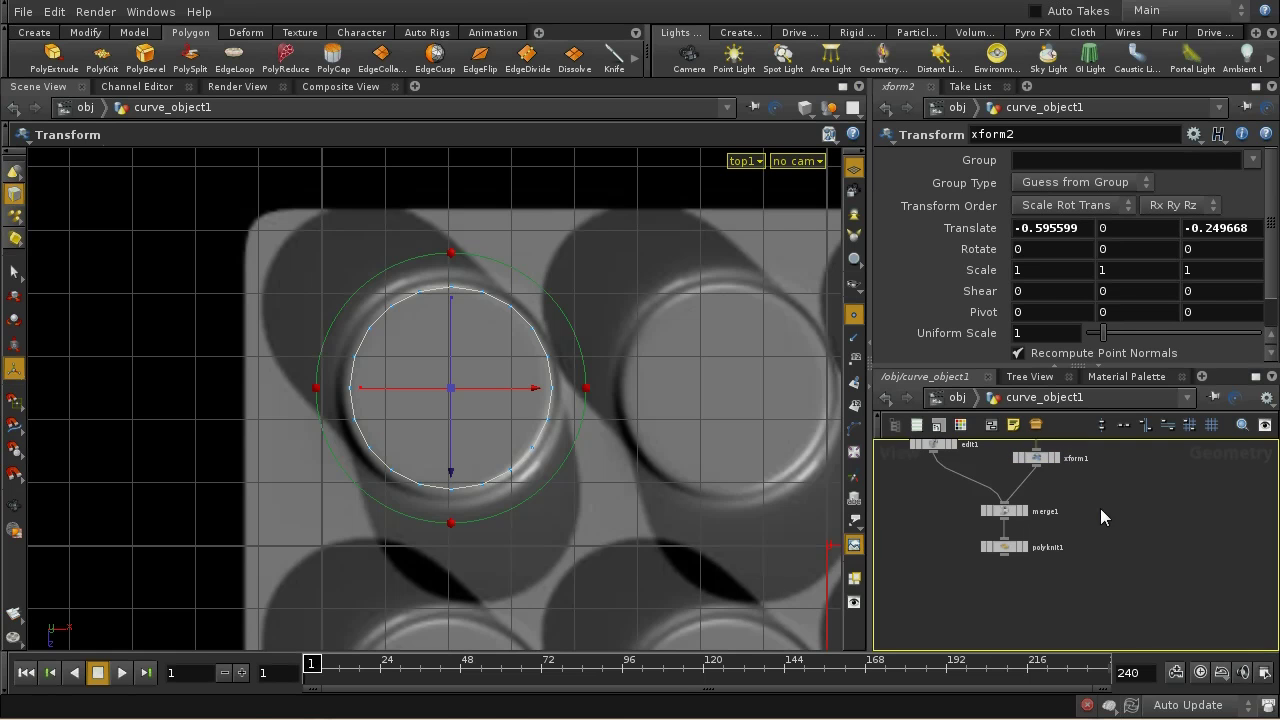
click(1025, 548)
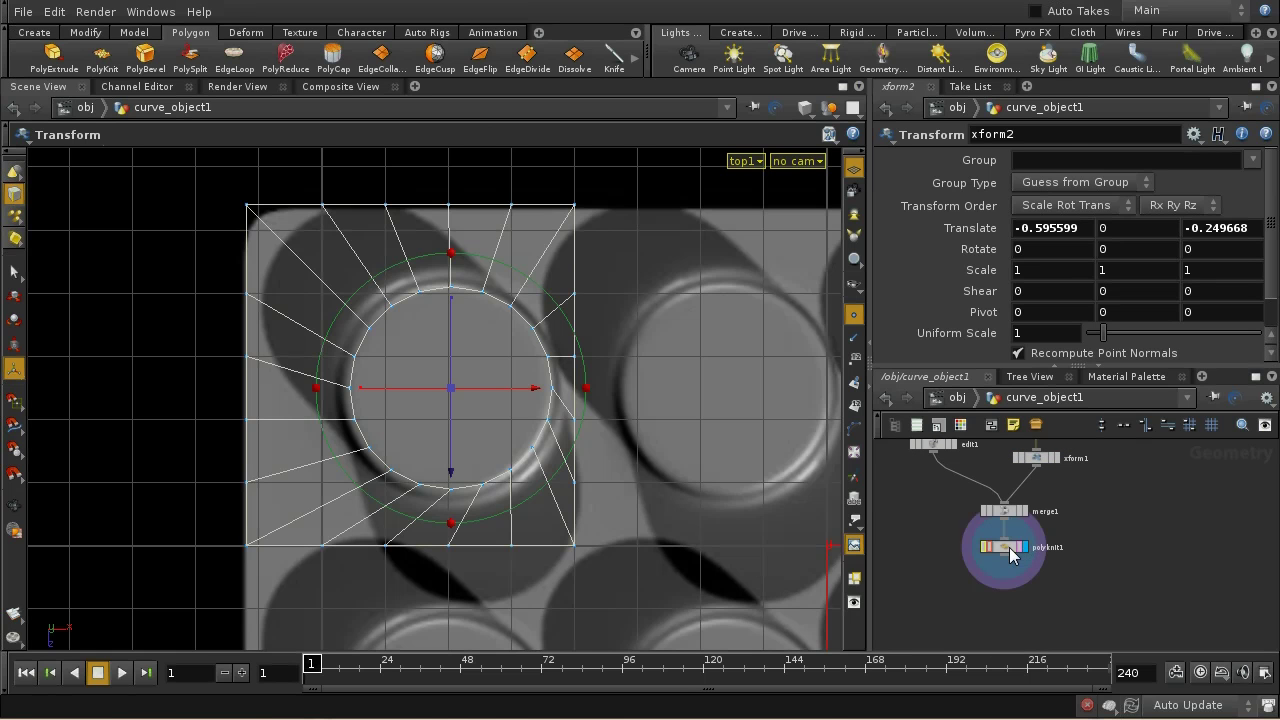
click(1009, 547)
middle_drag(1120, 490, 1120, 567)
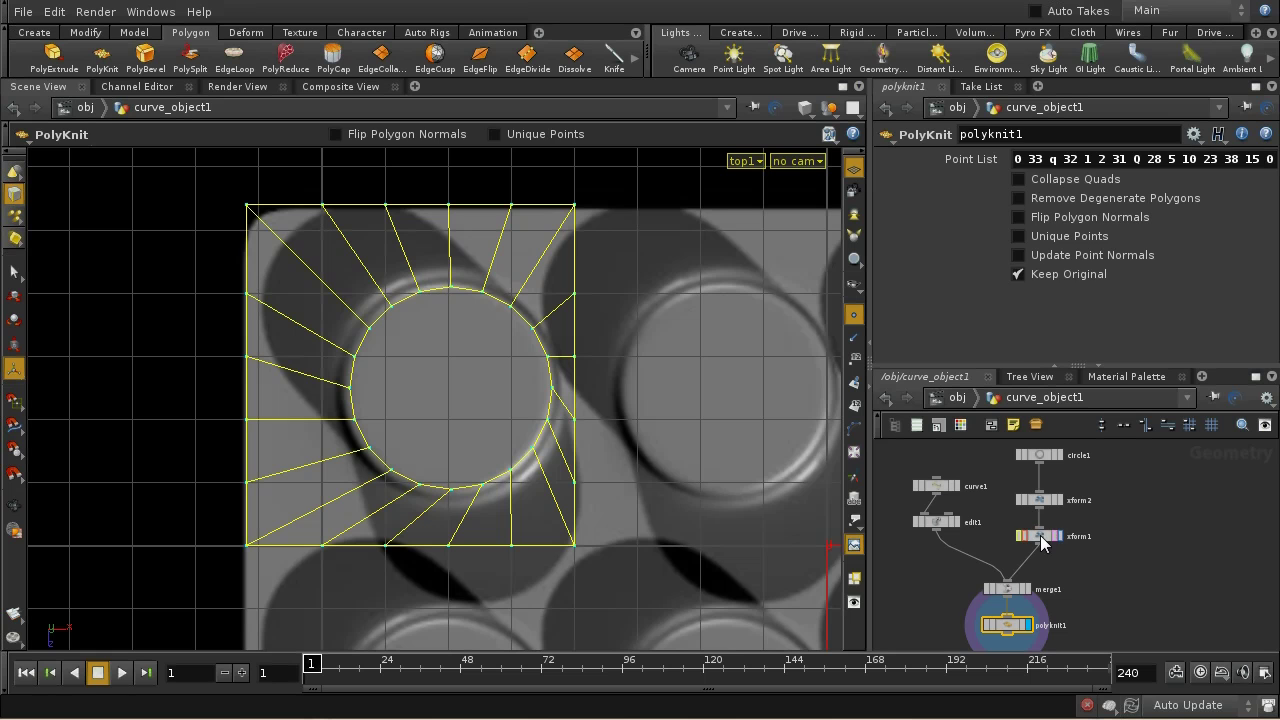
- Delete xform1 and rotate the circle -10.3676 degrees about Y with xform2
click(1040, 536)
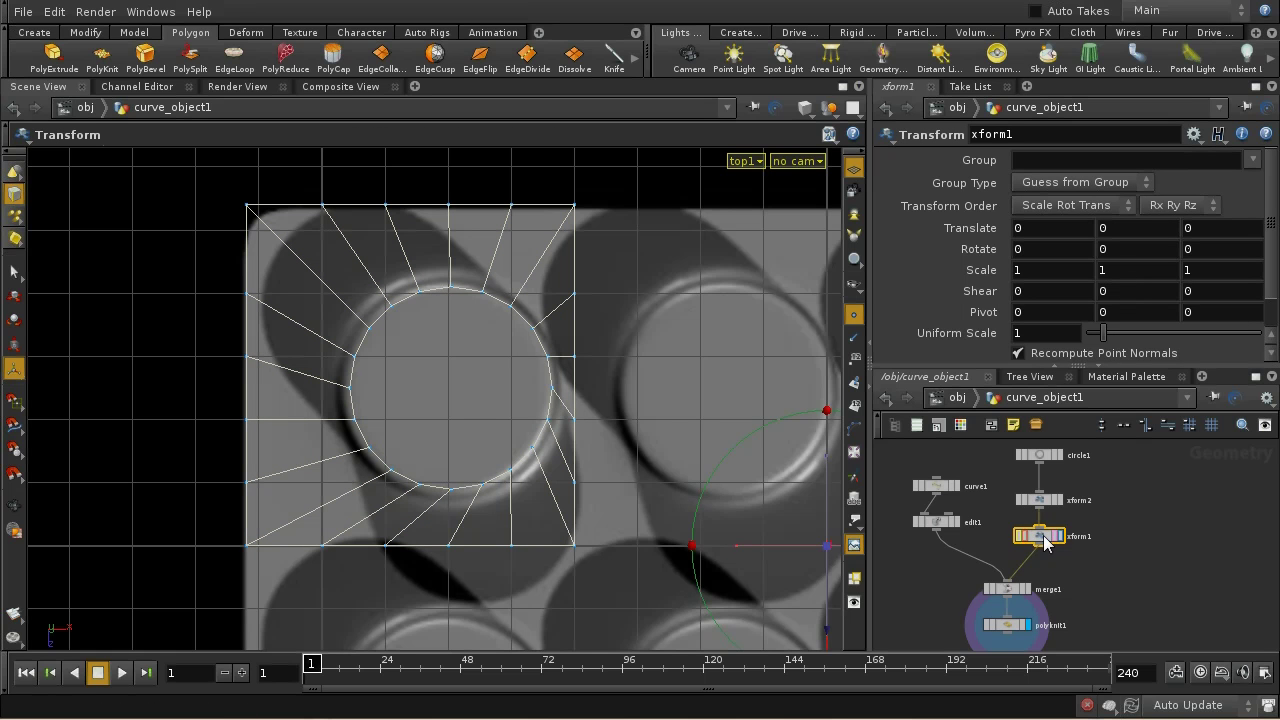
key(Delete)
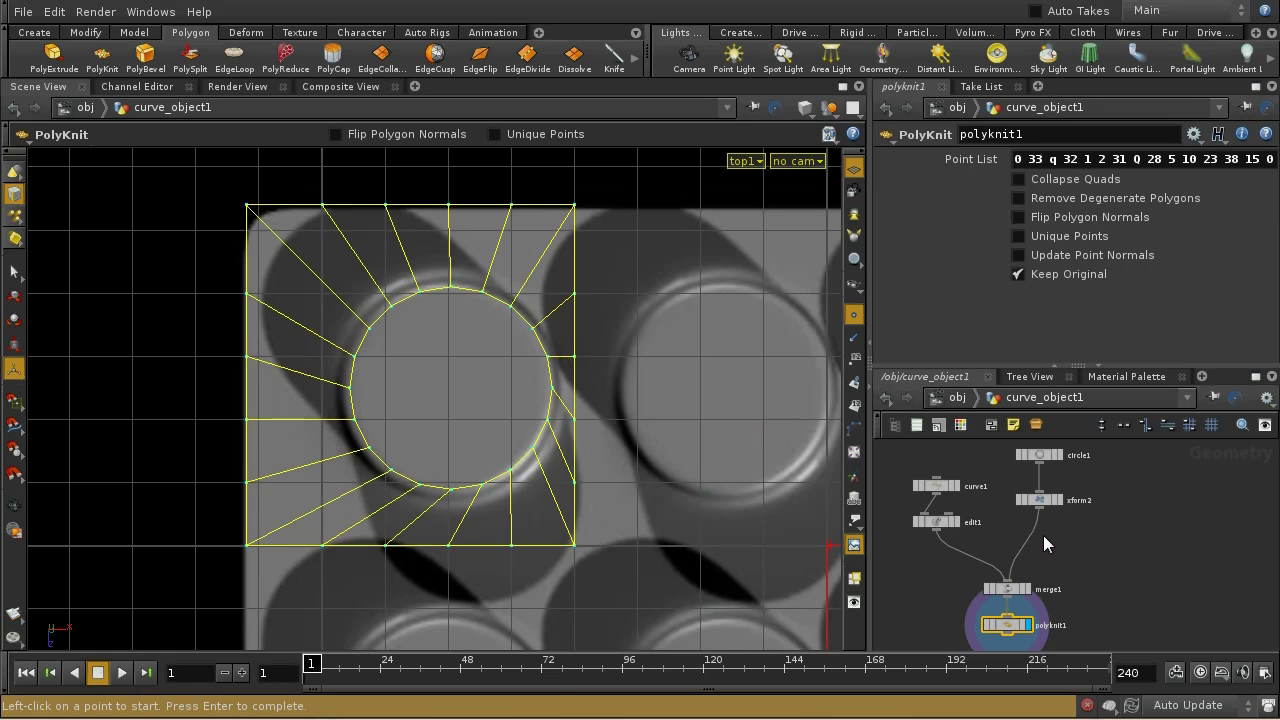
click(1043, 505)
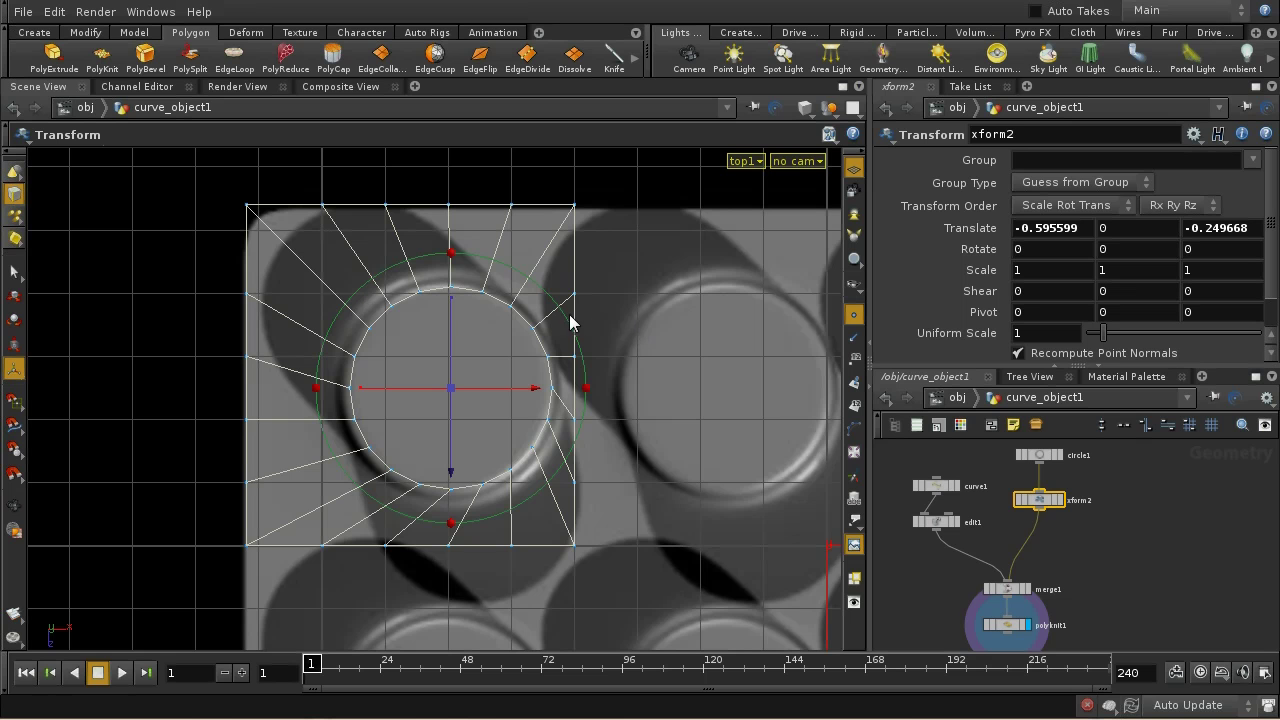
key(r)
mouse_move(571, 329)
mouse_down()
mouse_move(571, 367)
mouse_move(571, 350)
mouse_up()
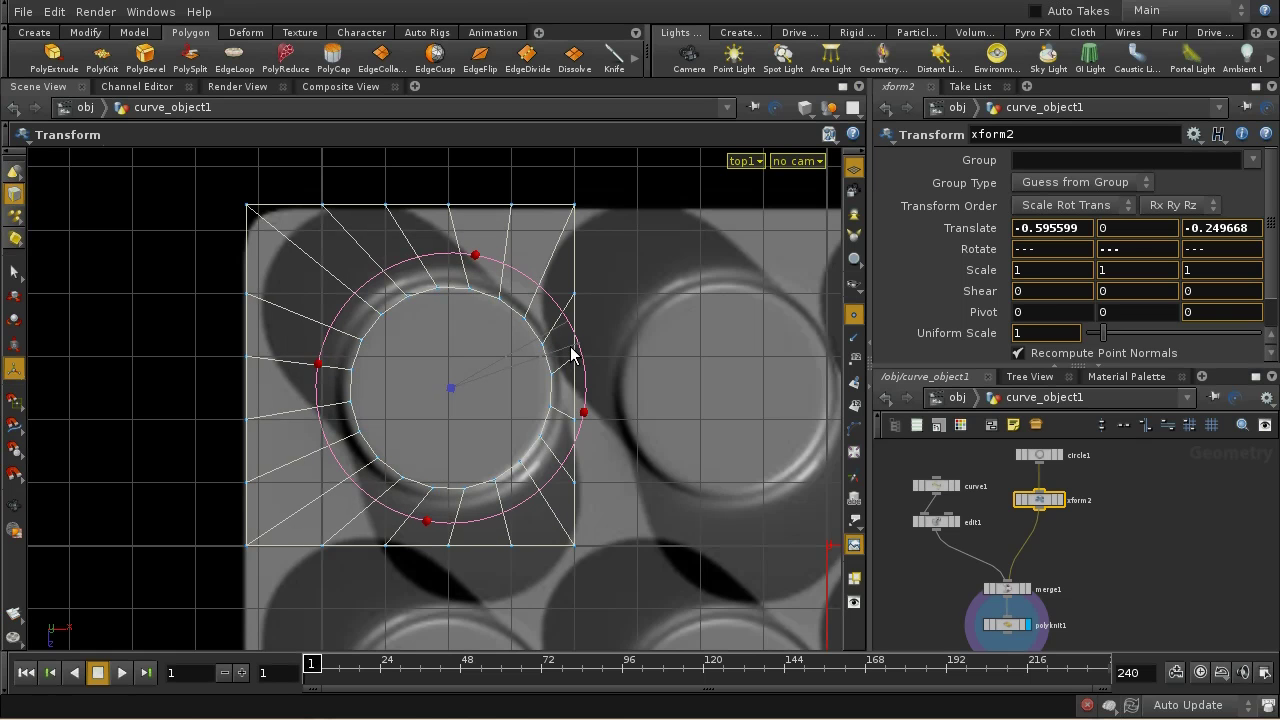
drag(573, 354, 619, 434)
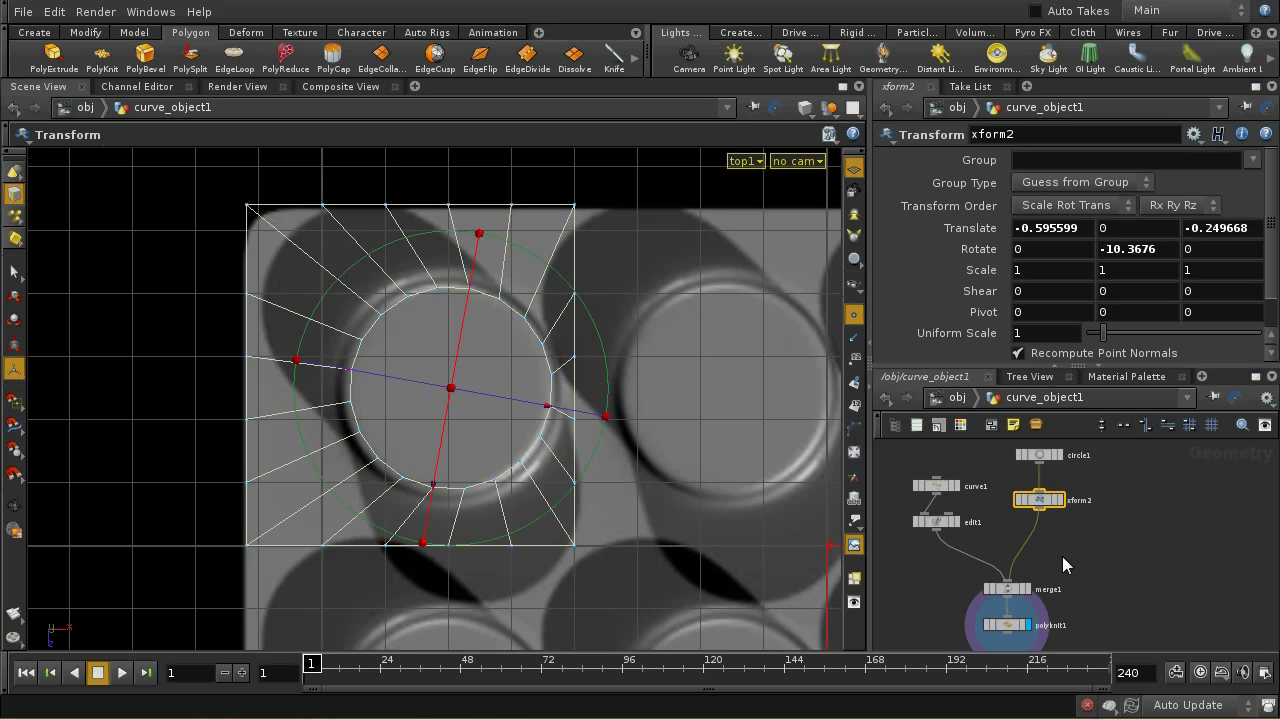
- Add a Delete operation via the Tab node search
key(Tab)
text(delete)
key(Return)
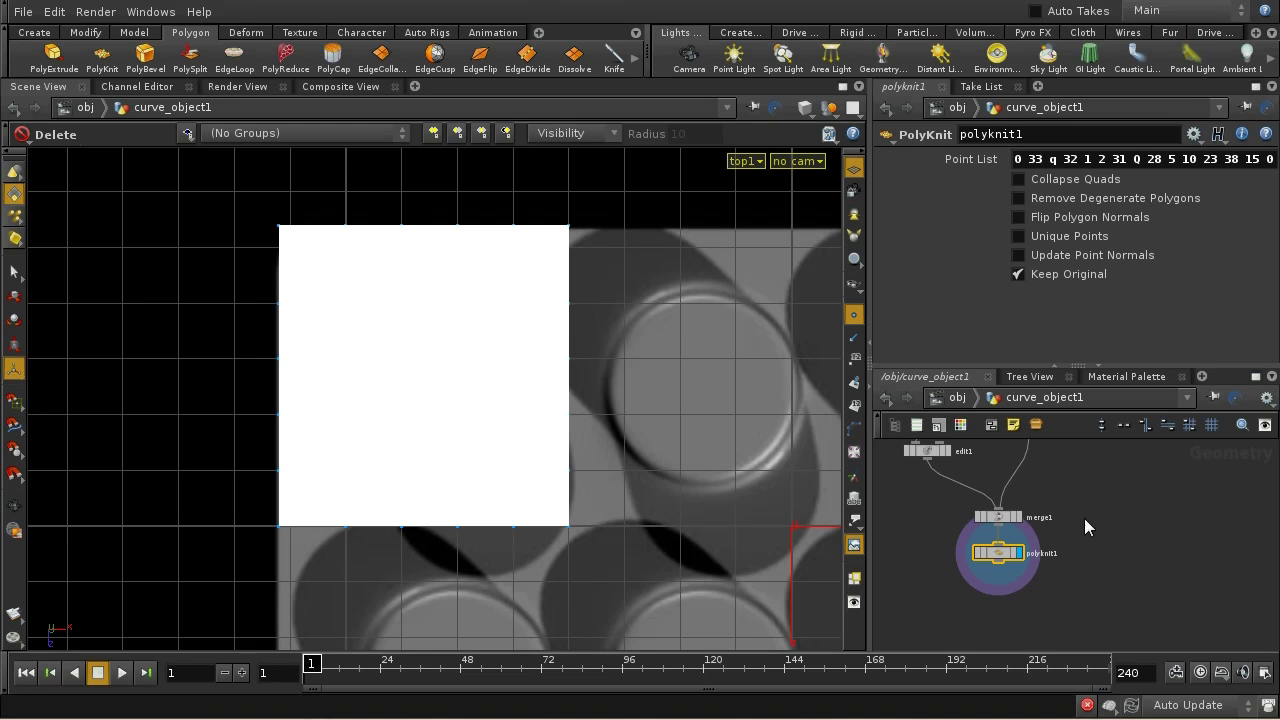
- Raise circle1's Center Y to 0.2 and view the model in perspective
middle_drag(1086, 477, 1045, 524)
click(1031, 533)
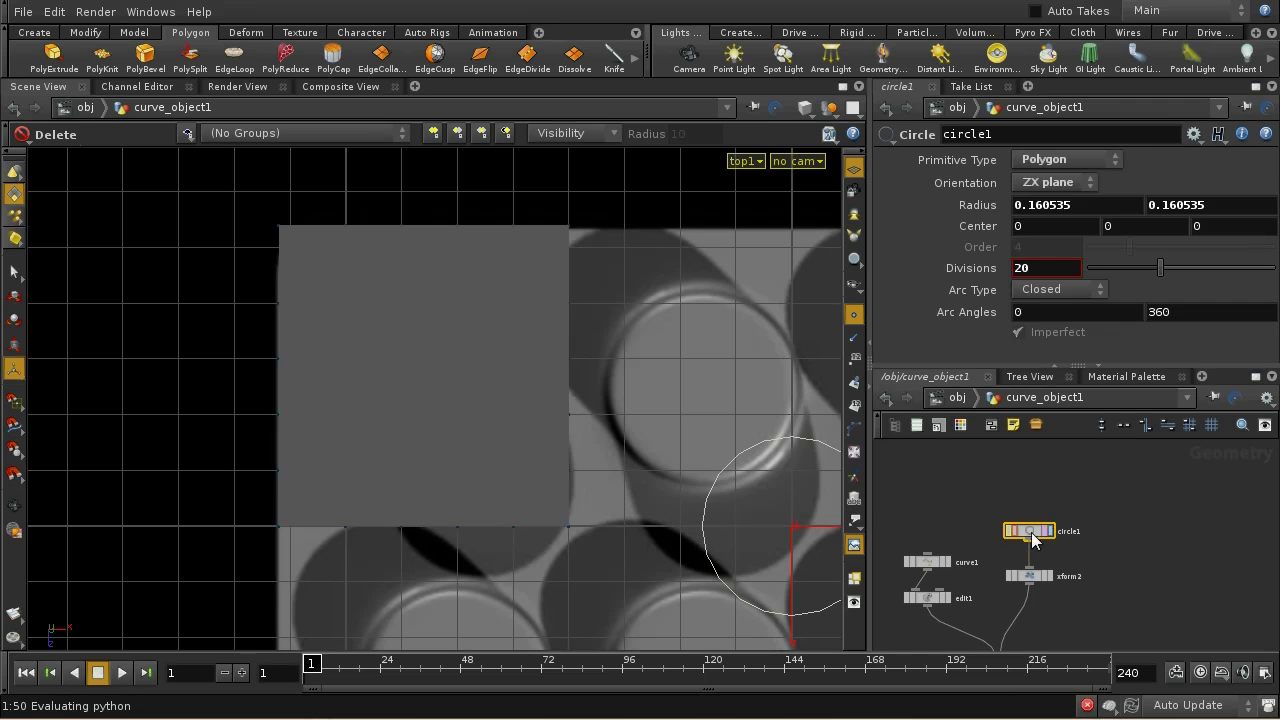
middle_drag(1130, 227, 1164, 230)
key(Escape)
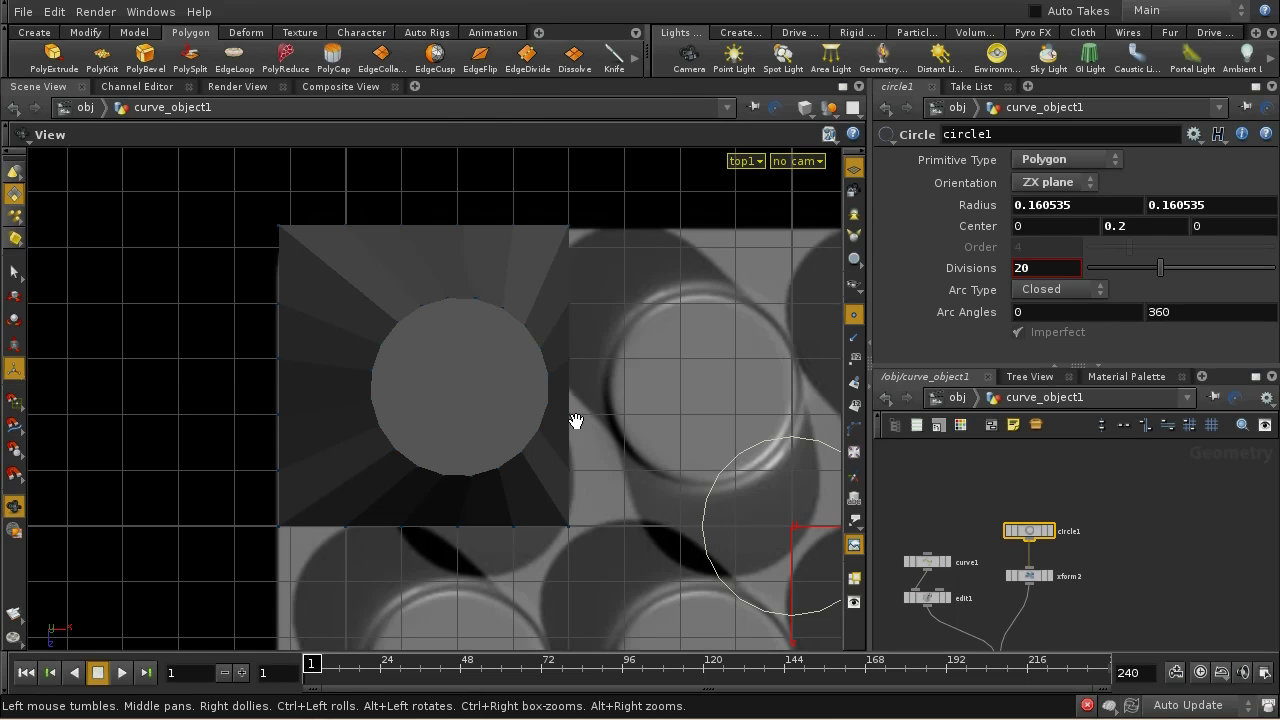
key(space+1)
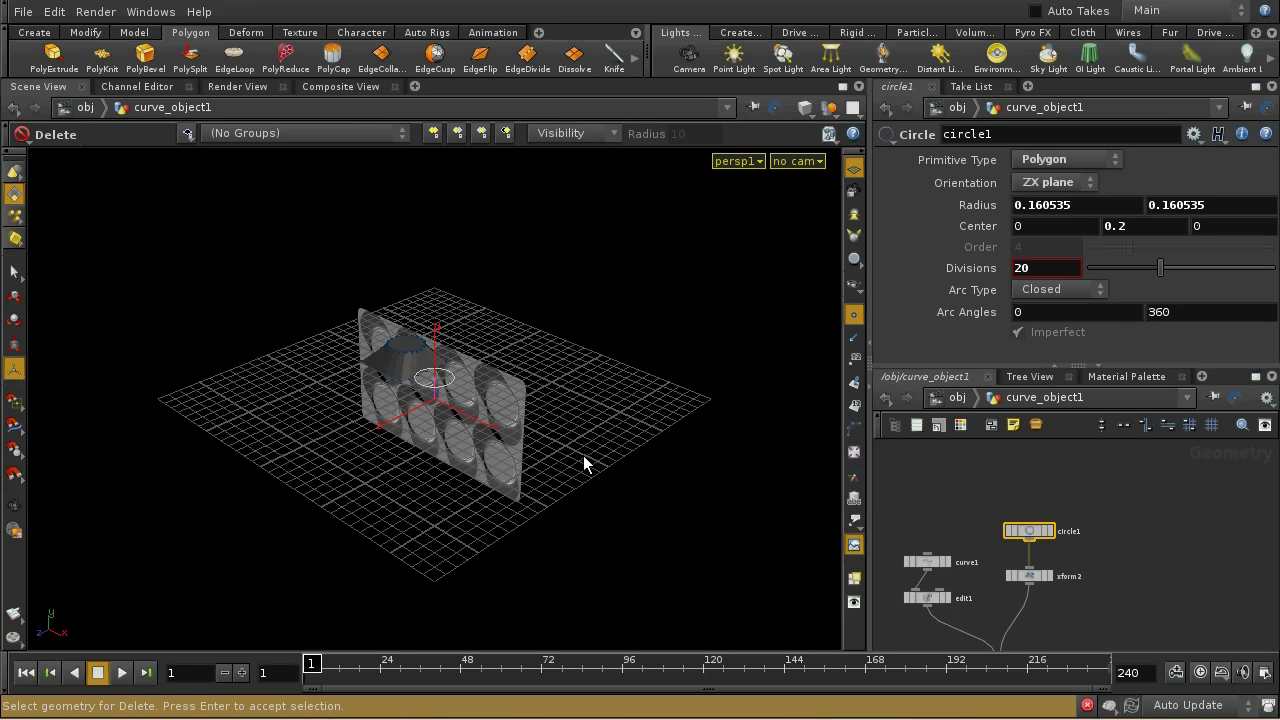
- Hide the reference background image and orbit to a near side-on view
key(d)
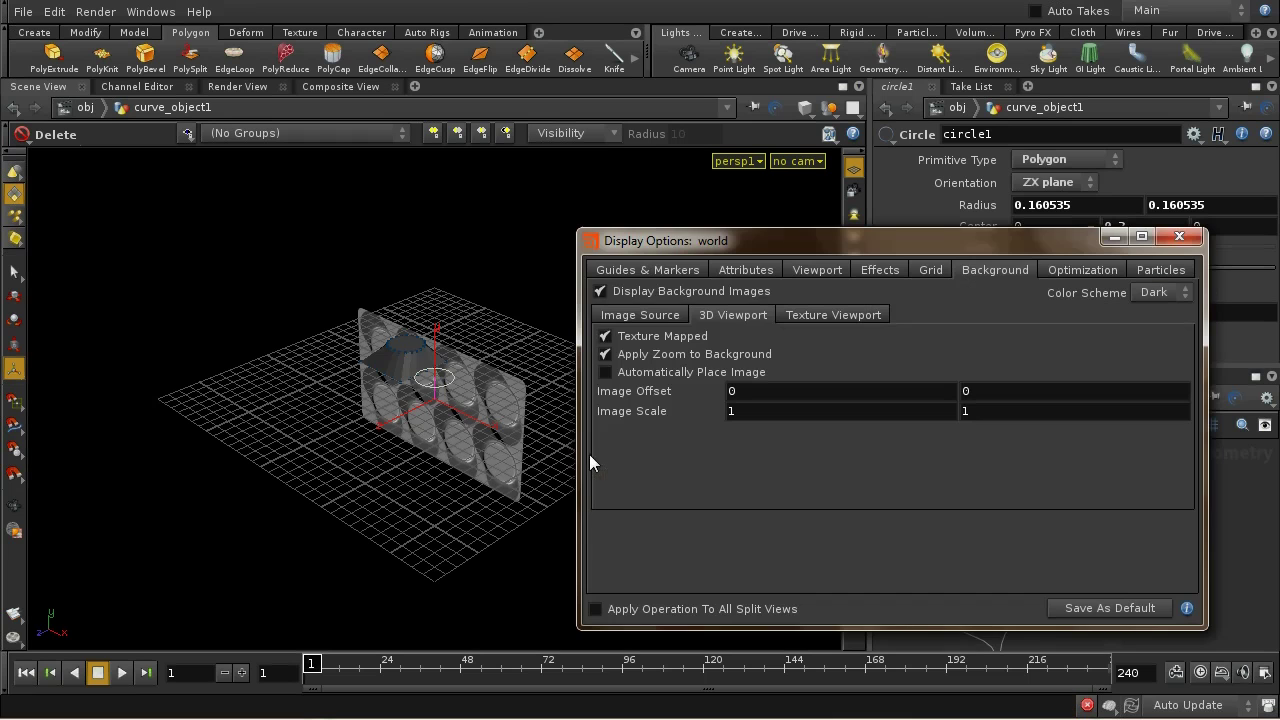
click(633, 292)
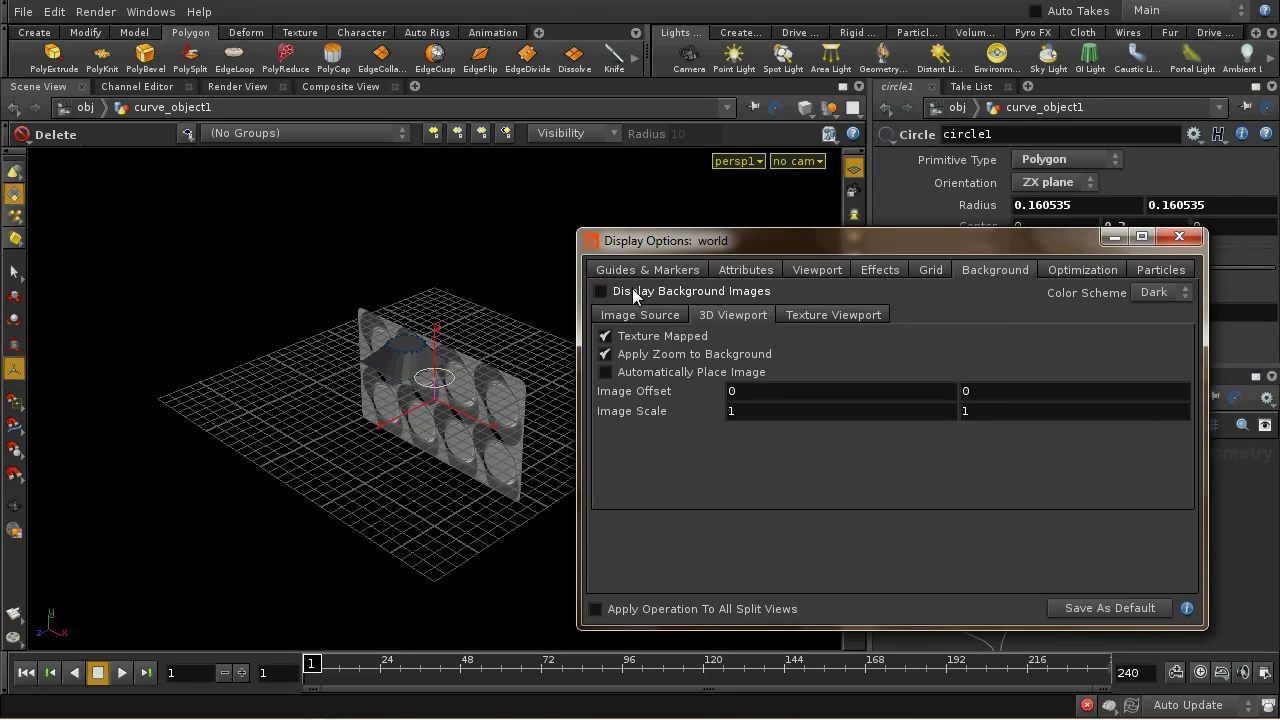
click(1179, 236)
key(space)
right_drag(591, 437, 628, 504)
drag(628, 504, 460, 386)
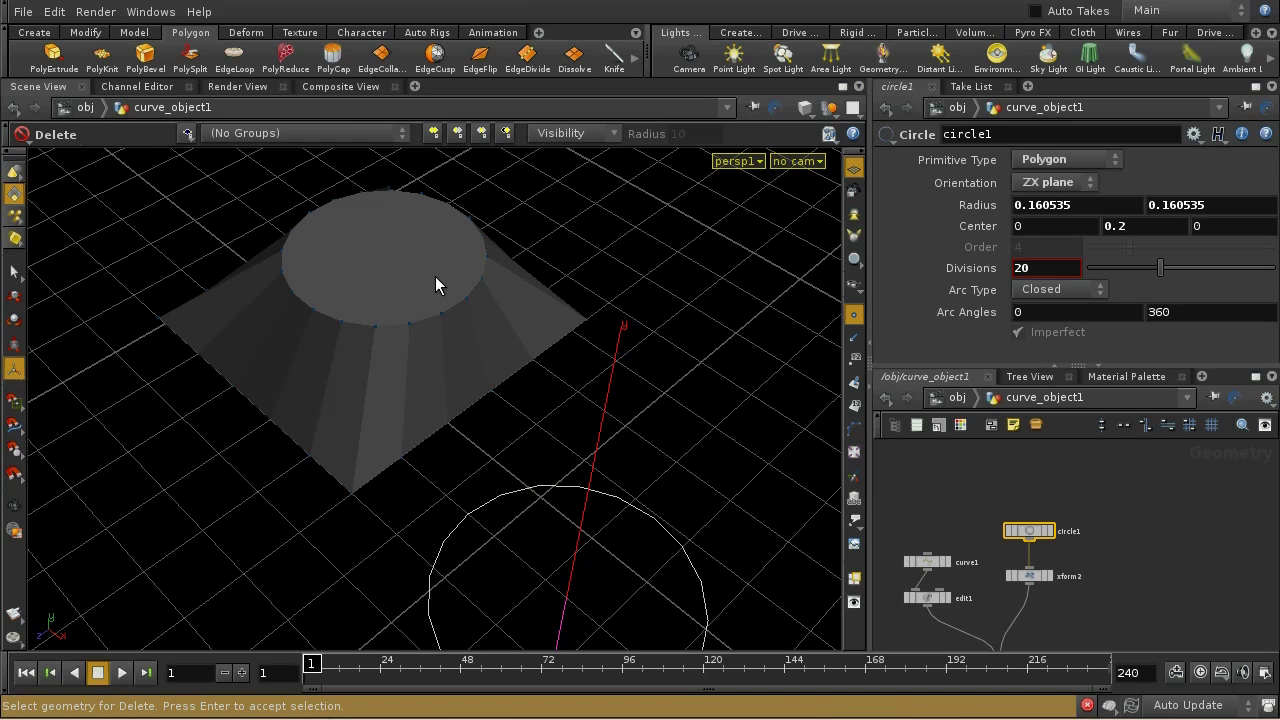
- Lower the circle's Center Y to 0.1 and delete primitive 6 of the knitted plate
key(ctrl+z)
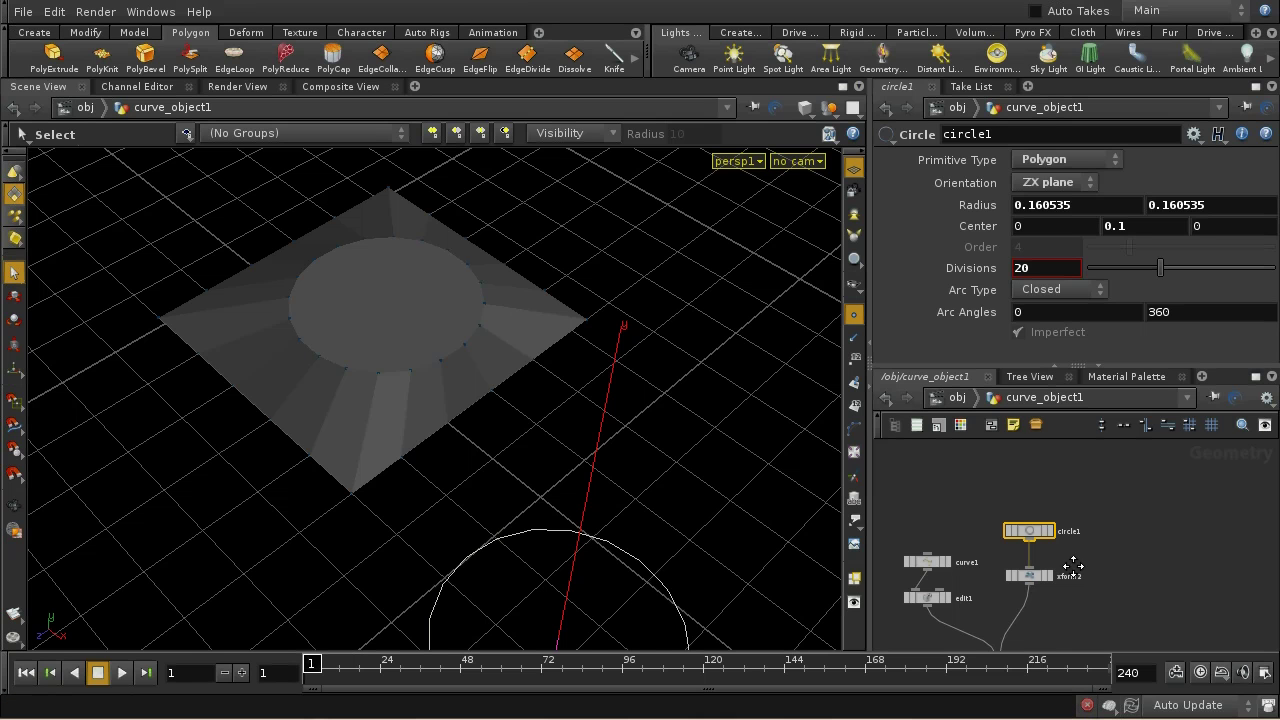
click(1007, 580)
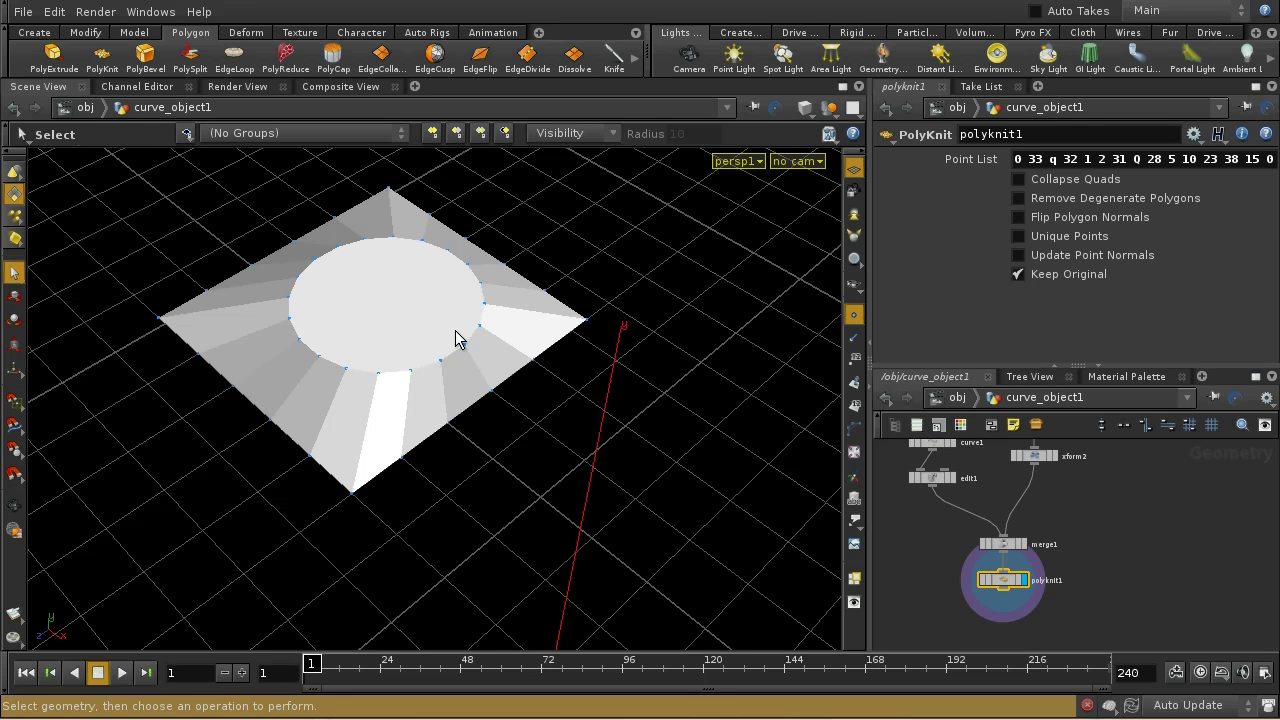
key(Escape)
drag(487, 443, 431, 446)
key(s)
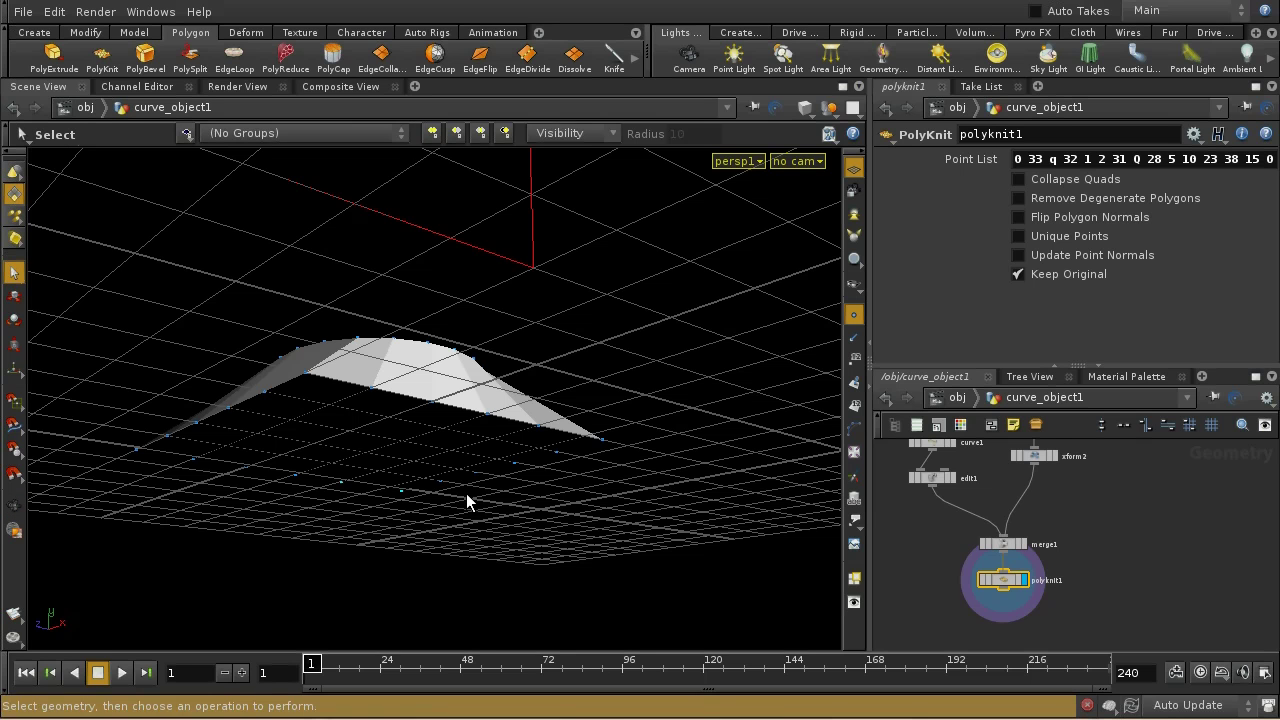
key(Delete)
- Delete the stray blast1 node from the network
key(Escape)
drag(506, 429, 490, 567)
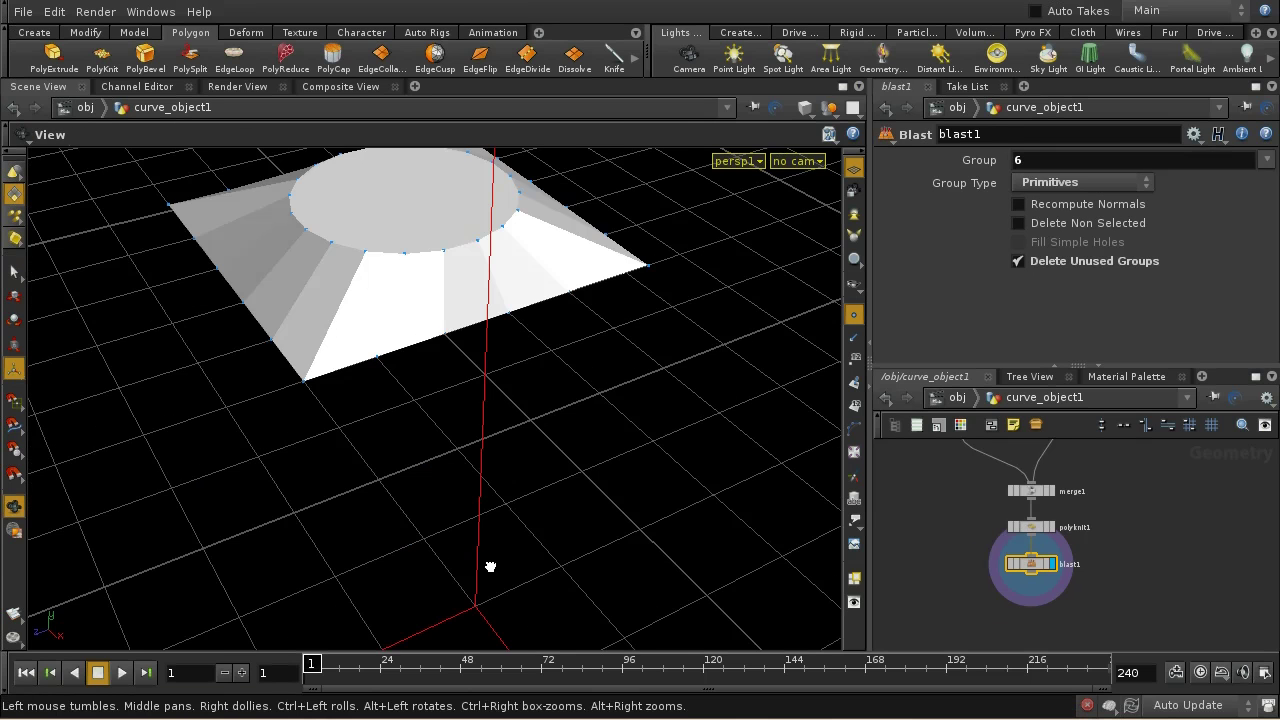
key(Return)
key(s)
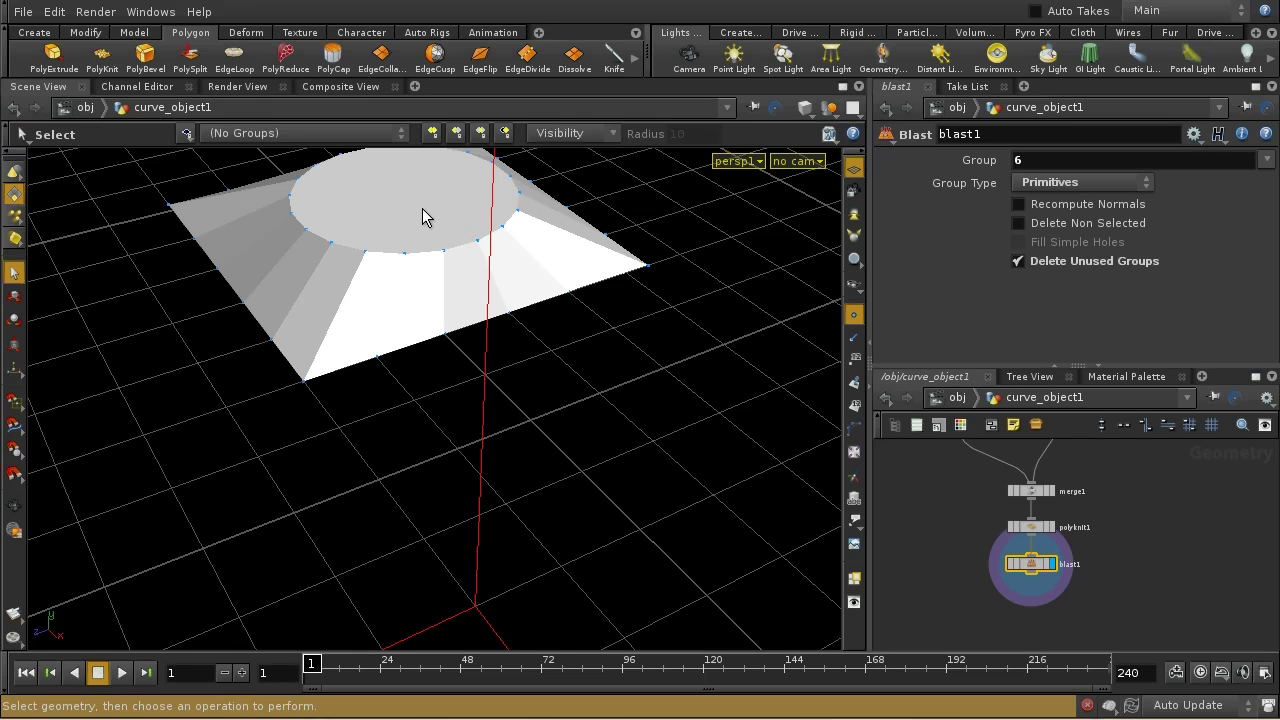
key(space)
drag(422, 216, 423, 363)
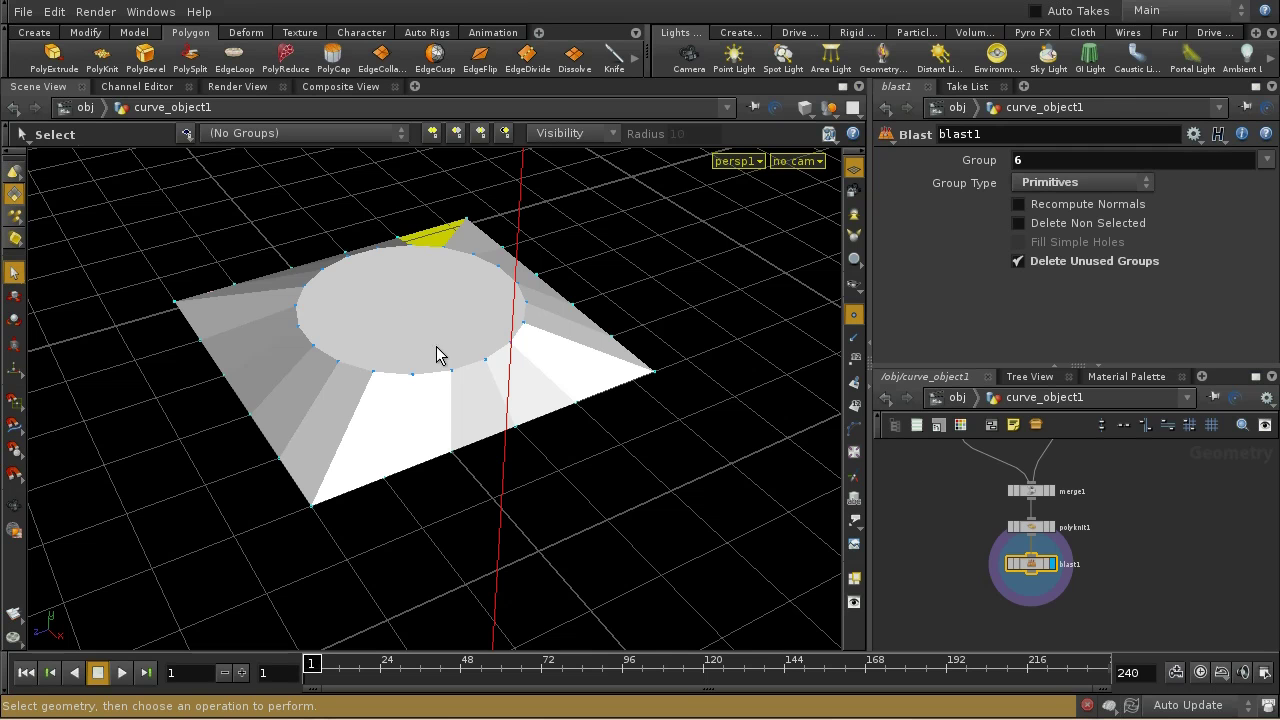
key(space)
drag(446, 320, 486, 531)
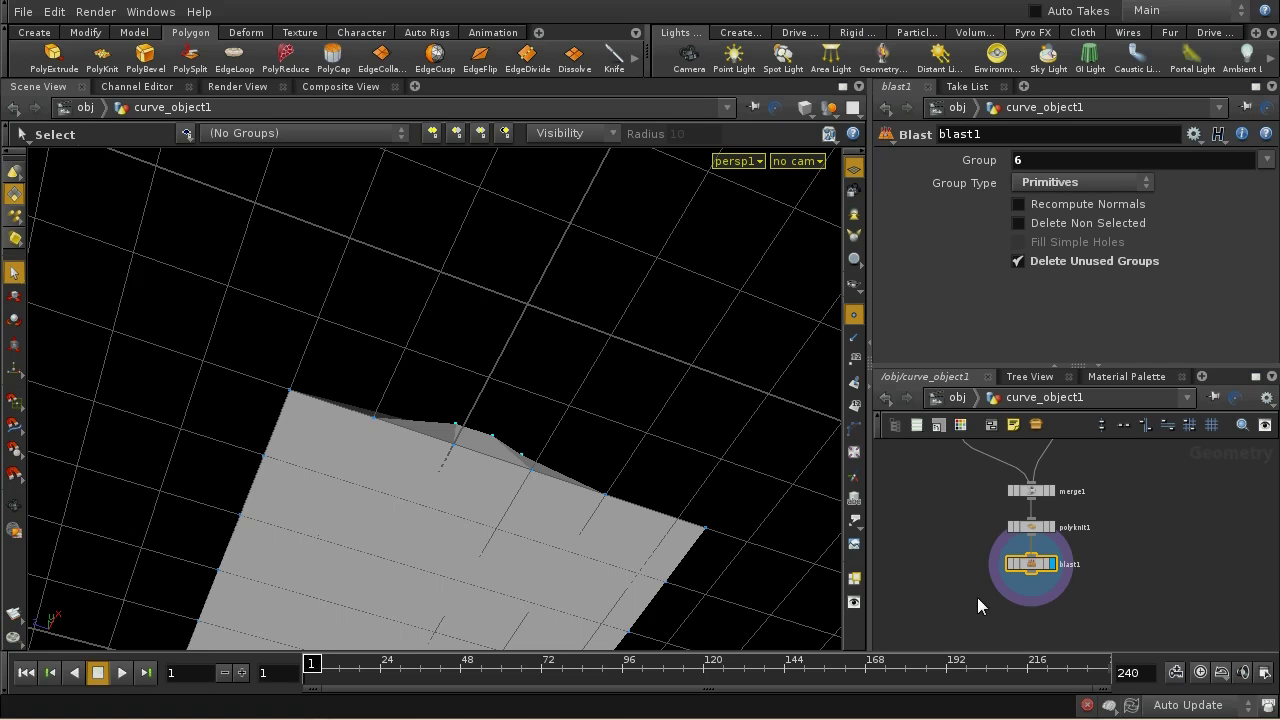
drag(1039, 566, 1040, 568)
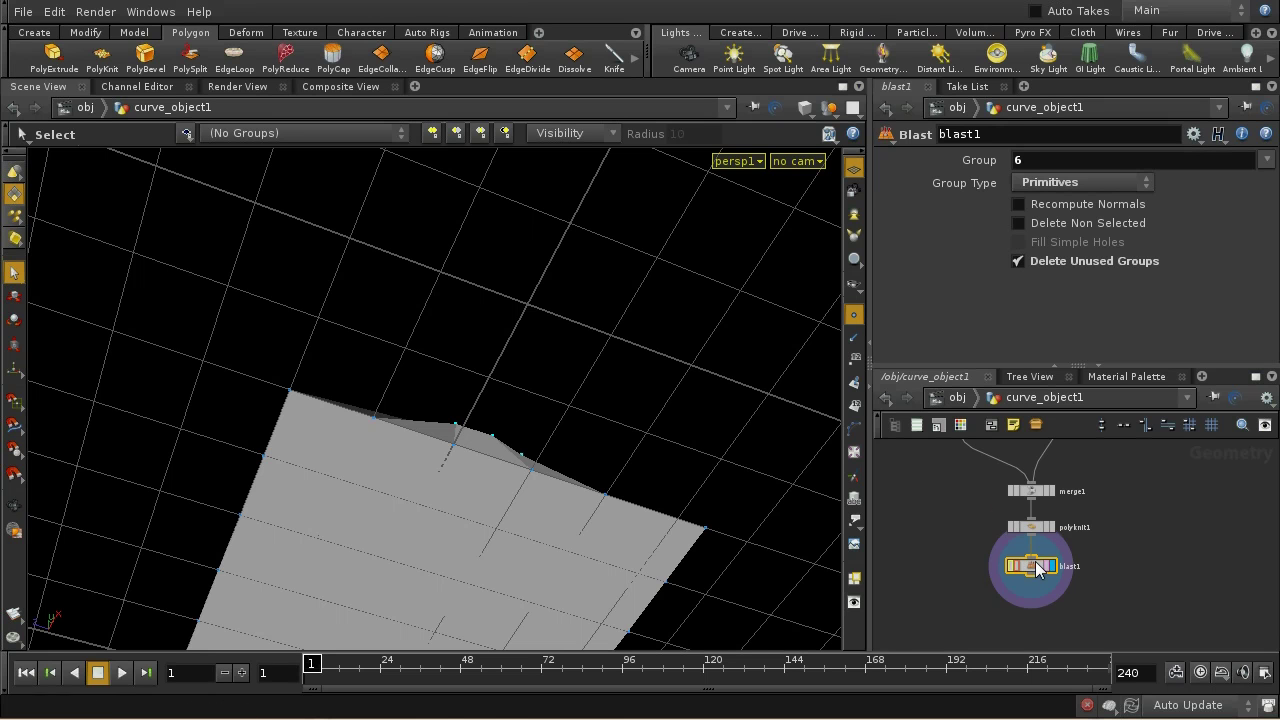
key(Delete)
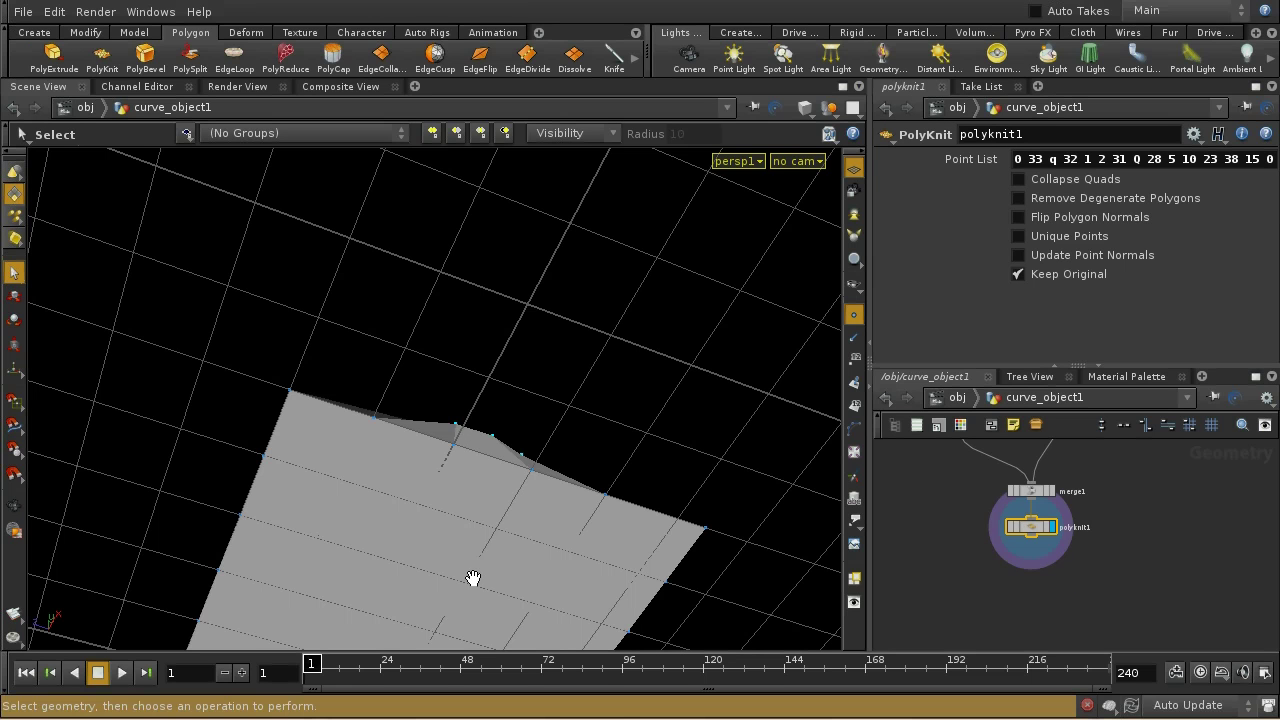
- Turn on face normals display in the viewport
key(Escape)
drag(473, 582, 437, 443)
key(s)
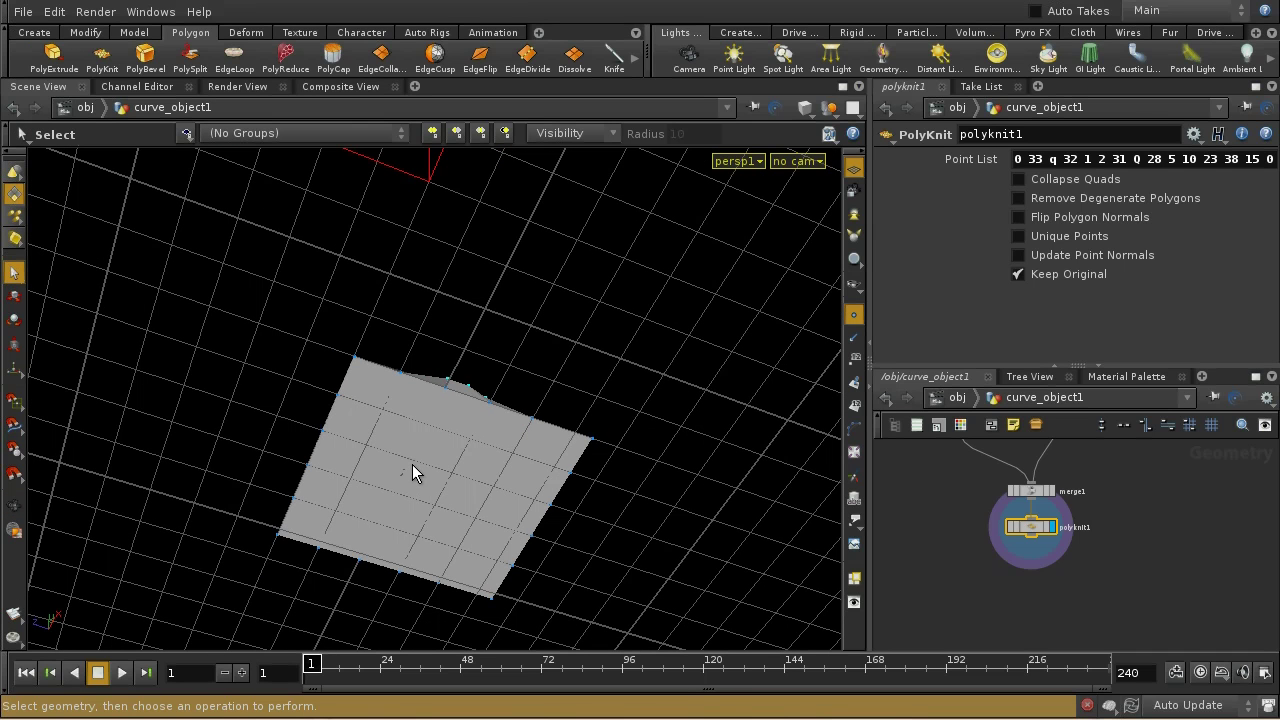
click(854, 384)
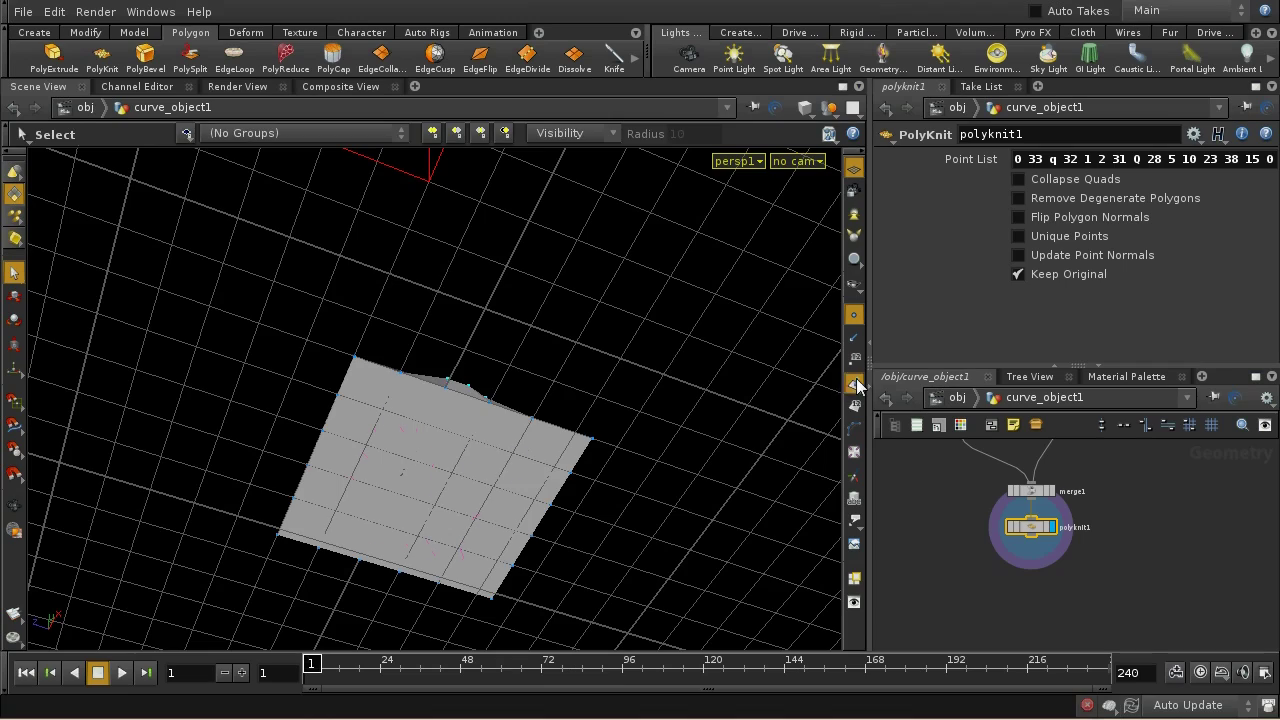
- Delete the selected faces, adding a Blast that removes primitive 1
key(Escape)
mouse_move(629, 509)
mouse_down()
mouse_move(643, 591)
mouse_move(631, 608)
mouse_move(624, 515)
mouse_up()
key(s)
key(Escape)
drag(680, 466, 675, 518)
key(s)
key(Delete)
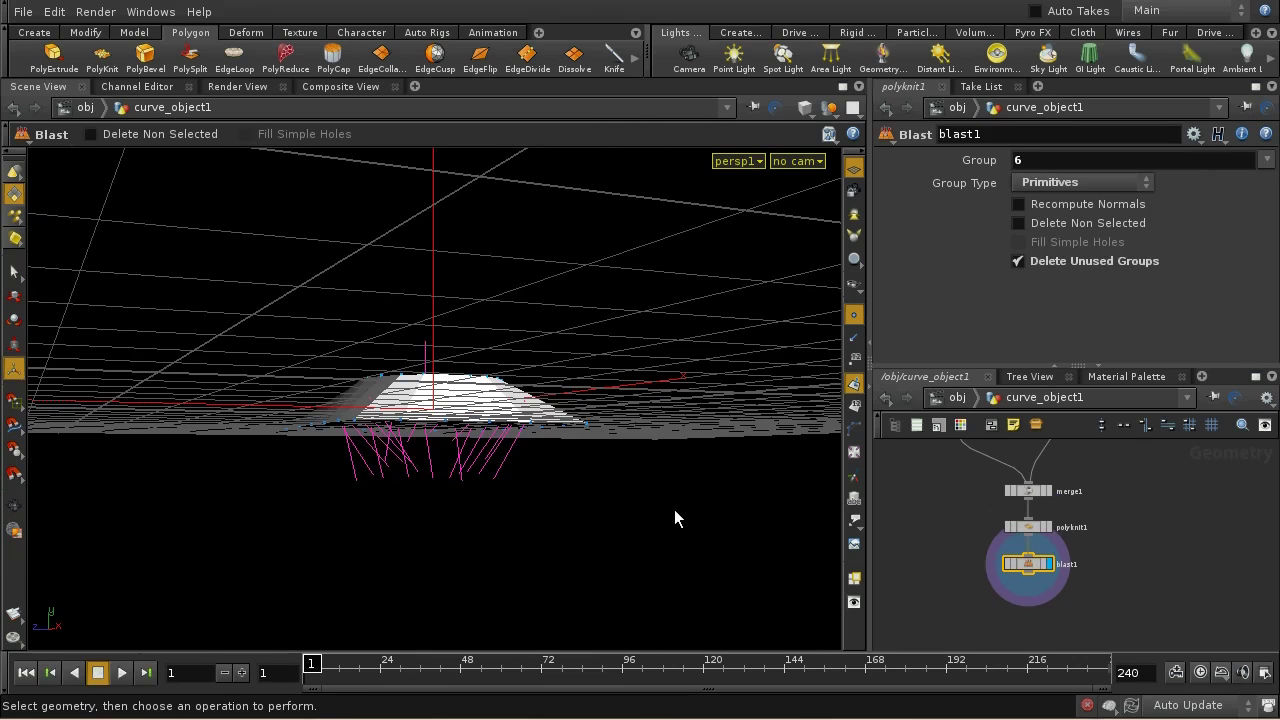
- Delete the circular centre face with blast2, which removes primitive 0
key(Escape)
drag(663, 354, 634, 591)
key(Return)
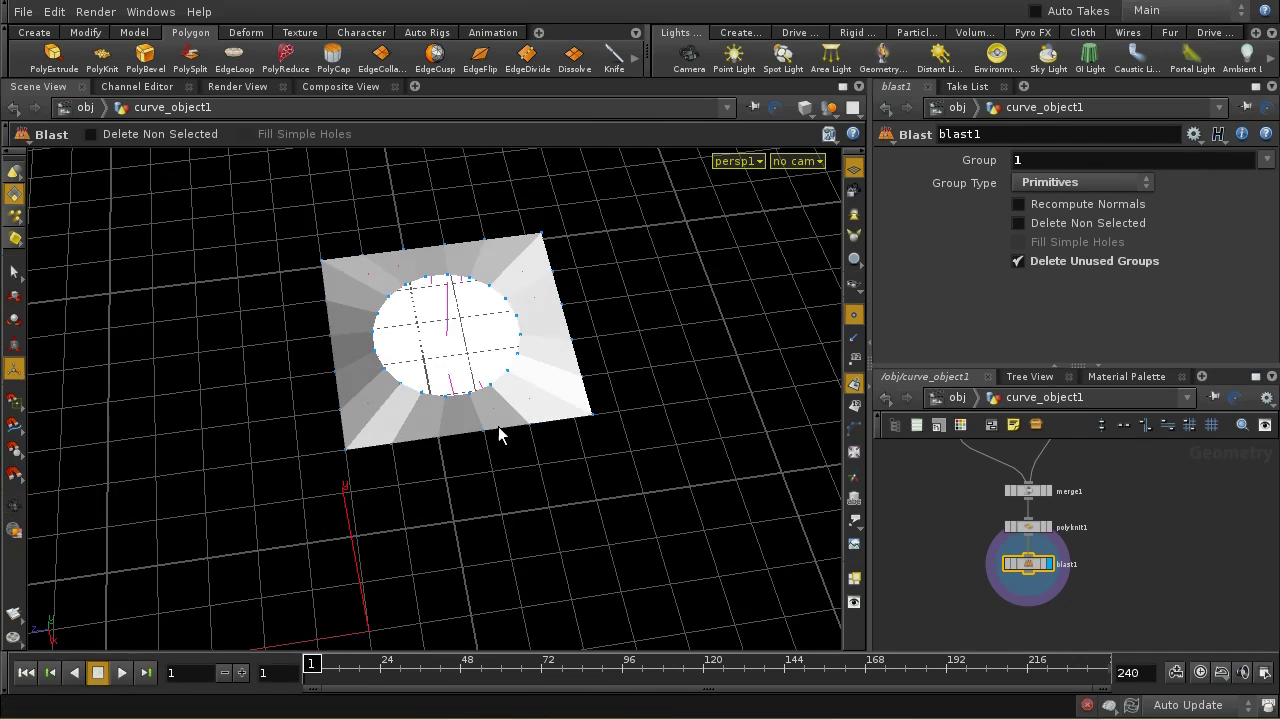
click(455, 335)
key(Delete)
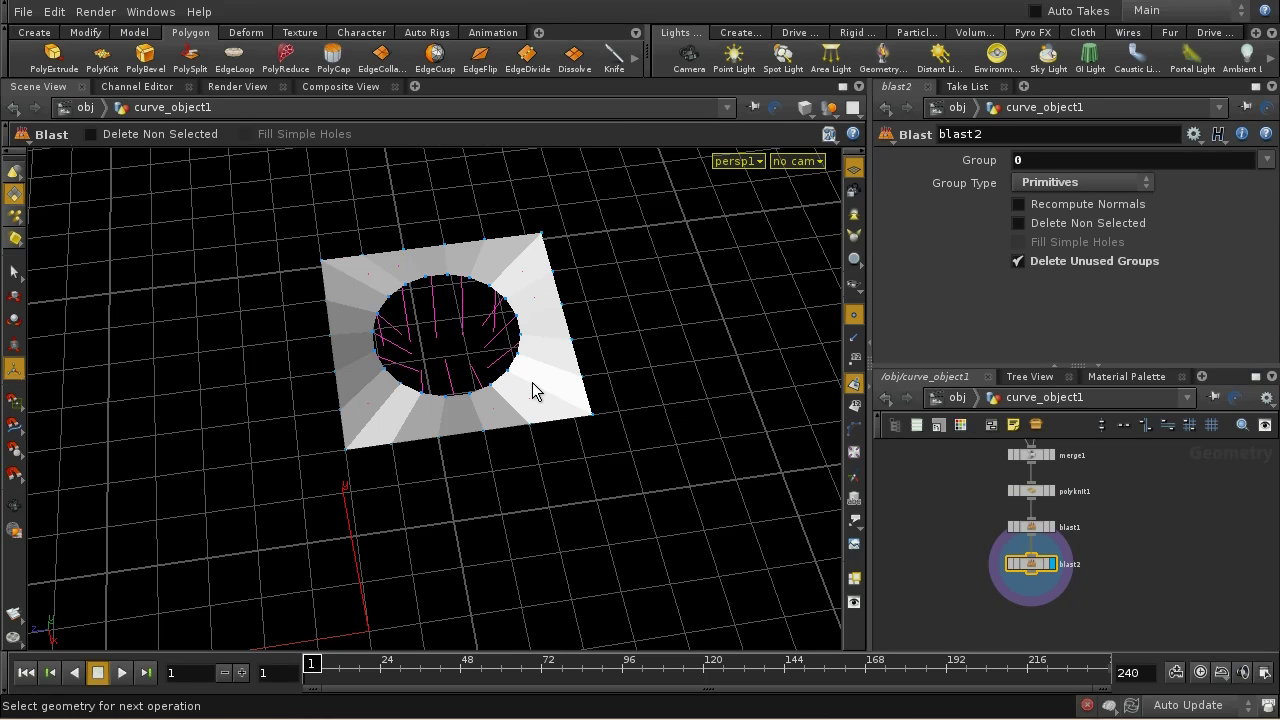
key(Escape)
drag(535, 436, 590, 228)
key(Return)
middle_drag(1176, 503, 1127, 591)
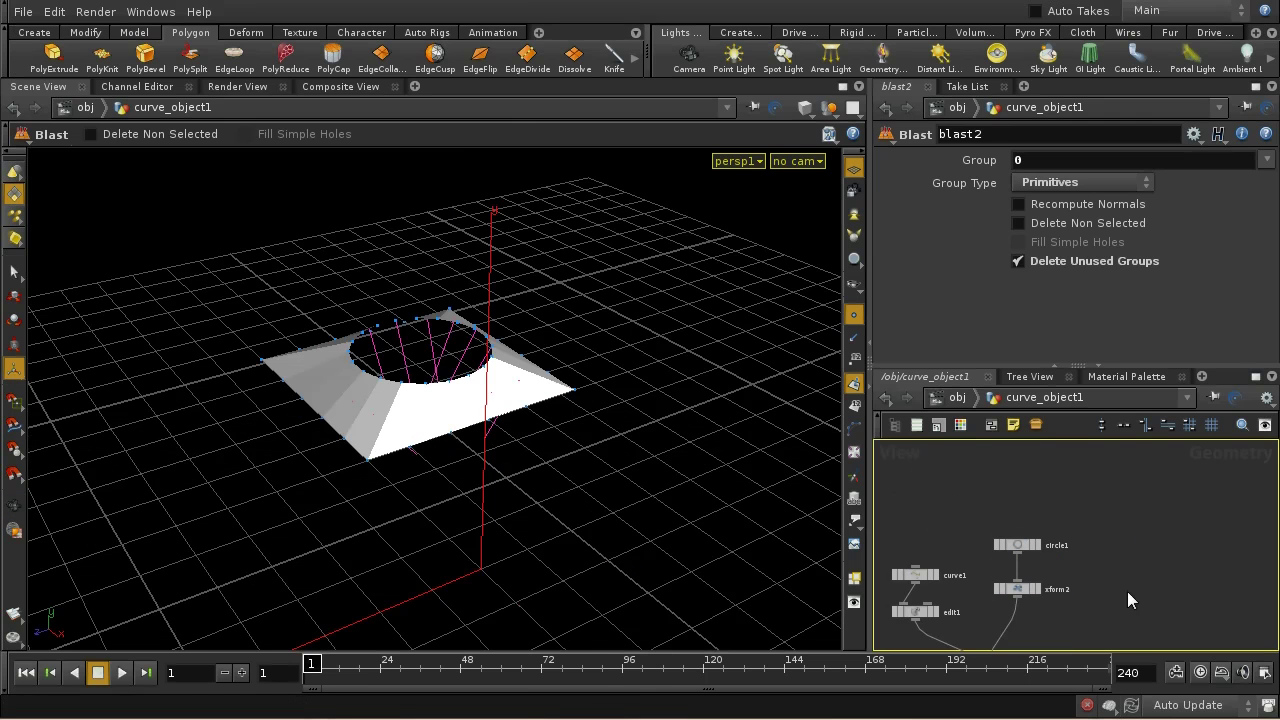
- Set circle1's Center Y to 0 so the plate lies flat
click(1030, 545)
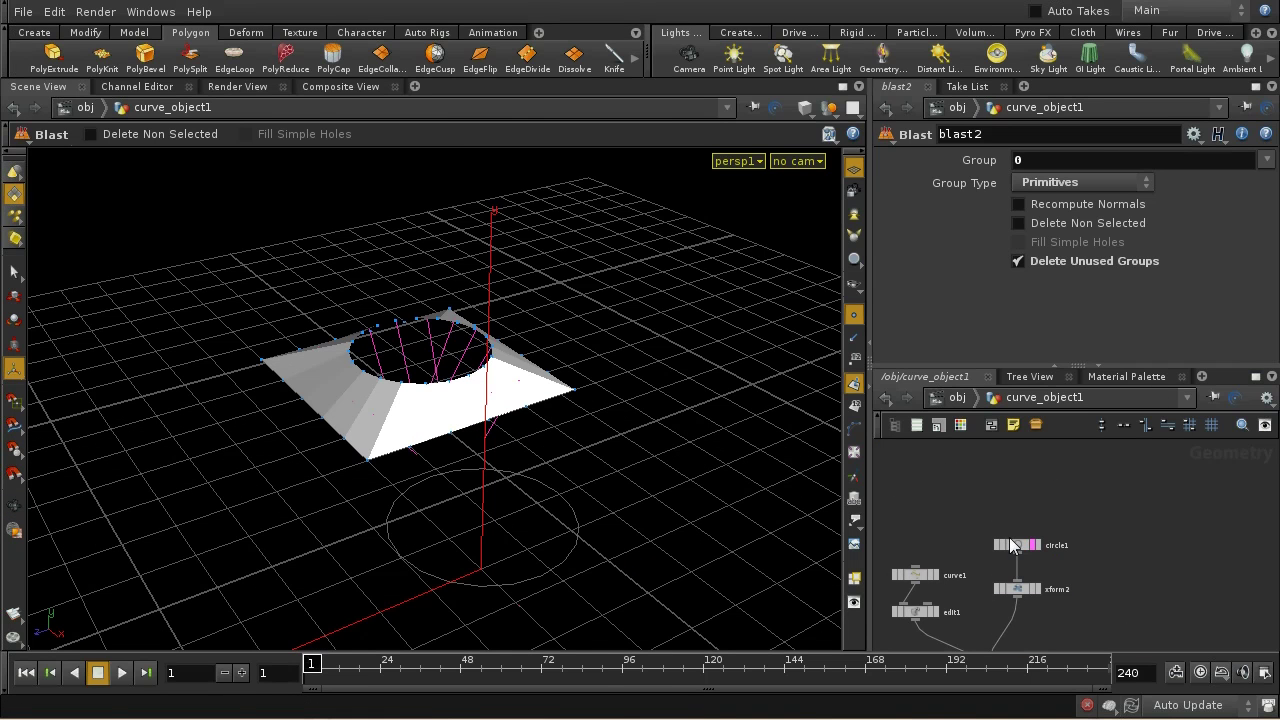
click(1016, 545)
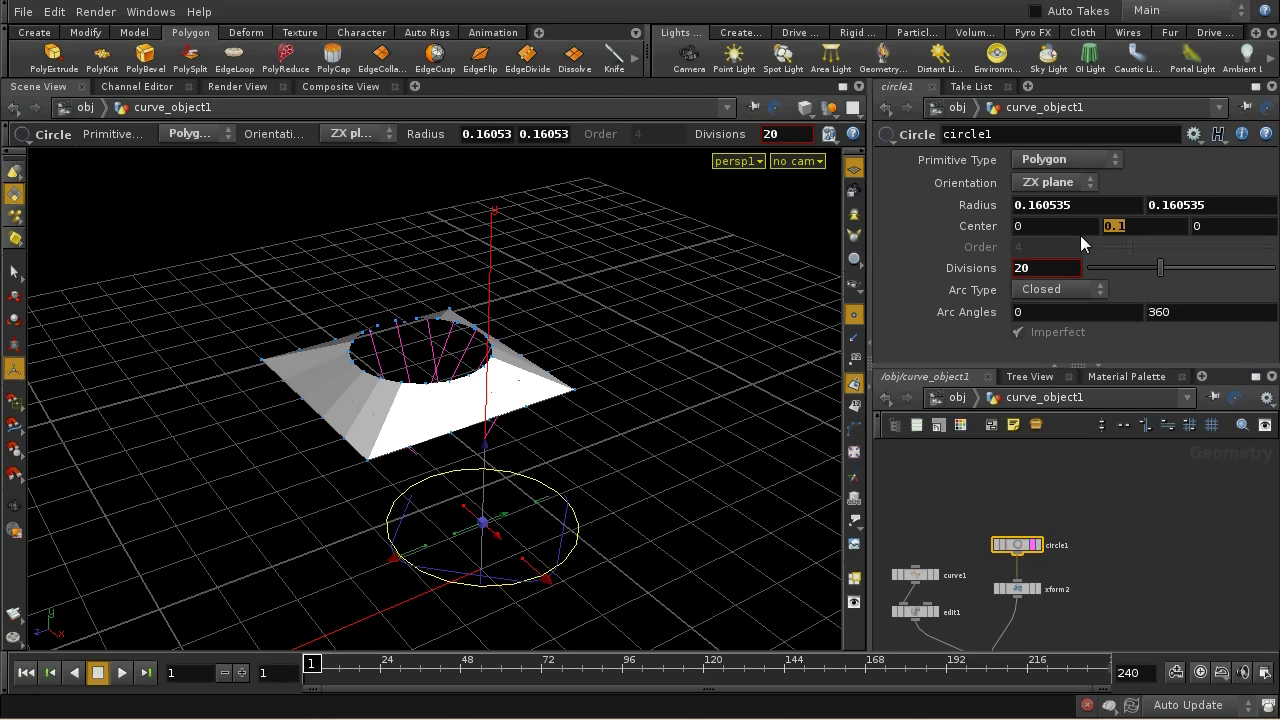
text(0)
key(Return)
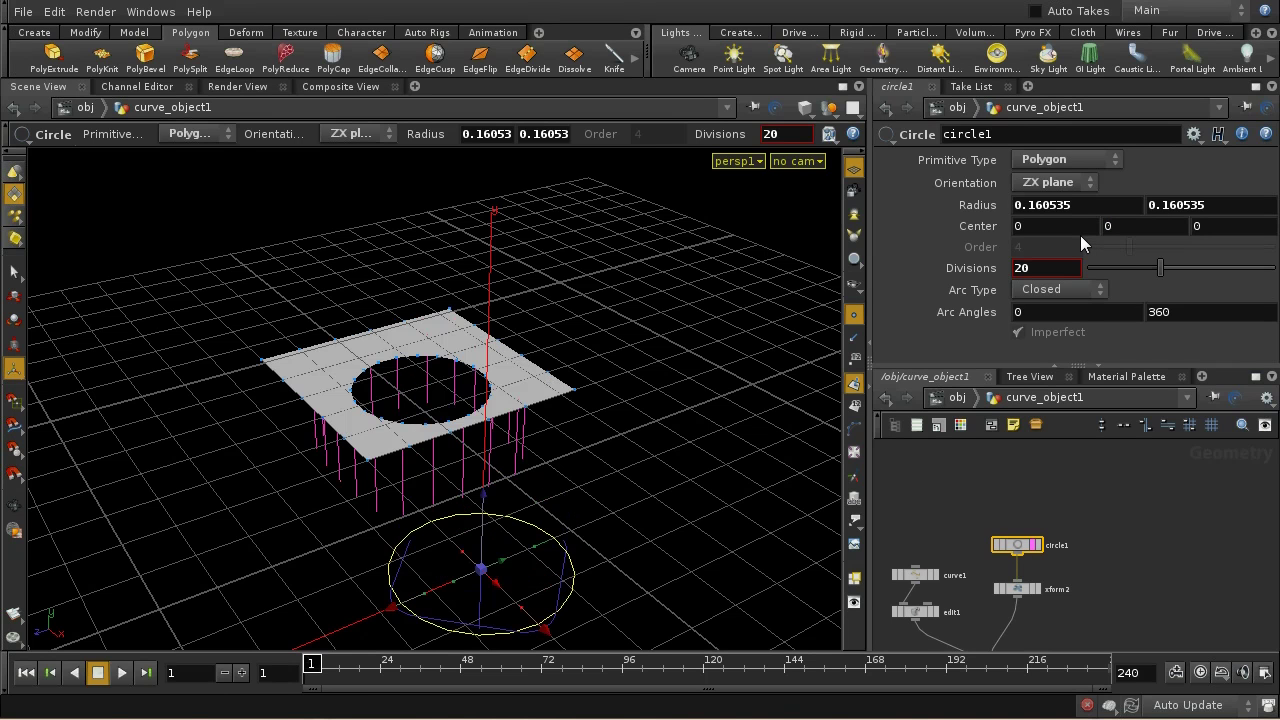
- Reframe the viewport and network, then bring up the Tab node search
key(Escape)
mouse_move(657, 491)
mouse_down()
mouse_move(645, 462)
mouse_move(649, 343)
mouse_move(643, 494)
mouse_up()
mouse_move(609, 370)
right_down()
mouse_move(597, 449)
mouse_move(609, 363)
right_up()
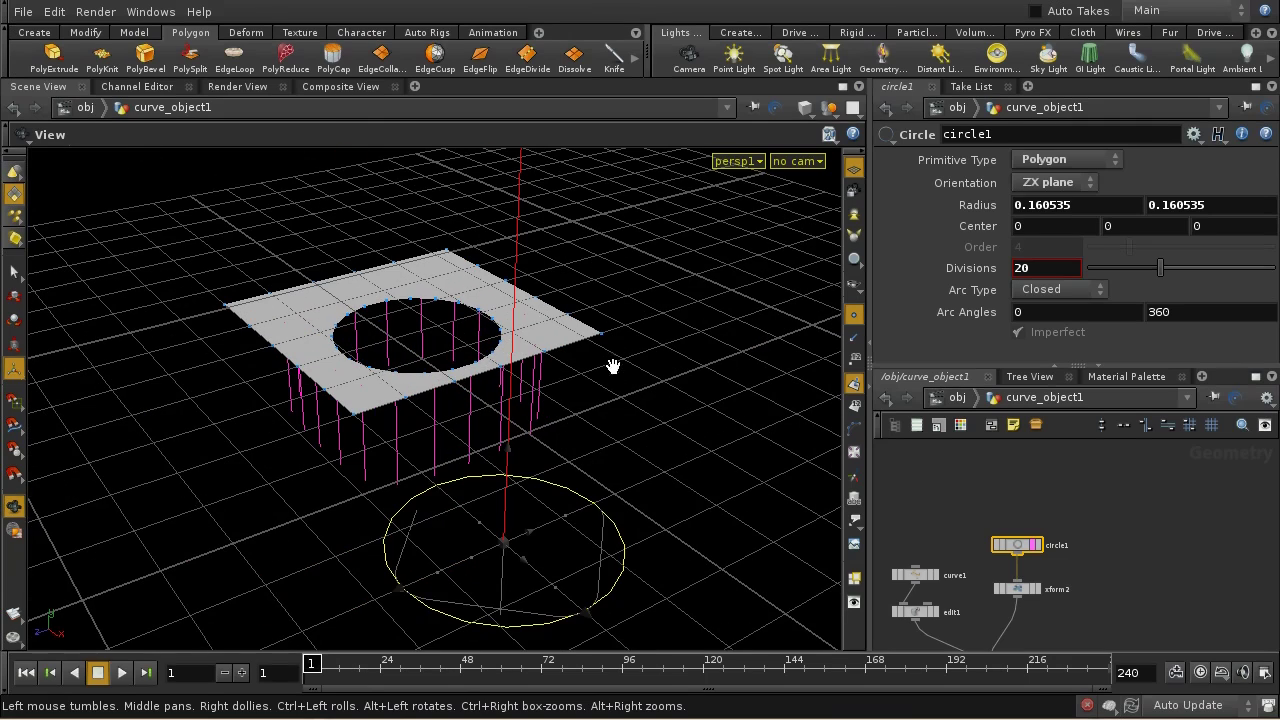
key(Return)
middle_drag(1181, 506, 1122, 421)
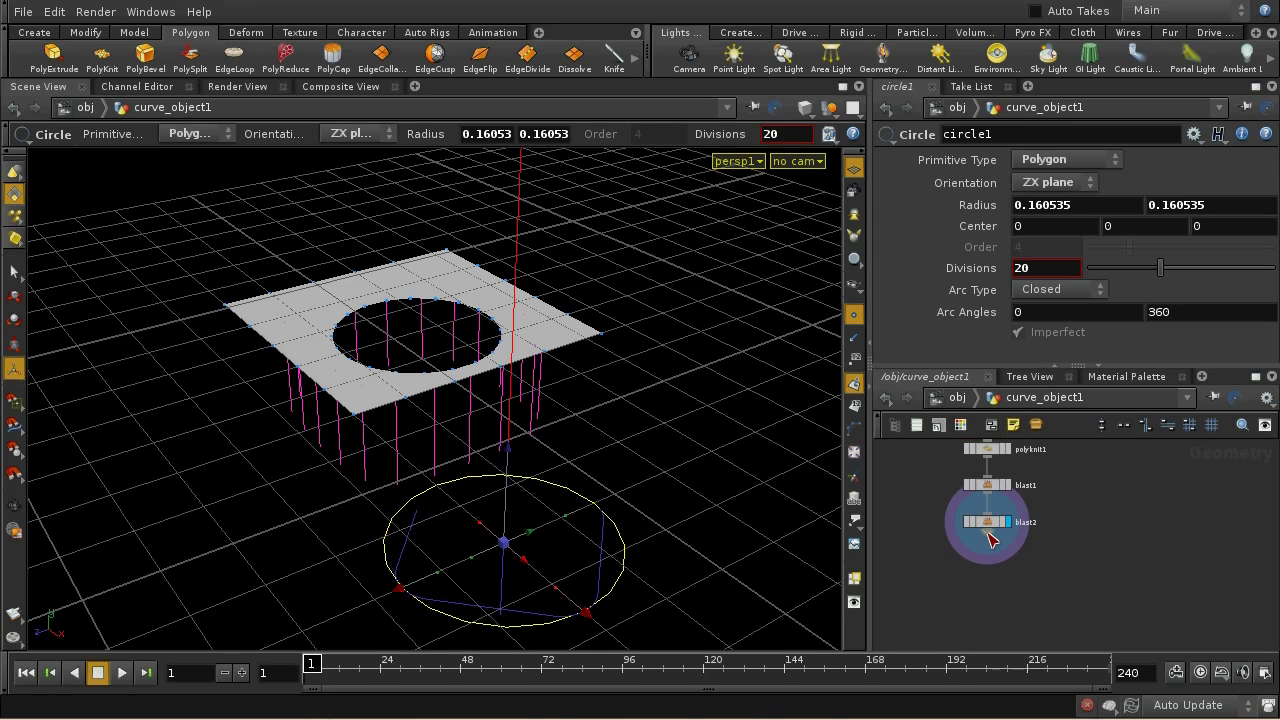
key(Tab)
- Add a Reverse node under blast2 and make it the displayed node
text(Reverse)
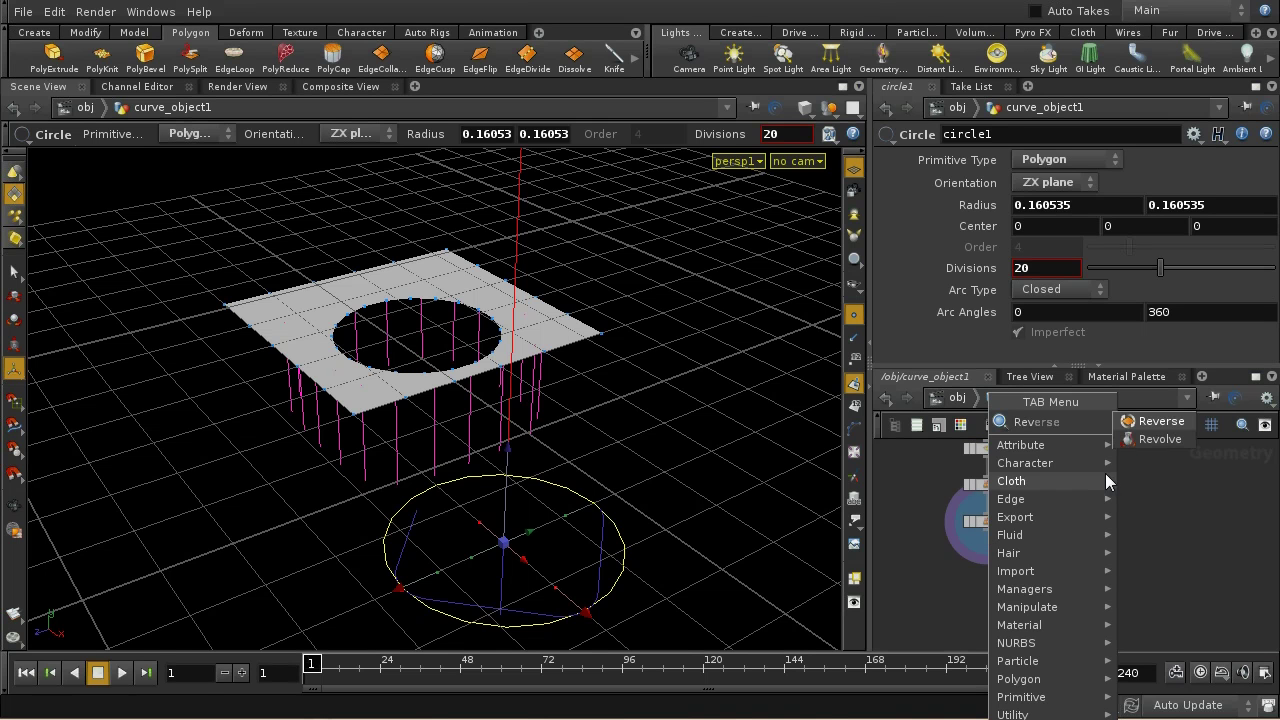
click(1145, 421)
click(993, 568)
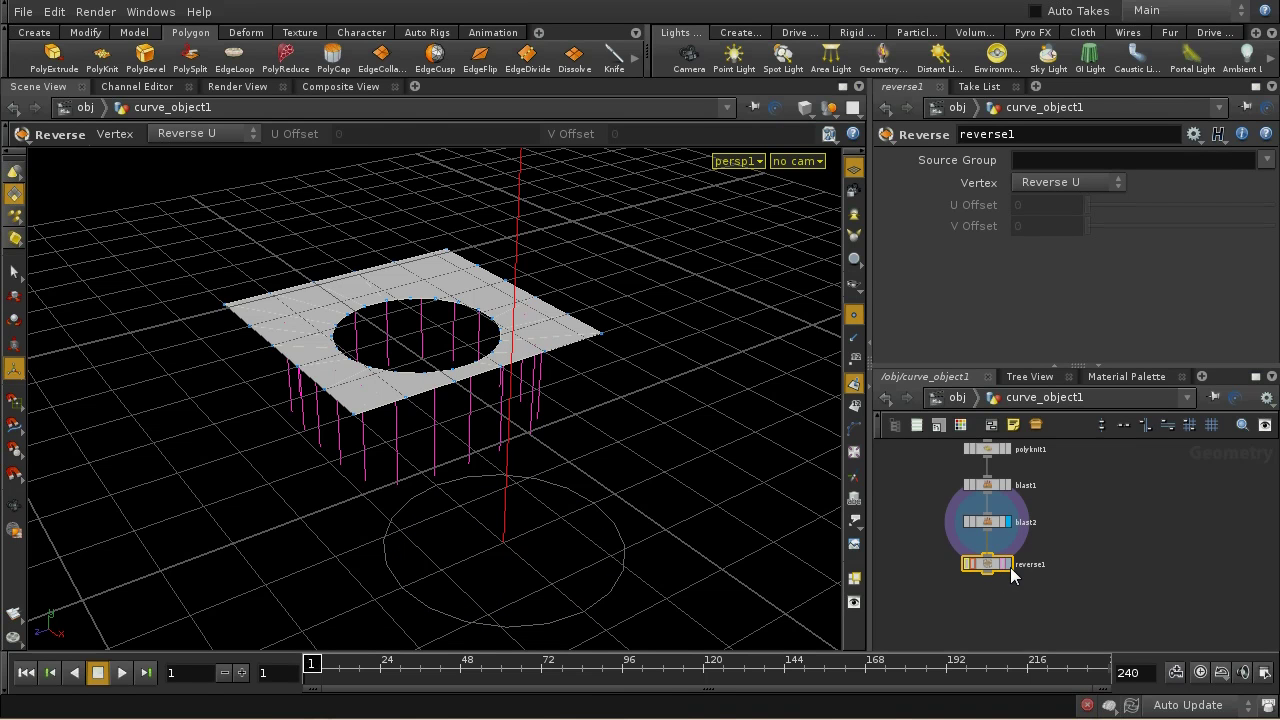
click(1008, 566)
key(Escape)
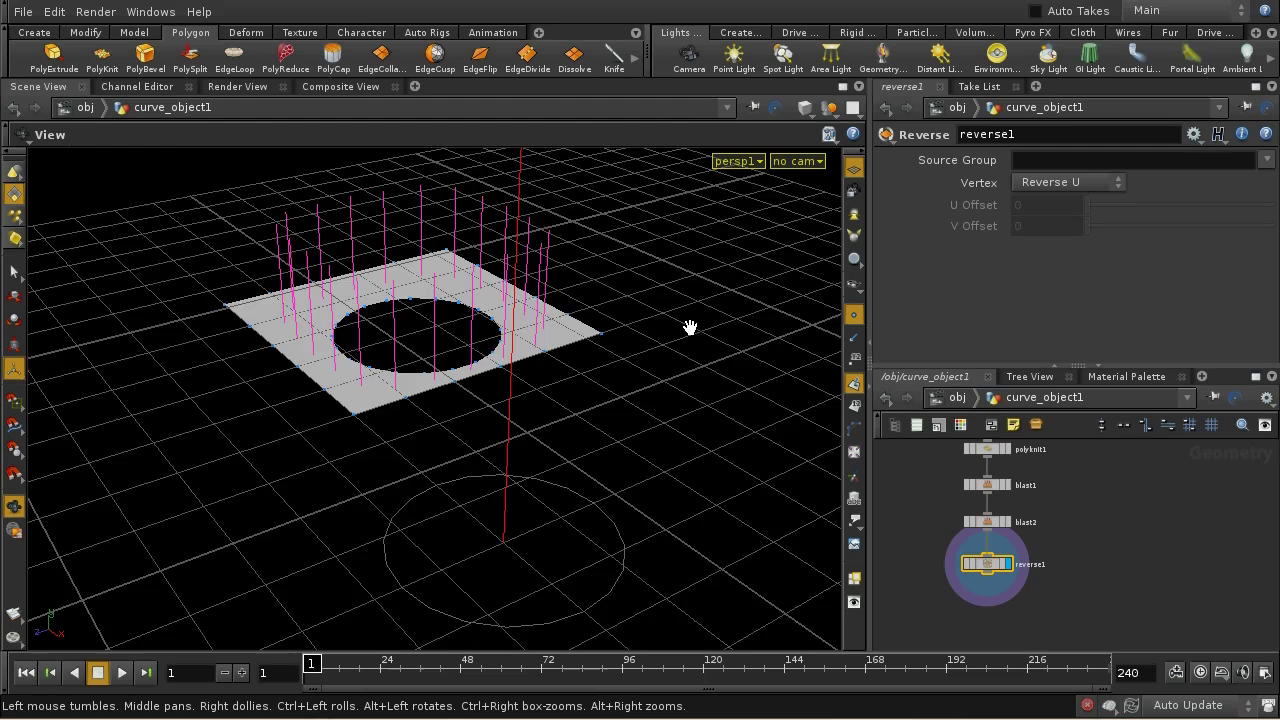
scroll(646, 429, up, 5)
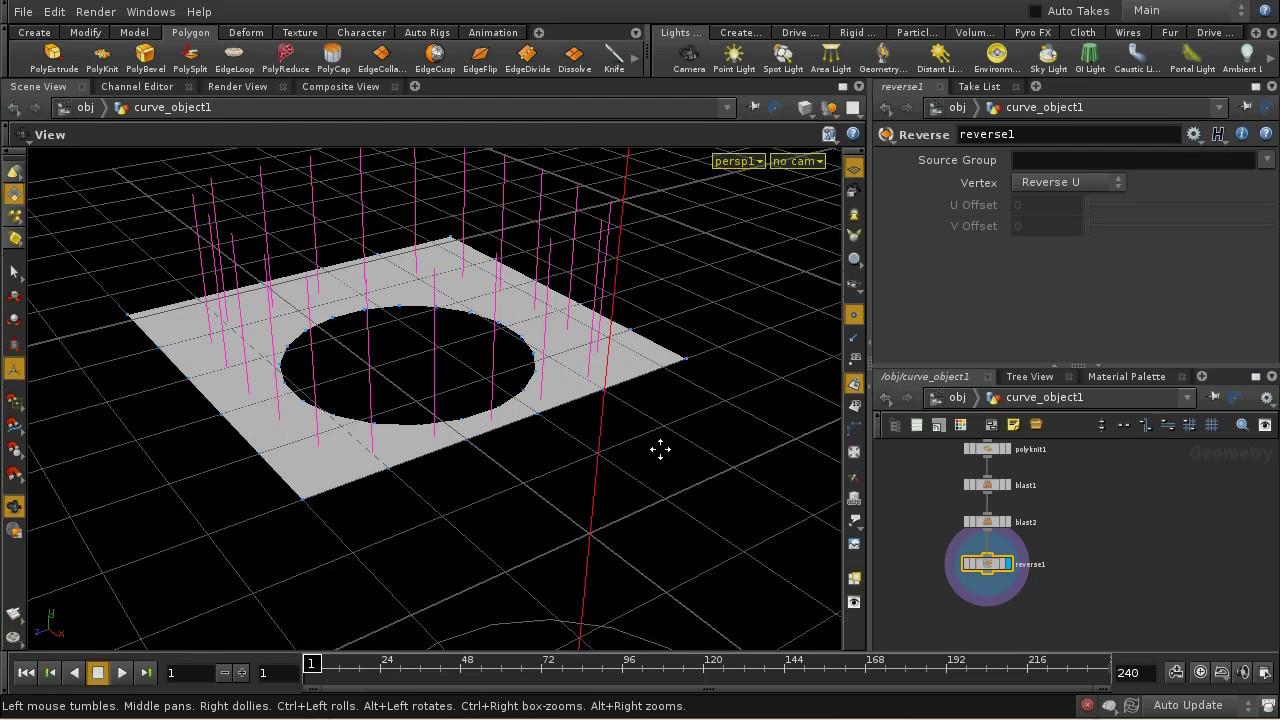
drag(660, 449, 571, 366)
key(Return)
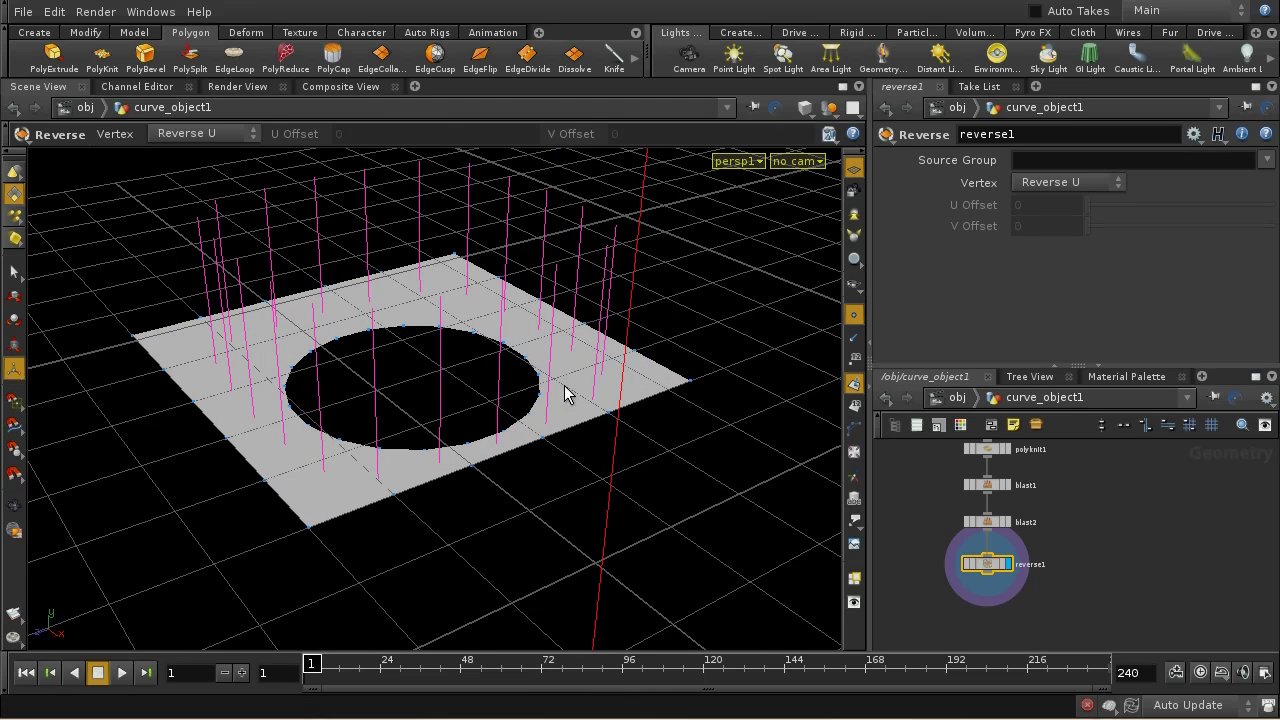
- Hide normals and split the viewer into perspective and right views
click(853, 383)
drag(526, 371, 554, 443)
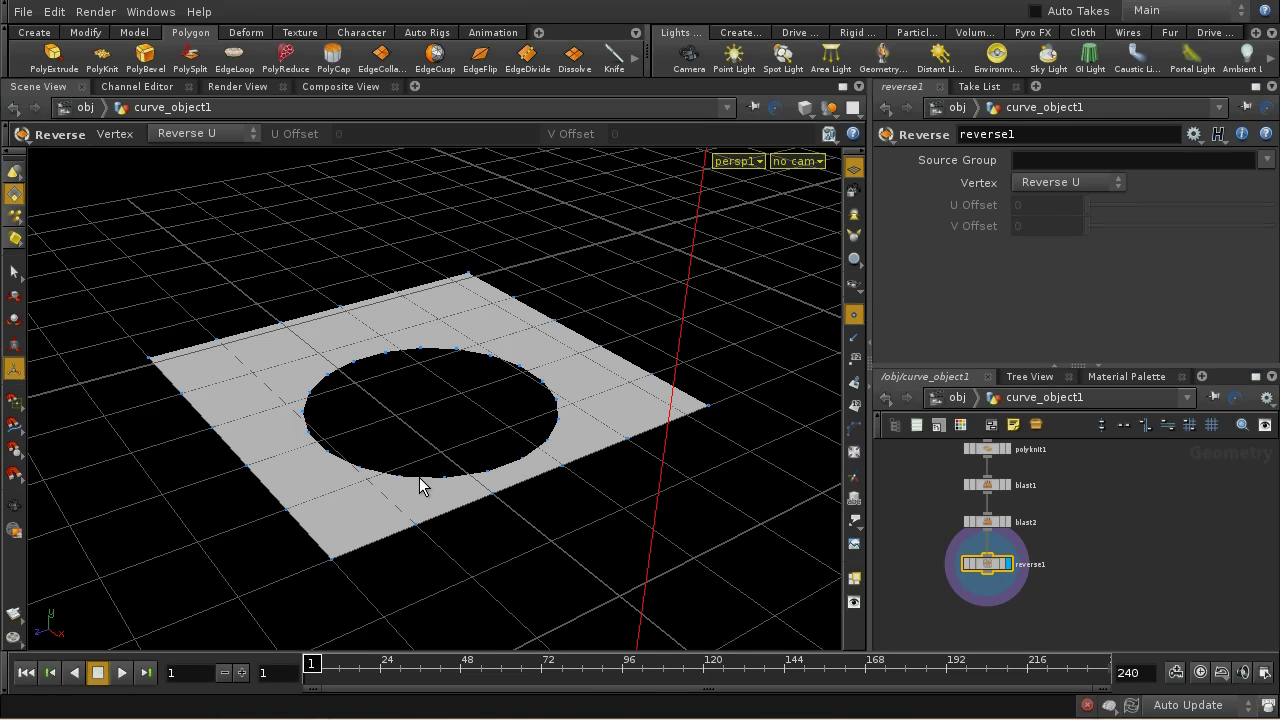
key(space)
key(ctrl+3)
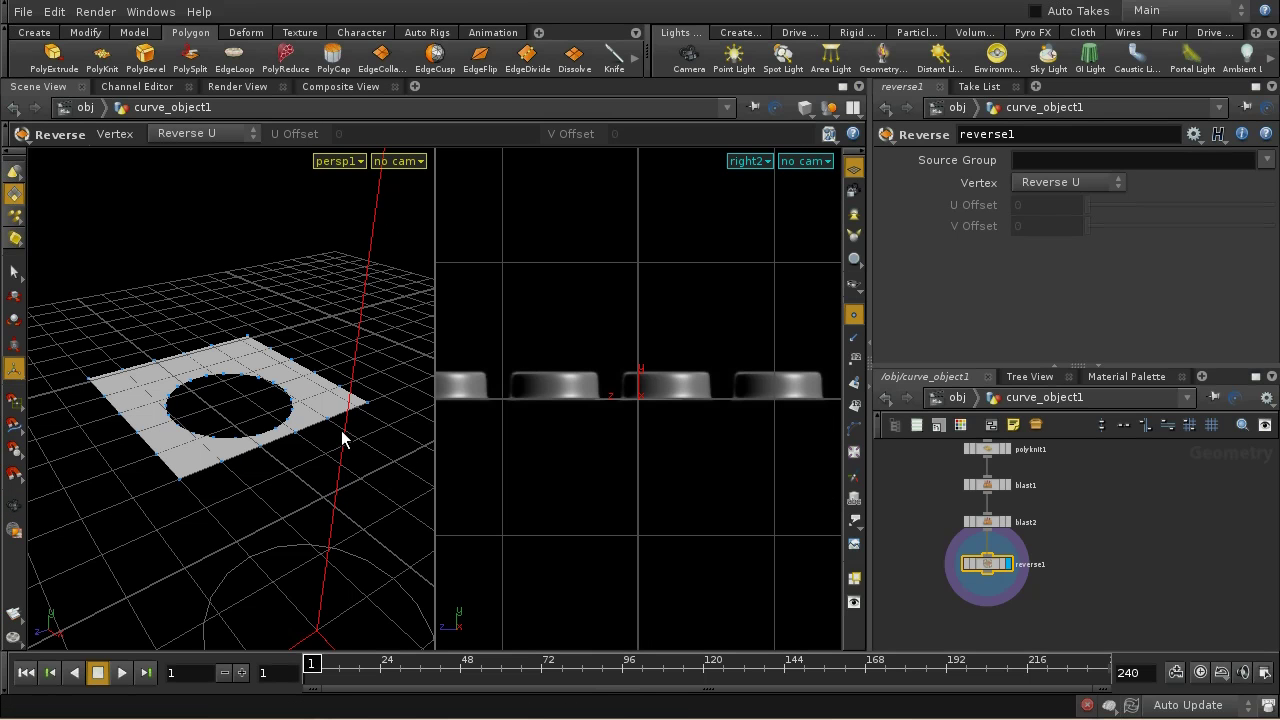
key(space)
right_drag(306, 514, 294, 306)
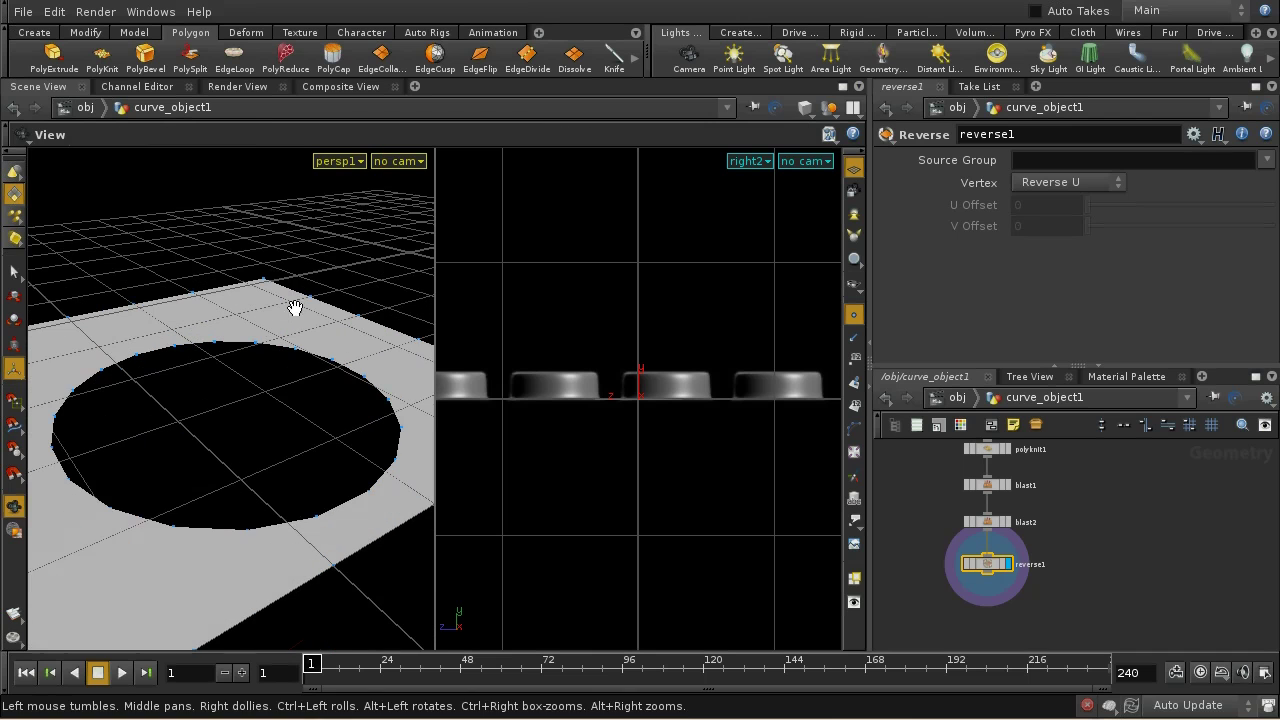
- Select the hole's rim edge loop and PolyExtrude it upward about 0.088 units
key(s)
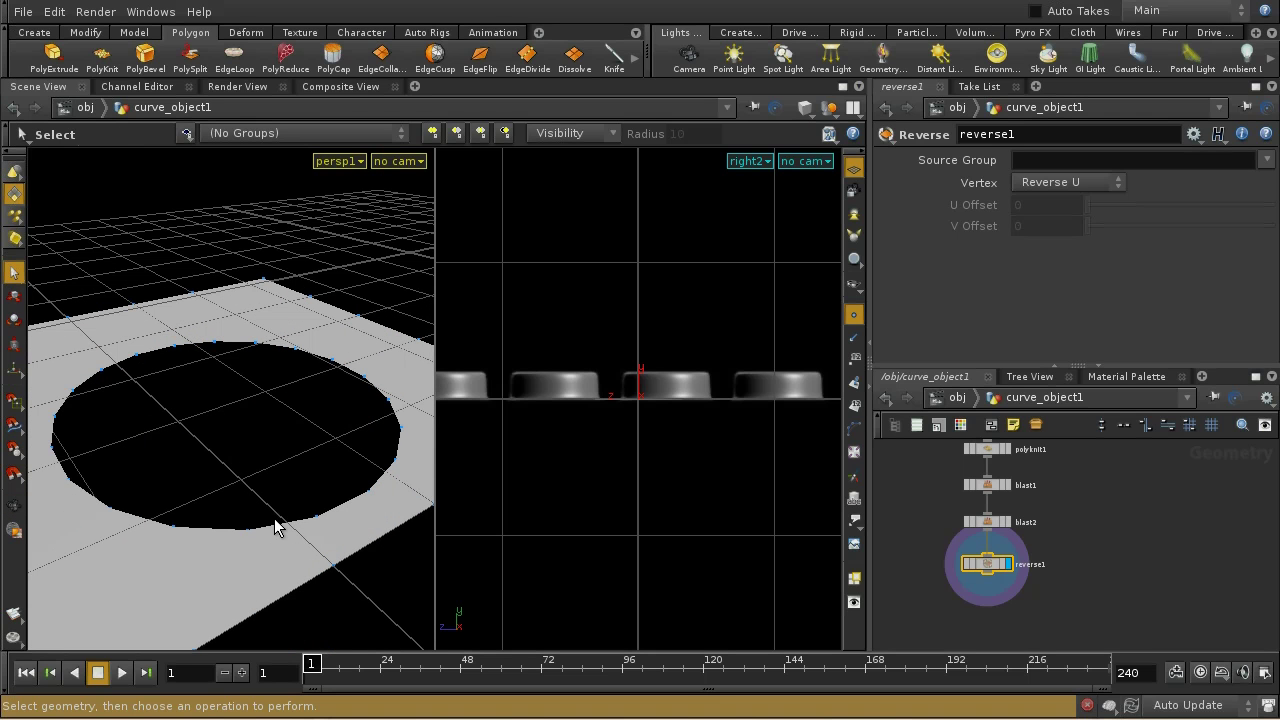
click(276, 528)
click(276, 528)
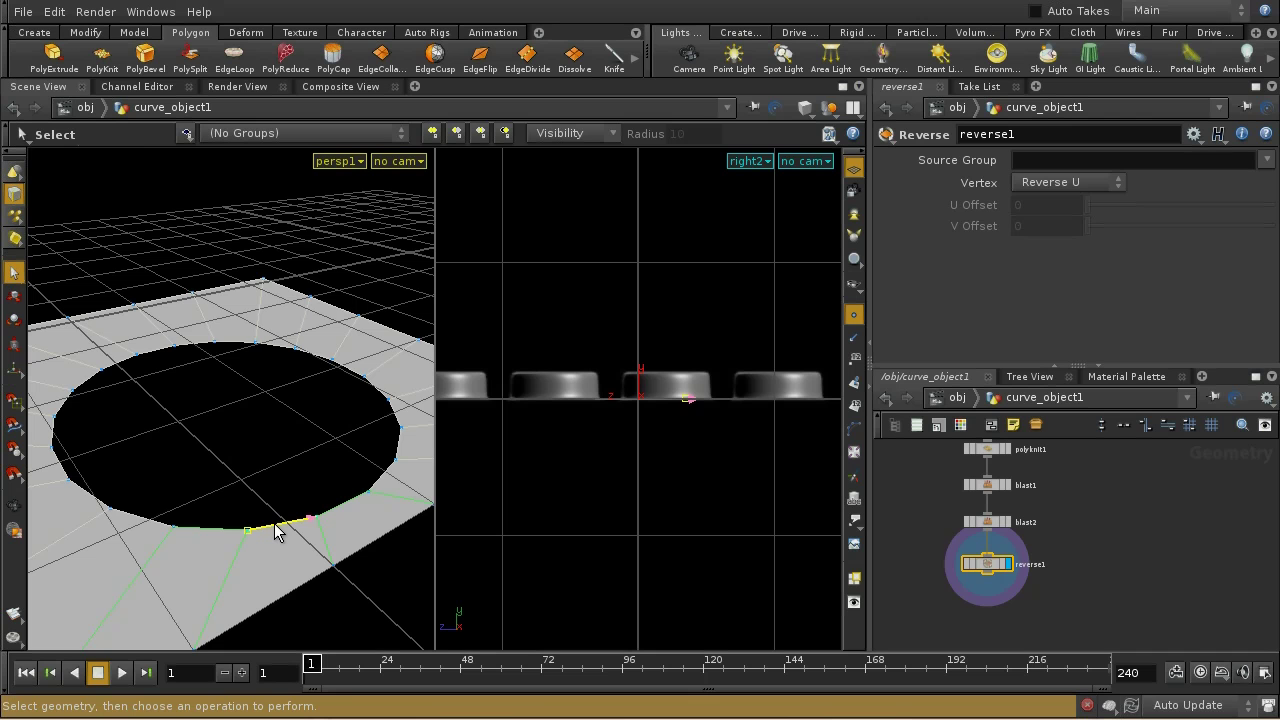
double_click(276, 528)
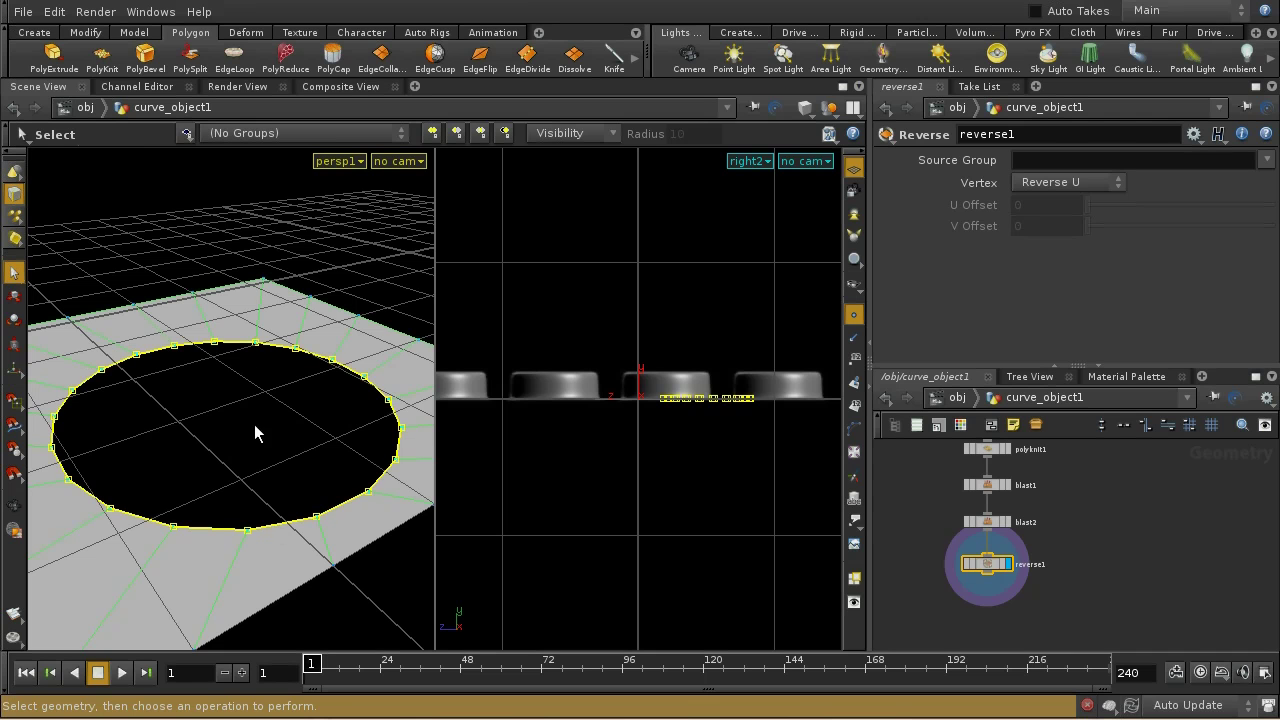
click(54, 58)
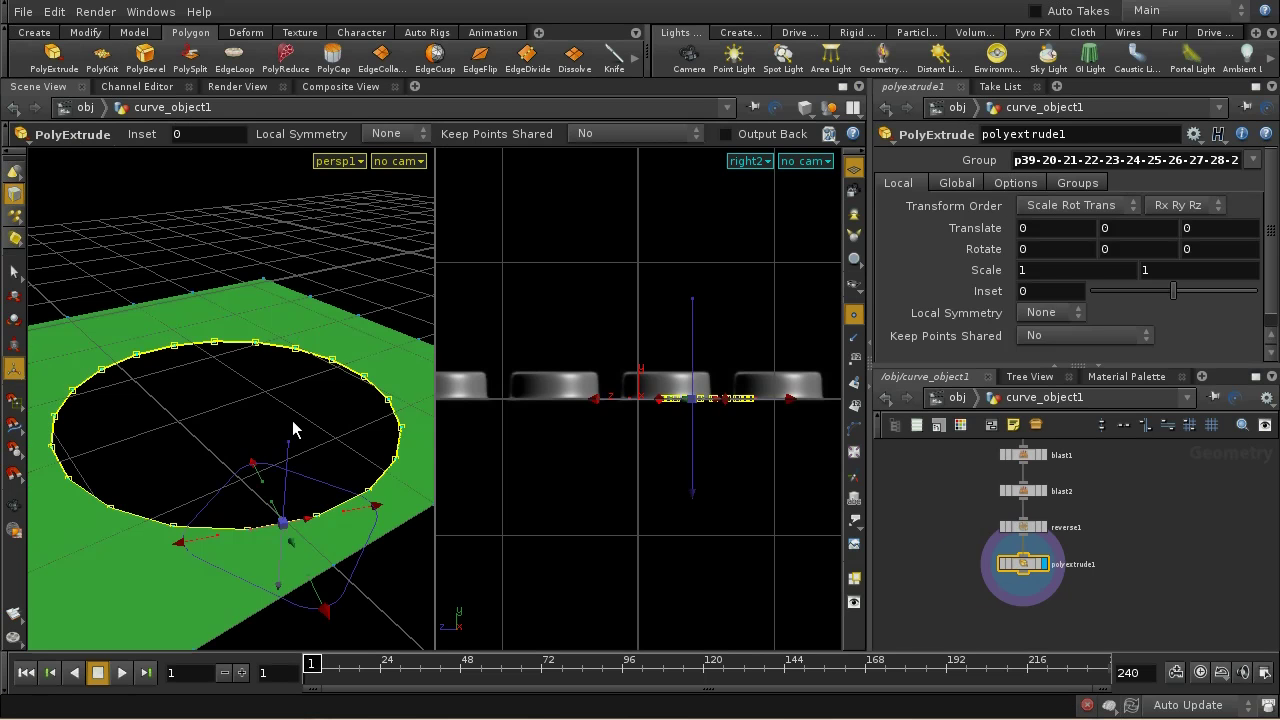
drag(283, 449, 289, 306)
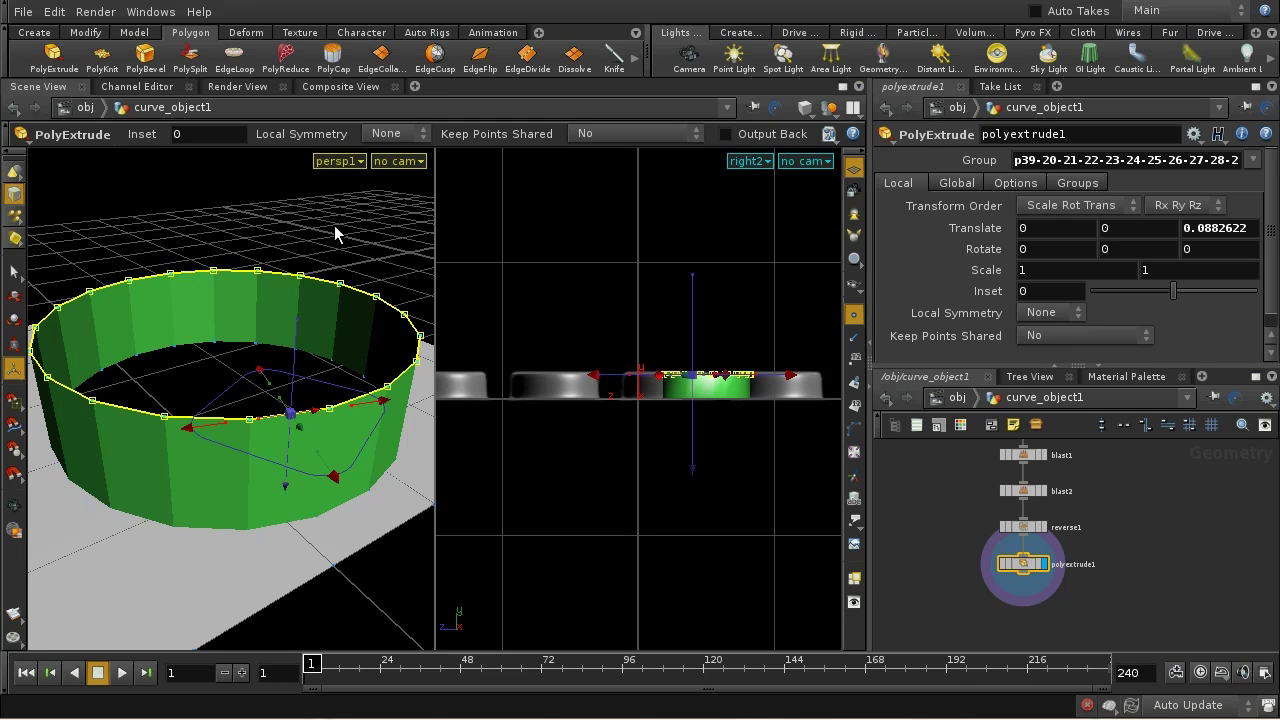
- Maximise the perspective view with Space+B and tilt down onto the ring
key(s)
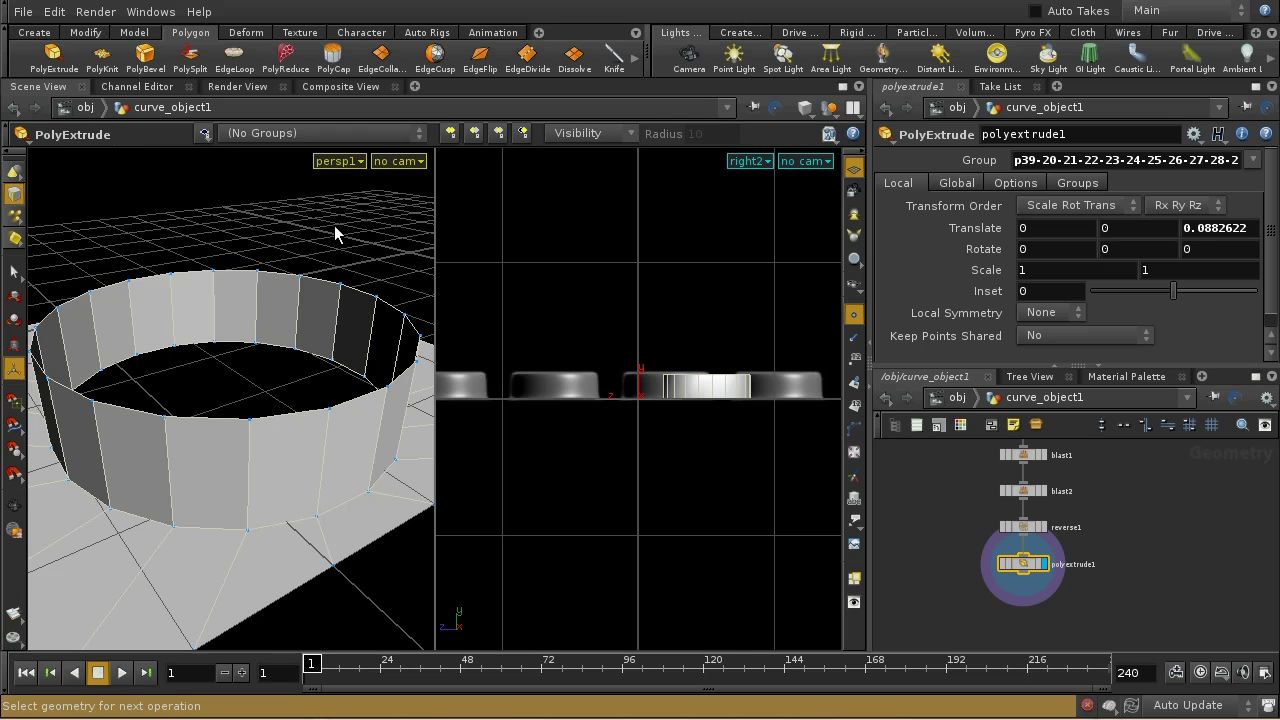
key(space+b)
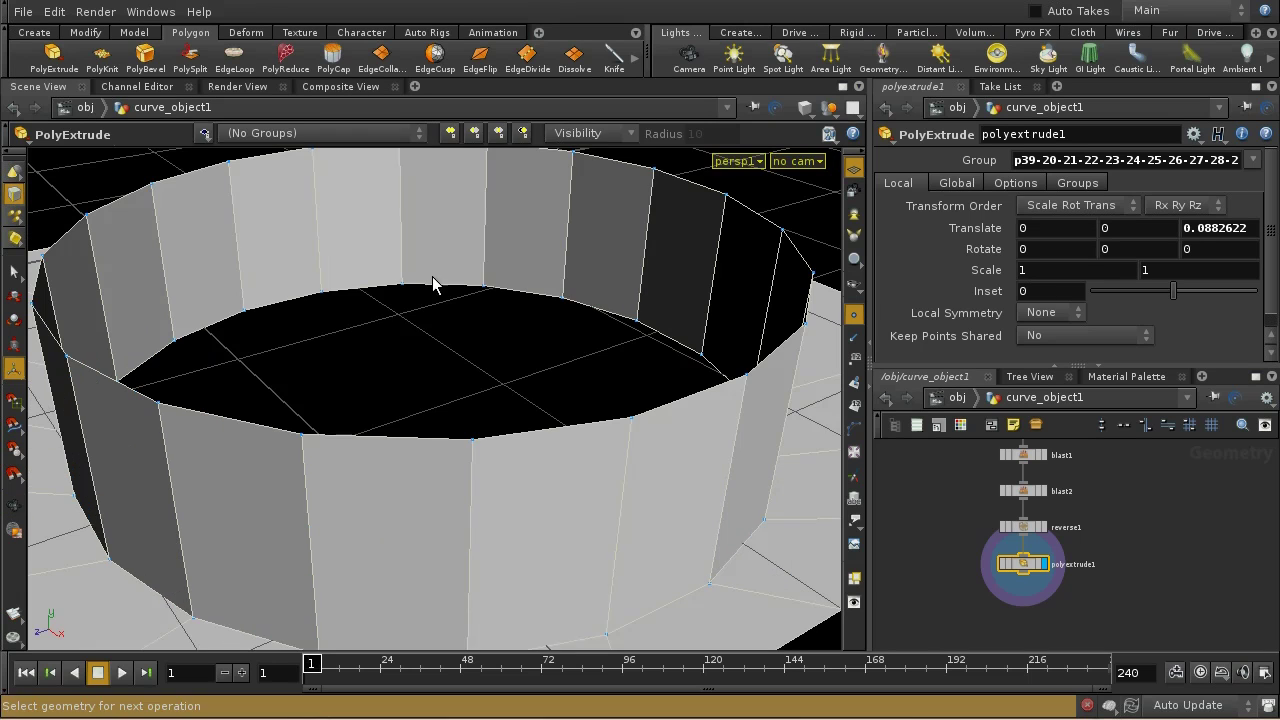
drag(433, 278, 410, 407)
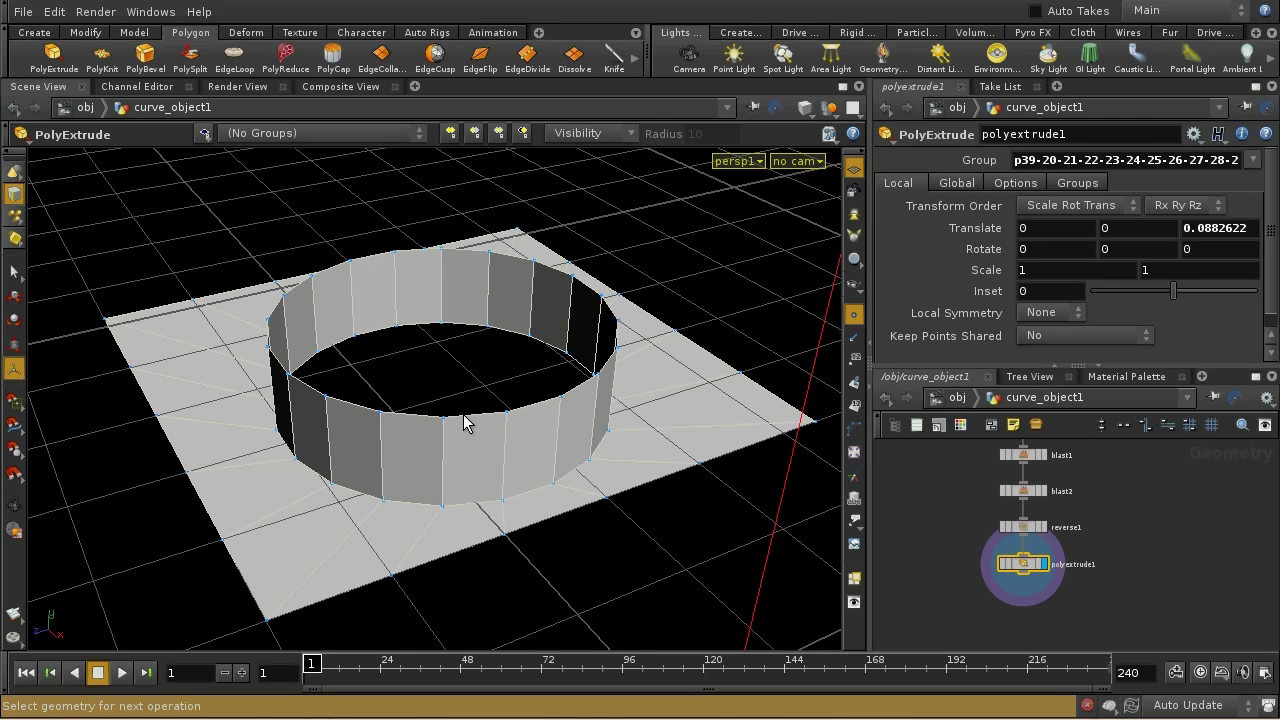
- Select the cylindrical wall's top edge loop
key(s)
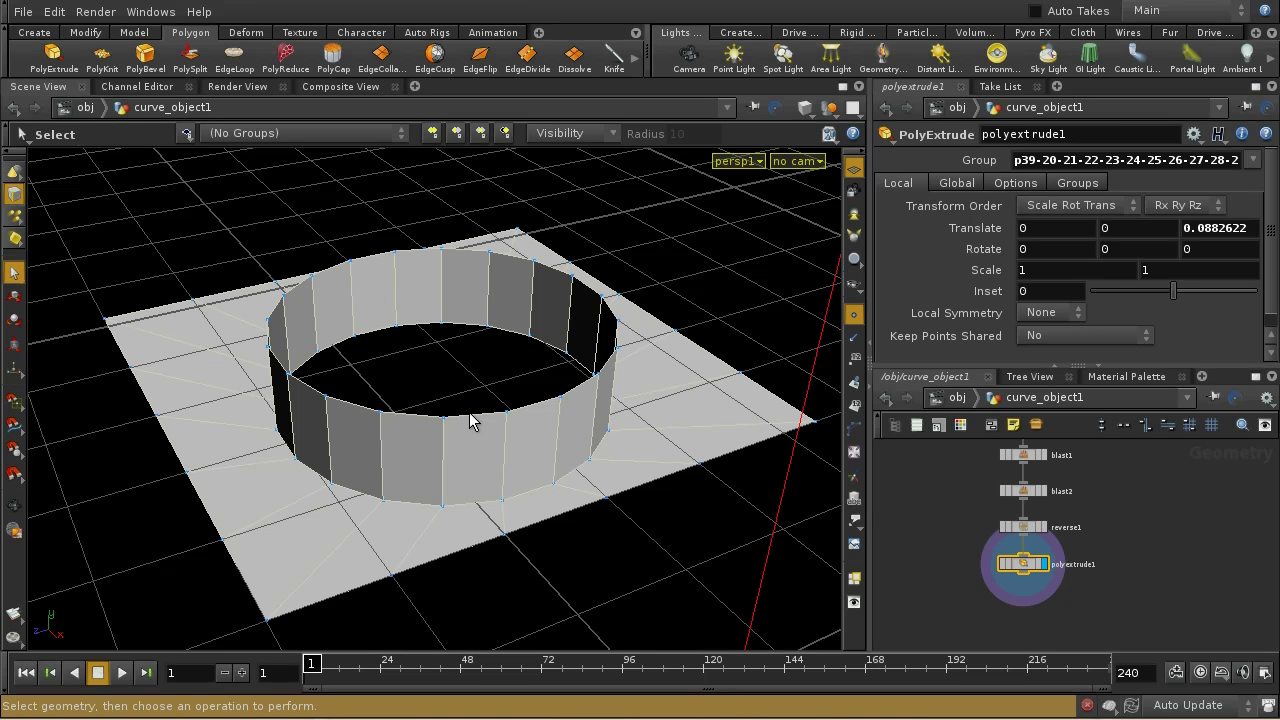
drag(469, 397, 487, 435)
key(space)
key(space)
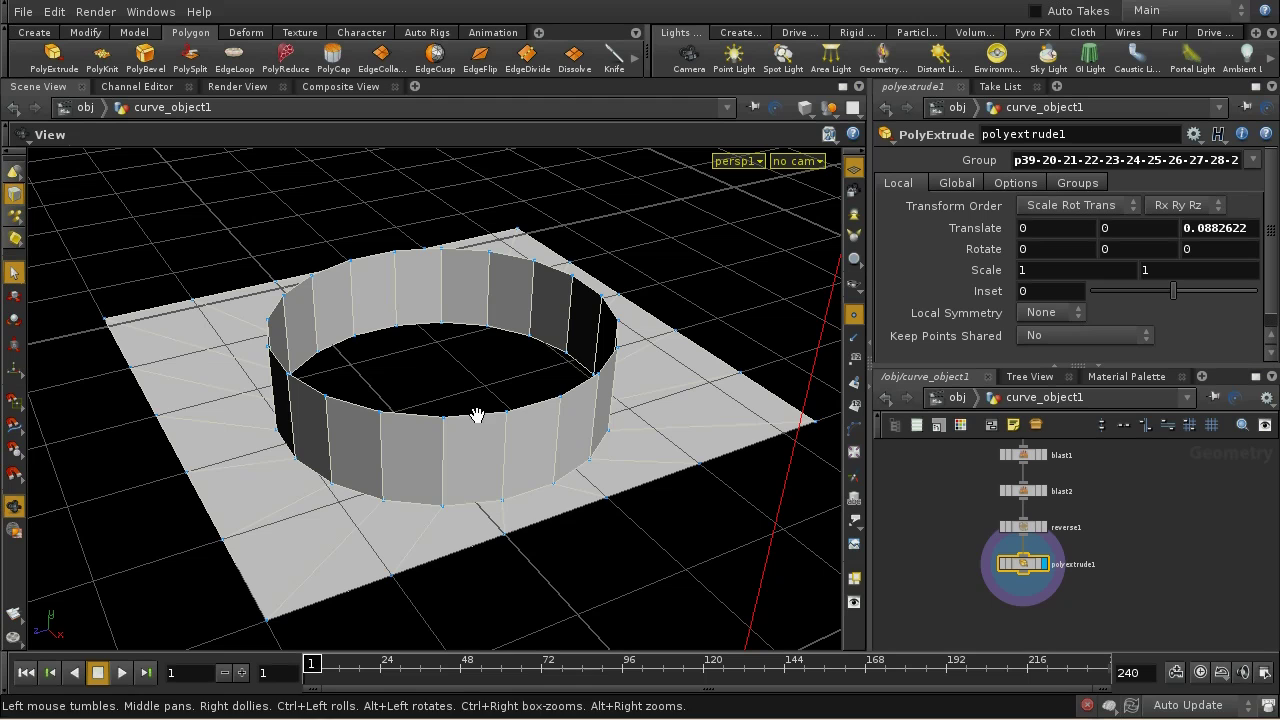
scroll(478, 397, up, 10)
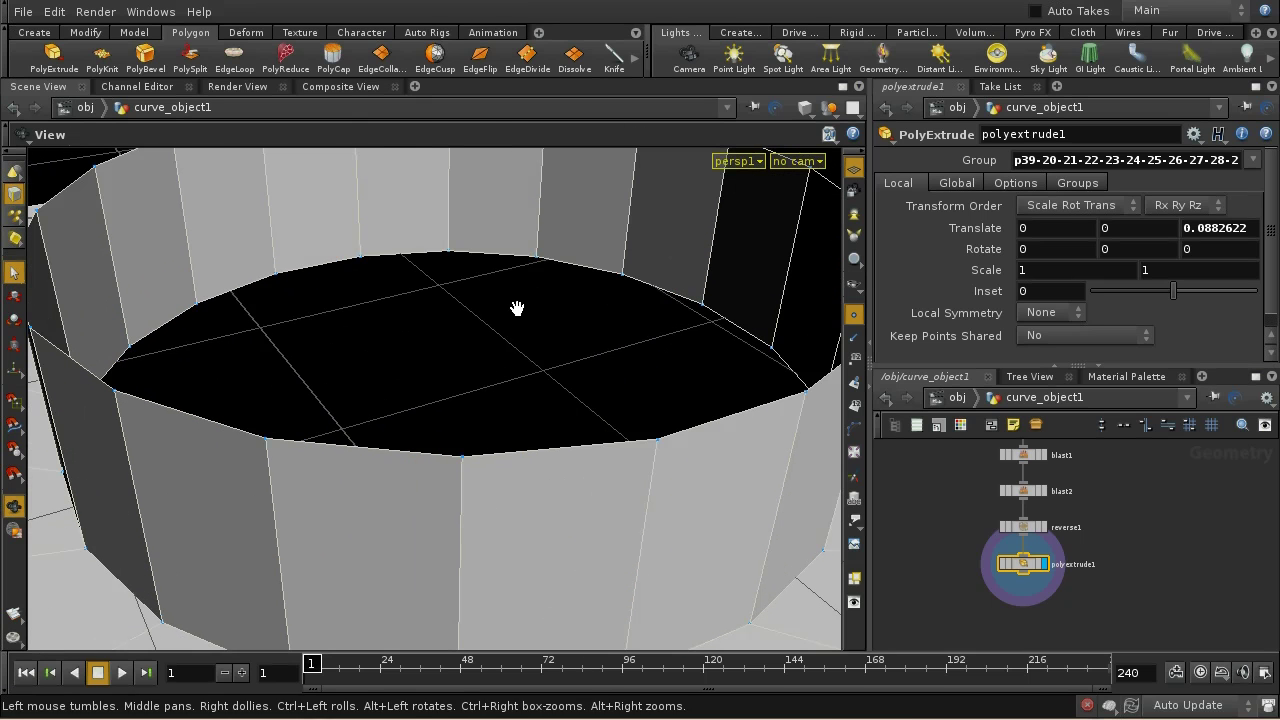
drag(510, 418, 563, 467)
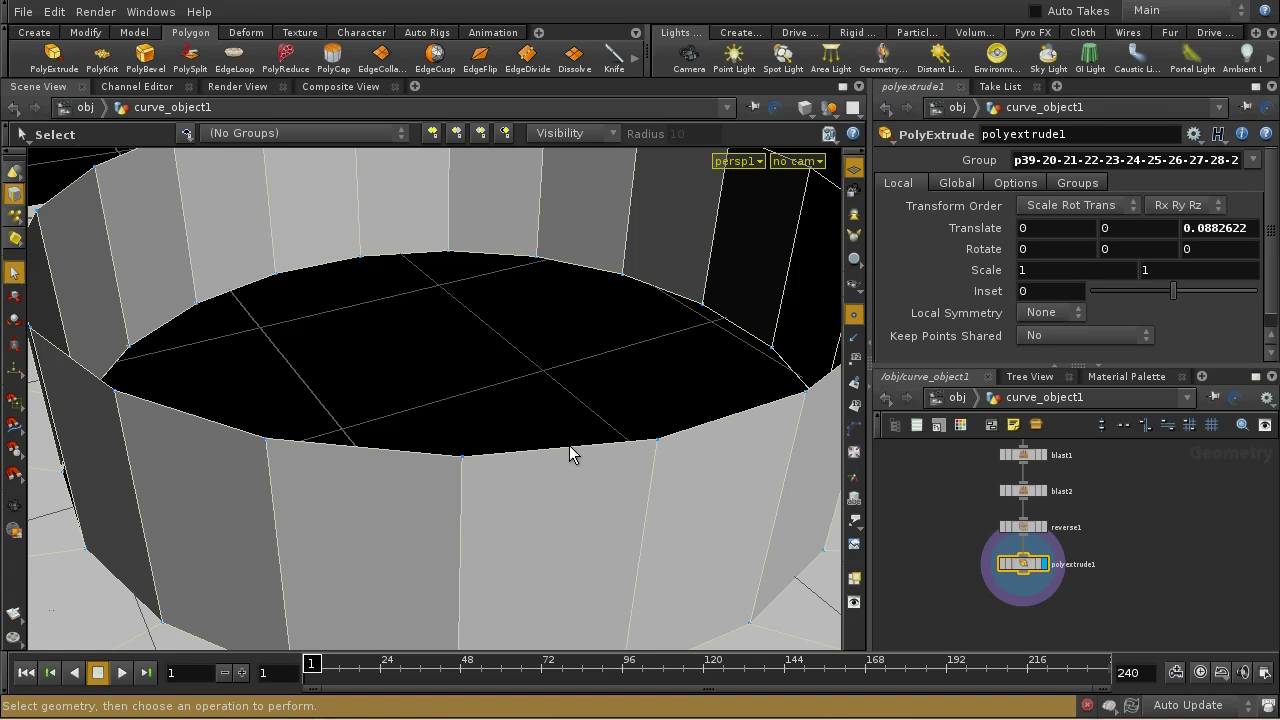
drag(597, 376, 608, 400)
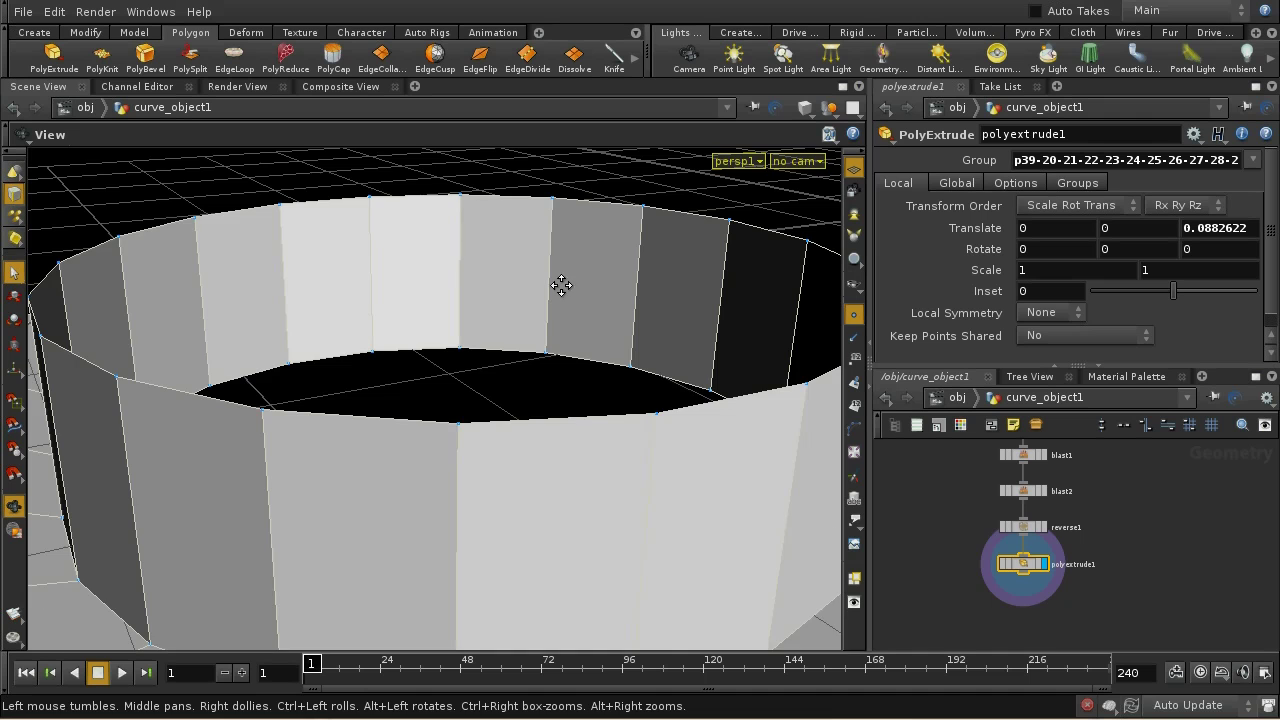
drag(560, 286, 551, 320)
key(s)
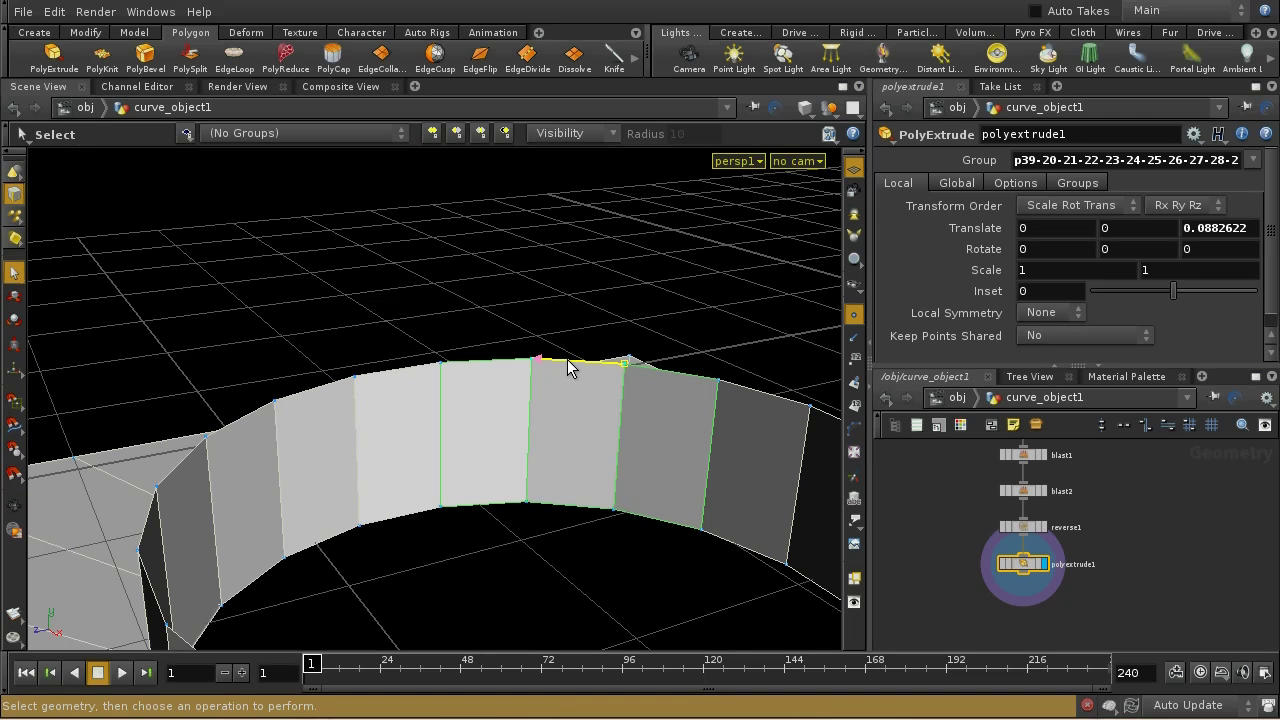
key(space)
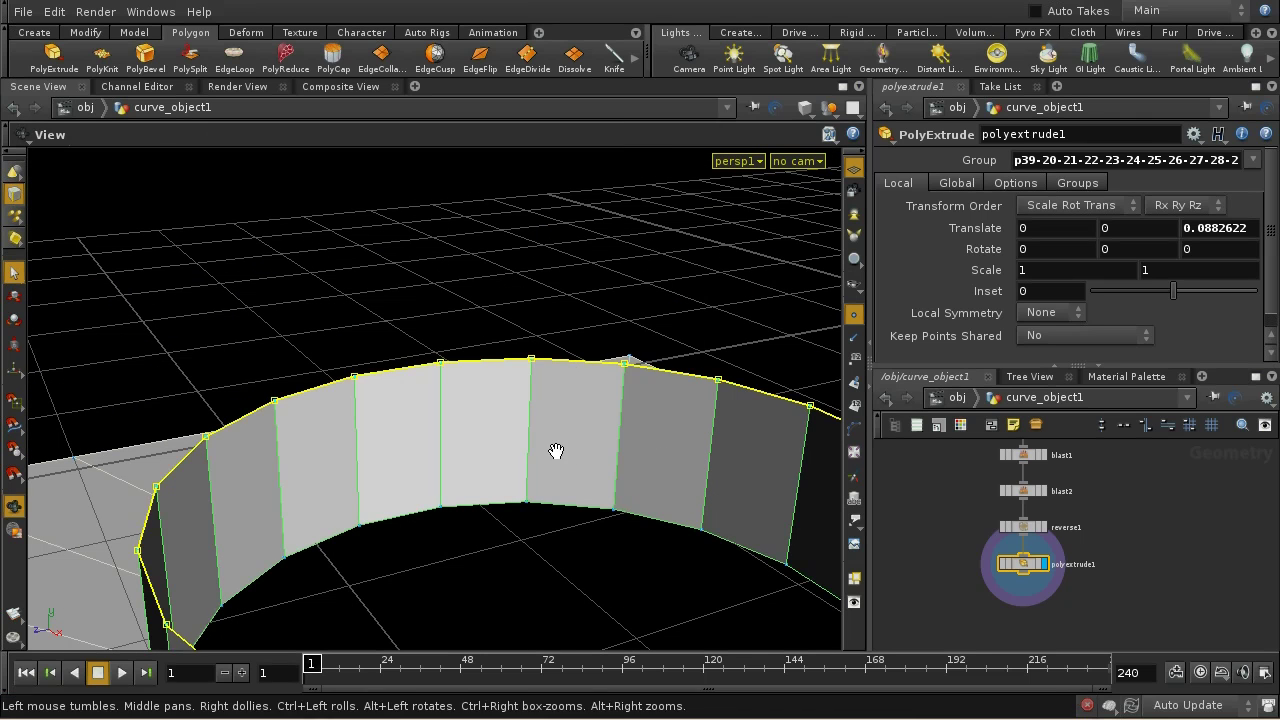
drag(551, 451, 517, 515)
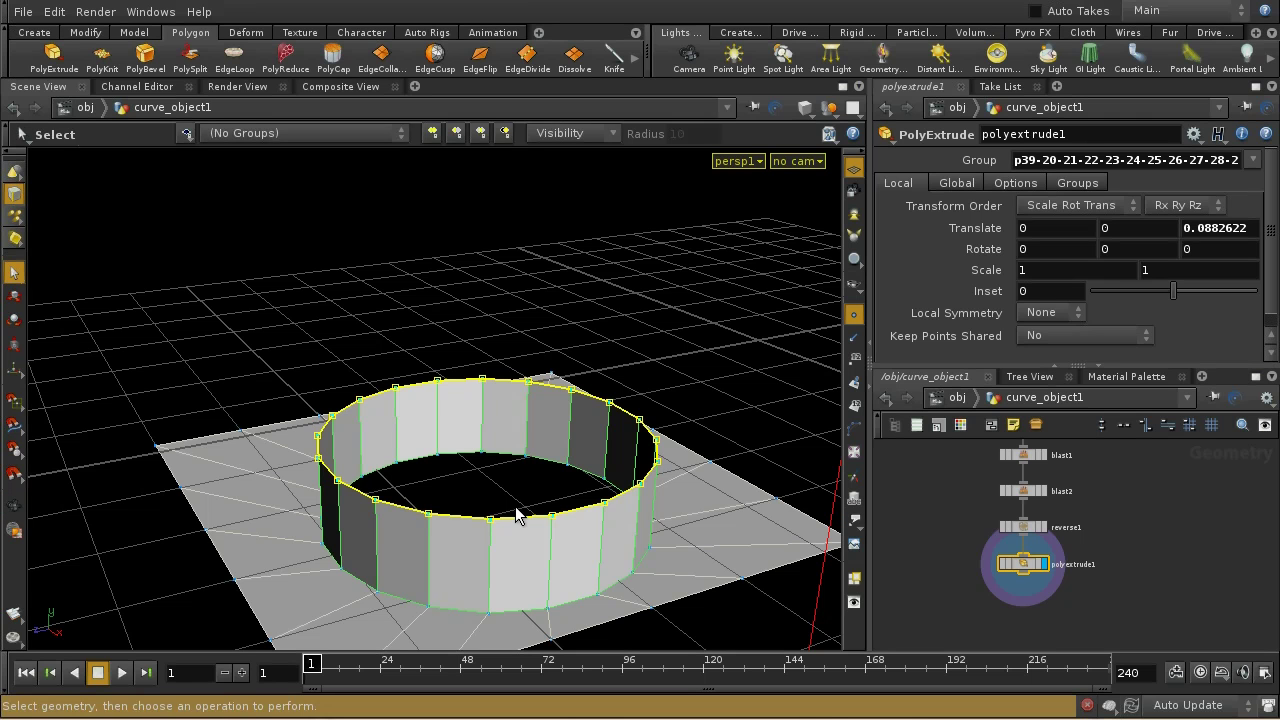
click(333, 54)
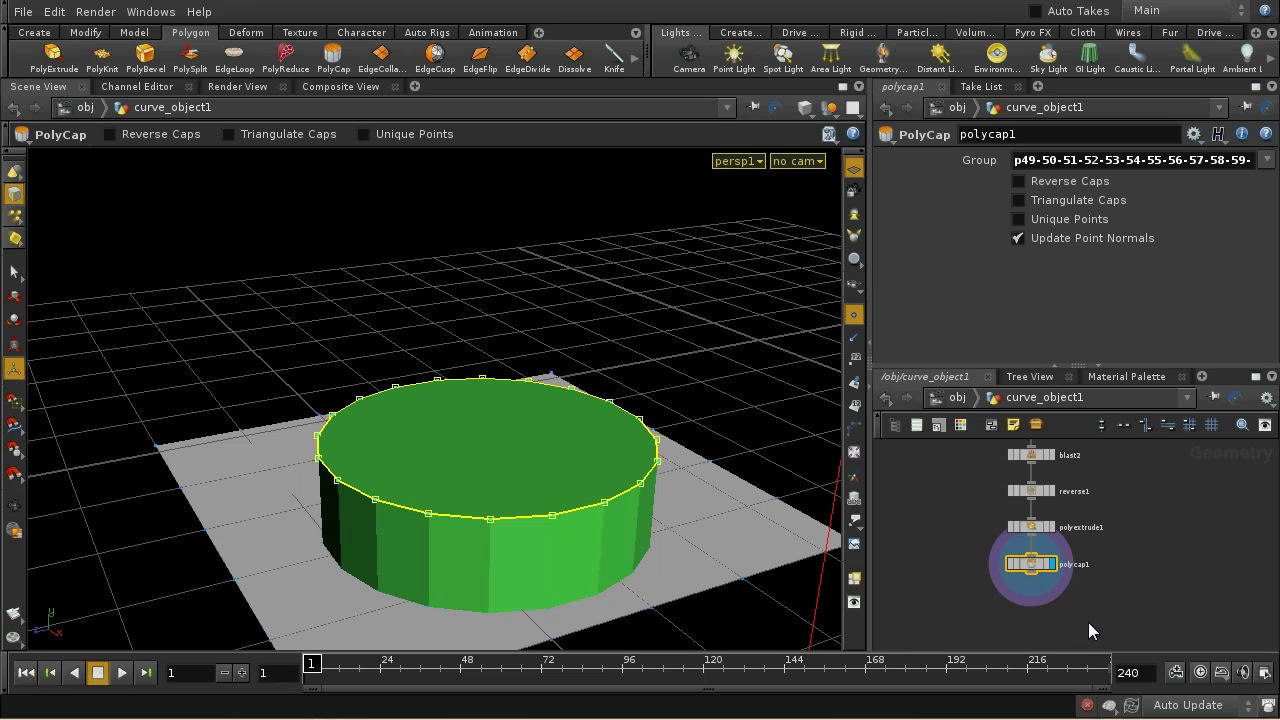
middle_drag(1090, 624, 1073, 560)
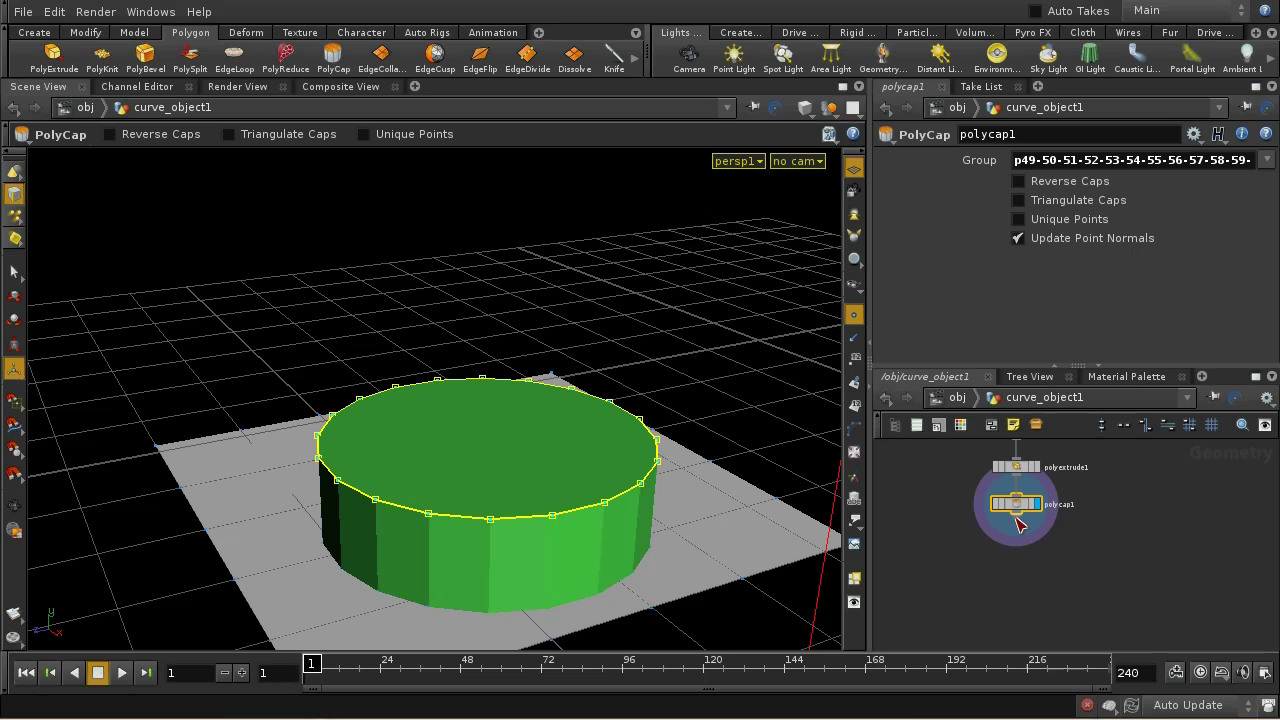
key(Tab)
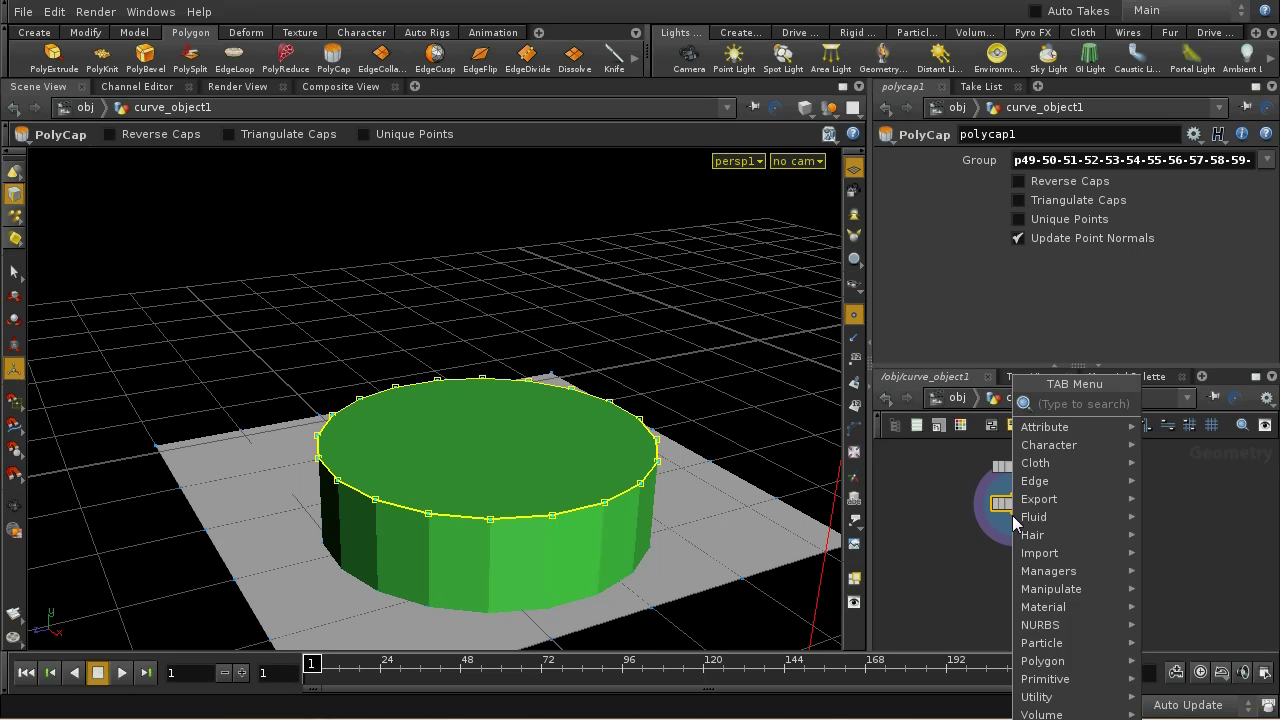
text(Subdivide)
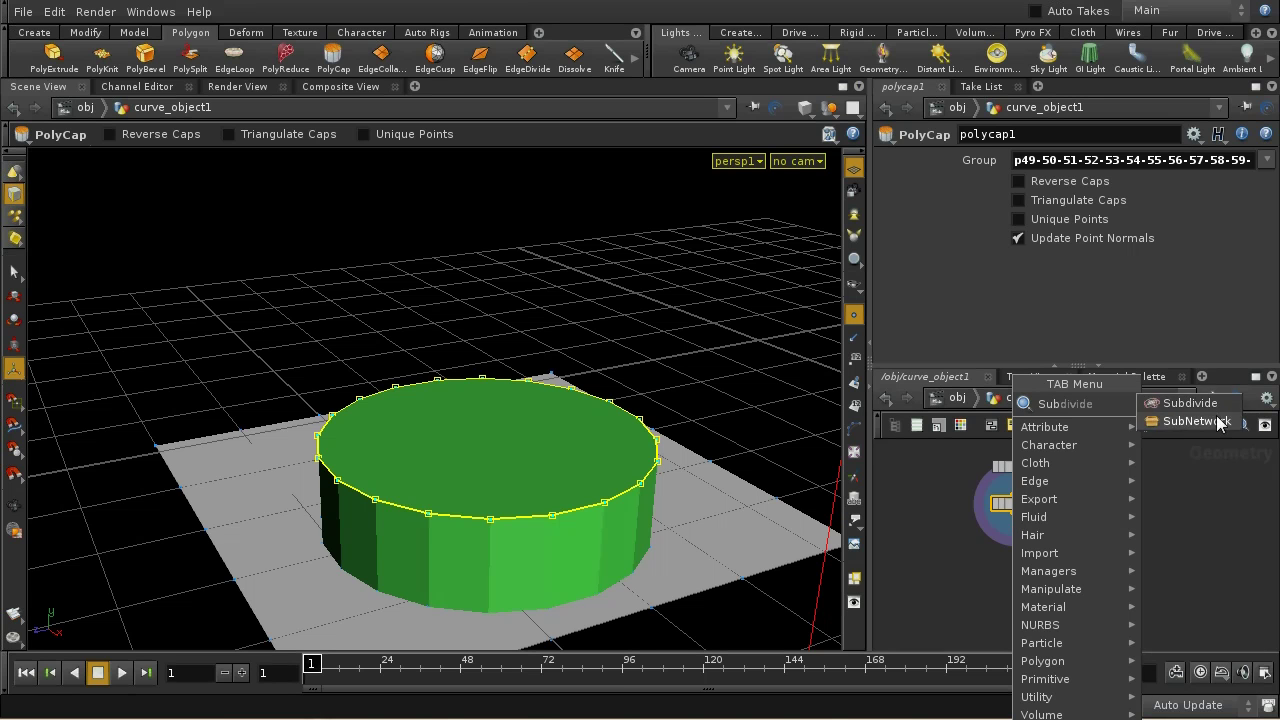
click(1196, 421)
click(1014, 565)
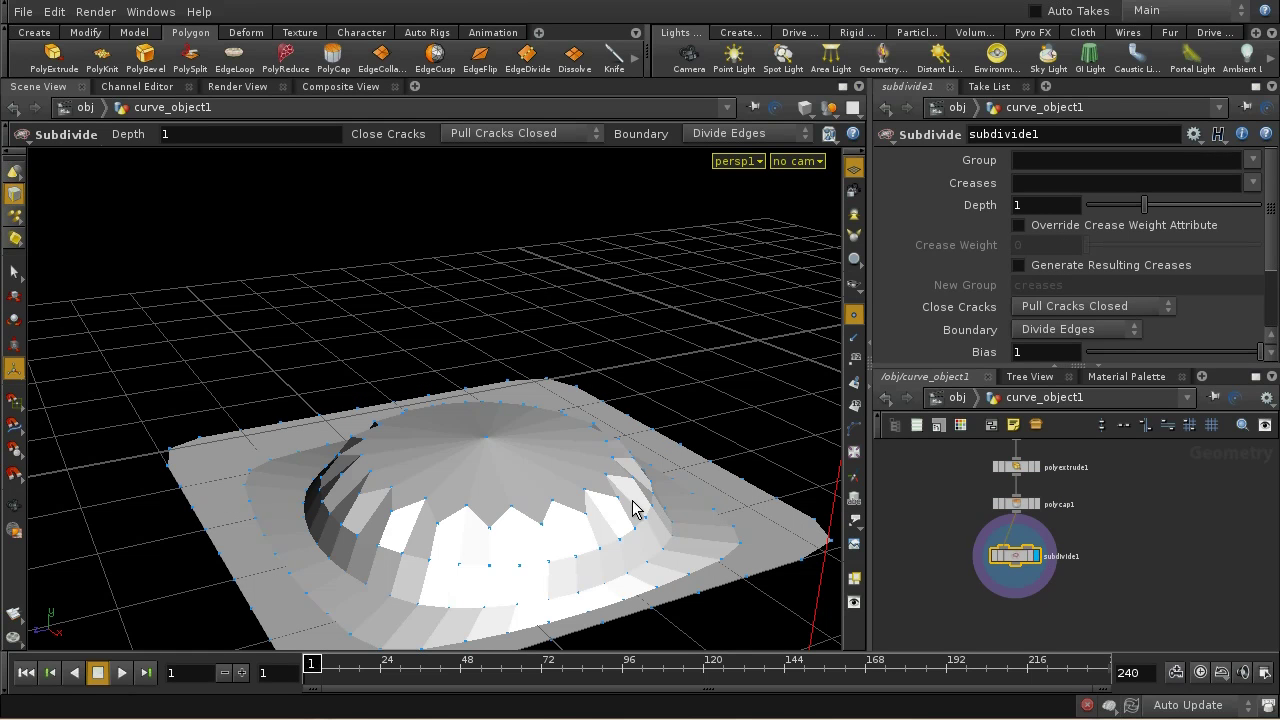
key(Escape)
scroll(608, 443, up, 10)
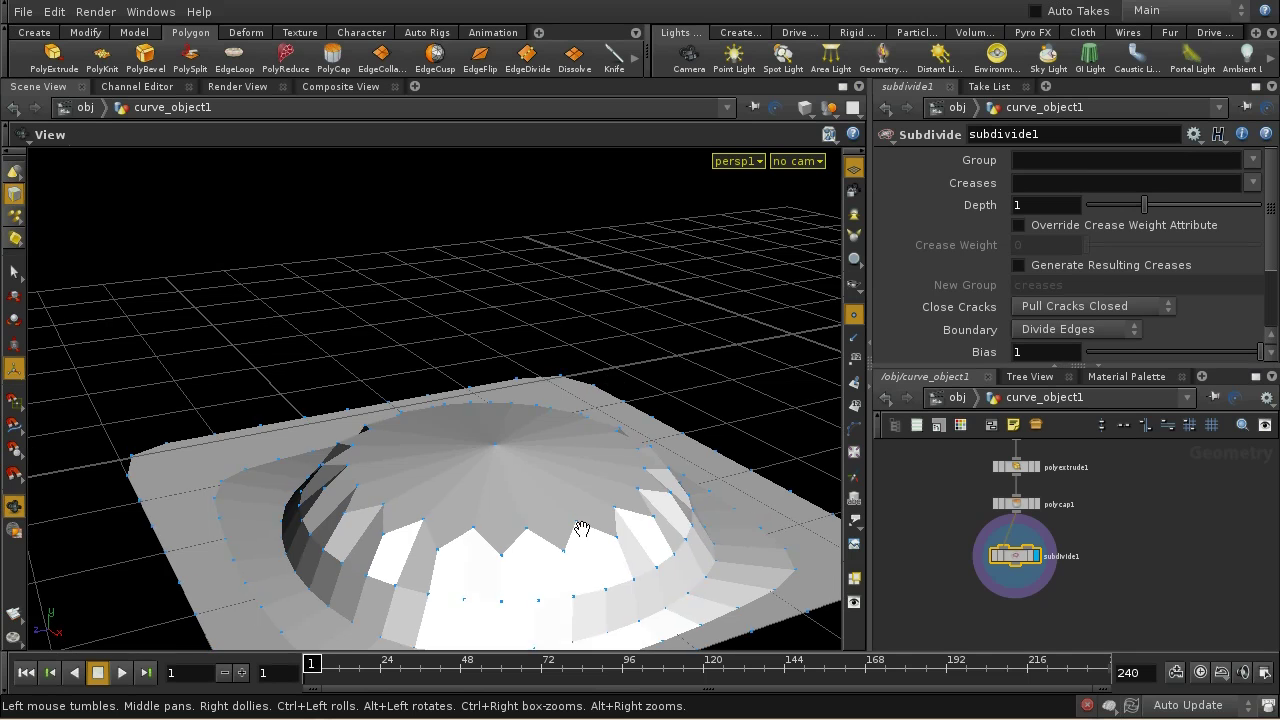
drag(580, 409, 603, 545)
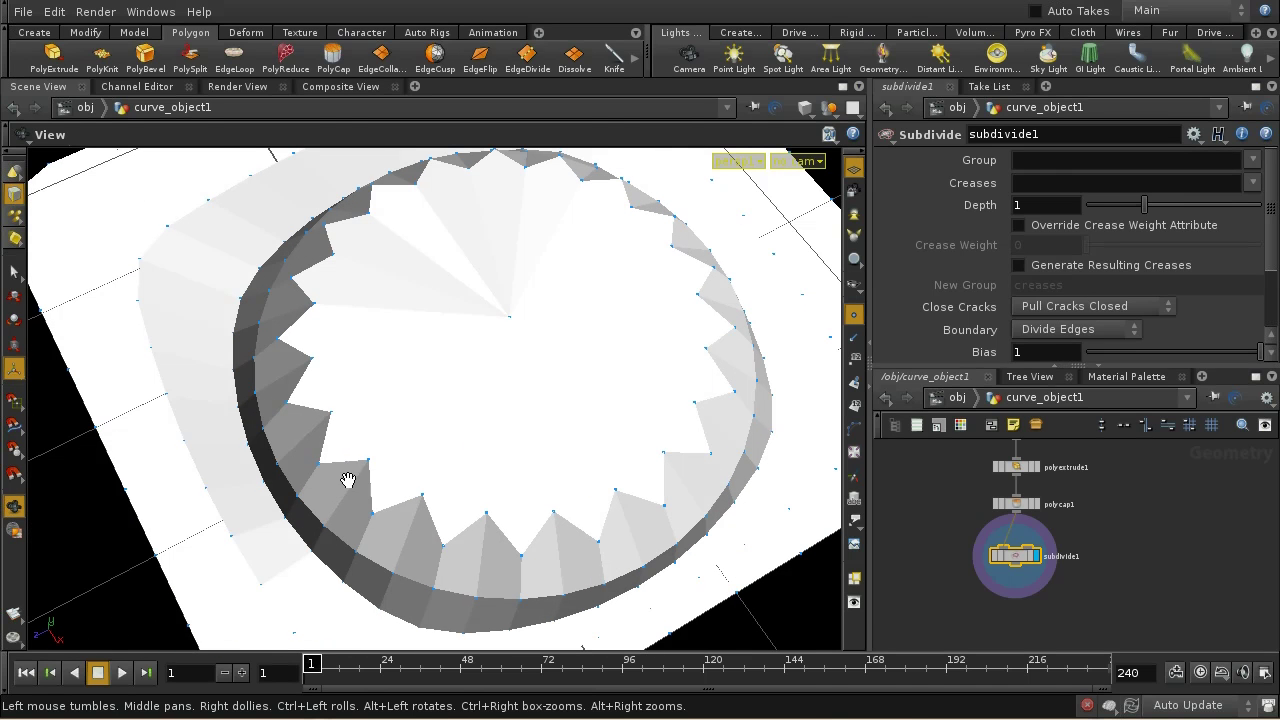
key(Return)
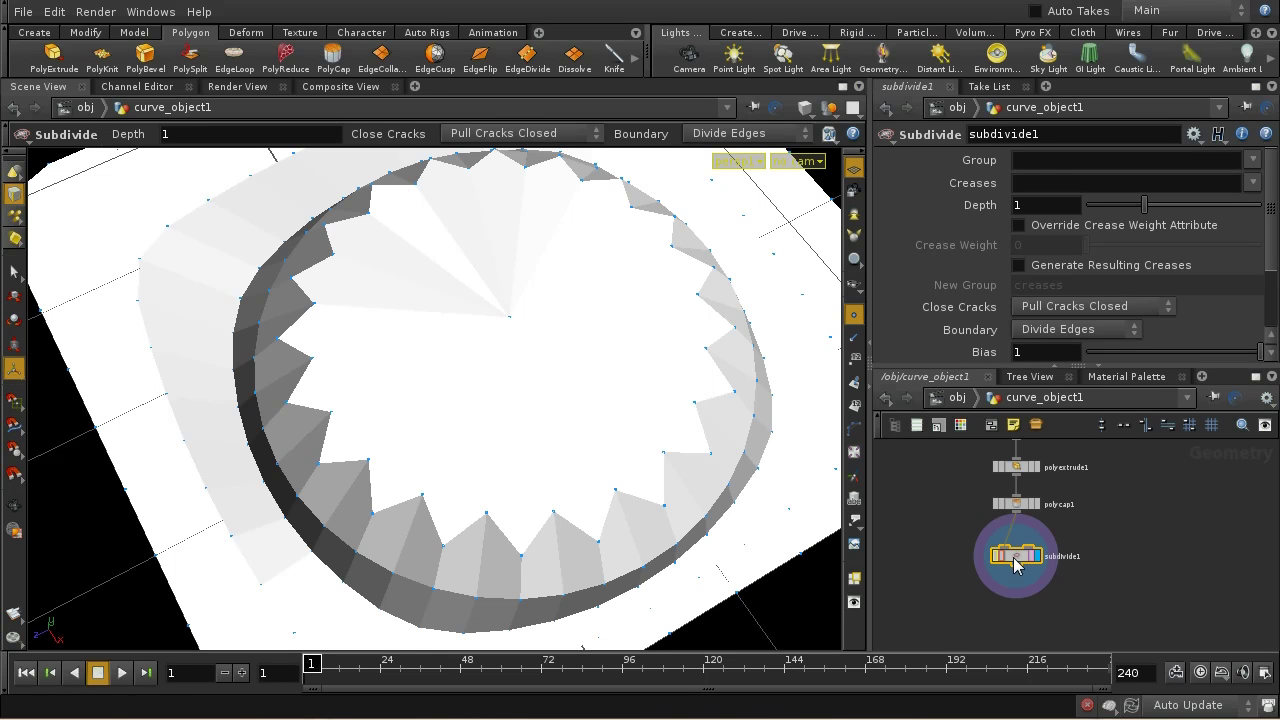
- Delete the subdivide1 and polycap1 nodes, leaving polyextrude1's open ring wall
key(Delete)
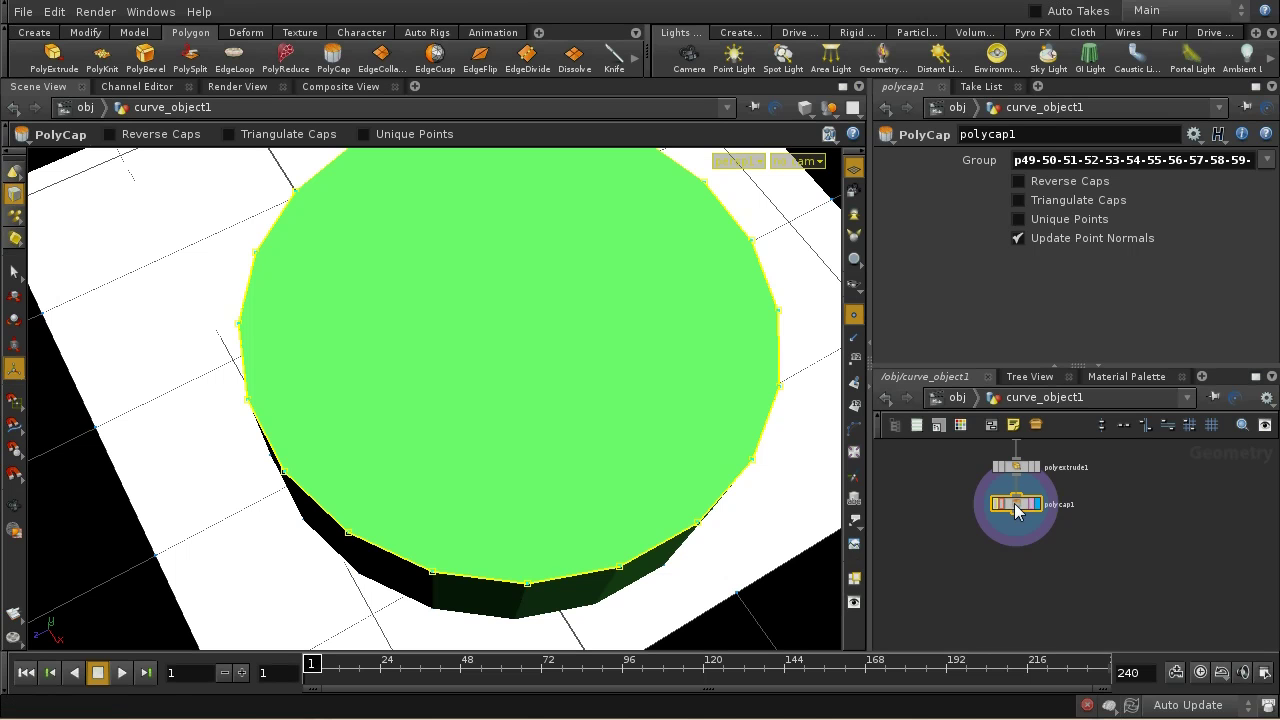
key(Delete)
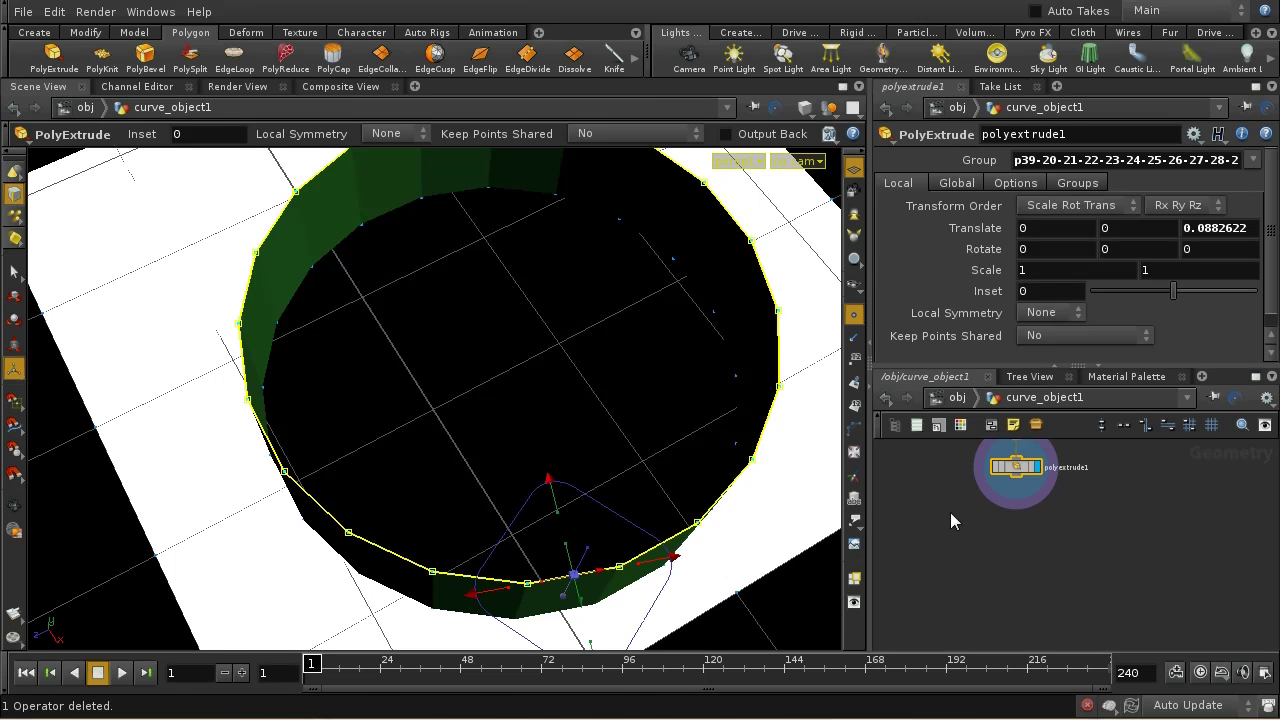
key(Escape)
right_drag(640, 477, 630, 447)
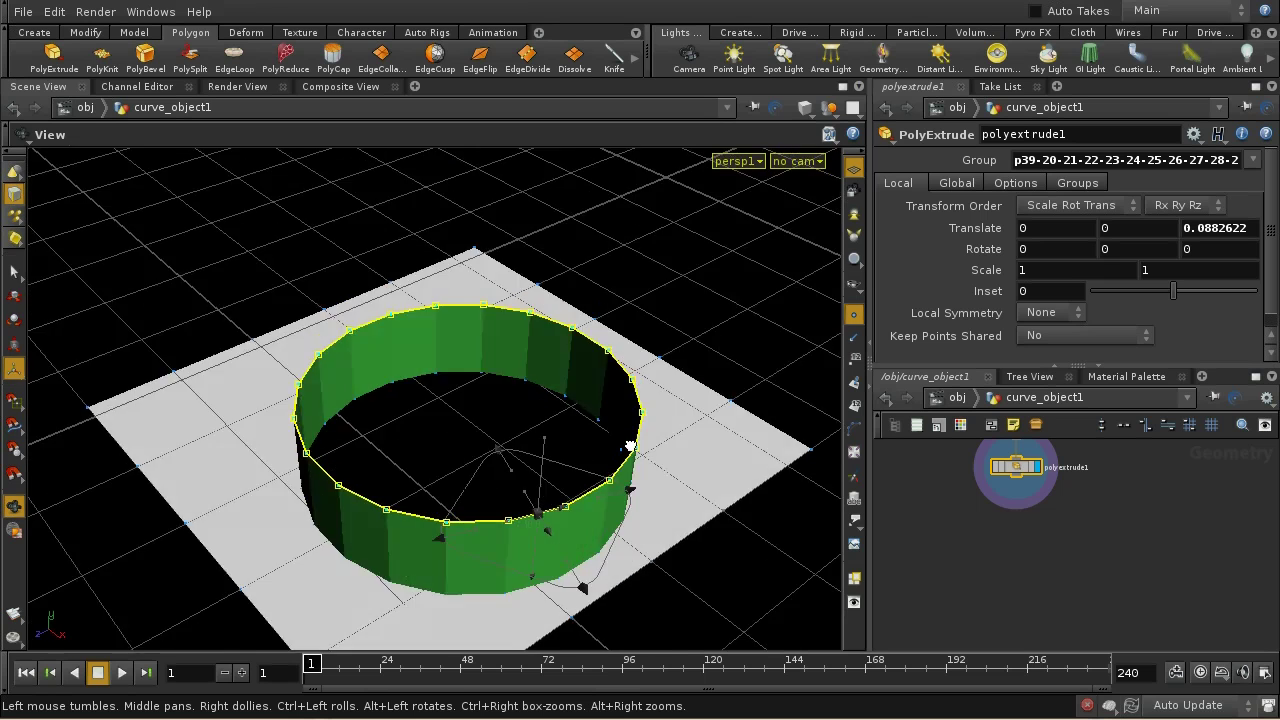
drag(630, 447, 632, 507)
key(Return)
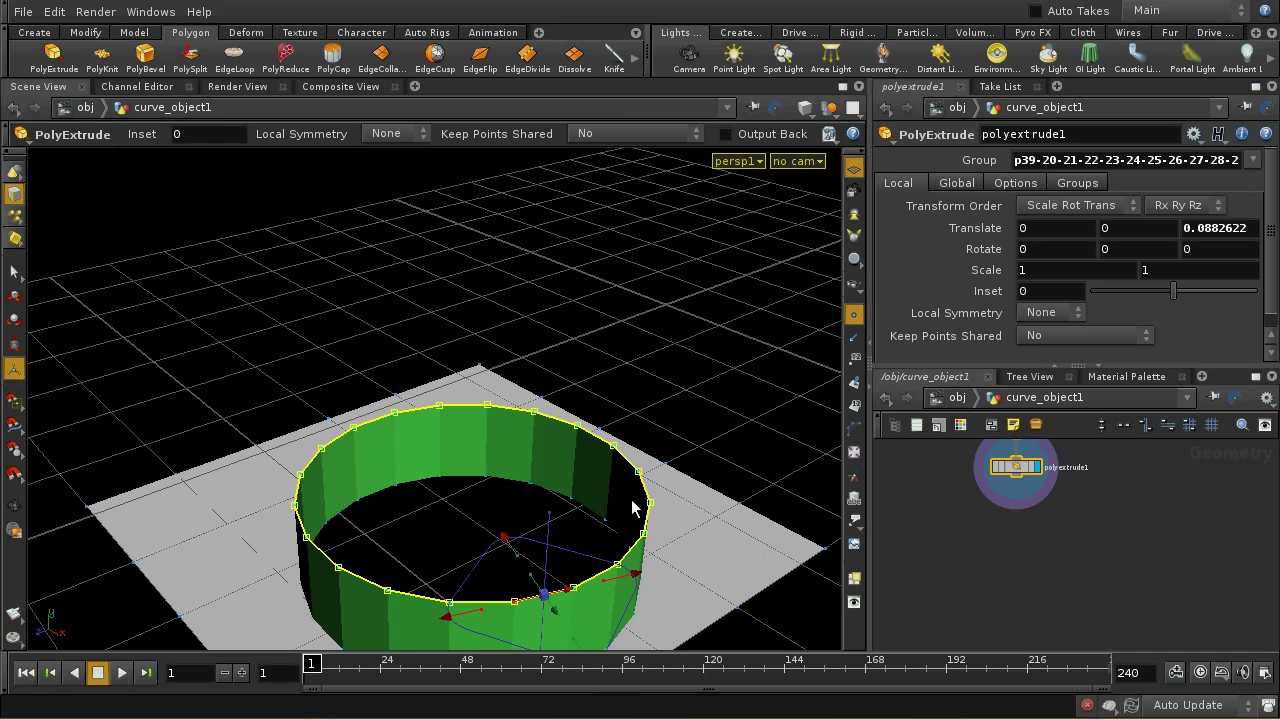
- Extrude the ring's top inward by -0.13396 with Keep Points Shared on Average Positions
click(70, 68)
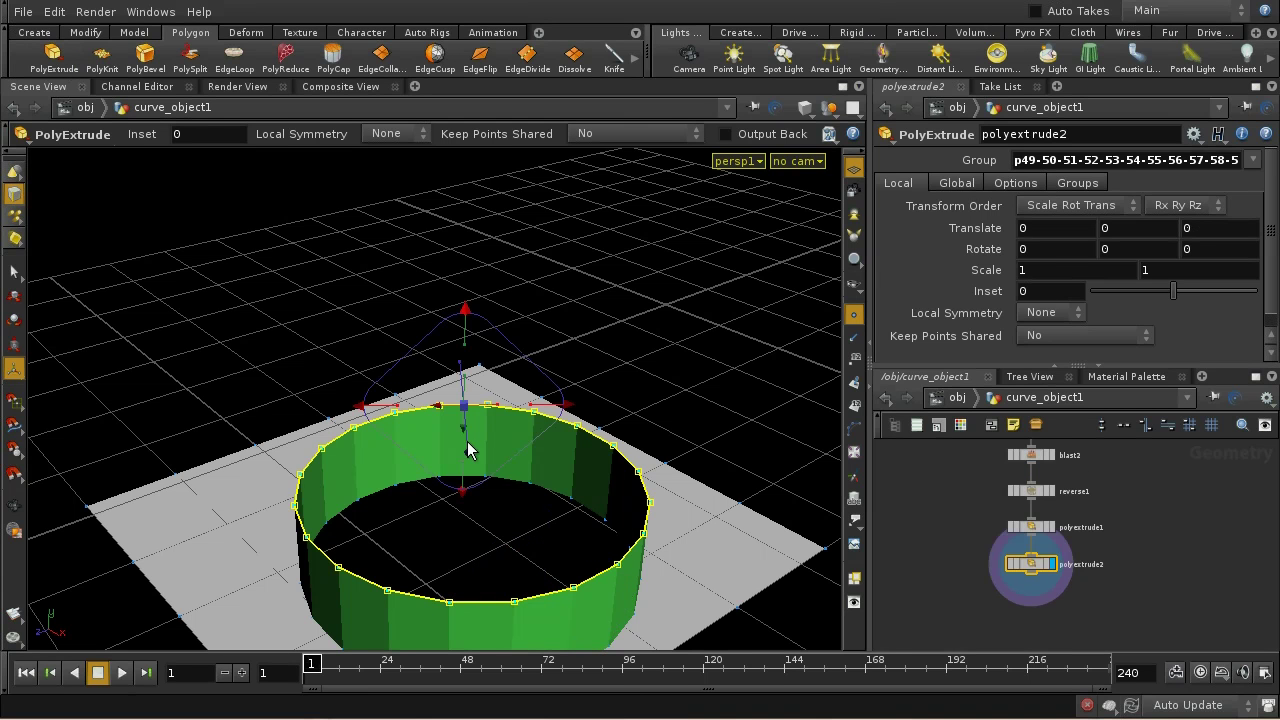
drag(470, 468, 471, 520)
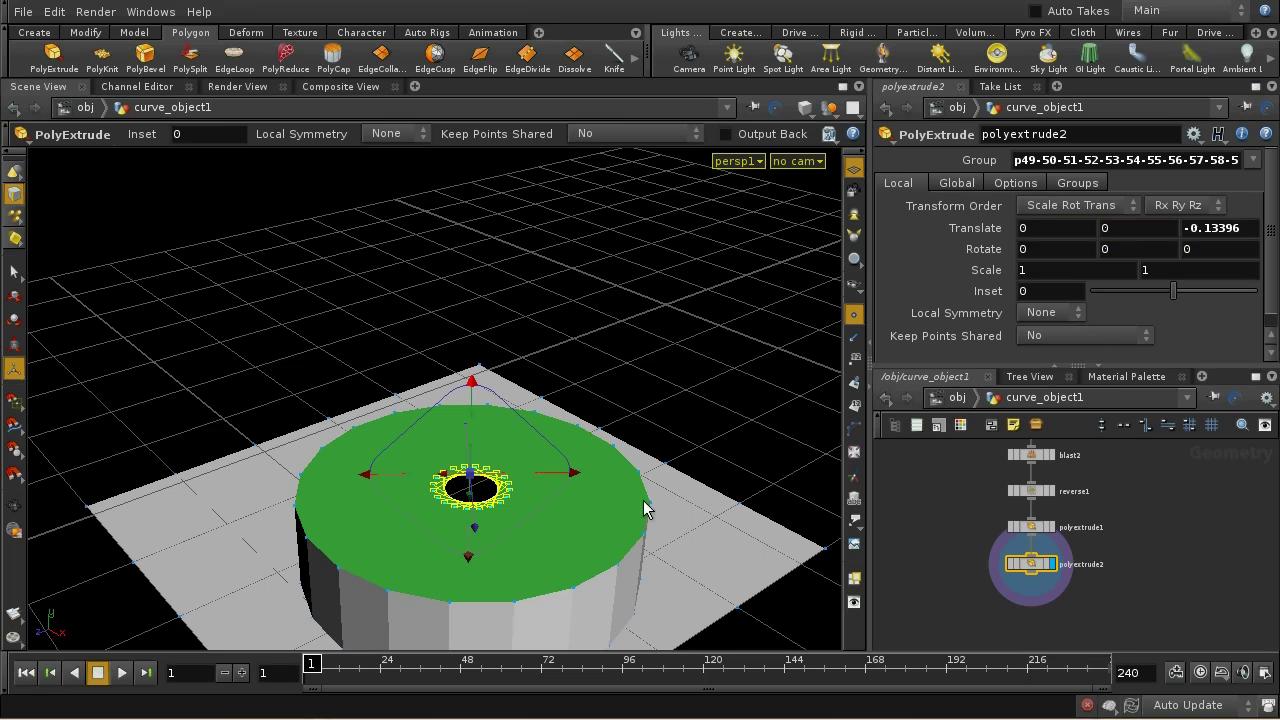
click(1077, 330)
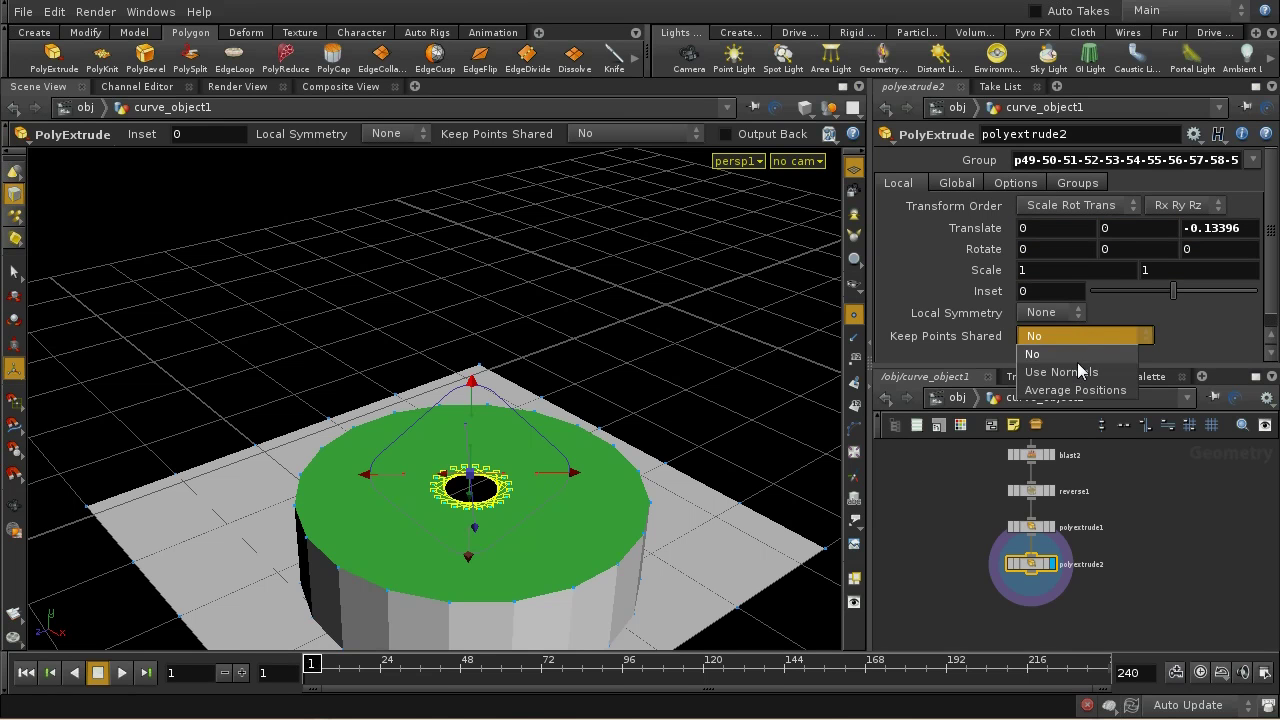
click(1076, 391)
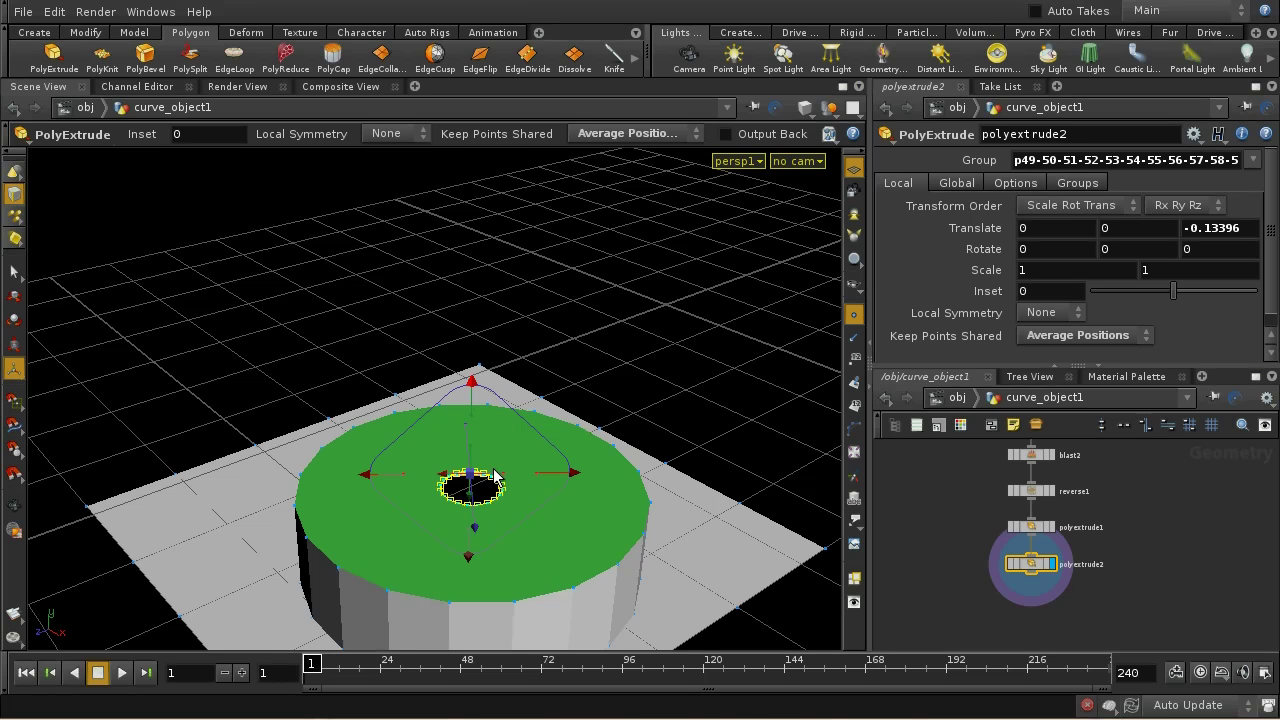
- Add a Fuse node in Snap mode with 0.101 snap distance
key(s)
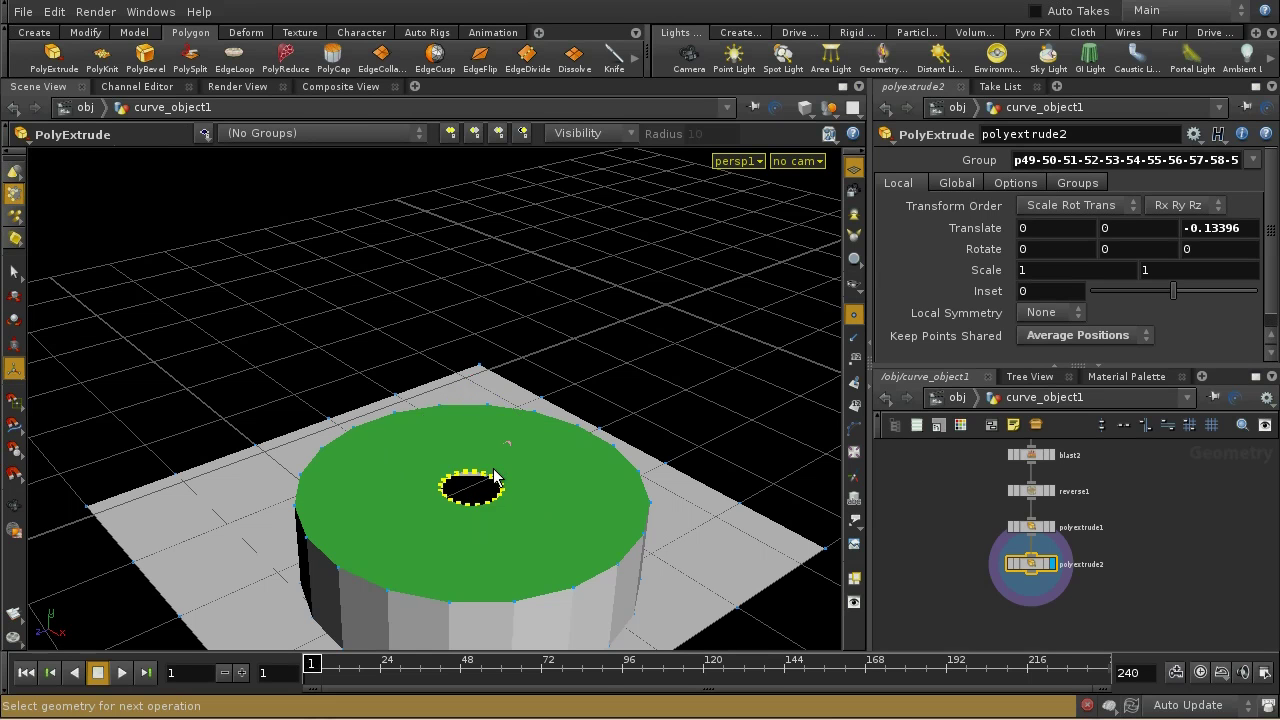
key(Tab)
text(f)
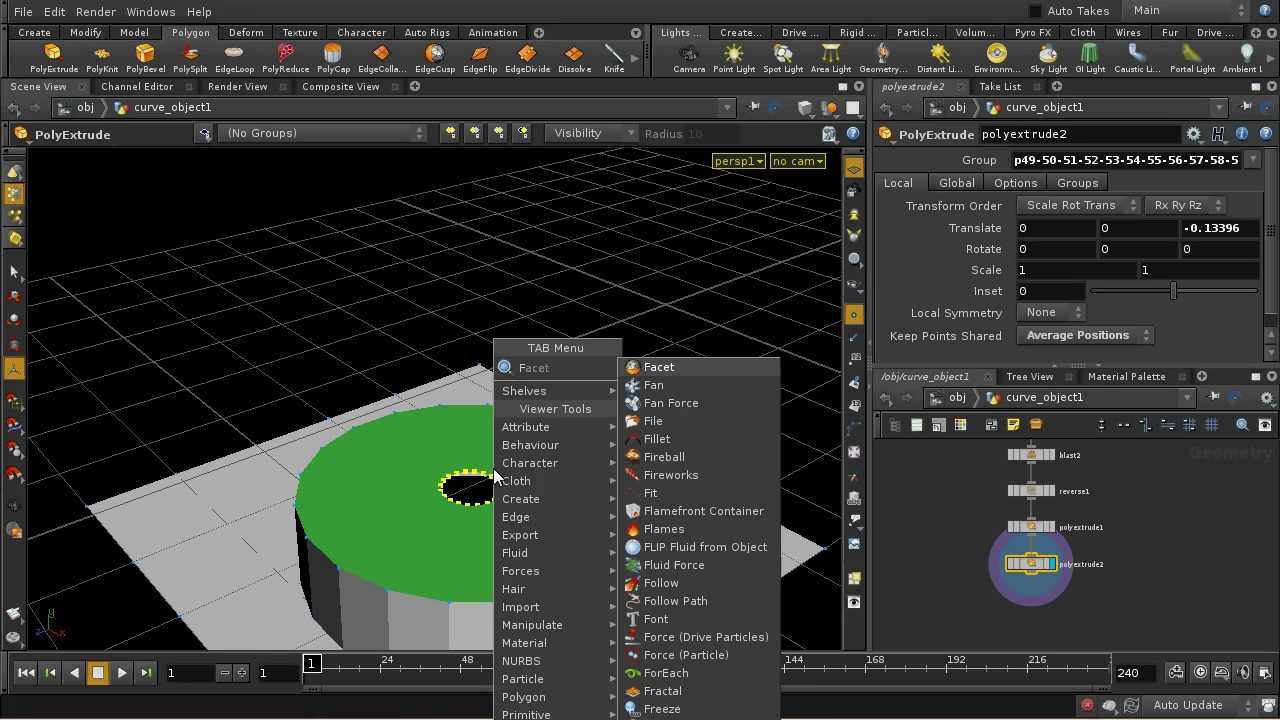
text(us)
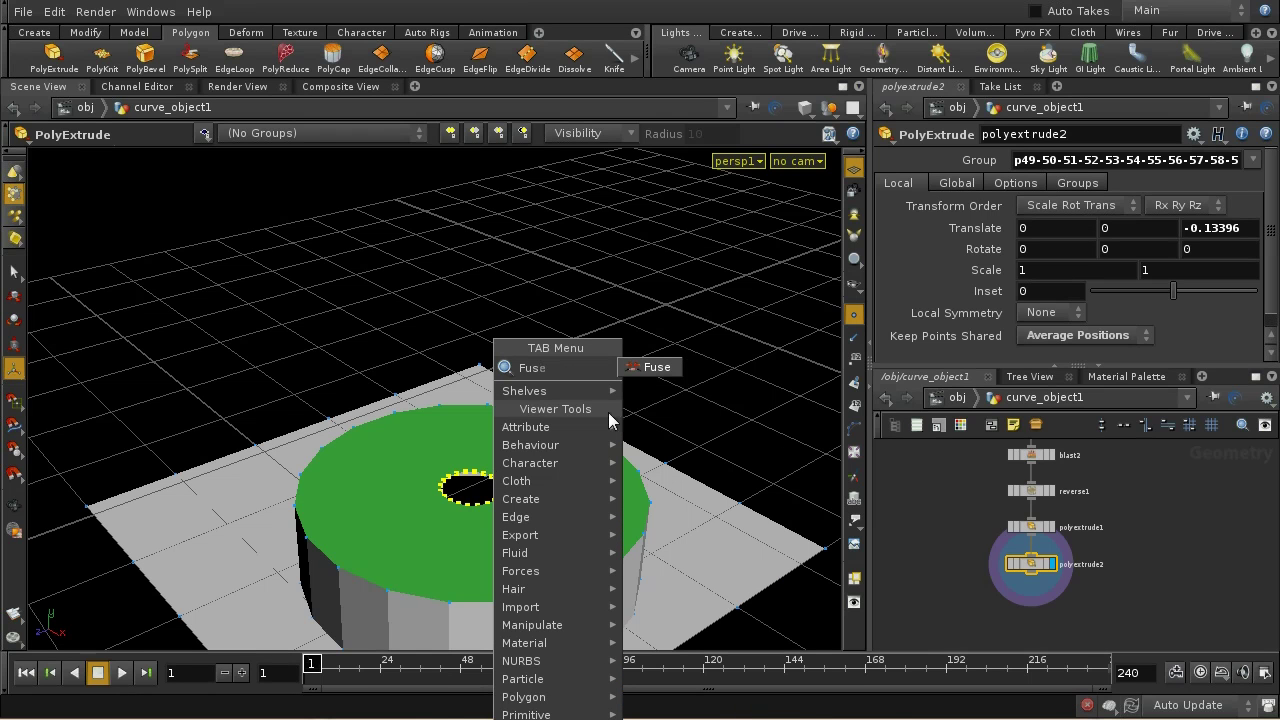
click(648, 367)
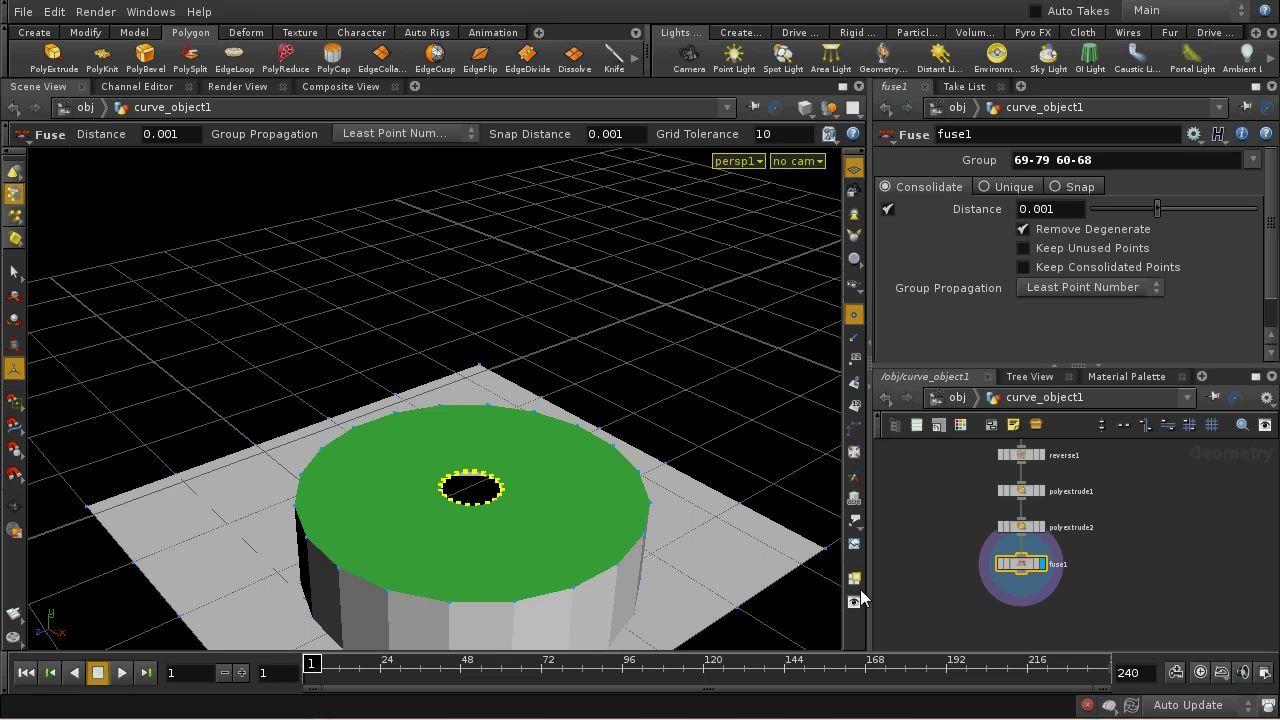
click(1071, 188)
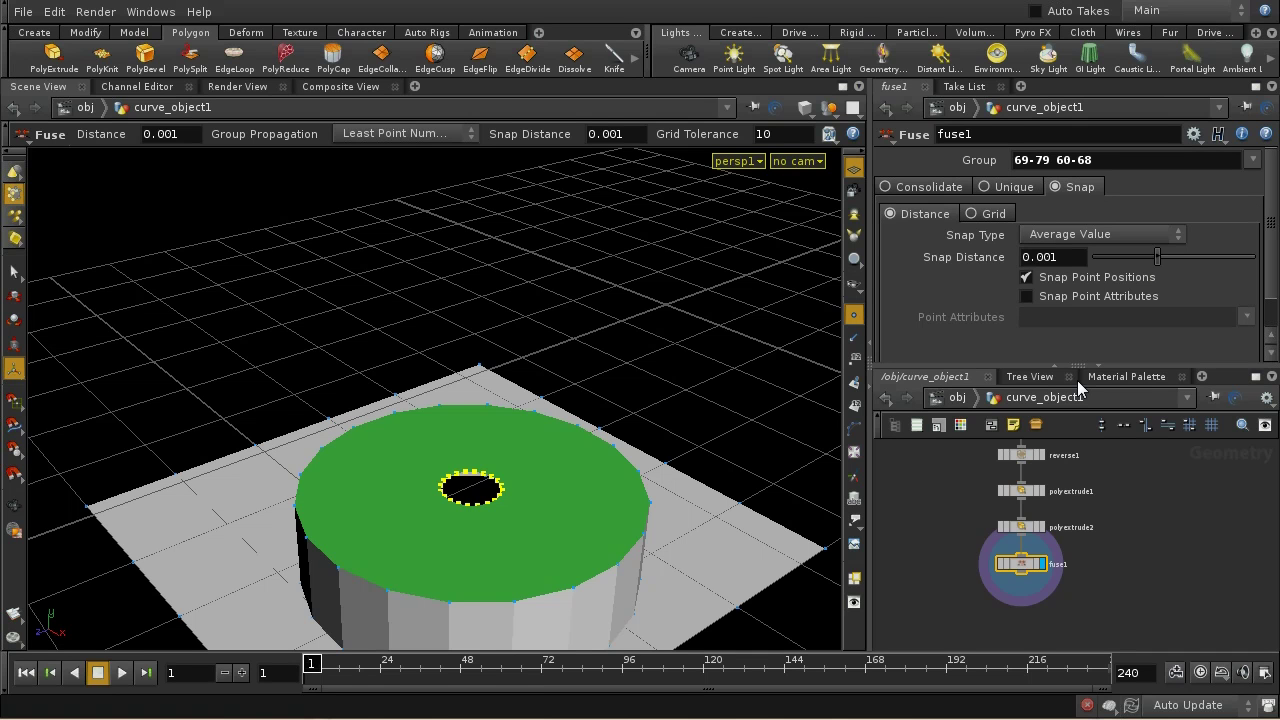
click(1061, 261)
middle_drag(1061, 262, 1090, 263)
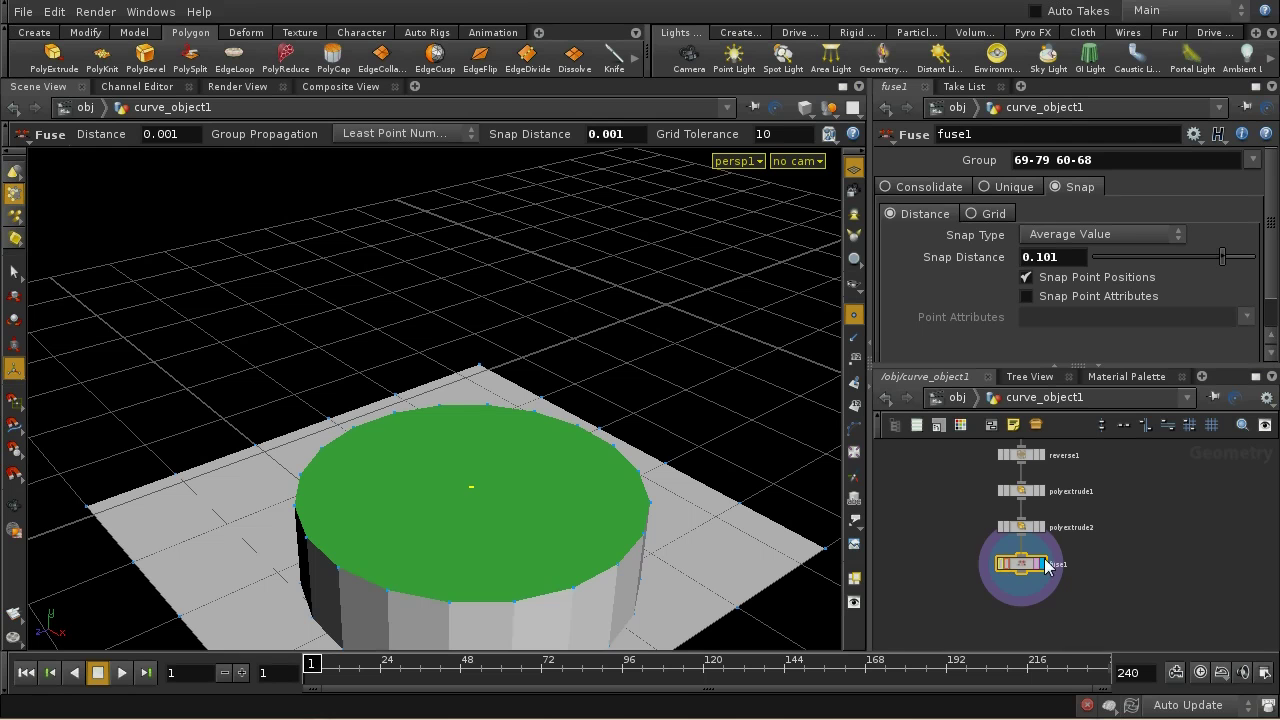
middle_click(1021, 535)
middle_click(1022, 563)
- Add a second Fuse node from the Tab menu
key(Tab)
text(Fuse)
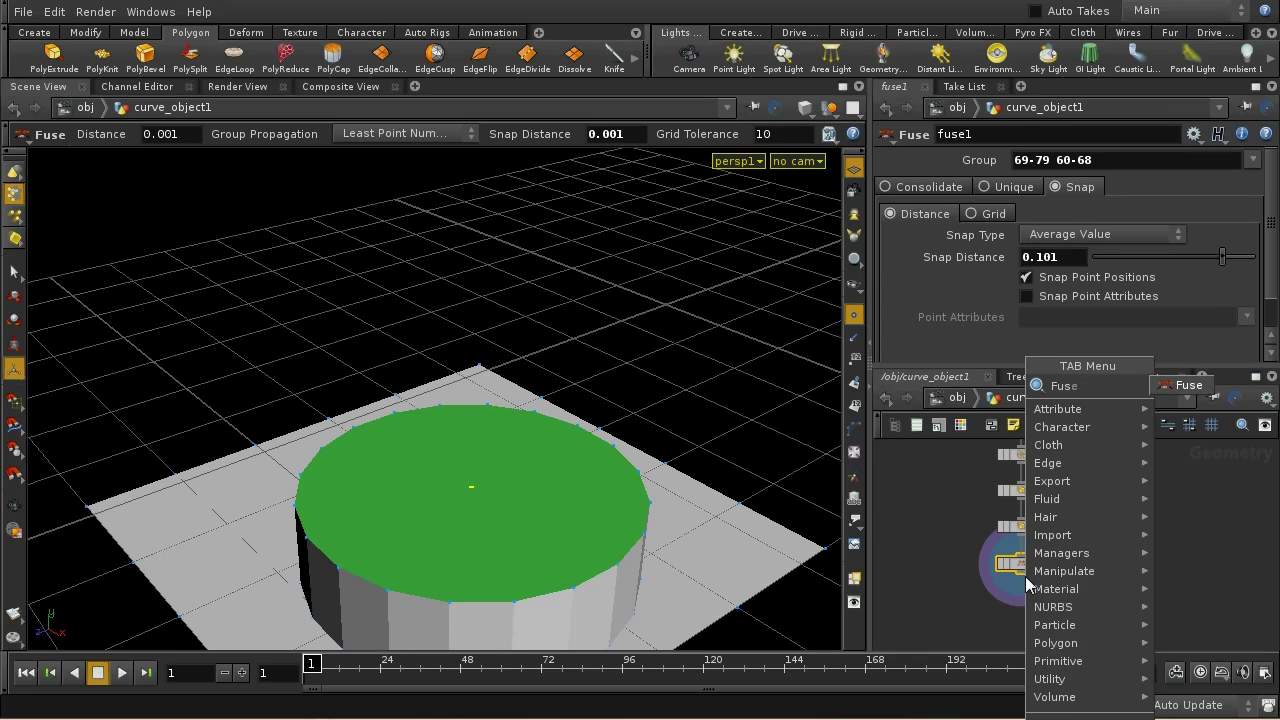
click(1186, 386)
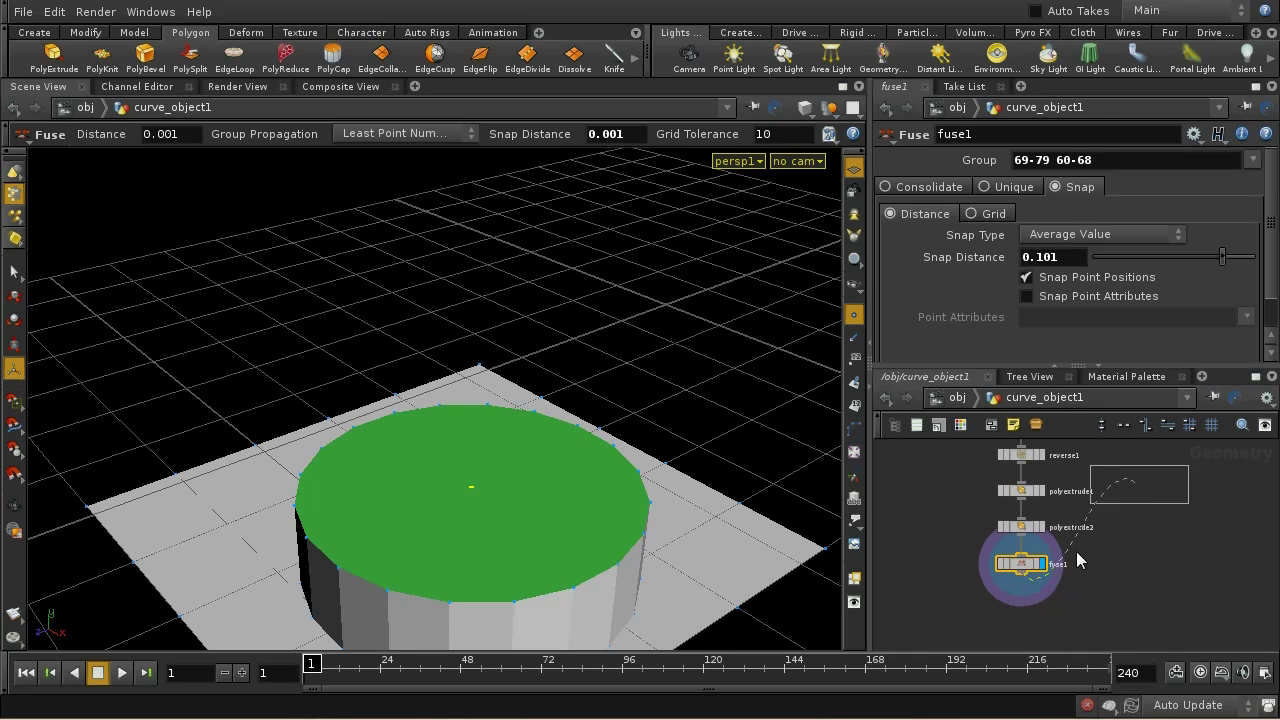
- Place fuse2 (consolidate, 0.001 distance) below fuse1 and check its point counts
click(1046, 608)
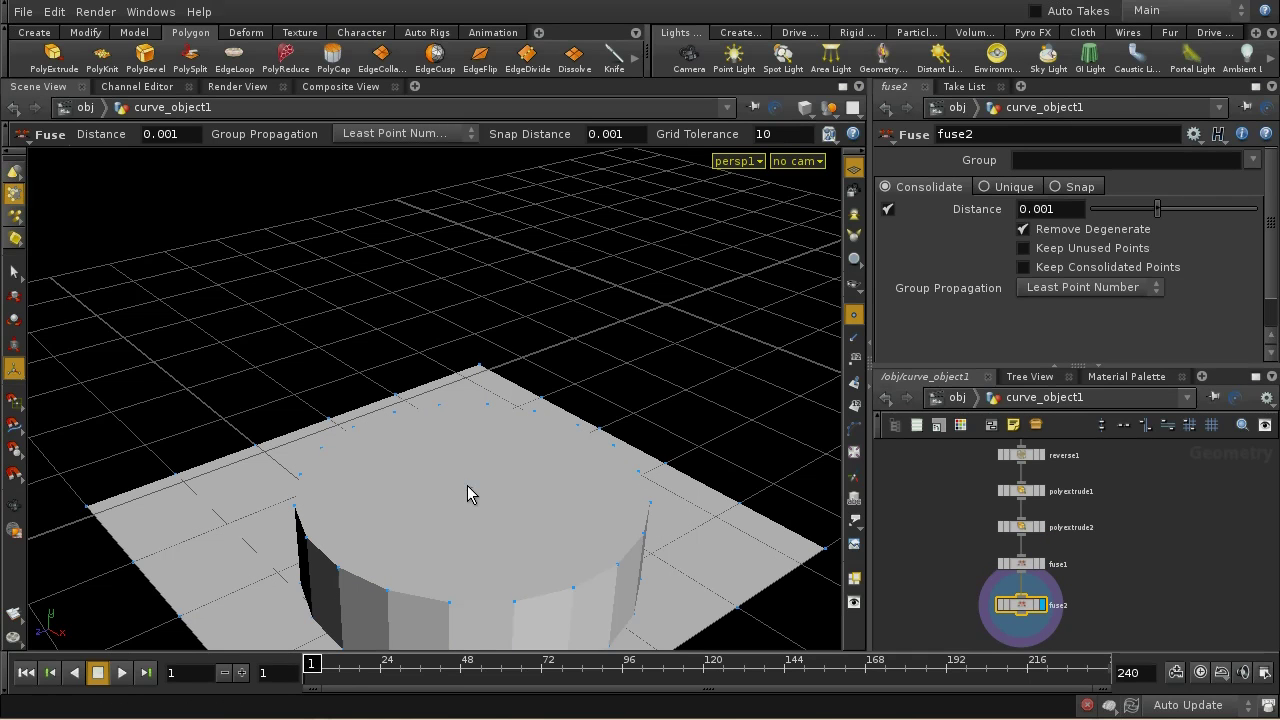
middle_click(1021, 607)
key(Escape)
right_drag(586, 500, 541, 566)
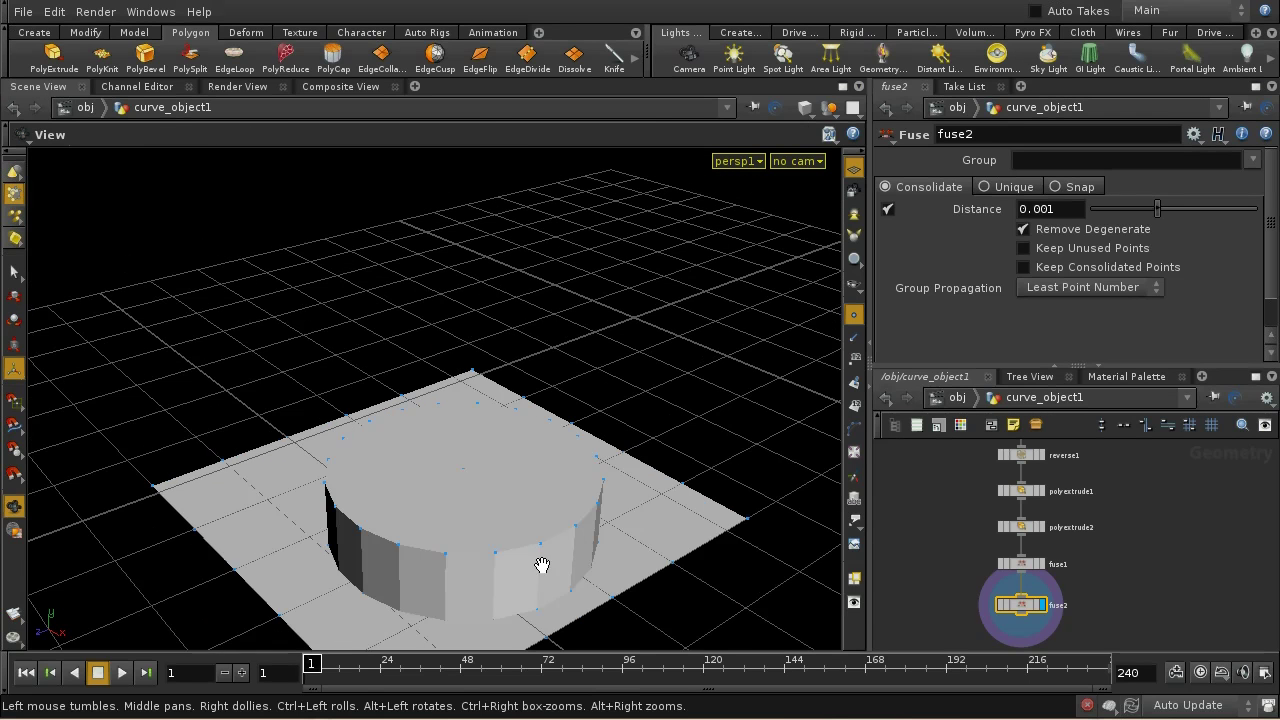
drag(541, 566, 537, 457)
- Add a Subdivide node below fuse2
middle_drag(1091, 616, 1069, 580)
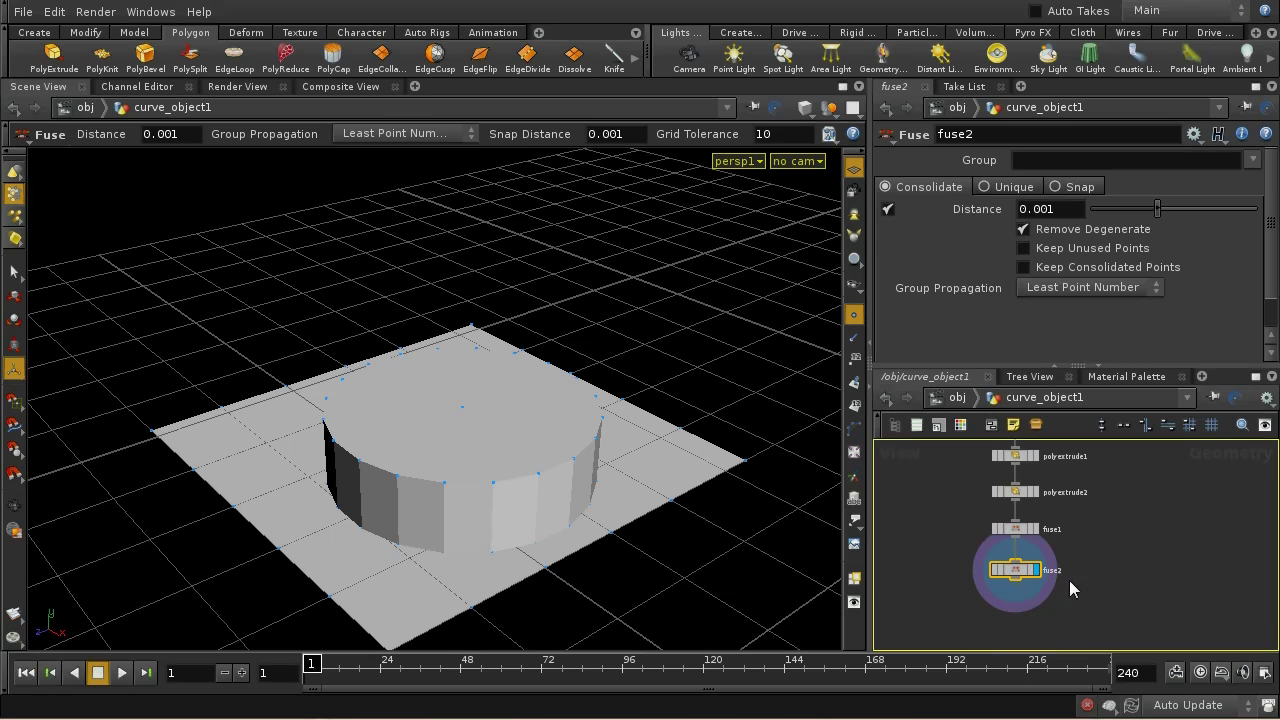
key(Tab)
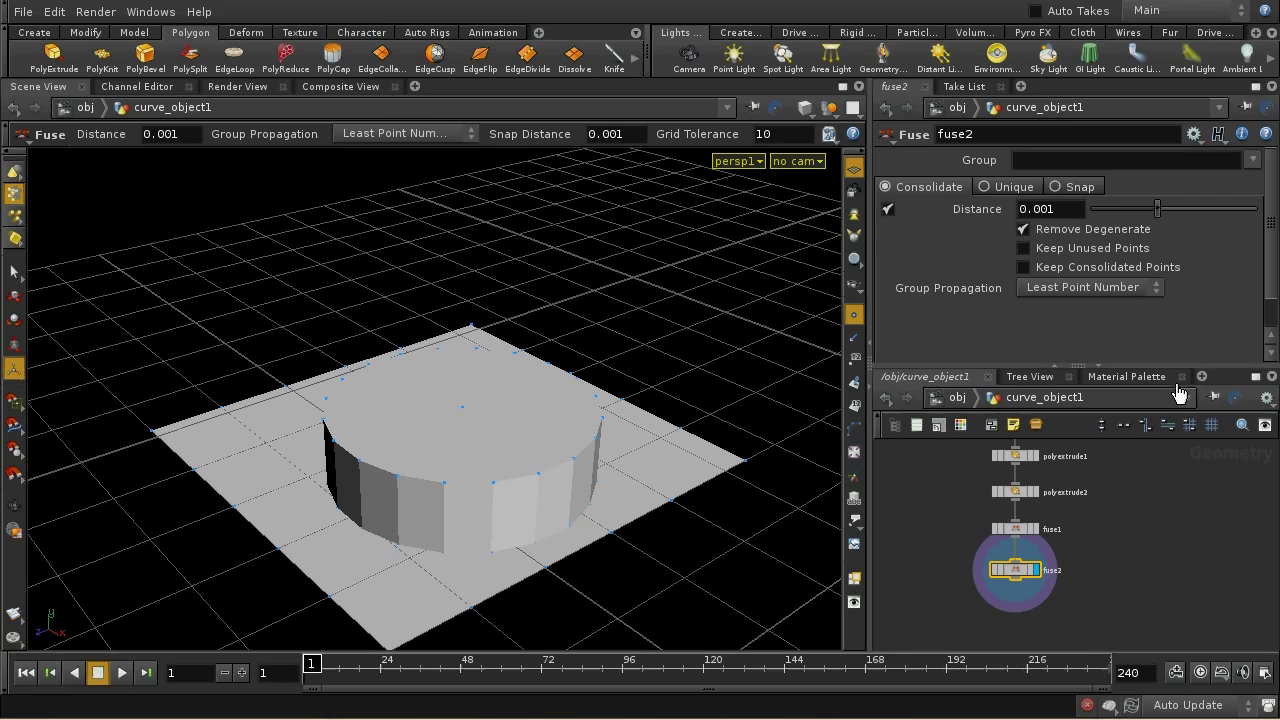
click(1006, 617)
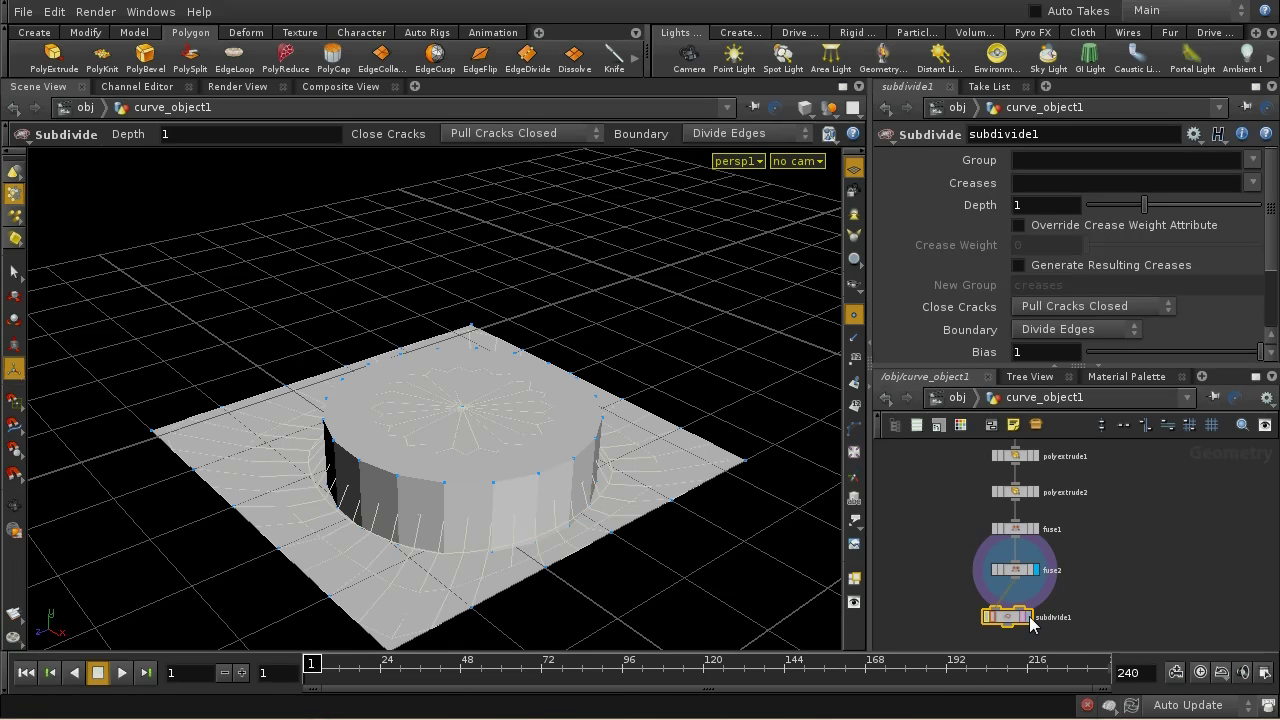
- Set polyextrude2's Divisions to 4, adding concentric rings across the top
click(1029, 618)
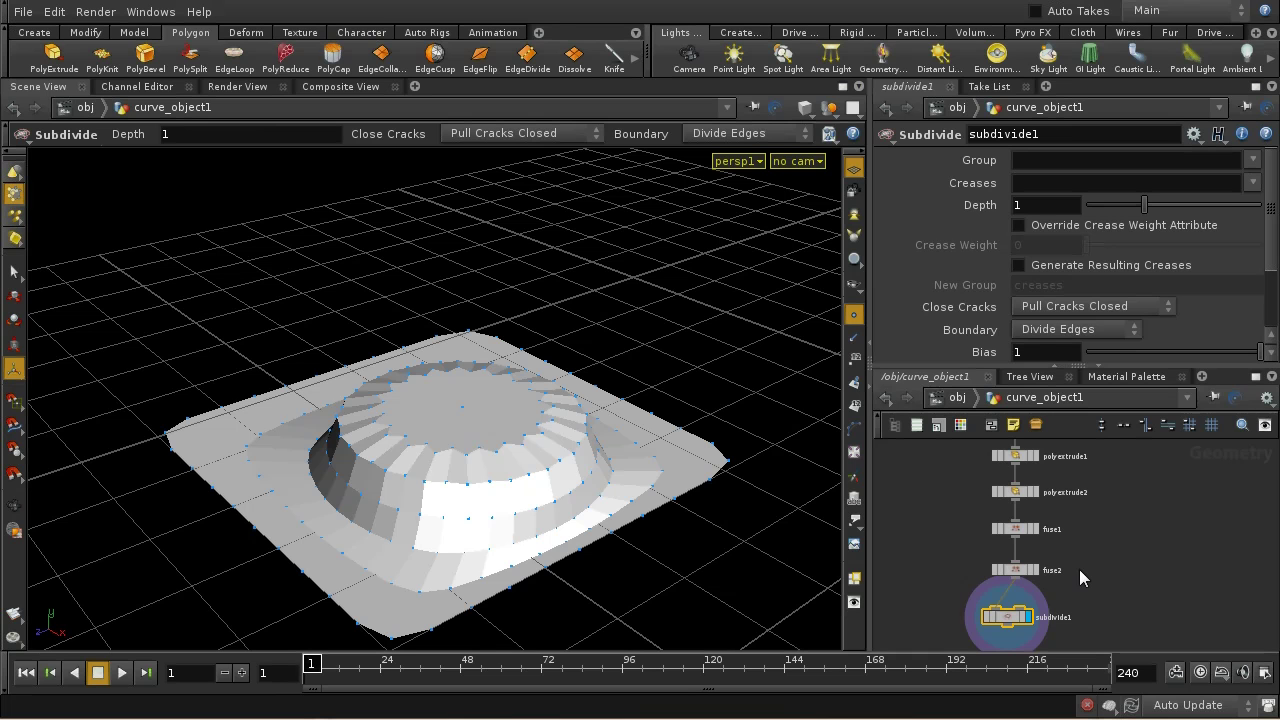
click(1015, 495)
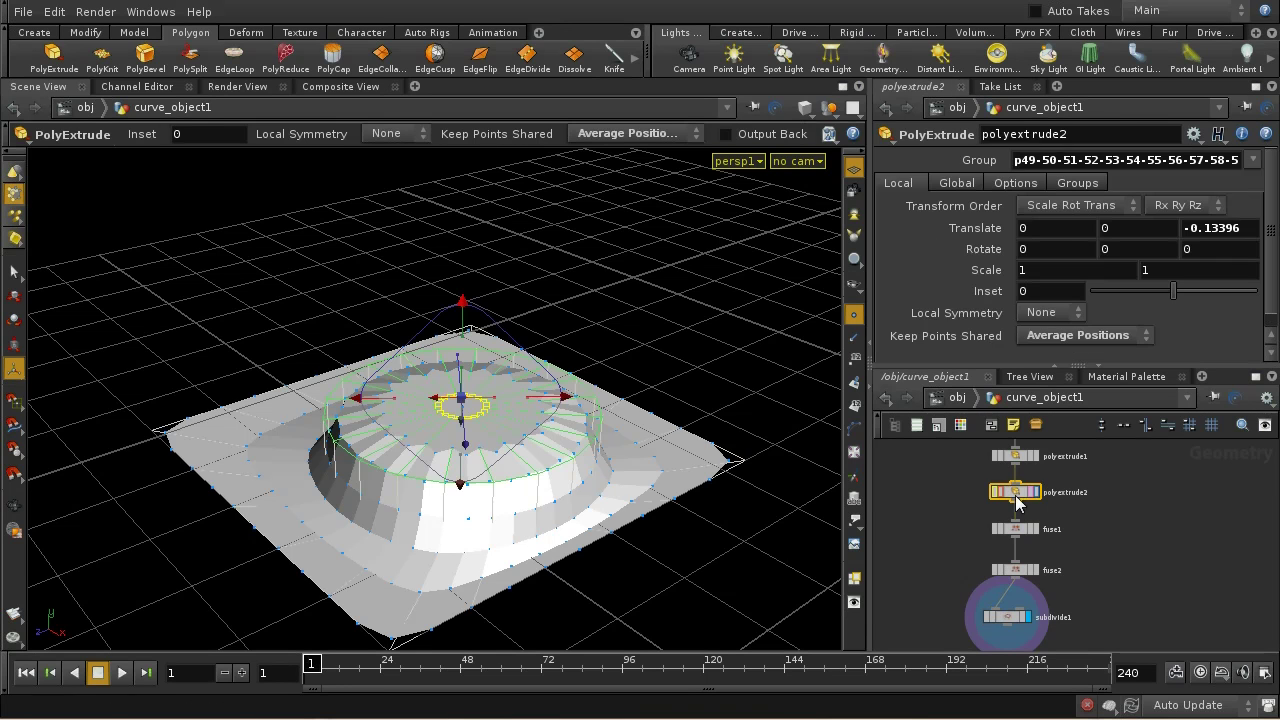
click(1028, 185)
middle_drag(1058, 212, 1080, 210)
key(Escape)
mouse_move(642, 440)
mouse_down()
mouse_move(651, 457)
mouse_move(632, 310)
mouse_move(610, 366)
mouse_move(639, 422)
mouse_up()
key(Return)
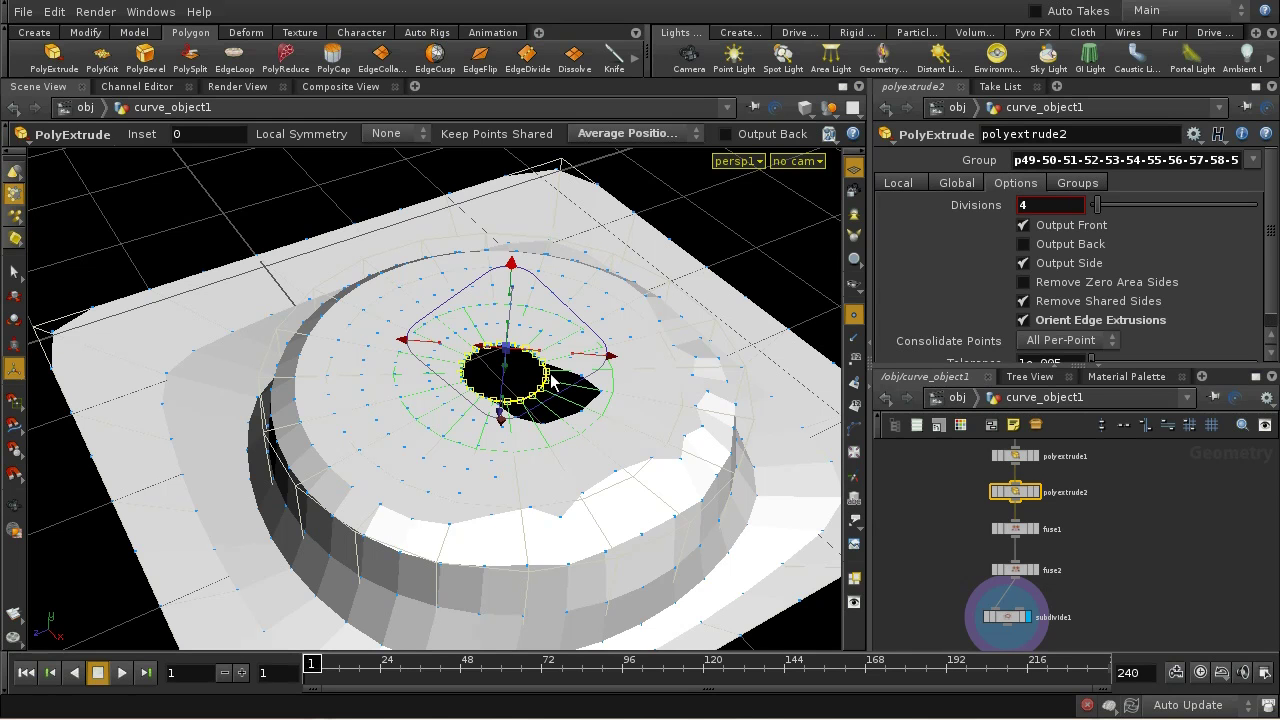
- Display fuse1's result and set its snap distance to 0.05
click(1036, 492)
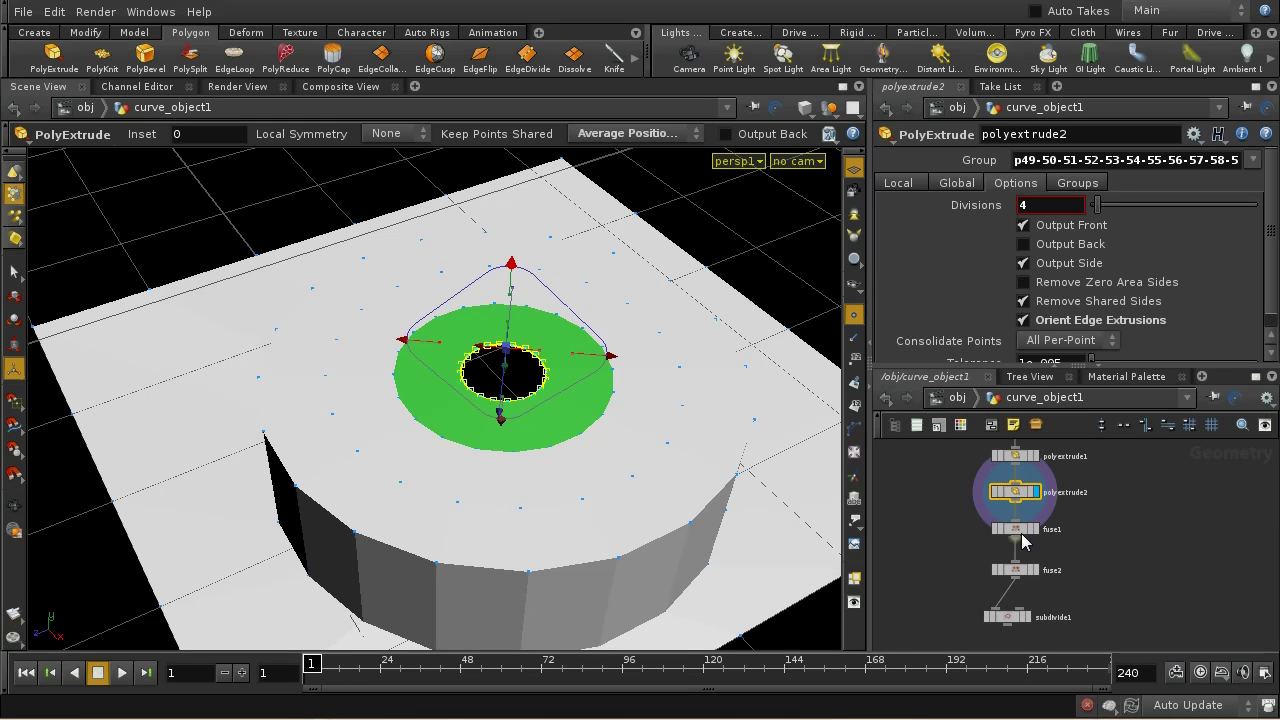
click(1032, 535)
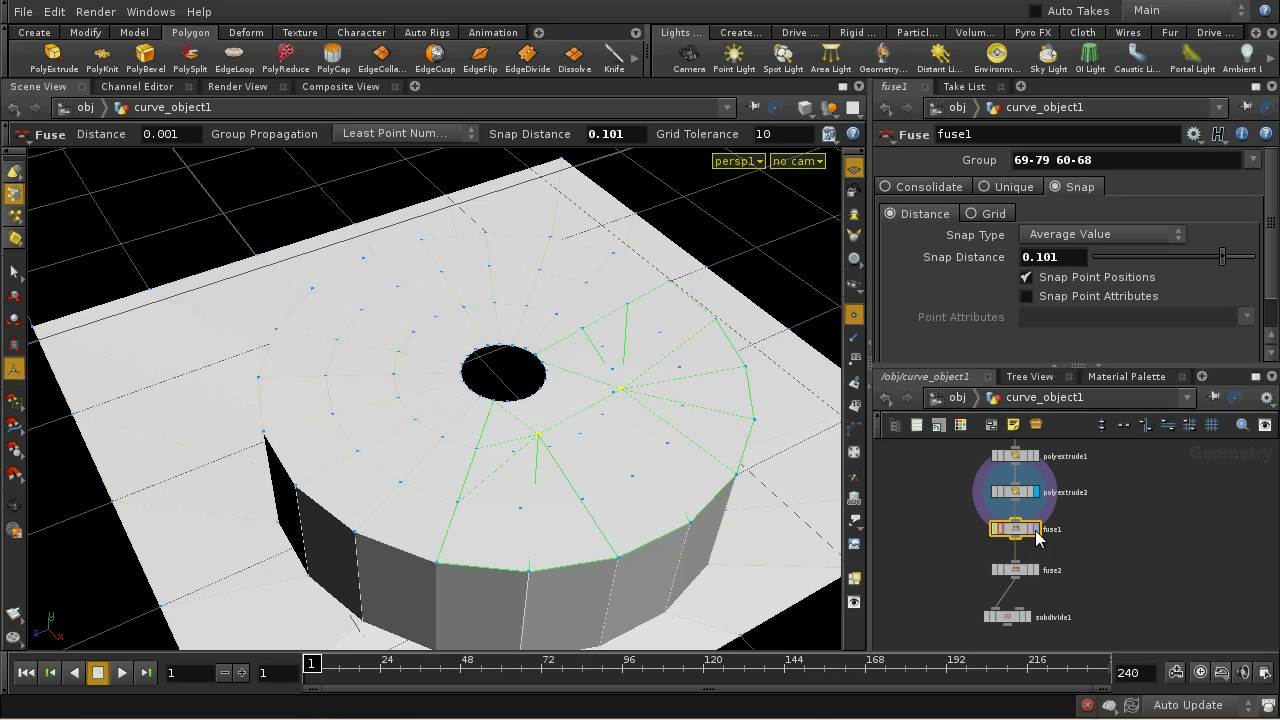
click(1036, 534)
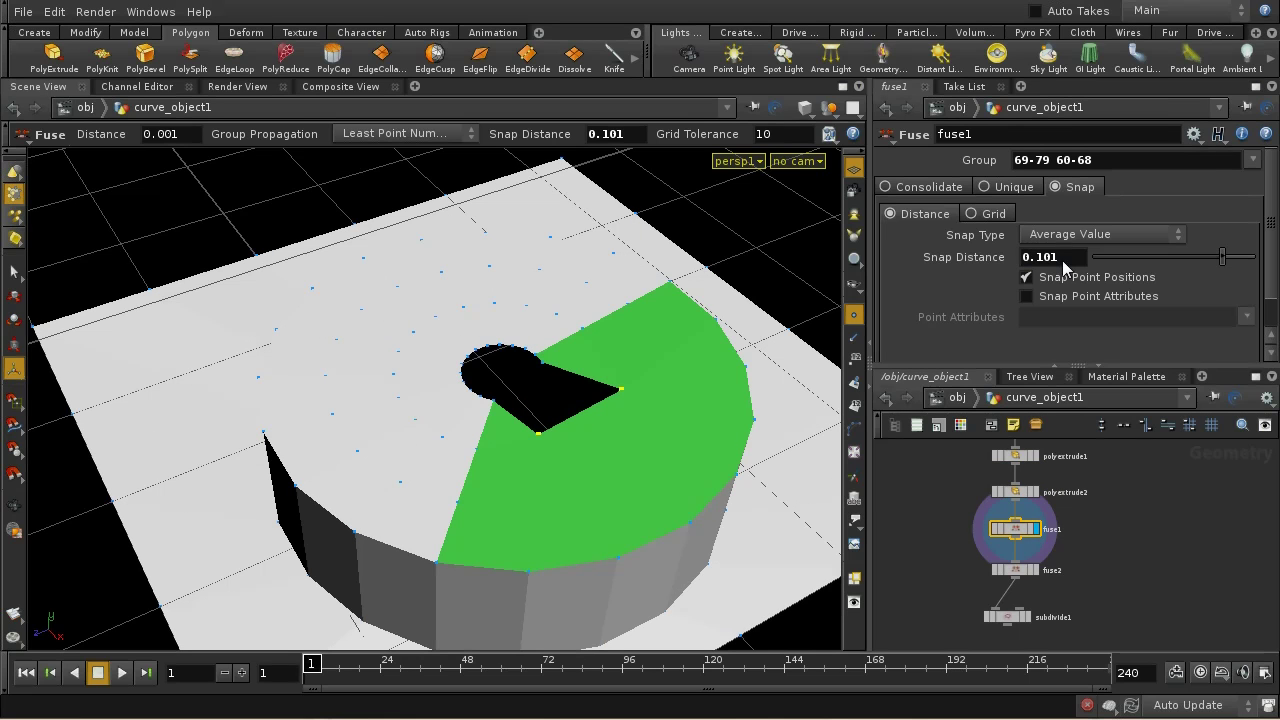
click(1063, 260)
text(0.05)
key(Return)
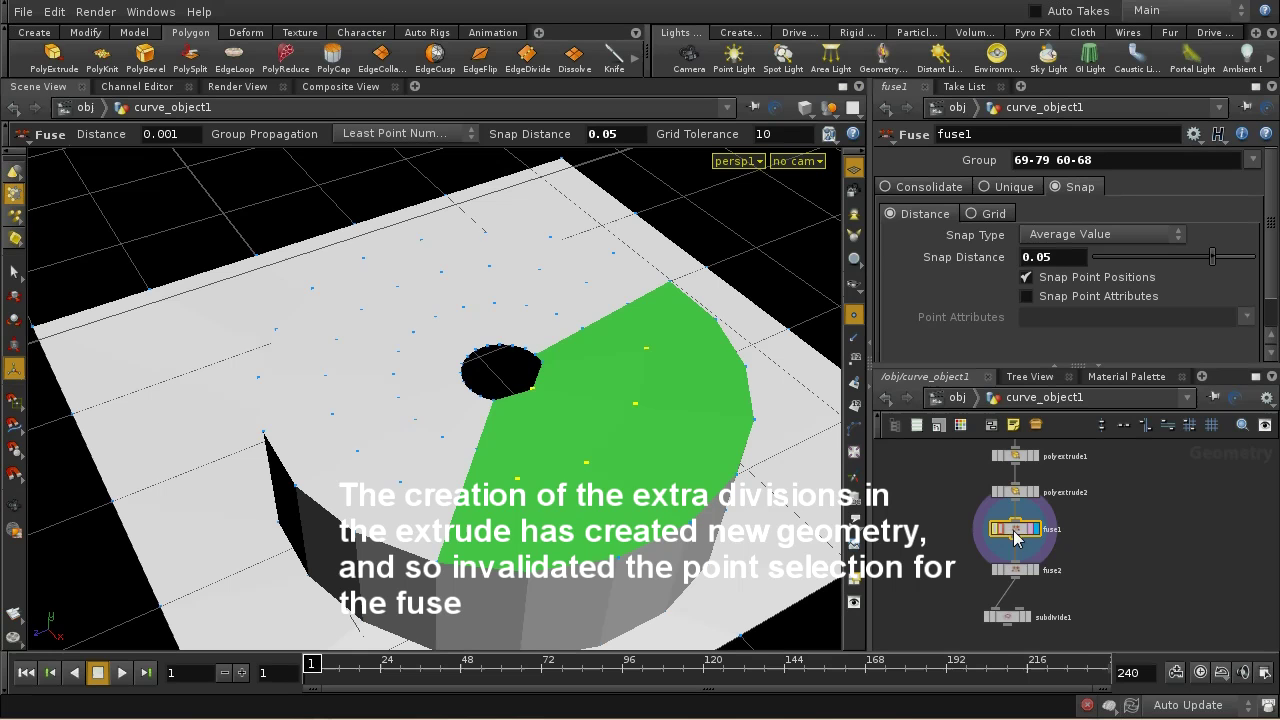
- Check polyextrude2's 4 divisions, then start reselecting fuse1's outdated point group
click(1021, 494)
click(1021, 496)
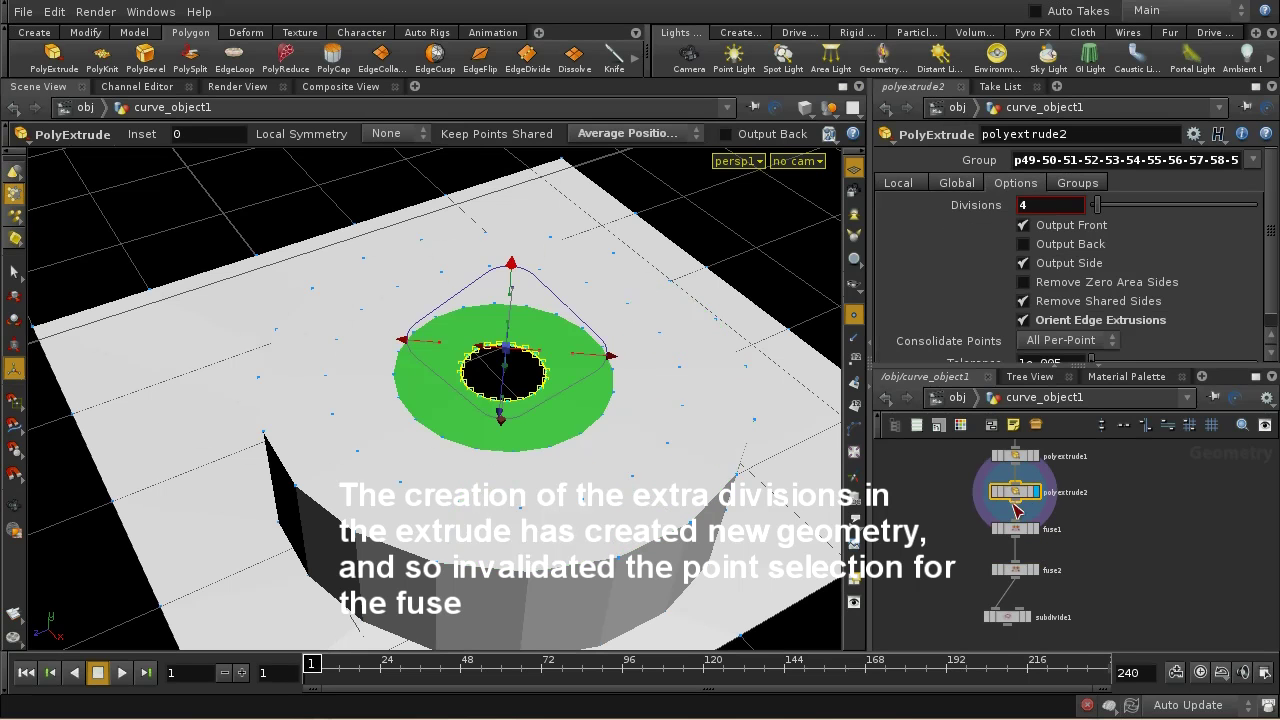
click(1018, 532)
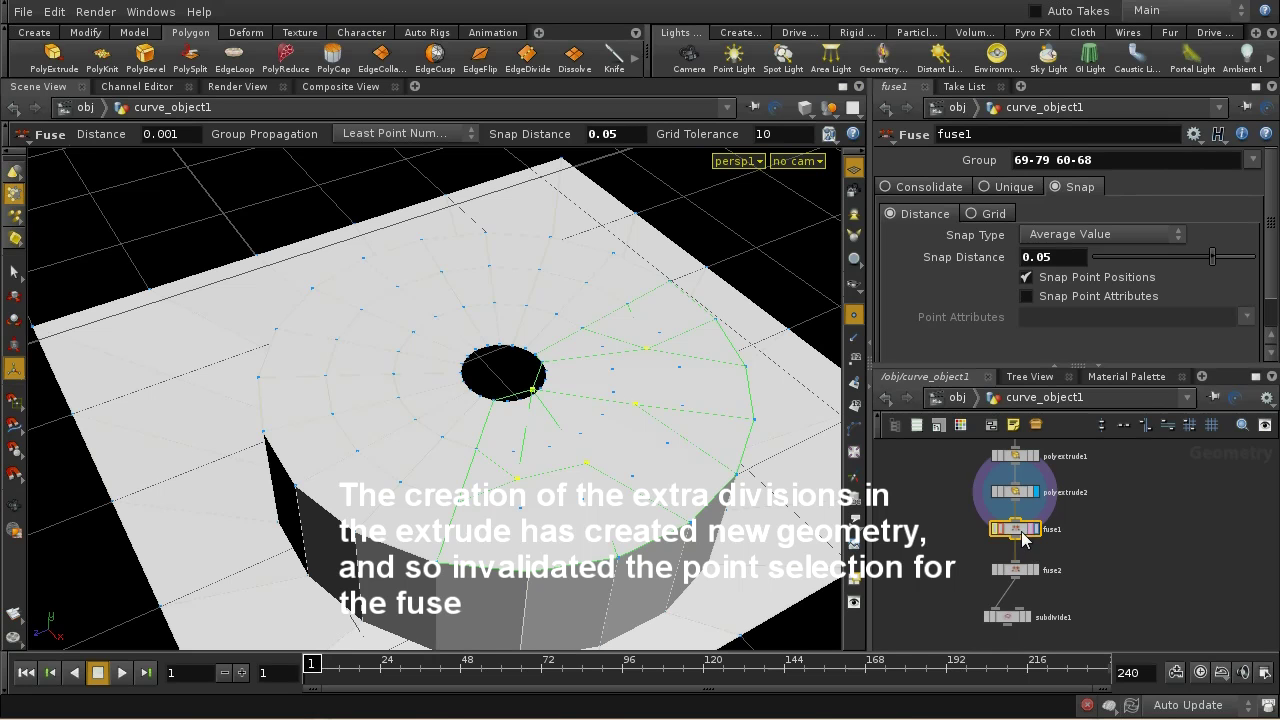
click(1020, 535)
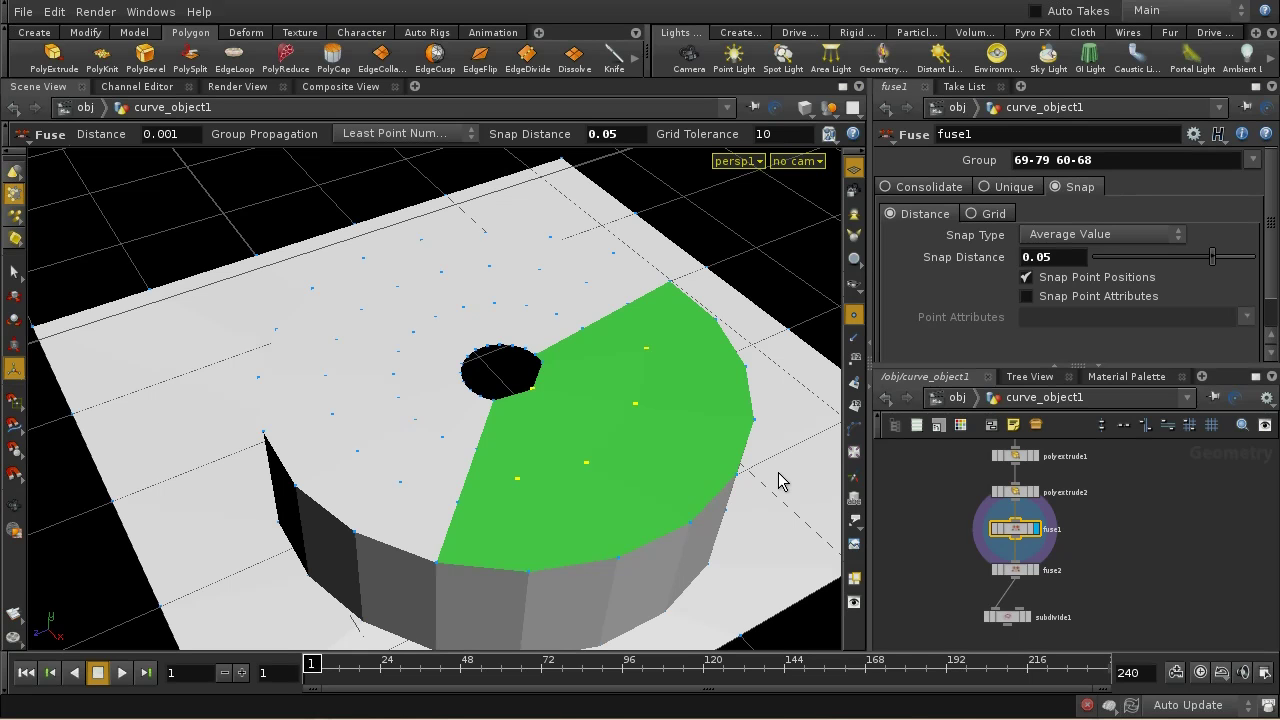
key(Return)
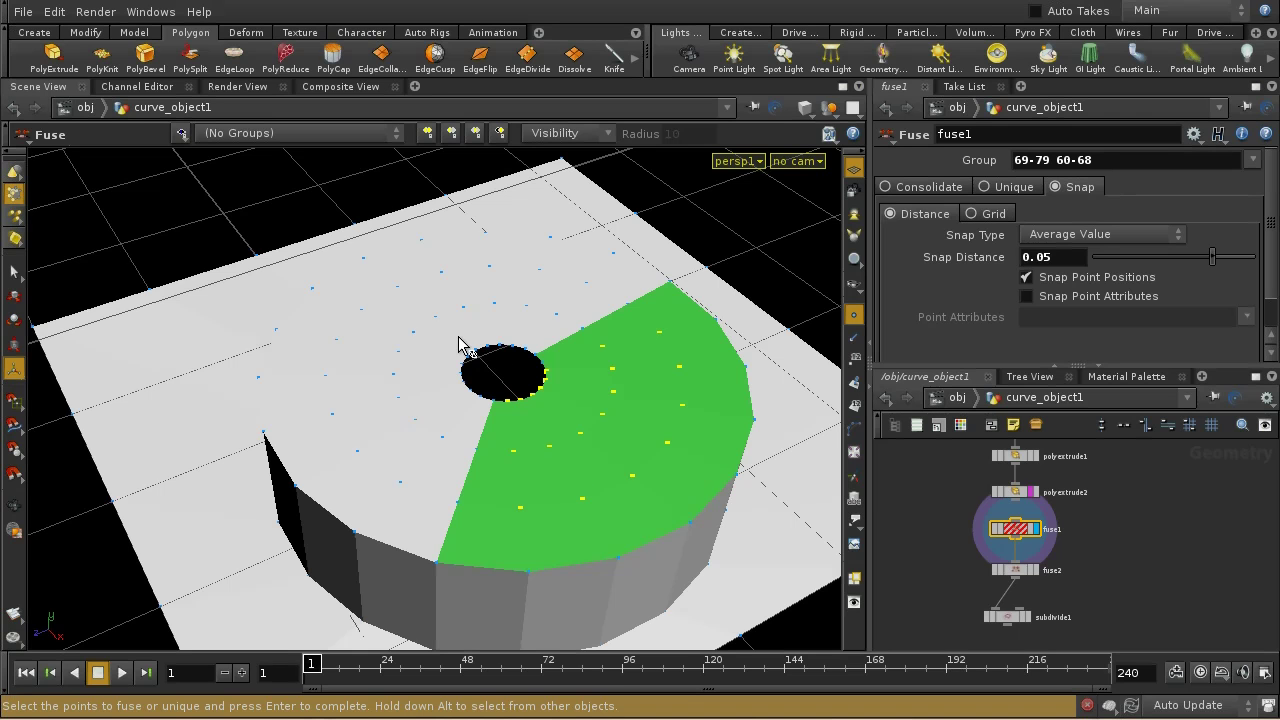
- Box-select the inner ring of points to fuse the hole shut, and raise snap distance to 0.25
drag(443, 338, 565, 418)
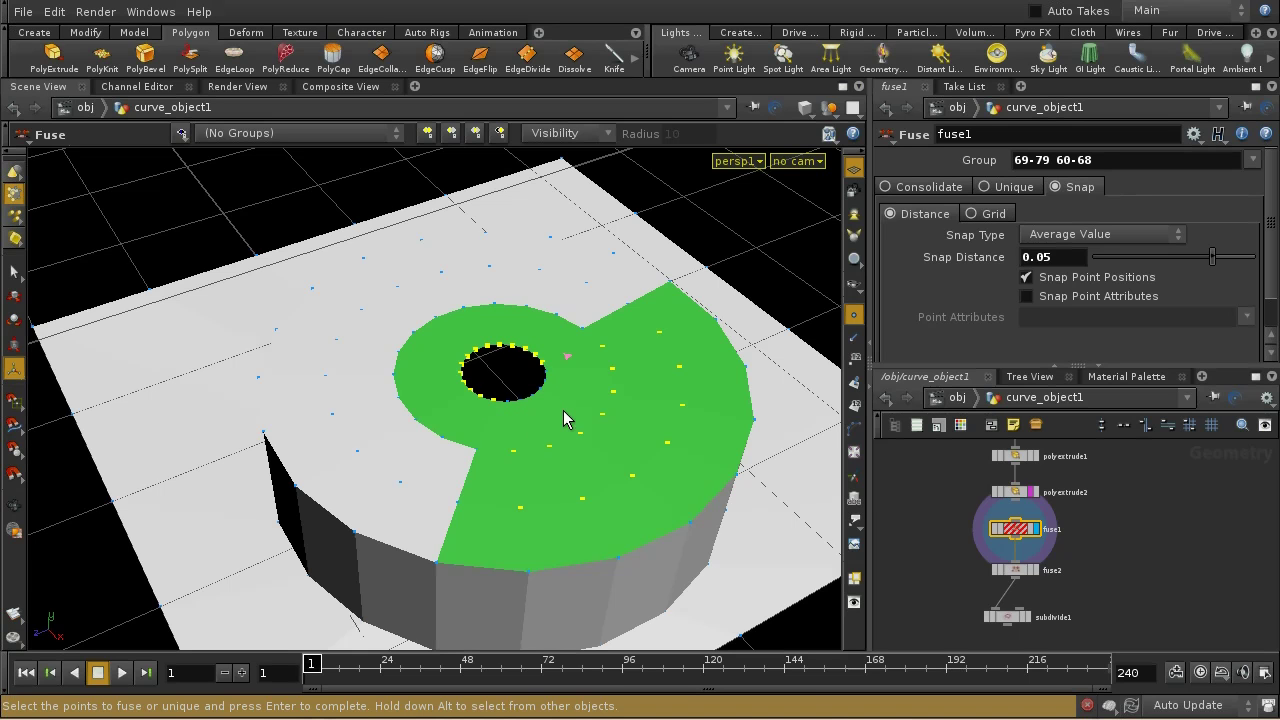
key(Return)
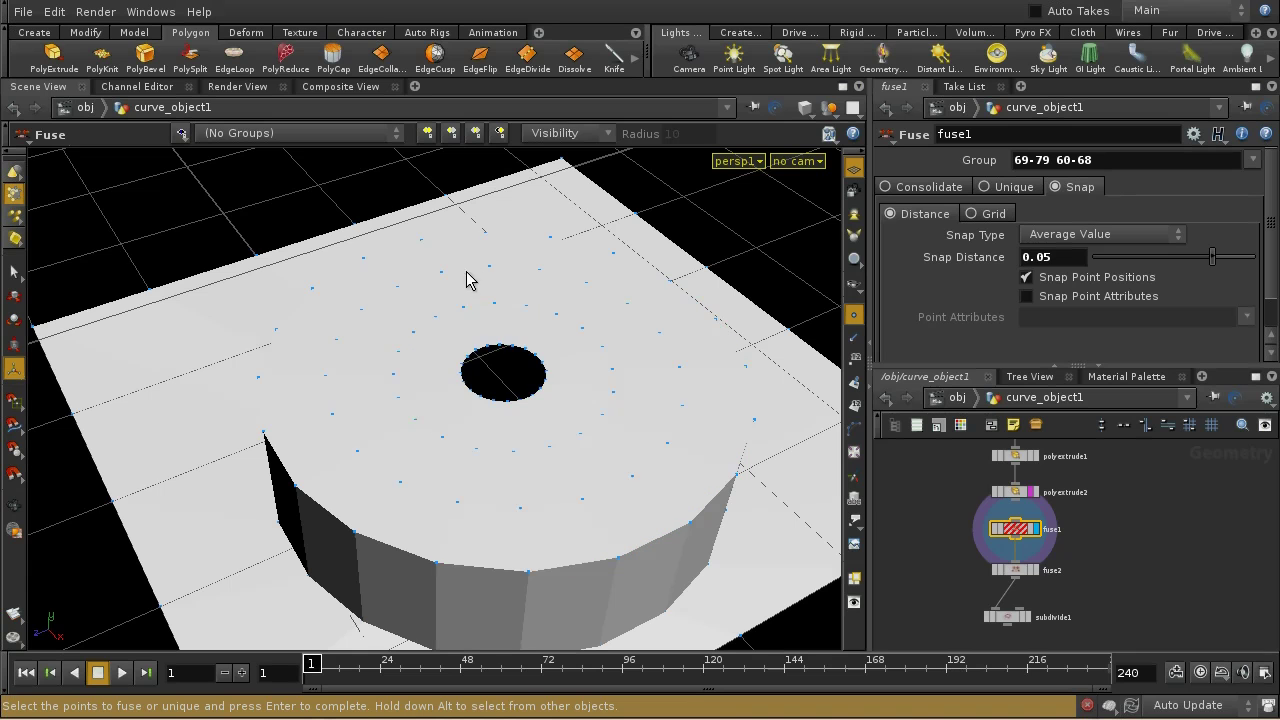
drag(450, 346, 552, 414)
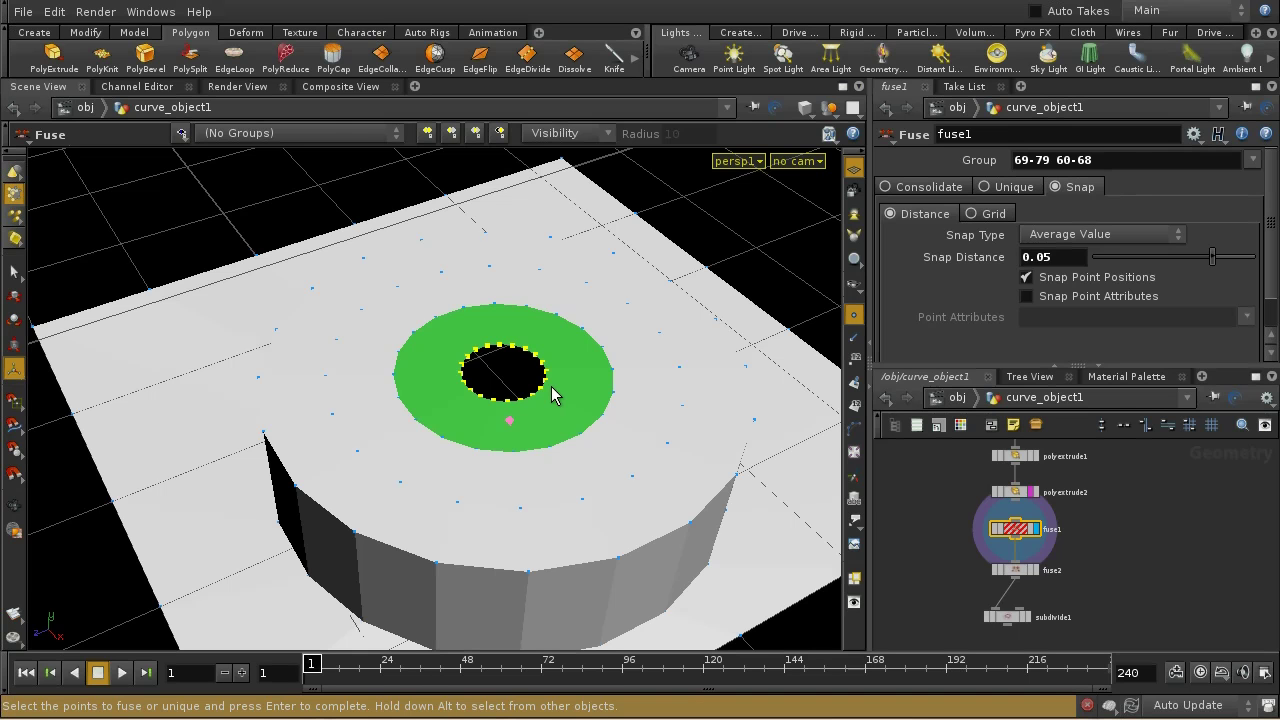
key(Return)
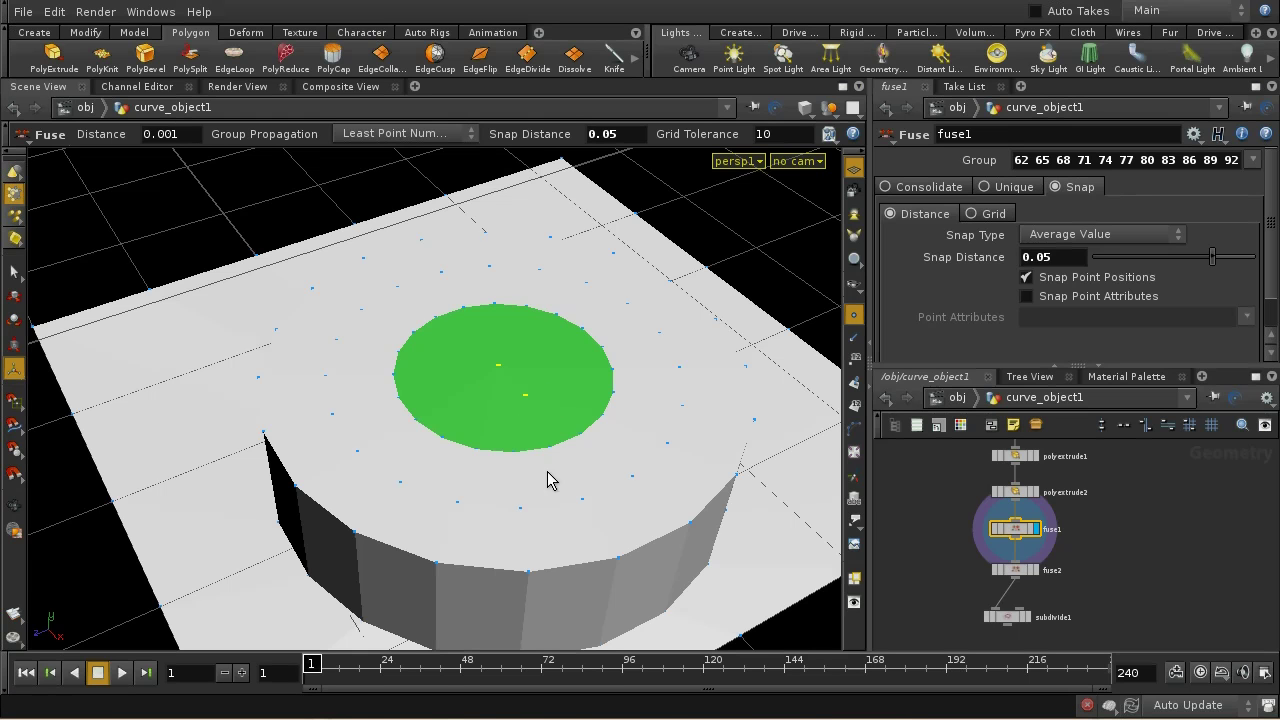
drag(551, 480, 551, 314)
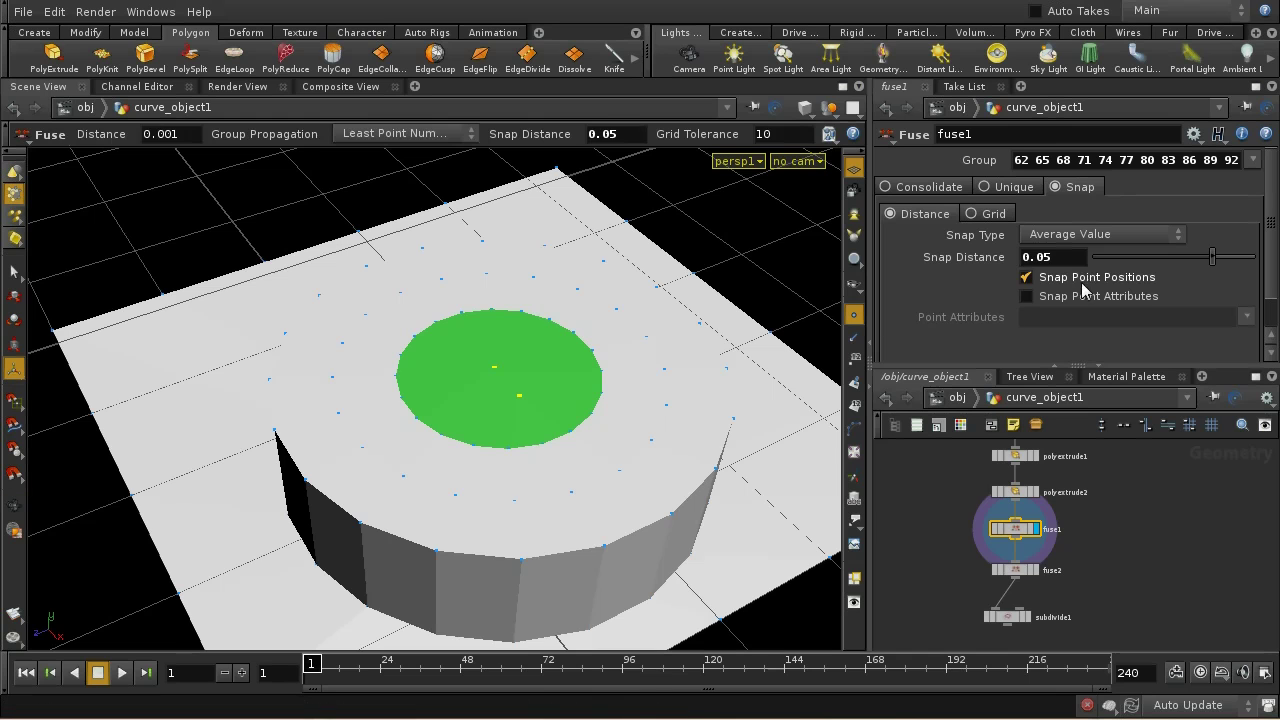
mouse_move(1073, 259)
middle_down()
mouse_move(1113, 271)
mouse_move(1073, 267)
middle_up()
- Display subdivide1's smoothed result and orbit to inspect the rounded shape
click(1035, 571)
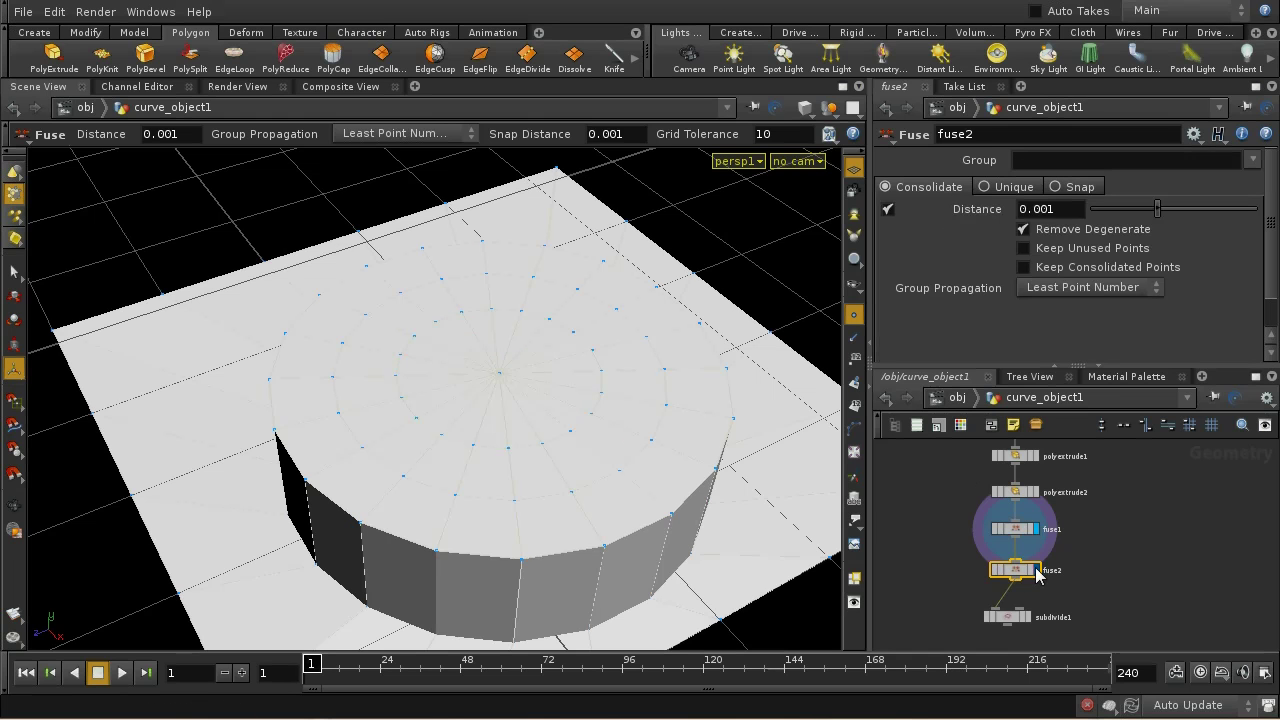
click(1017, 617)
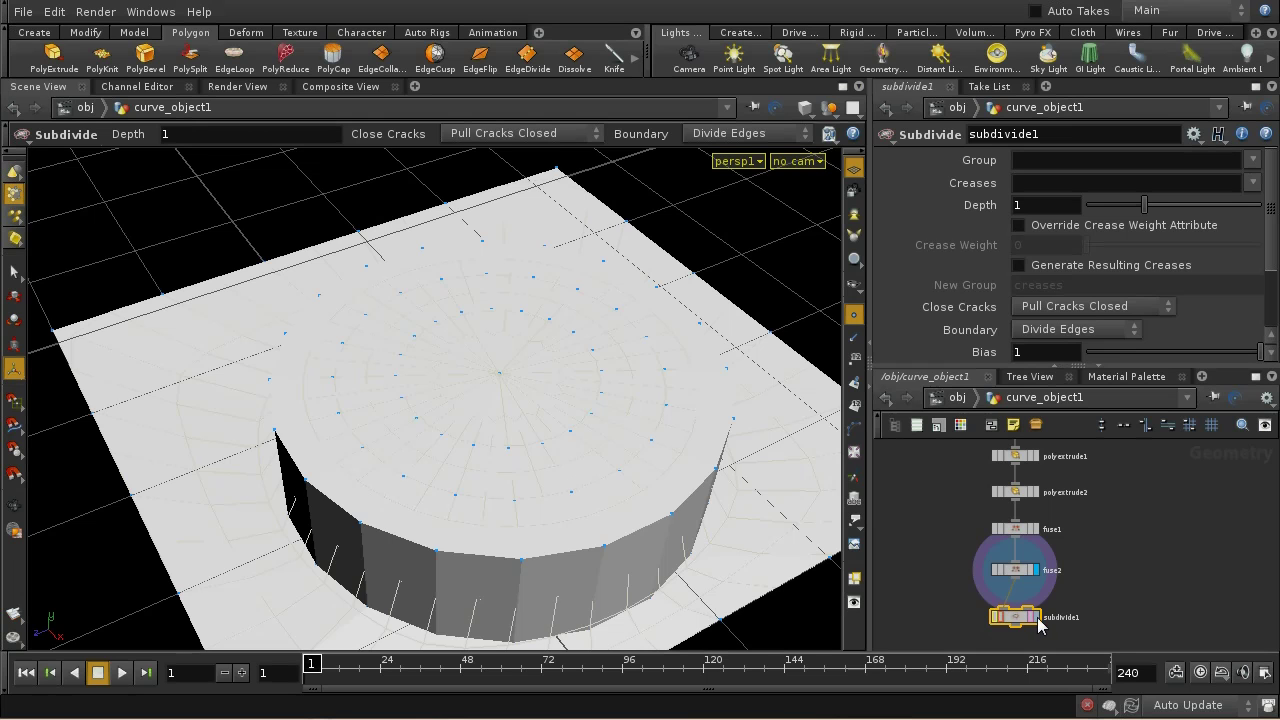
click(1040, 618)
key(Escape)
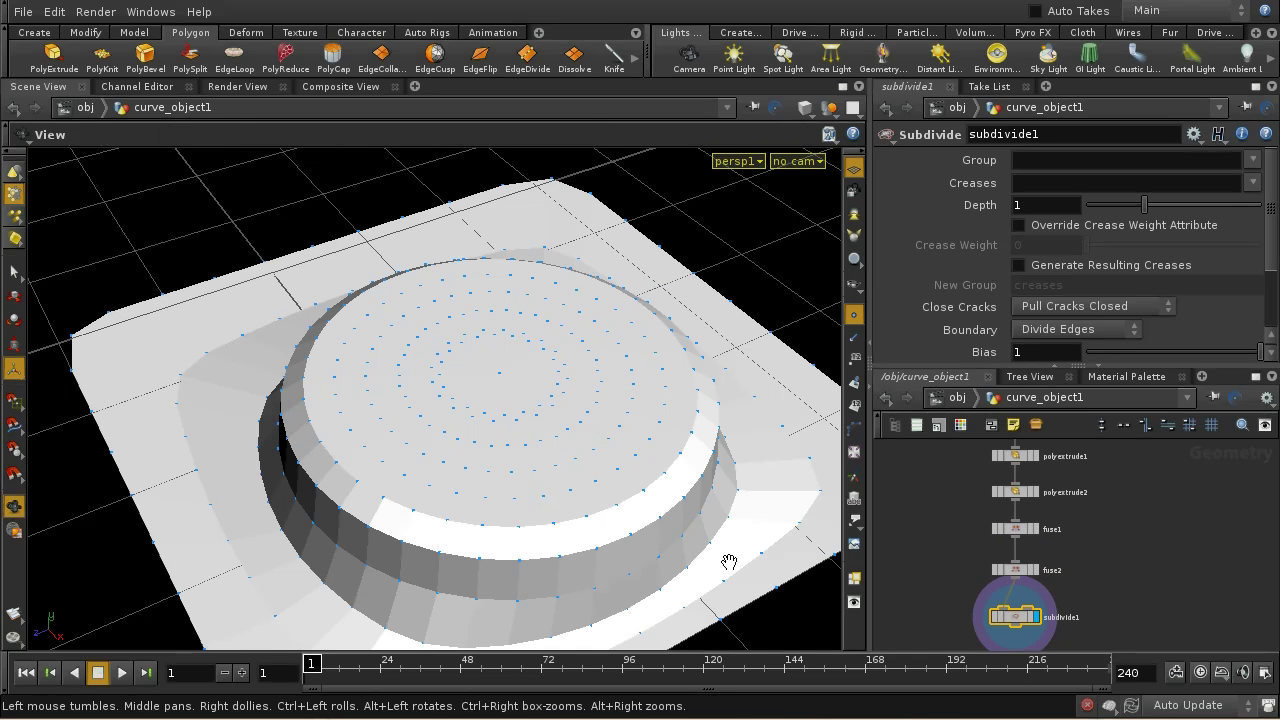
drag(729, 562, 676, 534)
key(Return)
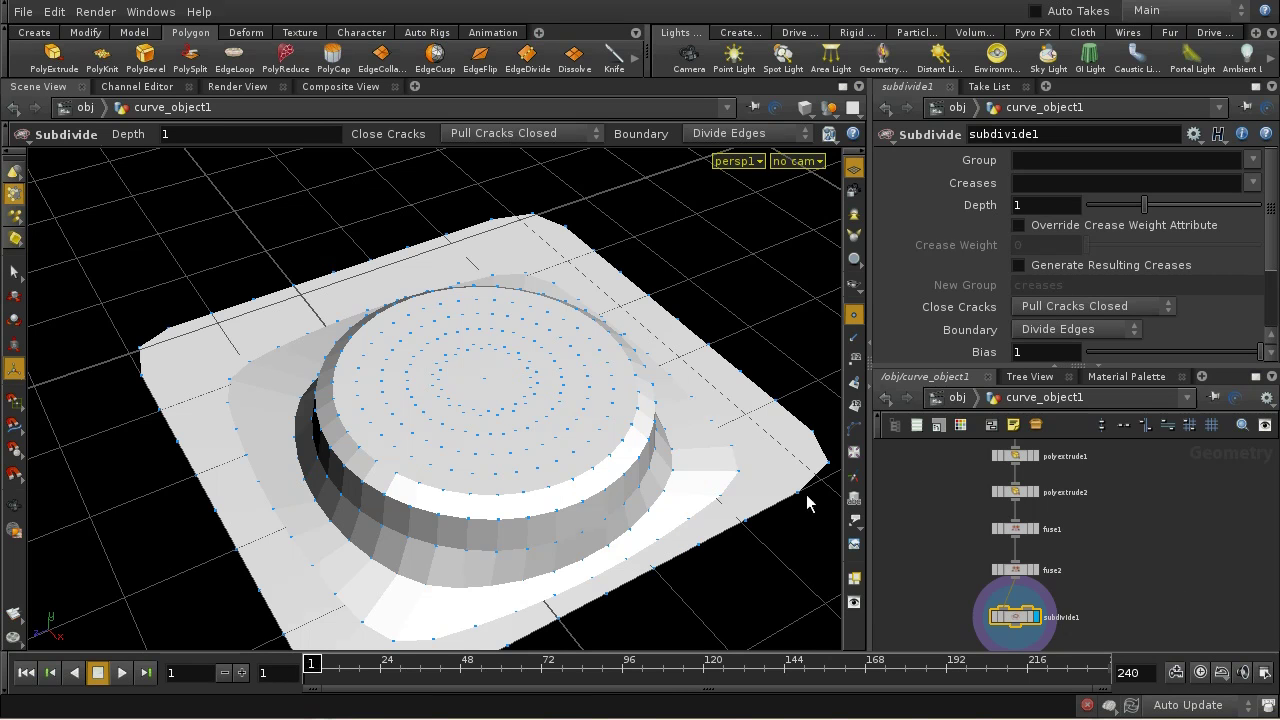
- Review the network and display fuse1's unsmoothed output
scroll(1058, 565, up, 5)
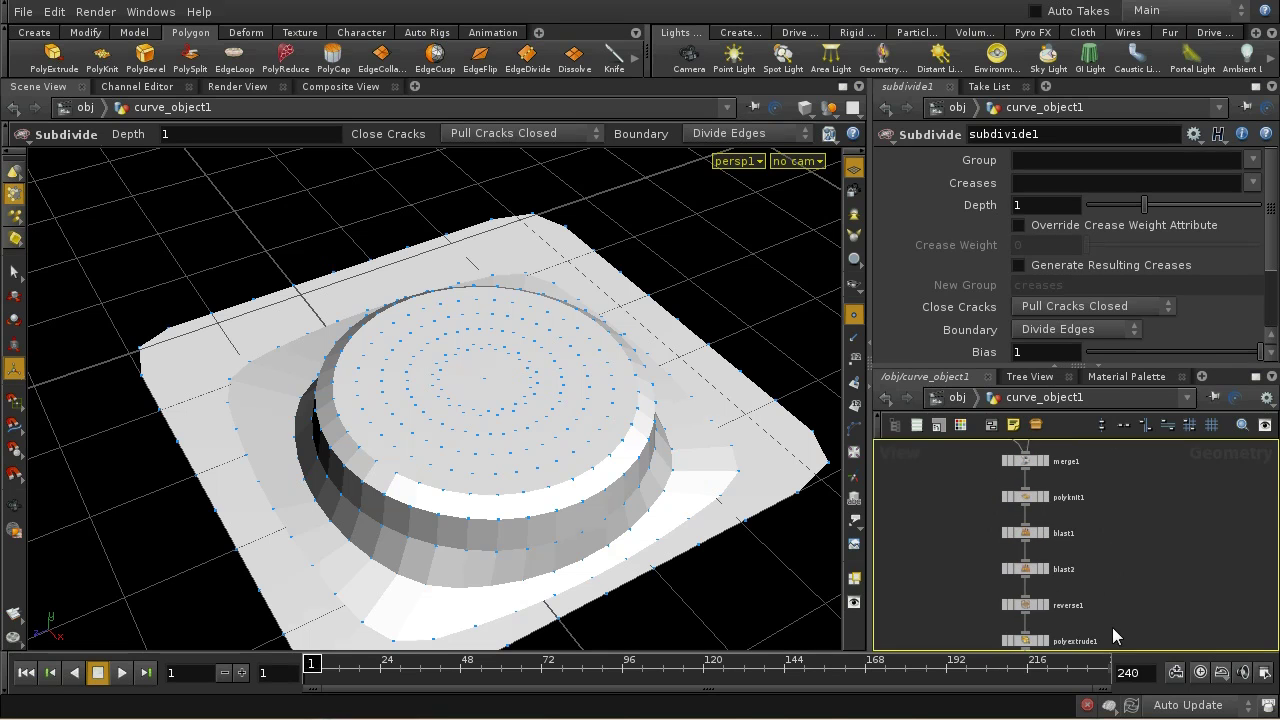
scroll(1105, 557, down, 3)
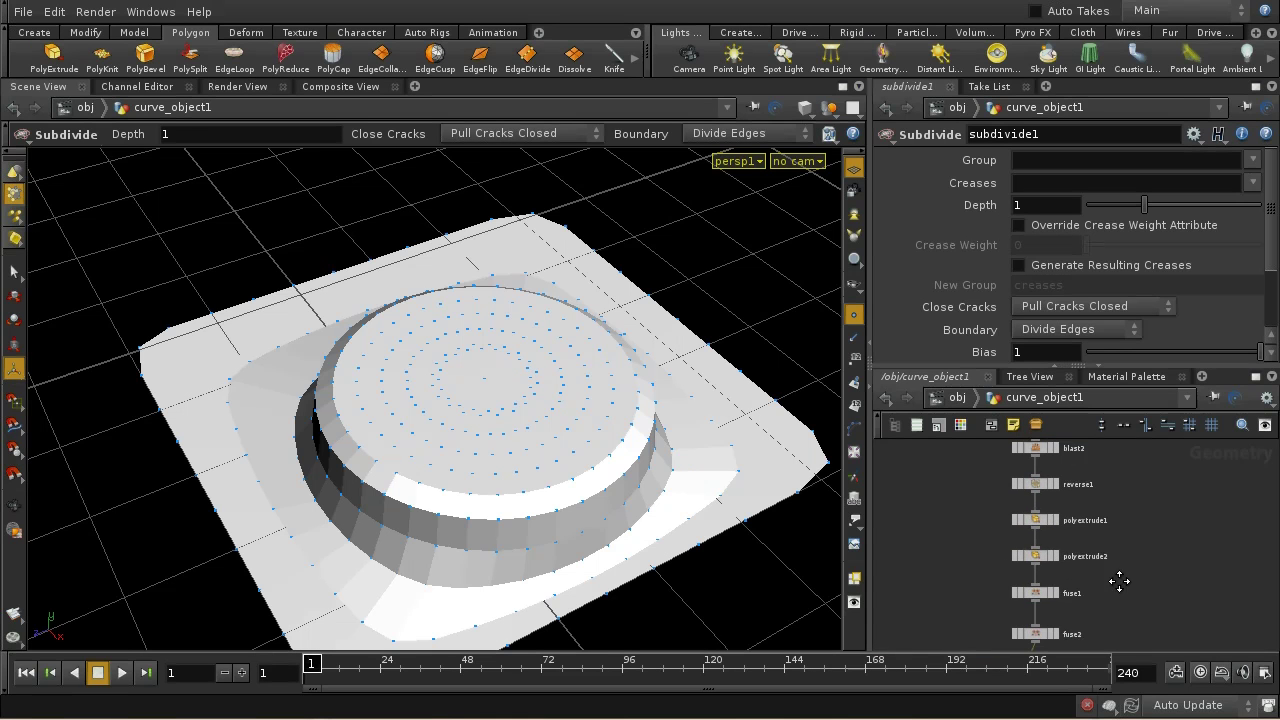
scroll(1119, 581, down, 1)
click(1058, 568)
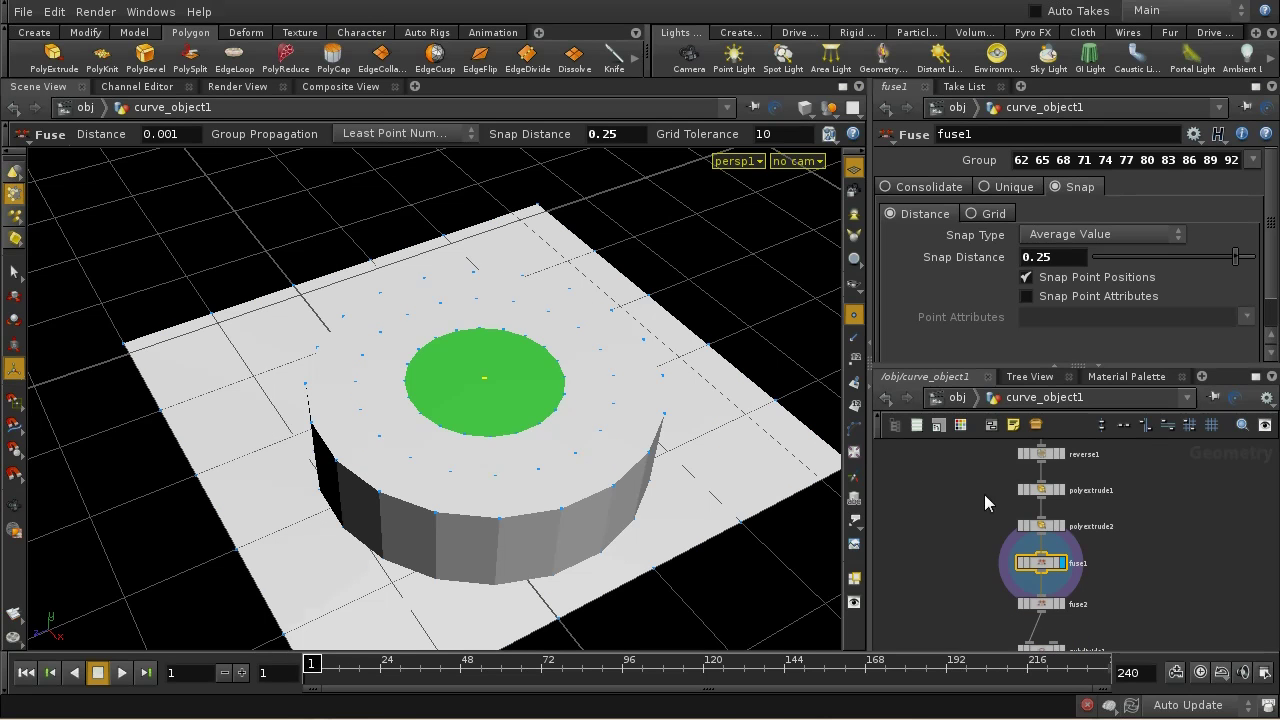
right_click(13, 270)
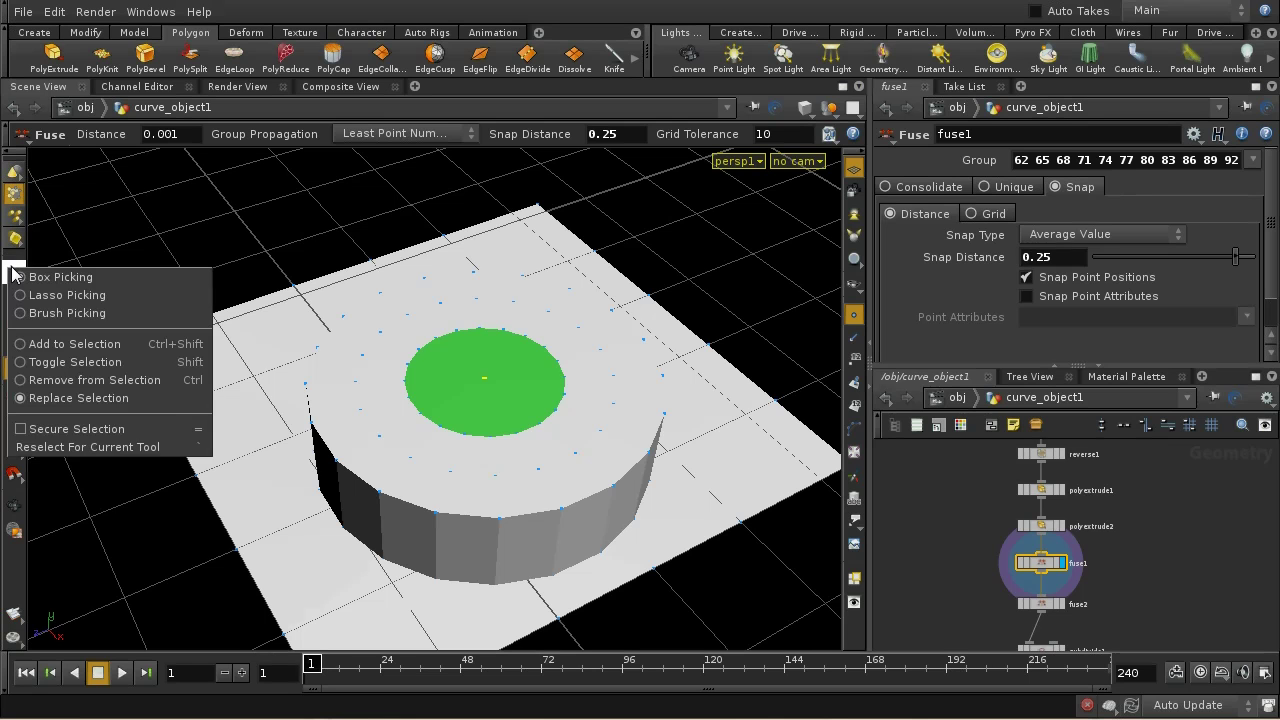
click(113, 367)
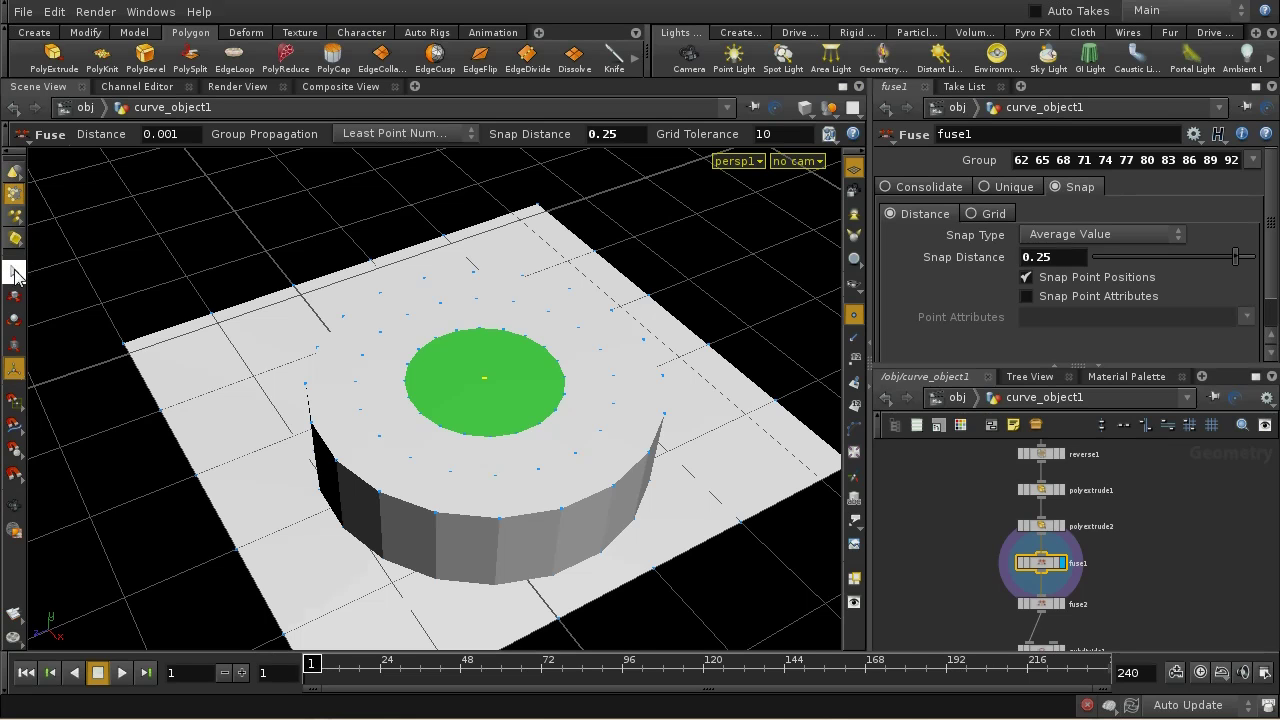
right_click(15, 273)
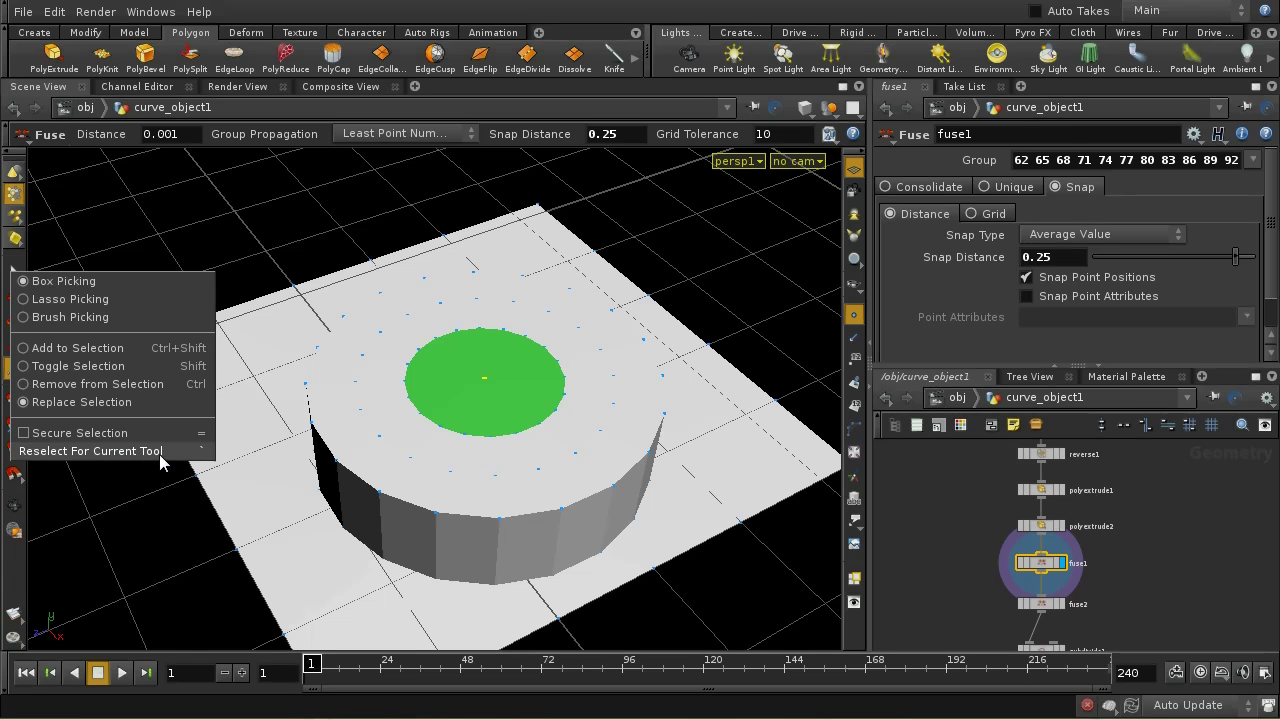
click(161, 546)
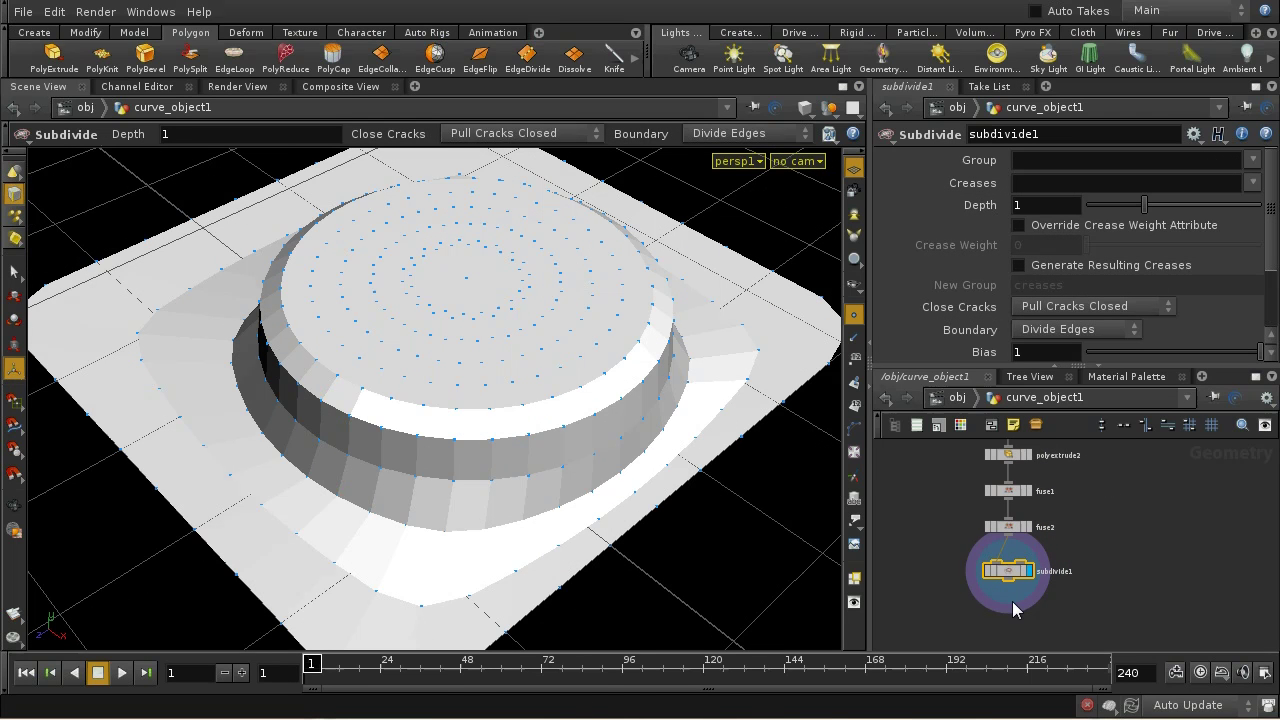
- Bypass subdivide1, move it lower, display fuse2's output, and switch to the Select tool
click(987, 575)
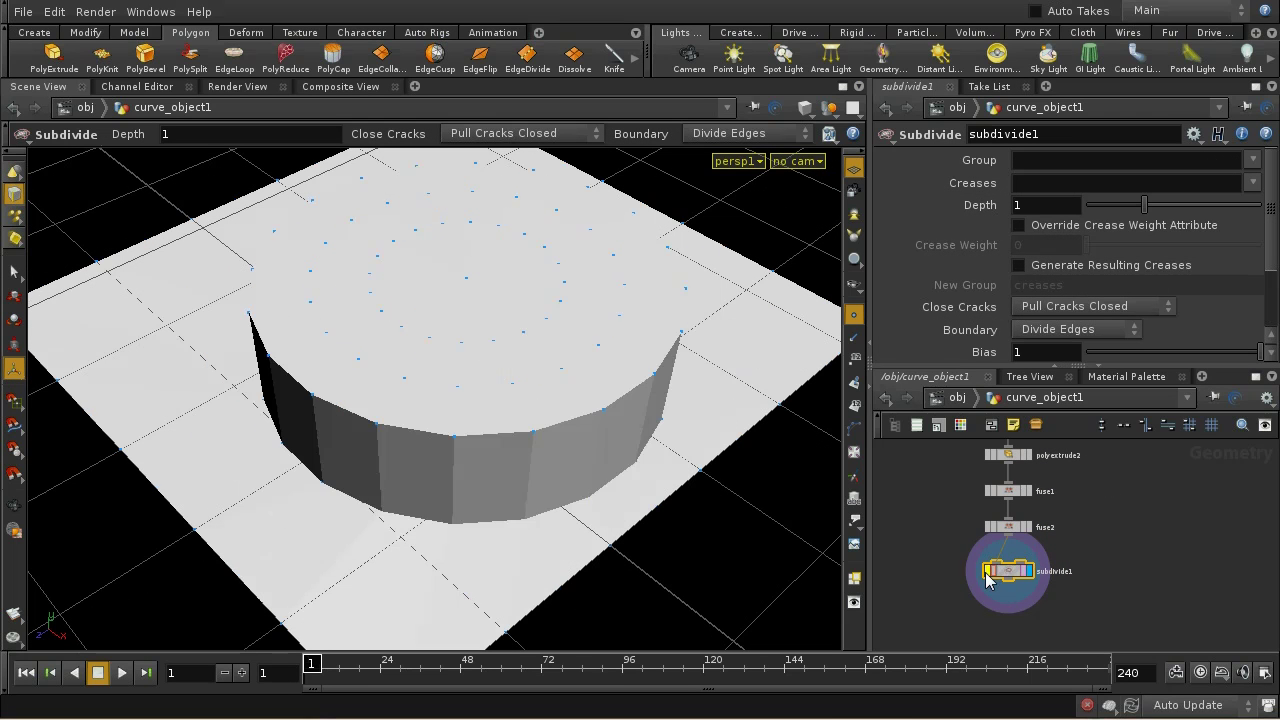
drag(1008, 572, 1008, 628)
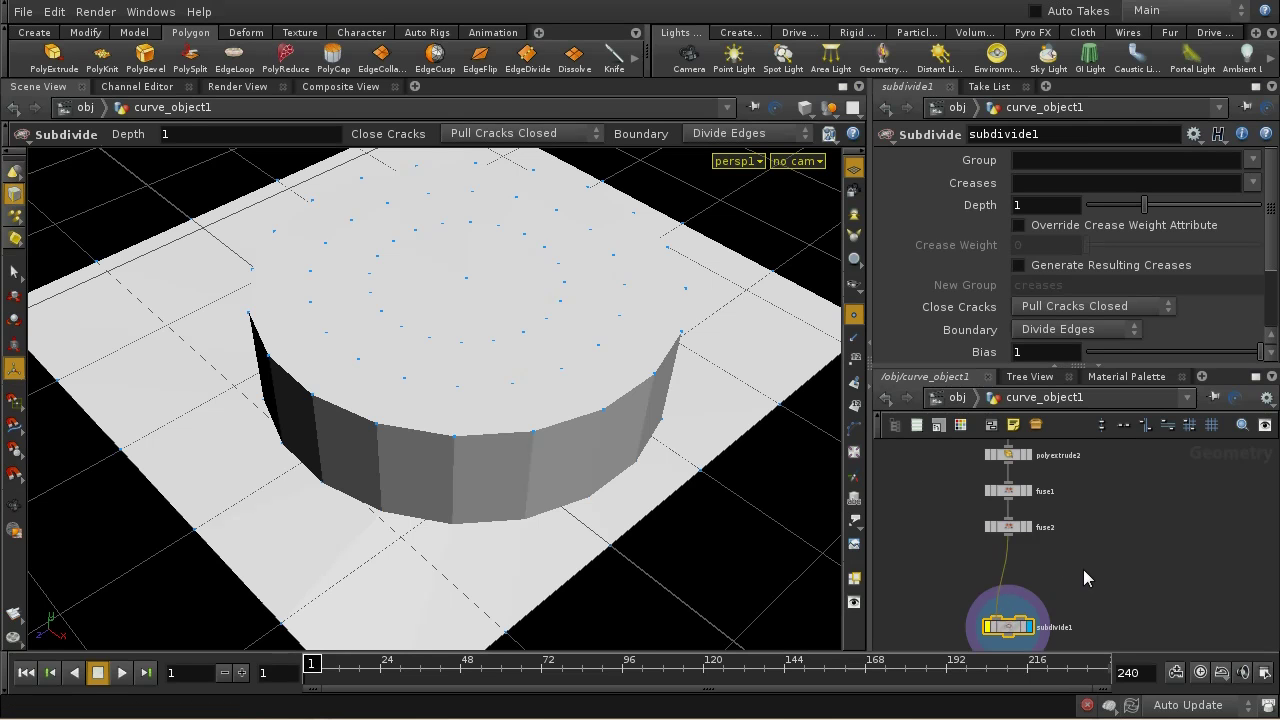
click(1013, 530)
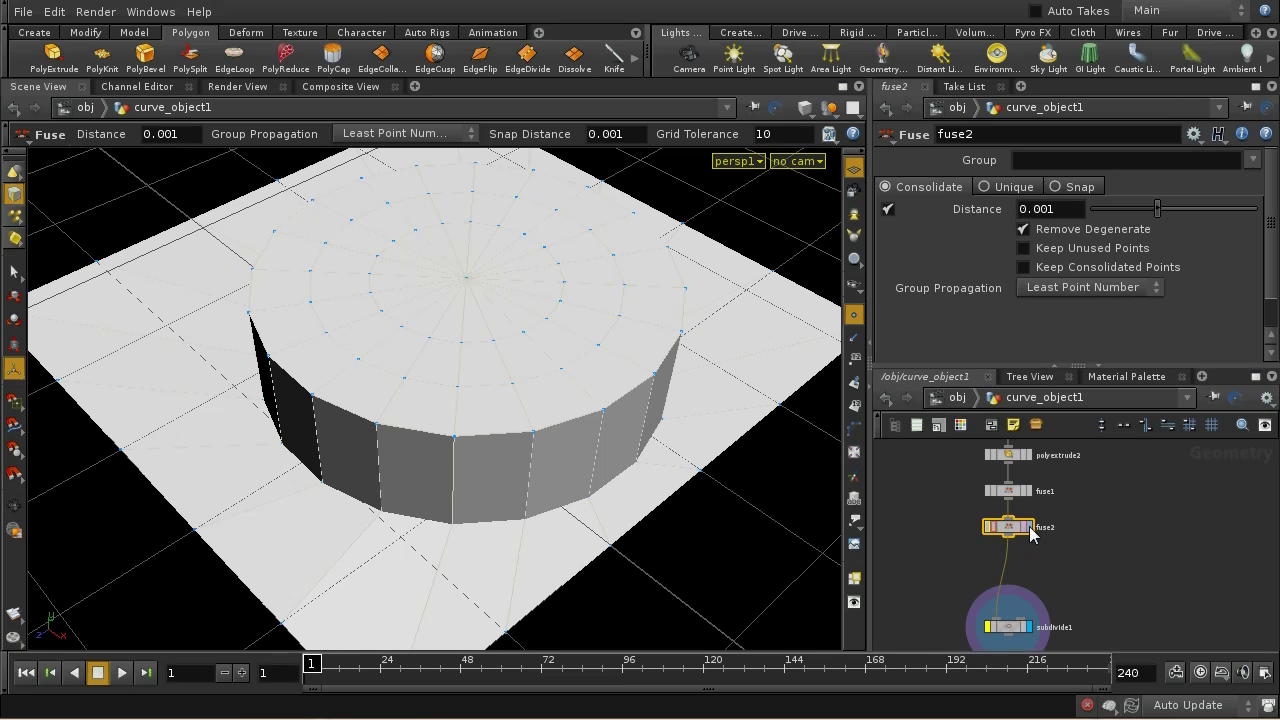
click(1030, 528)
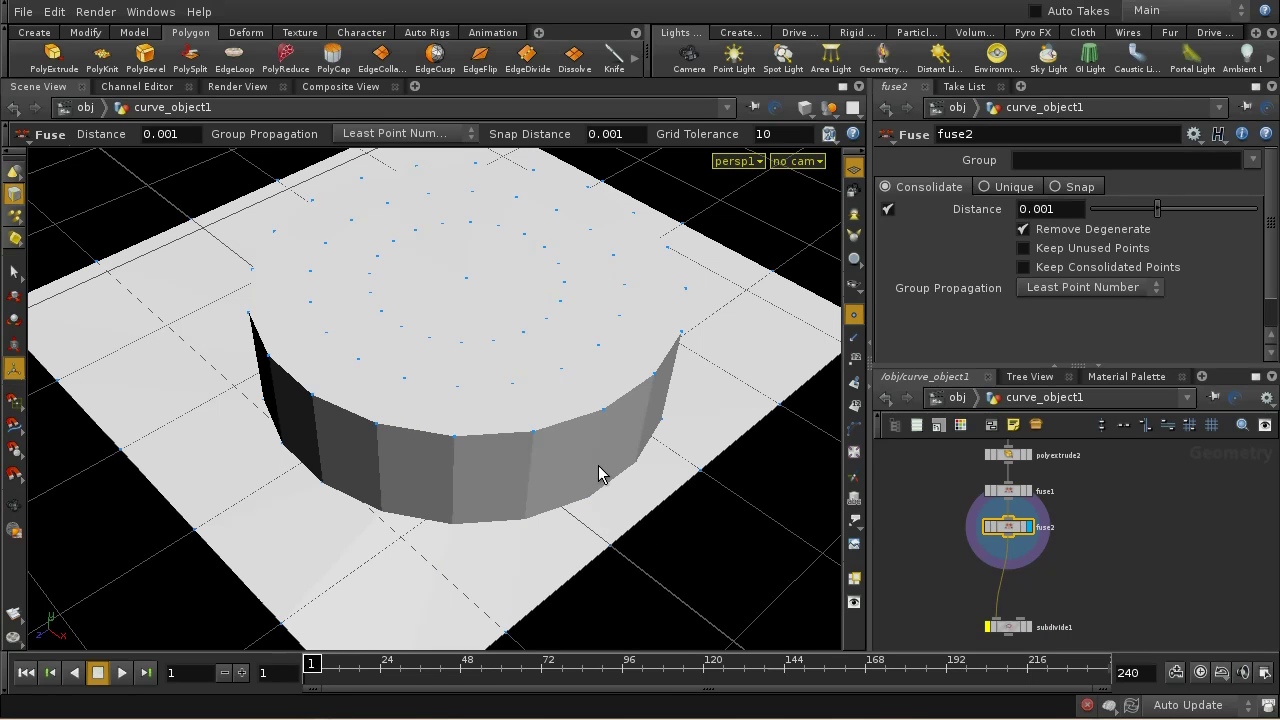
key(s)
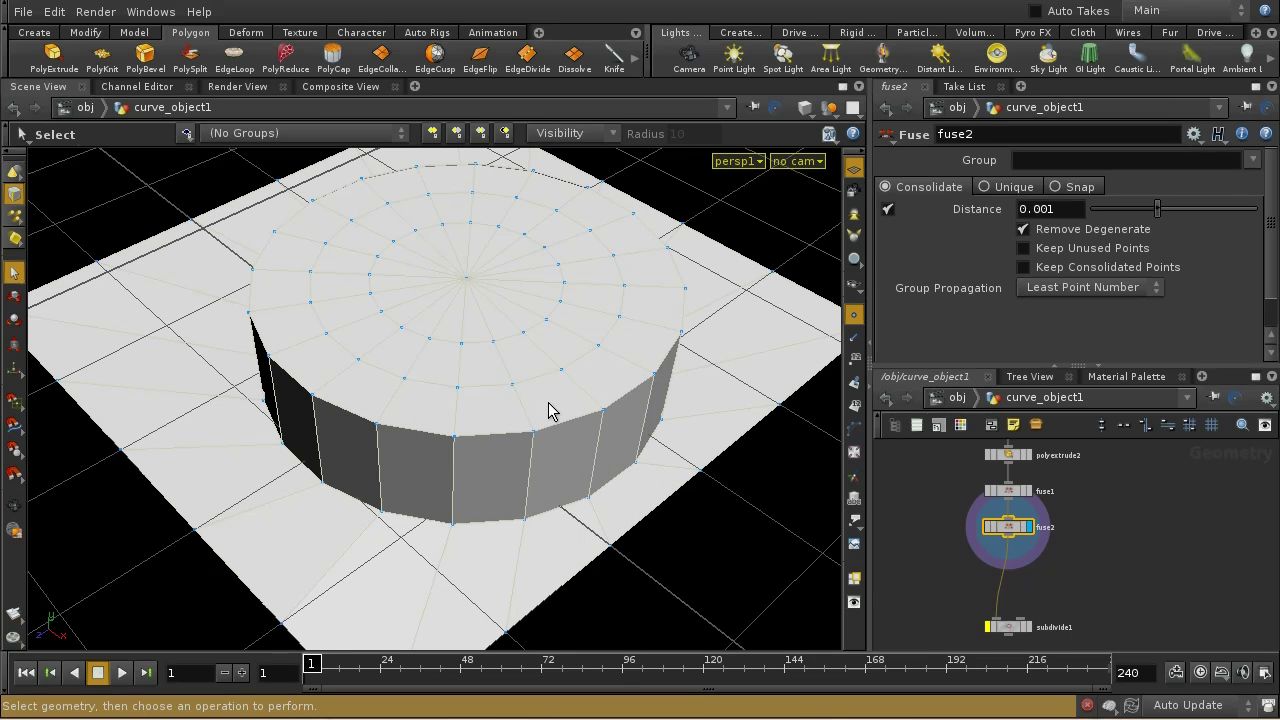
- Select part of the cylinder wall and bring up the component-type choices for selection
drag(548, 409, 577, 441)
right_click(14, 196)
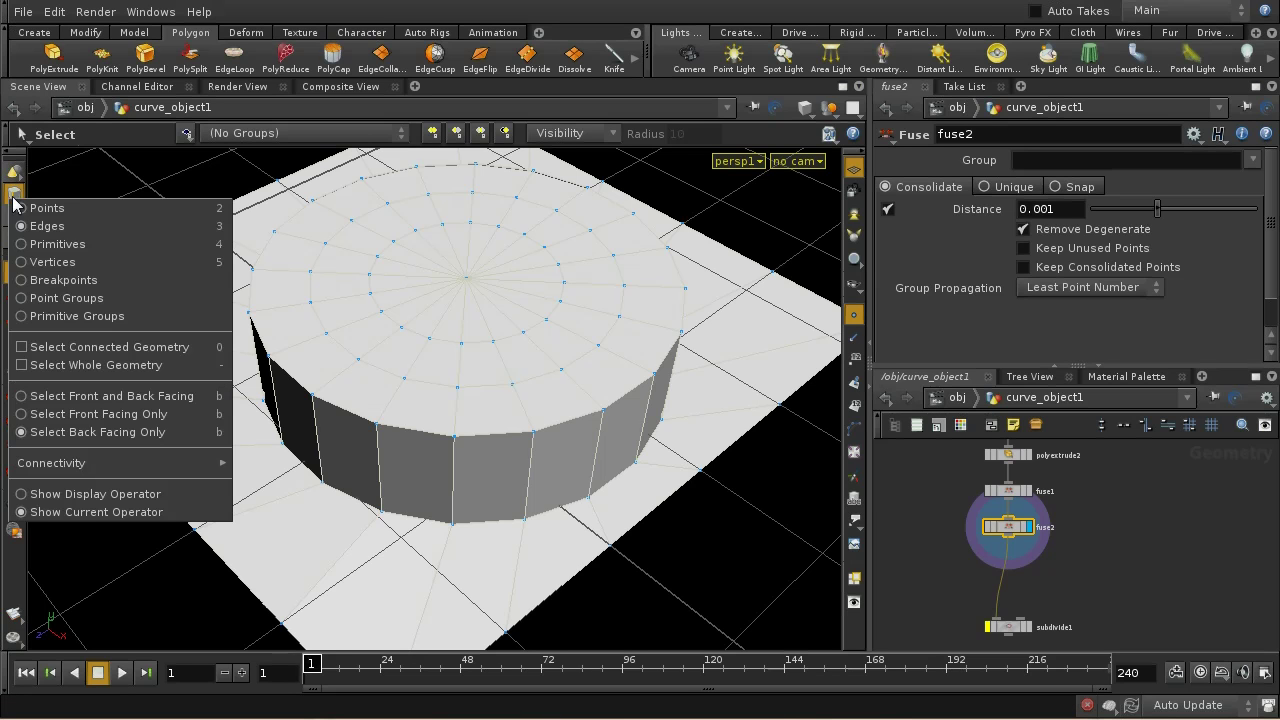
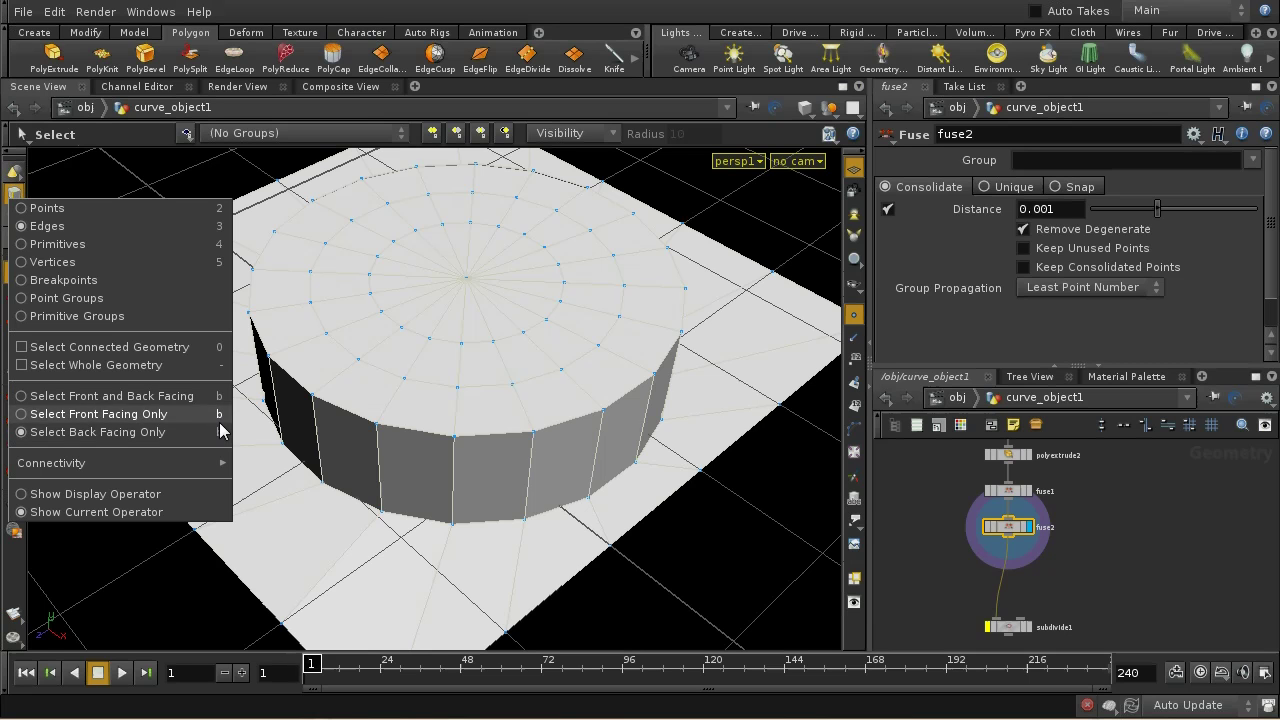
- Select the cylinder's top and bottom rim edge loops, including back-facing edges, and search for PolyBevel
click(52, 398)
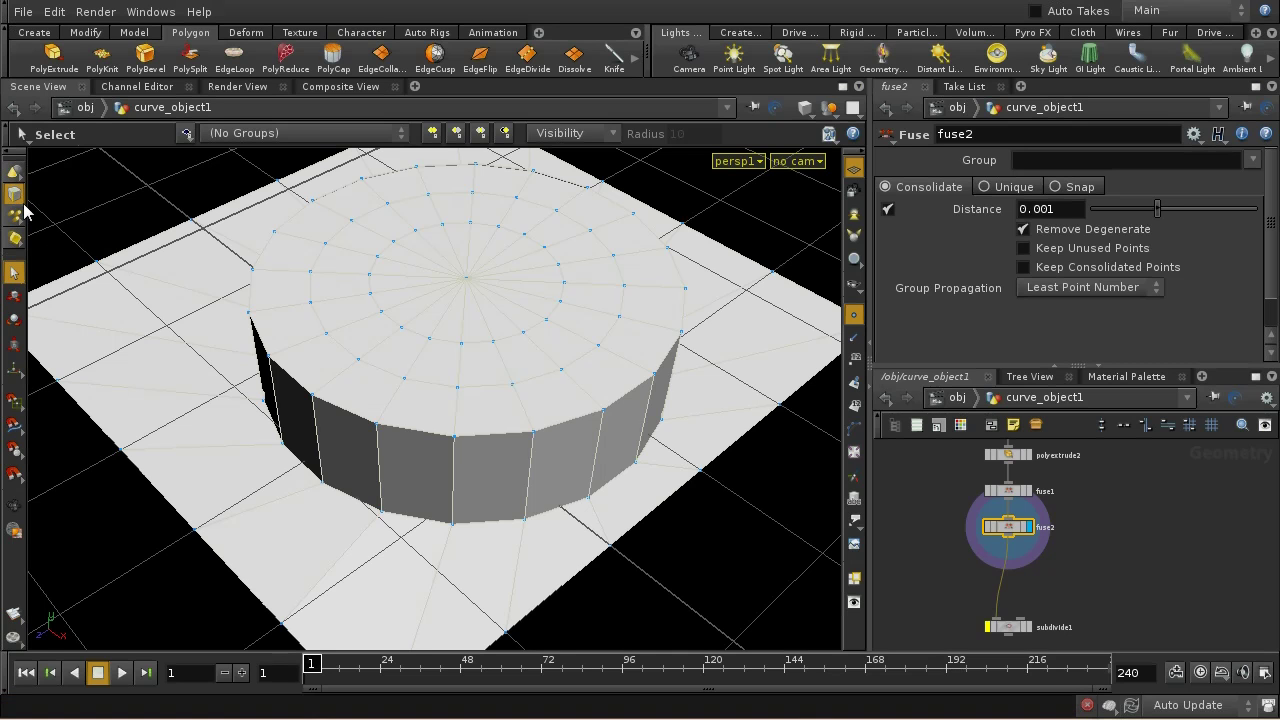
drag(413, 416, 436, 452)
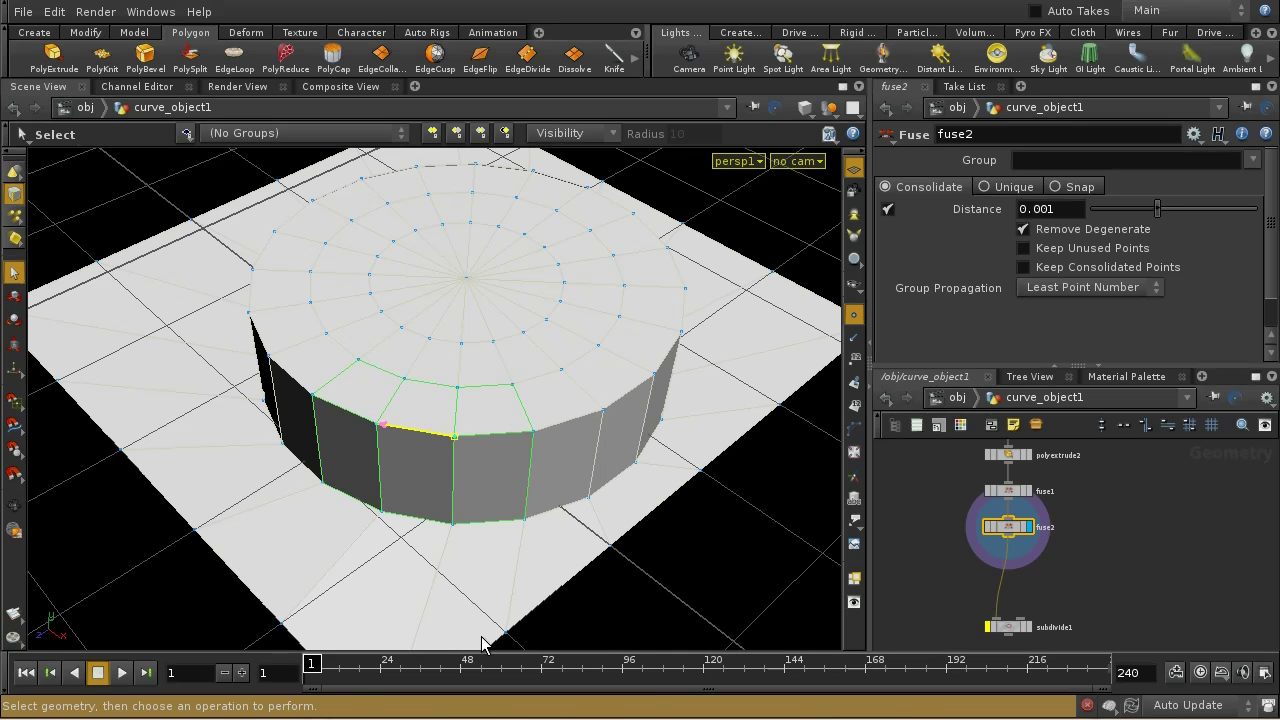
key(shift+l)
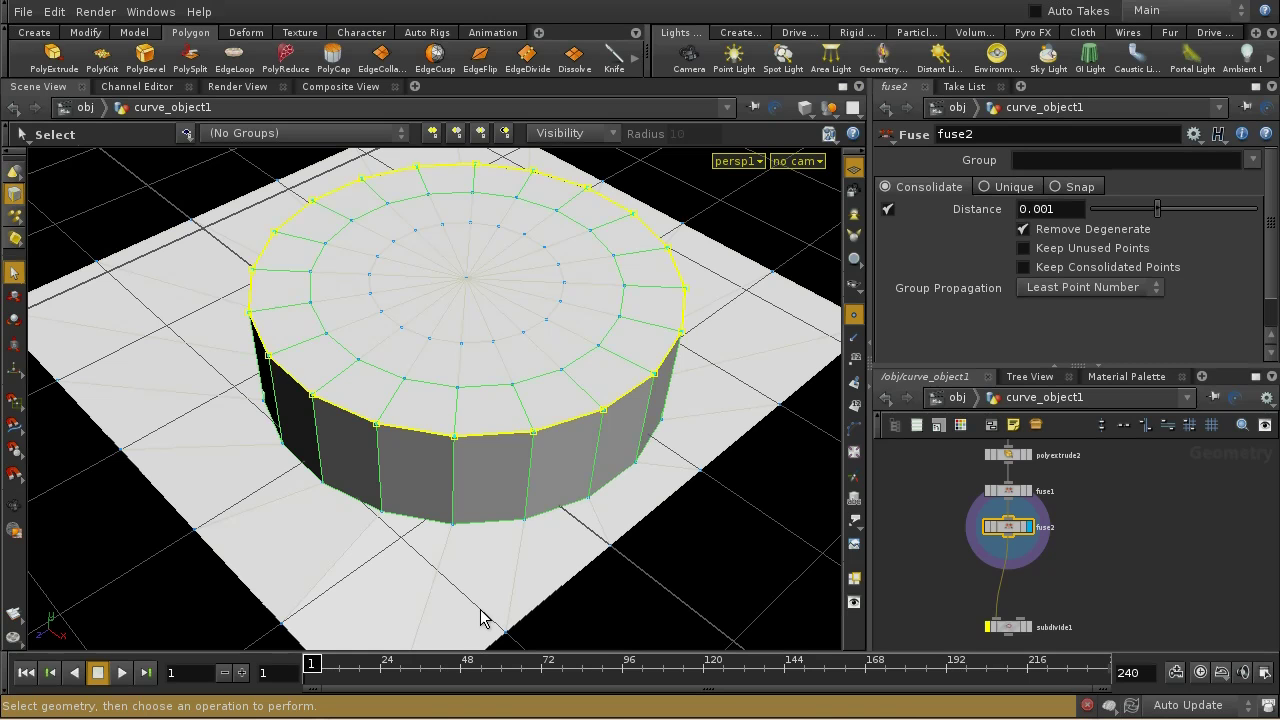
shift+click(485, 521)
key(shift+l)
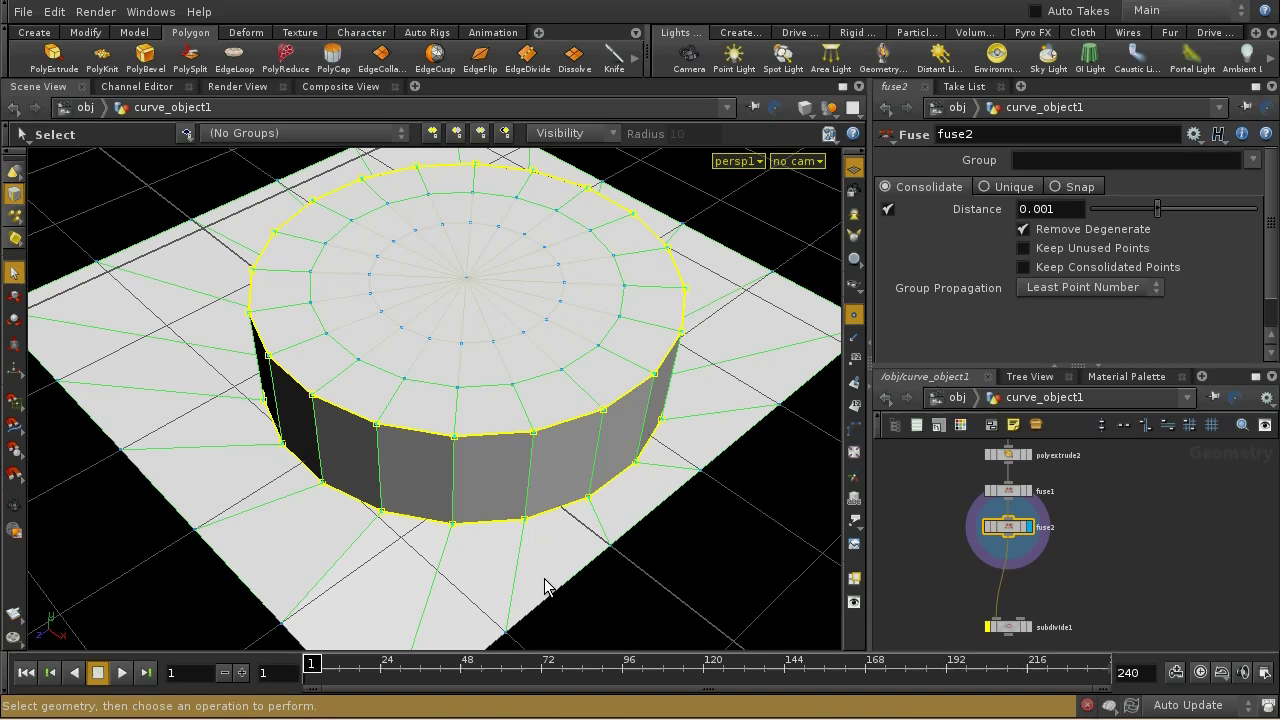
key(Tab)
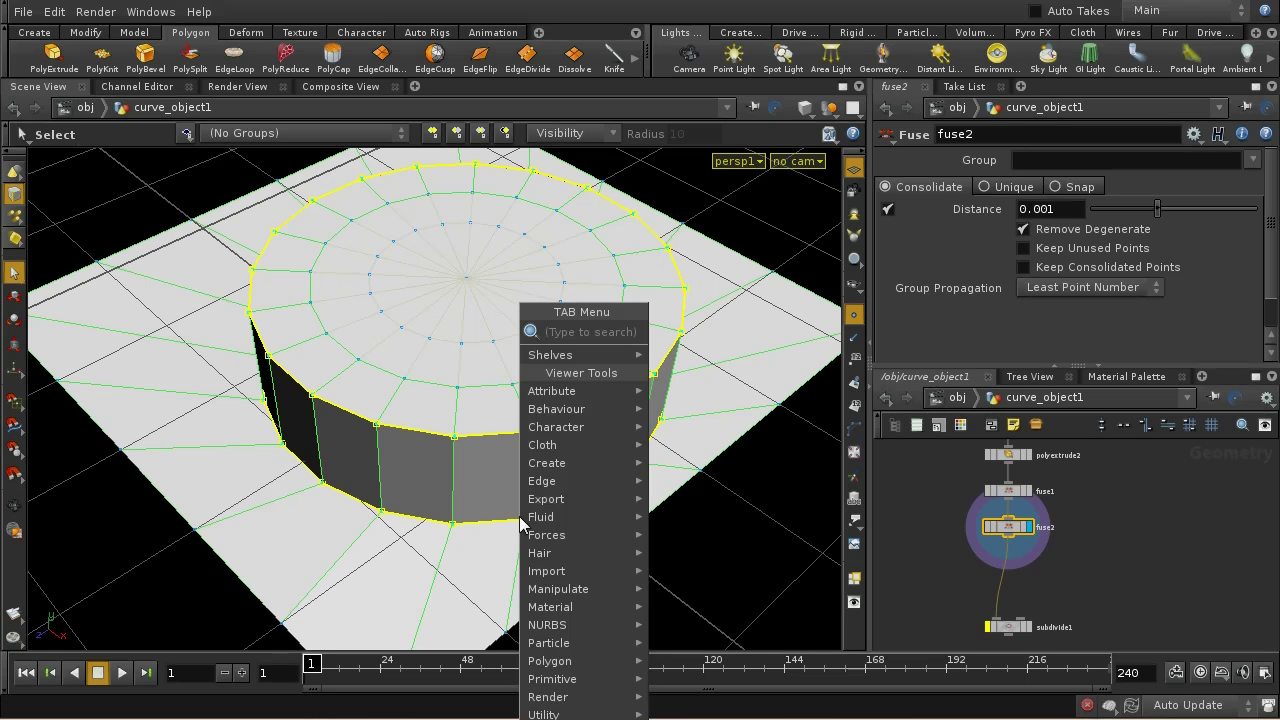
text(PolyBevel)
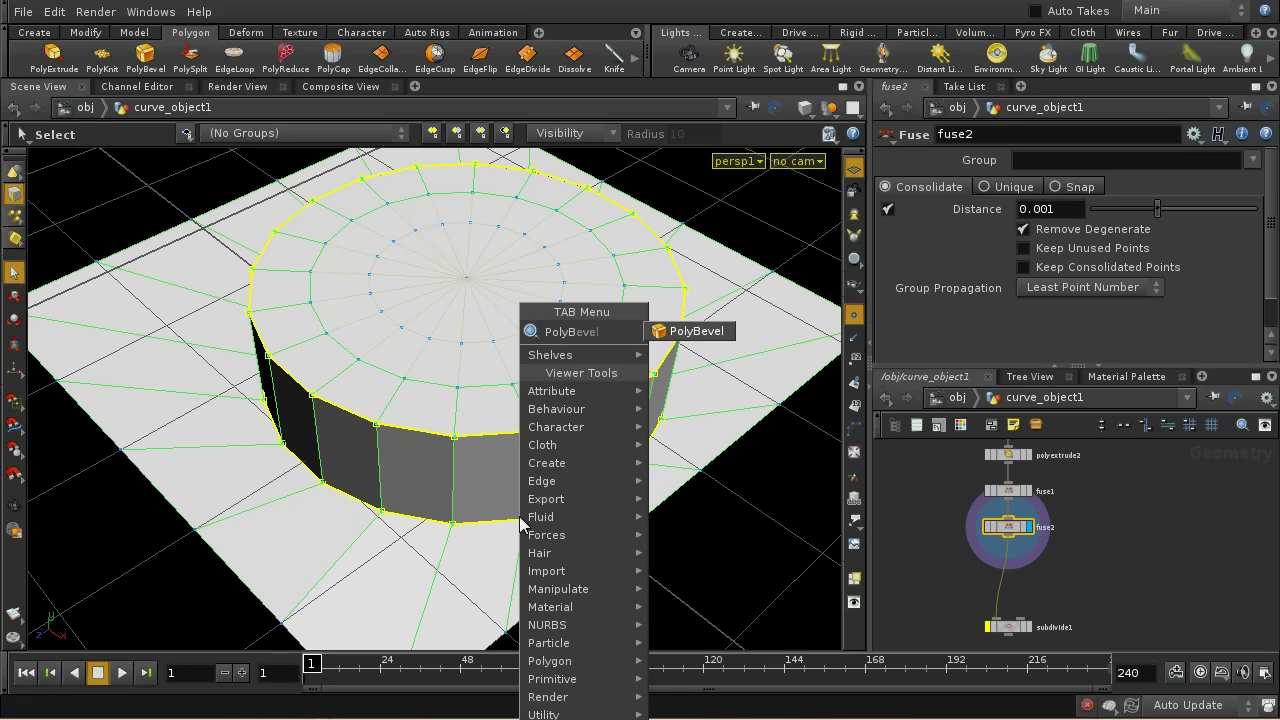
- Bevel both rim loops with PolyBevel set to Absolute with an inset of 0.01
click(718, 334)
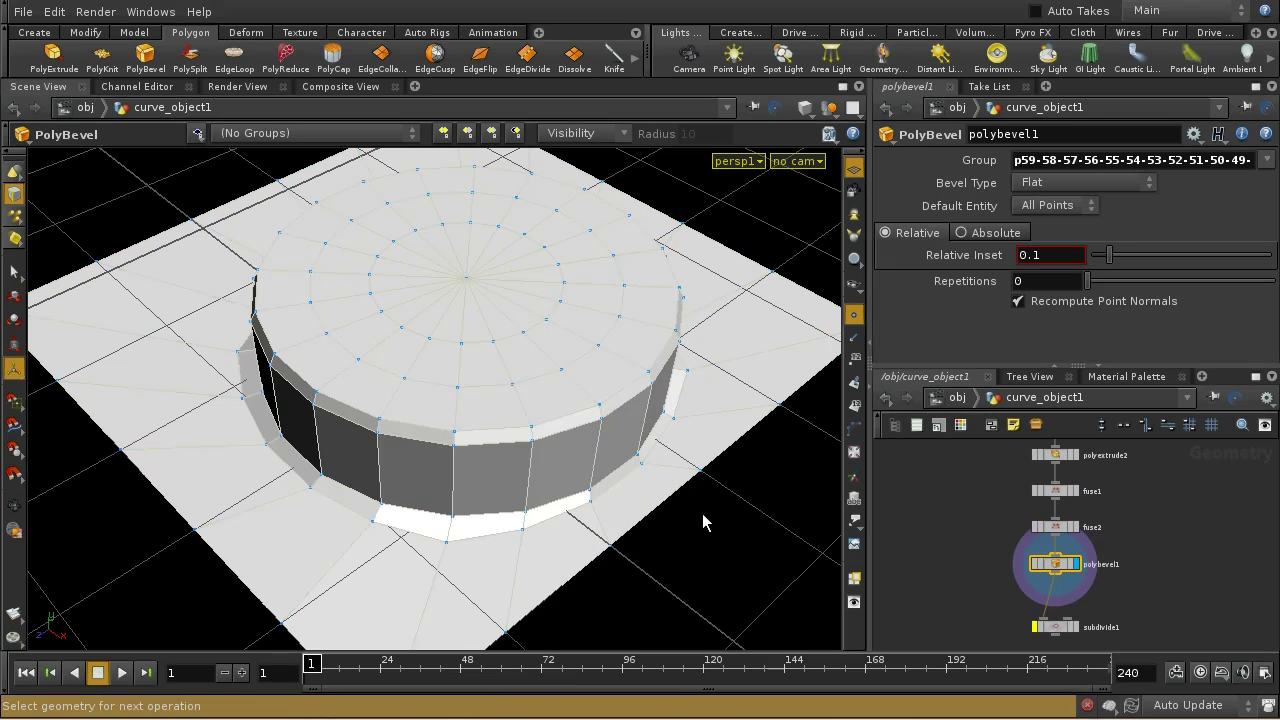
key(Escape)
drag(411, 420, 455, 438)
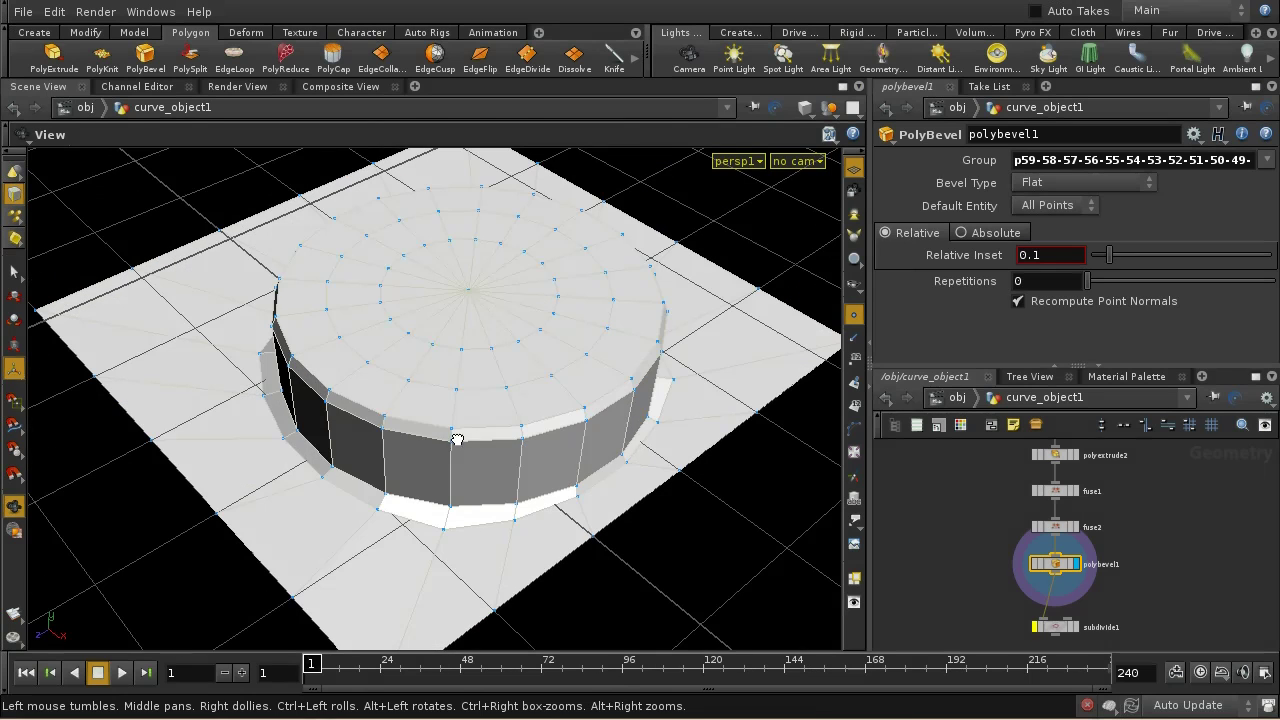
key(Return)
click(996, 232)
middle_drag(1050, 254, 1080, 298)
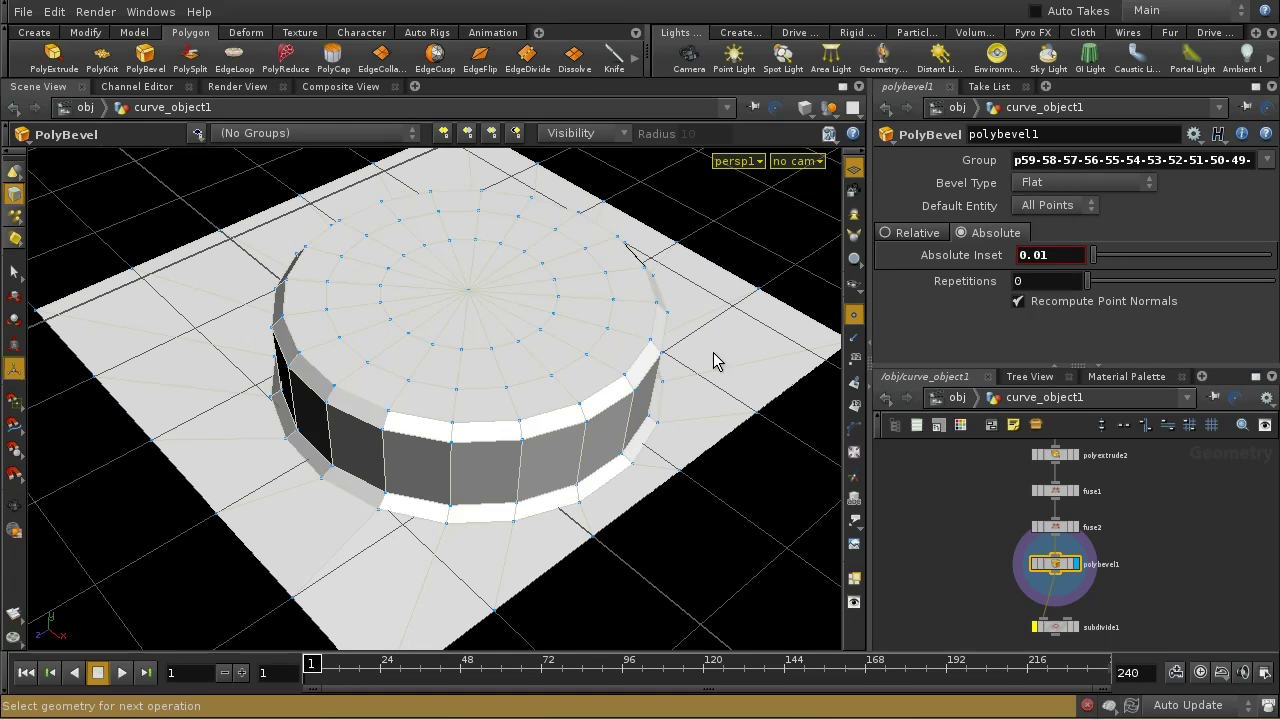
key(Escape)
drag(634, 363, 514, 400)
key(Return)
middle_drag(1124, 589, 1091, 539)
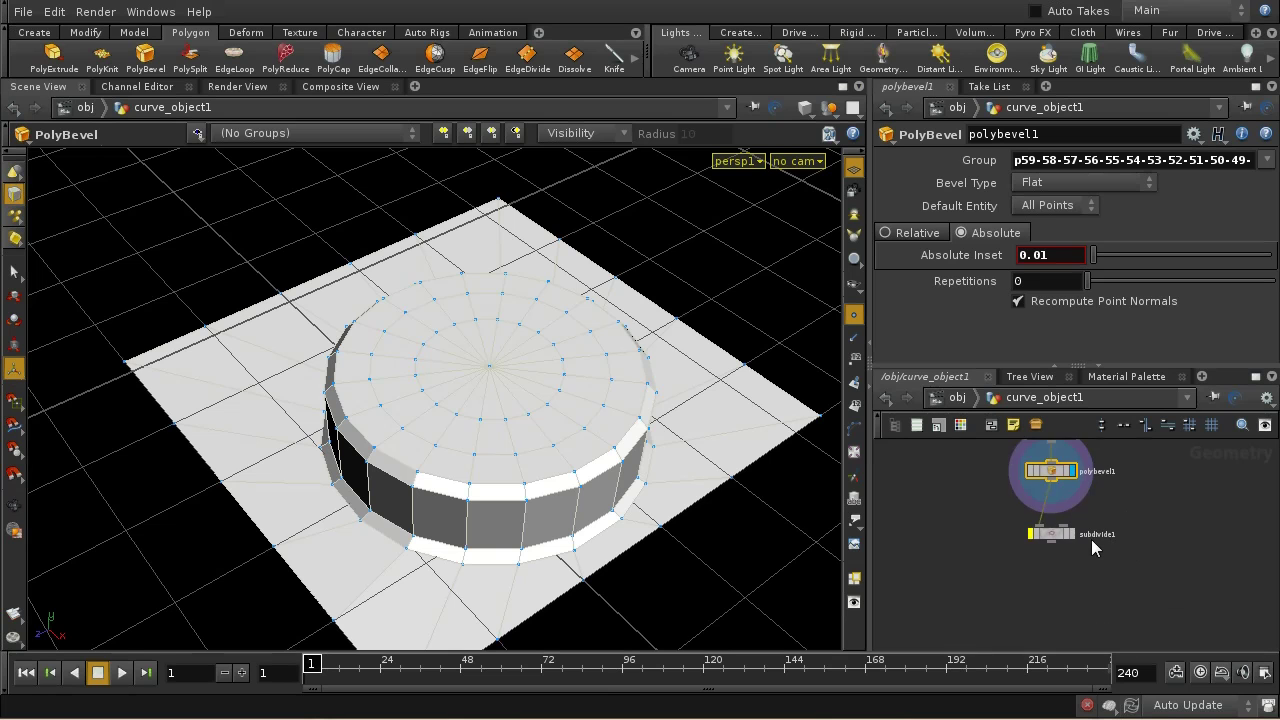
- Display subdivide1 to preview the smoothed, beveled cylinder up close
click(1070, 535)
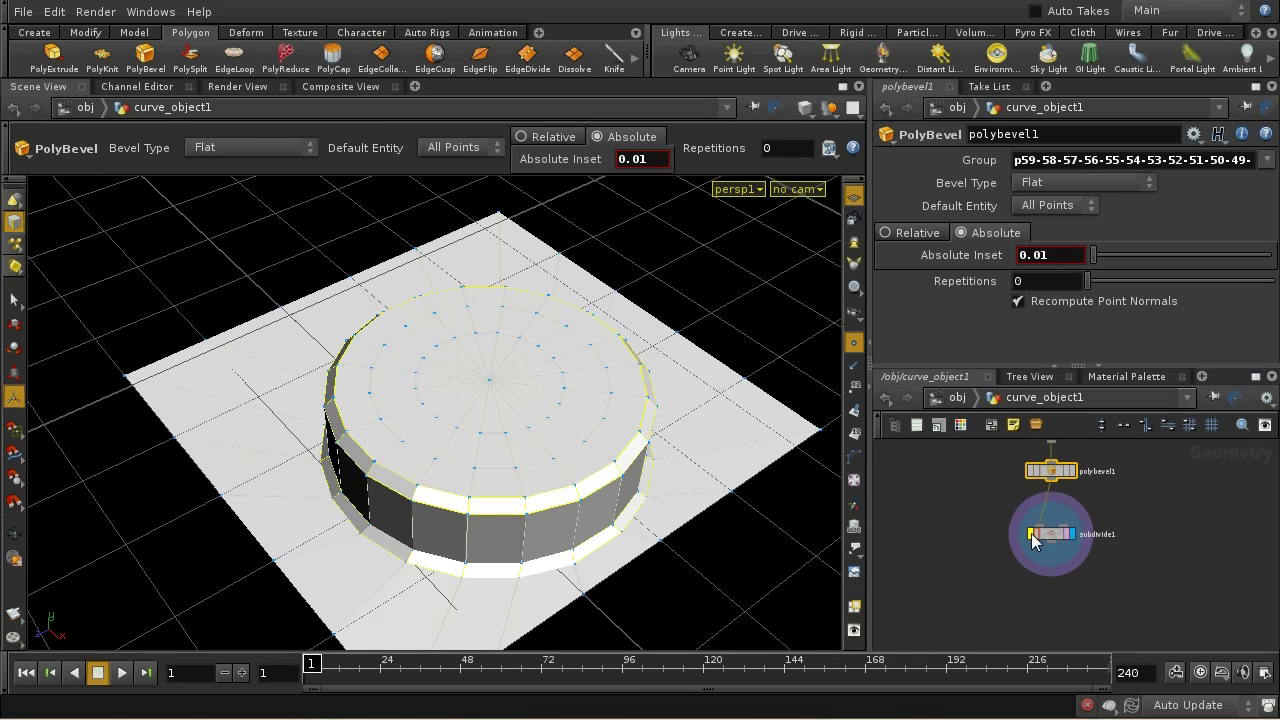
key(Escape)
right_drag(563, 514, 540, 400)
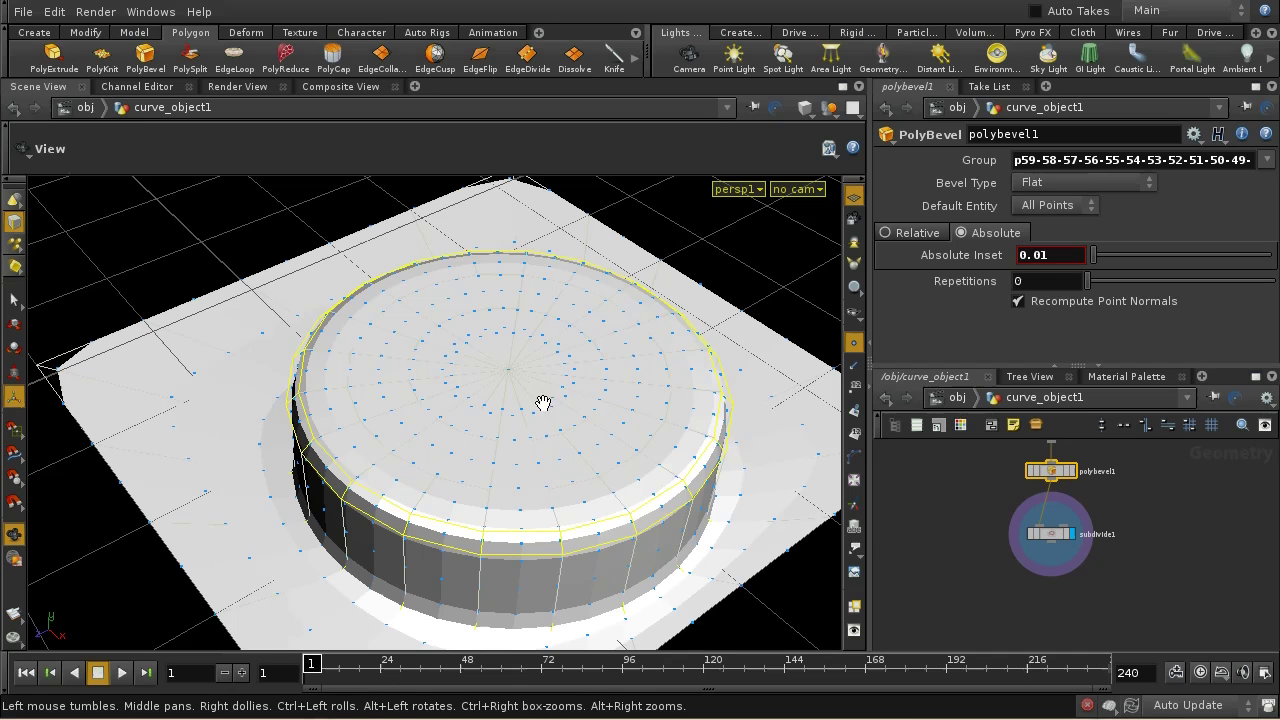
key(Return)
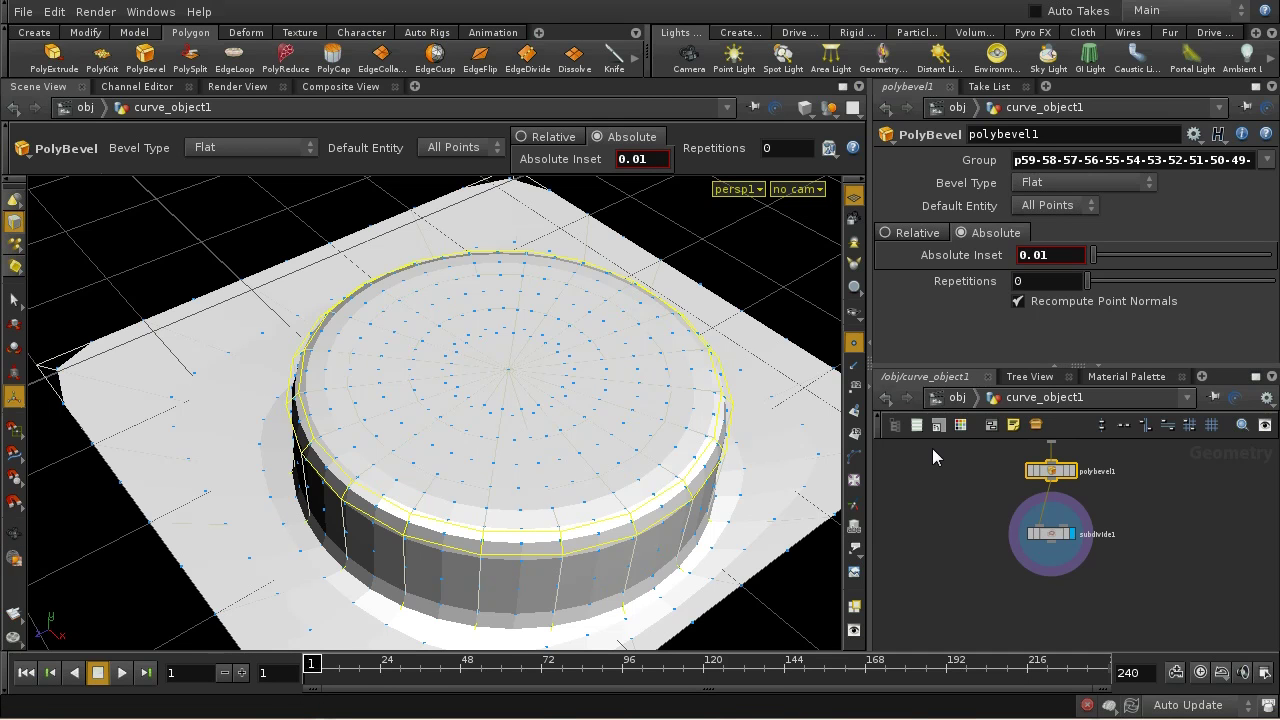
- Bypass subdivide1, move it lower in the network, and look down on the model
click(1031, 540)
drag(1058, 545, 1062, 598)
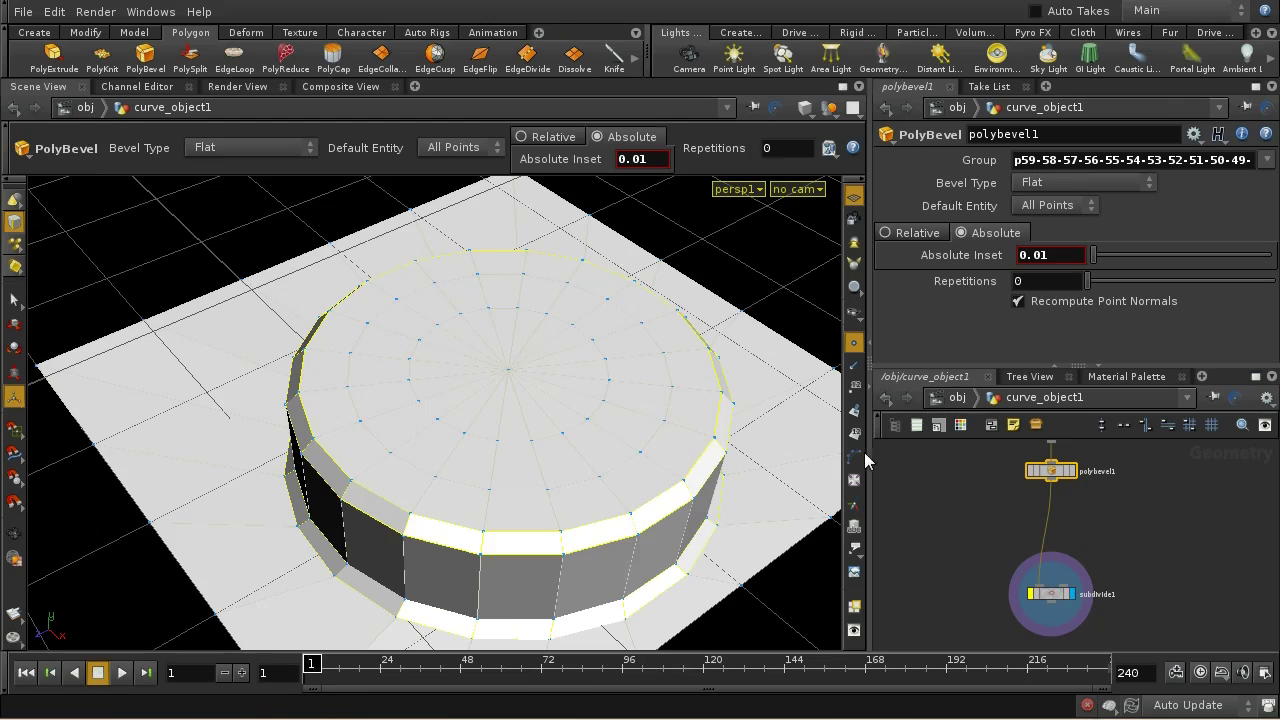
key(Escape)
scroll(625, 386, down, 5)
drag(625, 386, 611, 537)
key(Return)
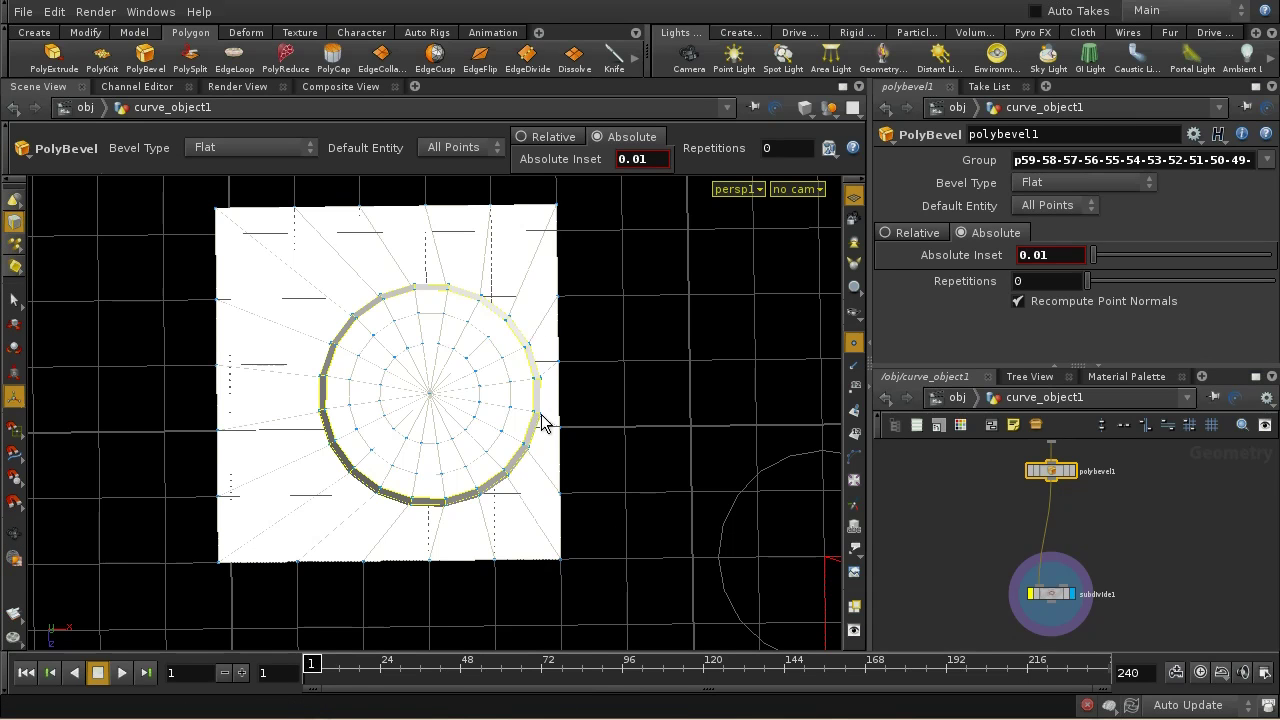
- Display polybevel1 in wireframe, select the base's left border edges, and start the Move tool
click(1072, 471)
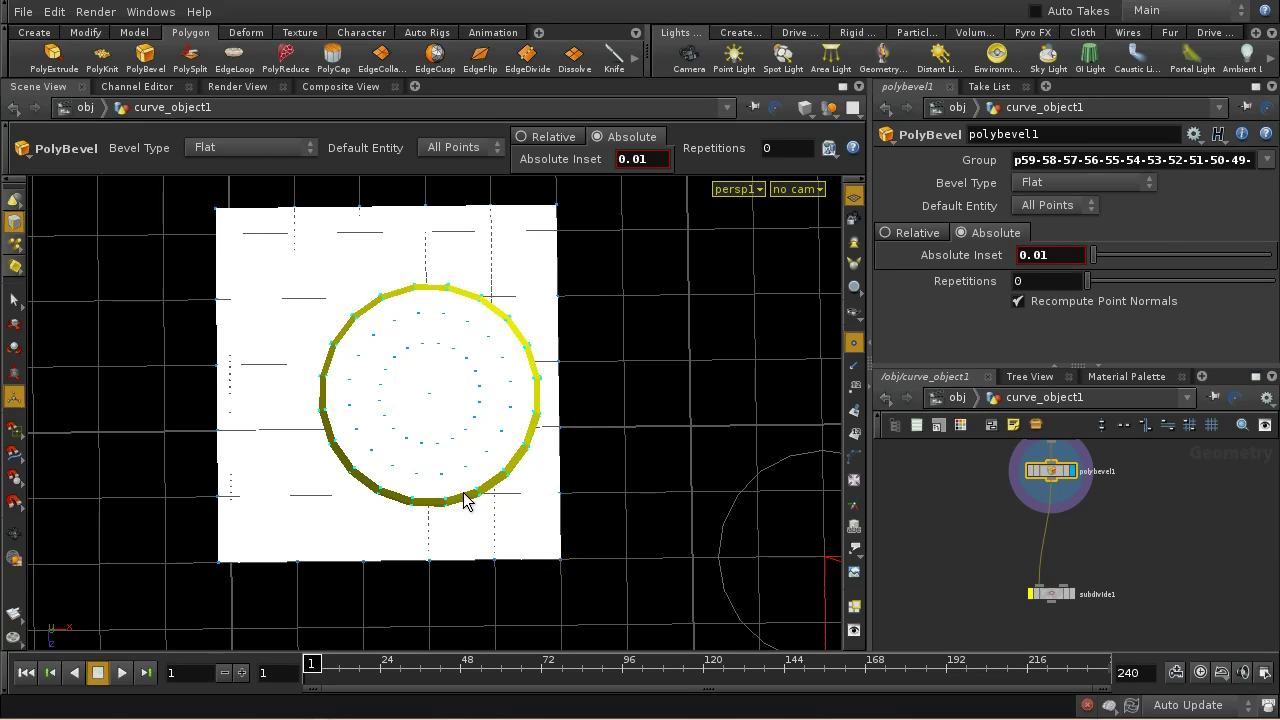
key(w)
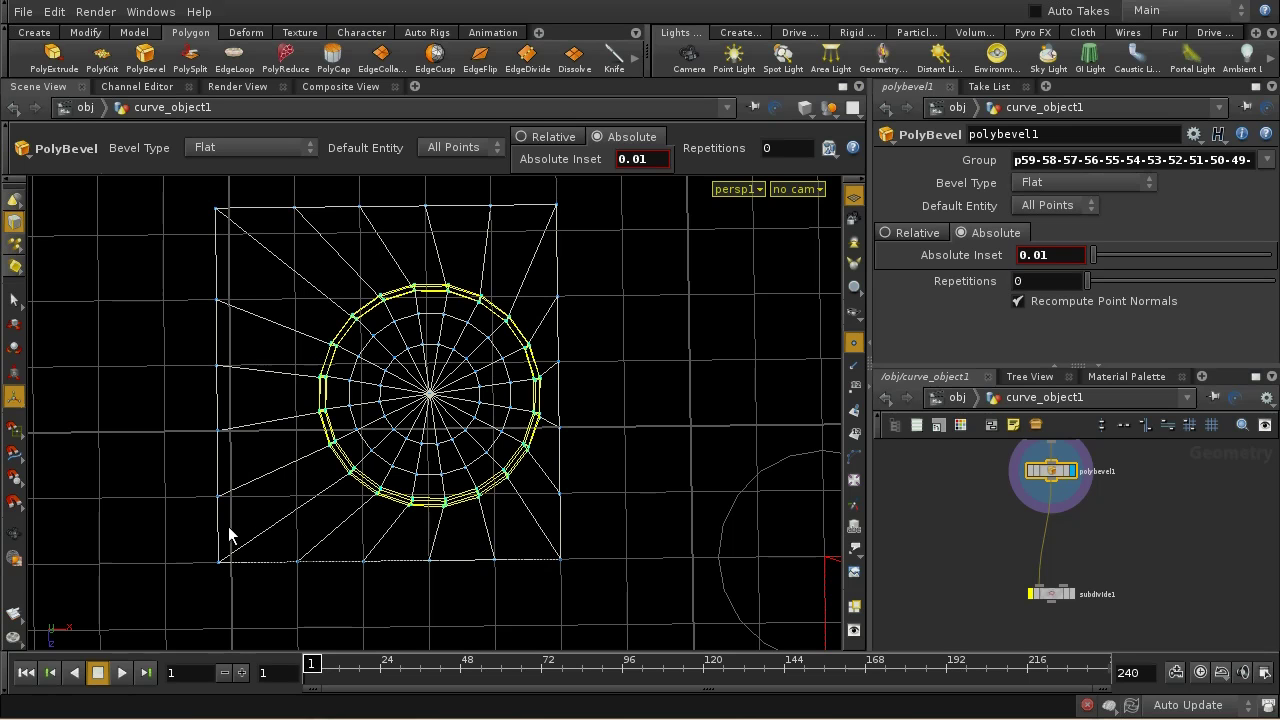
key(s)
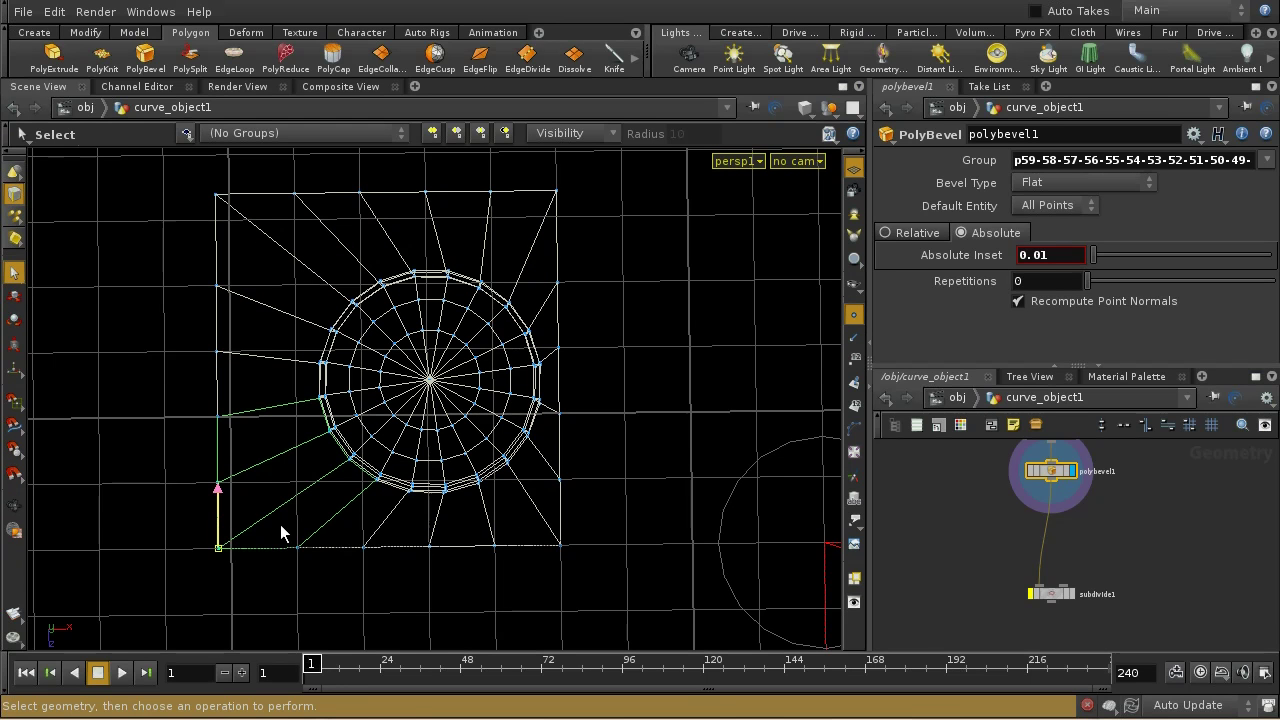
key(Up)
key(Up)
key(Up)
key(Up)
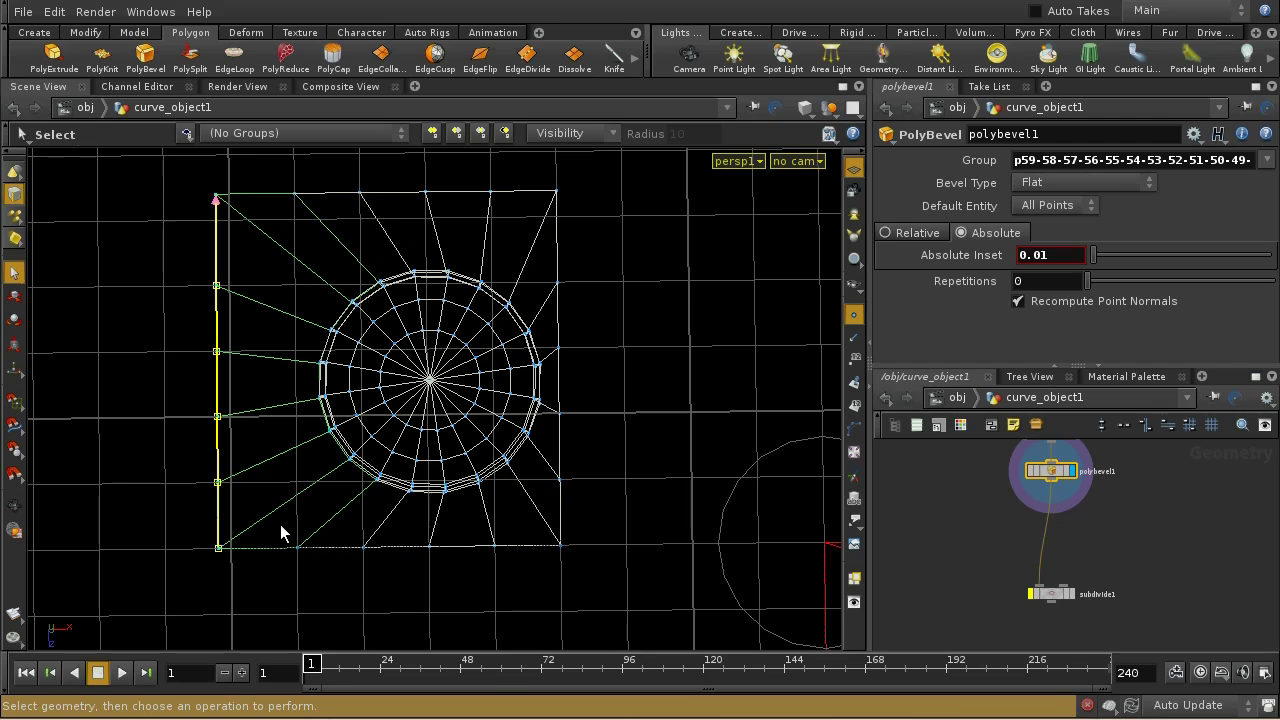
key(t)
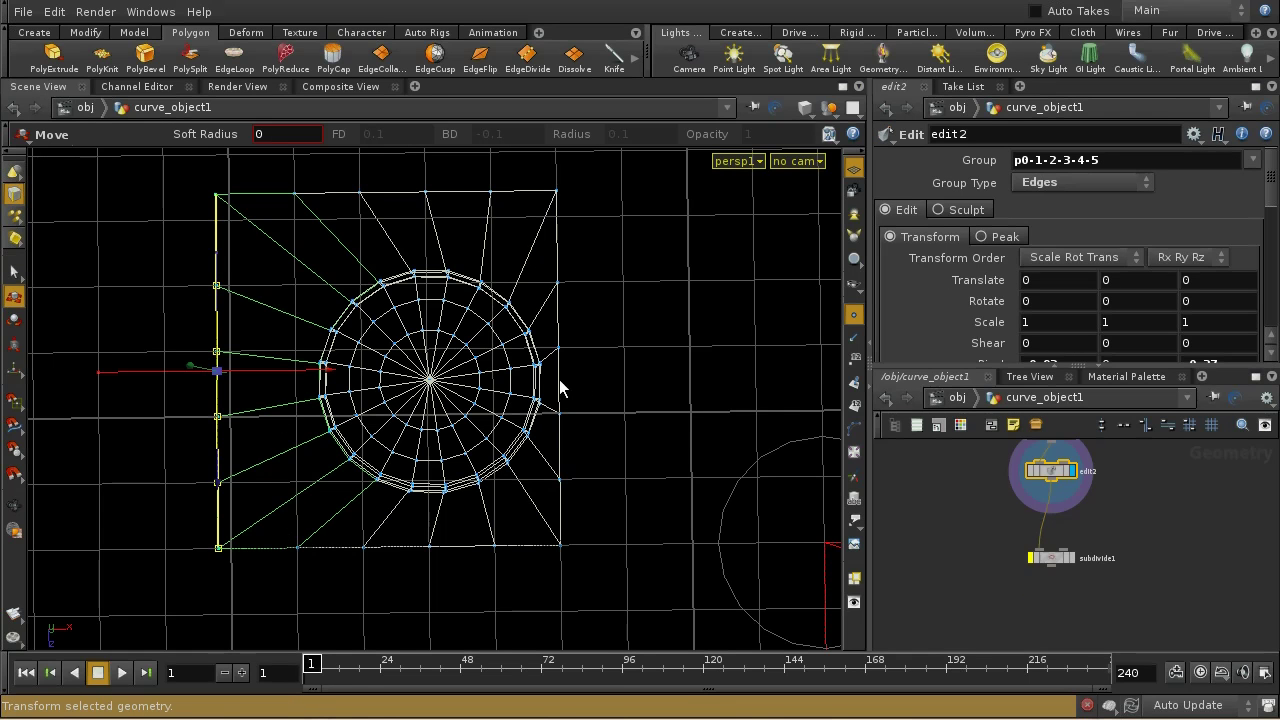
- Shift the plane's left border edges 0.12 along X using edit2's Translate X
drag(267, 373, 294, 384)
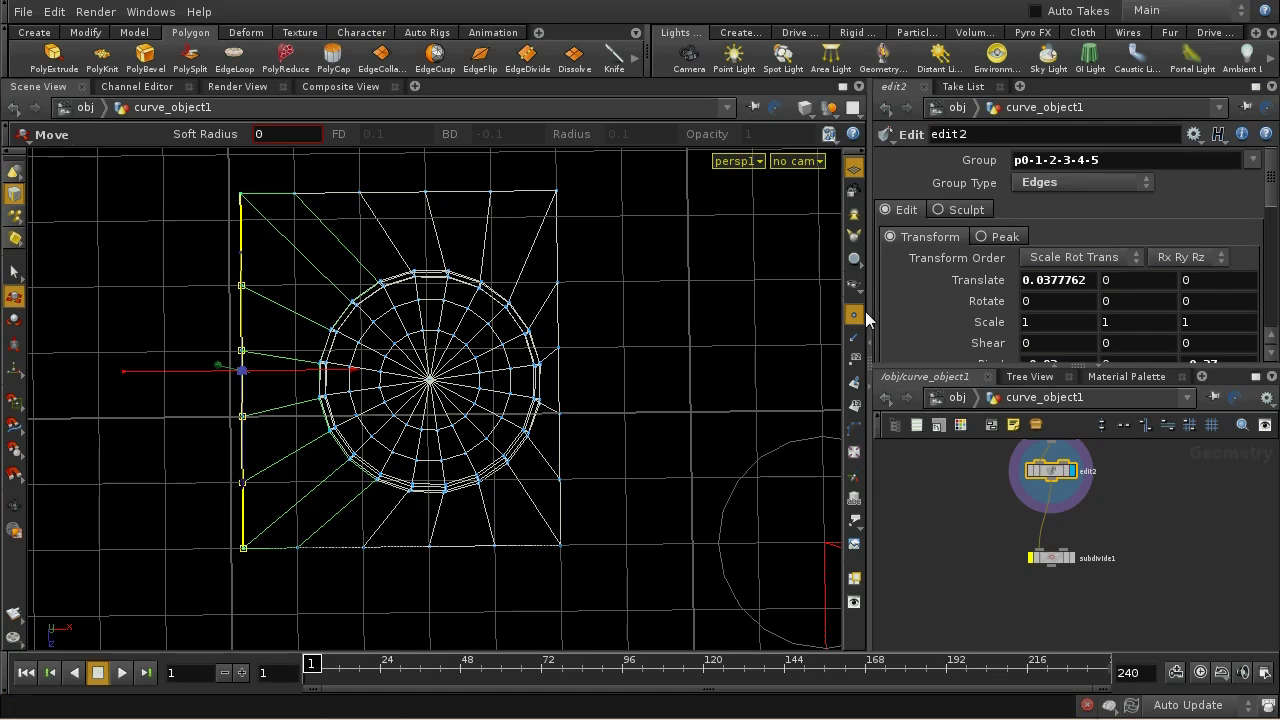
key(ctrl+z)
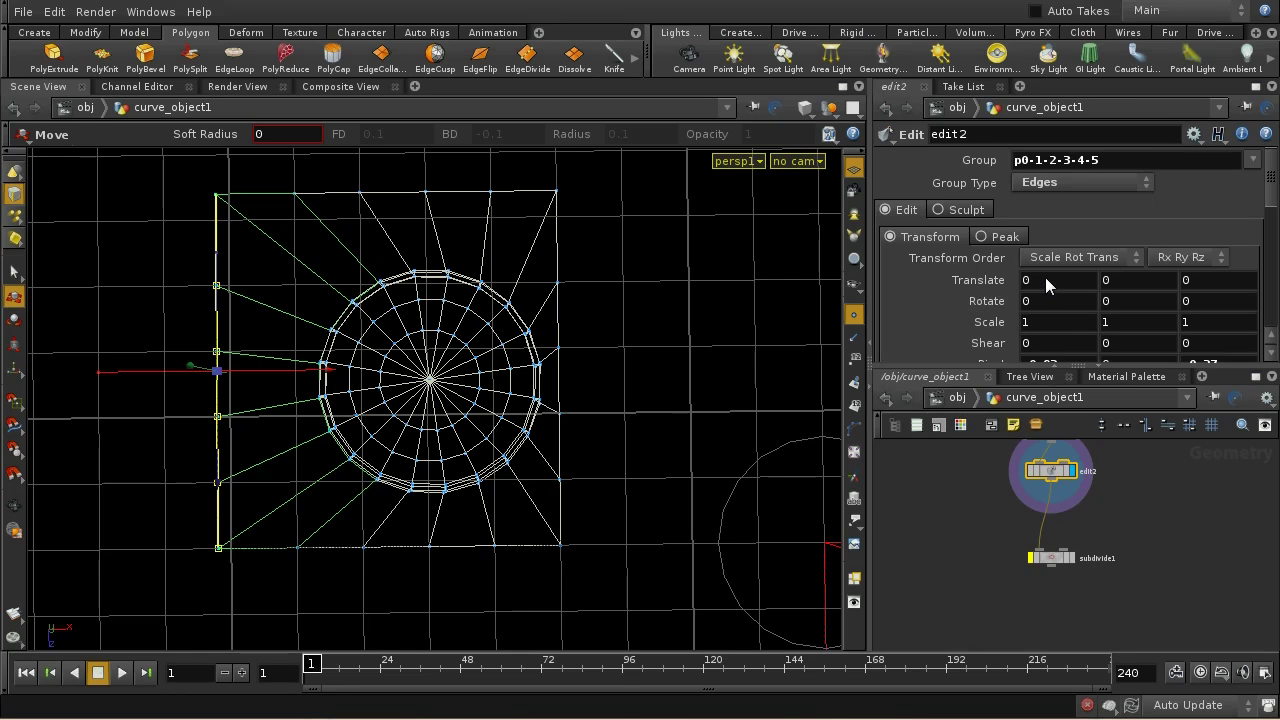
middle_drag(1045, 280, 1166, 344)
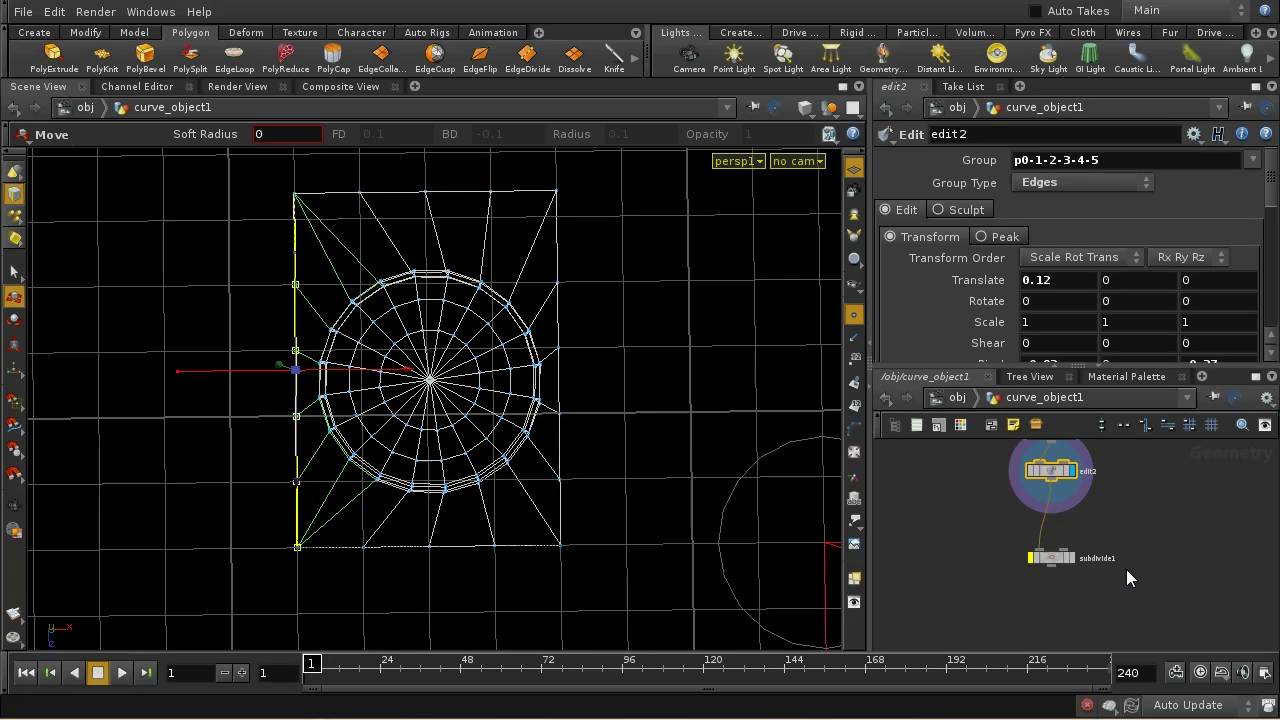
middle_drag(1068, 577, 1062, 555)
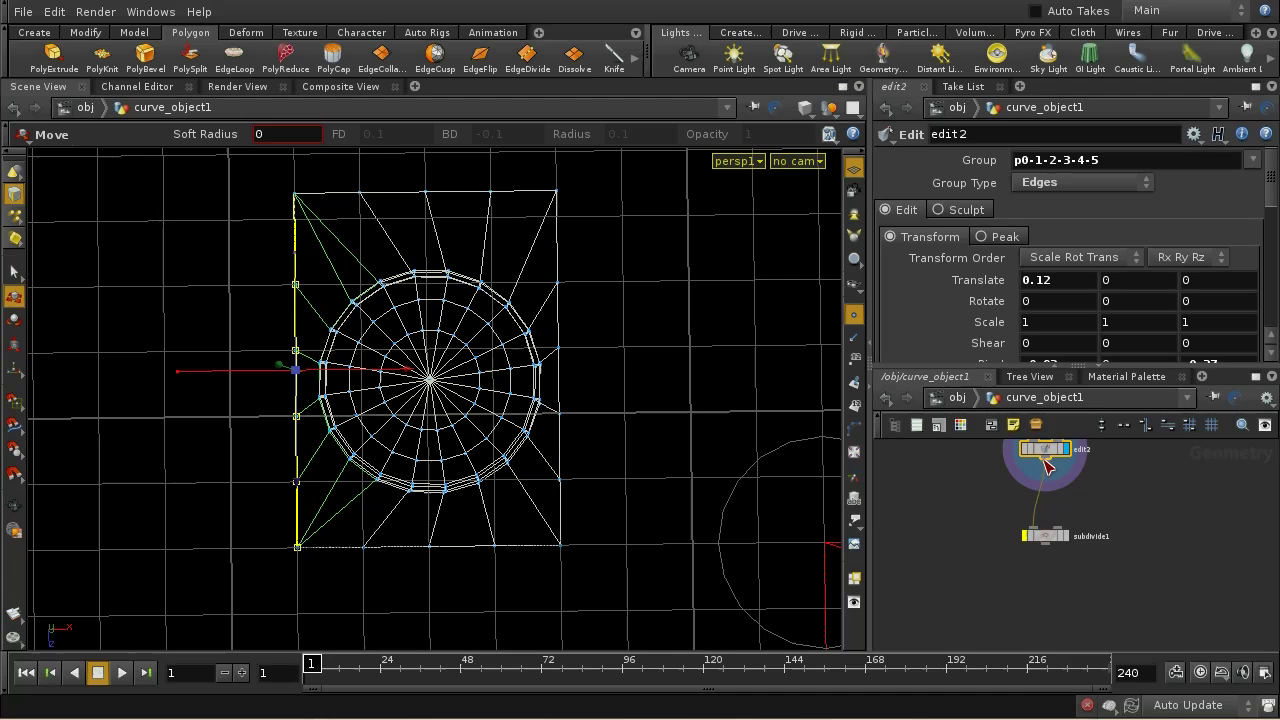
- Add a Transform node after edit2, display it, and nudge the geometry along X
key(Tab)
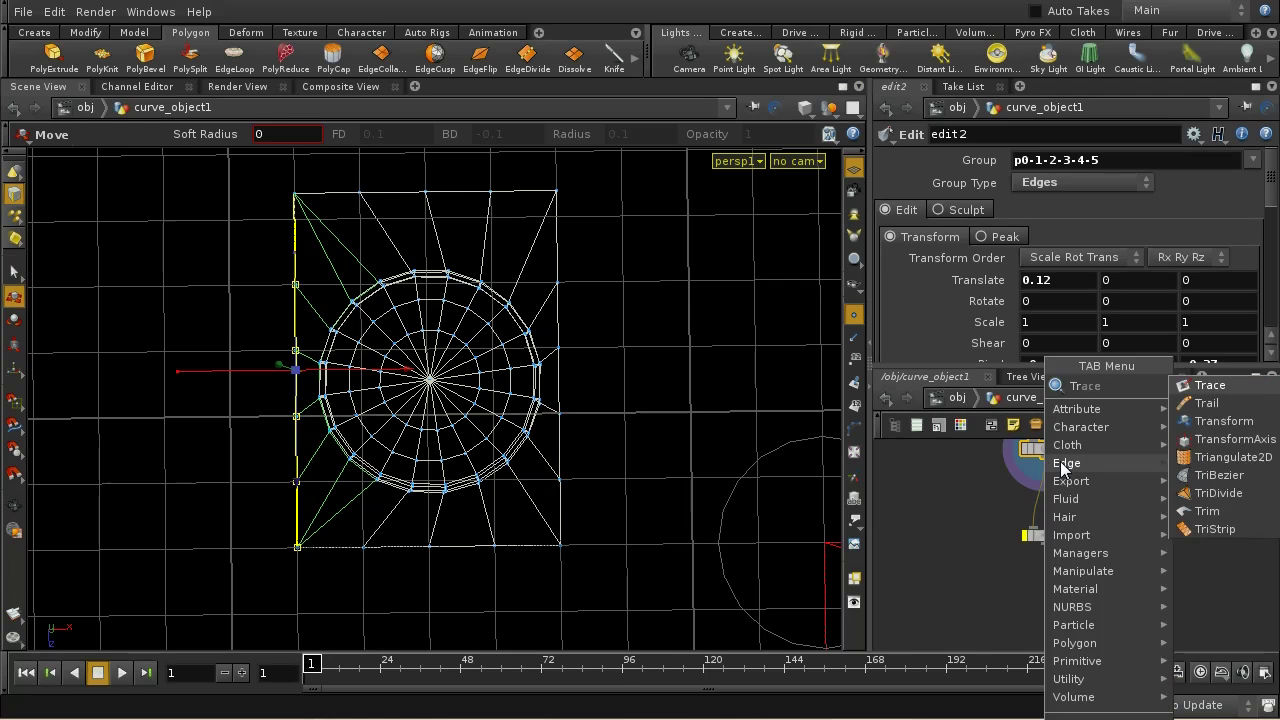
click(1223, 421)
click(1049, 497)
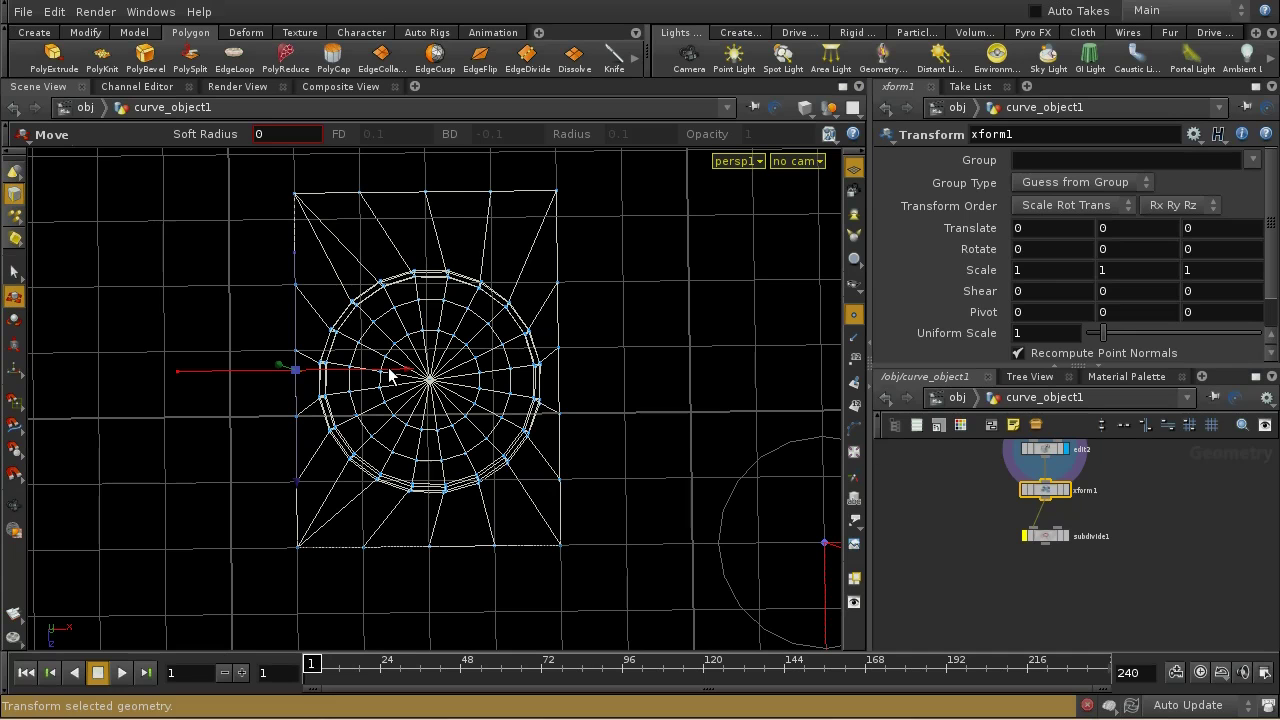
drag(391, 366, 387, 368)
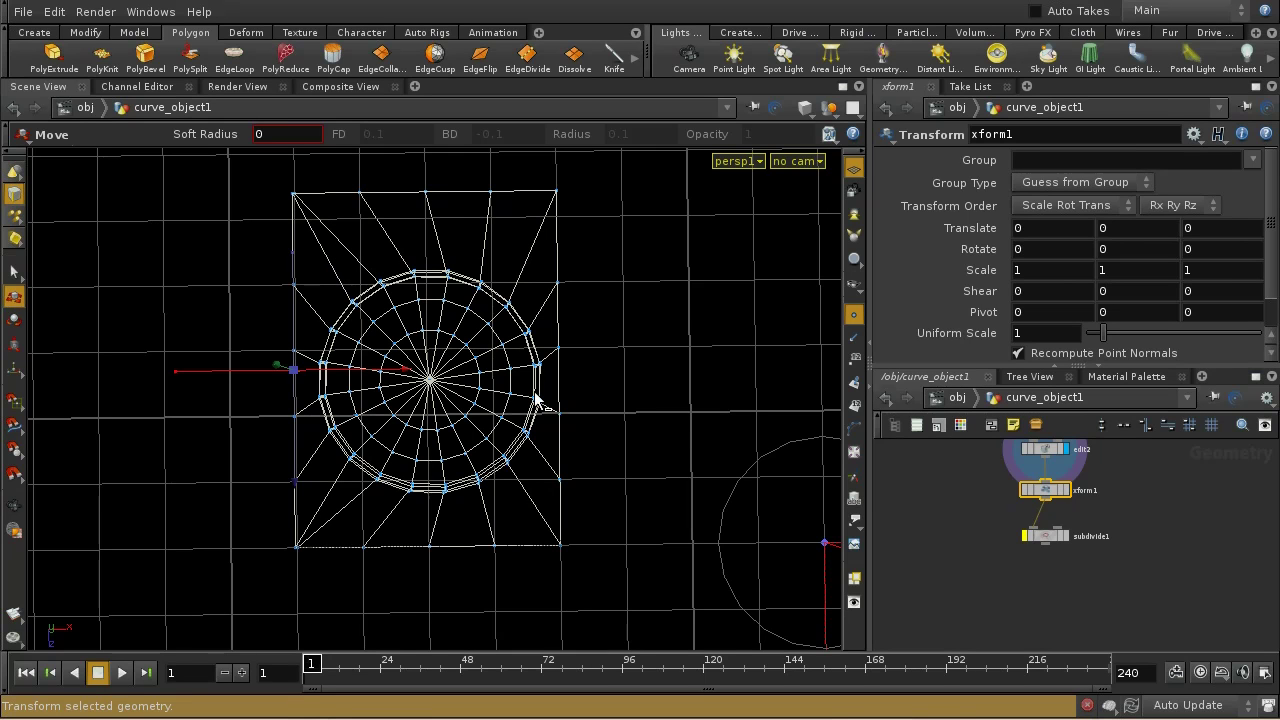
key(ctrl+z)
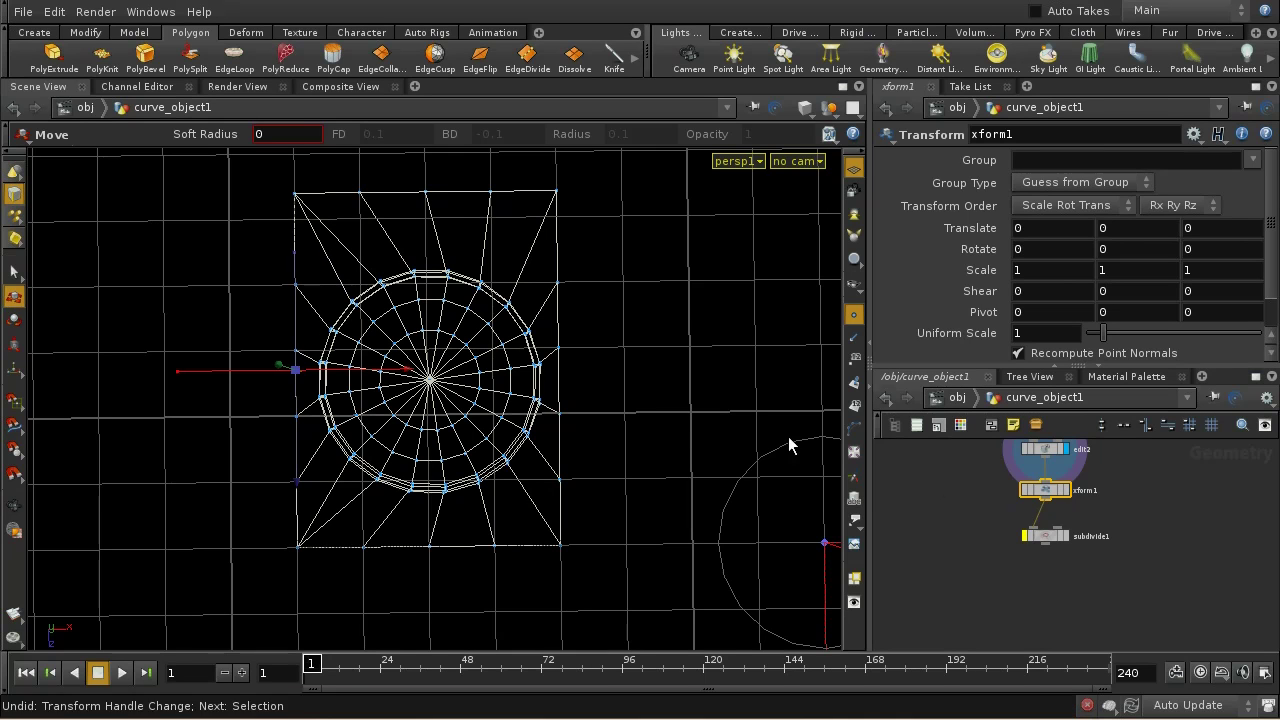
click(1067, 491)
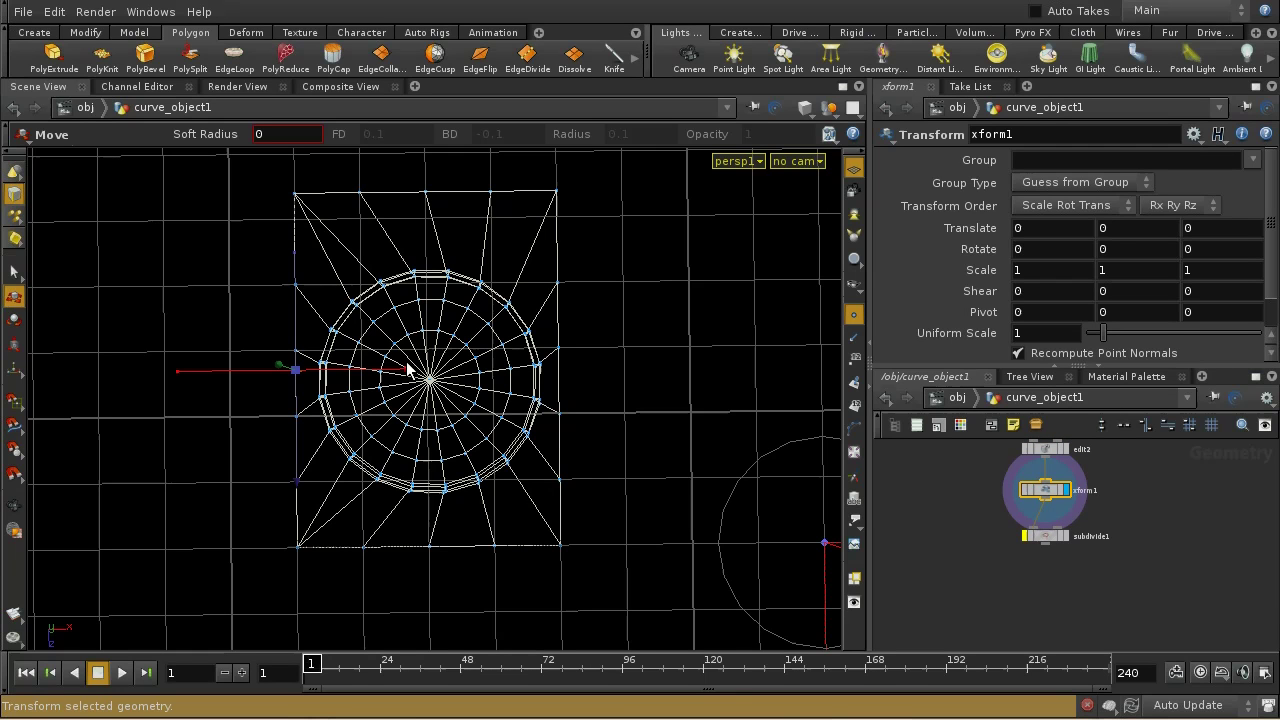
drag(396, 372, 401, 374)
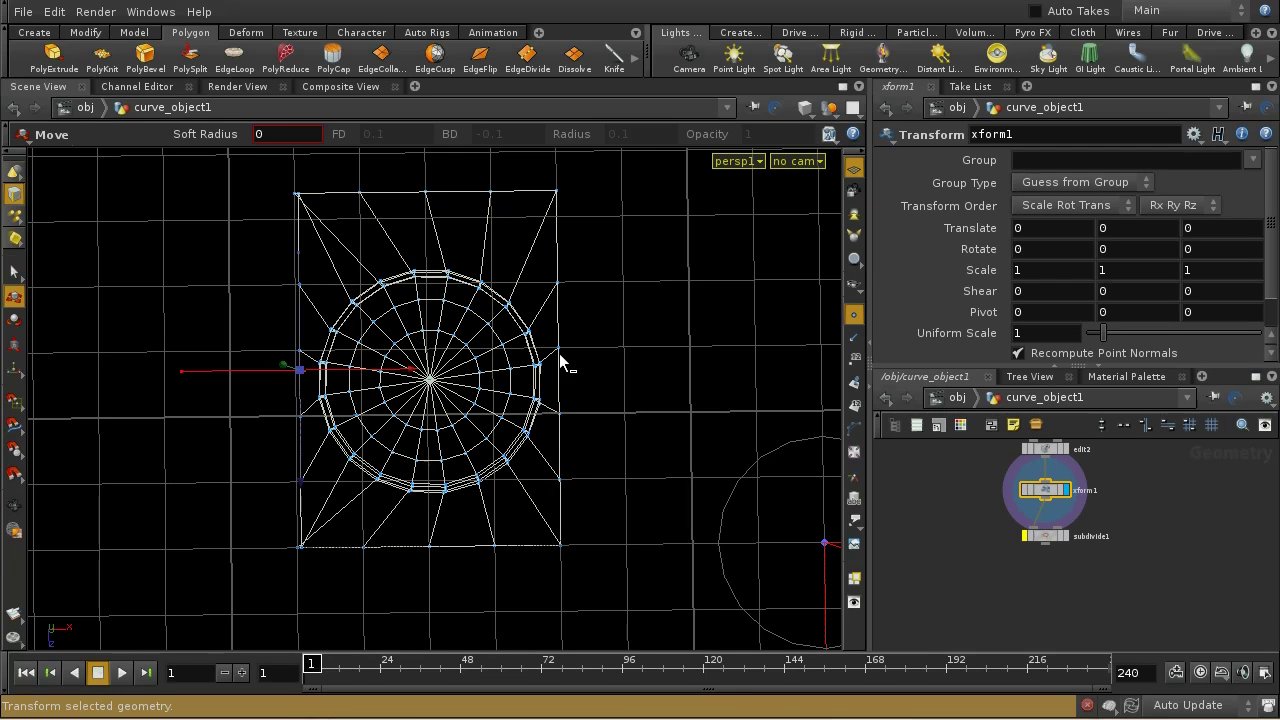
- Undo the nudge, delete xform1, and clear the edge selection
key(ctrl+z)
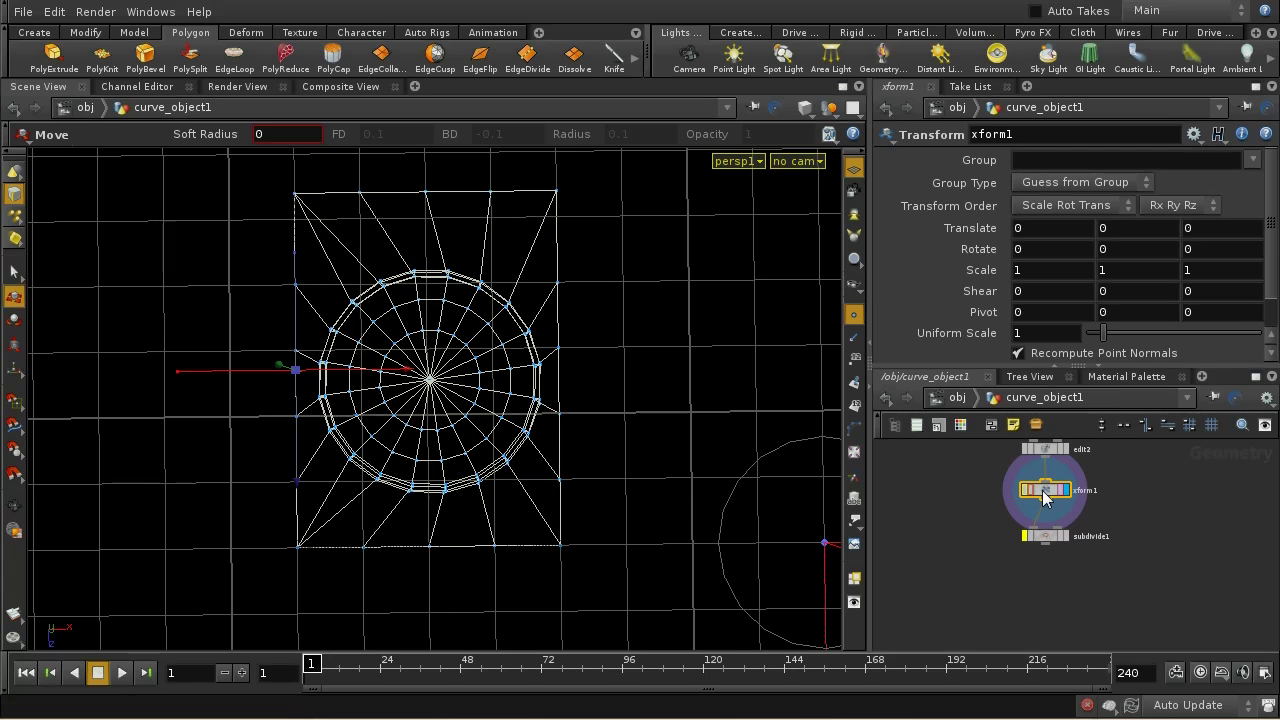
key(Delete)
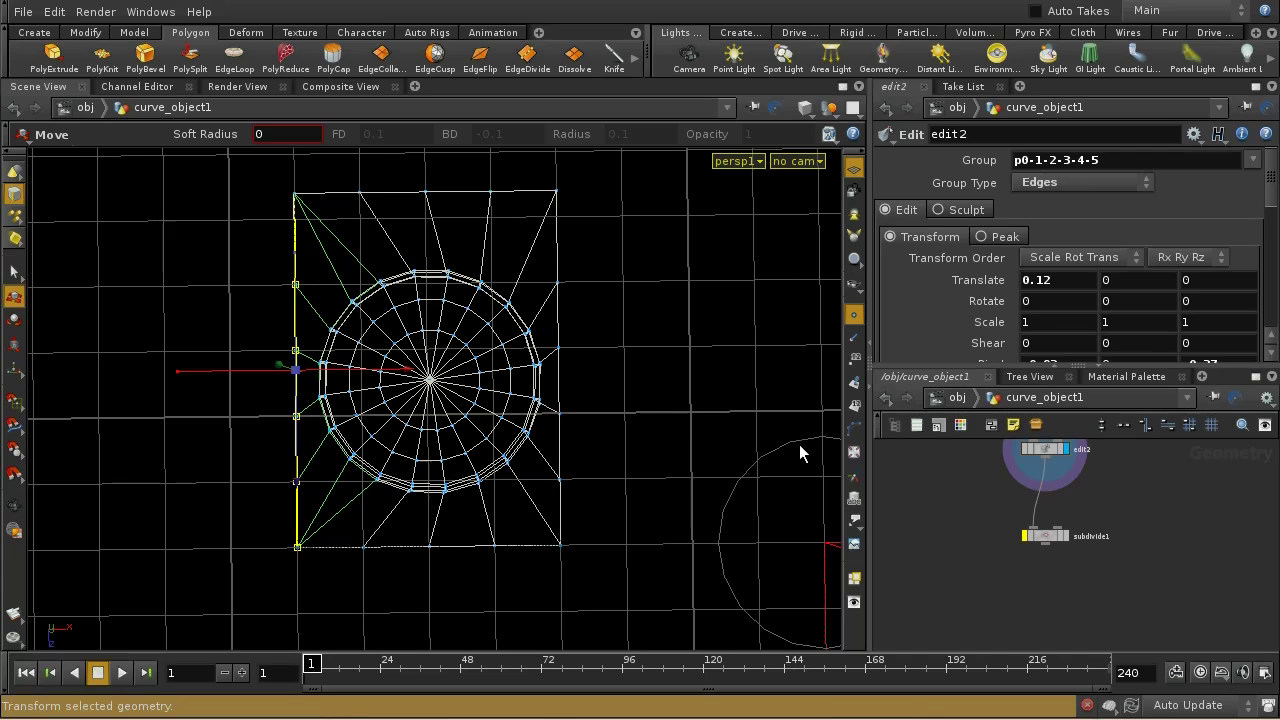
click(668, 403)
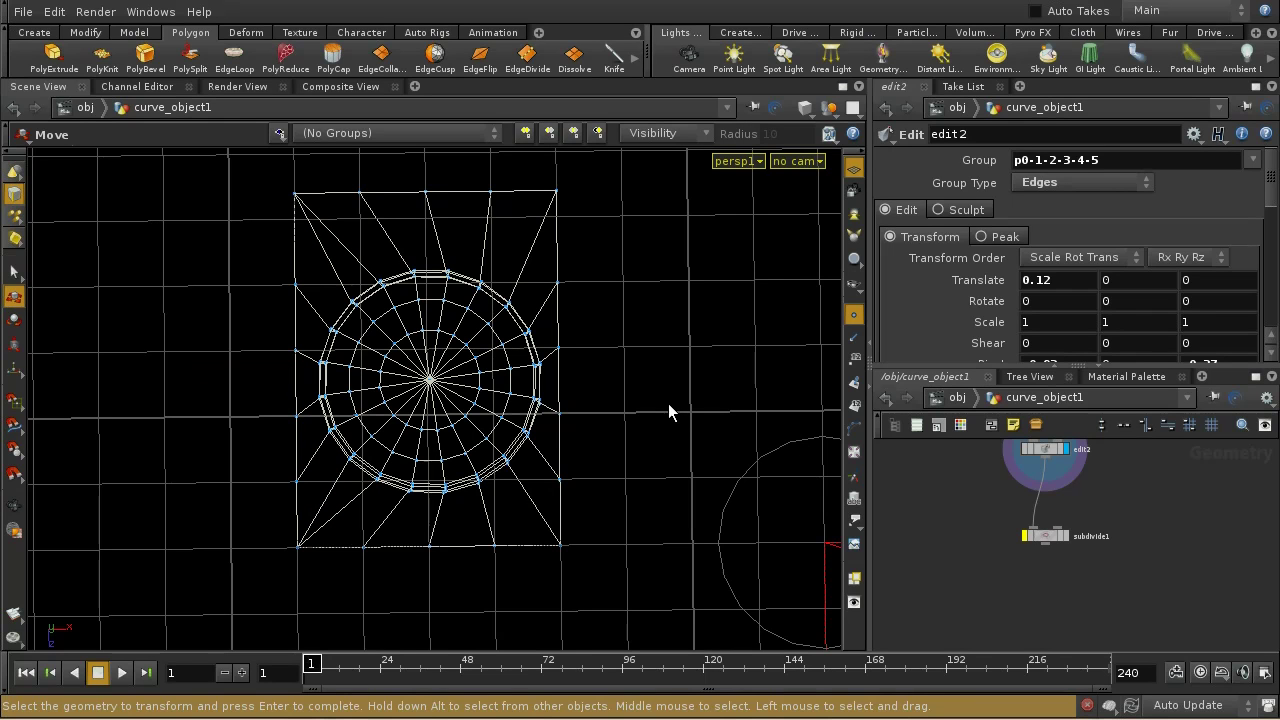
- Clear the edge selection and apply a Transform operation from the viewport's Tab menu
key(Return)
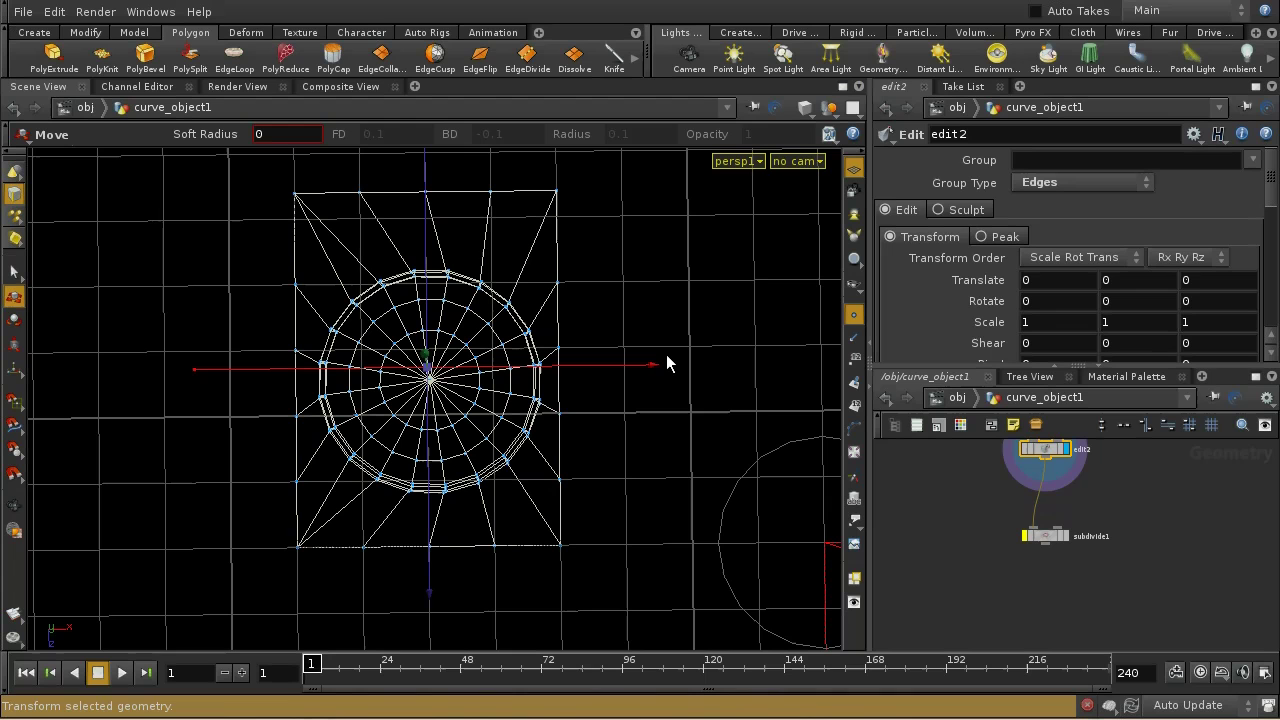
key(Tab)
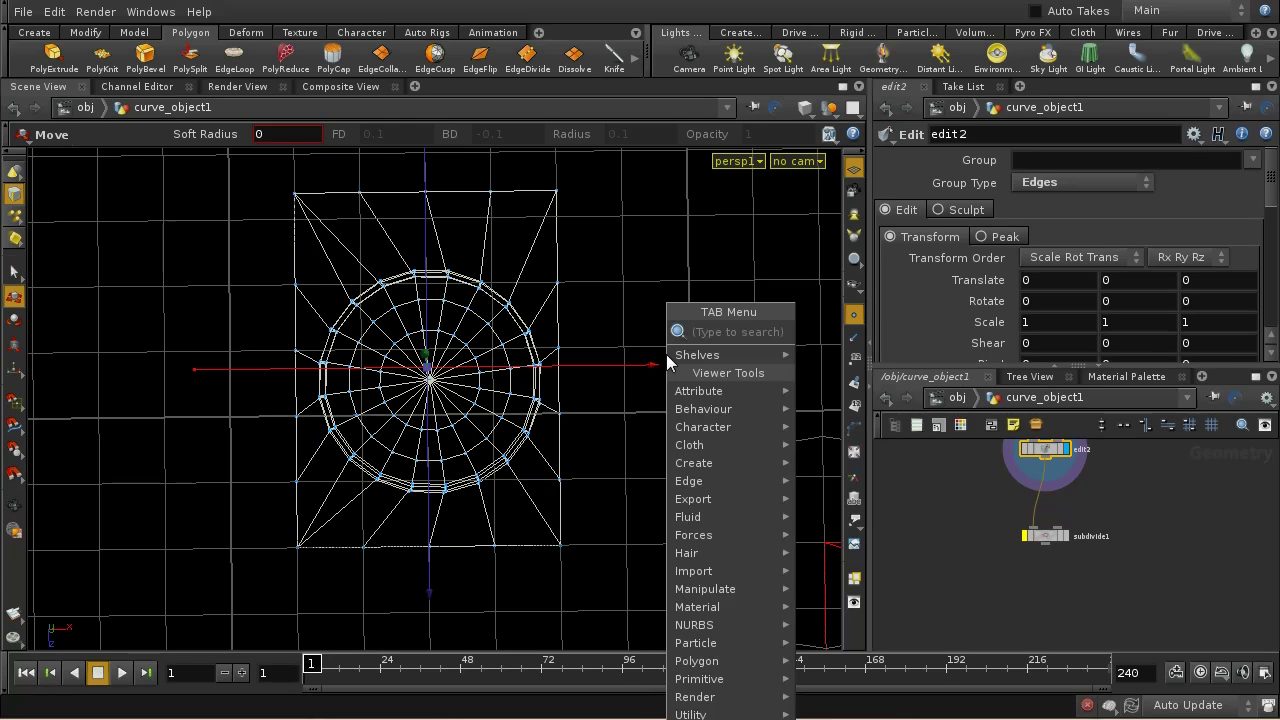
text(tr)
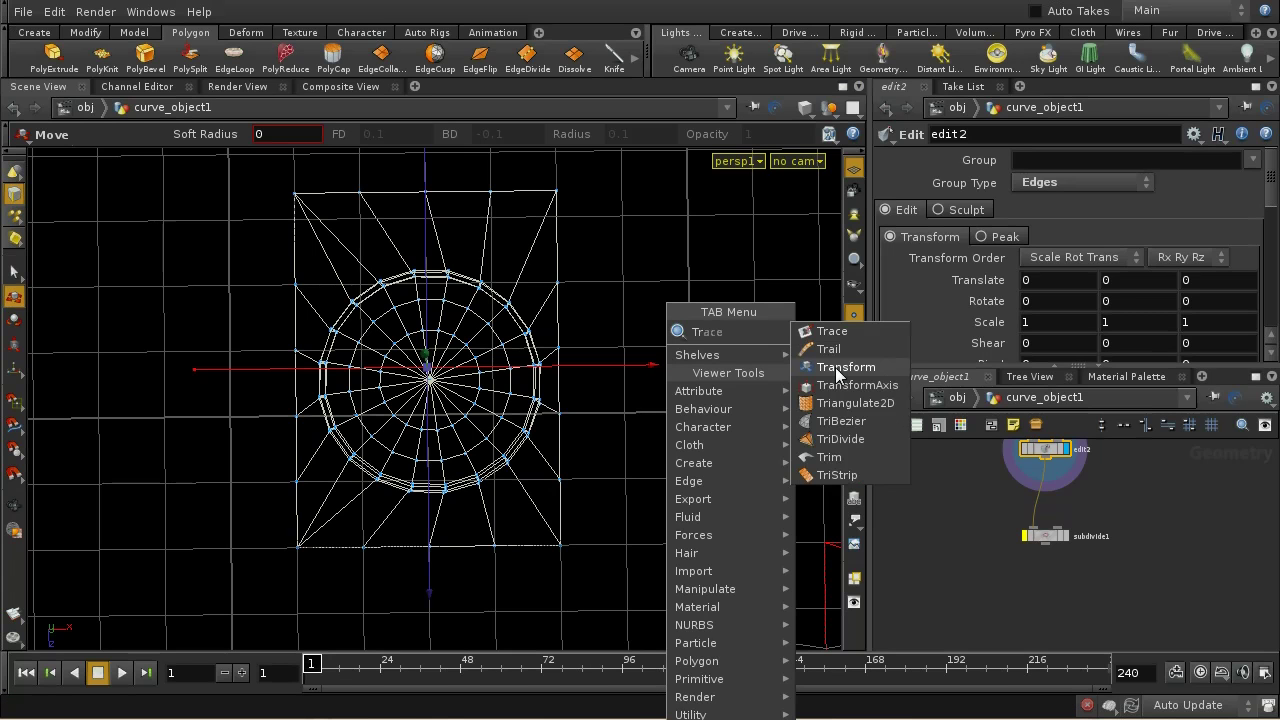
click(840, 368)
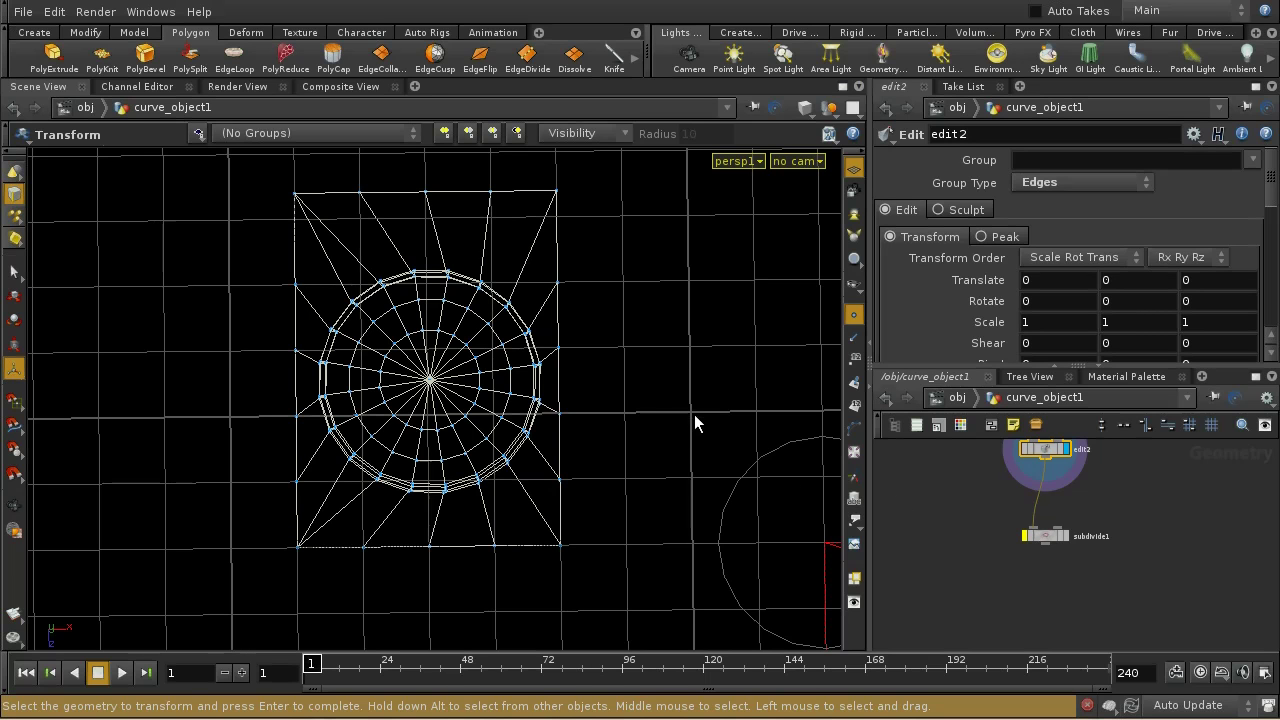
key(Return)
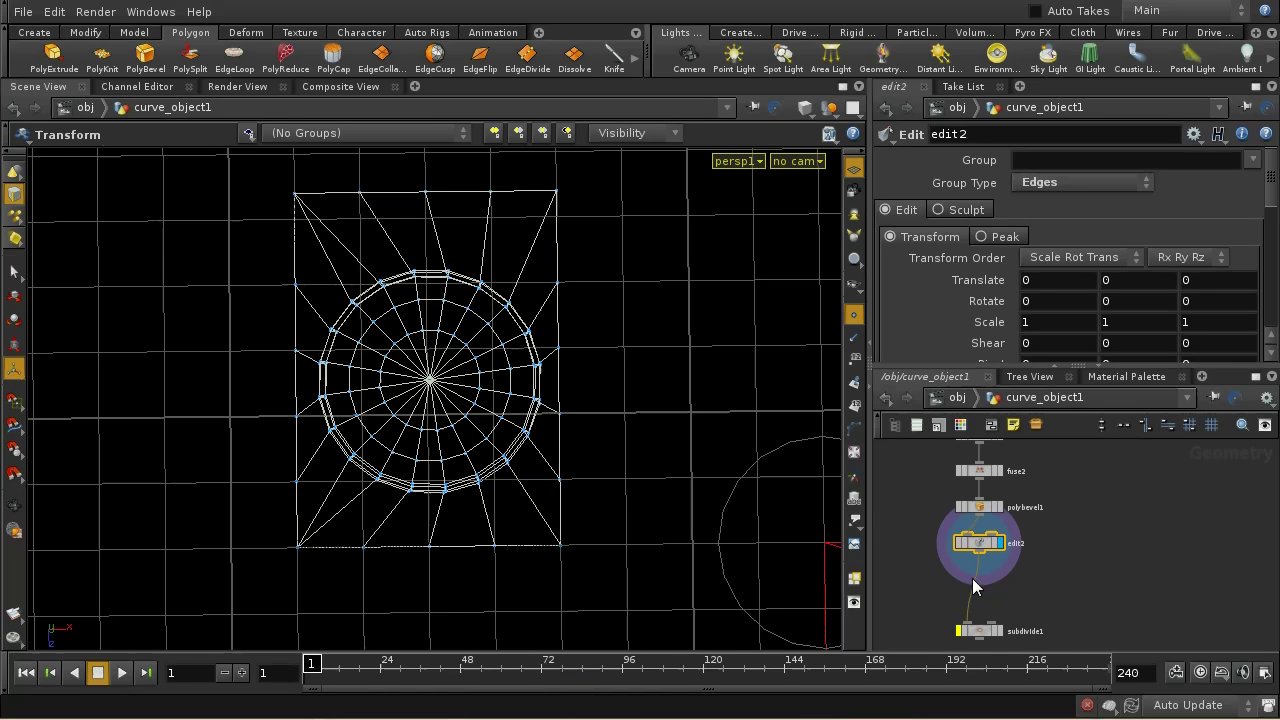
- Insert xform1 between edit2 and subdivide1, display it, and nudge Translate X to -0.00232356
key(Tab)
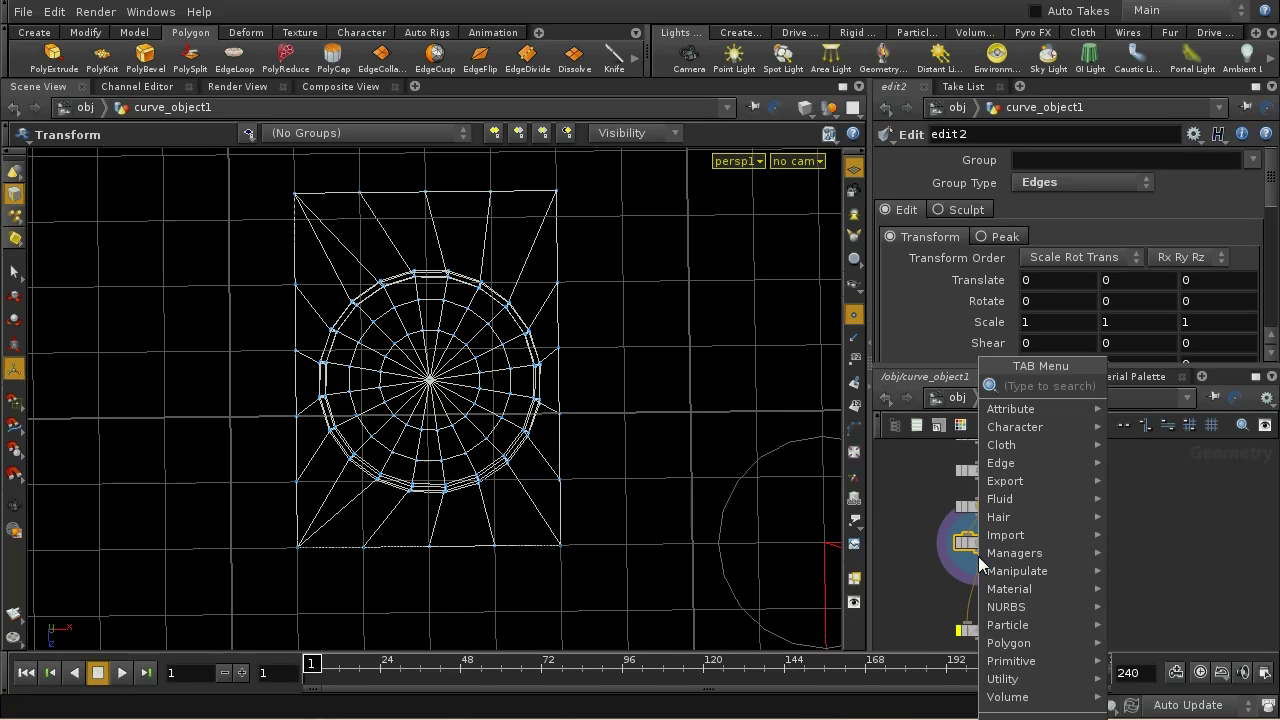
text(tr)
click(1158, 421)
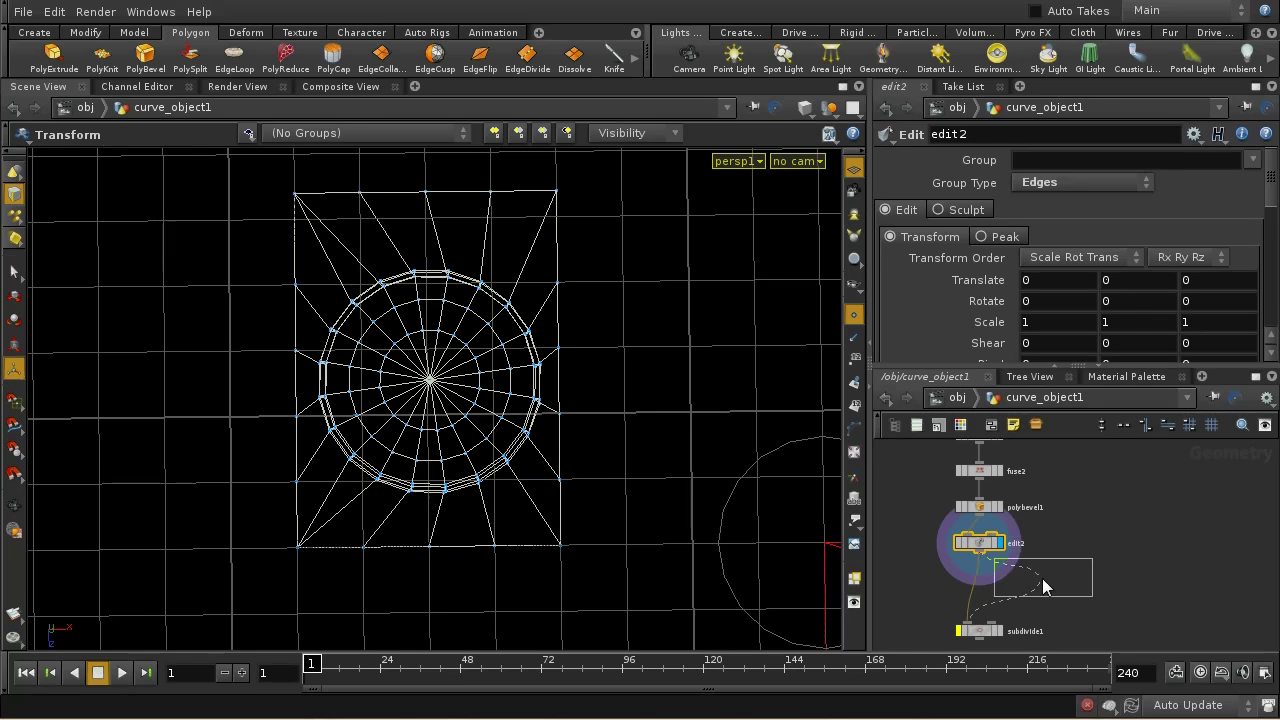
click(983, 586)
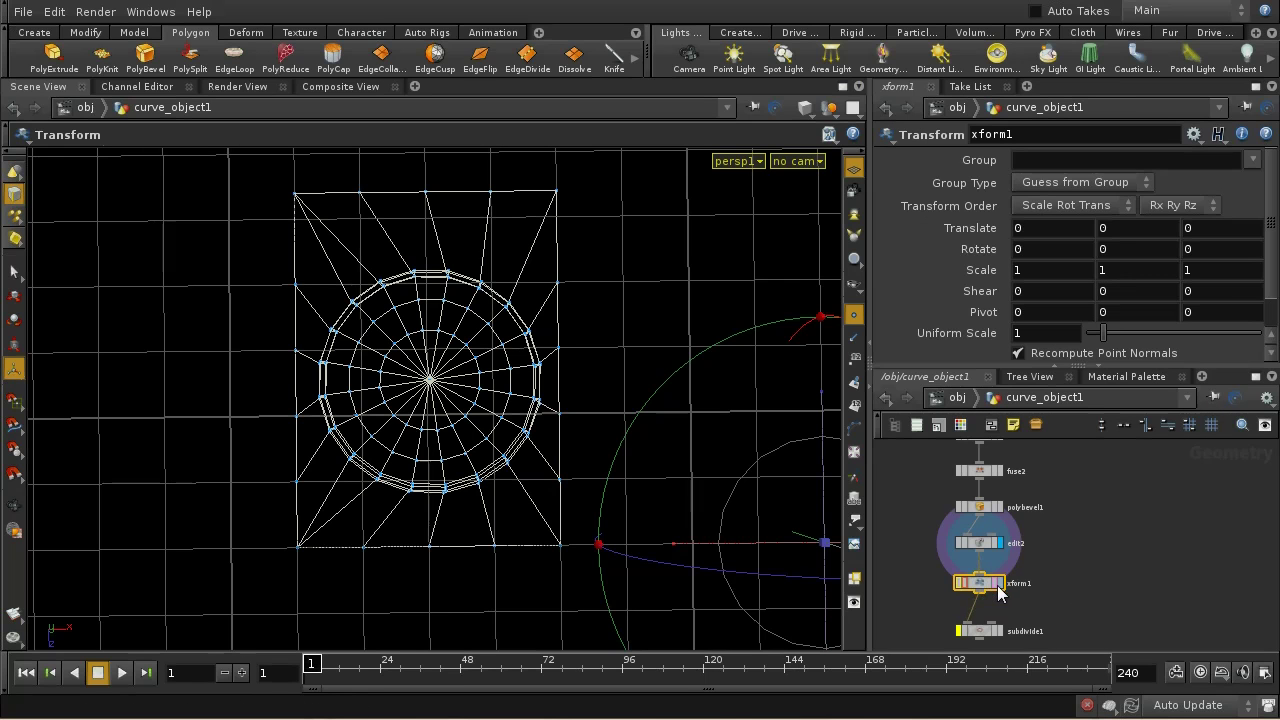
click(1001, 583)
scroll(700, 500, down, 4)
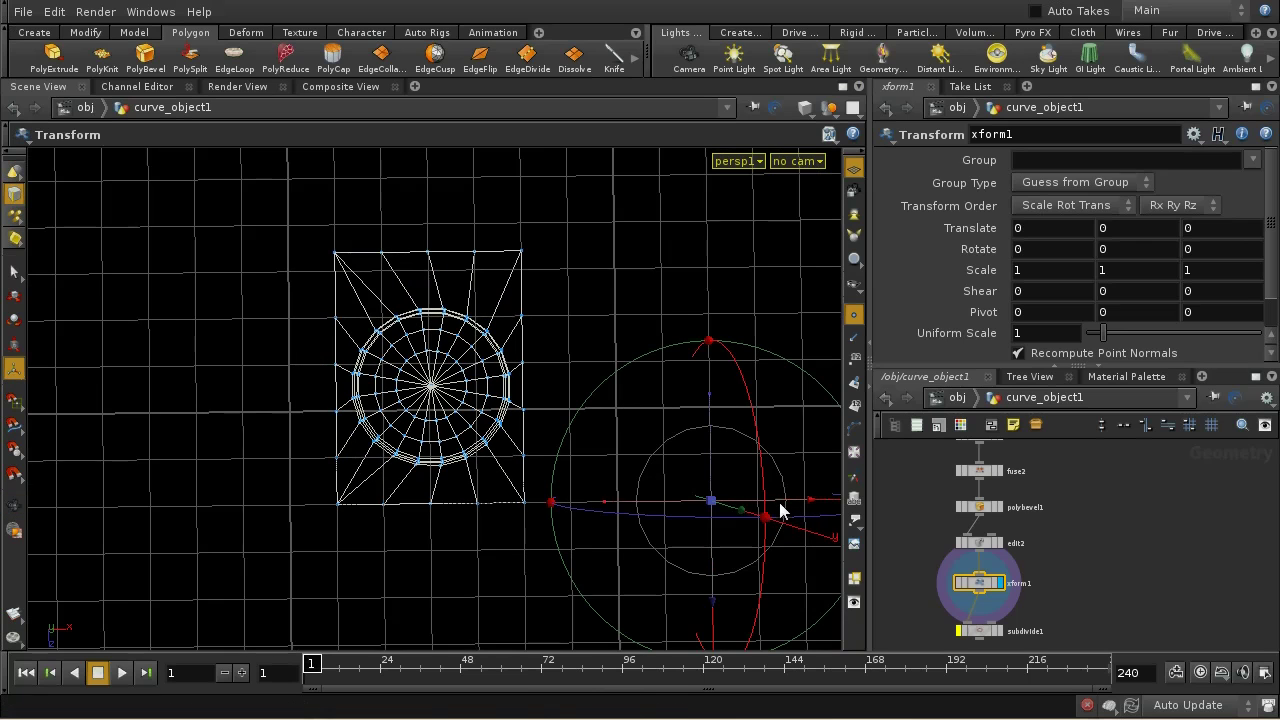
click(745, 507)
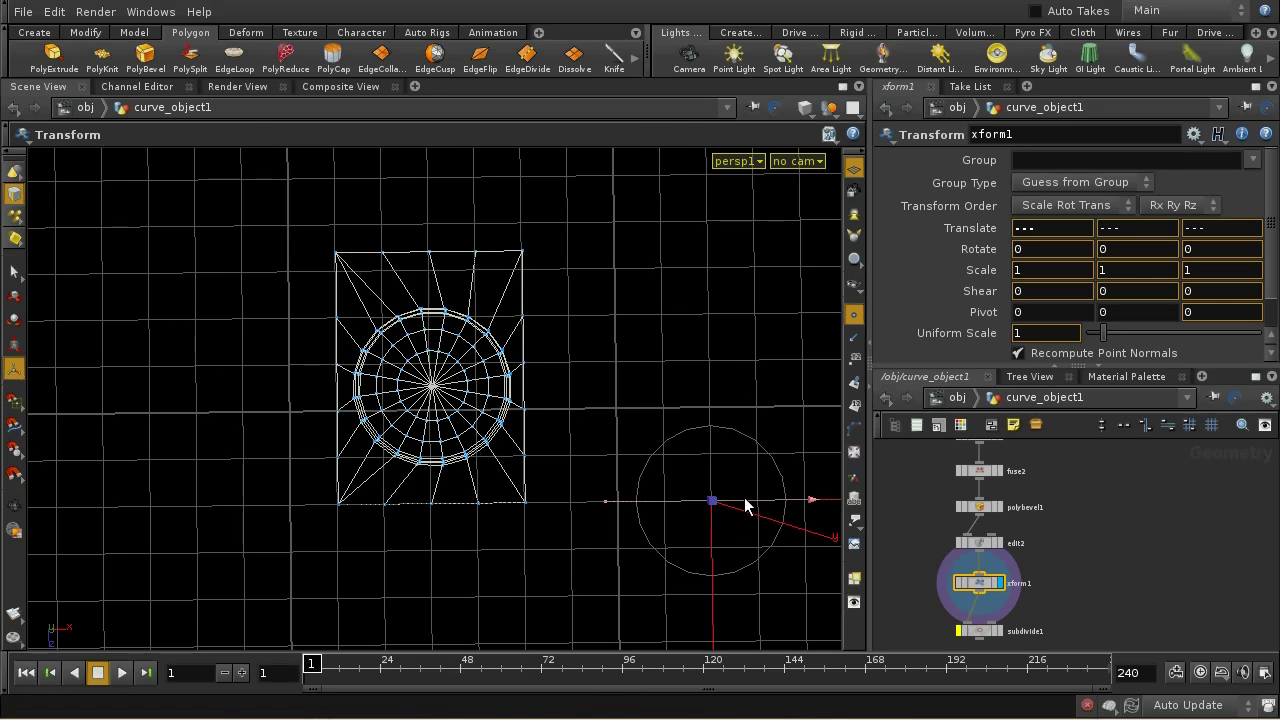
drag(745, 507, 742, 501)
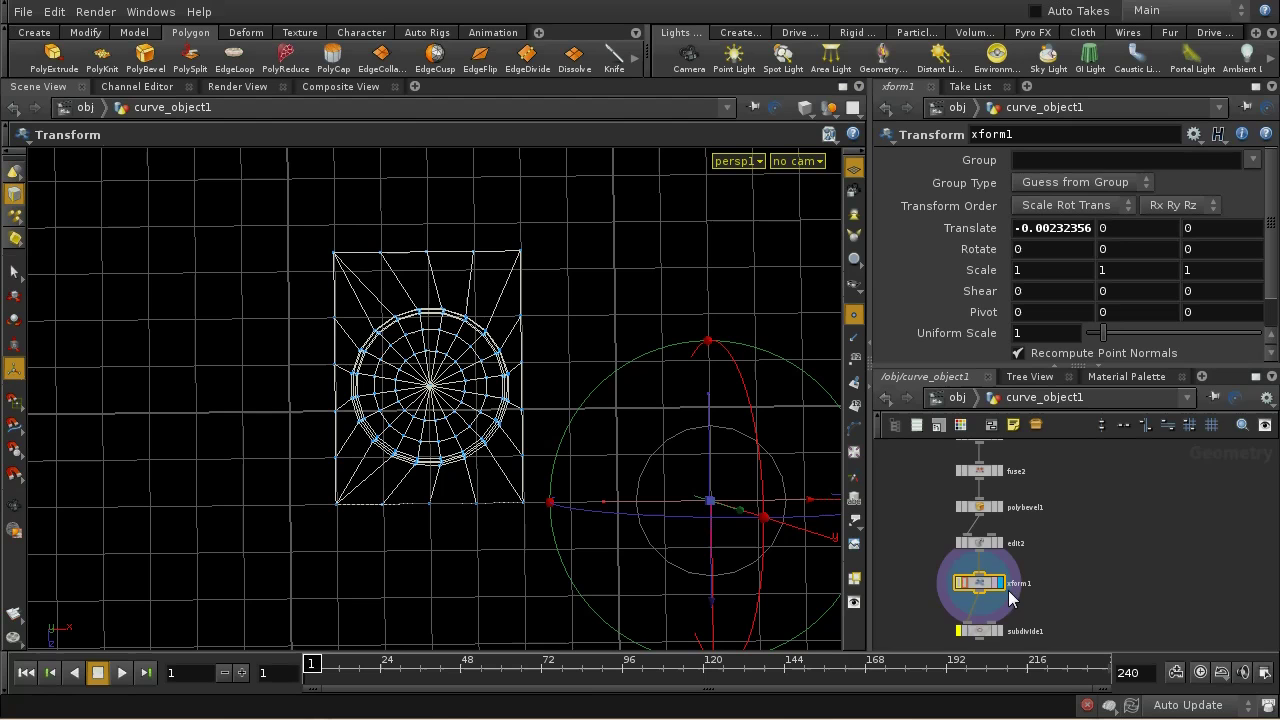
middle_drag(1130, 628, 1119, 519)
- Add a Merge node, merge2, below xform1, moving subdivide1 aside
drag(967, 521, 911, 586)
key(Tab)
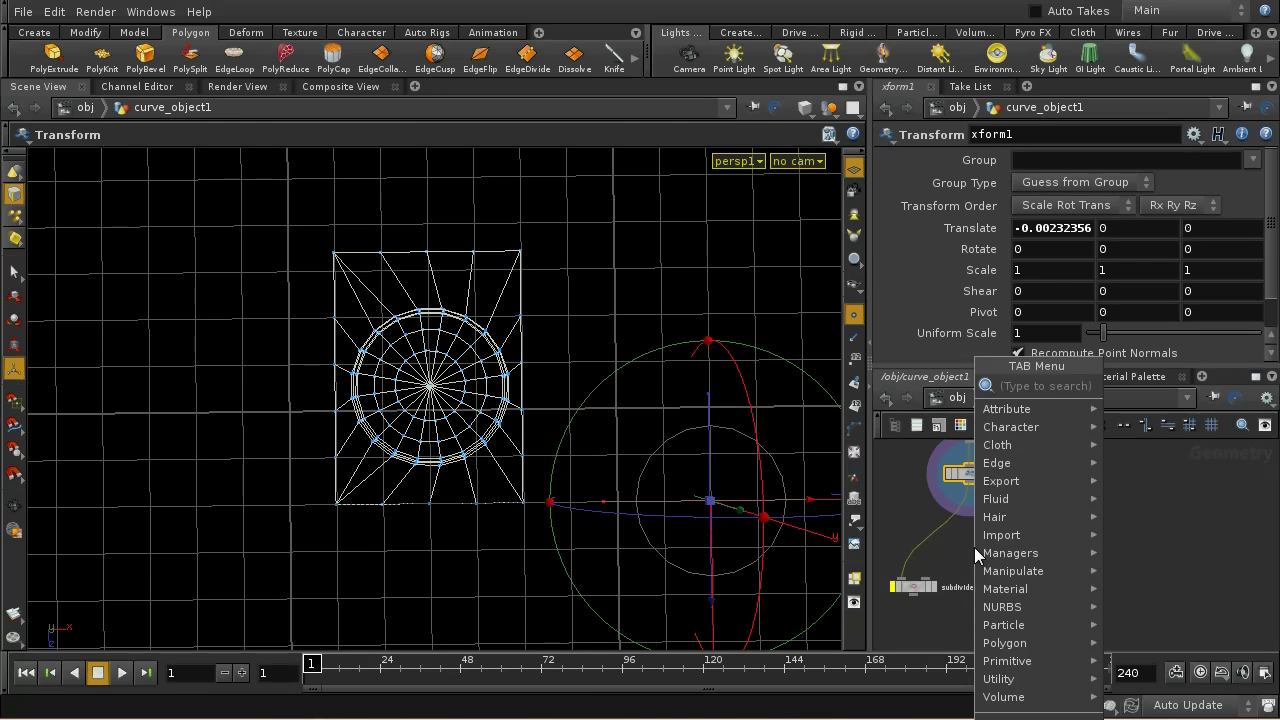
text(Merge)
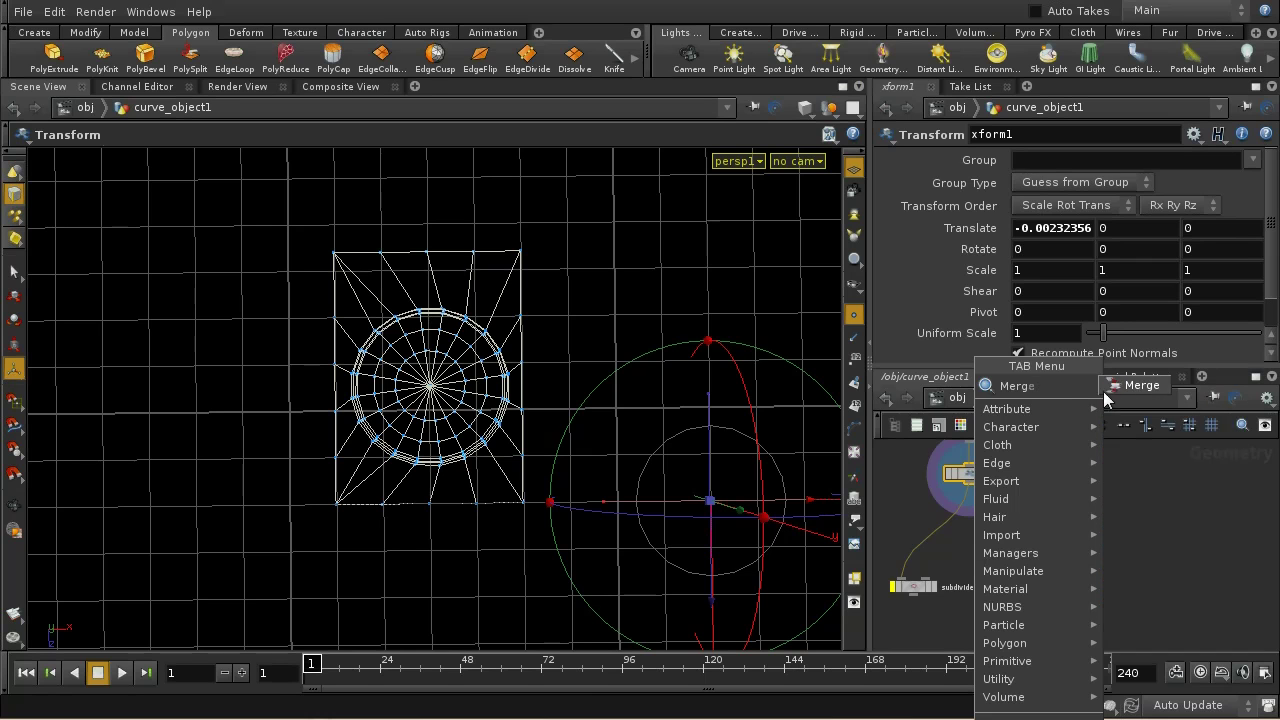
click(1138, 386)
click(955, 524)
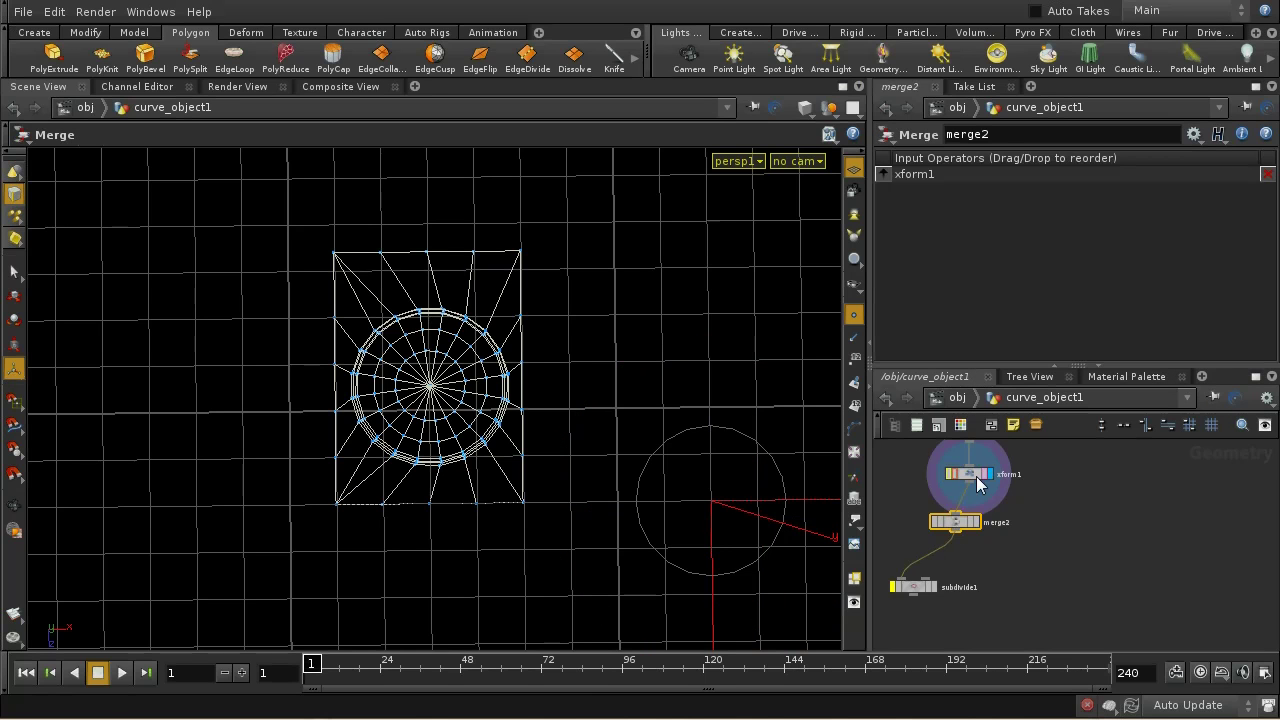
- Rearrange edit2 and xform1, wire polybevel1 into merge2, and display the merged result
drag(976, 476, 1054, 482)
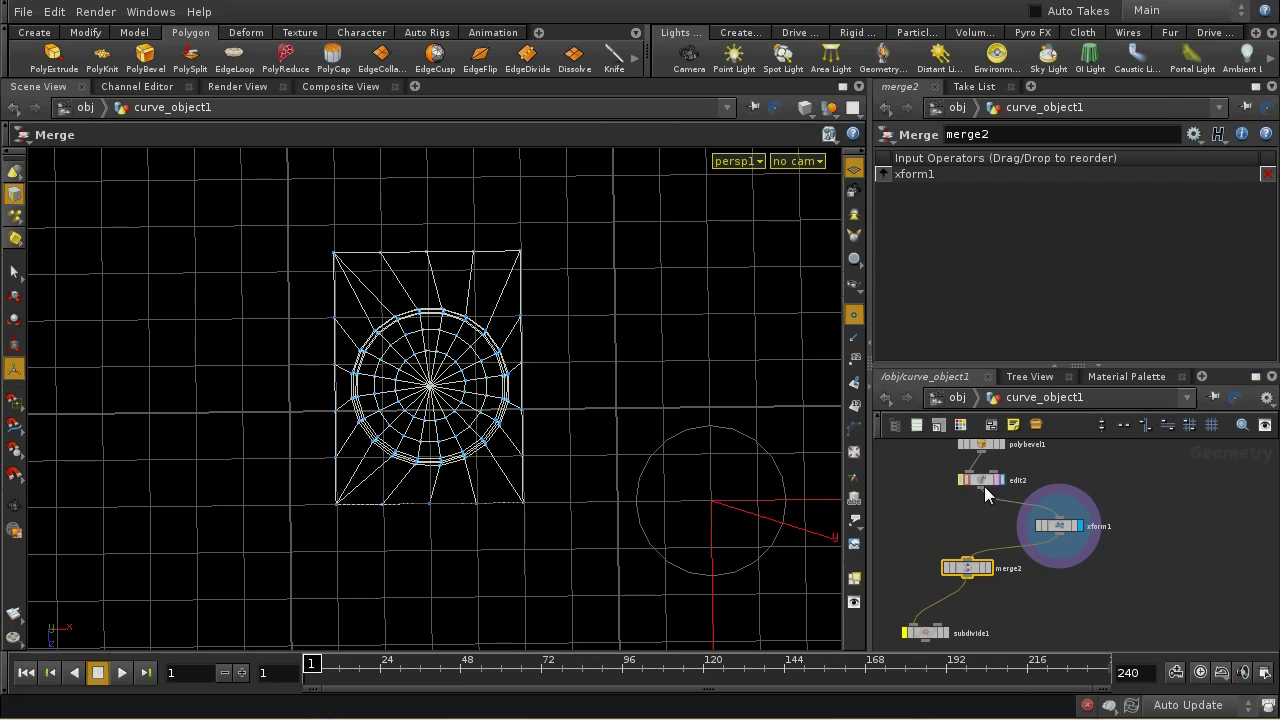
click(982, 483)
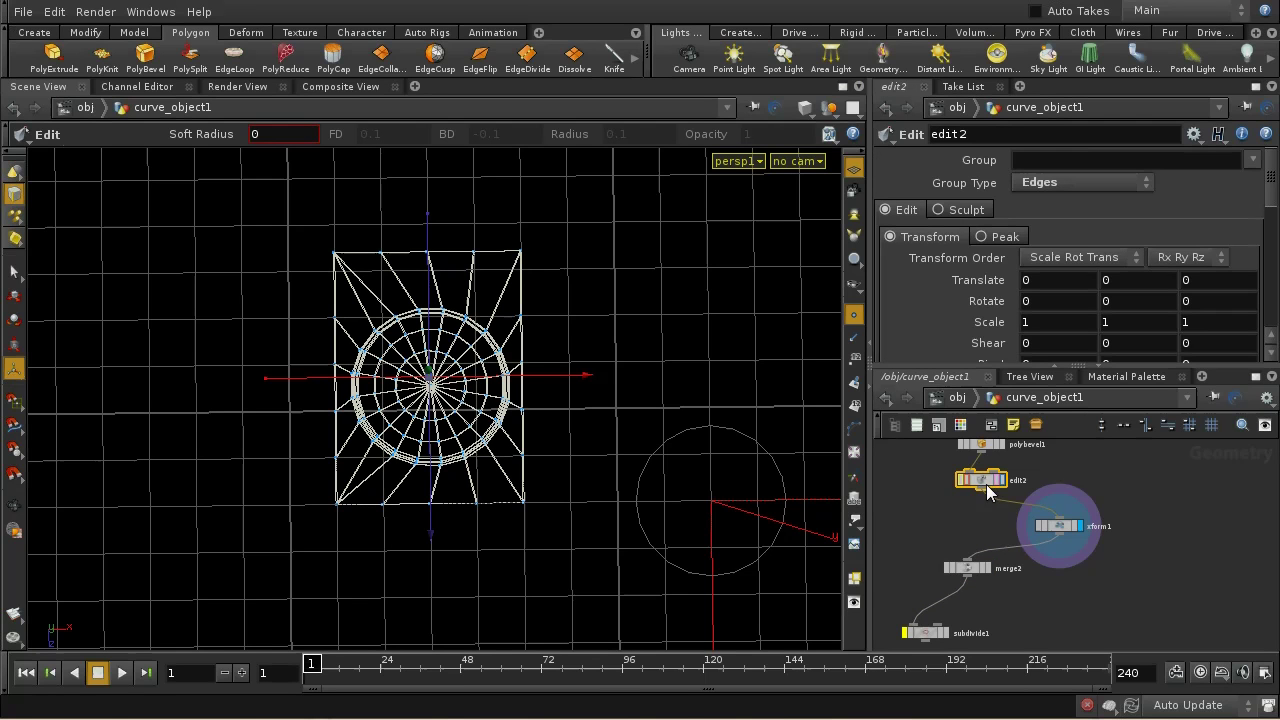
drag(986, 484, 1059, 488)
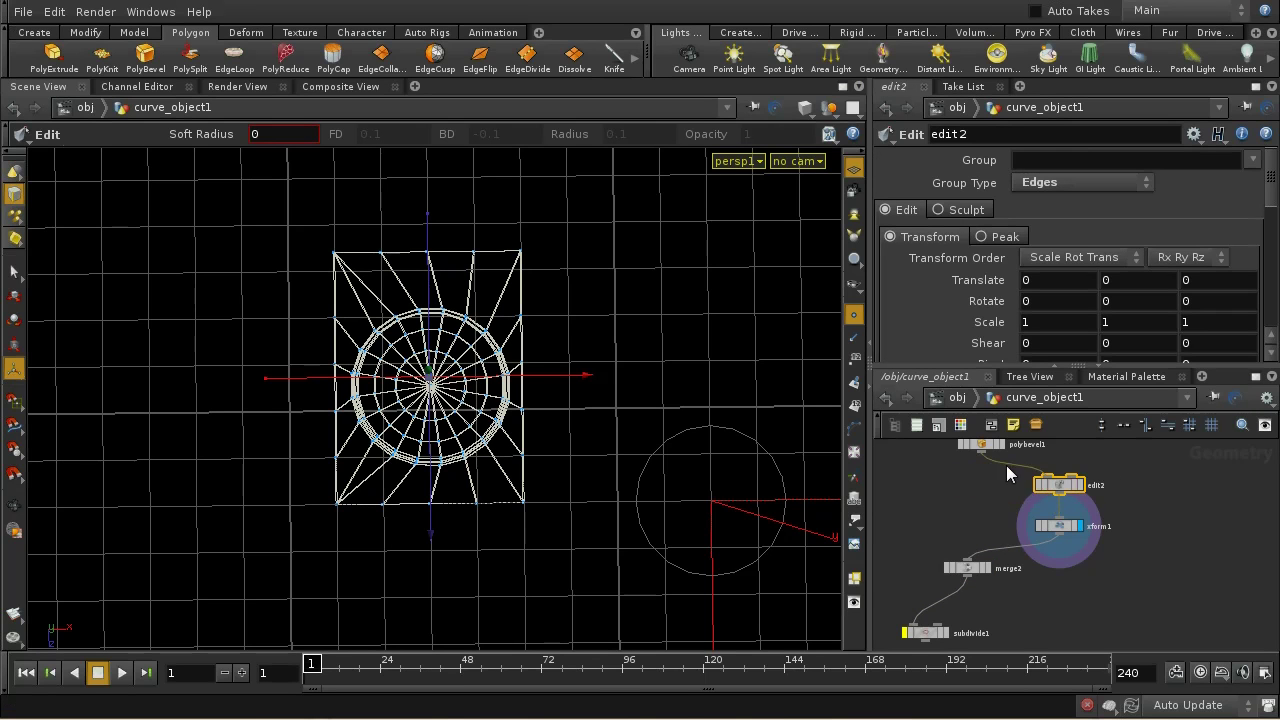
drag(984, 451, 962, 584)
click(984, 570)
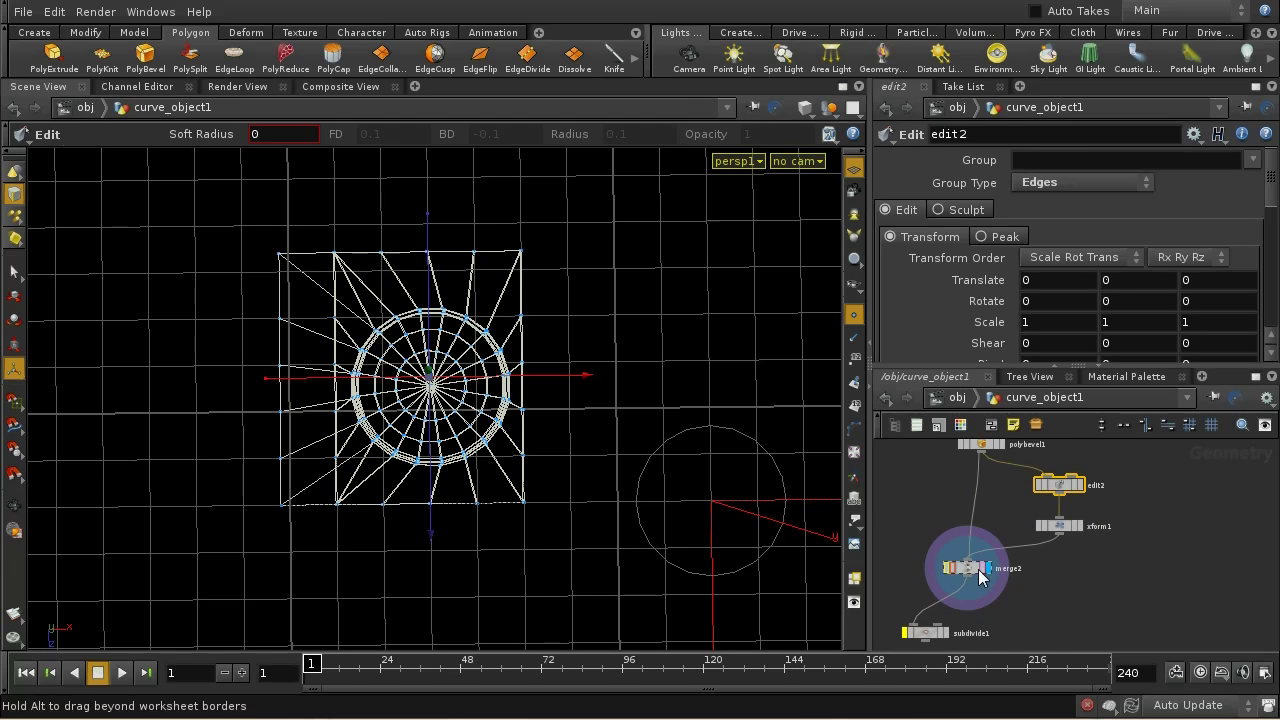
click(972, 569)
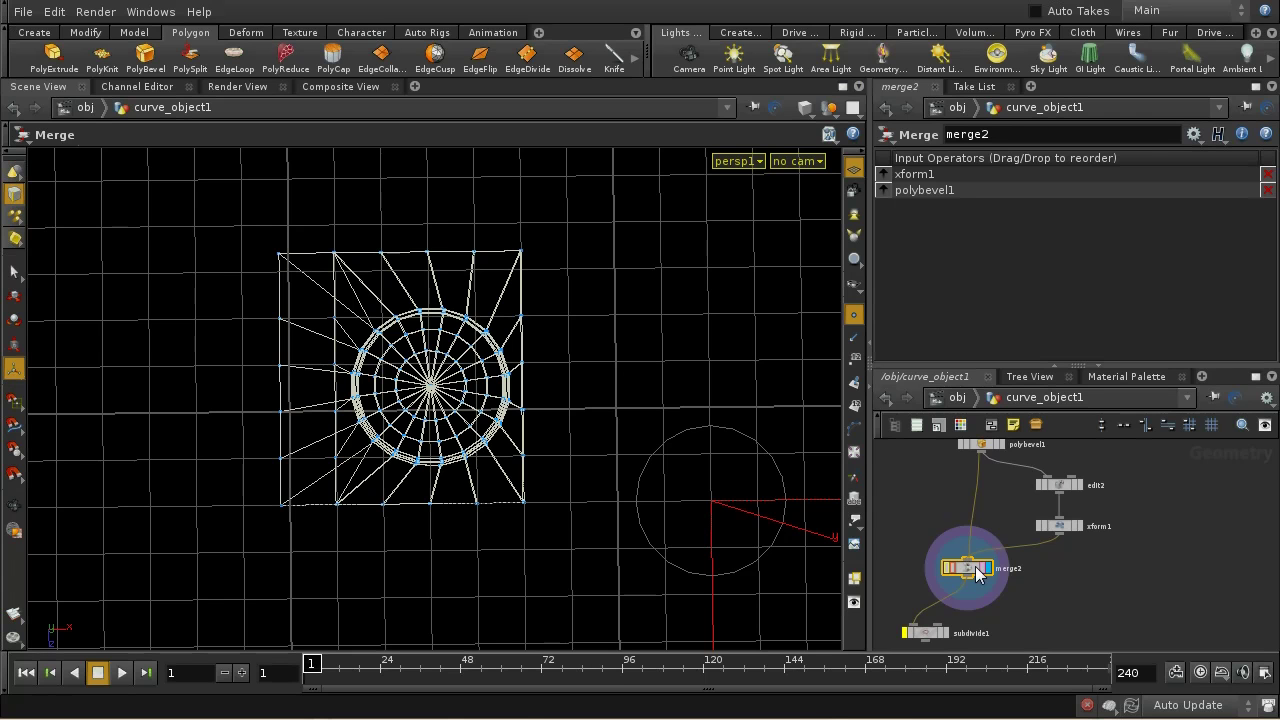
- Set xform1's Translate X to 0.4, placing a second cylinder tile beside the first
click(1065, 527)
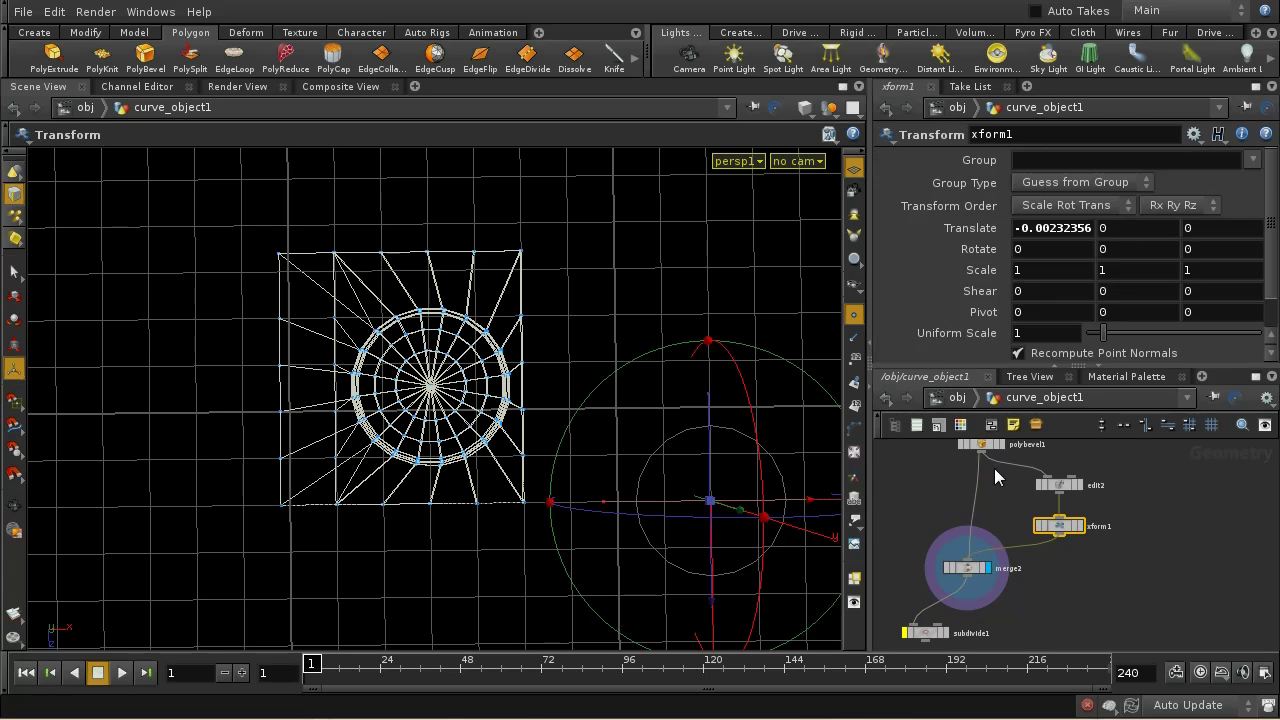
click(1030, 232)
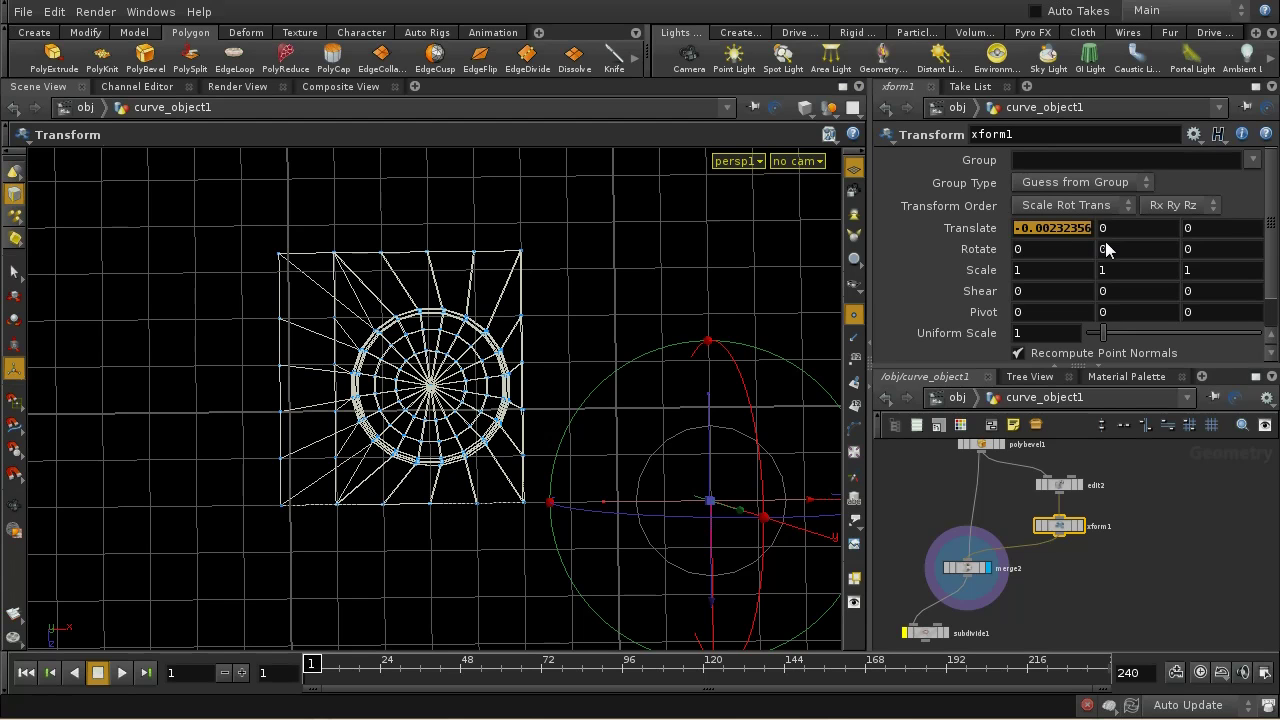
text(0)
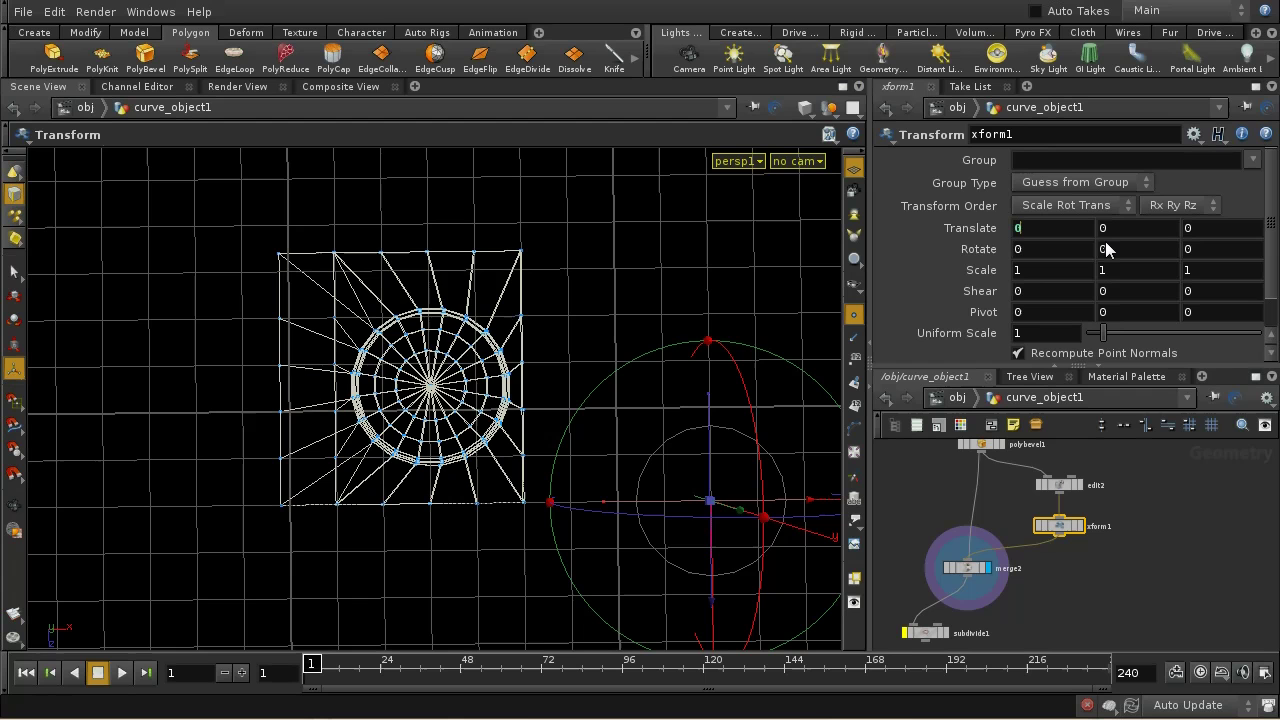
key(Return)
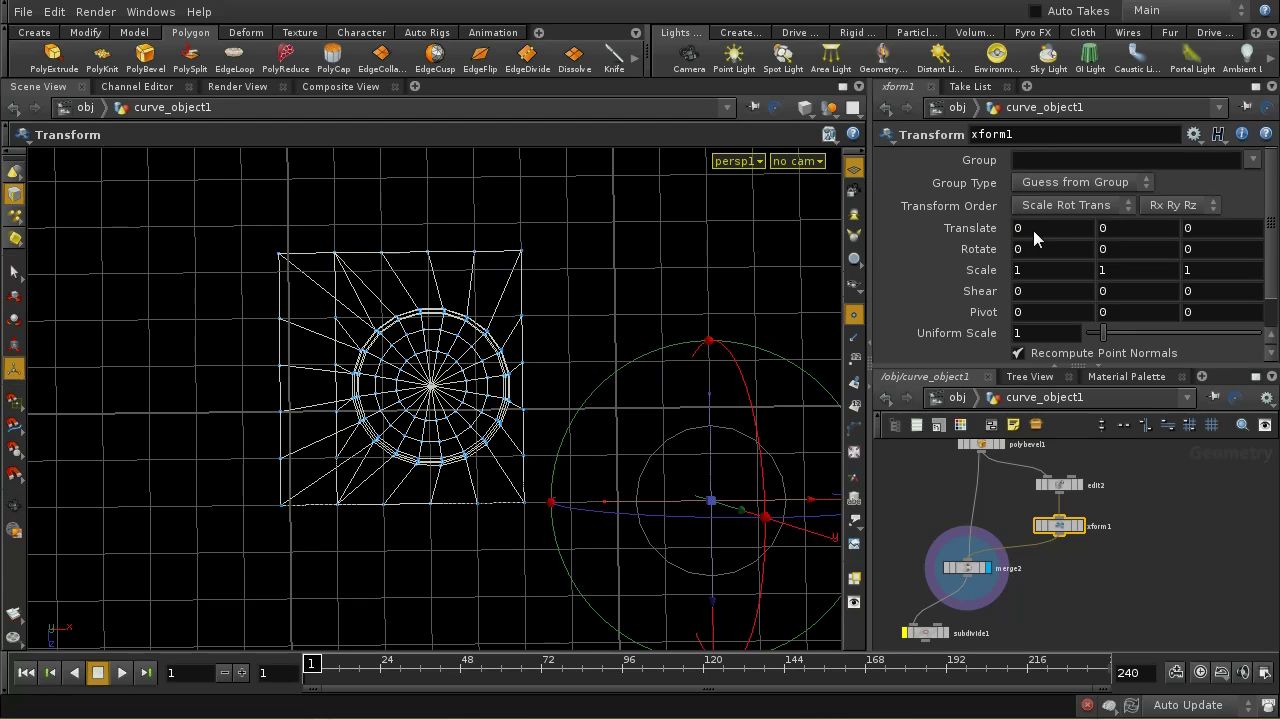
middle_drag(1033, 230, 997, 224)
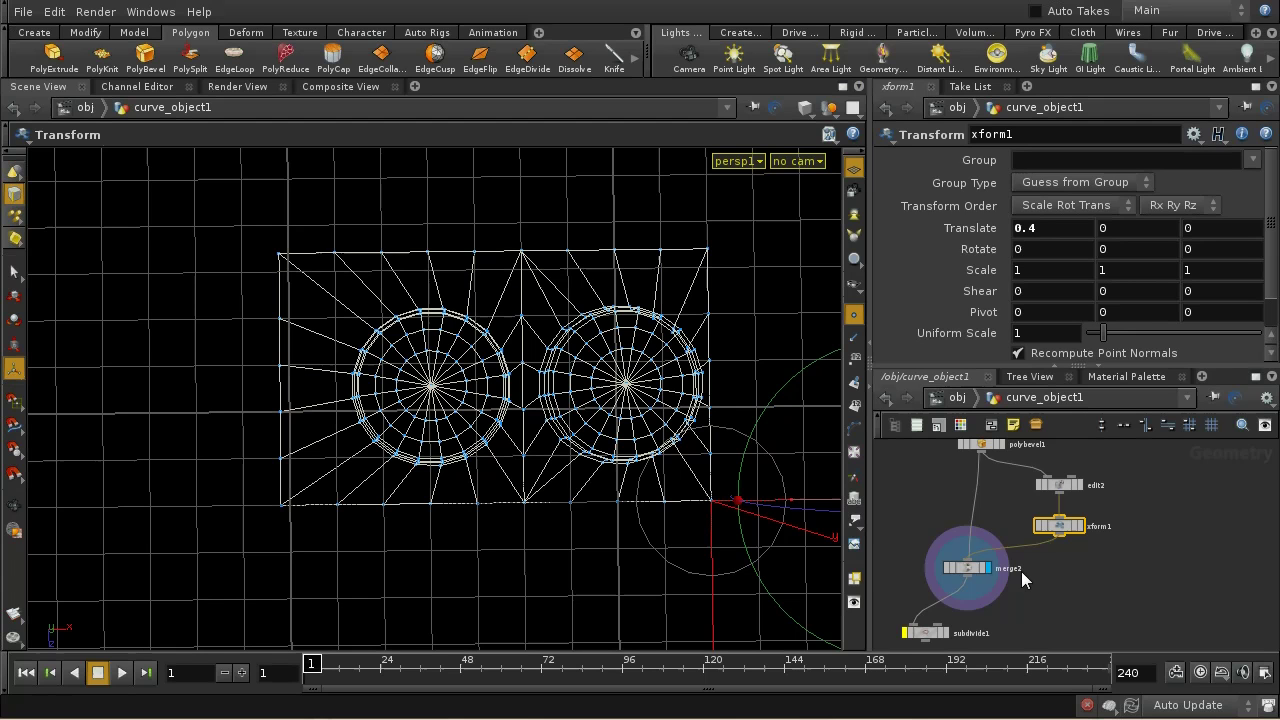
drag(965, 570, 972, 618)
key(Tab)
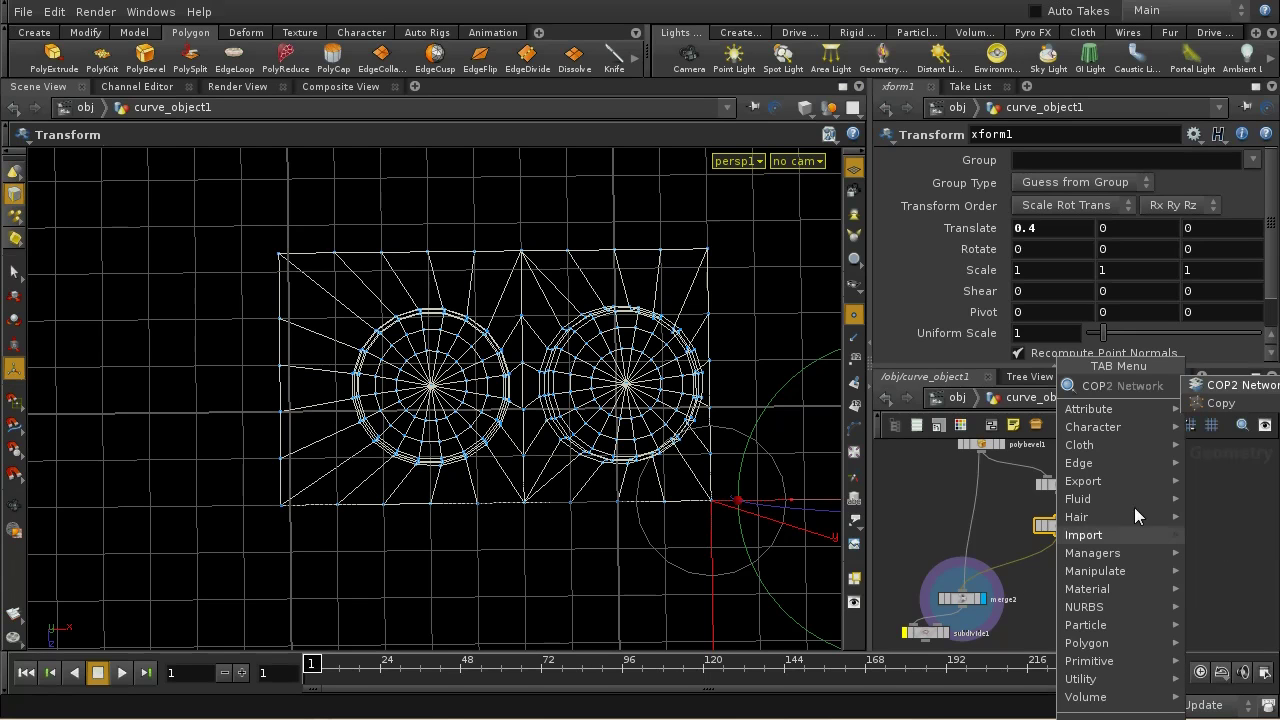
- Insert a Copy node between xform1 and merge2 and set it to 3 copies
click(1220, 403)
click(1033, 560)
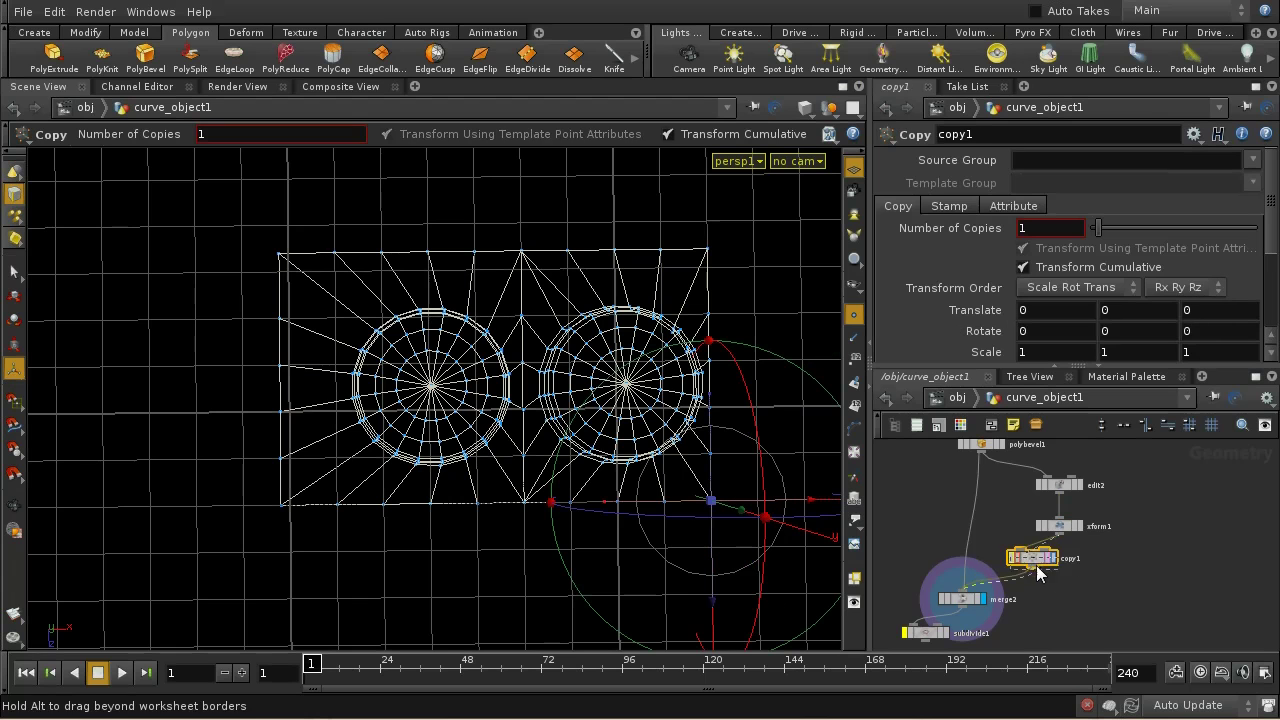
click(1058, 575)
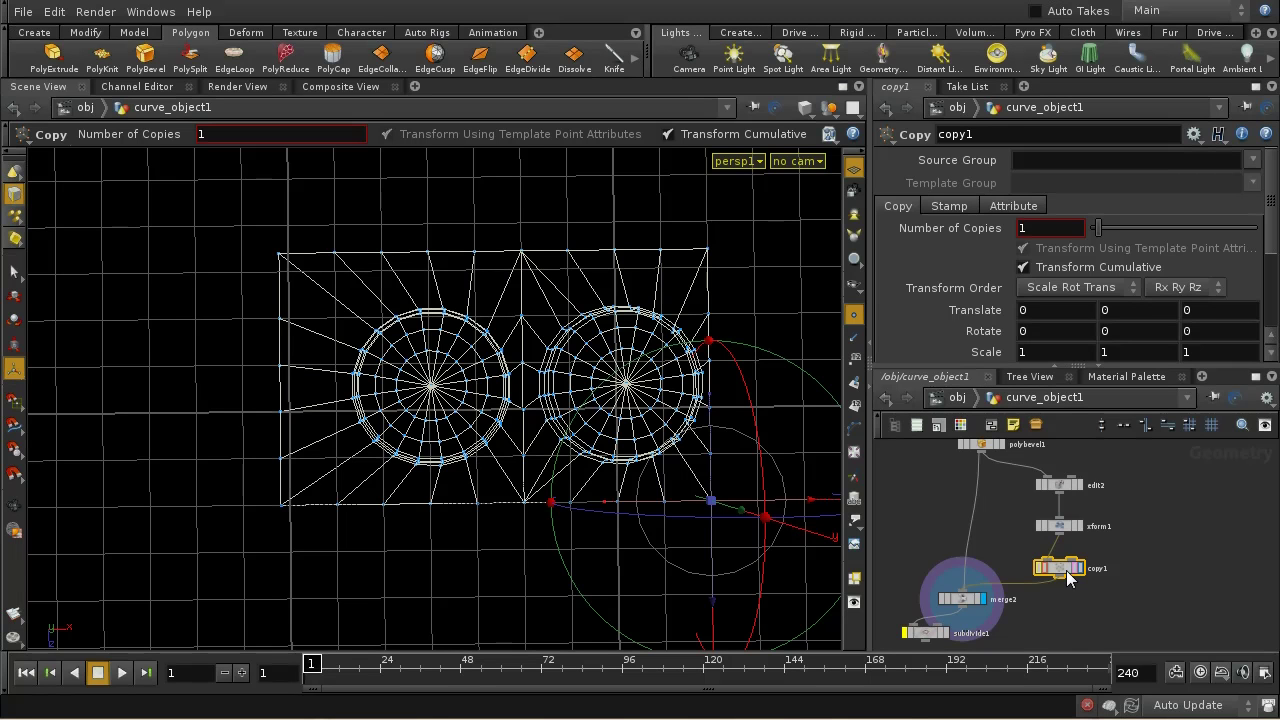
middle_click(1040, 233)
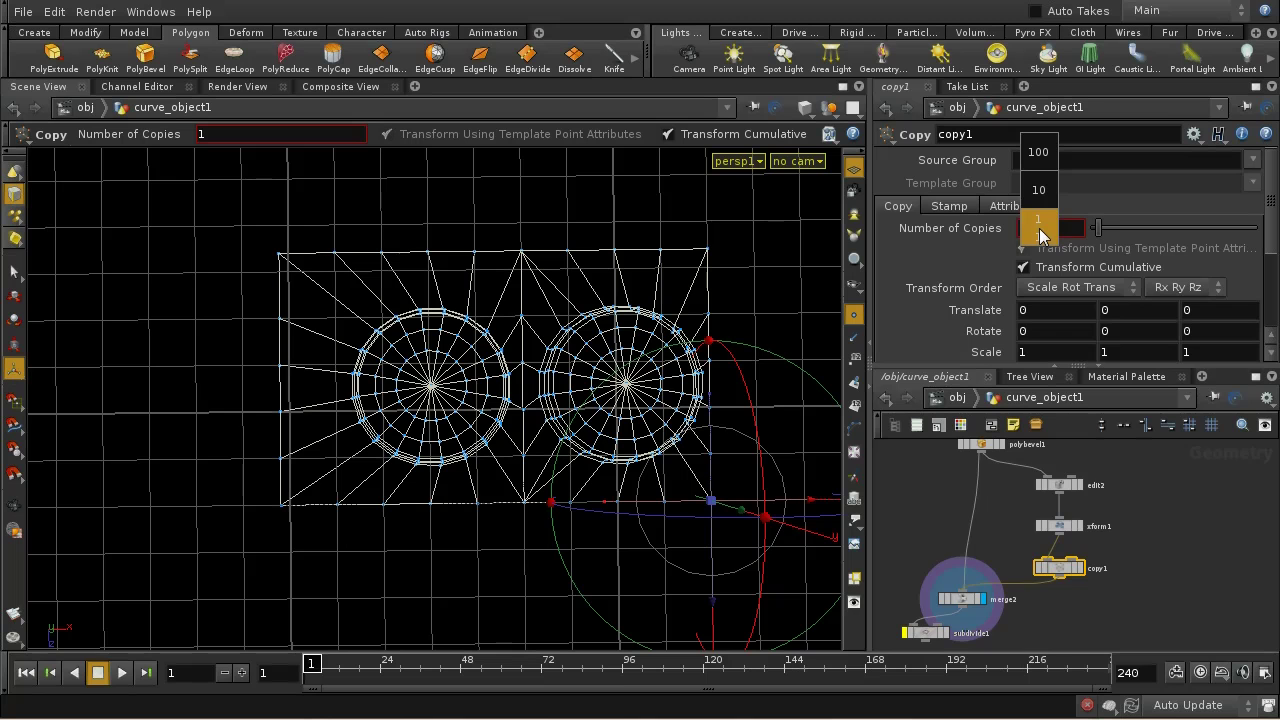
middle_drag(1043, 230, 1078, 225)
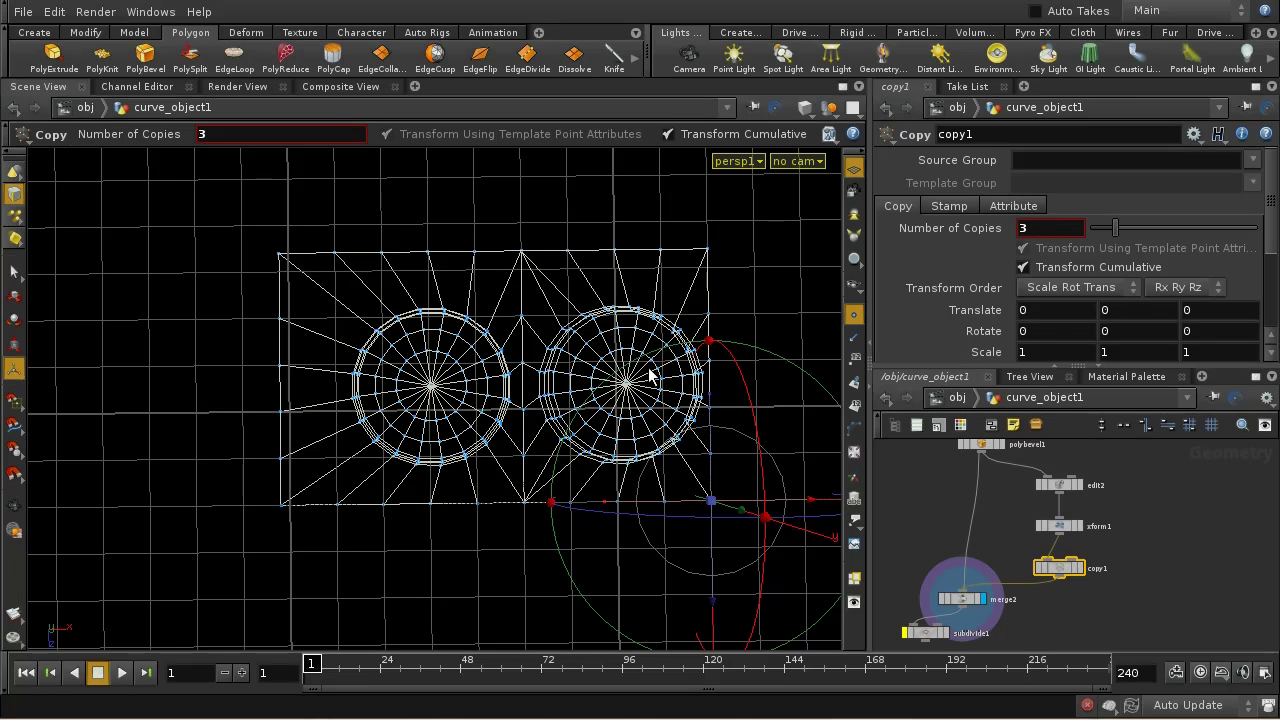
key(Escape)
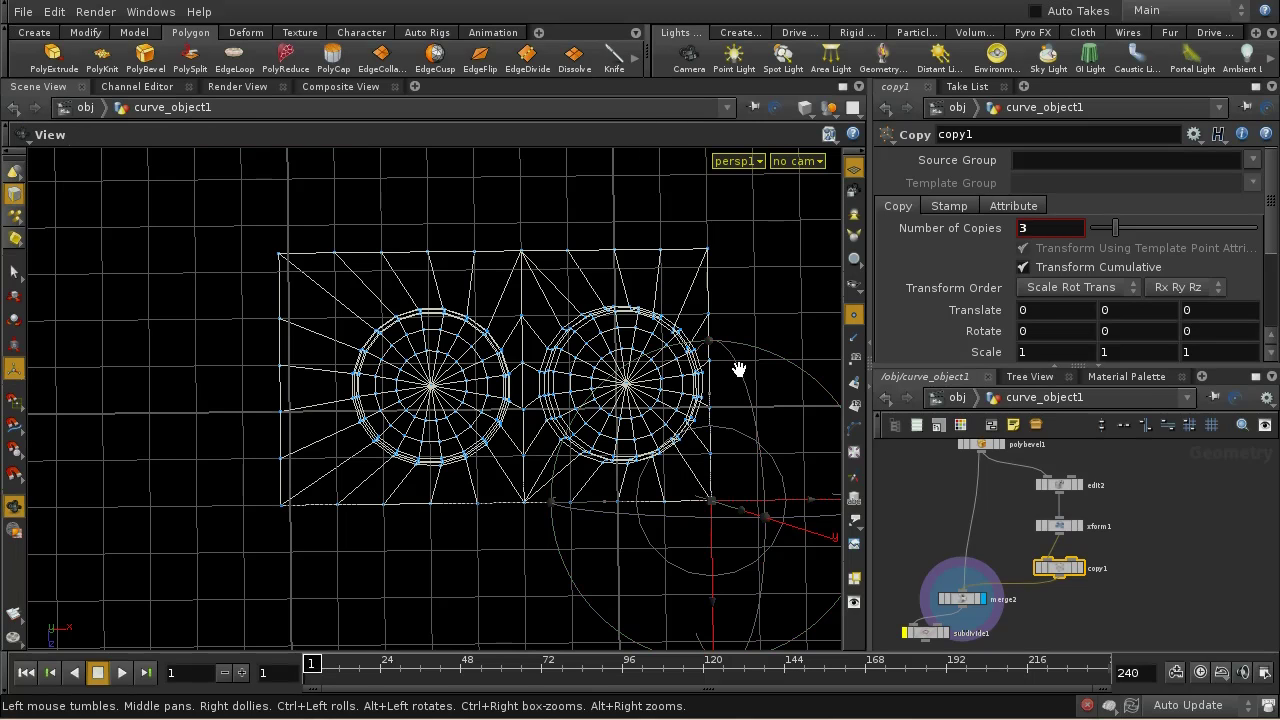
scroll(723, 514, down, 4)
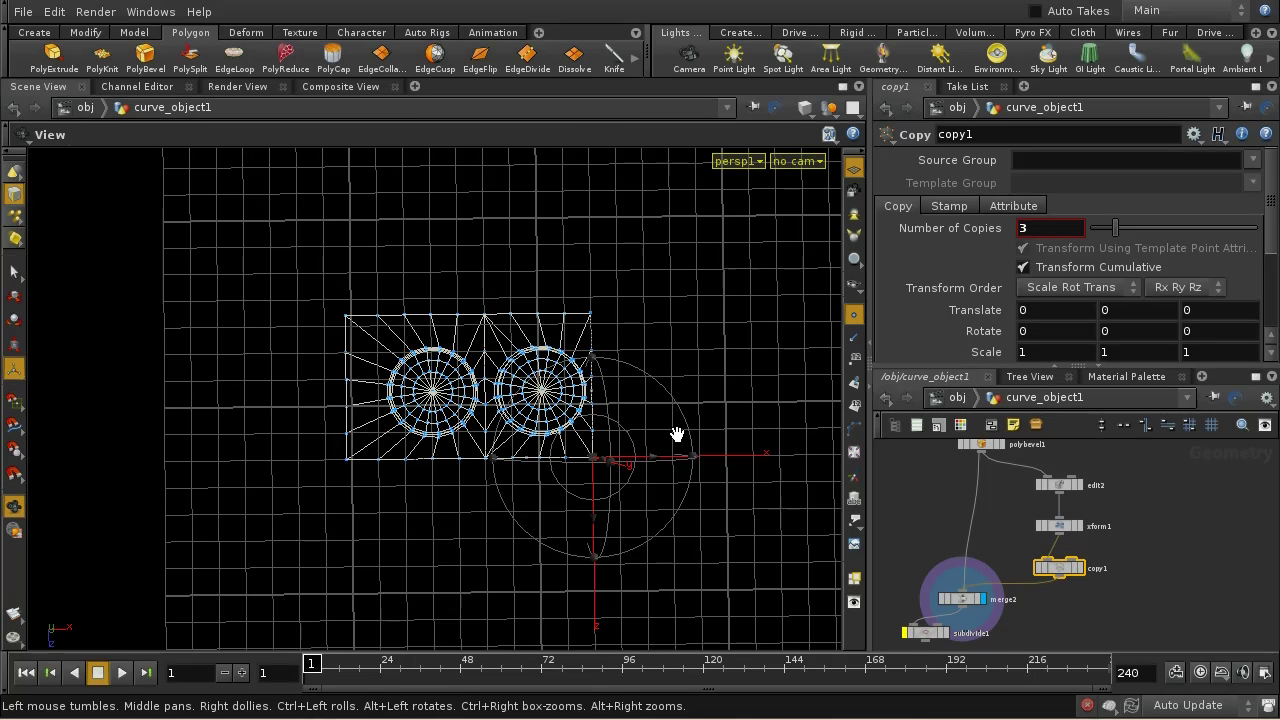
key(Return)
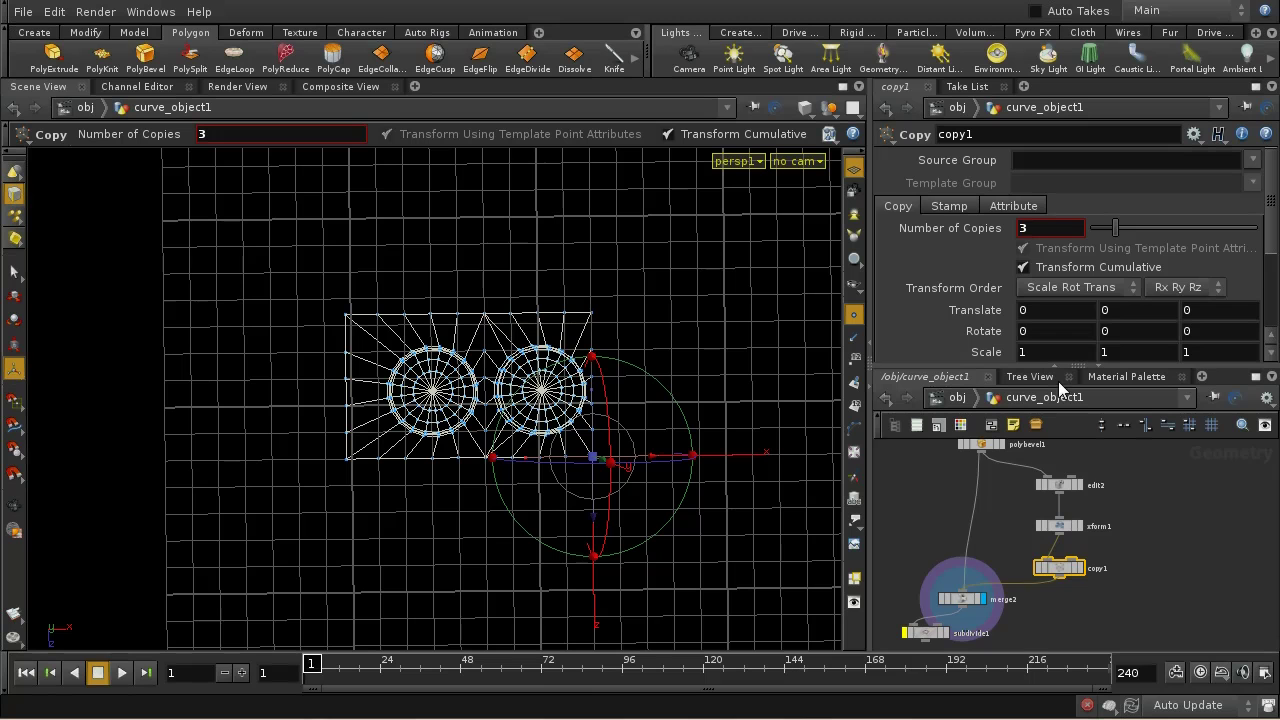
- Offset the copies 0.4 along X and tumble the view to inspect the row
middle_click(1120, 316)
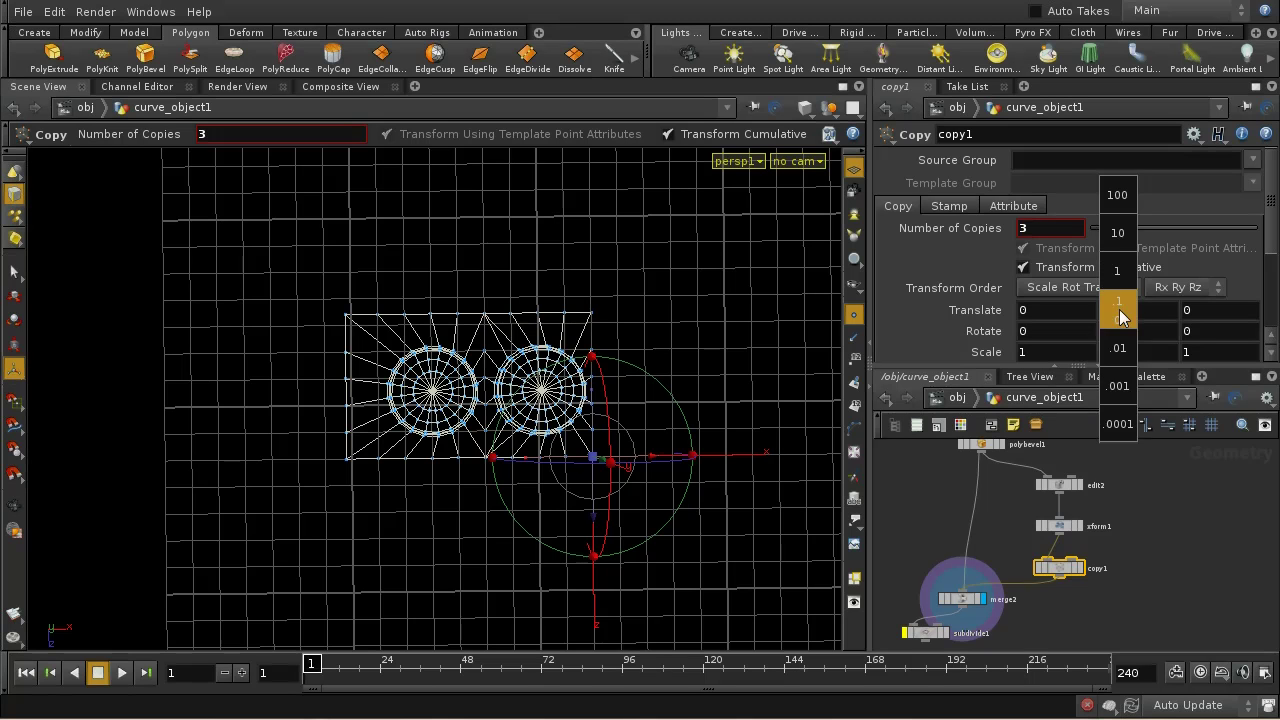
middle_click(1053, 314)
middle_drag(1057, 316, 1104, 326)
key(space)
drag(530, 463, 528, 396)
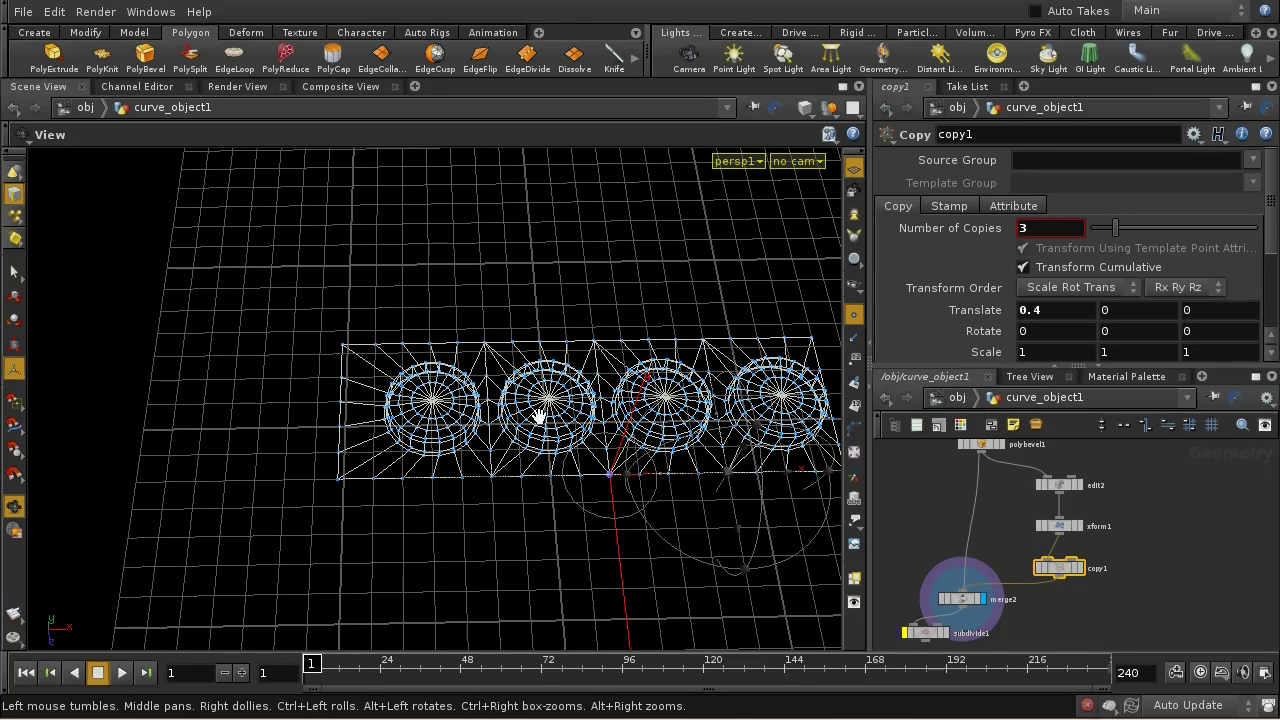
key(Return)
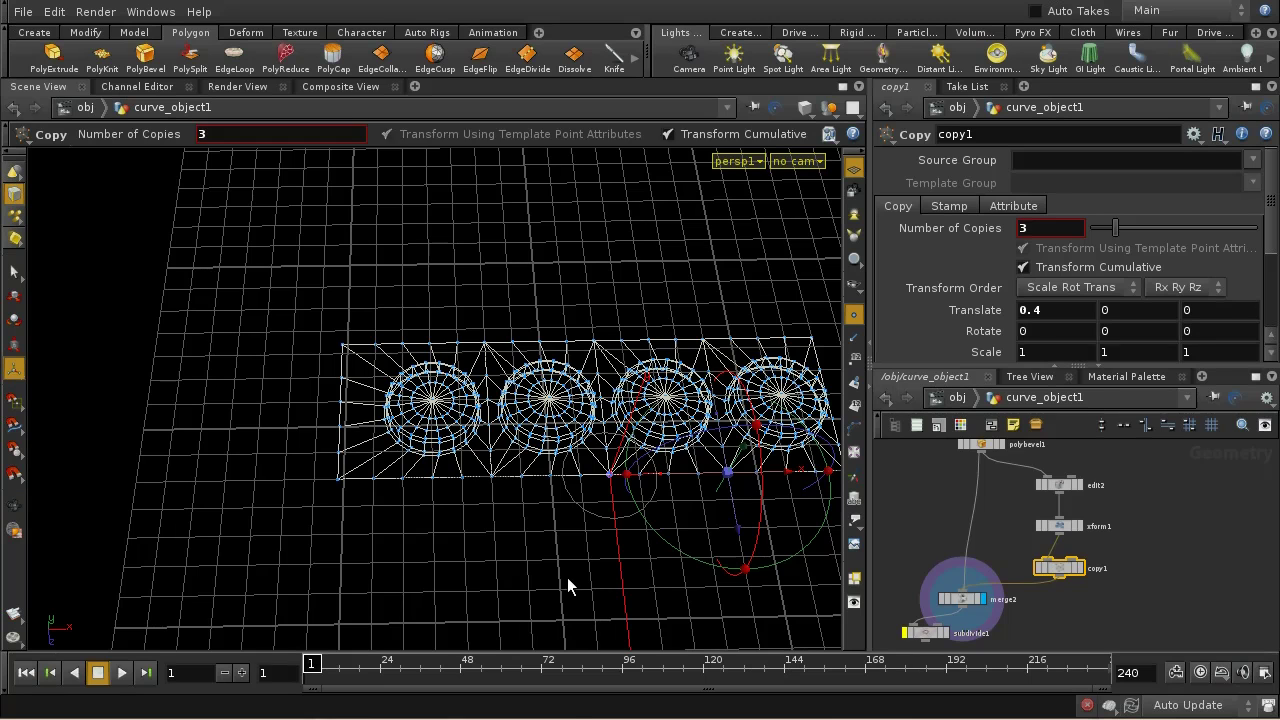
right_click(552, 522)
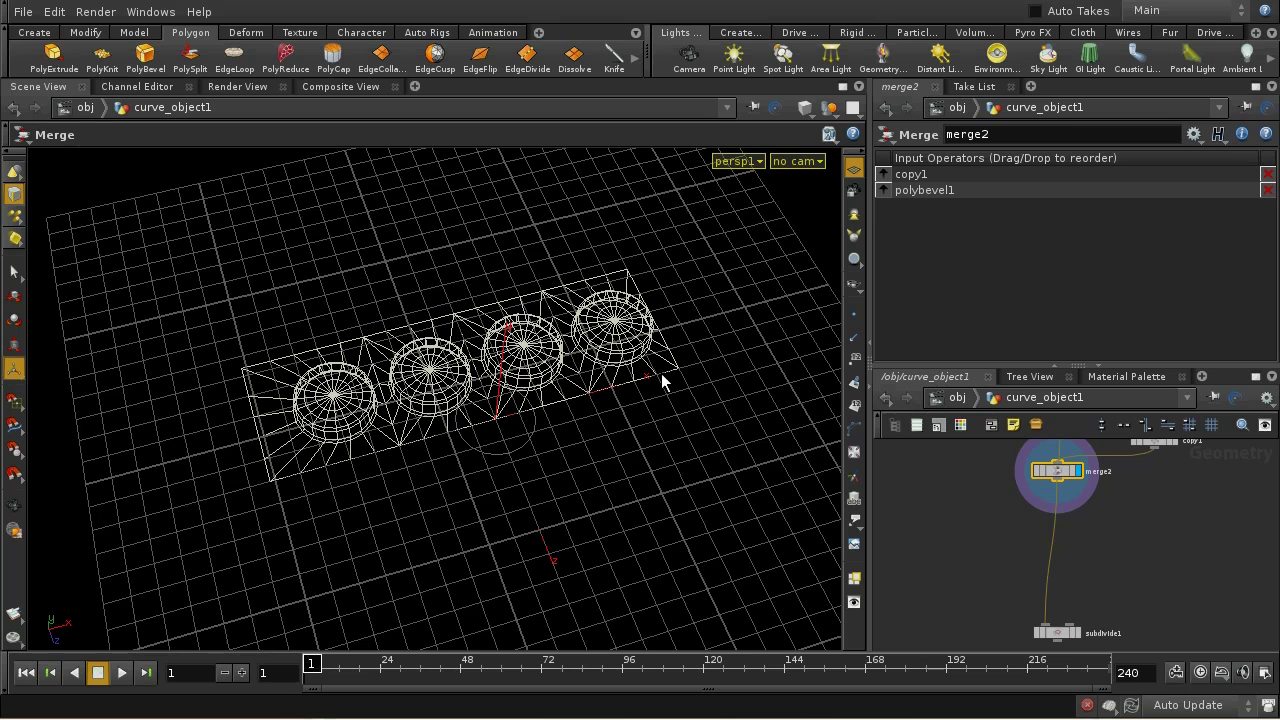
- Add a Mirror node after merge2 and make it the displayed node
click(1162, 533)
key(Tab)
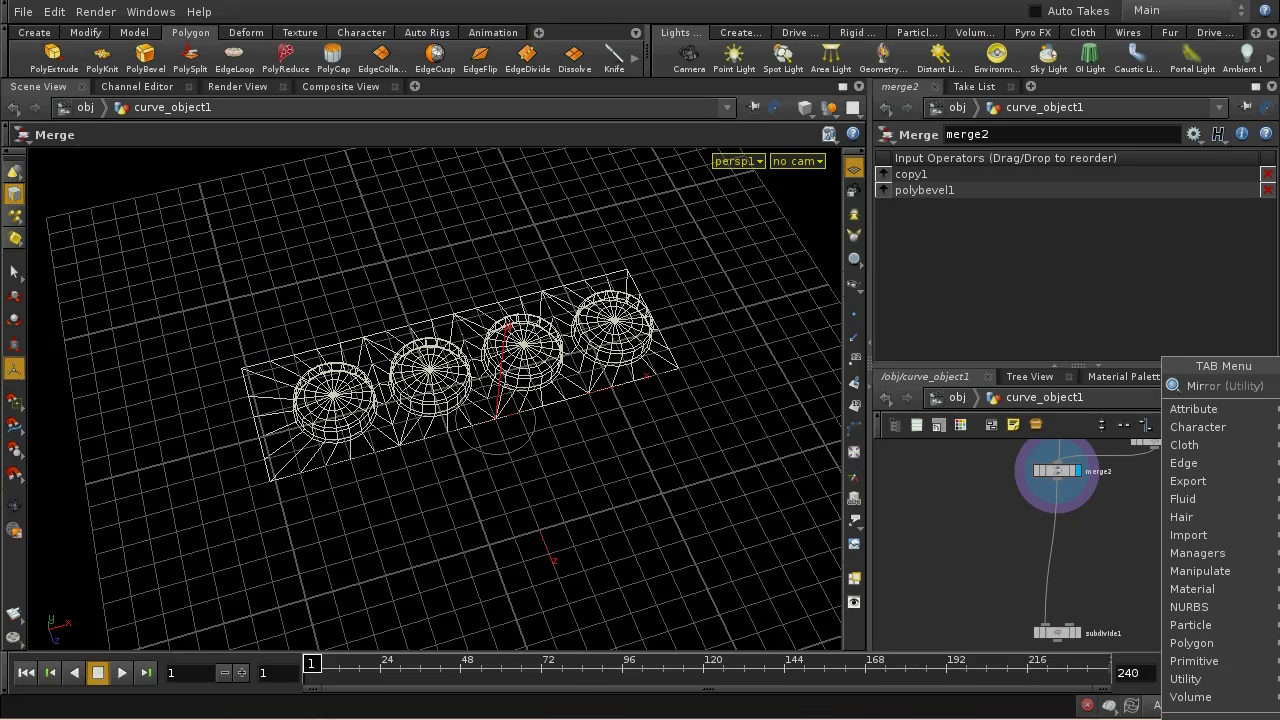
key(Return)
click(1060, 522)
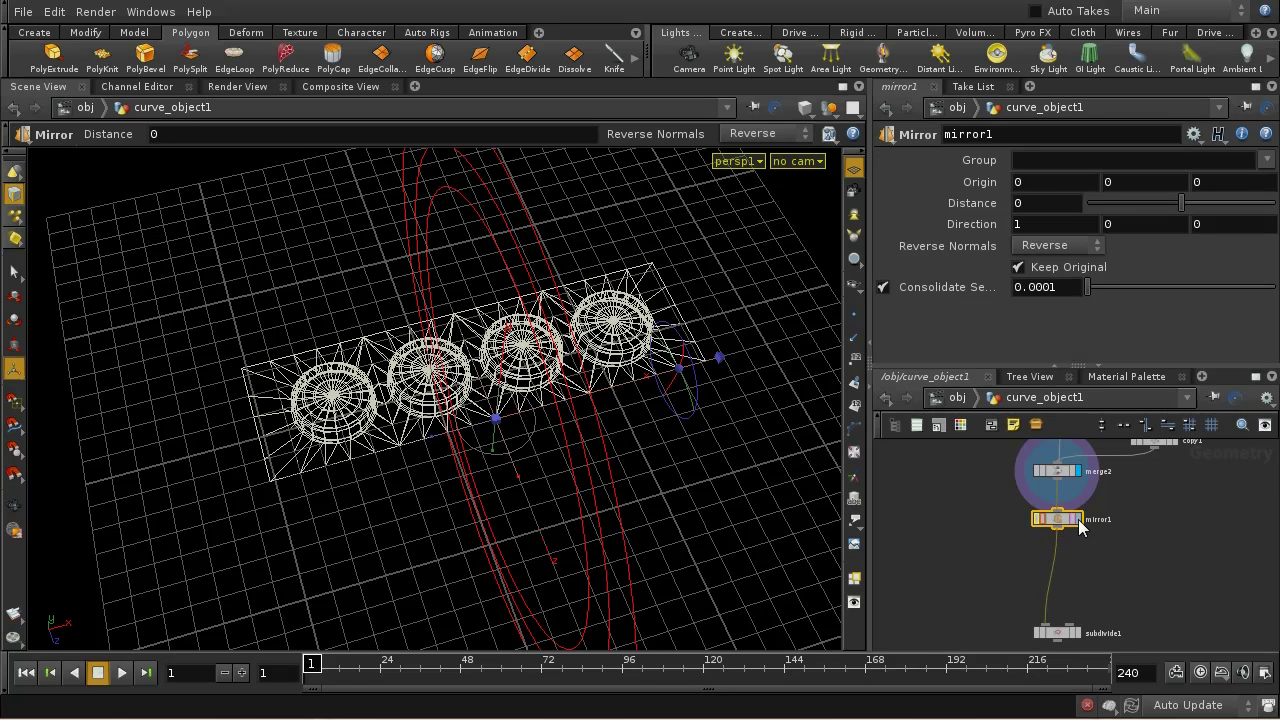
click(1079, 518)
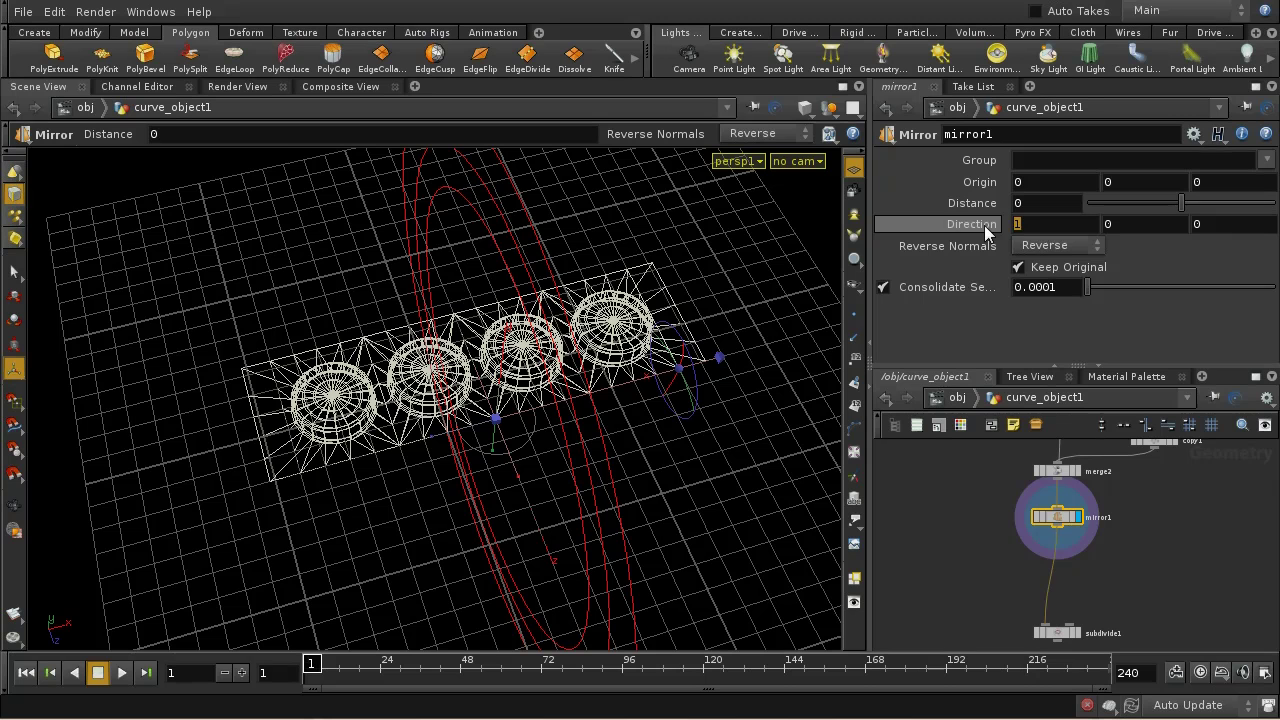
- Set the mirror Direction to 0 0 1, doubling the tray to two rows of four cylinders
text(0)
key(Tab)
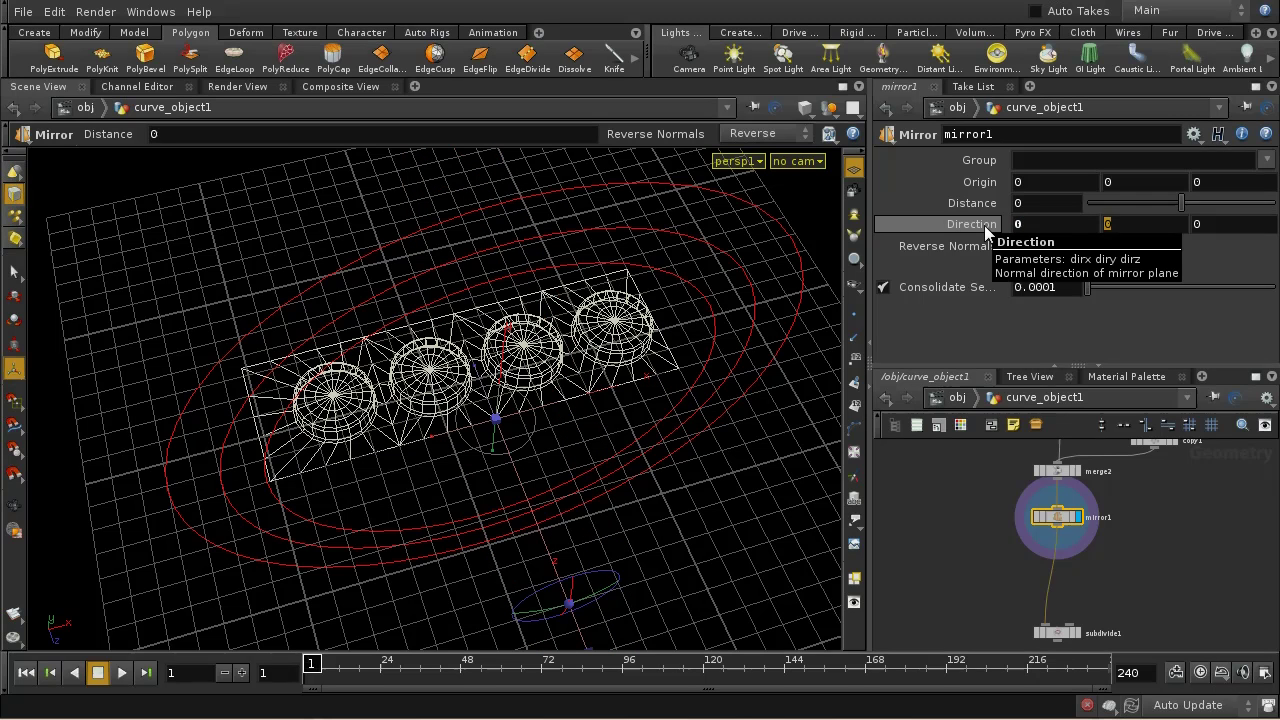
key(Tab)
text(1)
key(Return)
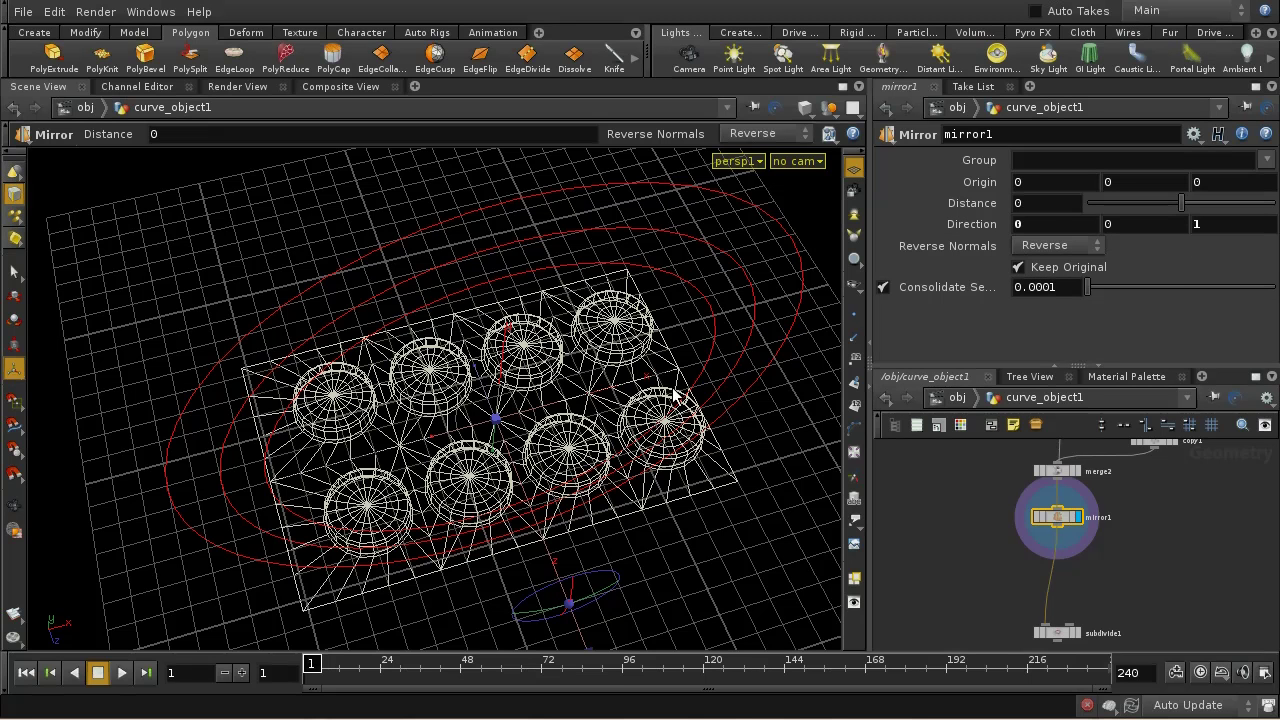
middle_drag(1107, 593, 1079, 571)
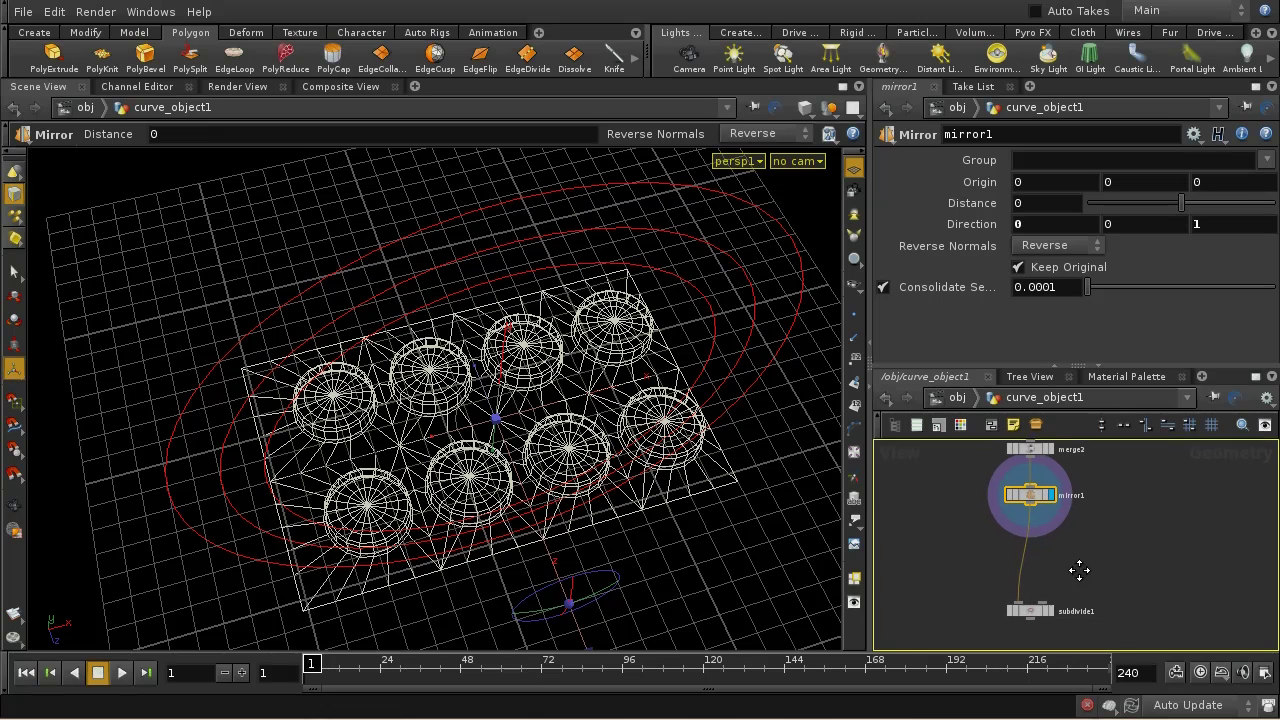
- Set the display flag on subdivide1 to view the subdivided eight-cylinder tray
click(1046, 614)
click(1050, 613)
drag(1034, 620, 1033, 593)
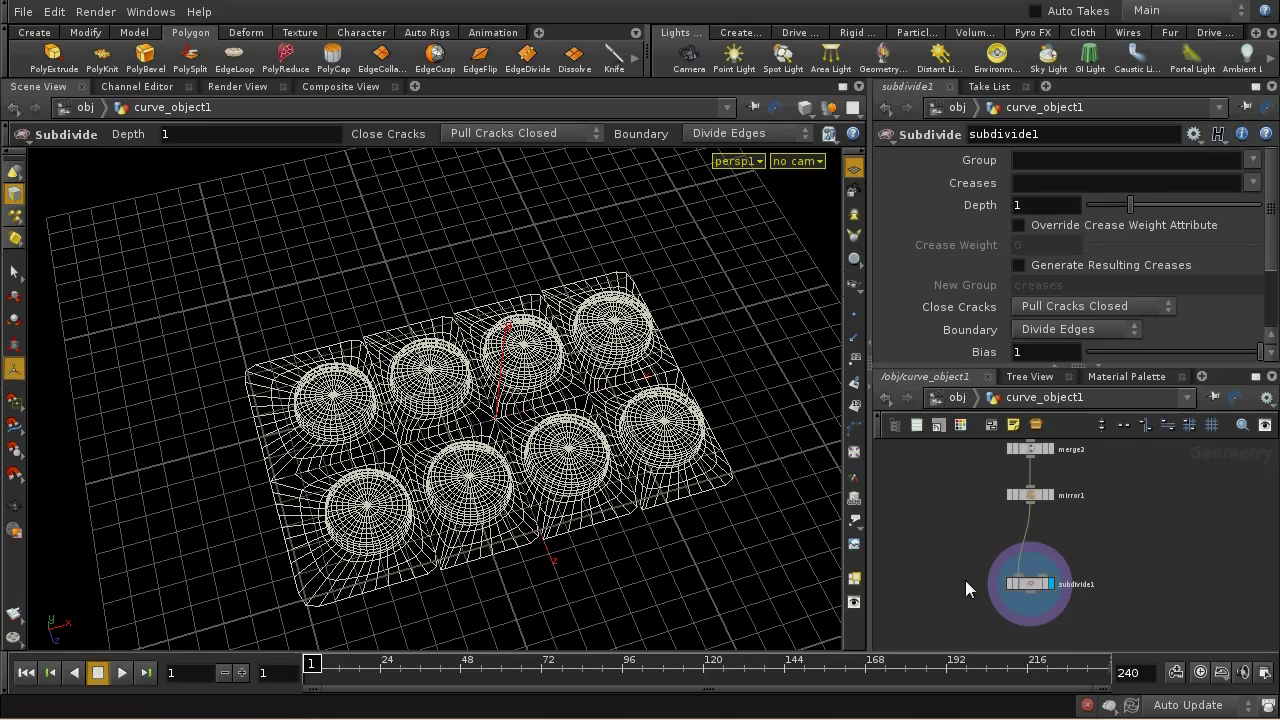
key(Escape)
scroll(603, 300, up, 10)
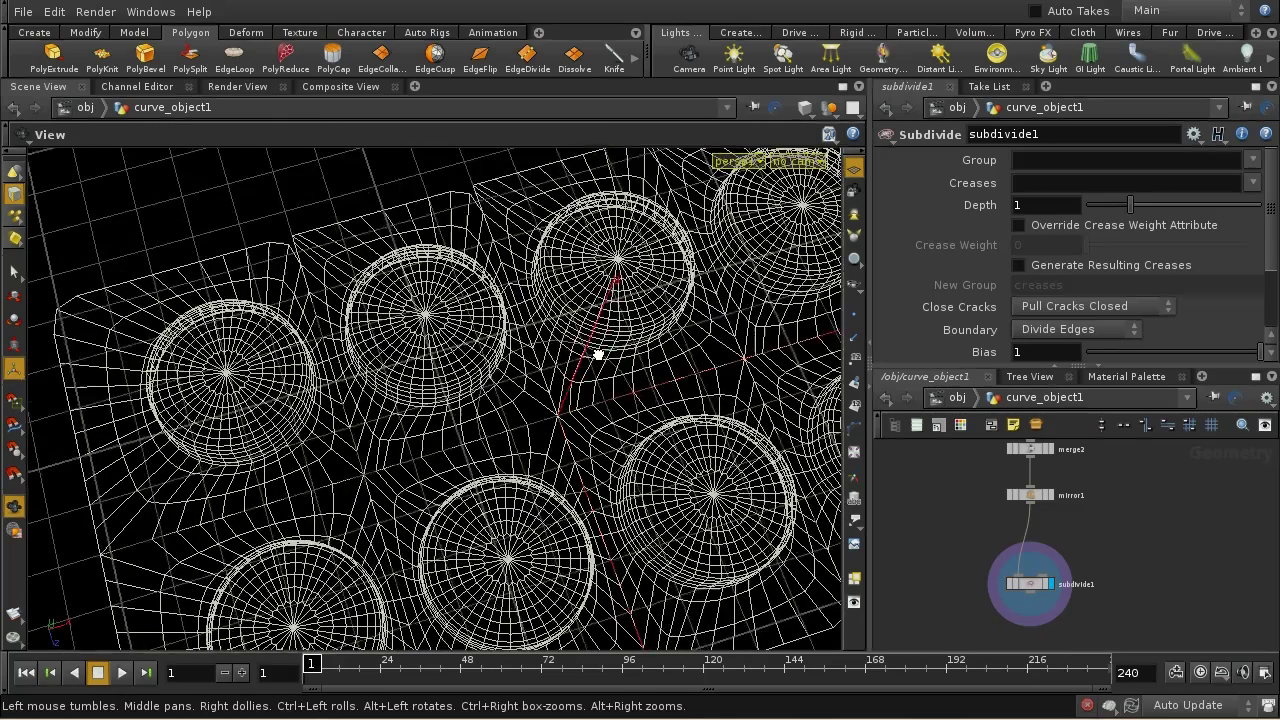
drag(598, 355, 598, 370)
- Switch the viewport to smooth shaded and tumble in to inspect the mirror seams
key(w)
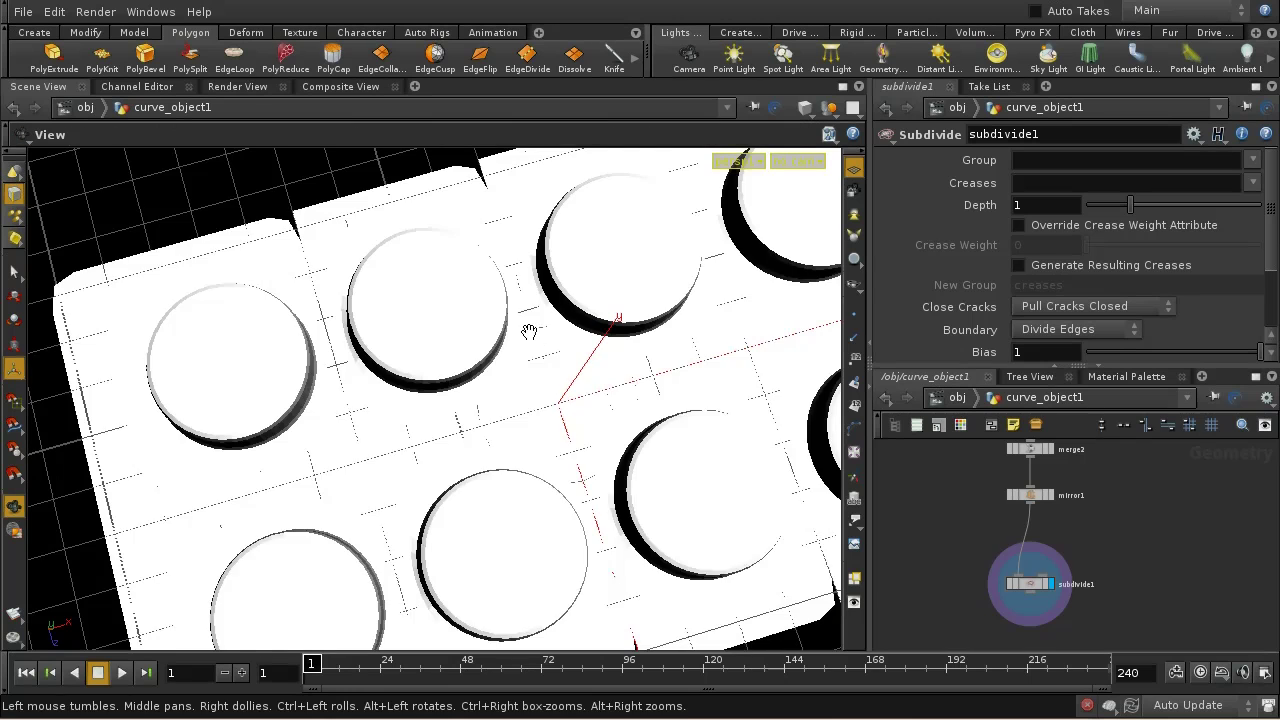
drag(528, 331, 545, 432)
drag(517, 305, 514, 363)
scroll(514, 363, up, 3)
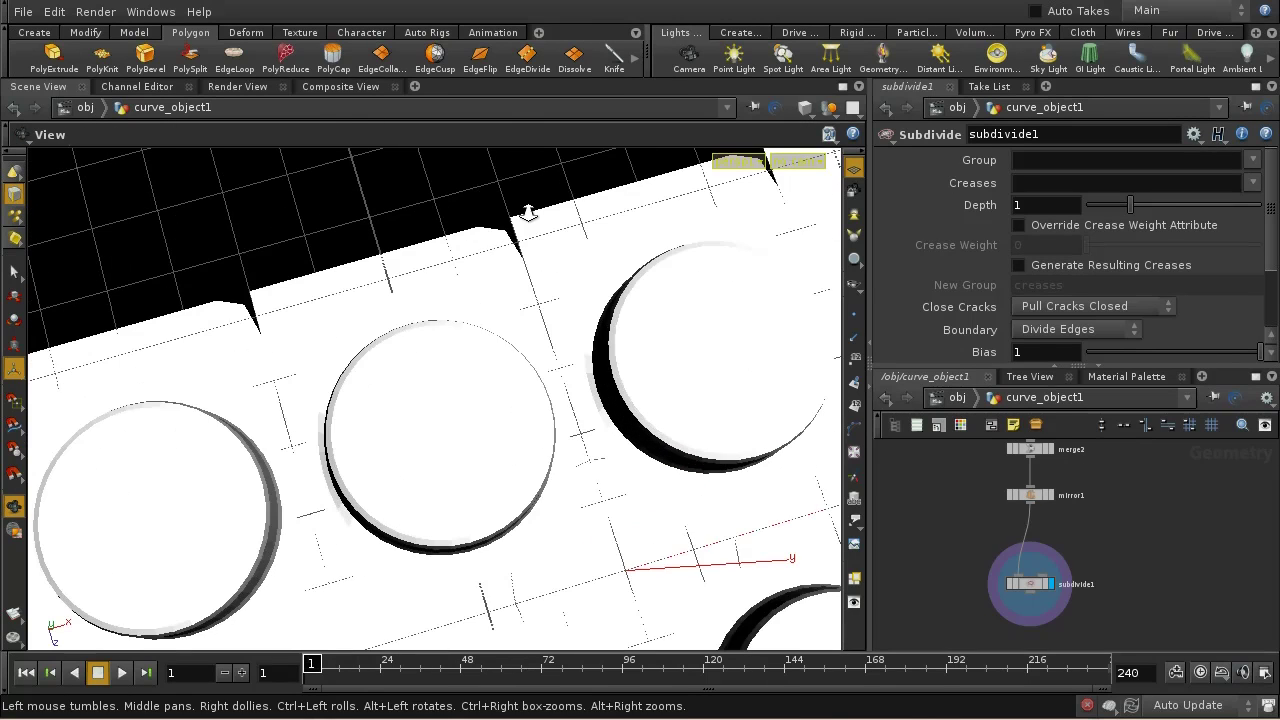
key(Escape)
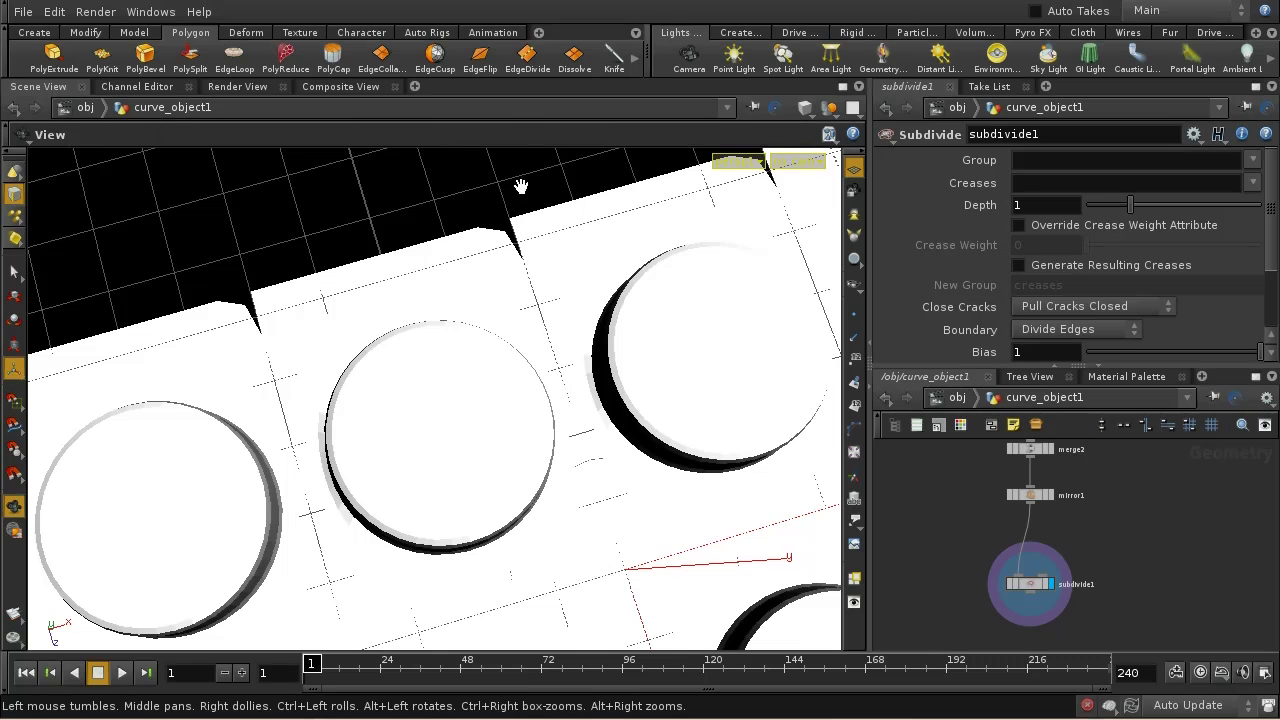
drag(520, 177, 499, 433)
key(Return)
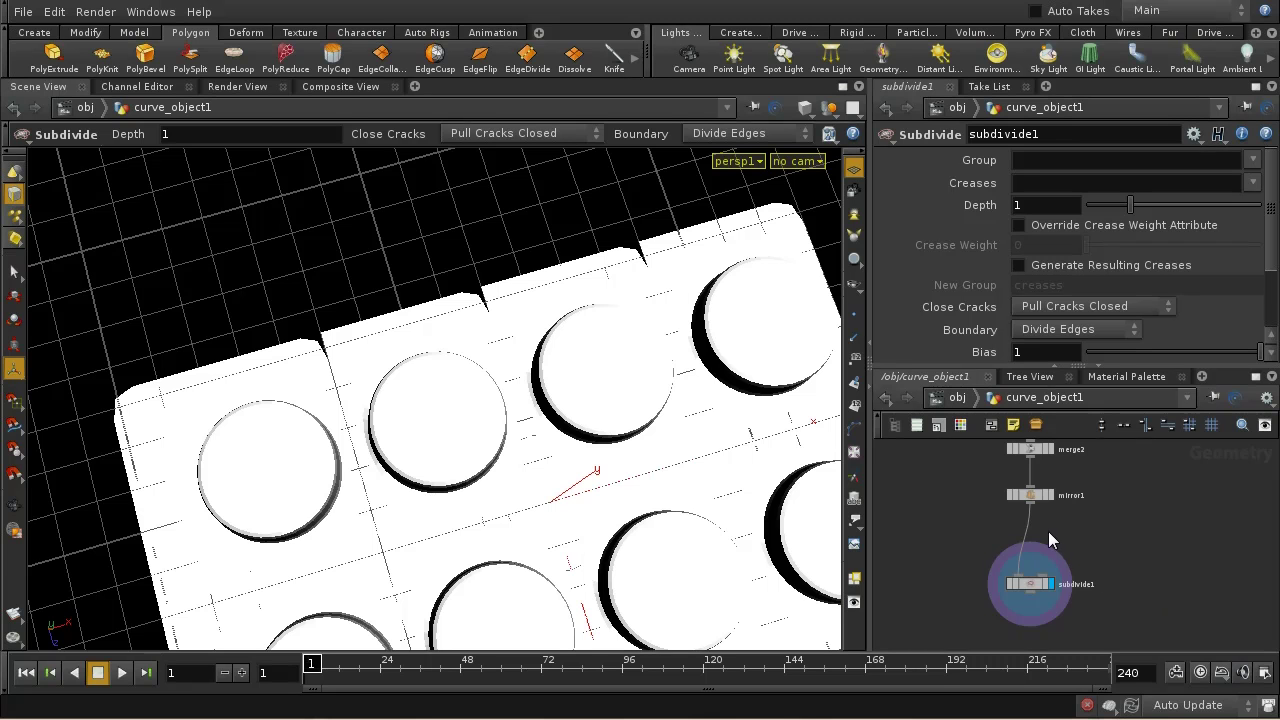
- Insert a Fuse node between mirror1 and subdivide1, then reselect subdivide1
key(Tab)
text(Fur)
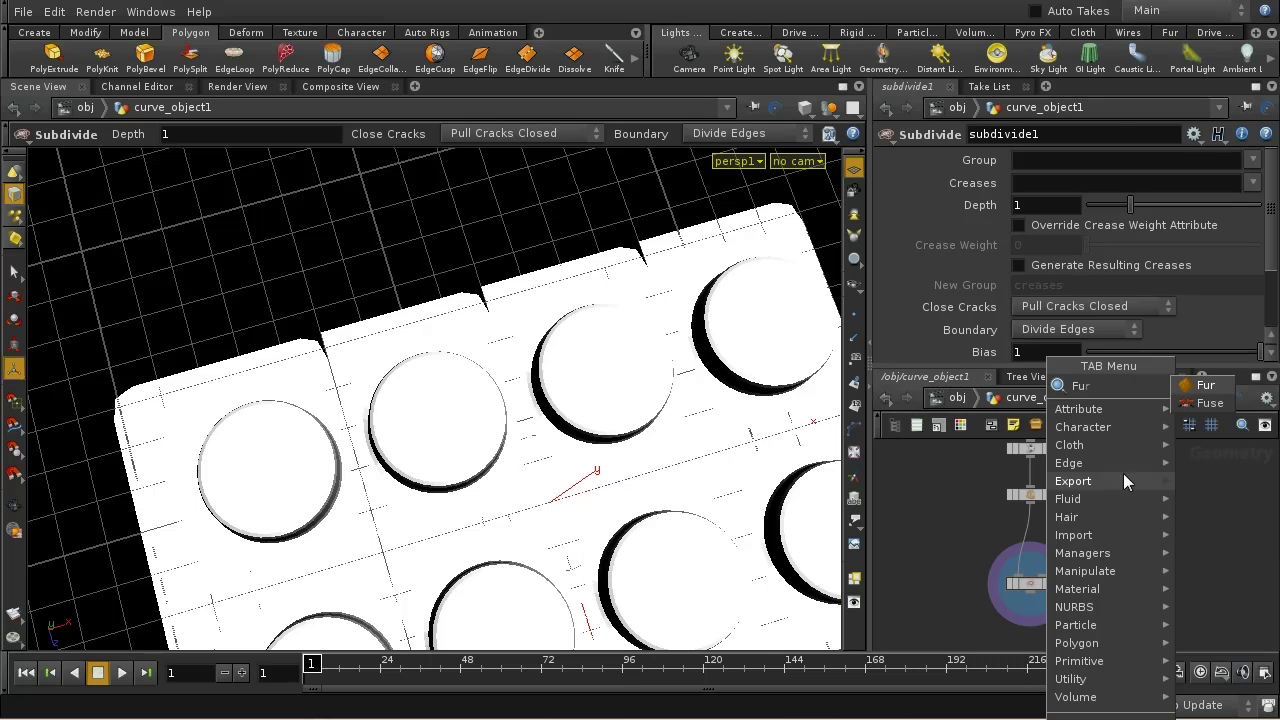
click(1205, 402)
click(1028, 538)
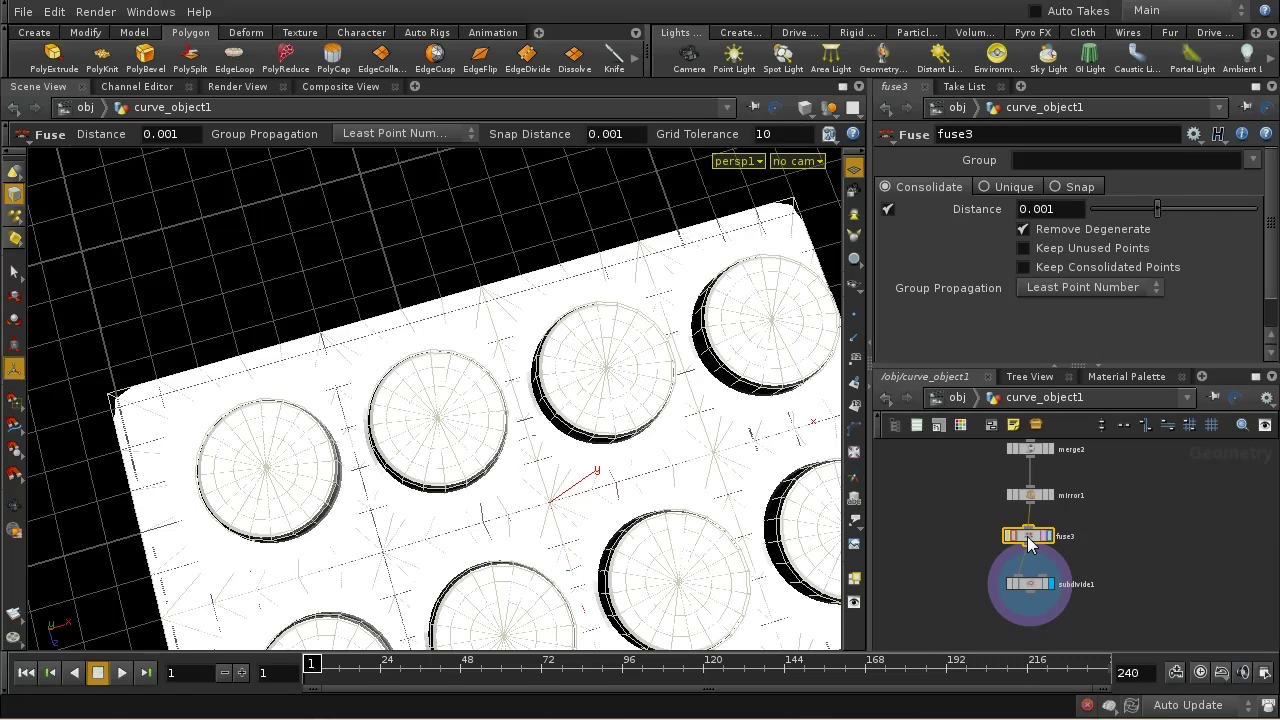
drag(1030, 540, 1030, 534)
click(1042, 582)
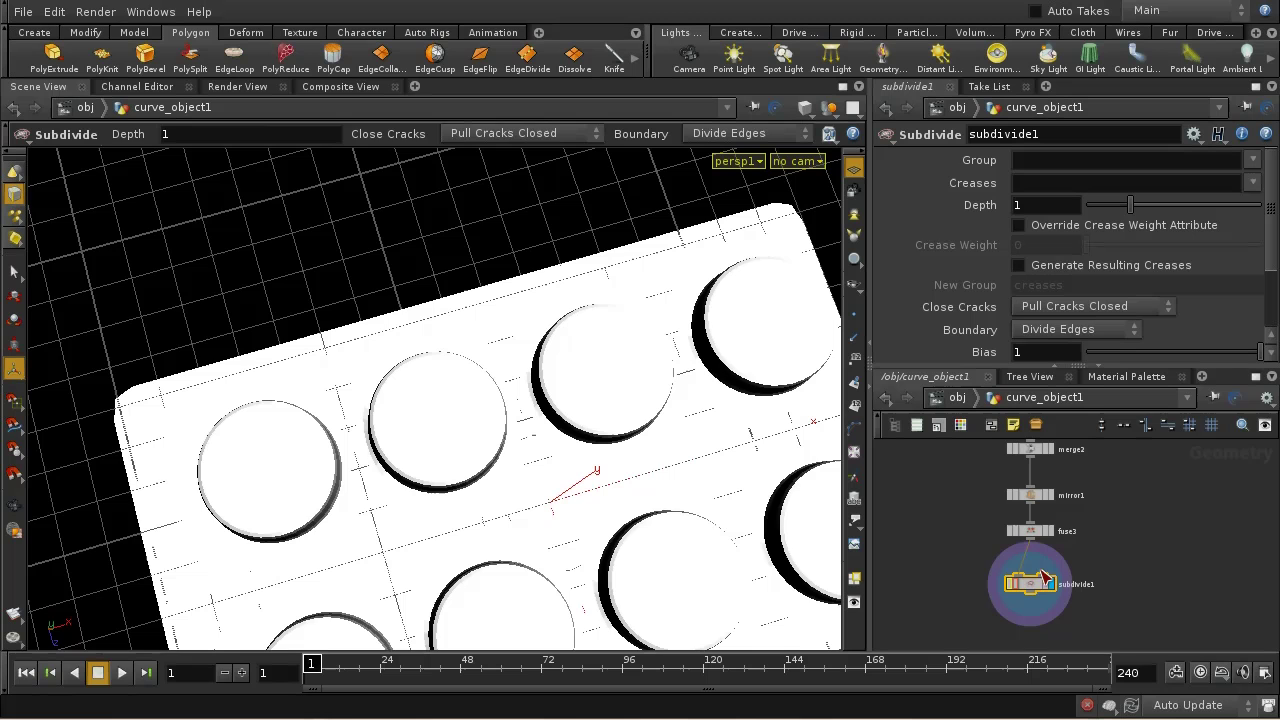
- Rotate the view and bring up the Mantra IPR render of the smooth tray
key(space)
drag(609, 486, 690, 312)
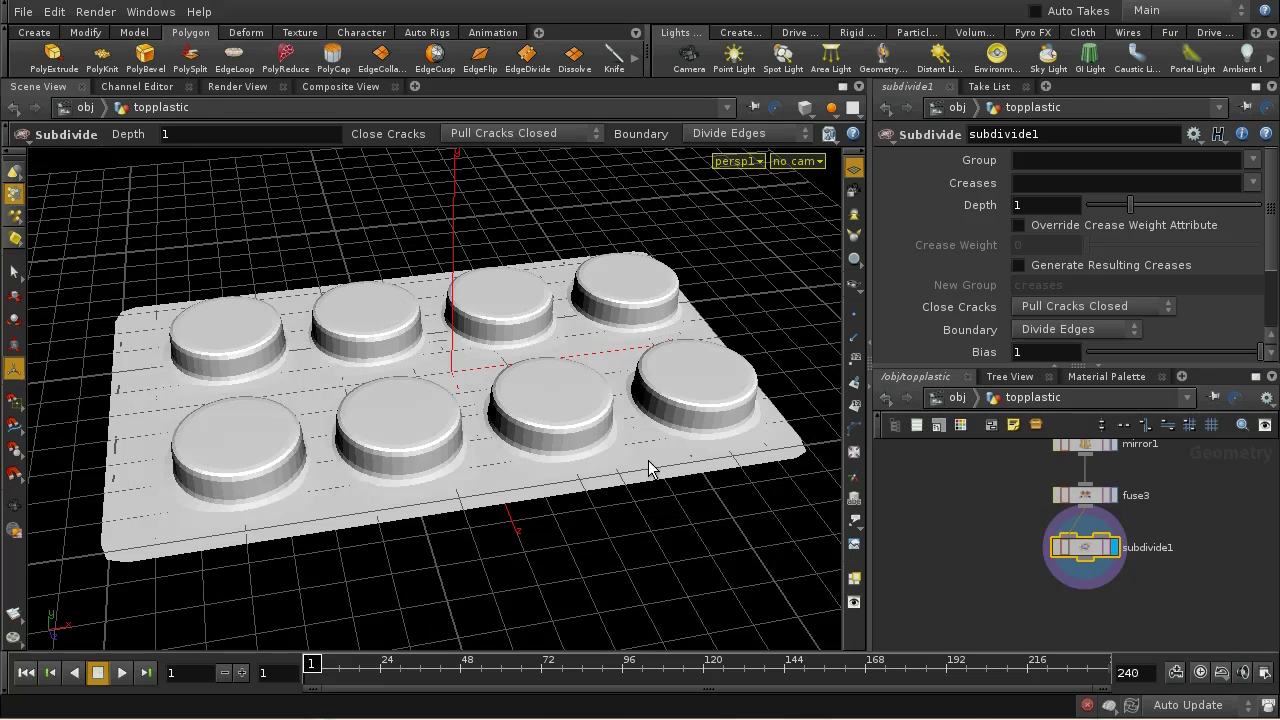
click(235, 87)
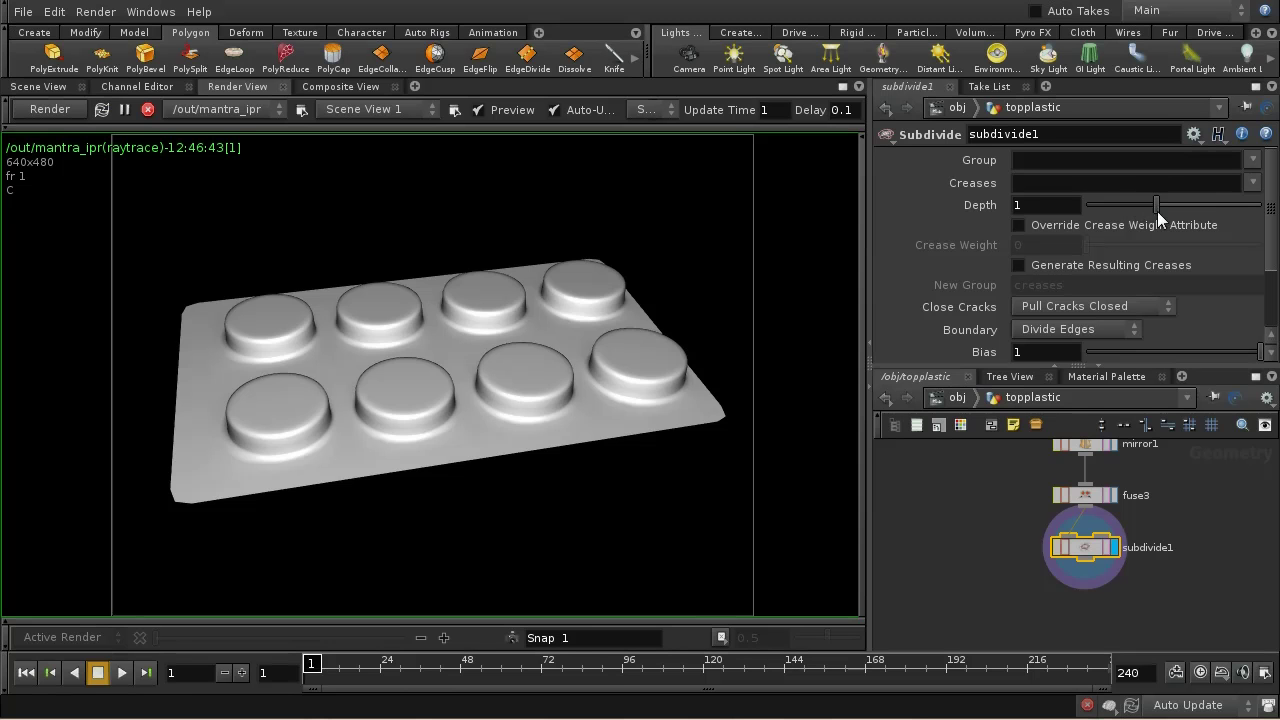
- Raise subdivide depth to 2, bypass subdivide1, and show topplastic's Render > Geometry parameters
drag(1157, 211, 1181, 218)
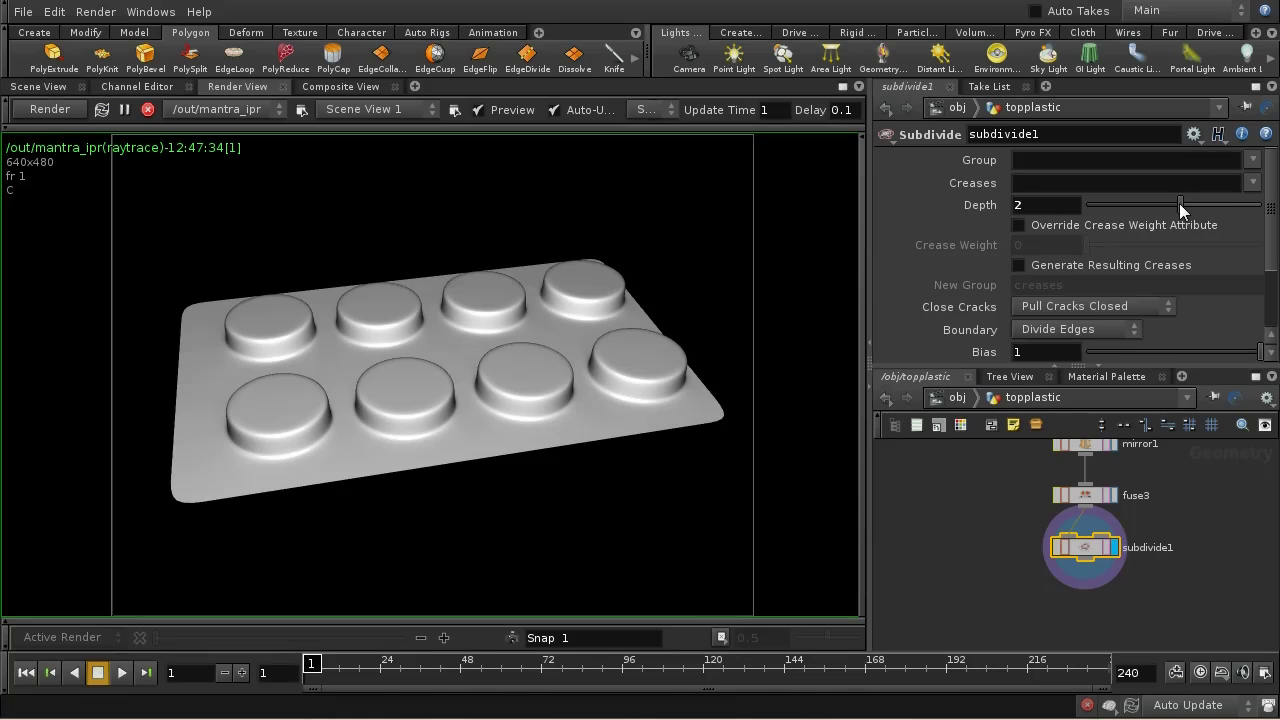
click(1056, 547)
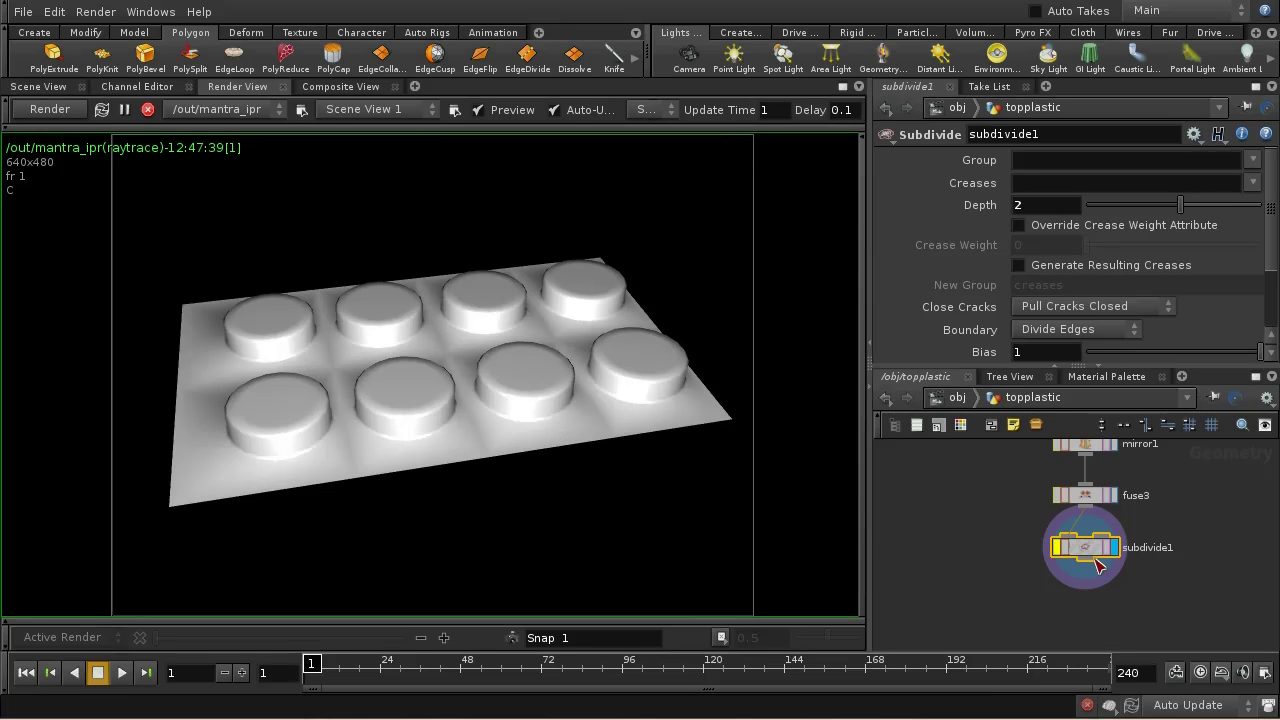
click(966, 399)
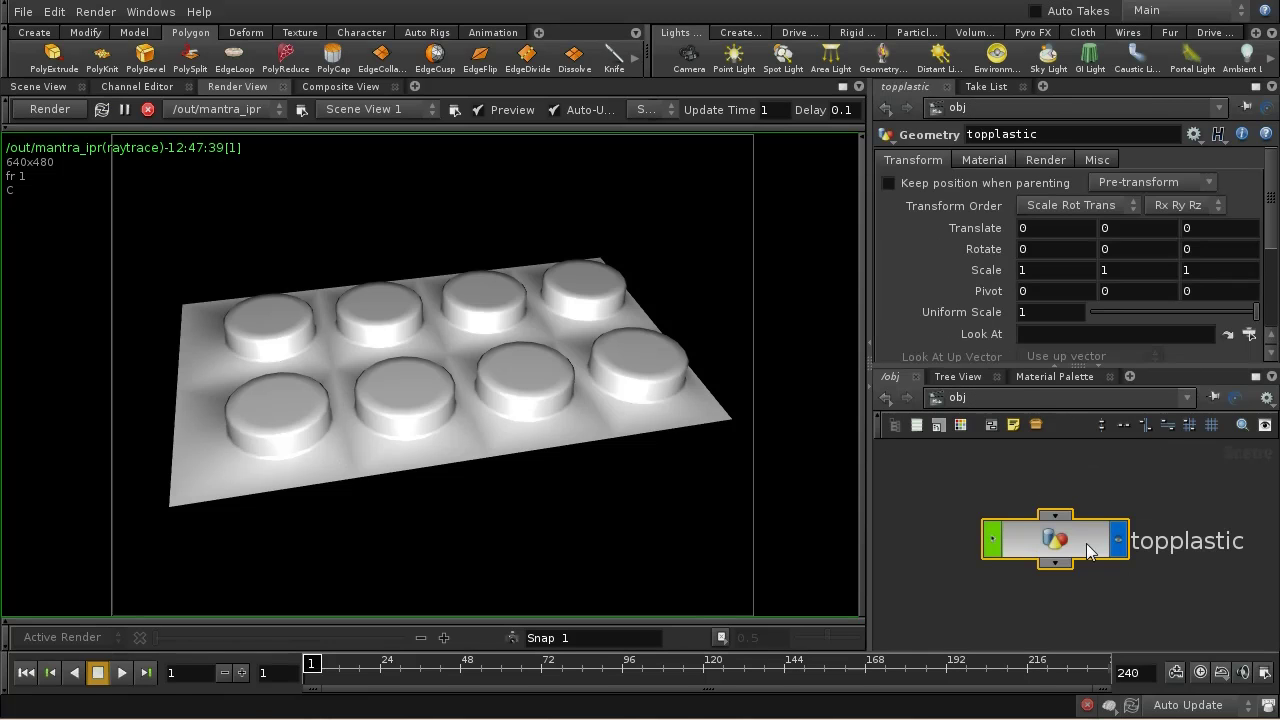
click(1092, 160)
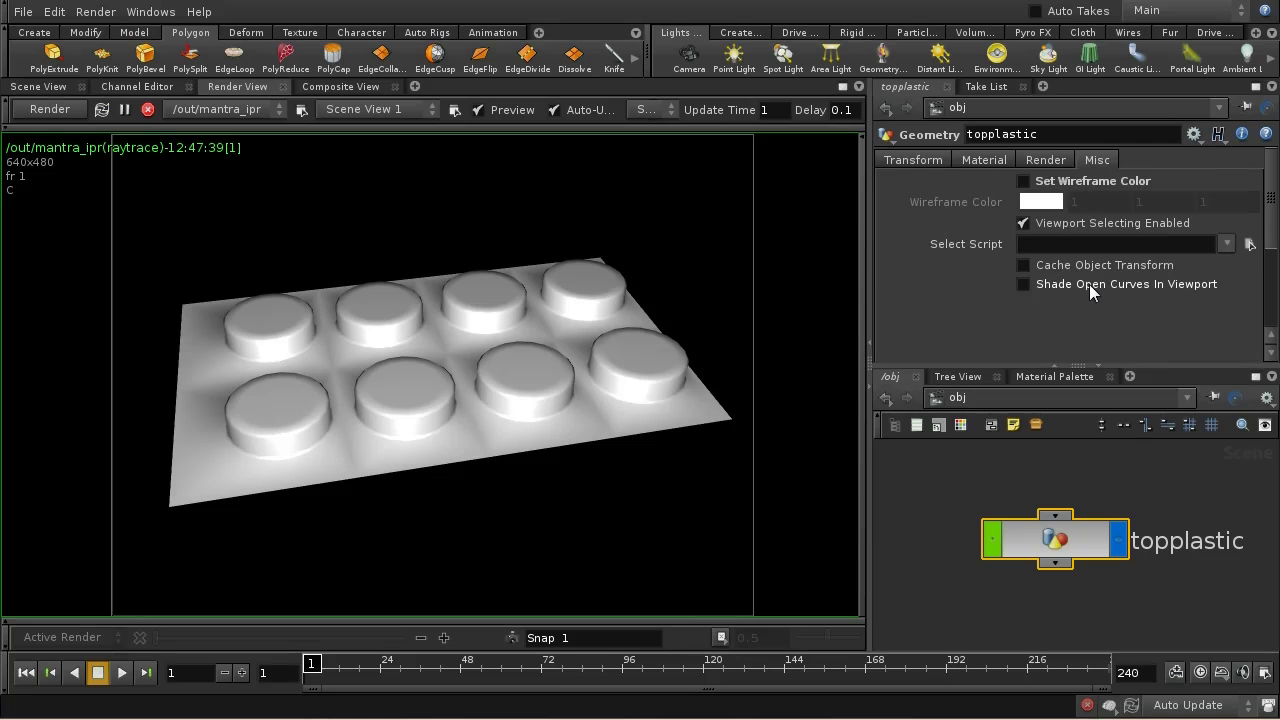
click(1058, 163)
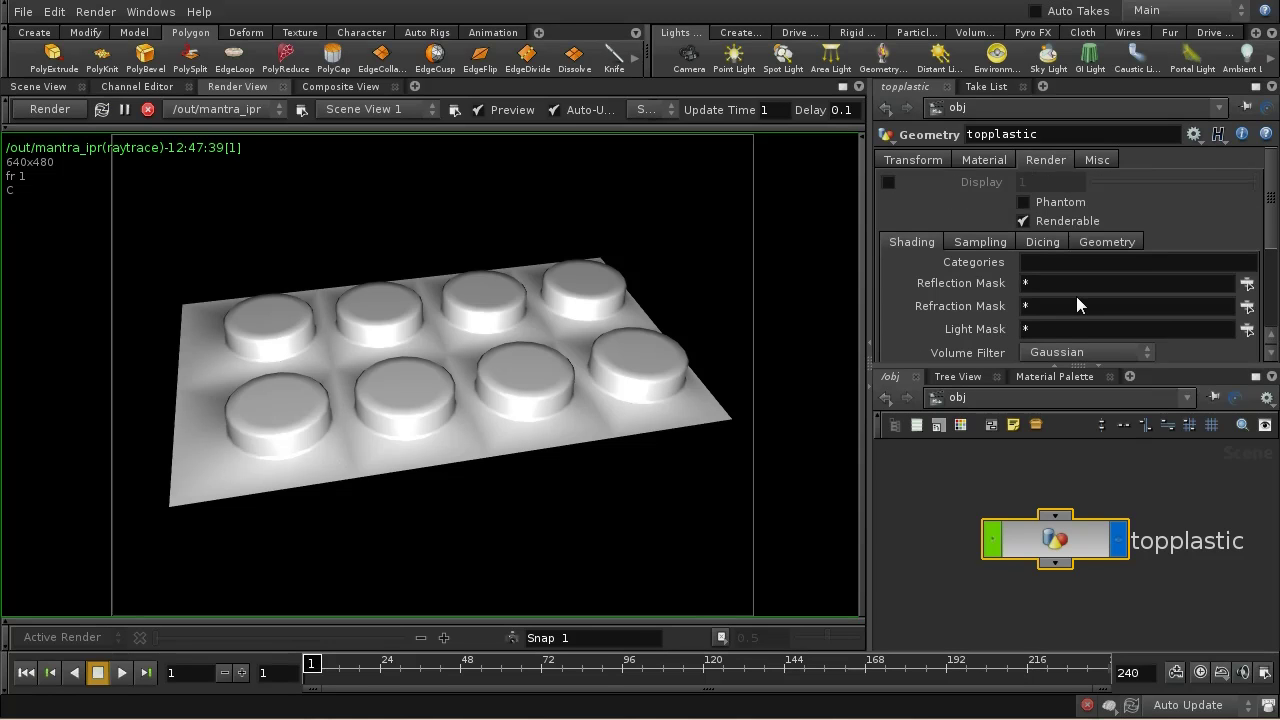
click(1091, 243)
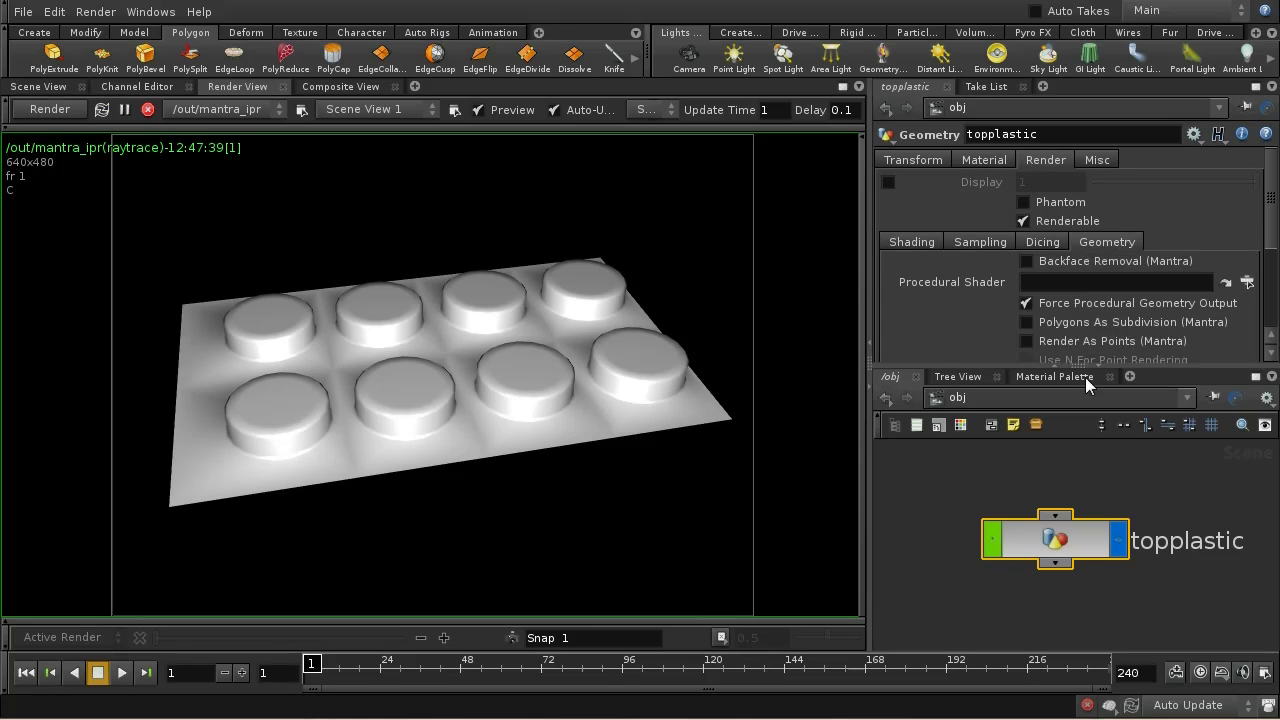
- Enable Polygons As Subdivision (Mantra) on topplastic so the tray renders smoothly rounded
click(1033, 326)
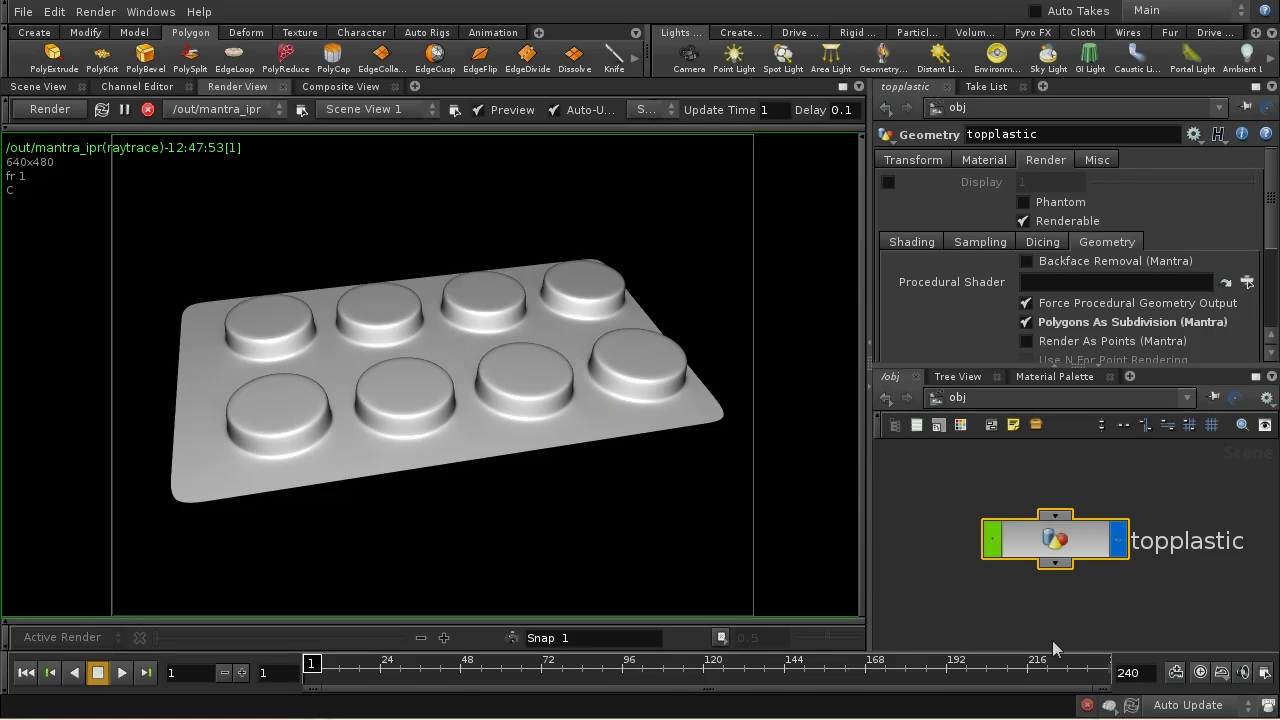
click(976, 398)
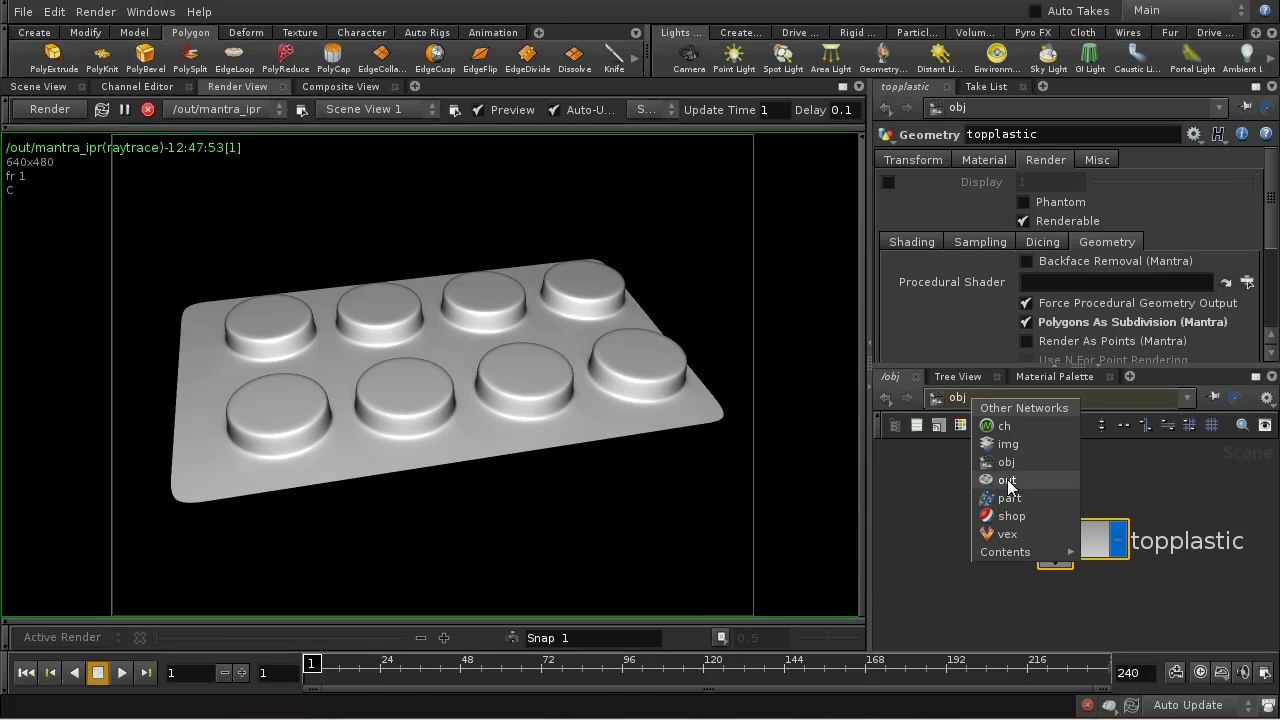
double_click(1092, 545)
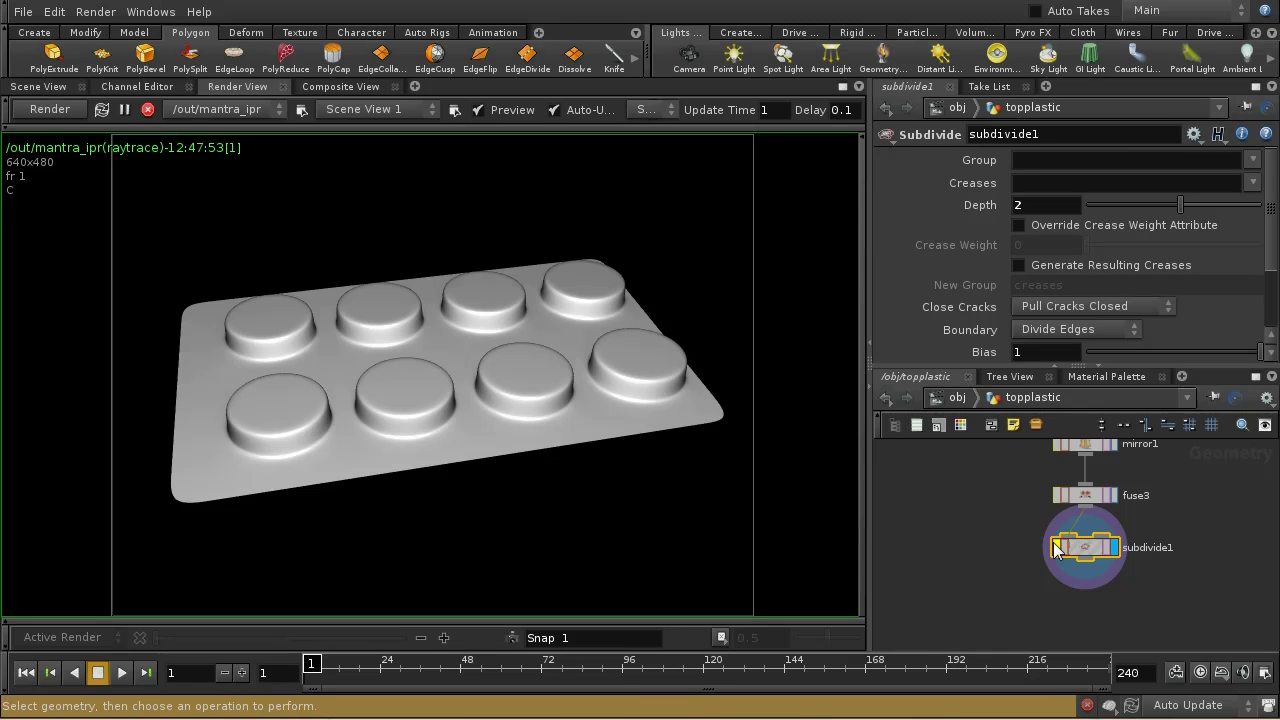
click(957, 398)
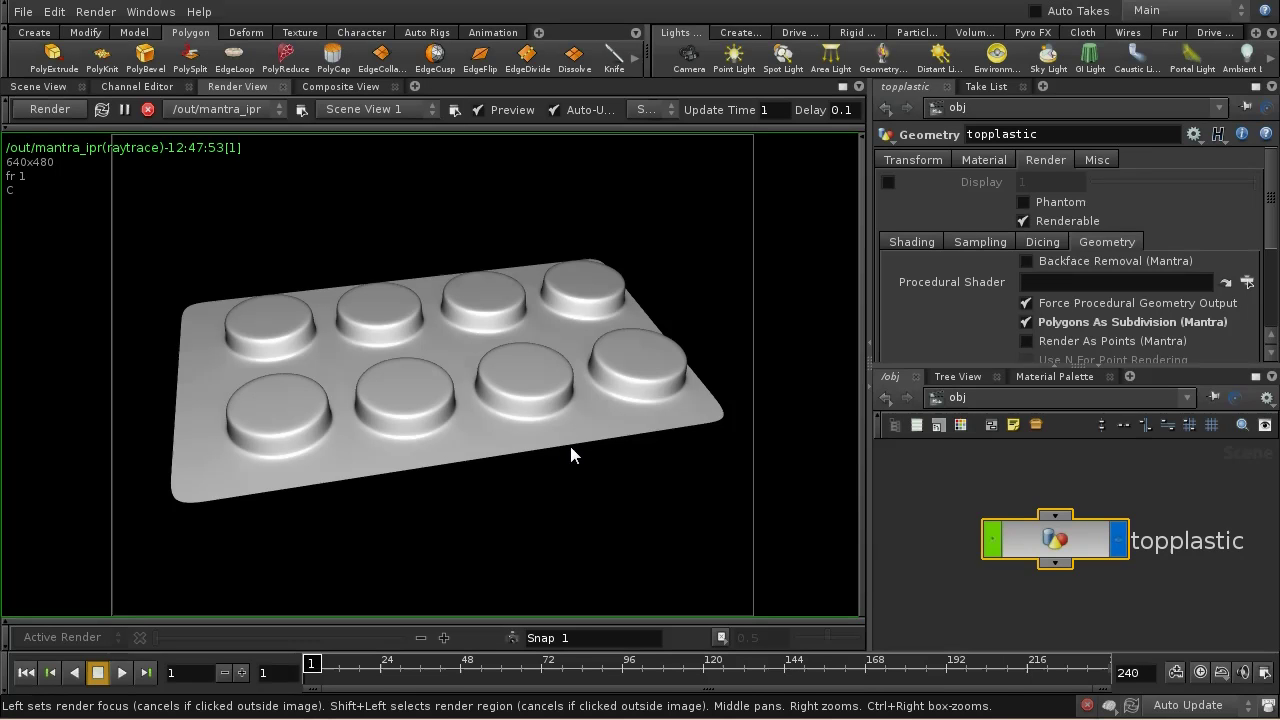
- Loop-select the tray's outer border edges and PolyExtrude them slightly downward into a thin rim
click(39, 87)
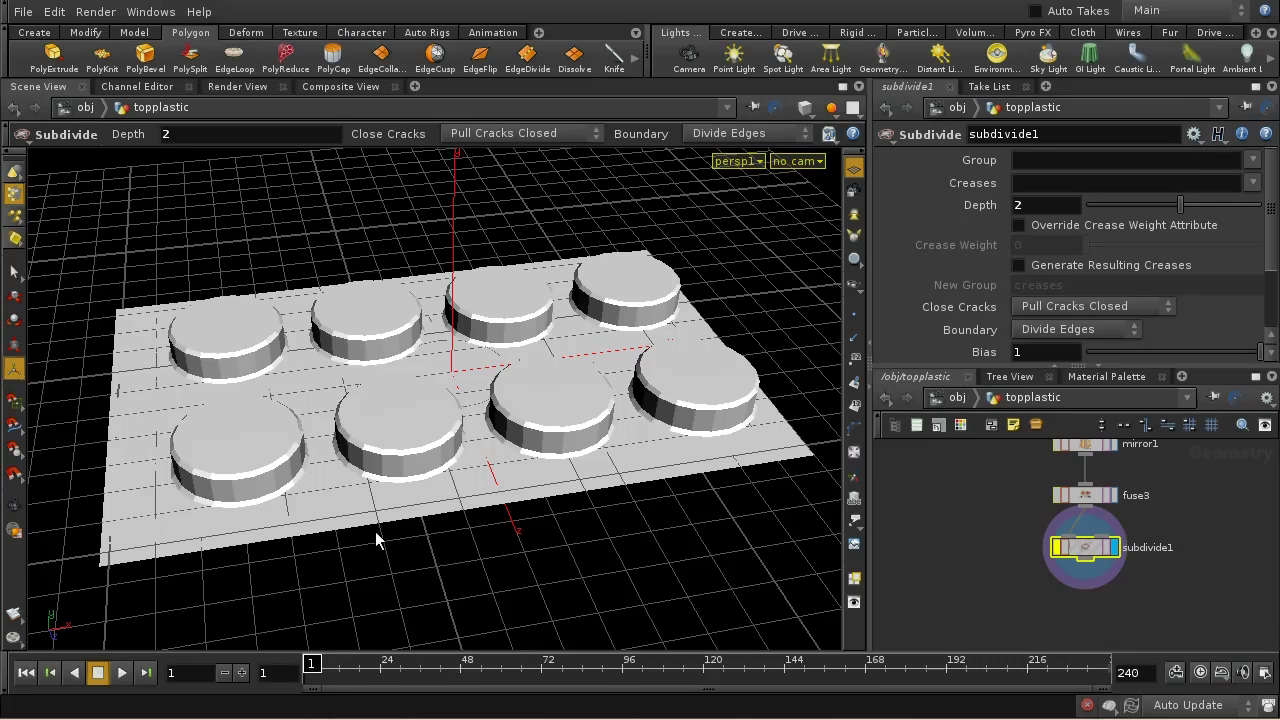
key(s)
key(3)
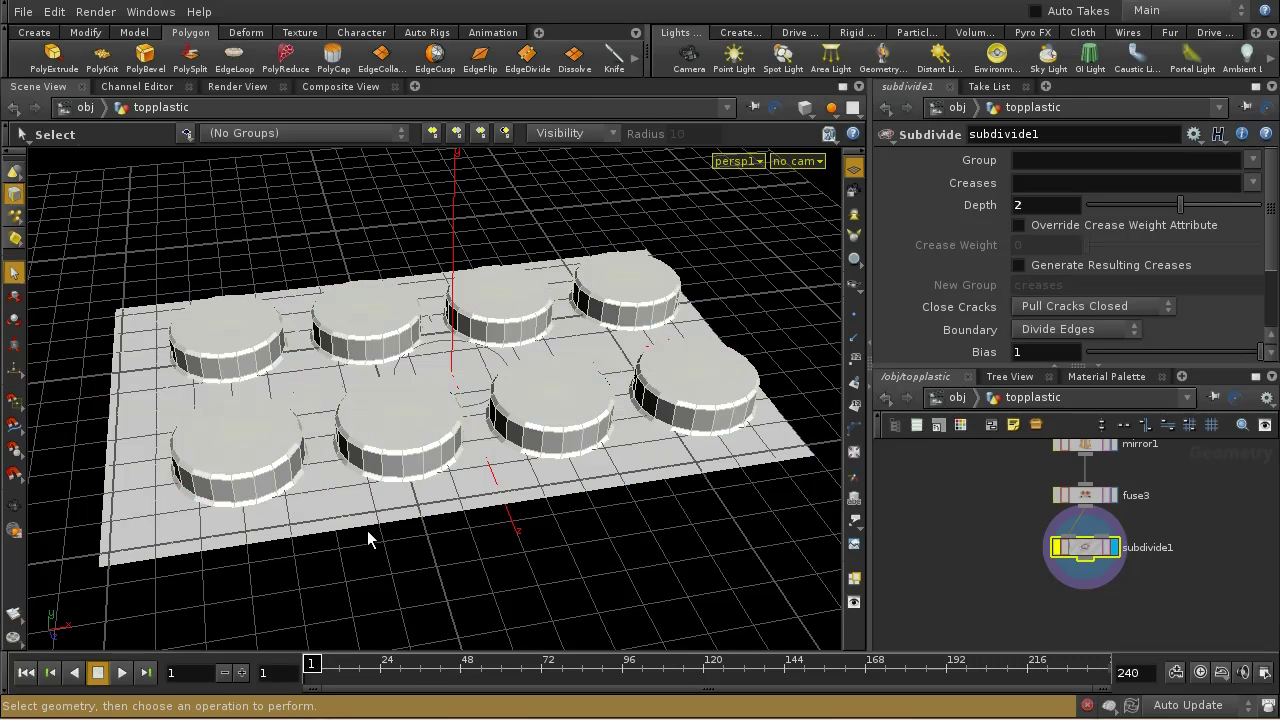
click(365, 526)
key(a)
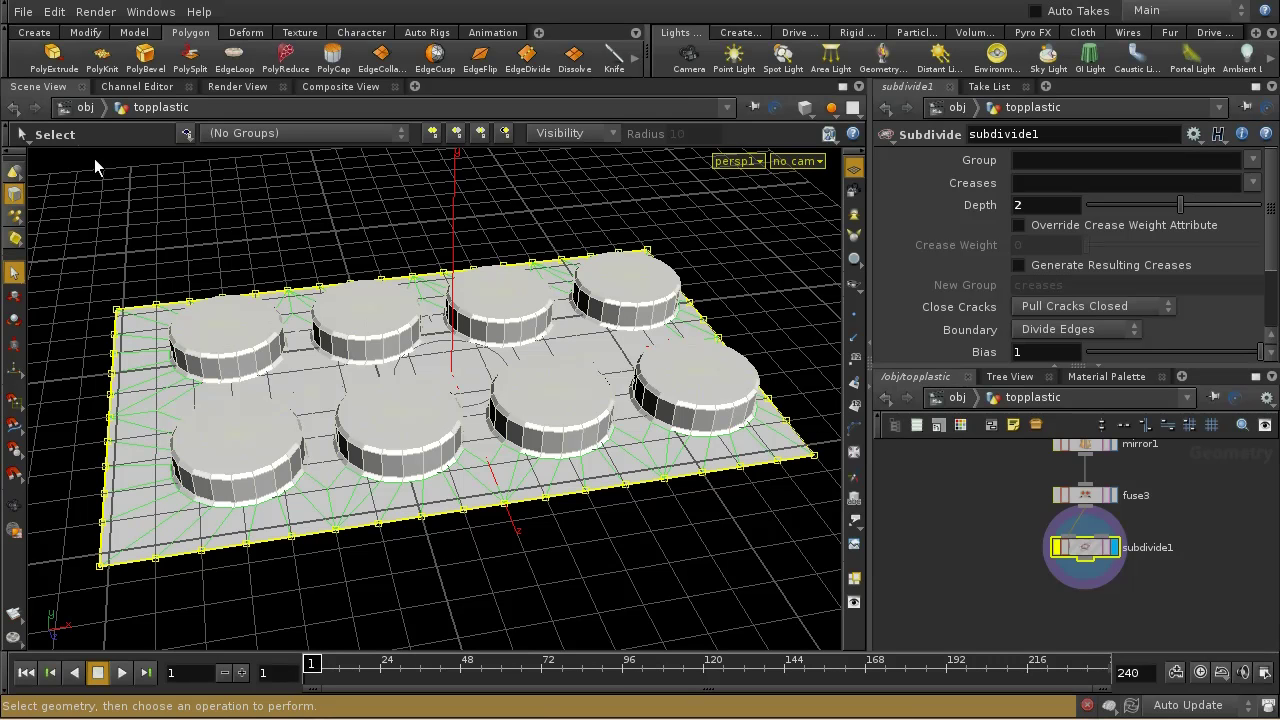
click(54, 56)
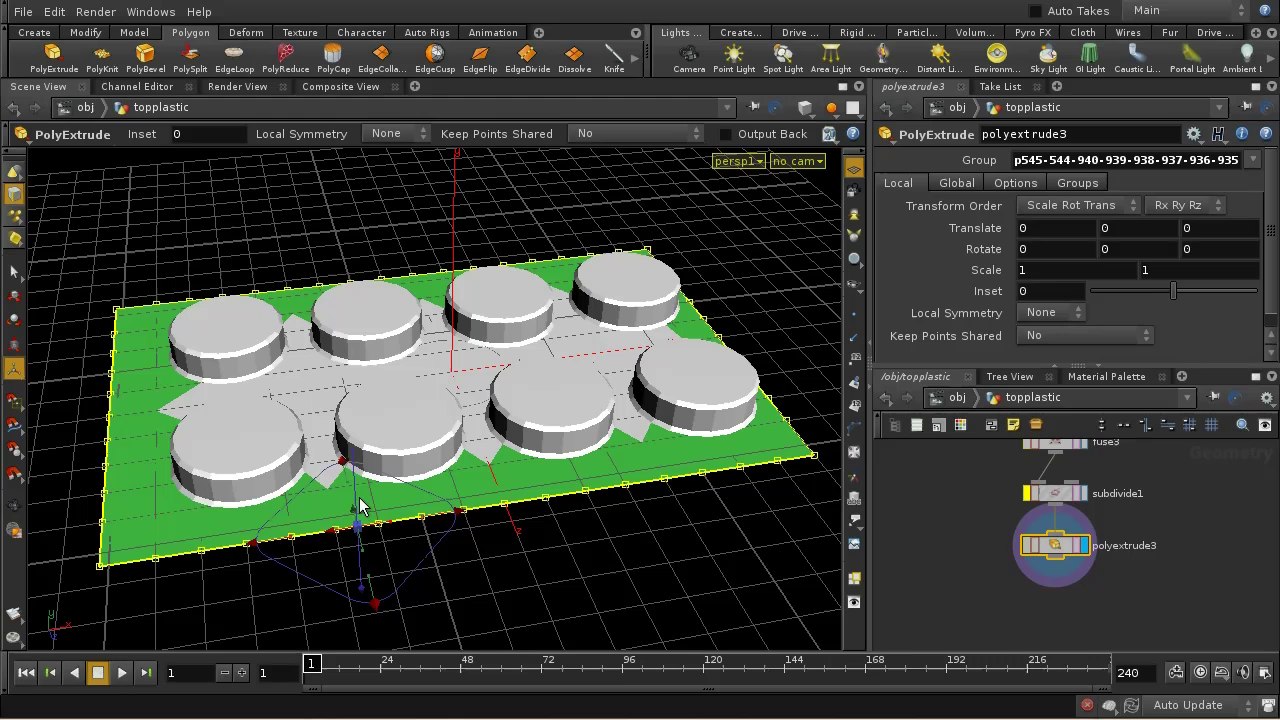
drag(356, 500, 384, 546)
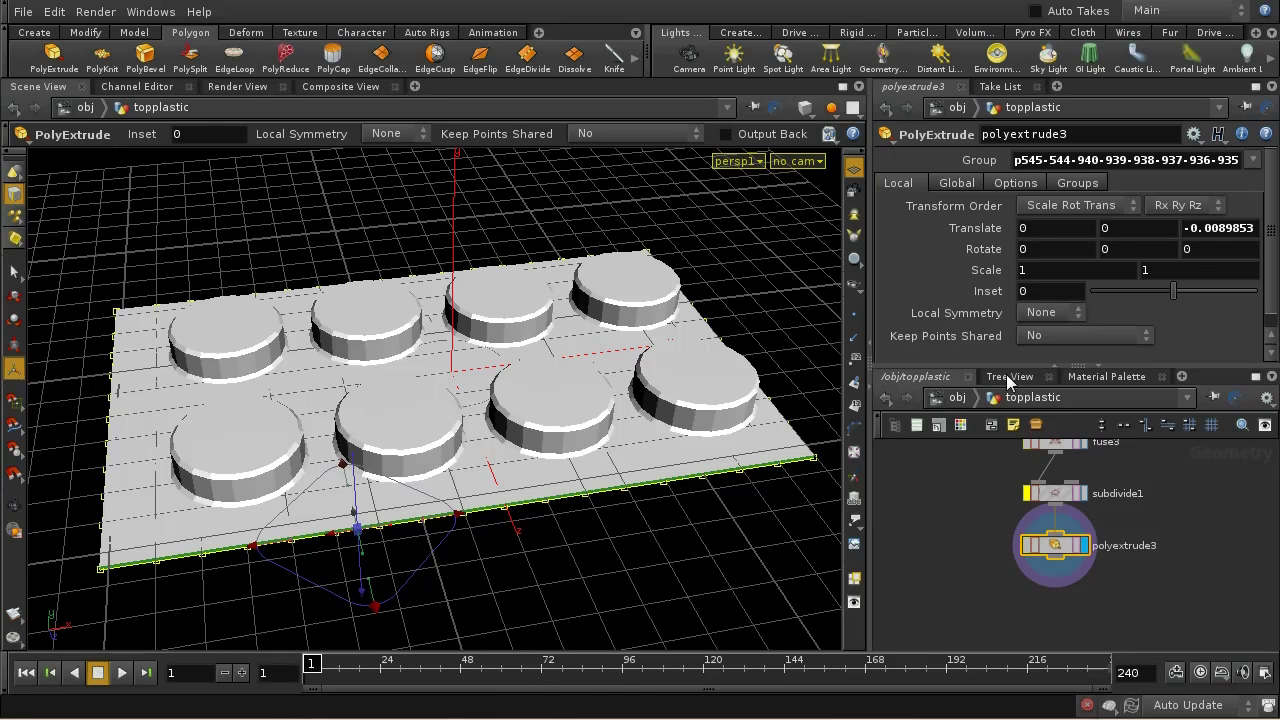
click(240, 87)
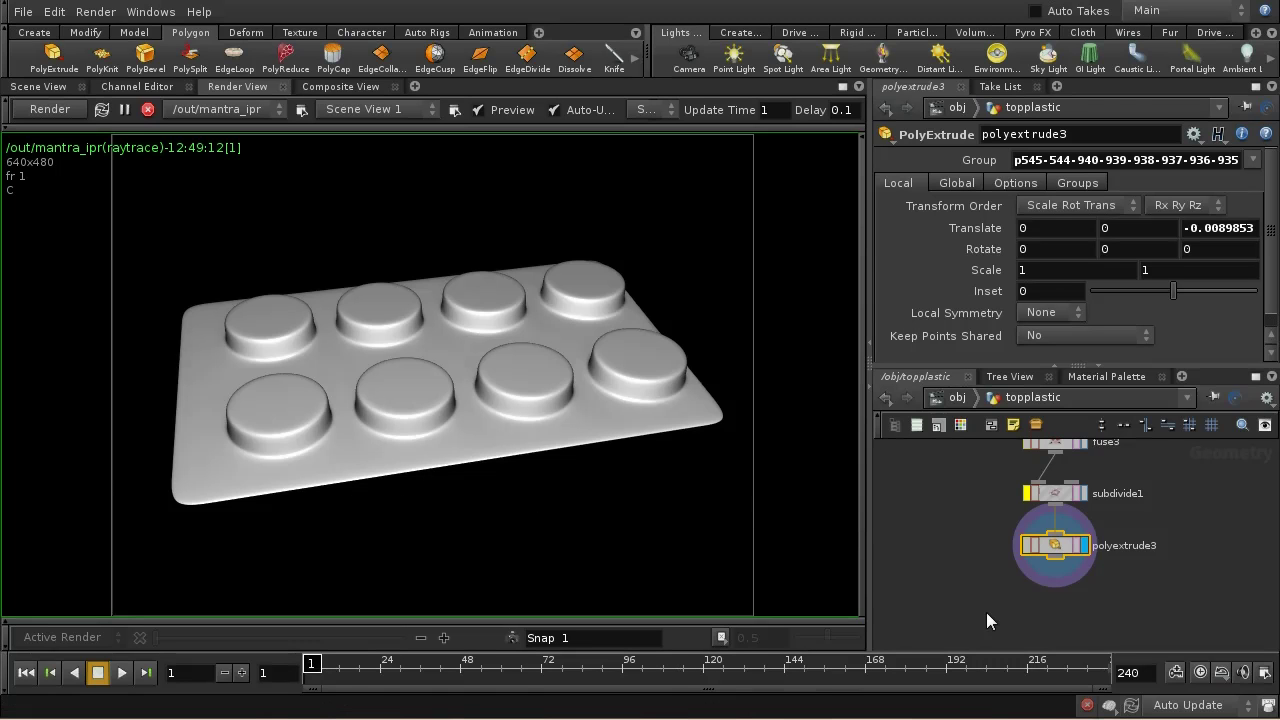
- Pan the network editor and return to the 3D Scene View showing the polyextrude3 result
middle_drag(986, 610, 986, 598)
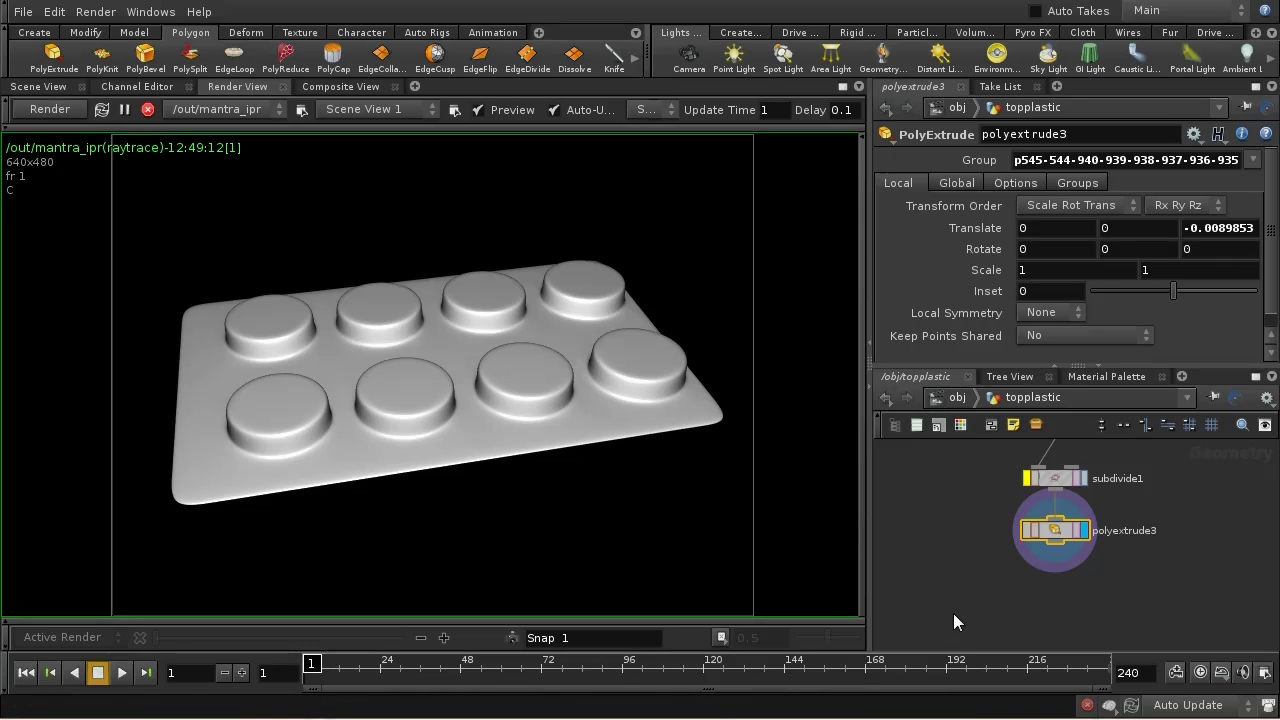
middle_drag(953, 613, 953, 594)
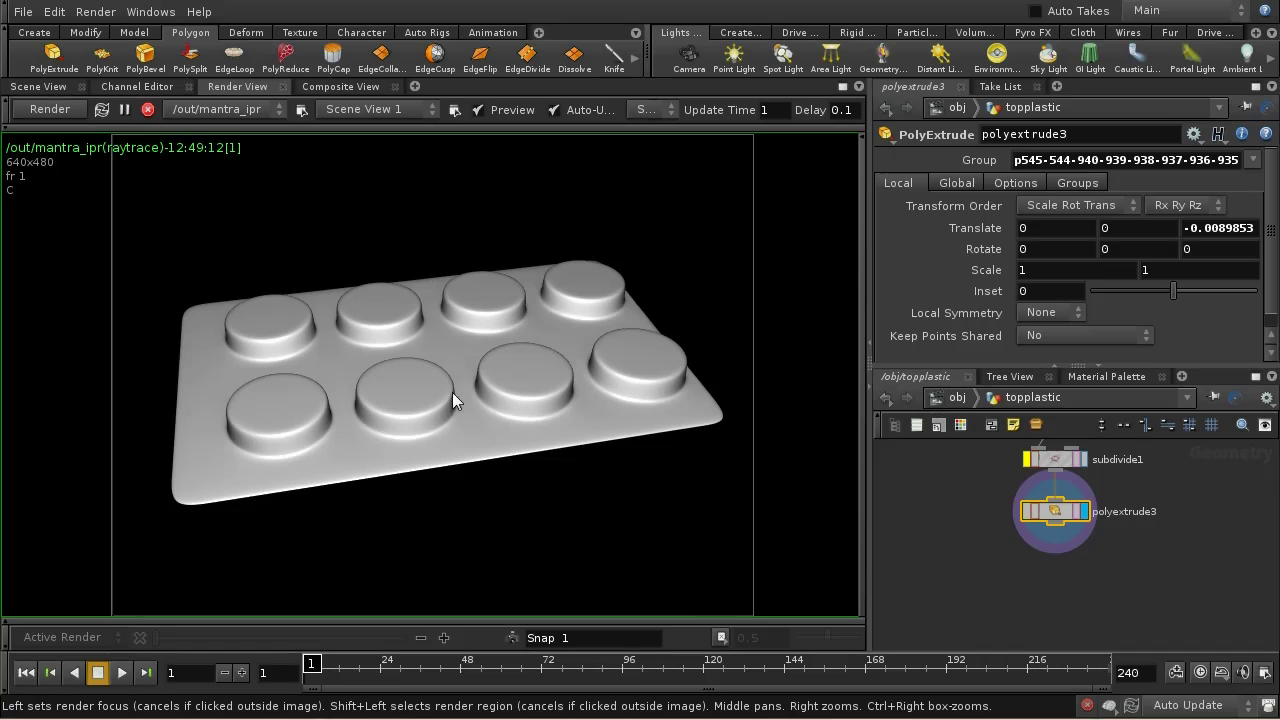
click(57, 88)
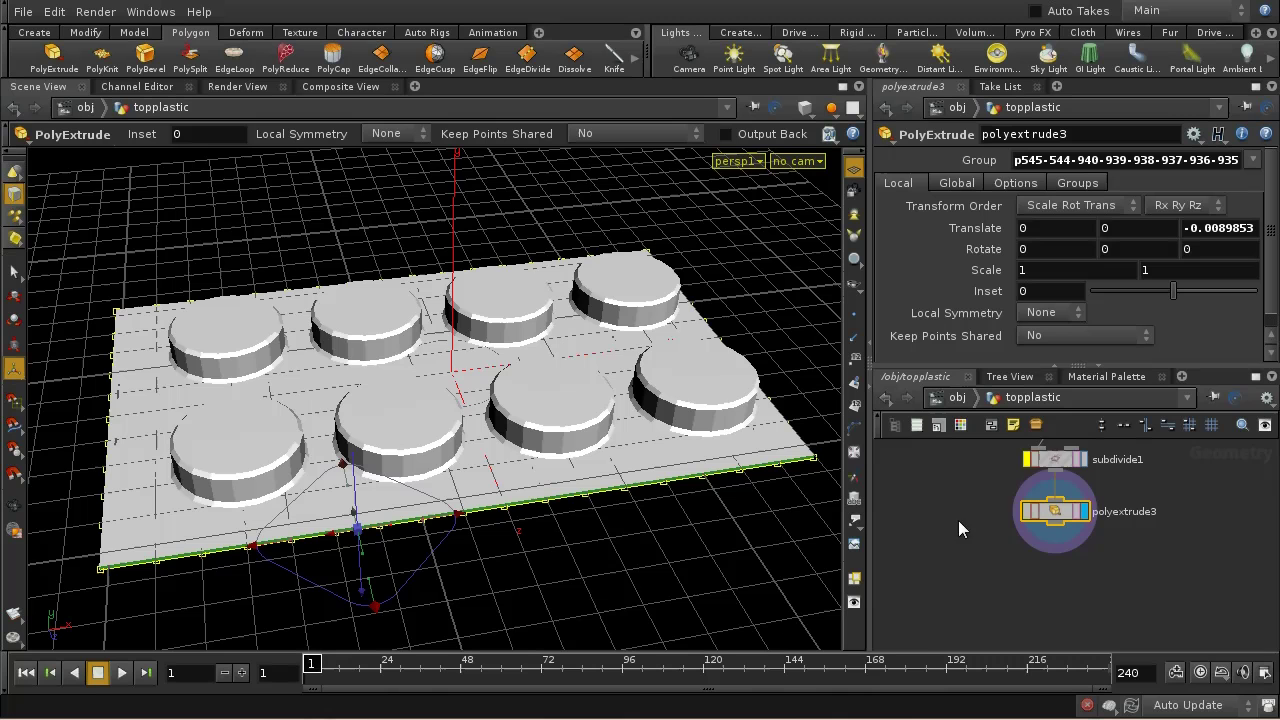
- Add a PointJitter node below polyextrude3 and display its output
click(1050, 515)
drag(1050, 512, 1050, 518)
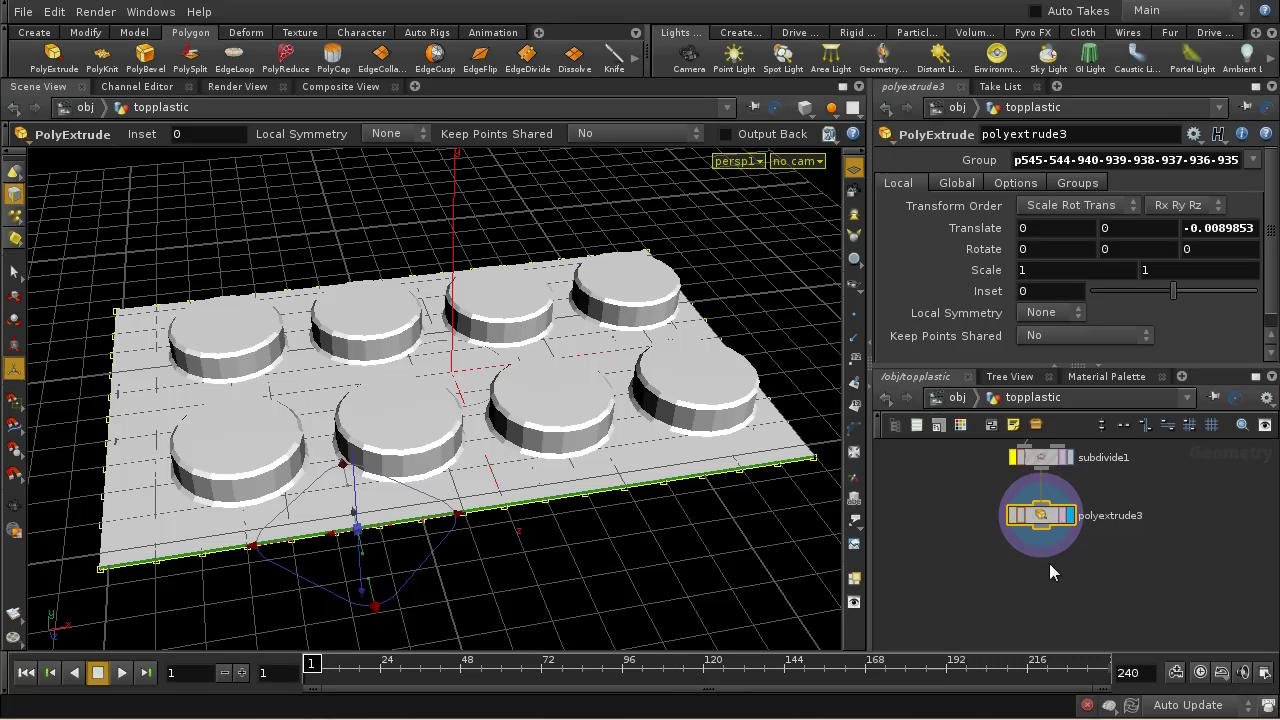
key(s)
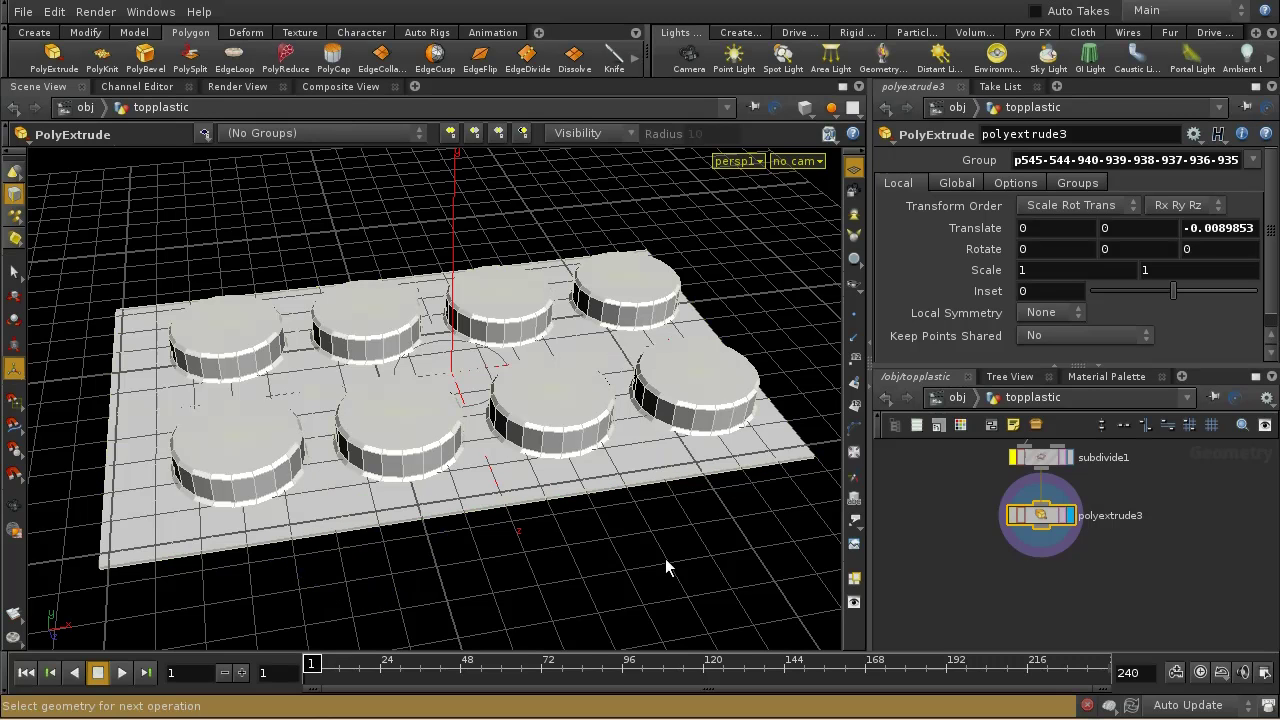
key(Tab)
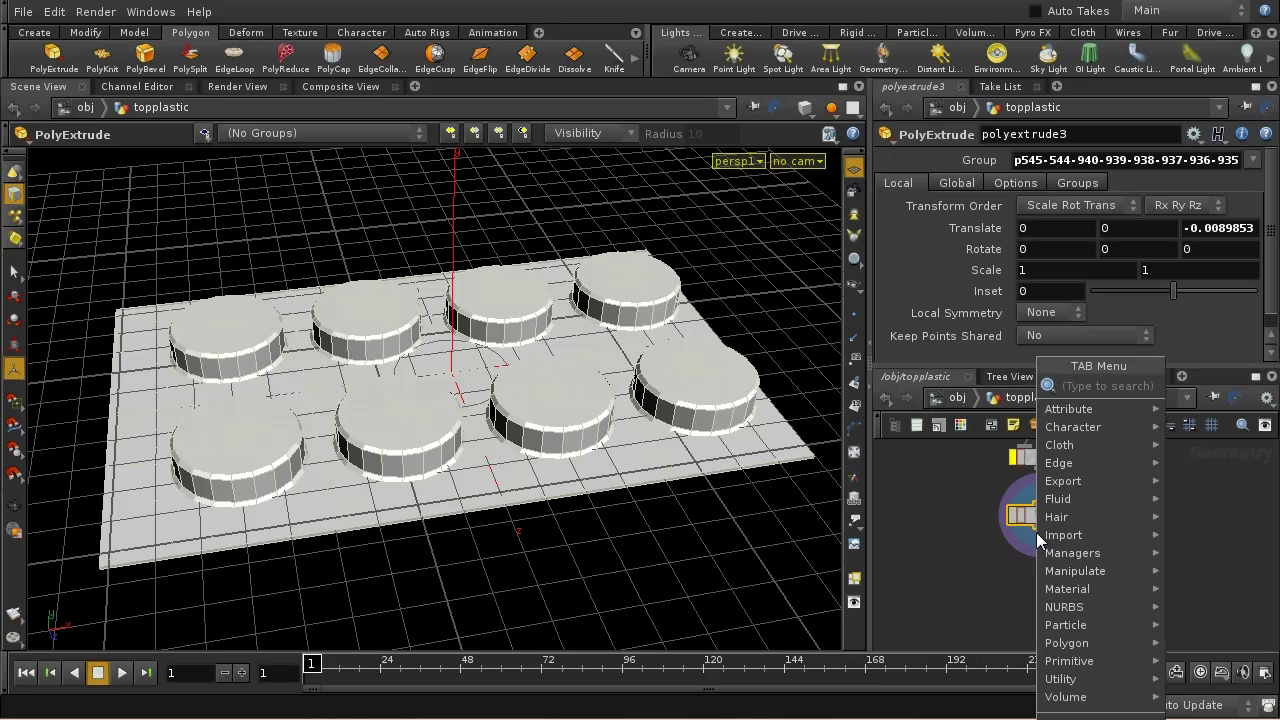
text(Point)
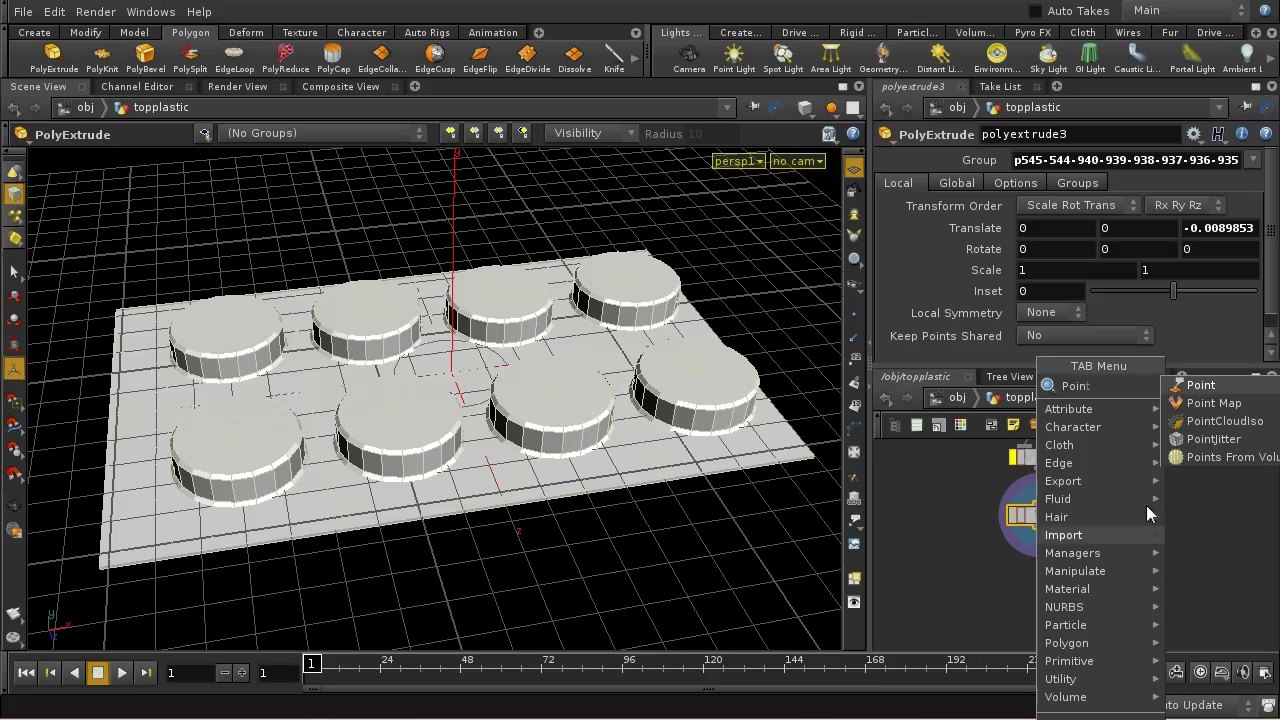
click(1230, 441)
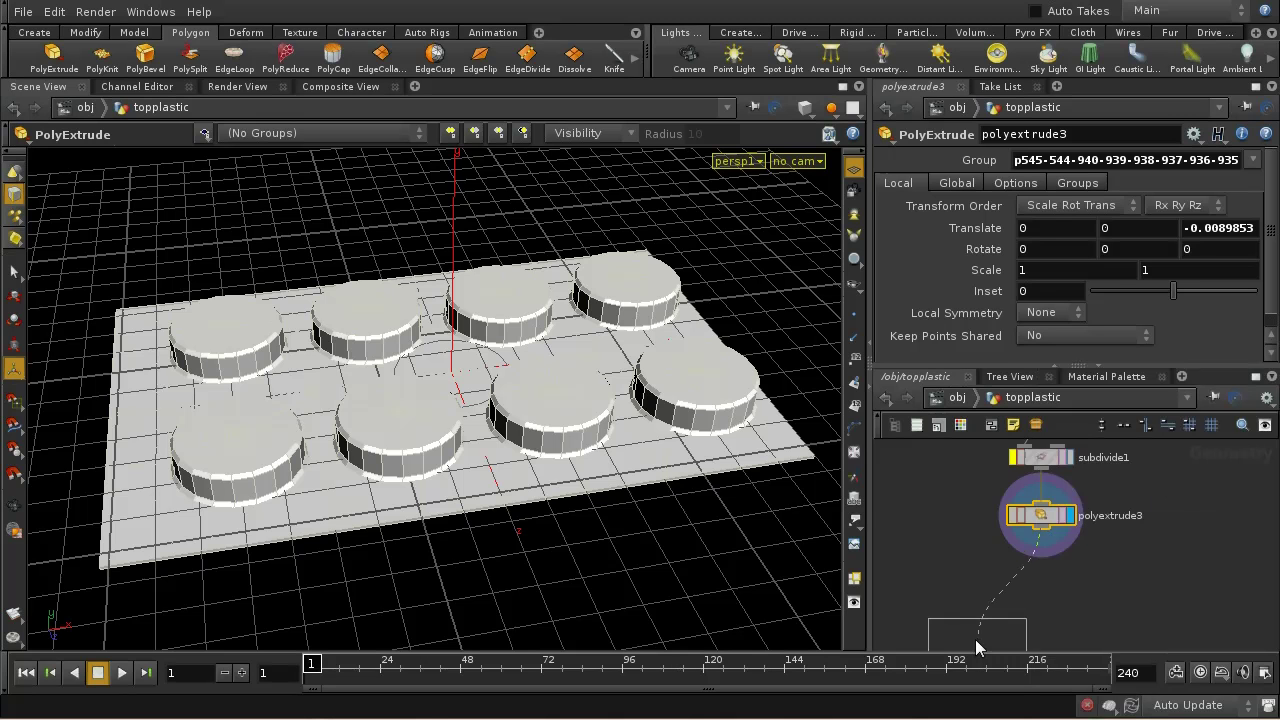
click(1042, 573)
click(1070, 564)
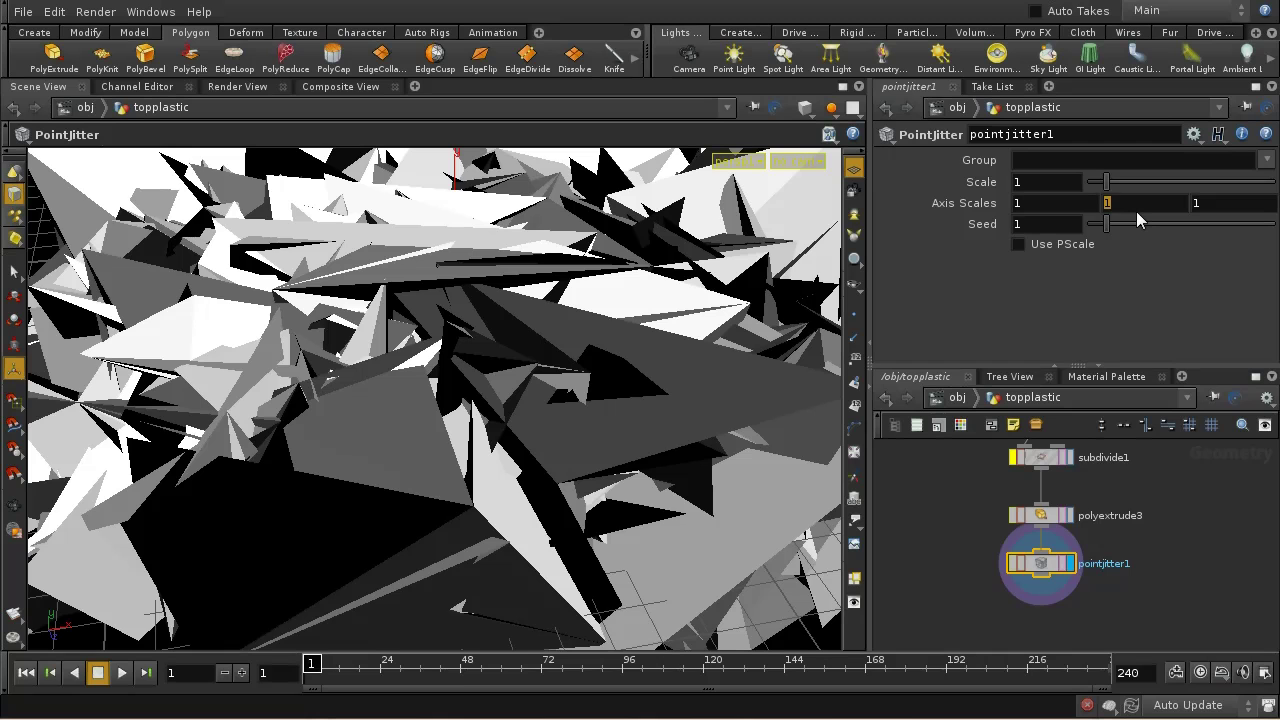
- Set the jitter Axis Scales Y to 0 and the Scale to .005
key(Return)
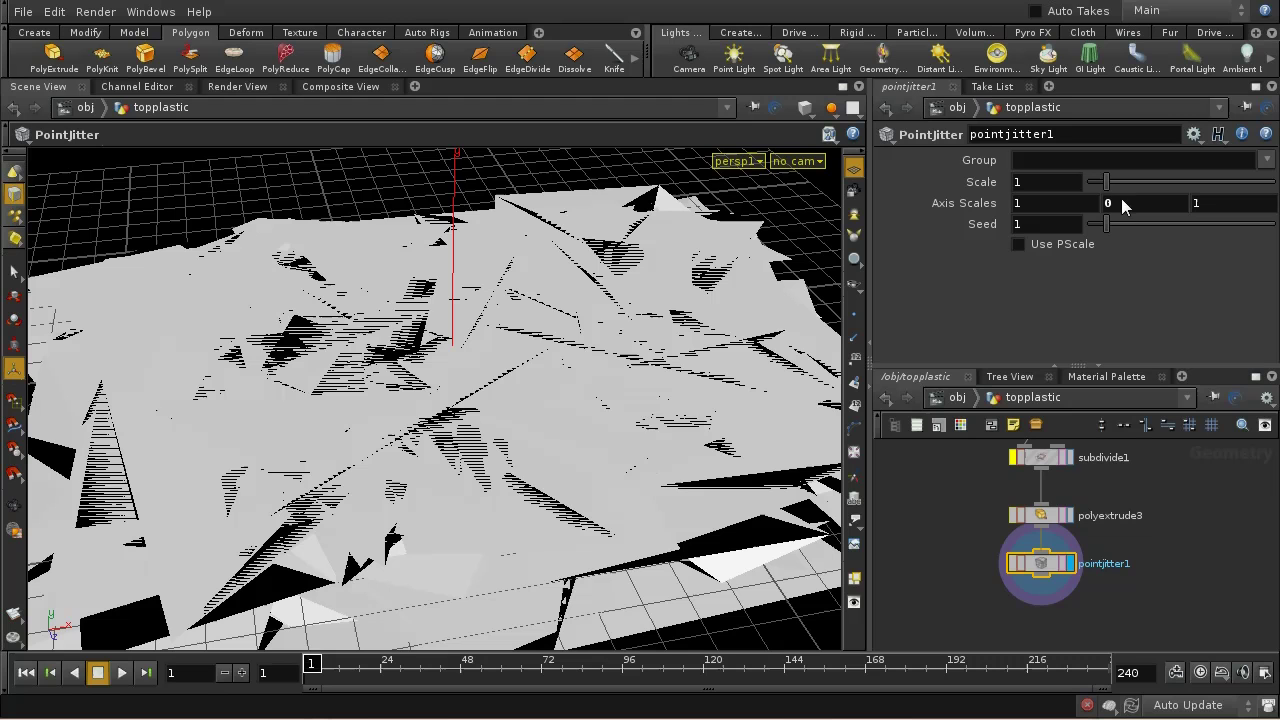
click(1049, 184)
key(Return)
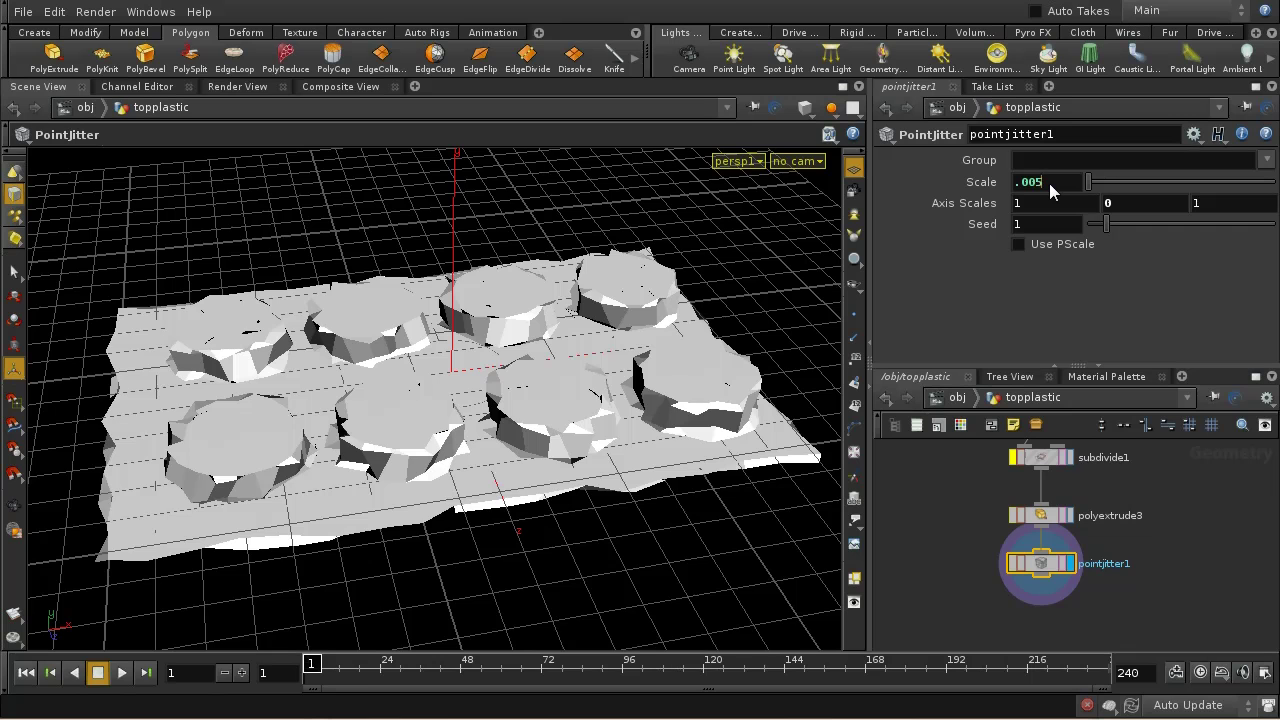
key(Return)
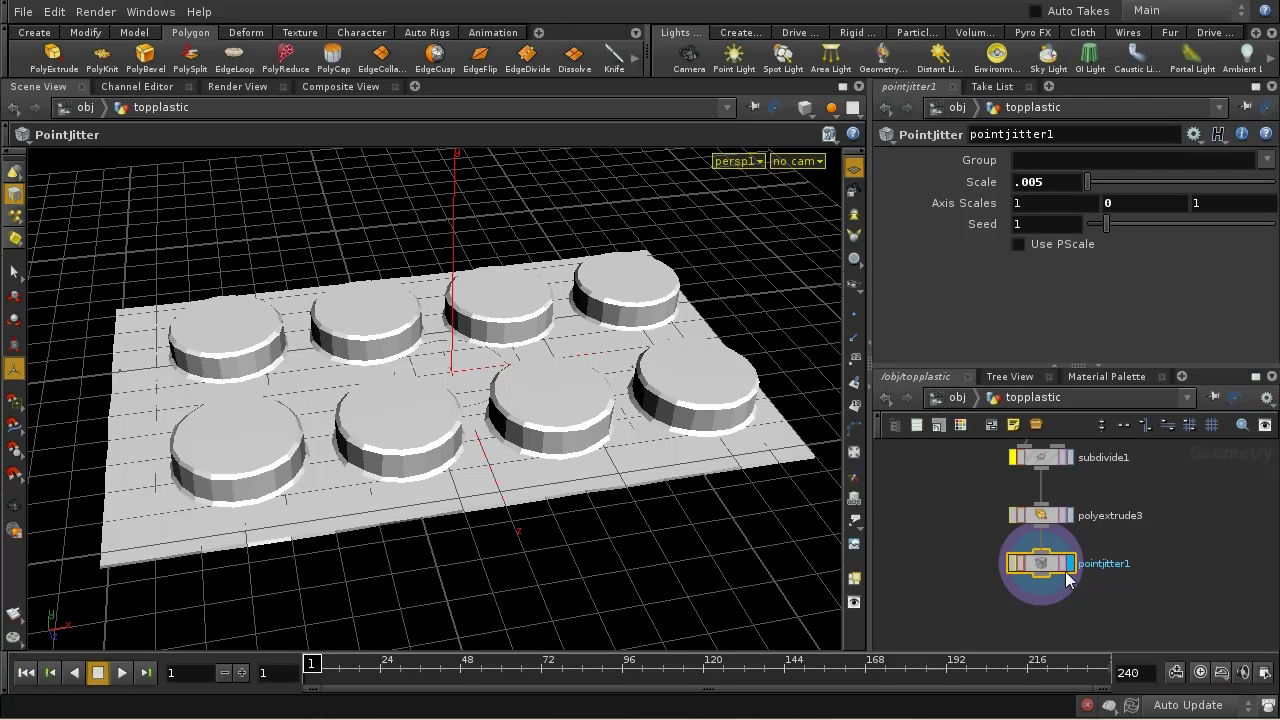
click(226, 87)
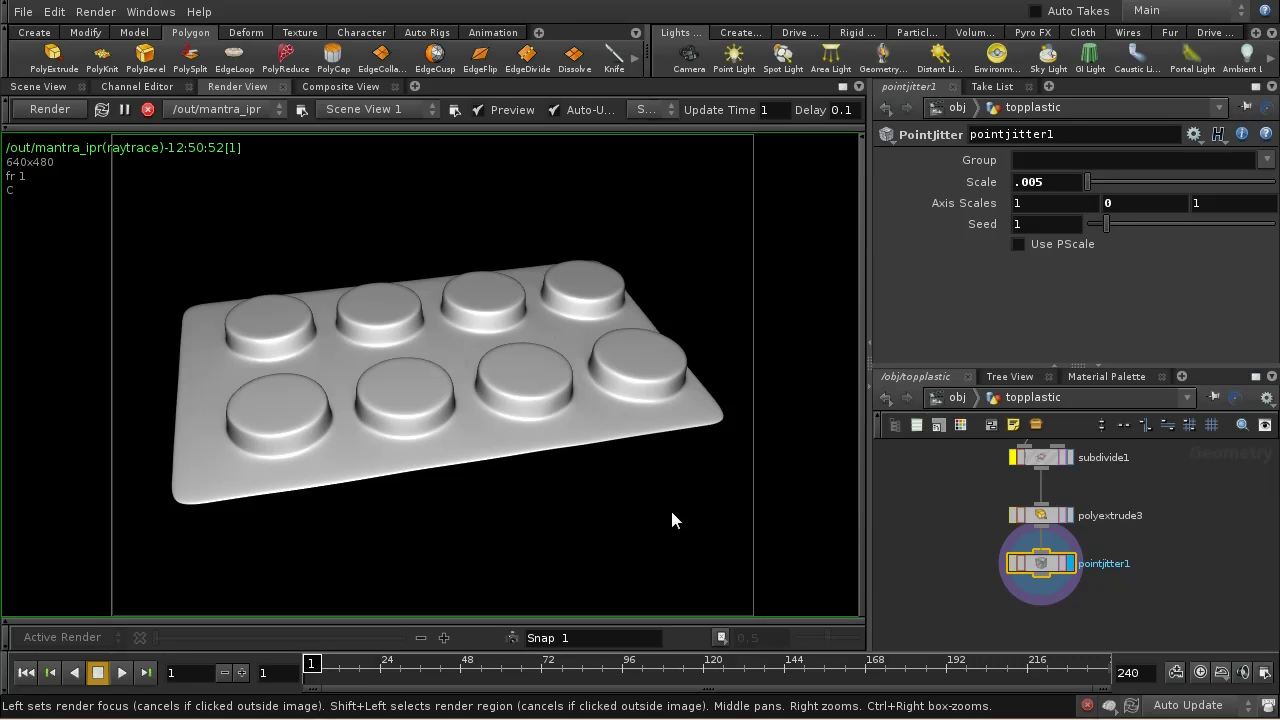
click(50, 90)
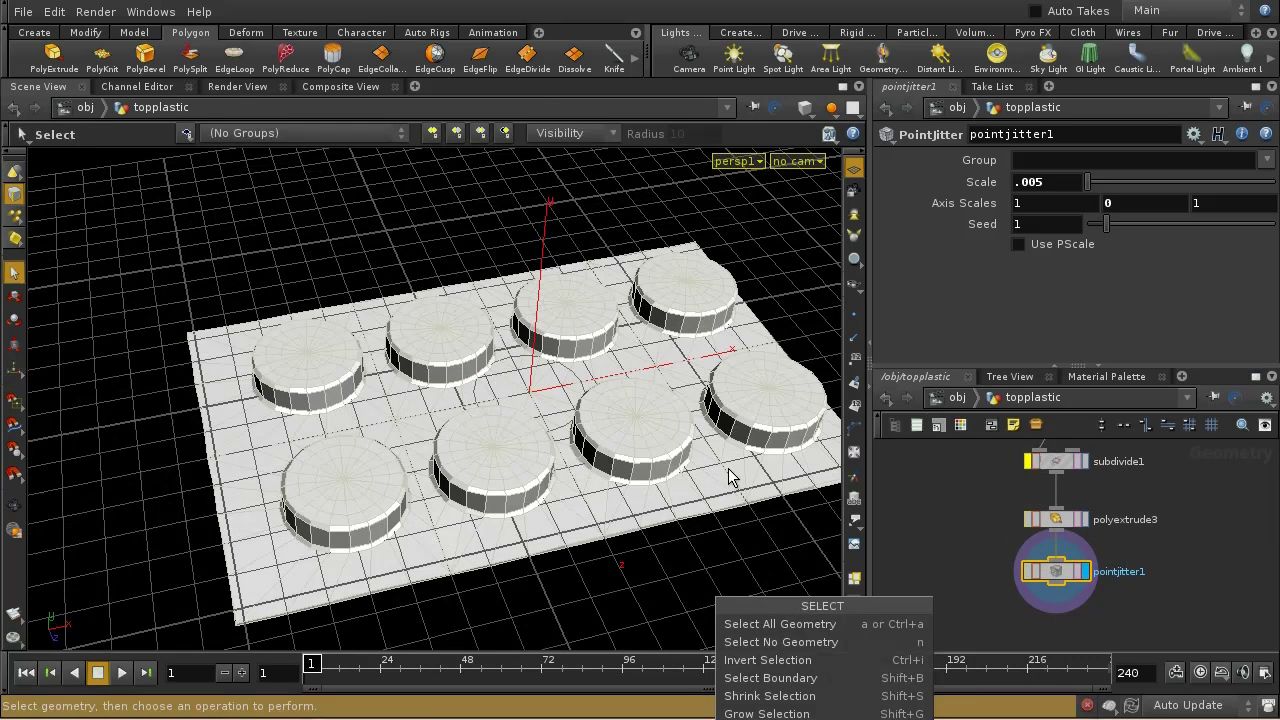
- Select the first edges along the slab's front border
key(Escape)
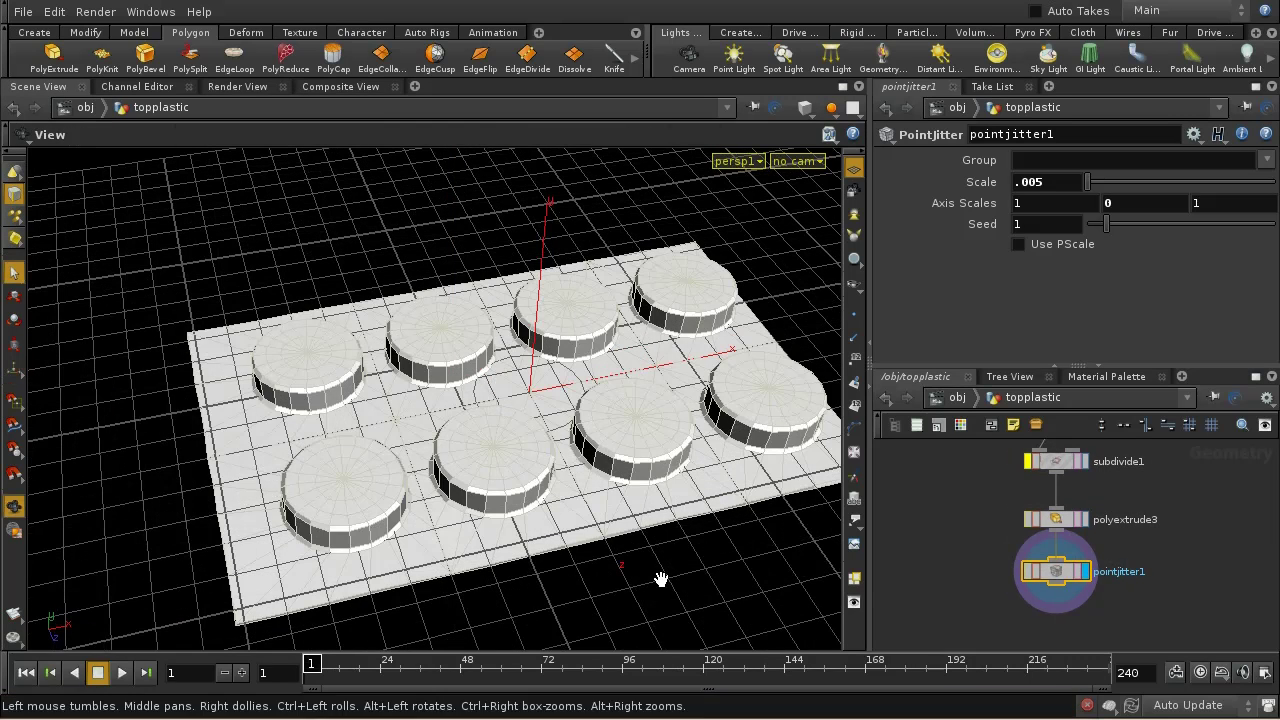
right_drag(662, 575, 612, 540)
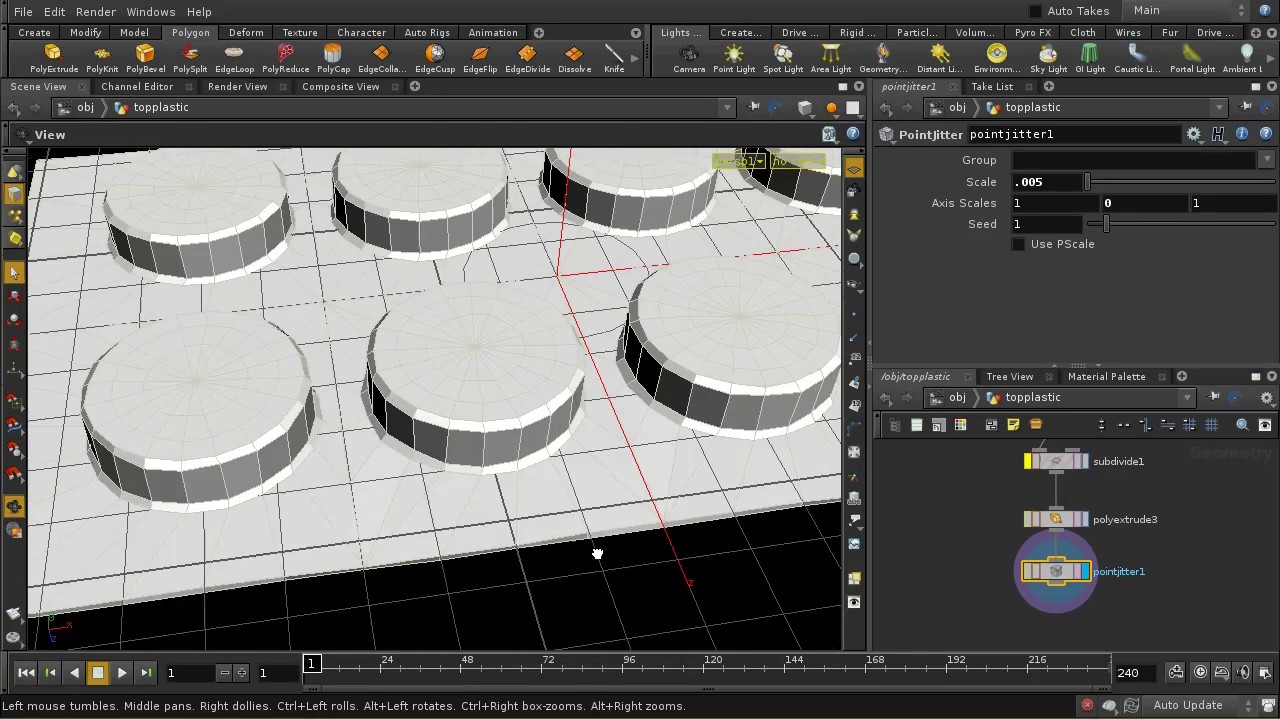
key(s)
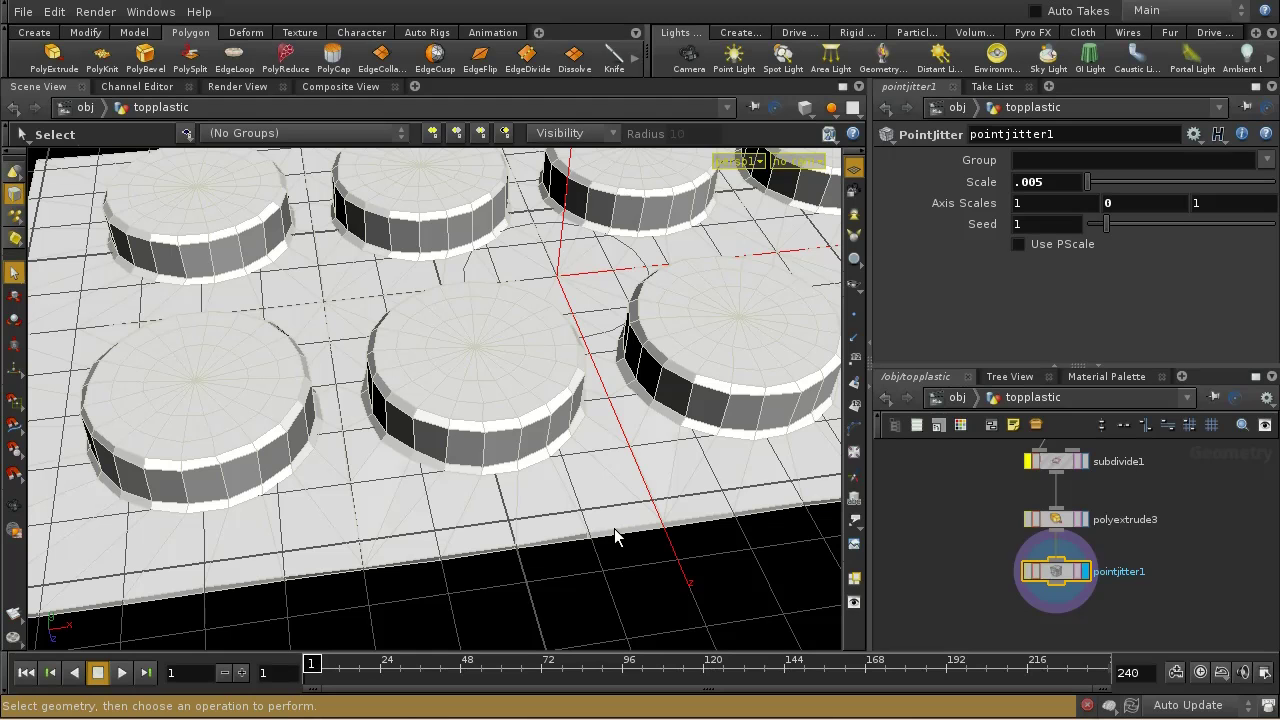
click(614, 529)
double_click(615, 534)
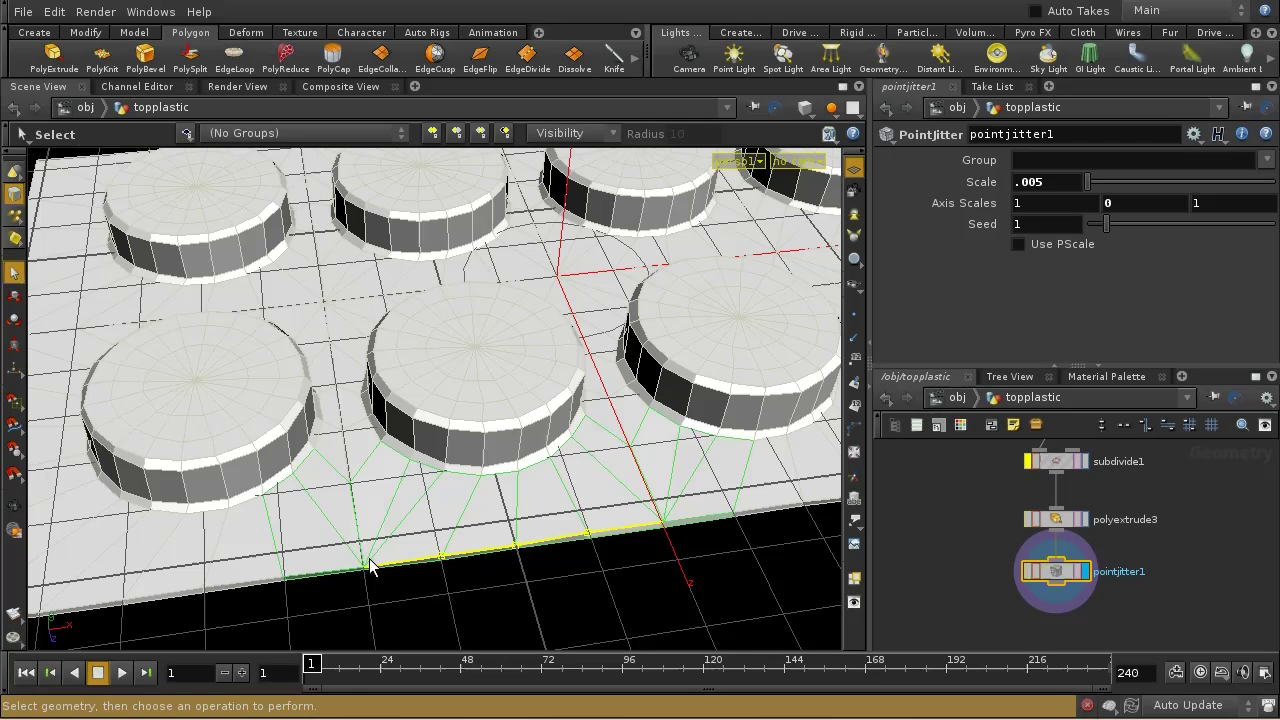
right_drag(351, 600, 343, 471)
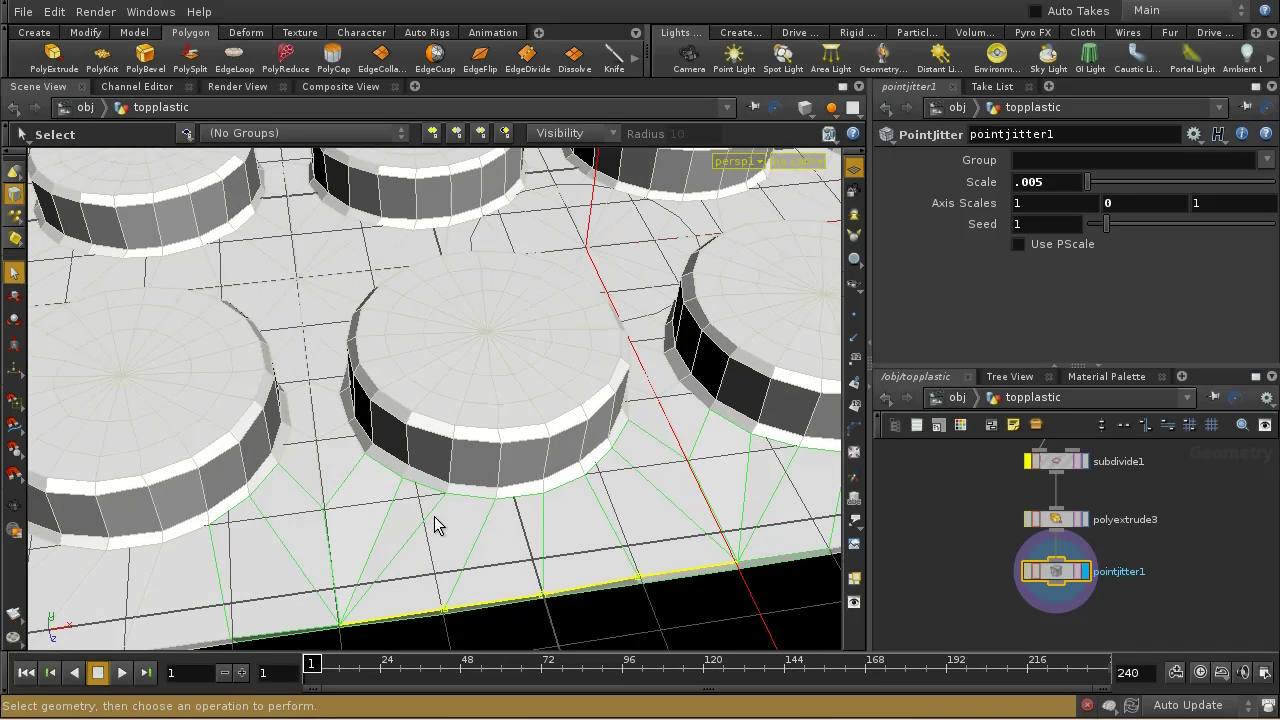
middle_drag(409, 609, 447, 520)
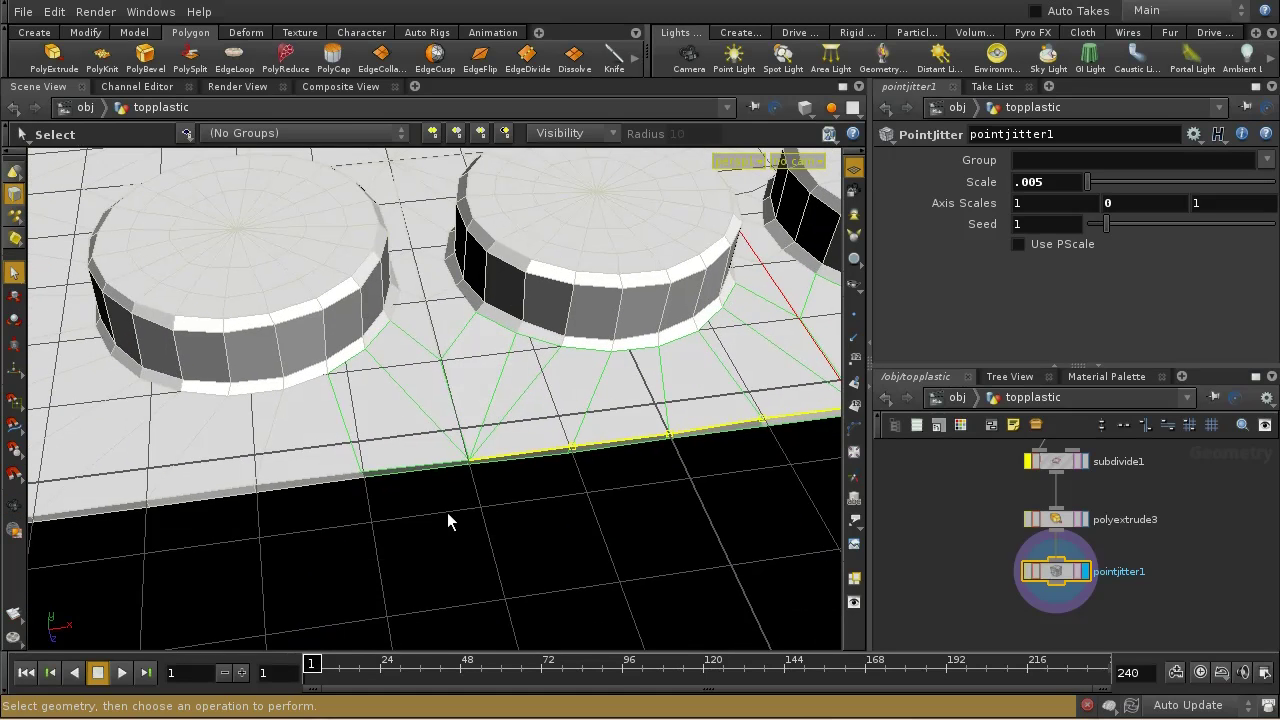
shift+click(412, 466)
- Redo the partial loop and grow the border selection edge by edge toward the left side
key(Escape)
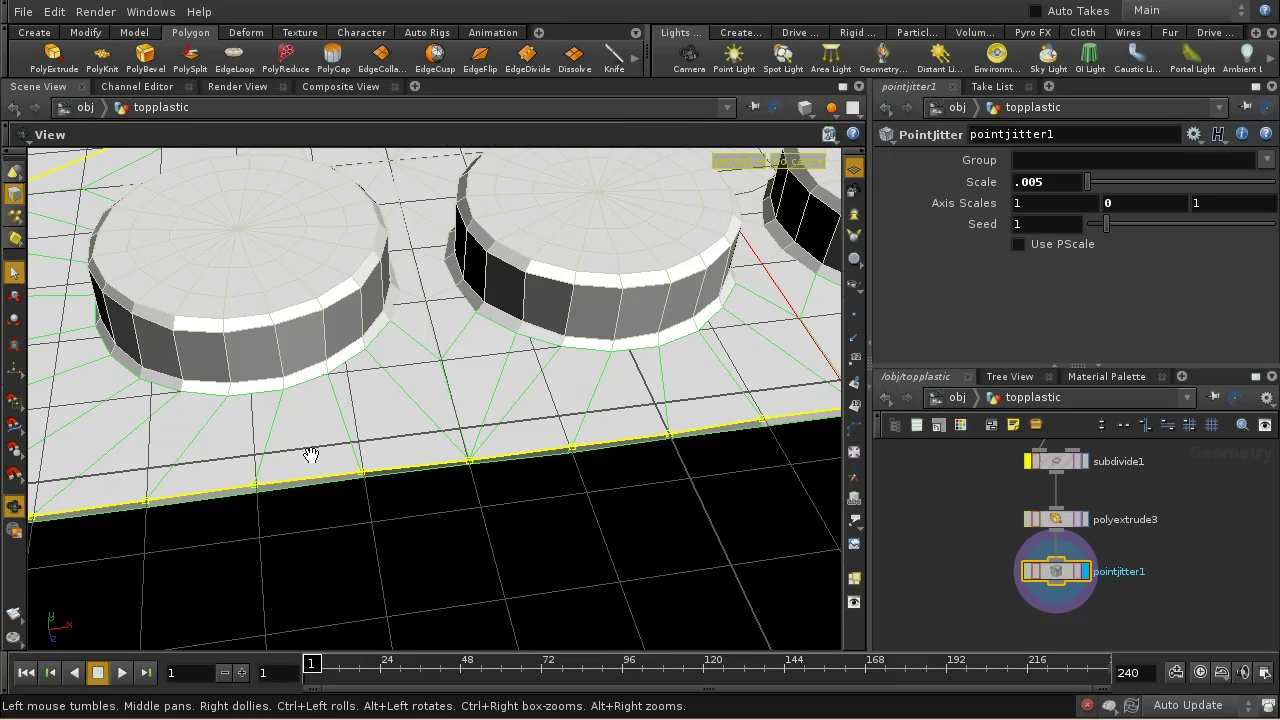
drag(312, 457, 397, 544)
middle_drag(223, 428, 475, 525)
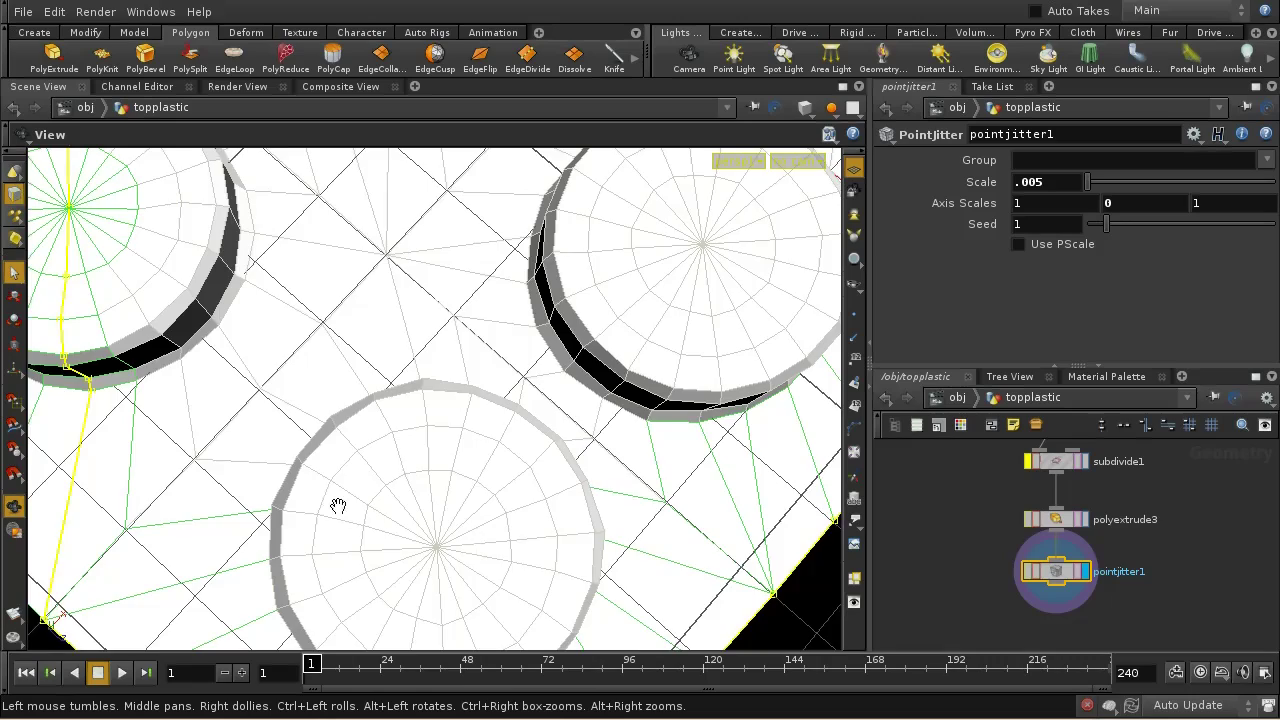
middle_drag(337, 503, 521, 459)
drag(521, 459, 491, 689)
drag(491, 634, 420, 580)
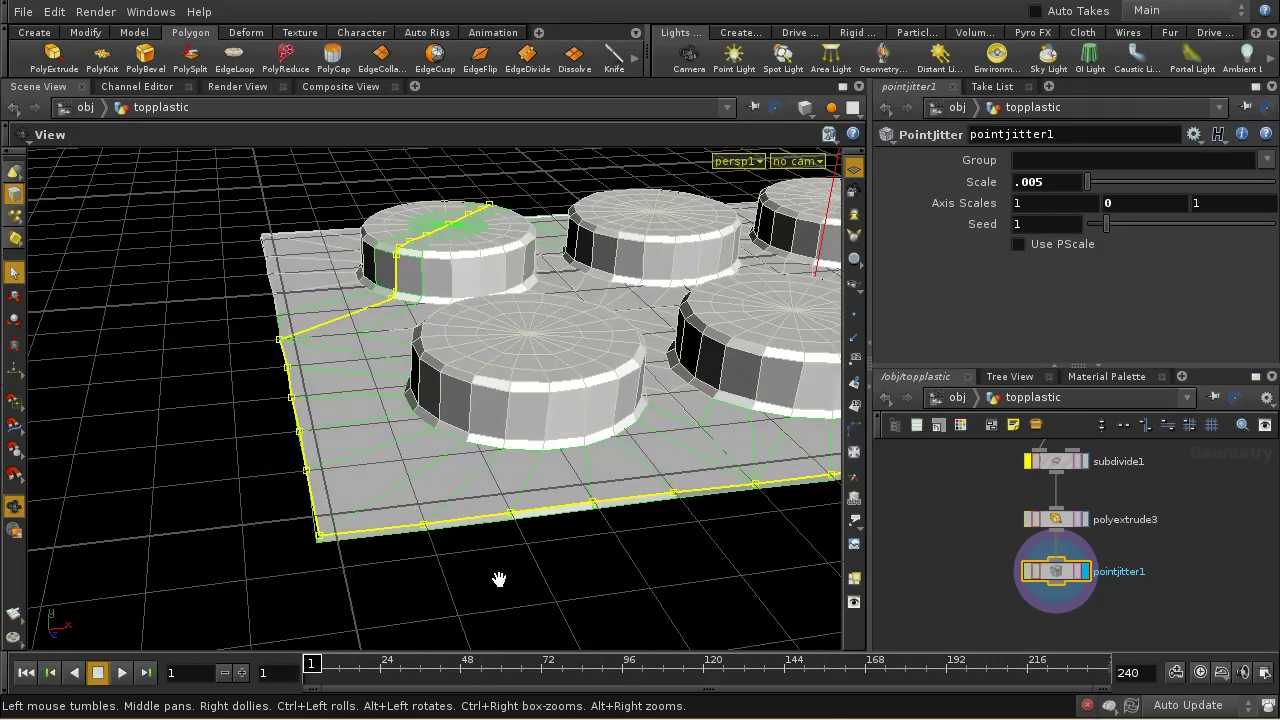
key(s)
key(ctrl+z)
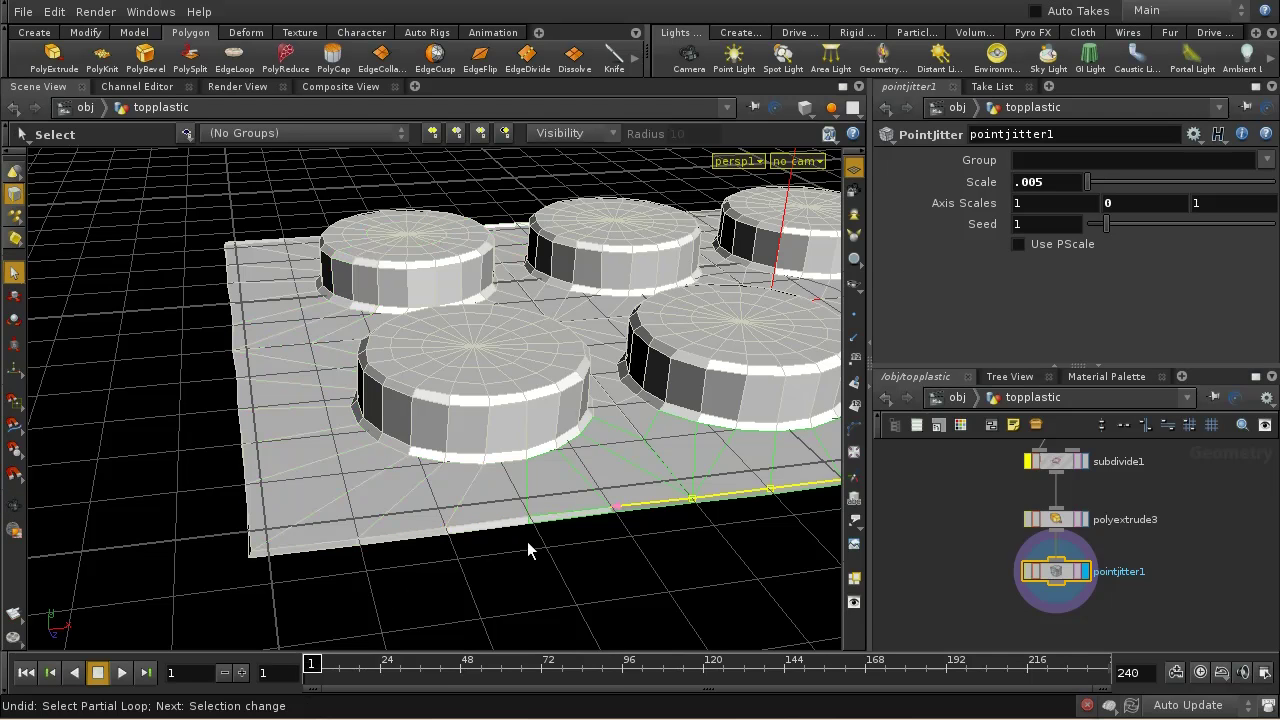
shift+click(541, 521)
key(shift+Left)
key(shift+Left)
key(shift+Left)
key(shift+Left)
key(shift+Left)
key(shift+Left)
key(shift+Left)
key(shift+Left)
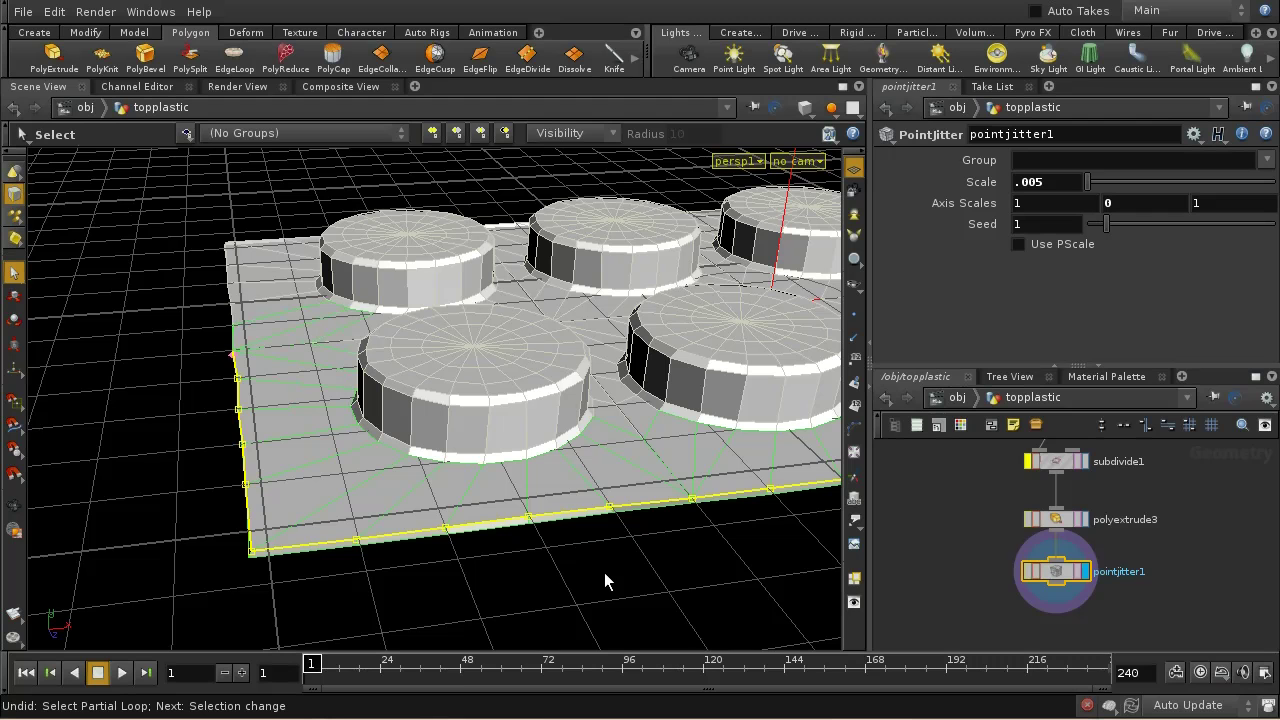
key(shift+Left)
key(ctrl+z)
key(shift+Left)
key(shift+Left)
key(shift+Left)
- Correct the border selection and add the next front segment and front-left corner edge
key(Escape)
drag(302, 389, 425, 378)
key(s)
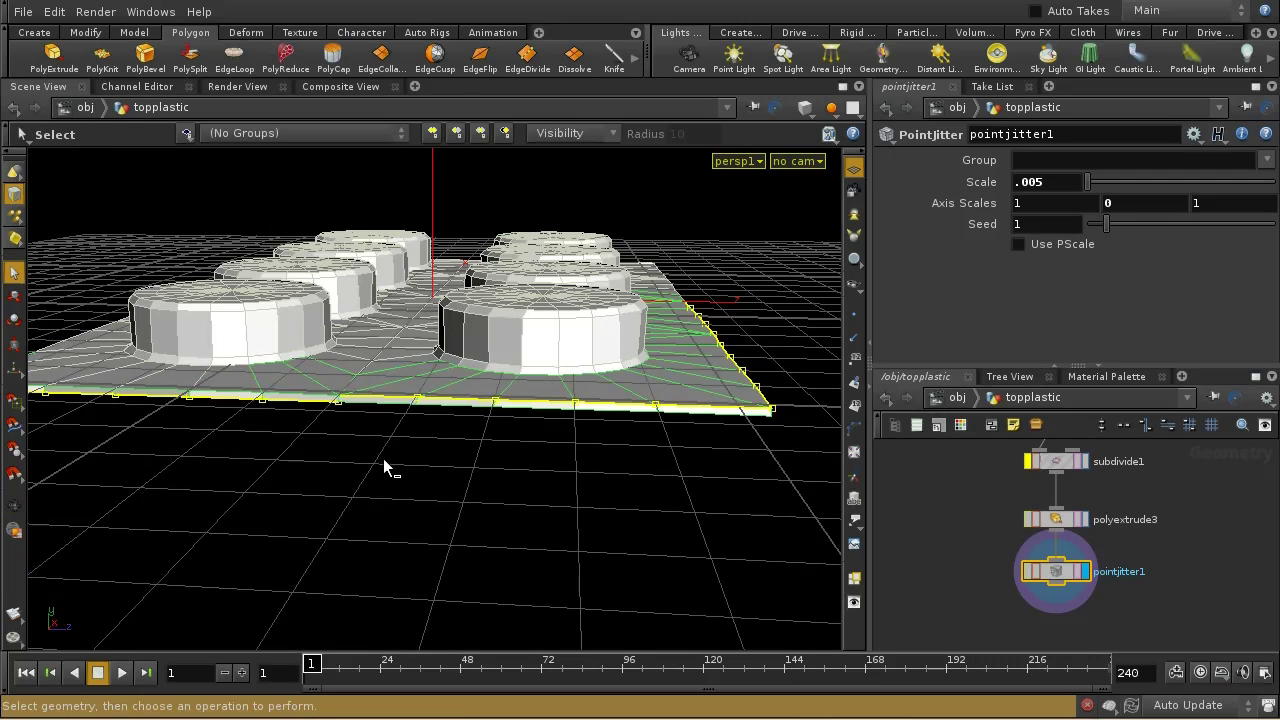
key(ctrl+z)
key(ctrl+z)
key(ctrl+z)
key(ctrl+z)
key(ctrl+z)
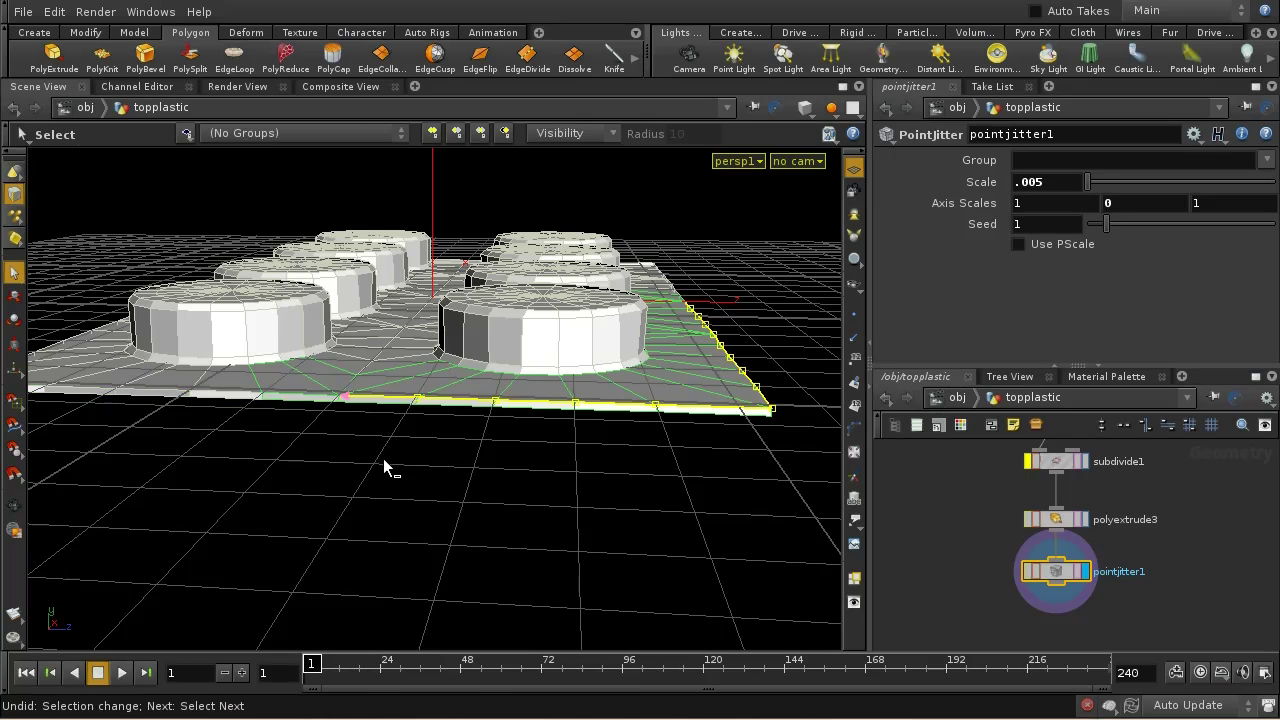
key(Escape)
key(s)
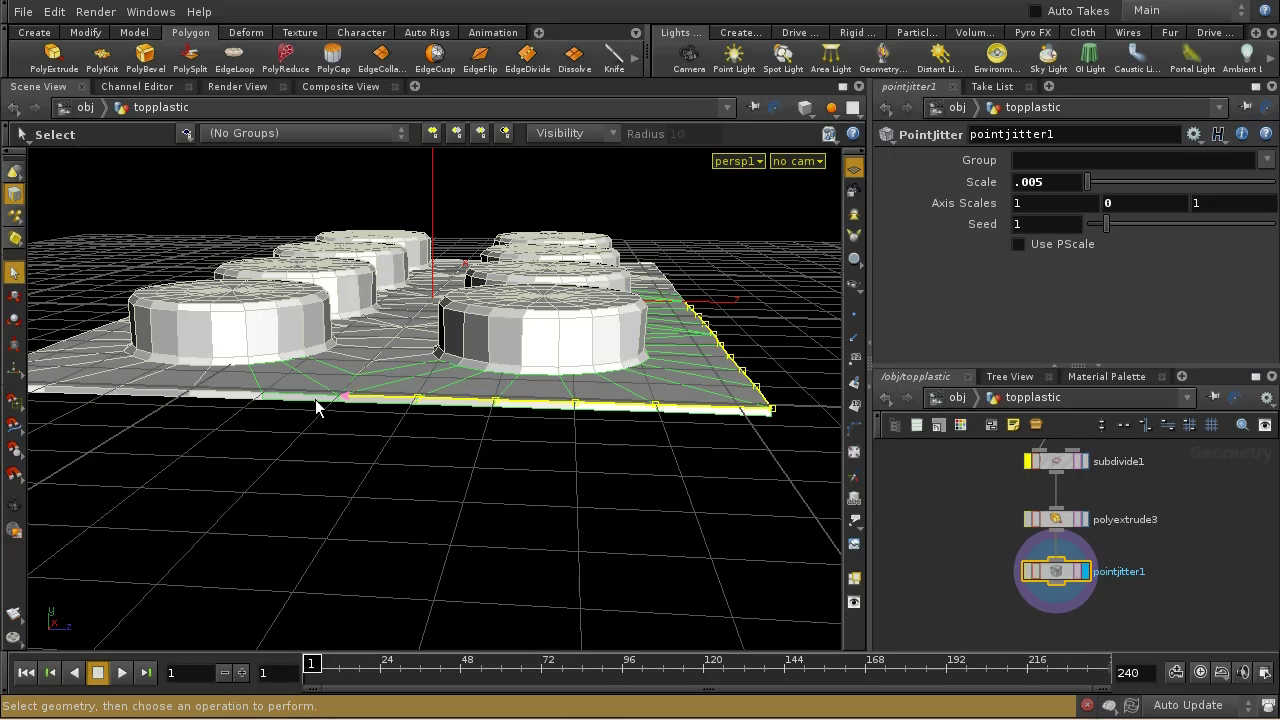
shift+click(318, 401)
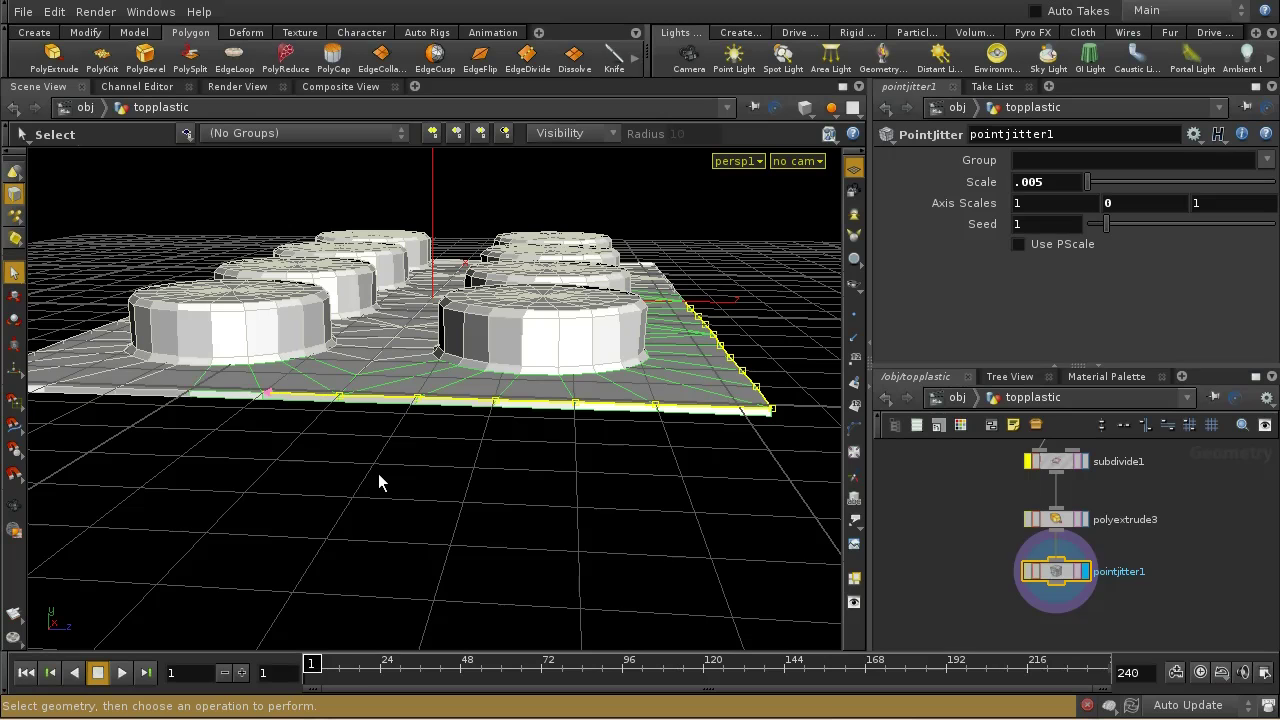
key(ctrl+y)
key(ctrl+y)
key(ctrl+y)
key(ctrl+y)
key(ctrl+y)
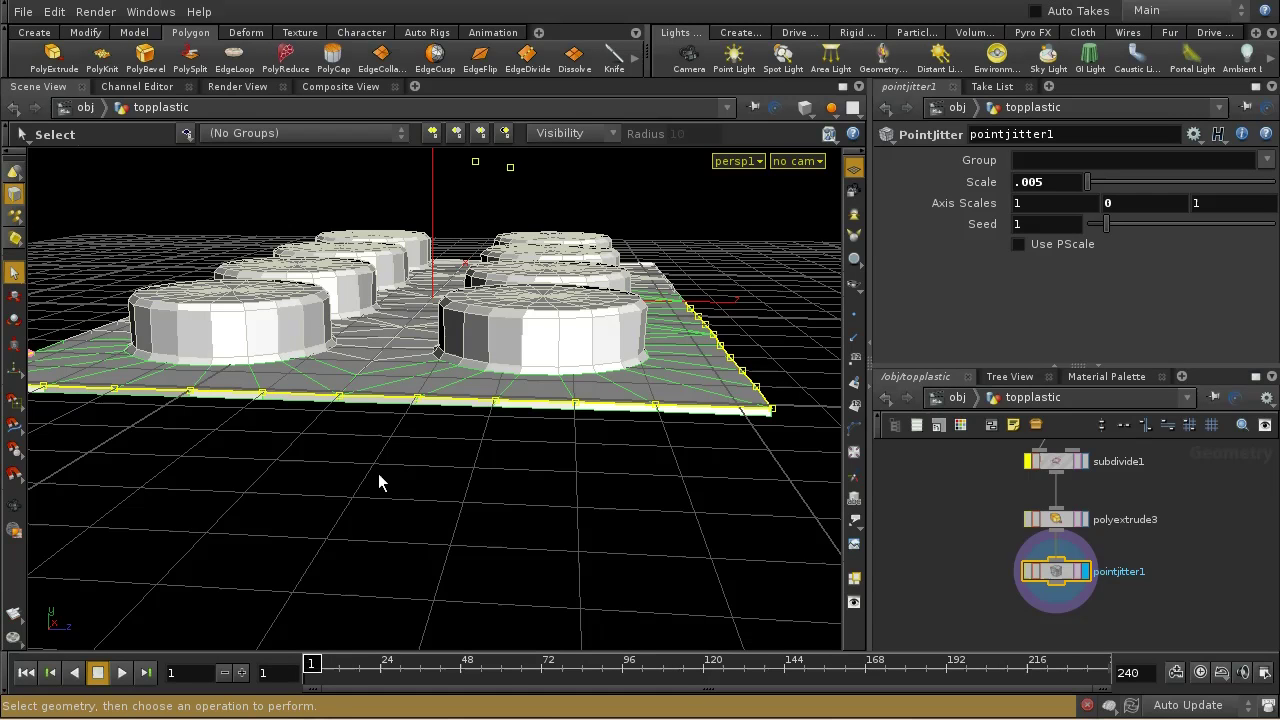
key(Escape)
drag(297, 480, 514, 549)
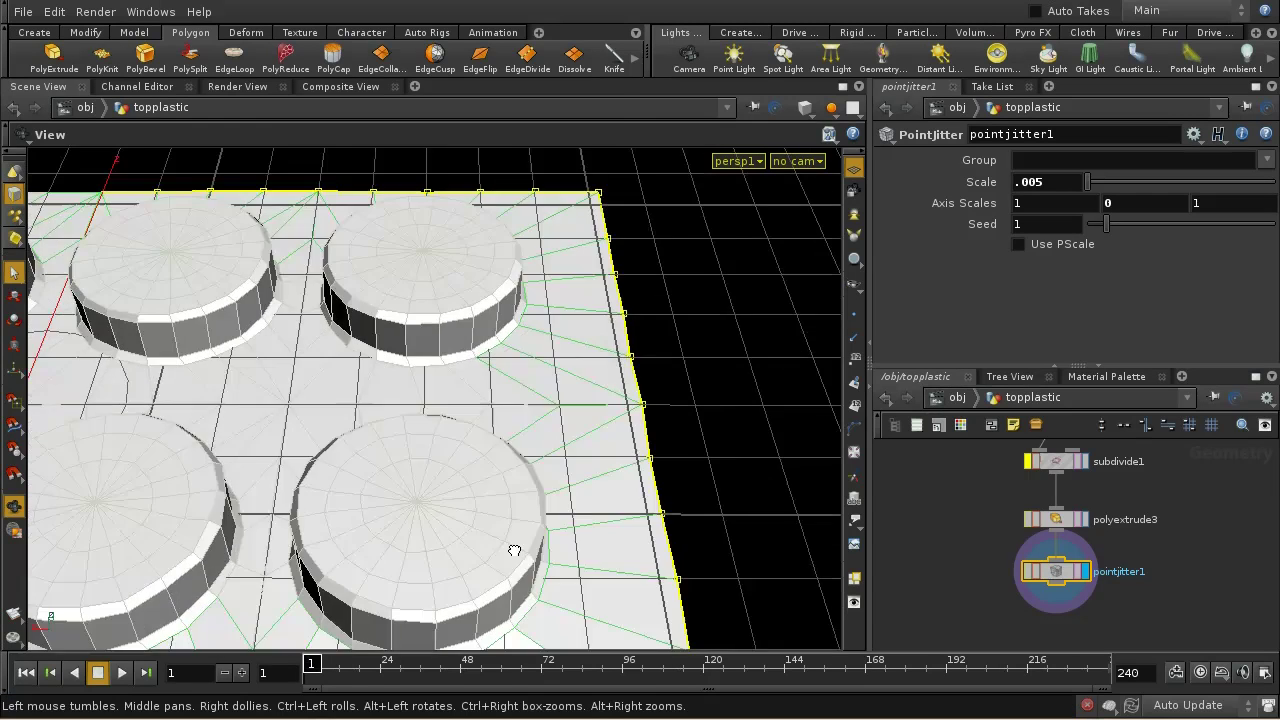
middle_drag(514, 549, 476, 494)
key(s)
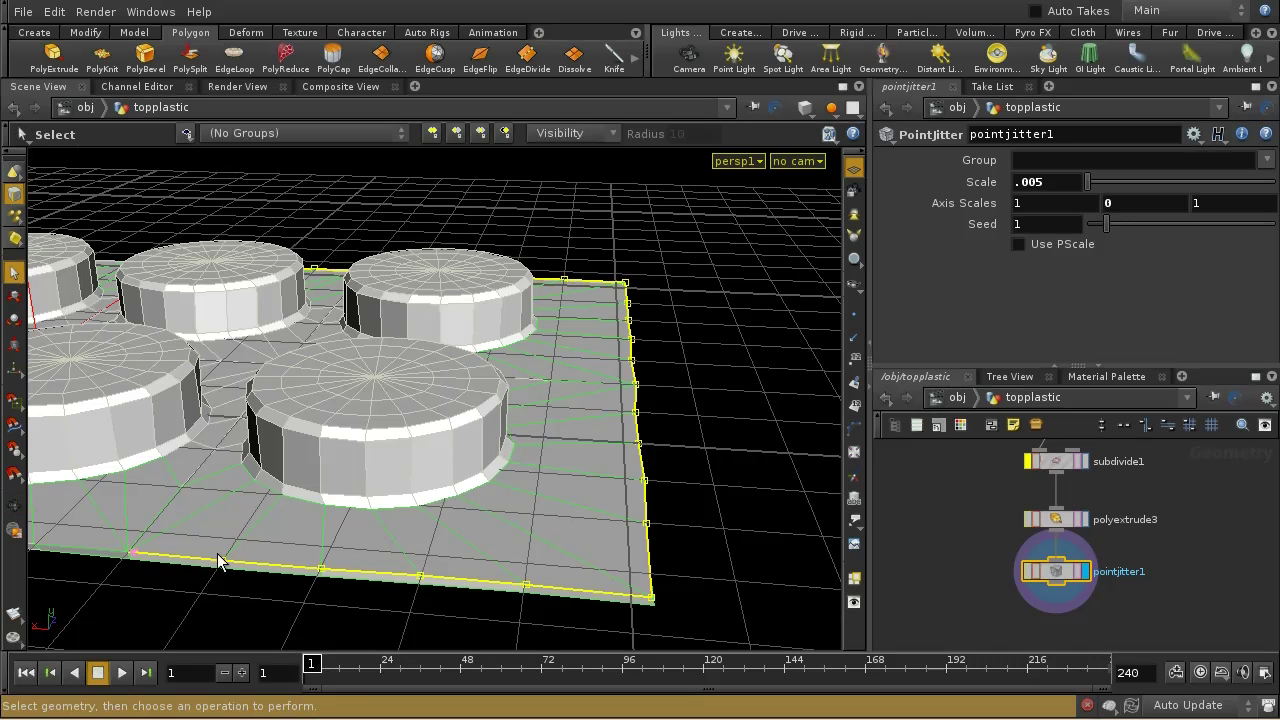
shift+click(115, 552)
- Add another front border edge and extend the selection to the slab's left end
key(Escape)
right_drag(281, 559, 172, 587)
middle_drag(172, 587, 349, 631)
key(s)
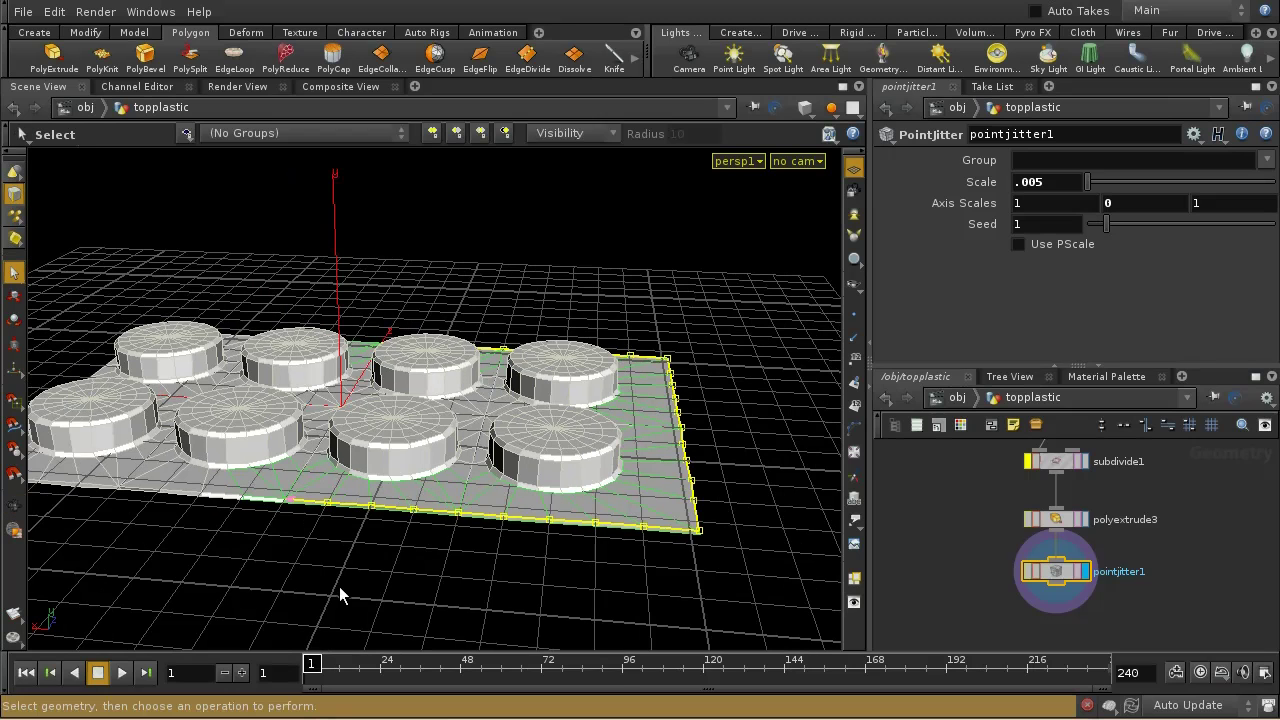
shift+click(261, 497)
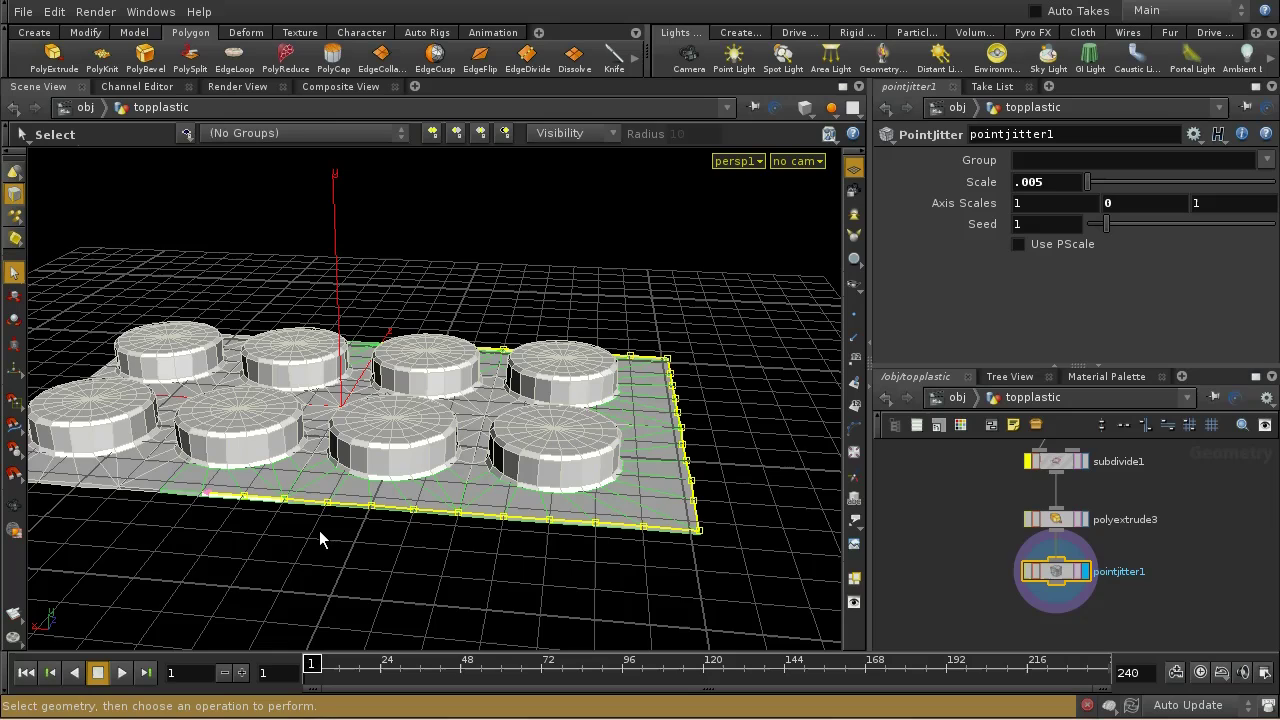
key(Escape)
key(s)
drag(224, 530, 302, 425)
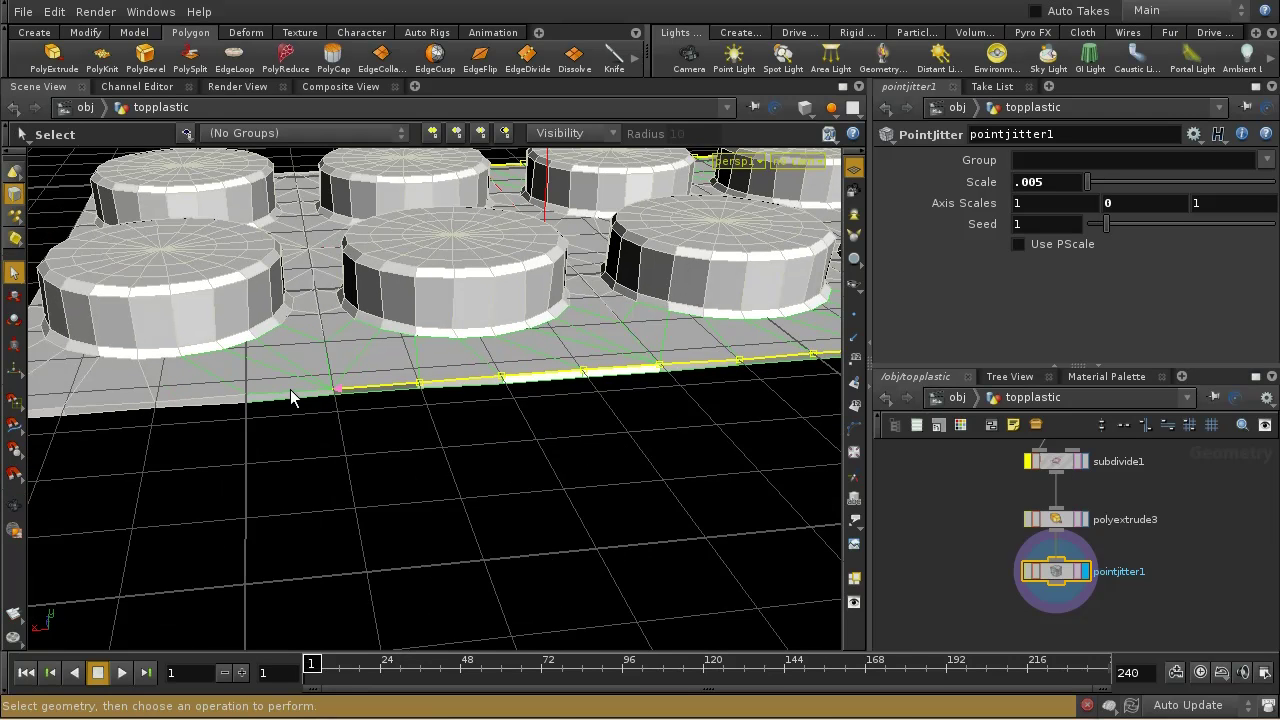
shift+click(290, 389)
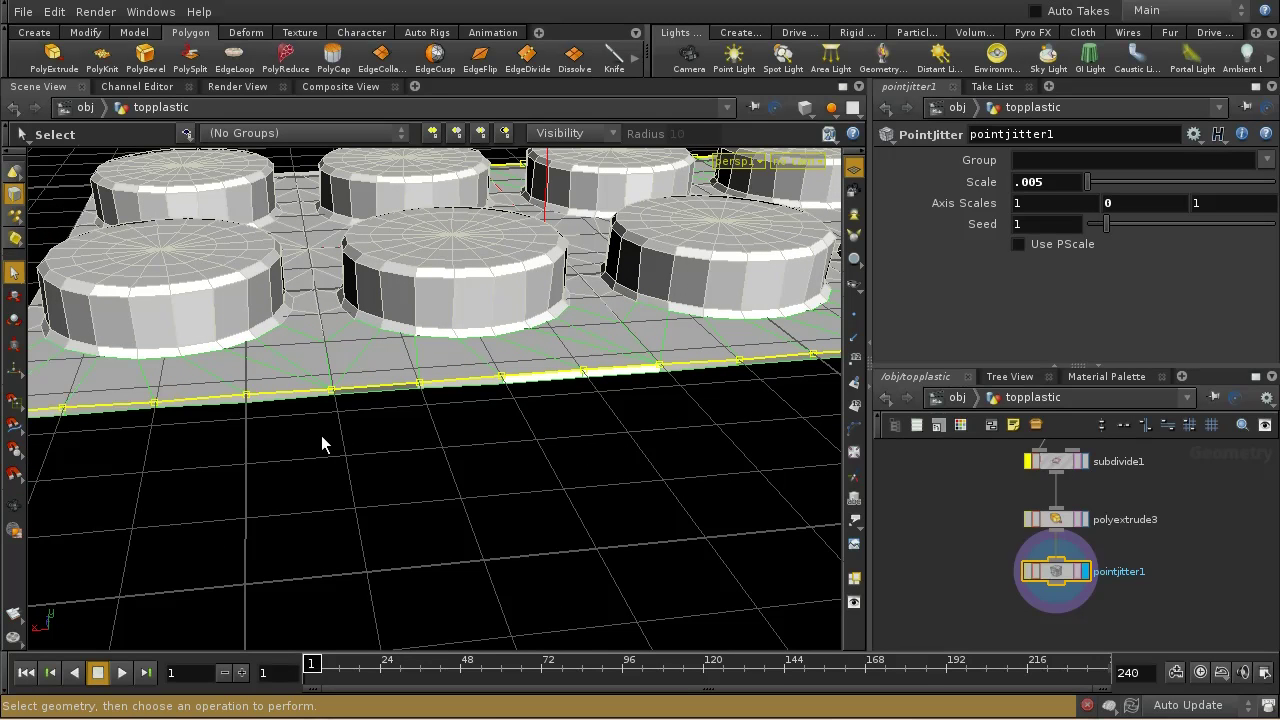
- Replace the stray corner edge with the short left corner edge and finish the front border edges
key(Escape)
drag(292, 438, 470, 459)
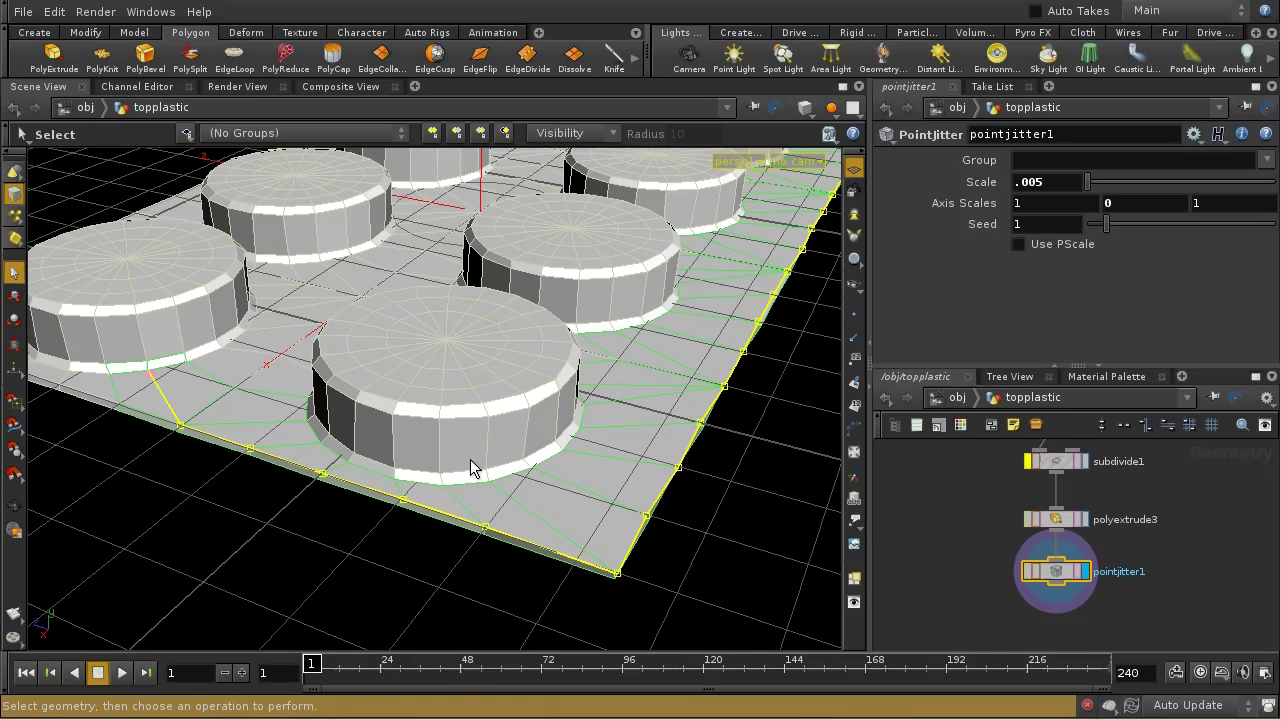
key(ctrl+z)
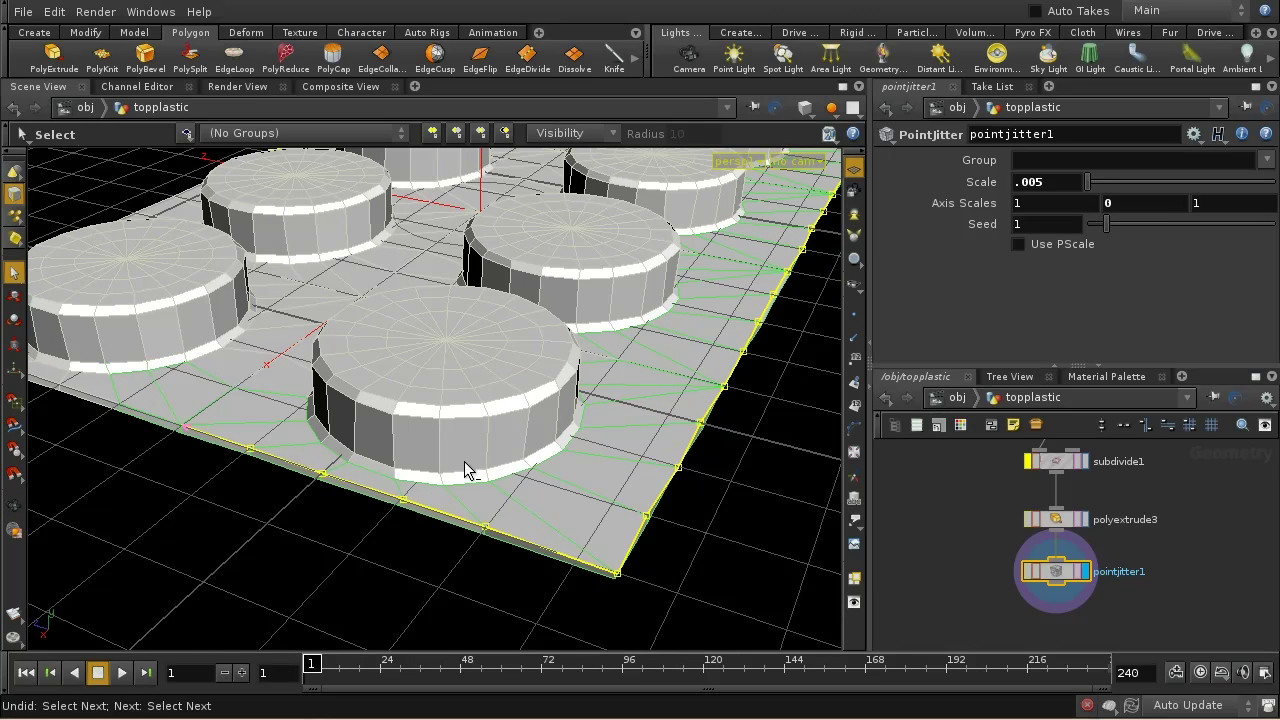
shift+click(172, 424)
key(Escape)
drag(258, 469, 396, 452)
key(s)
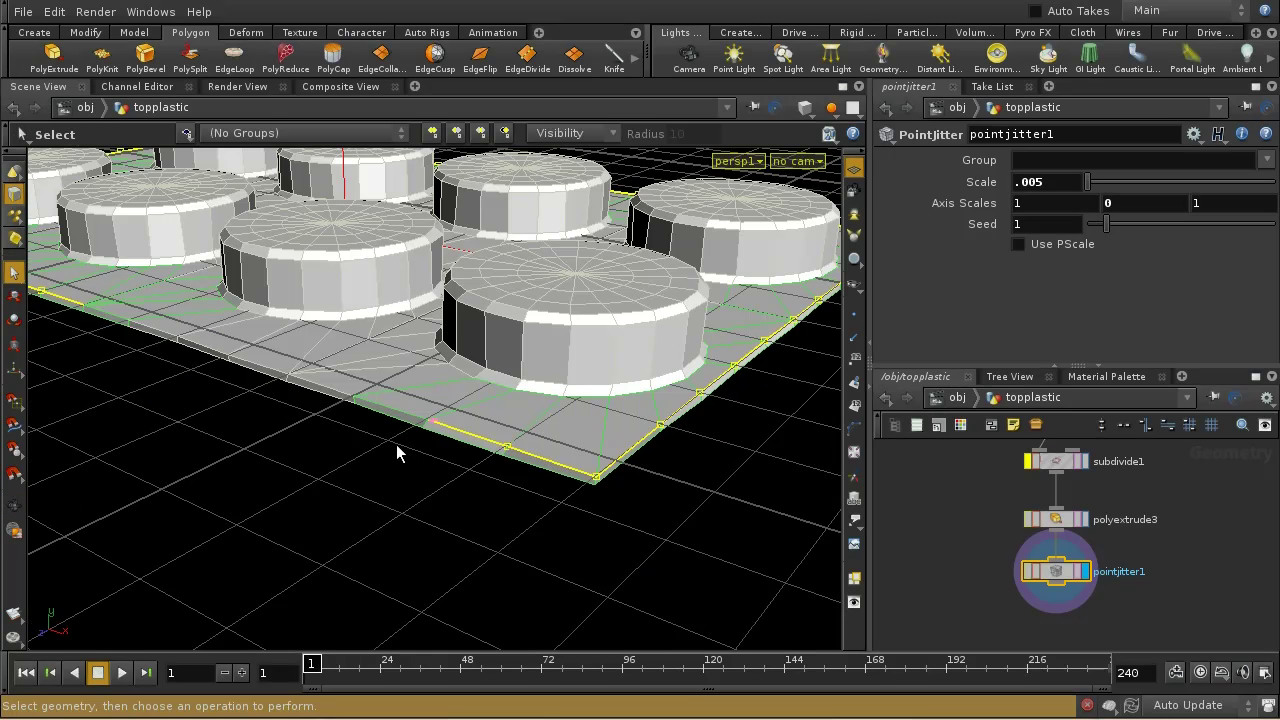
shift+click(396, 444)
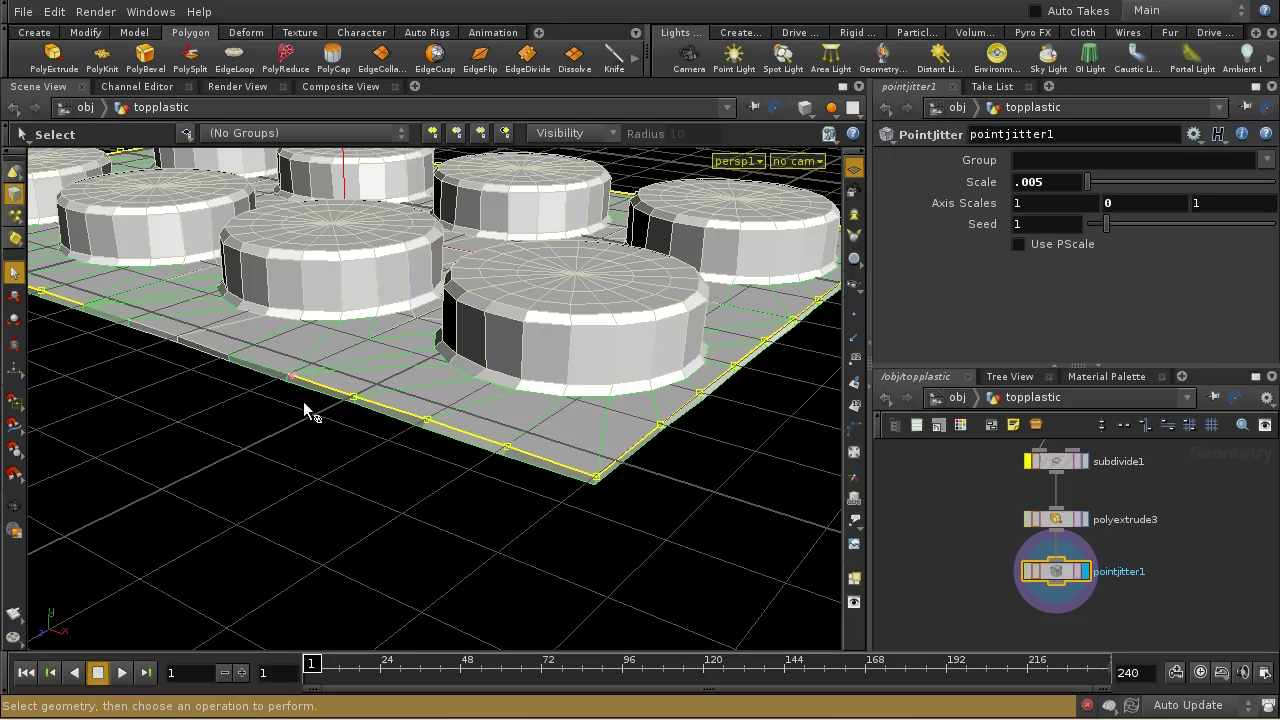
shift+click(272, 367)
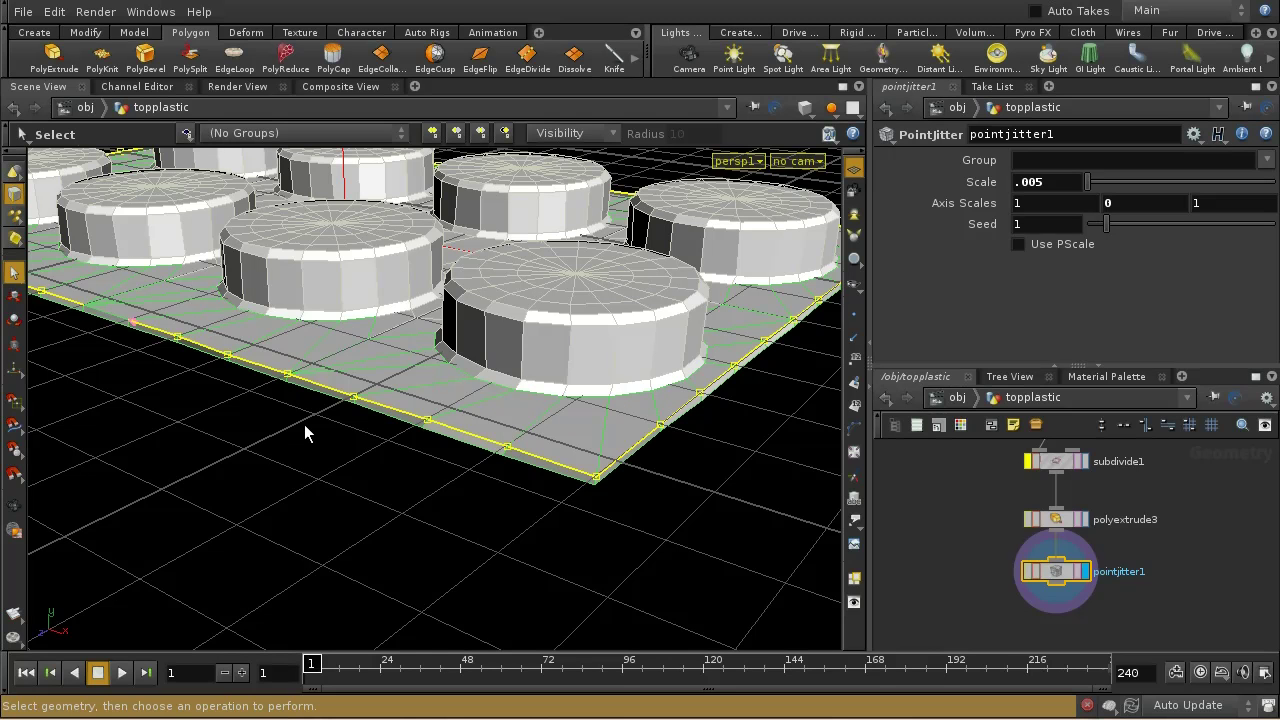
- Bevel the selected border edges with a PolyBevel at Absolute inset 0.003 and preview in Mantra
key(Tab)
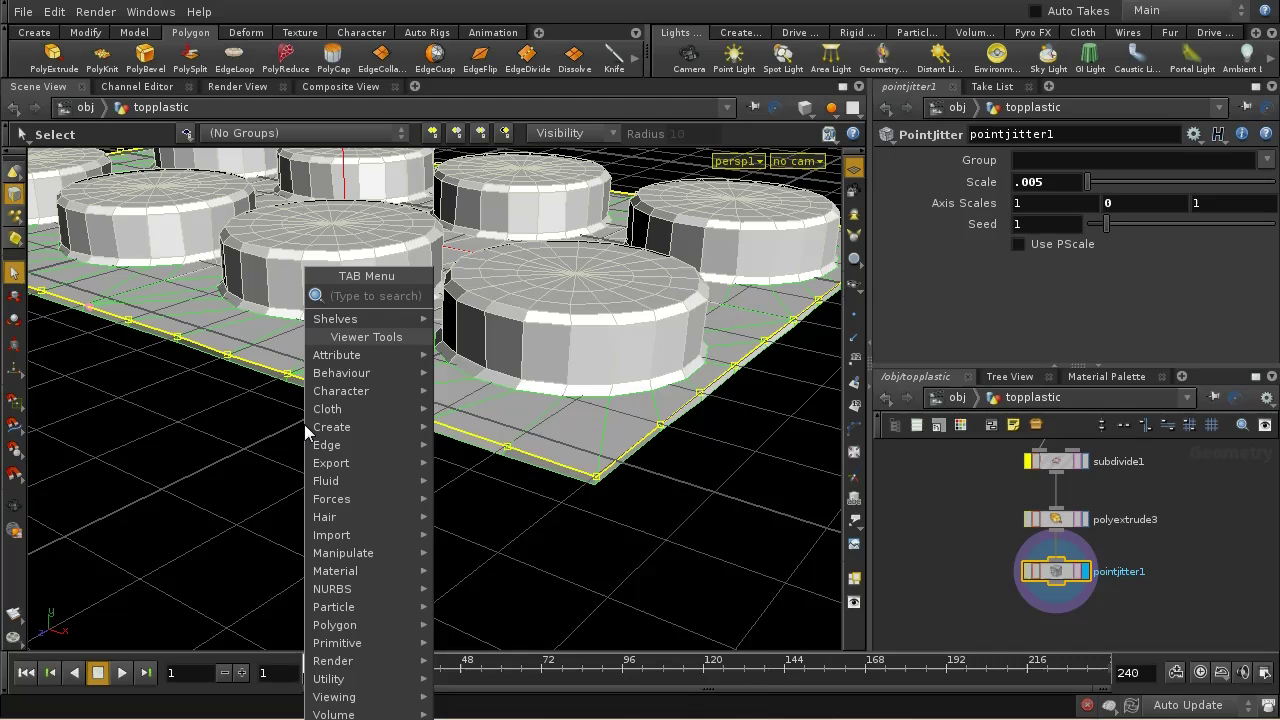
text(PolyBevel)
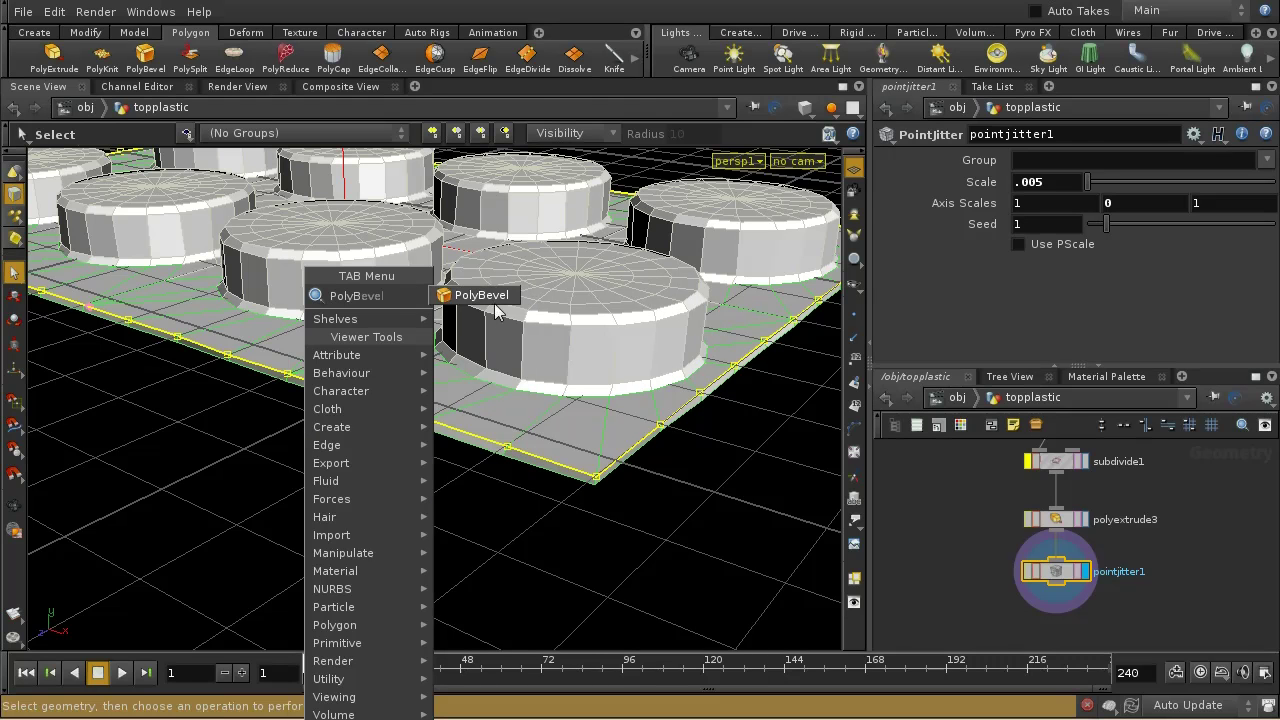
click(482, 296)
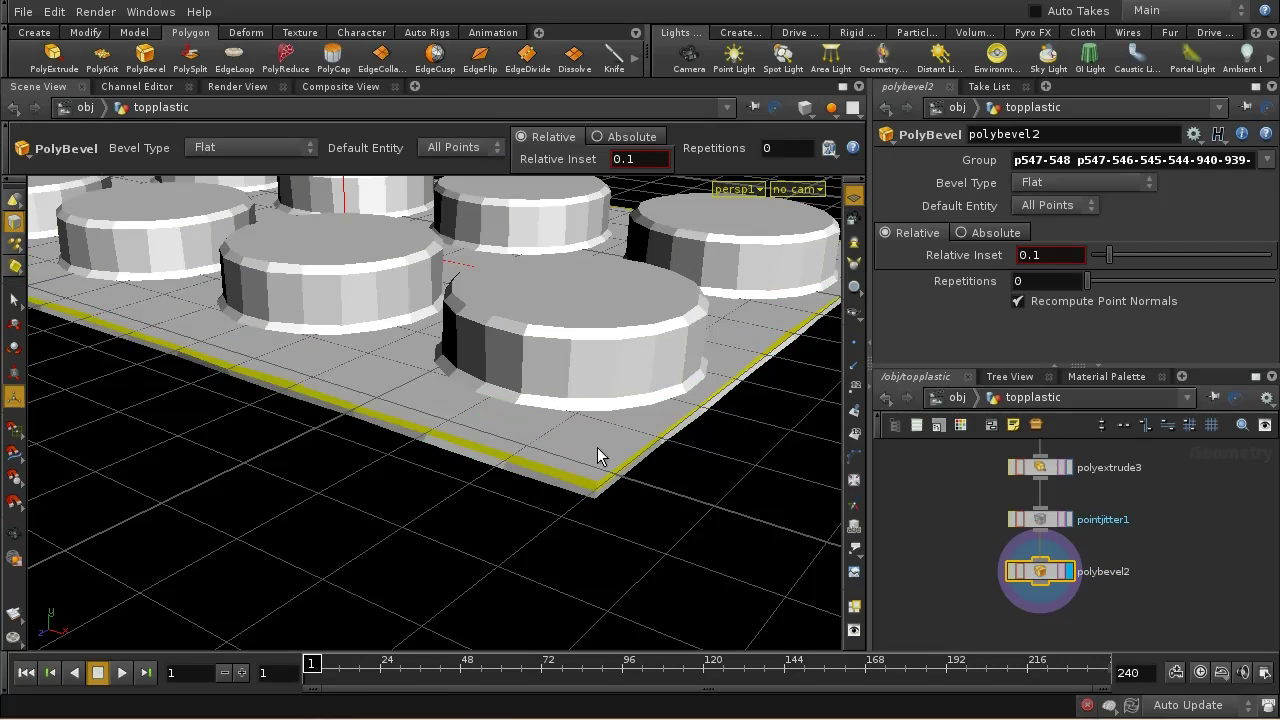
click(992, 233)
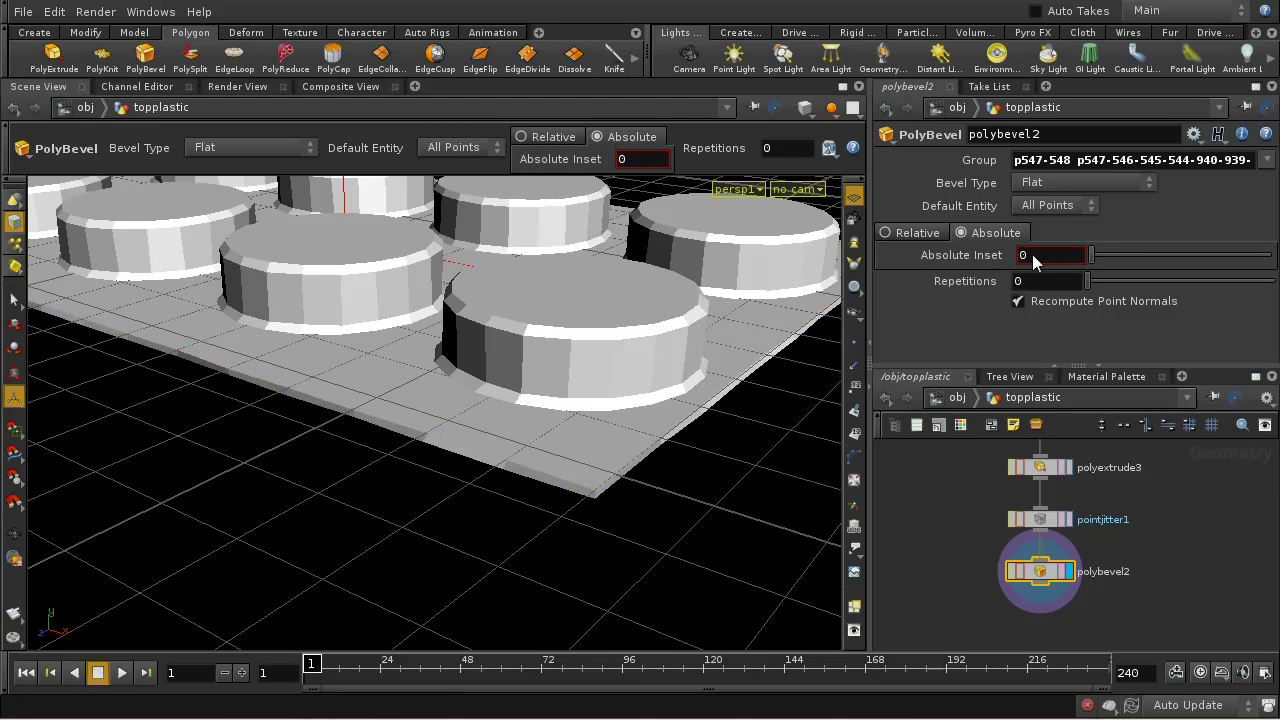
middle_drag(1035, 262, 1078, 324)
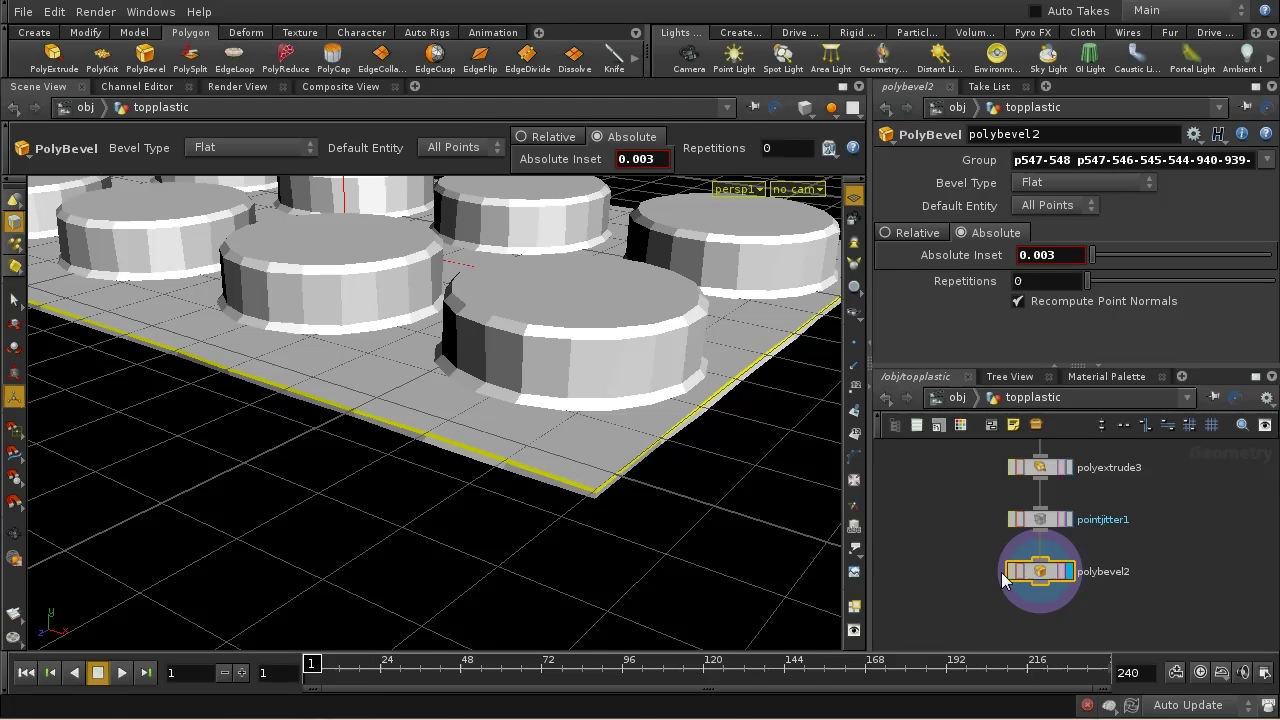
click(251, 89)
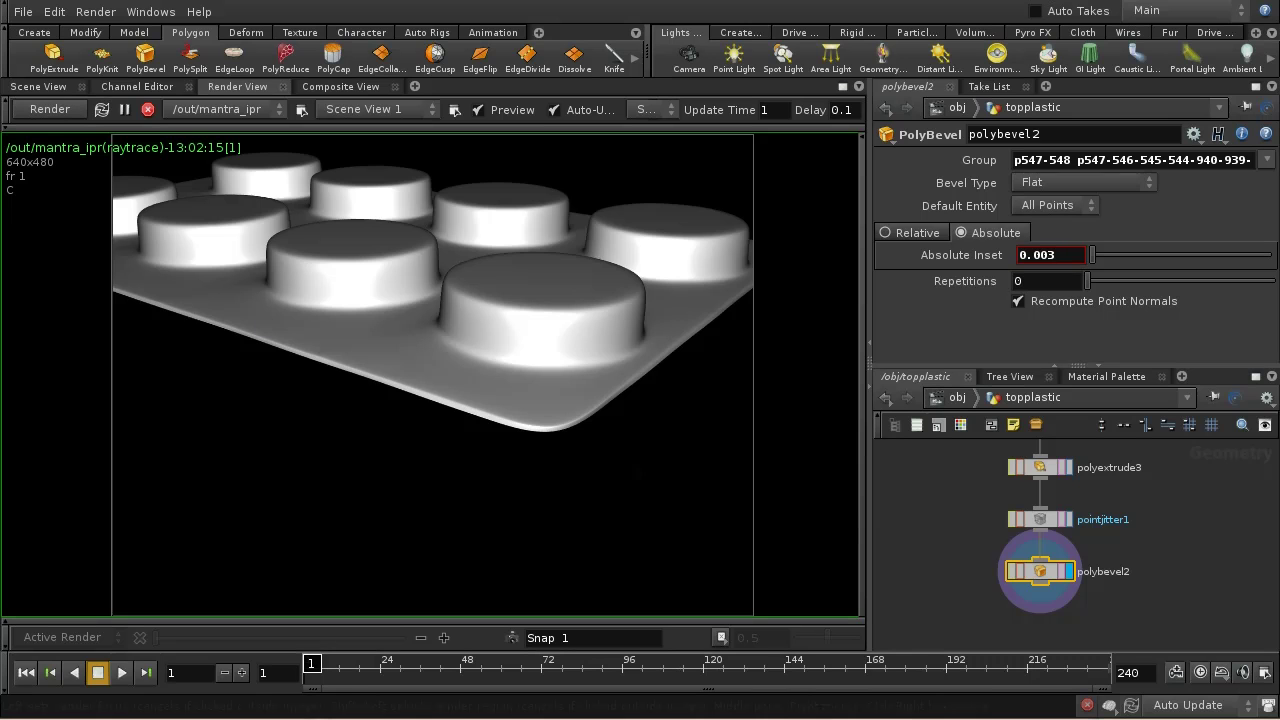
- Tumble the viewport around the plate edge and select a face on the slab's edge
click(45, 87)
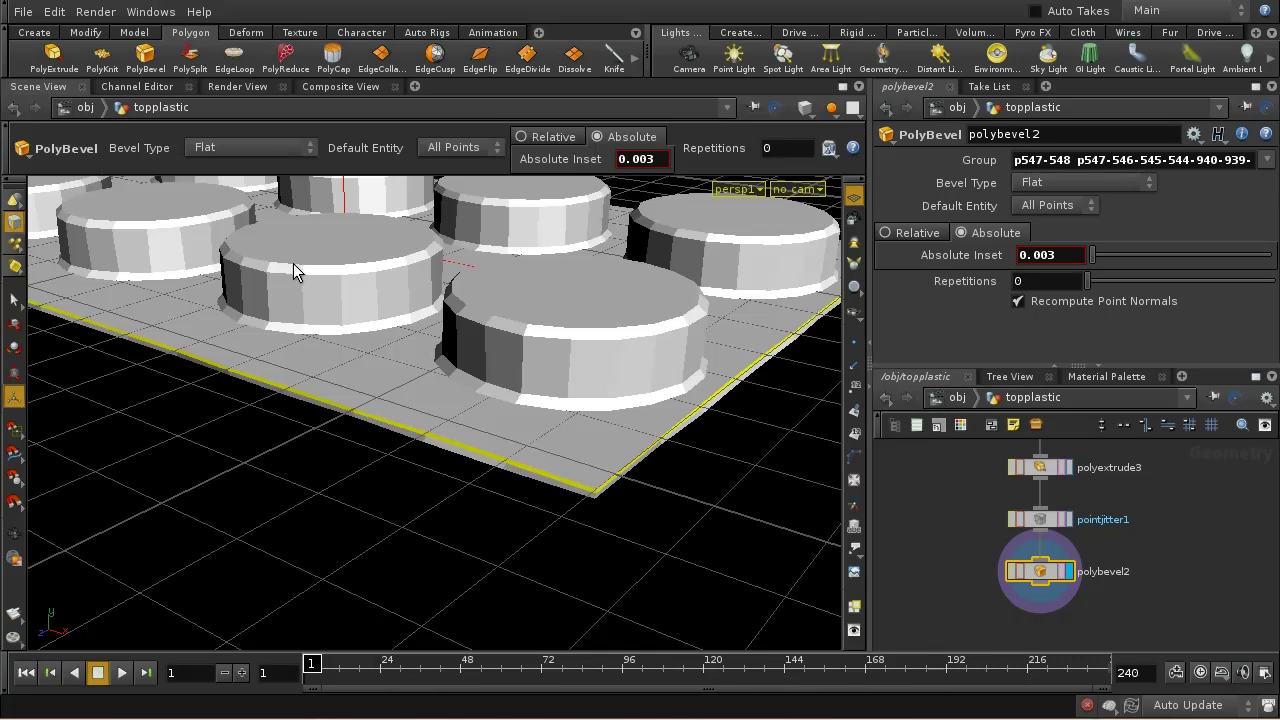
key(Escape)
scroll(540, 463, down, 6)
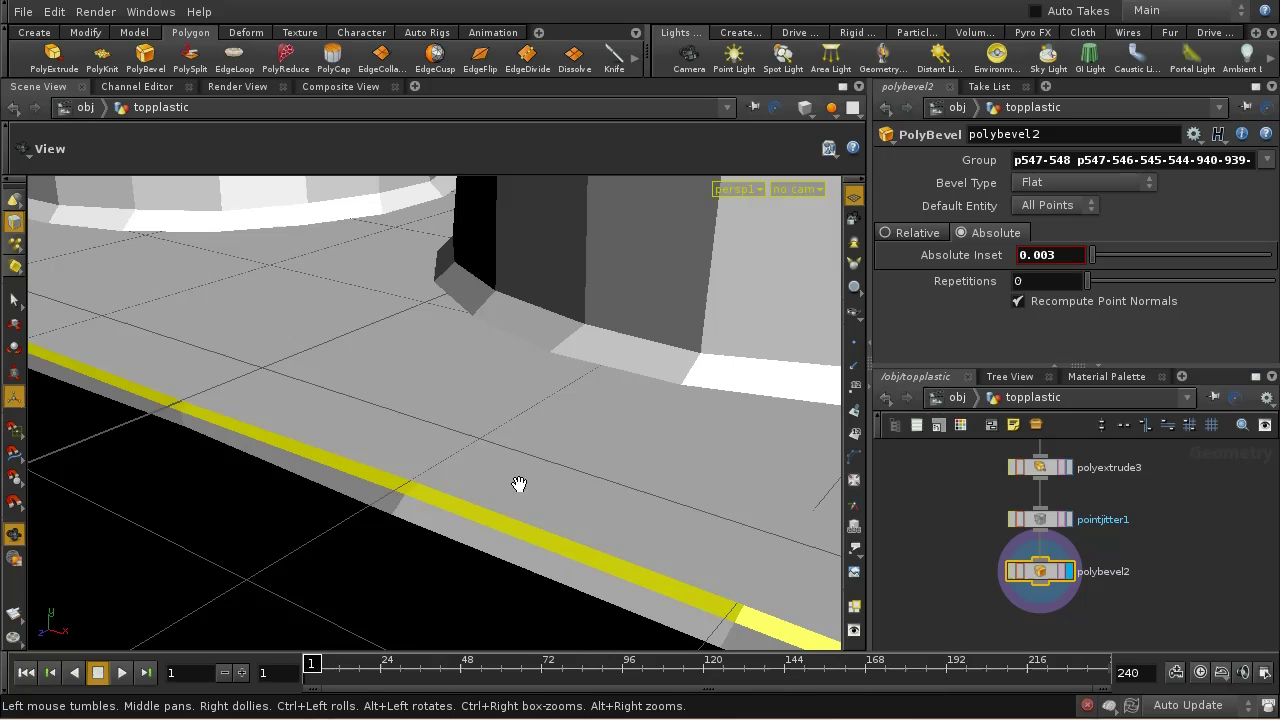
drag(519, 484, 582, 478)
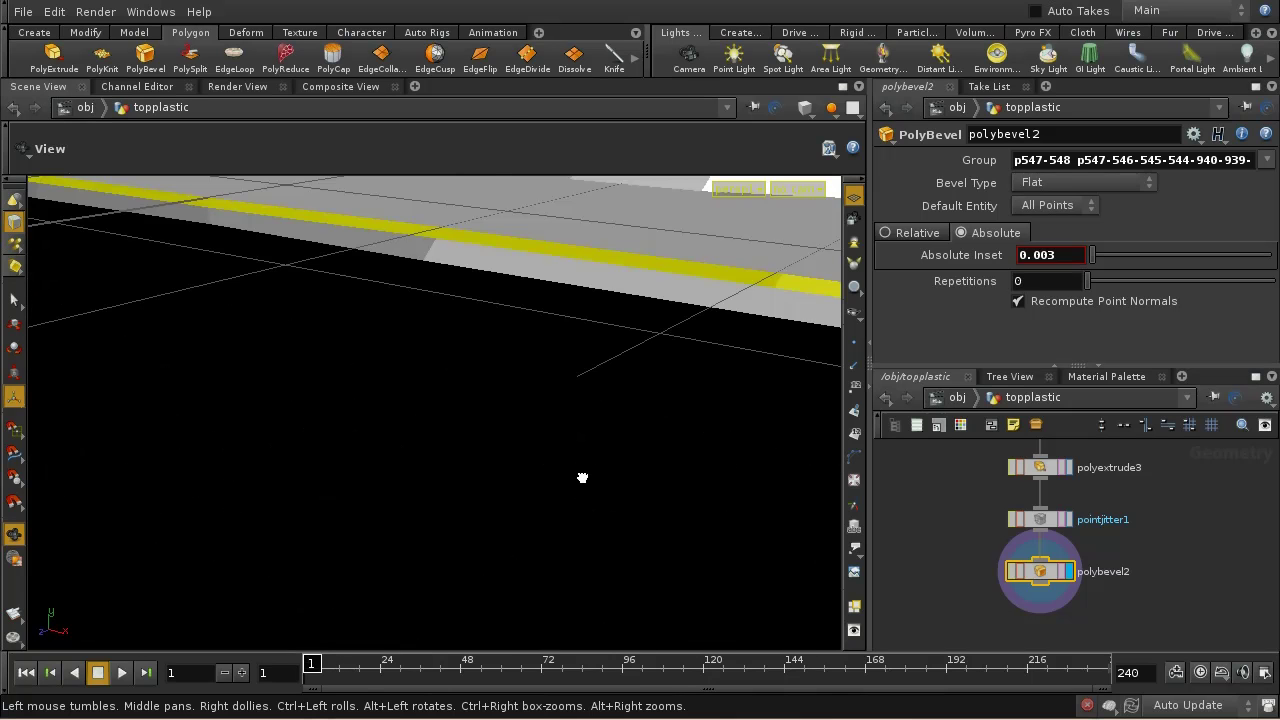
key(Return)
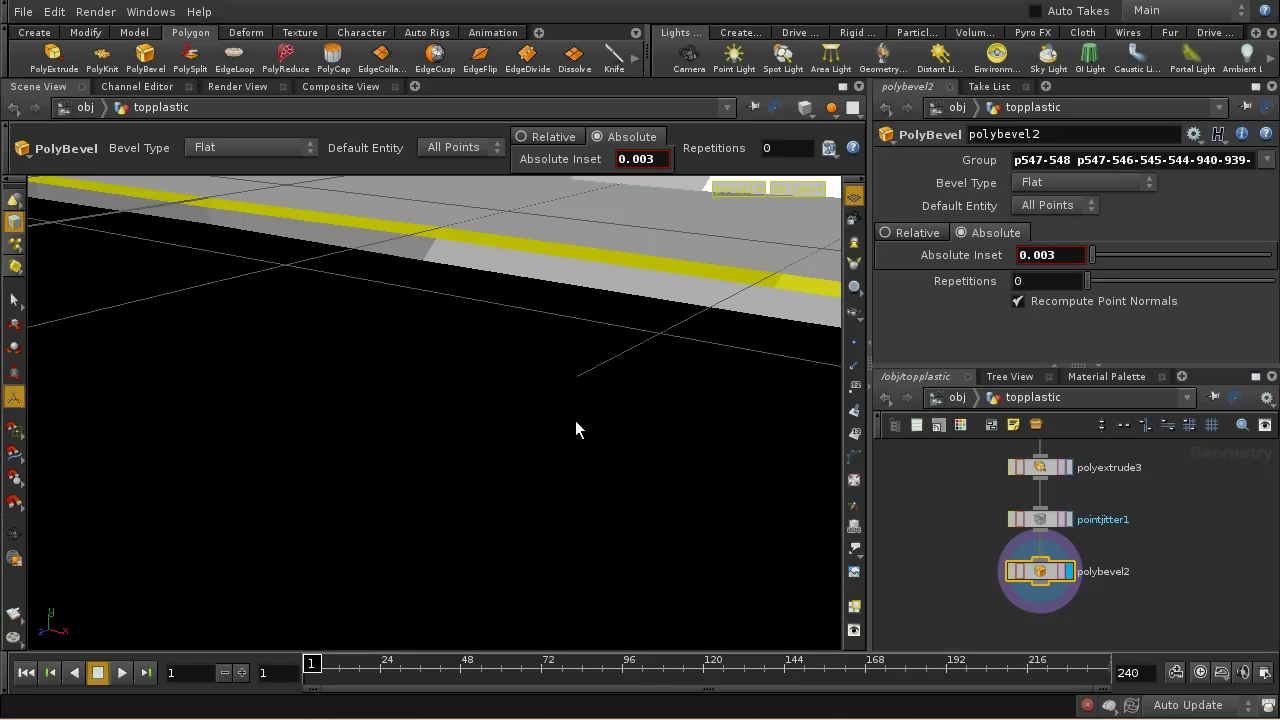
key(s)
click(579, 263)
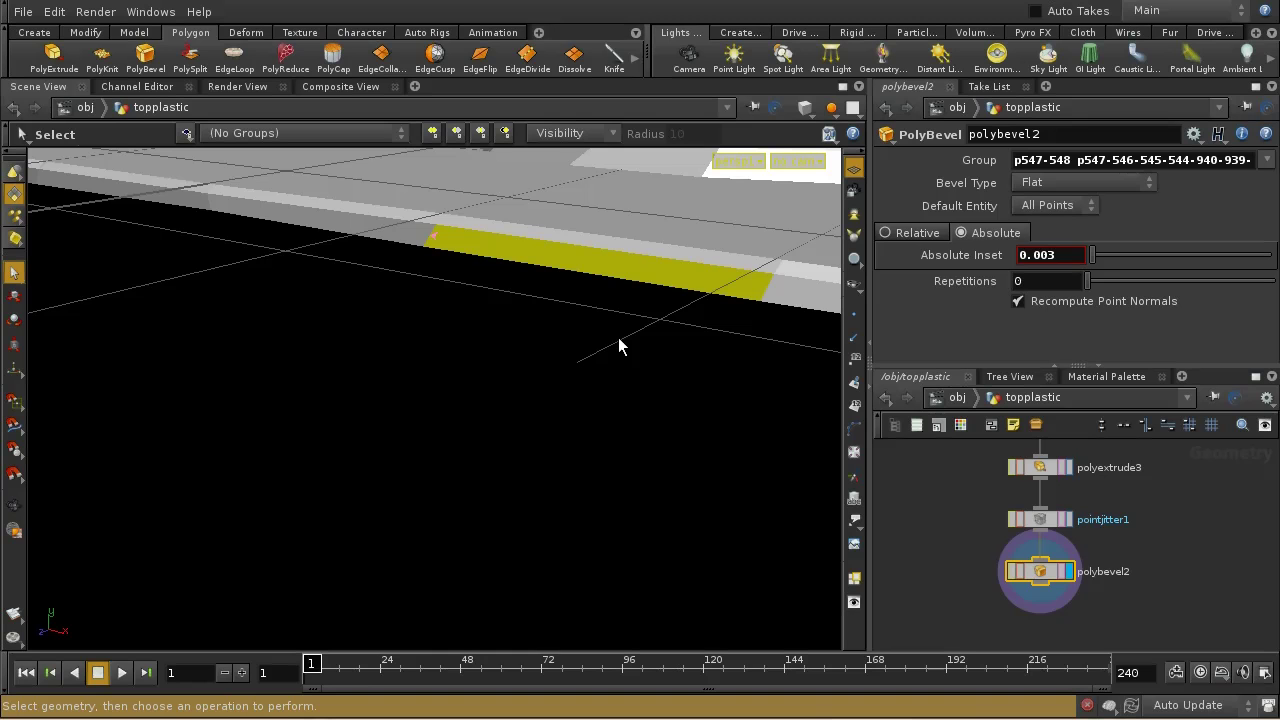
- Orbit to check the cylinders and base plate, then return to the /obj level
key(Escape)
drag(626, 297, 591, 397)
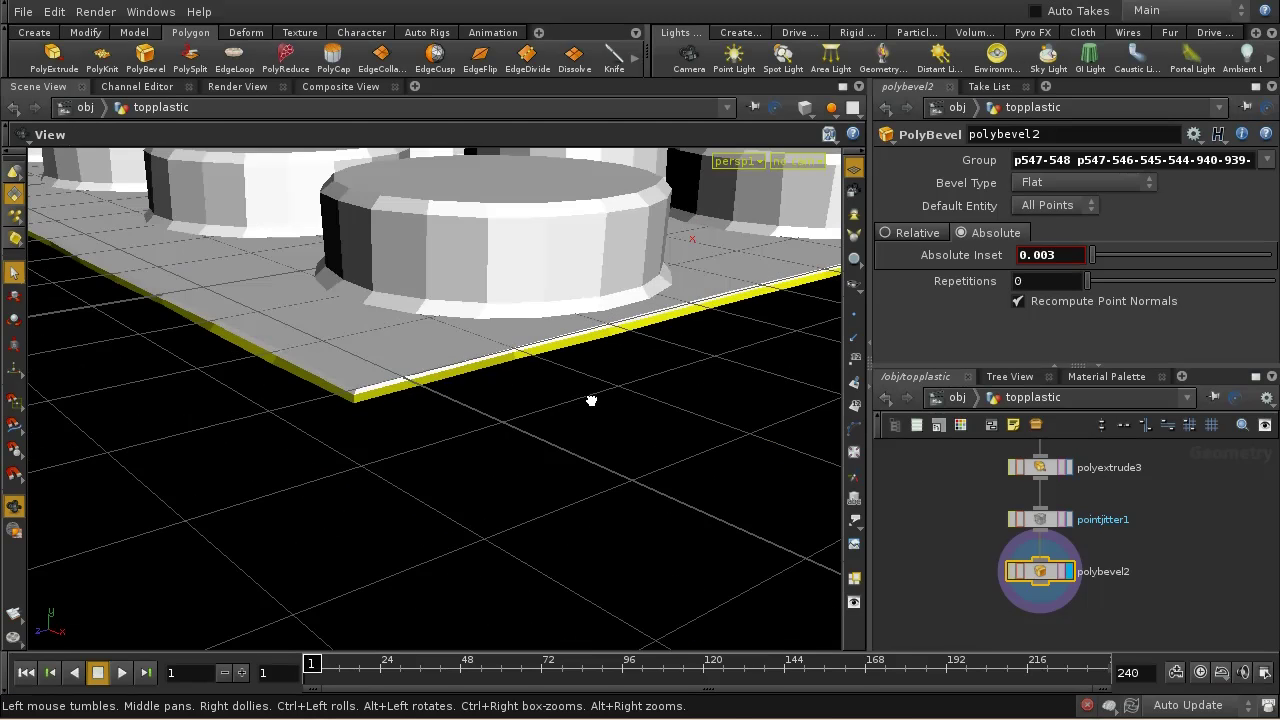
key(s)
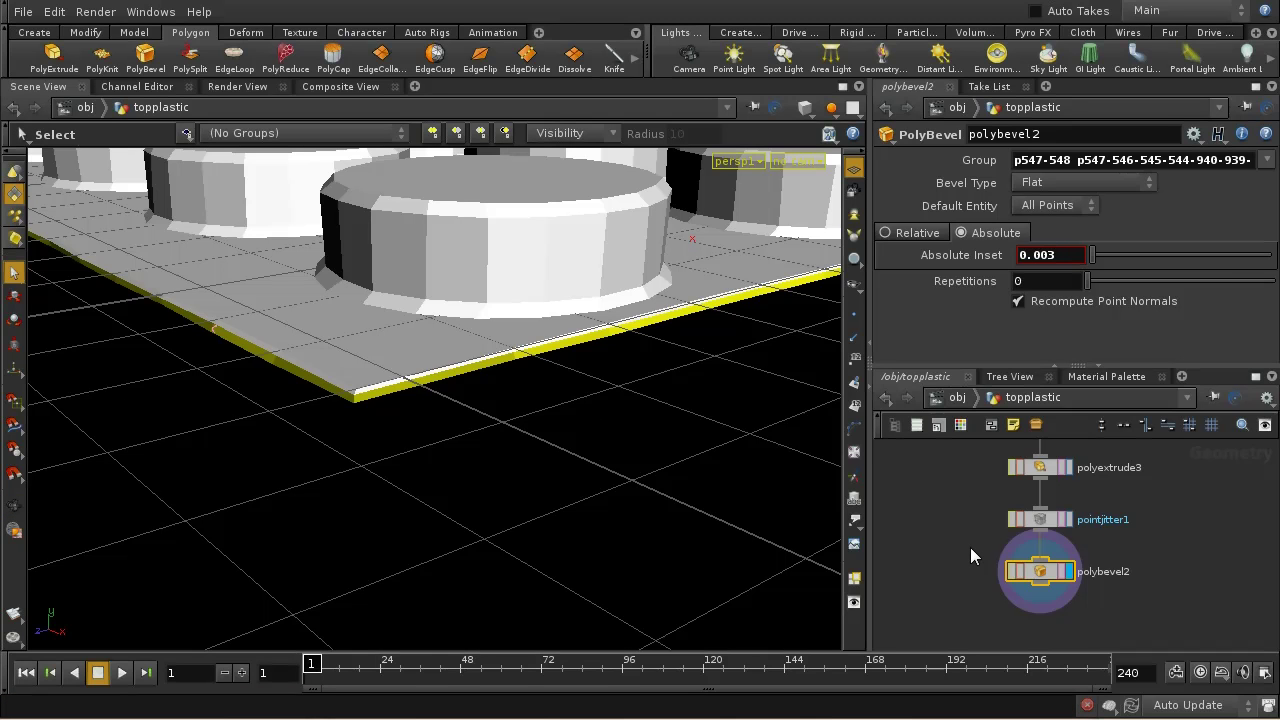
click(955, 397)
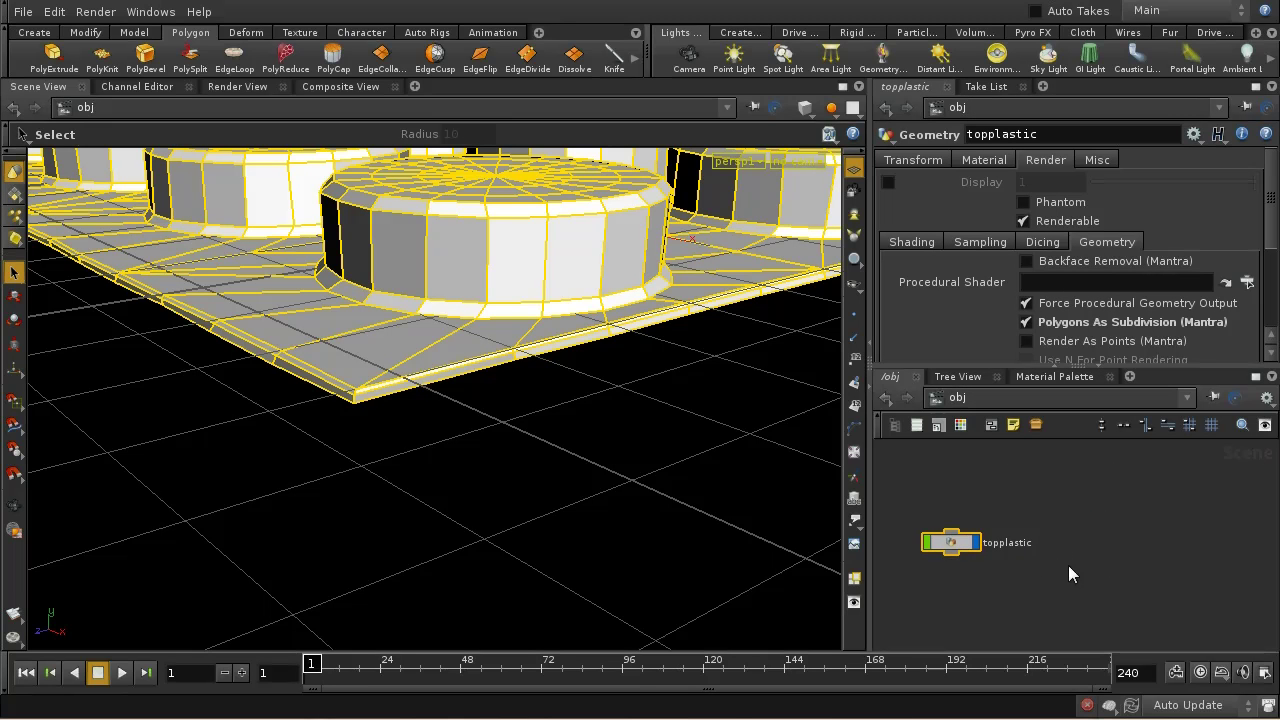
- Add a new Geometry object, geo1, to the object-level network
key(Tab)
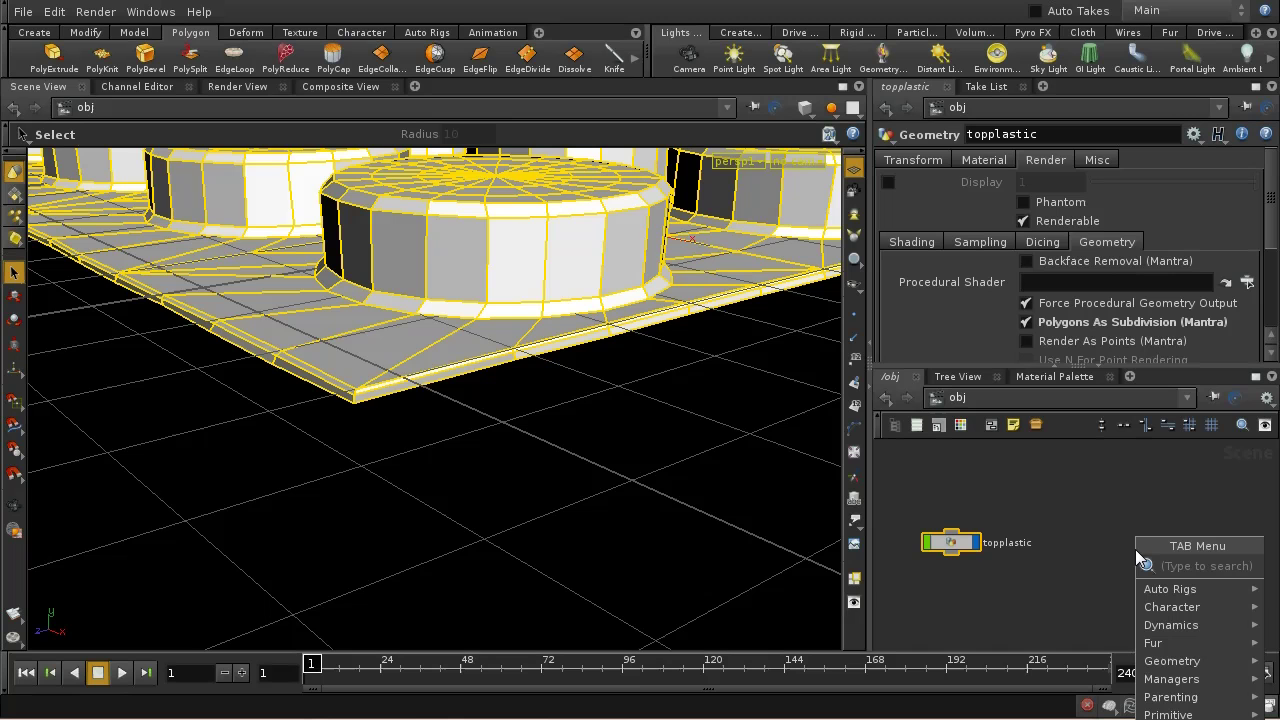
text(Grid)
key(Escape)
key(Tab)
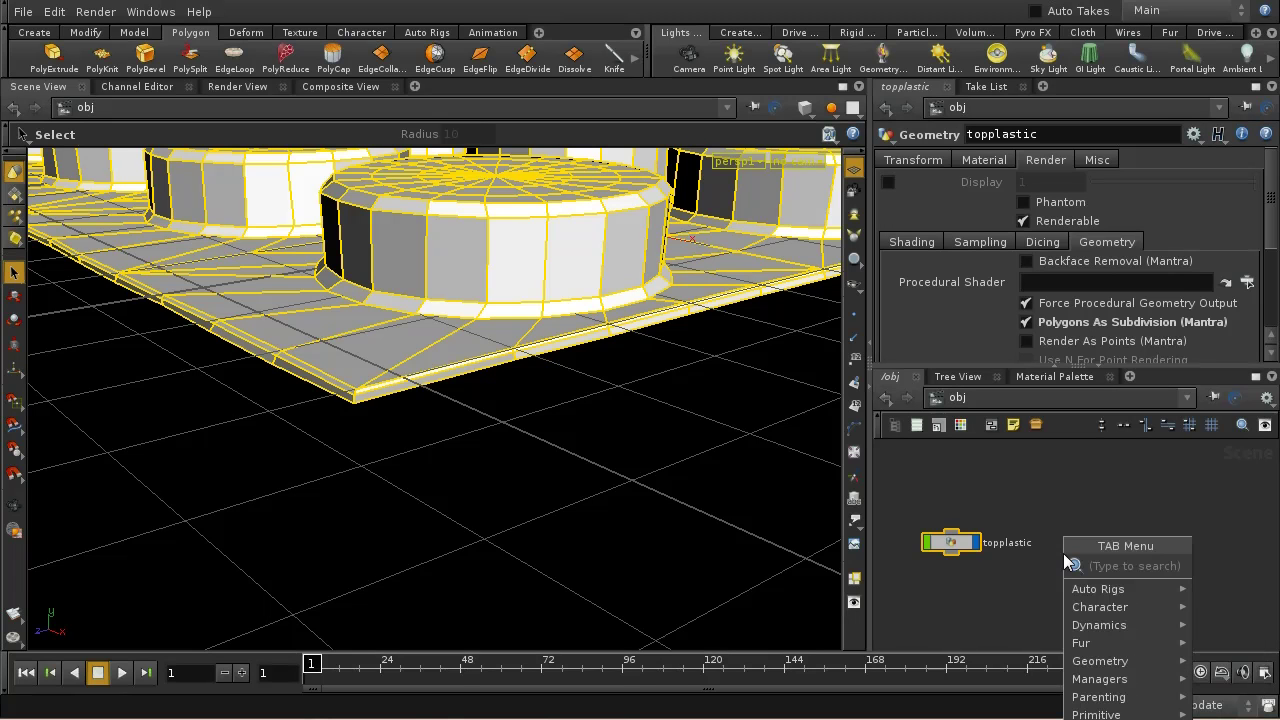
text(Geometry)
click(1205, 565)
click(1088, 552)
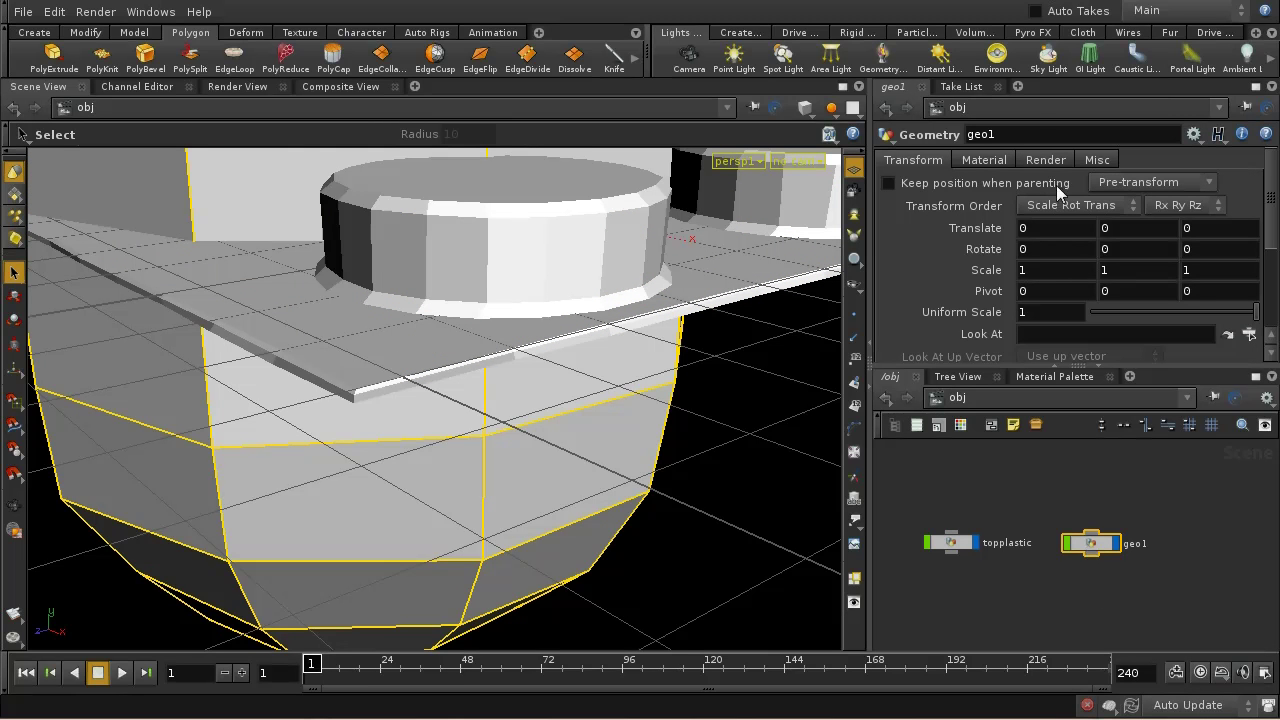
- Rename the geo1 object to 'bottom'
double_click(1029, 135)
text(BOTTO)
key(BackSpace)
key(BackSpace)
key(BackSpace)
key(BackSpace)
key(BackSpace)
text(bottom)
key(Return)
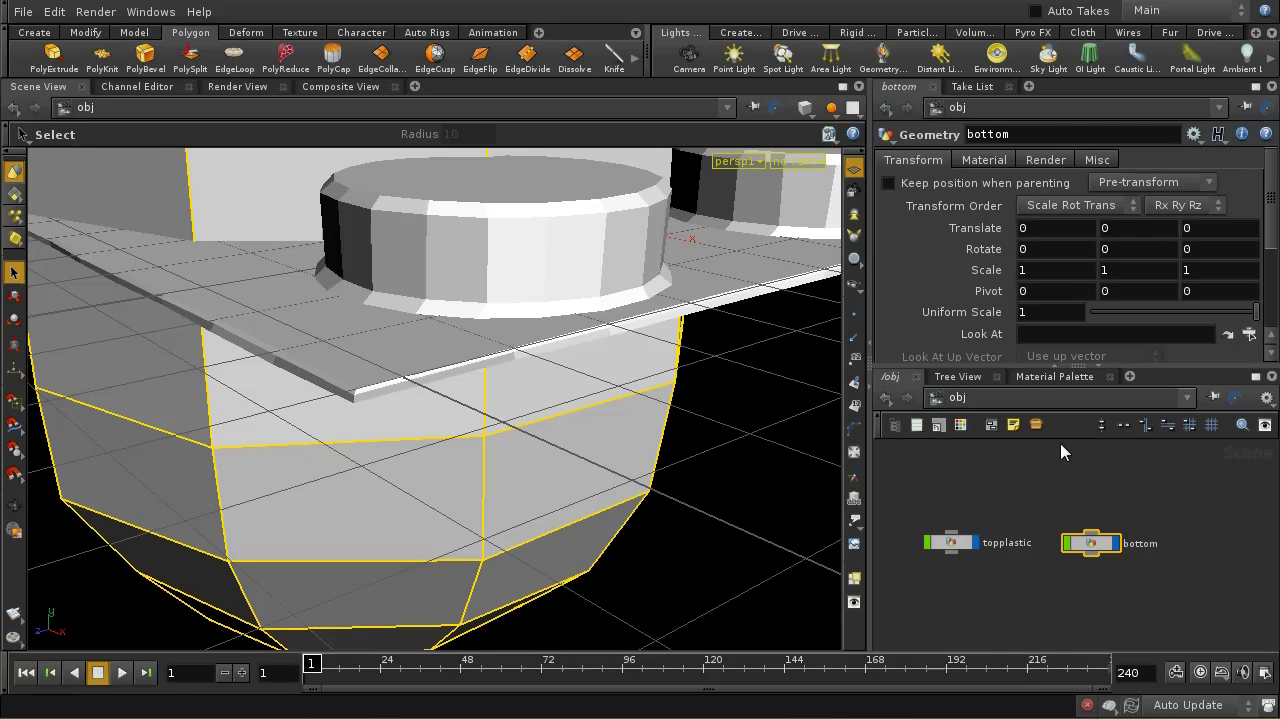
- Go inside bottom and delete its default file1 node
double_click(1090, 543)
key(Delete)
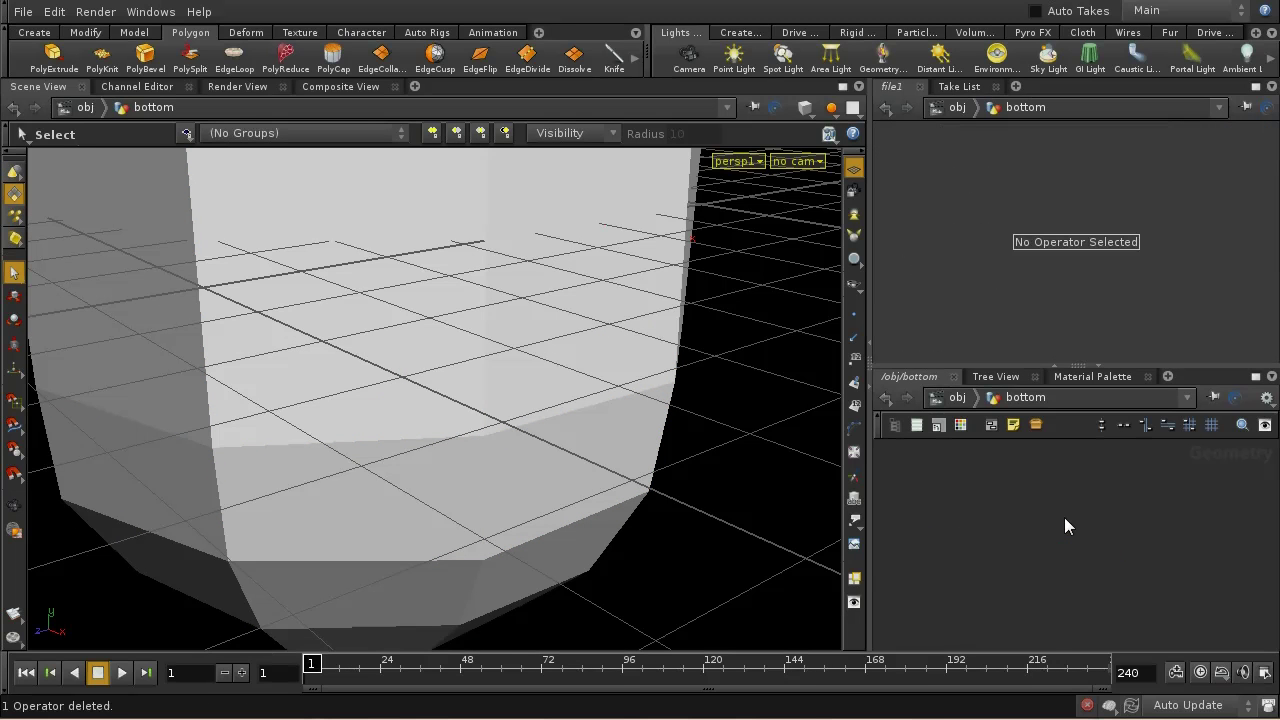
key(Tab)
- Add an Object Merge node that pulls in /obj/topplastic
text(Object Merge)
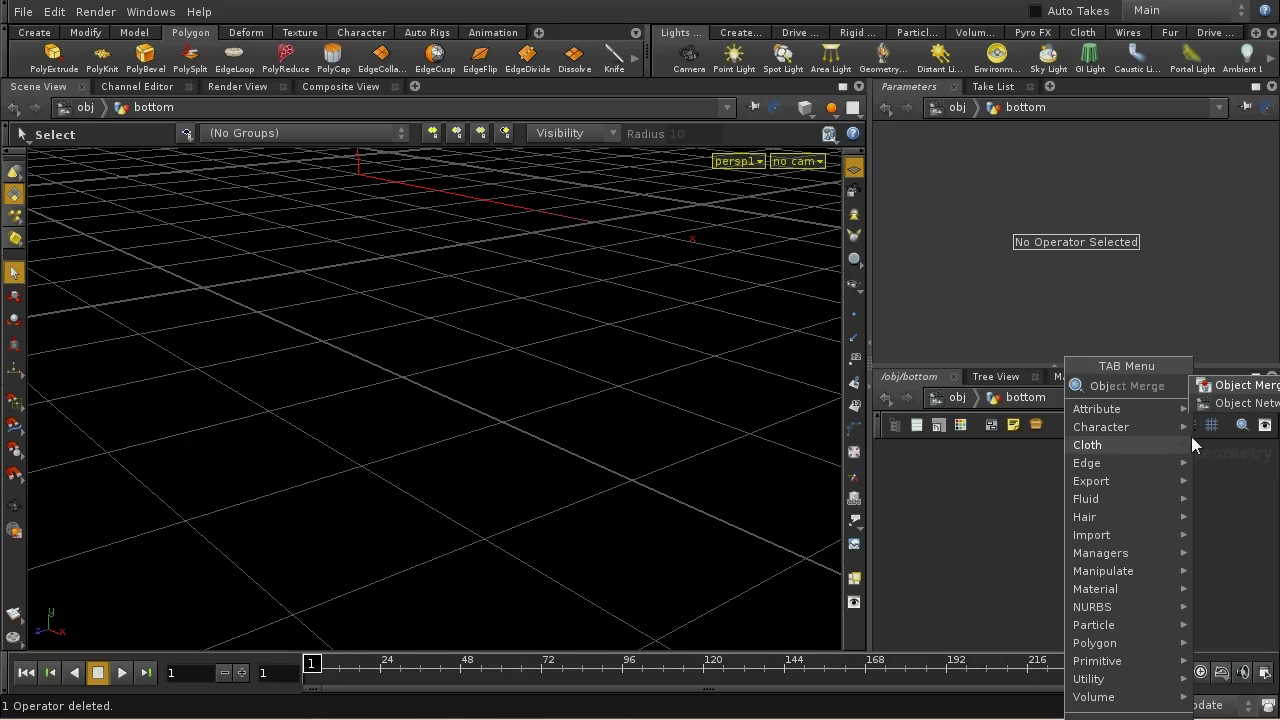
click(1232, 386)
click(1103, 509)
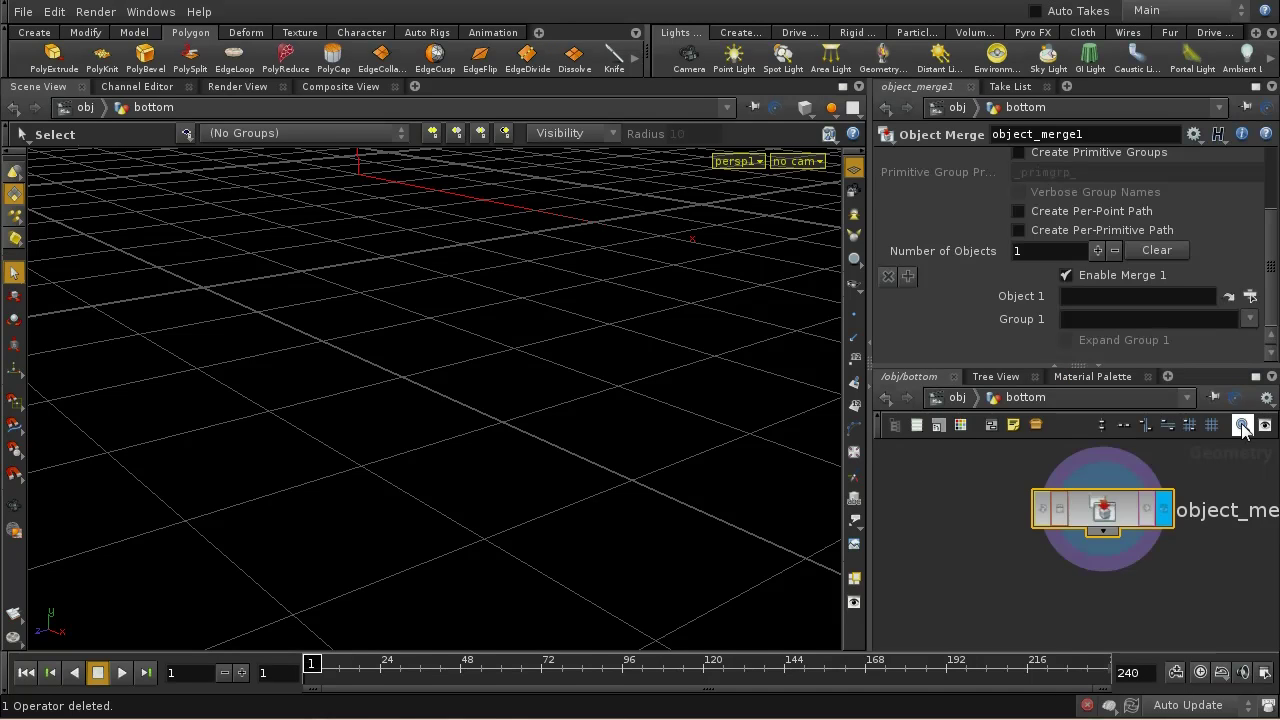
click(1250, 296)
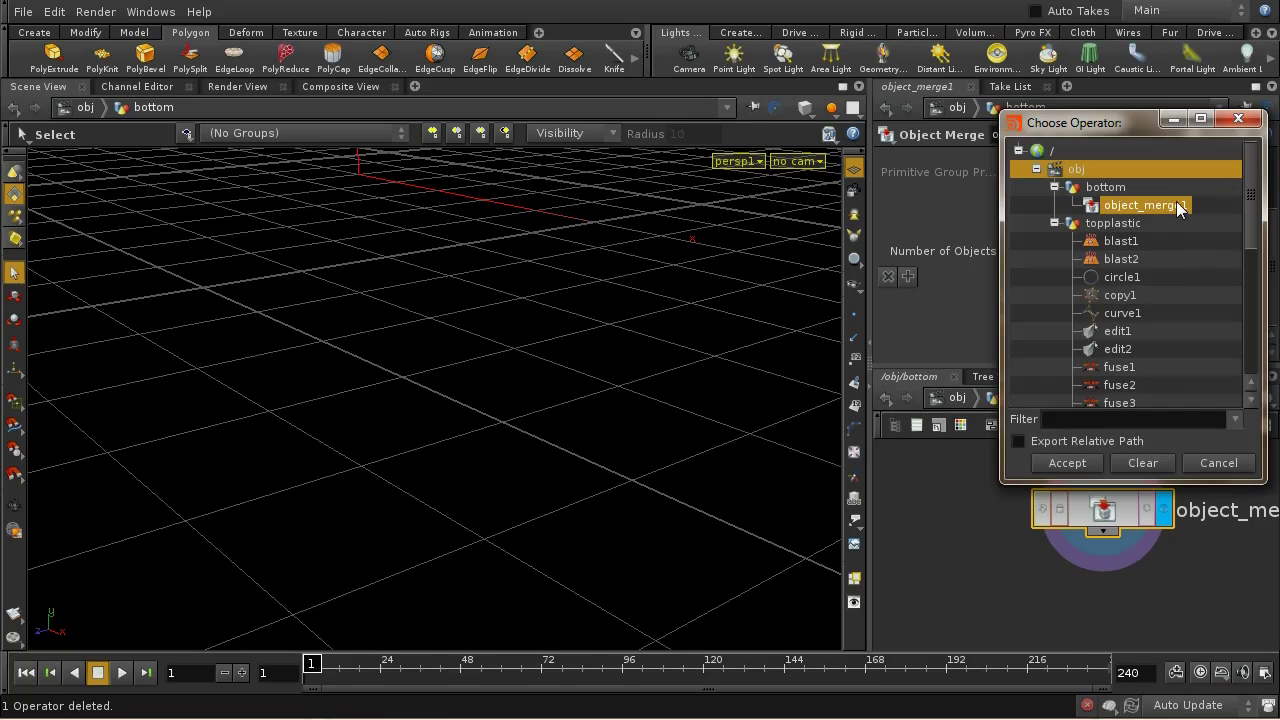
click(1118, 224)
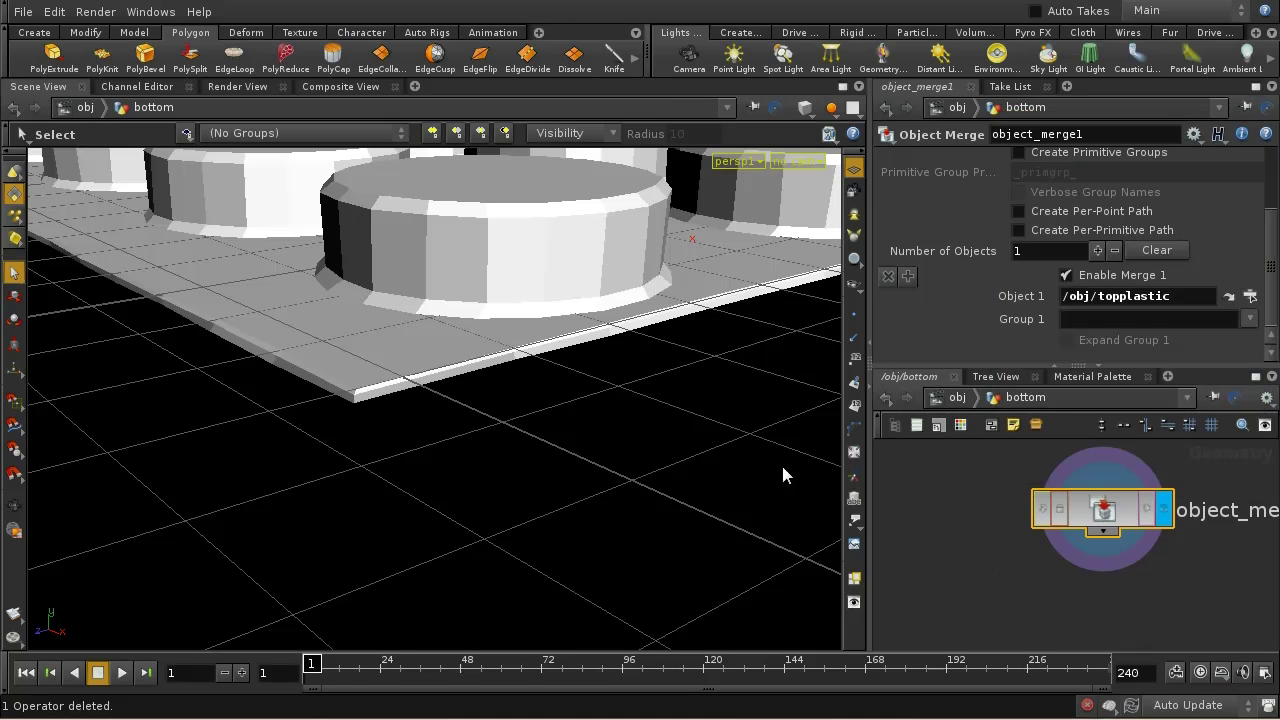
- Select and grow the slab's edge faces, then delete them with a Blast
click(382, 391)
key(Escape)
mouse_move(452, 470)
mouse_down()
mouse_move(474, 266)
mouse_move(474, 371)
mouse_move(453, 449)
mouse_up()
key(s)
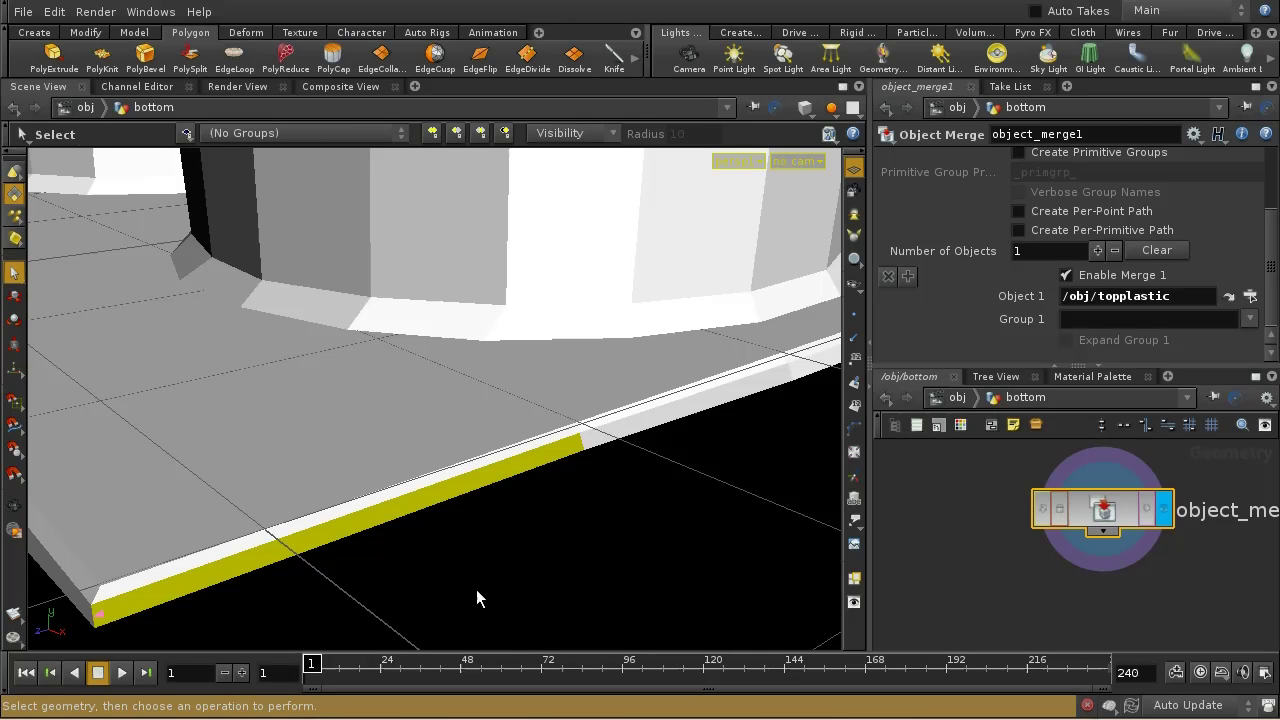
key(shift+g)
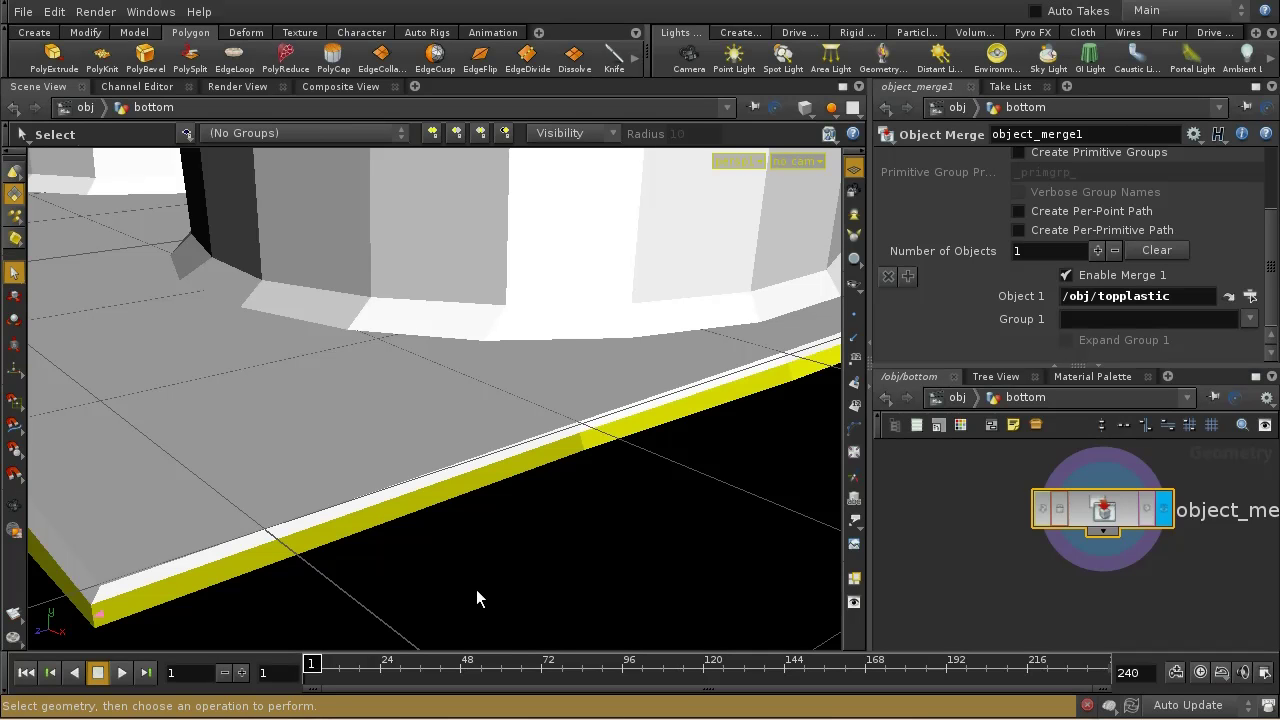
key(Delete)
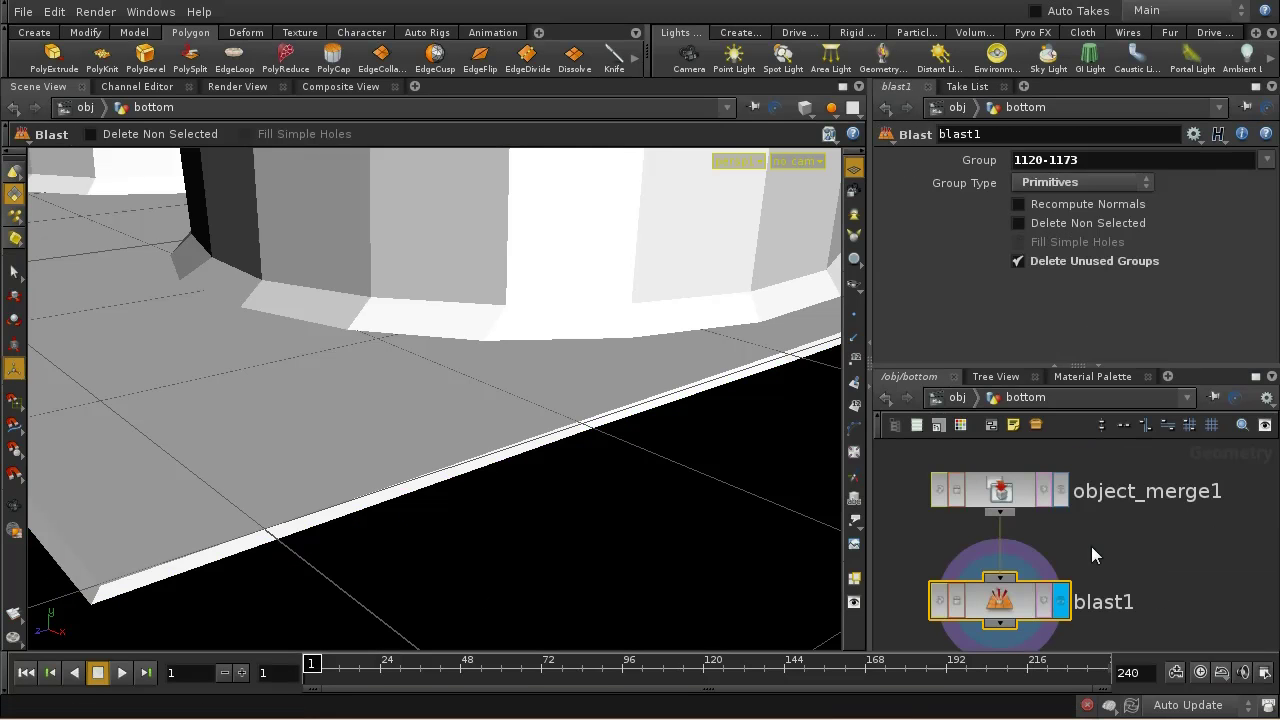
- Set blast1 to Delete Non Selected and cap the remaining rim strip with PolyCap
click(1073, 222)
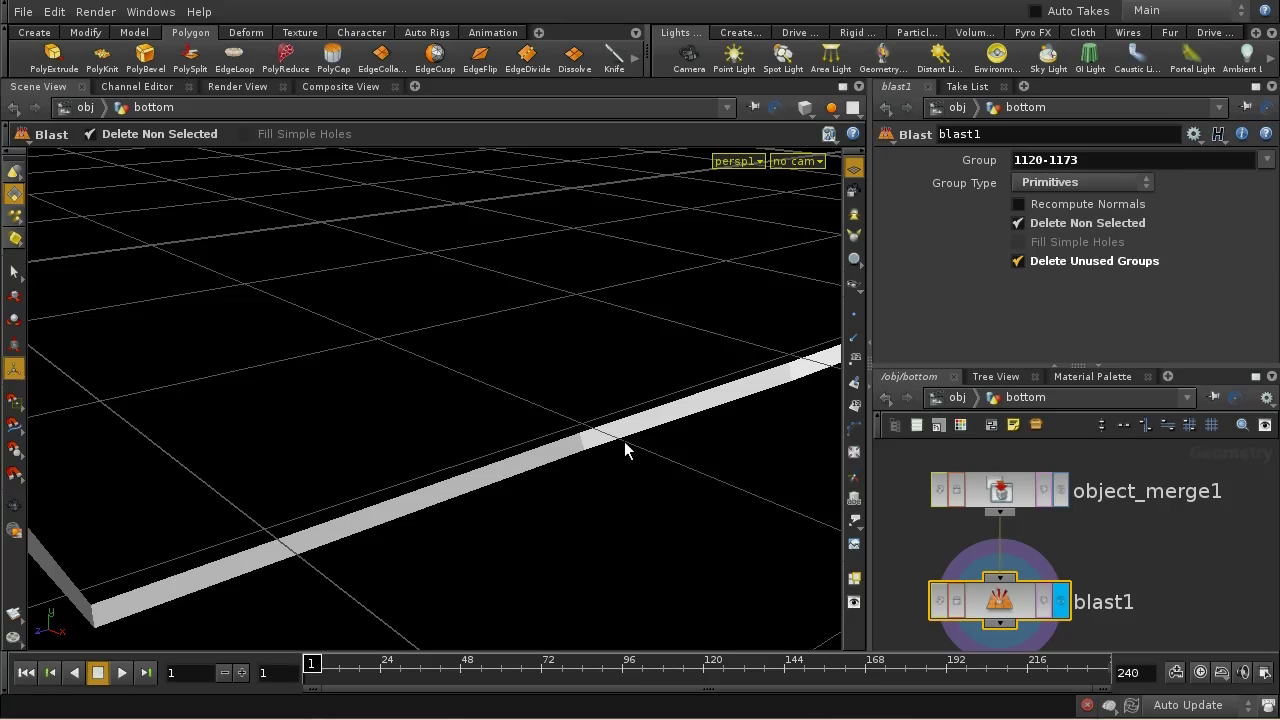
key(s)
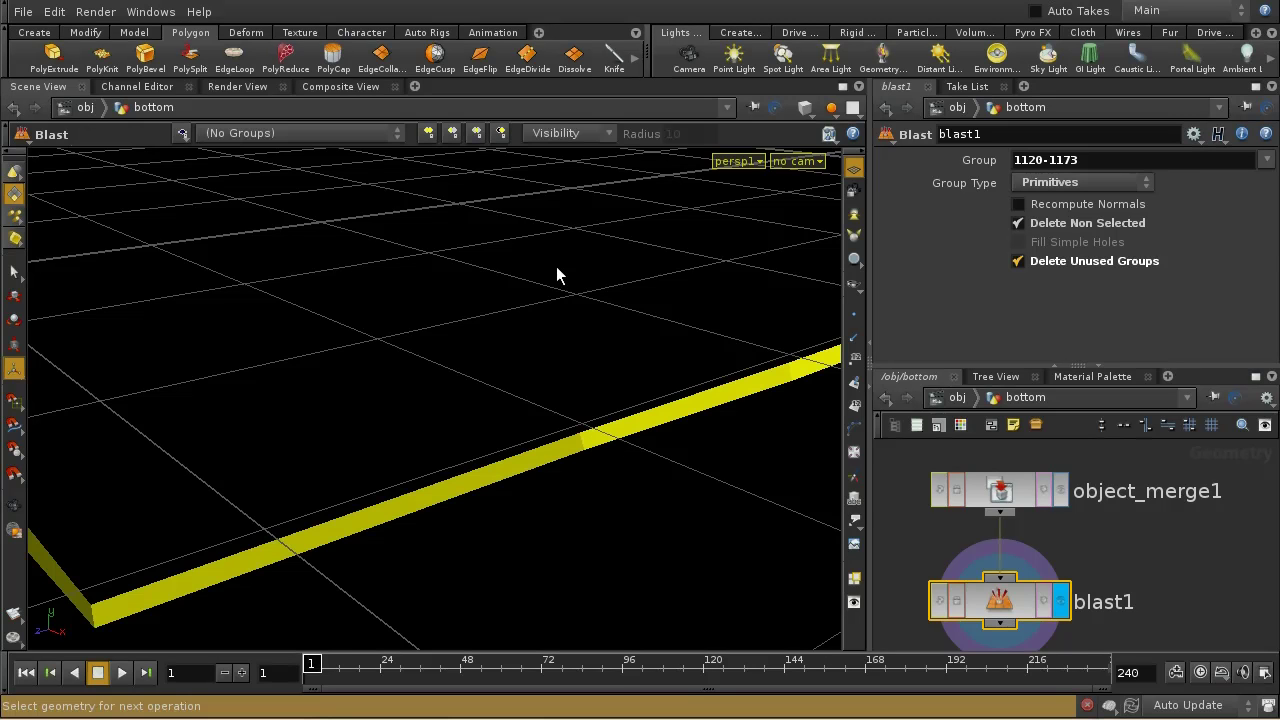
click(333, 52)
- Orbit to inspect the new cap face, then return to the /obj level
key(Escape)
drag(419, 334, 471, 497)
key(Return)
key(Escape)
key(Return)
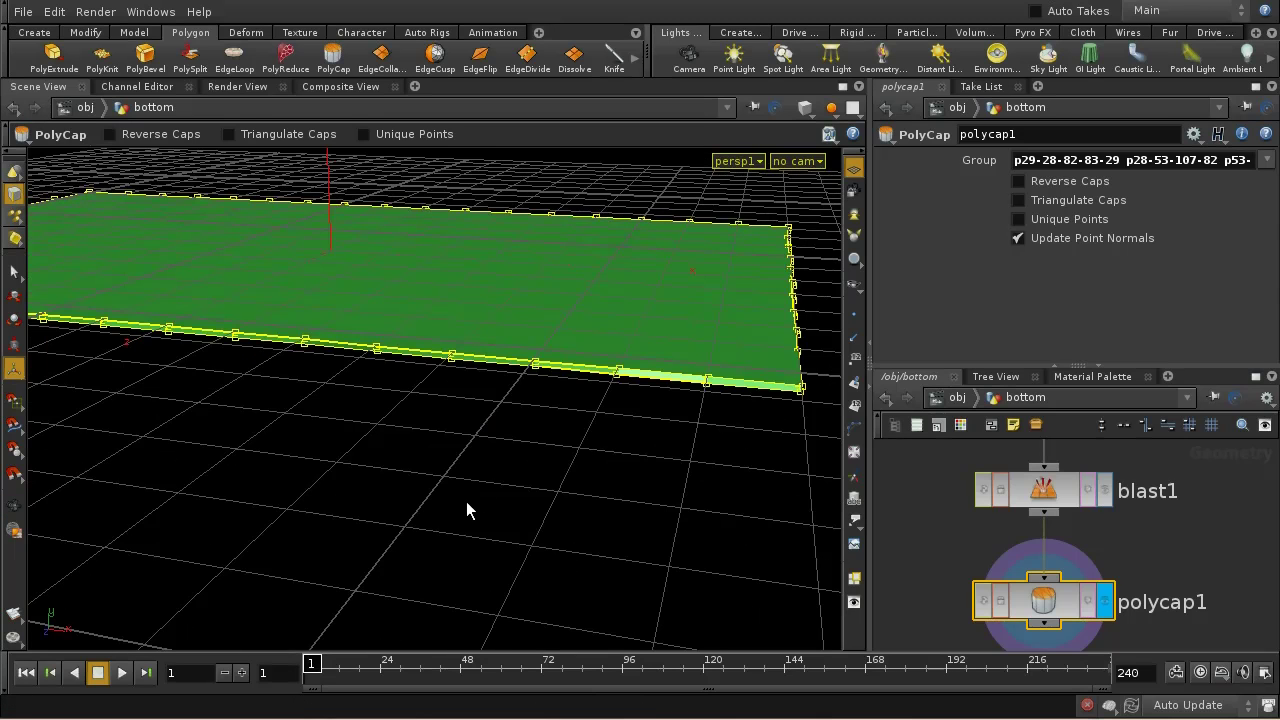
click(960, 396)
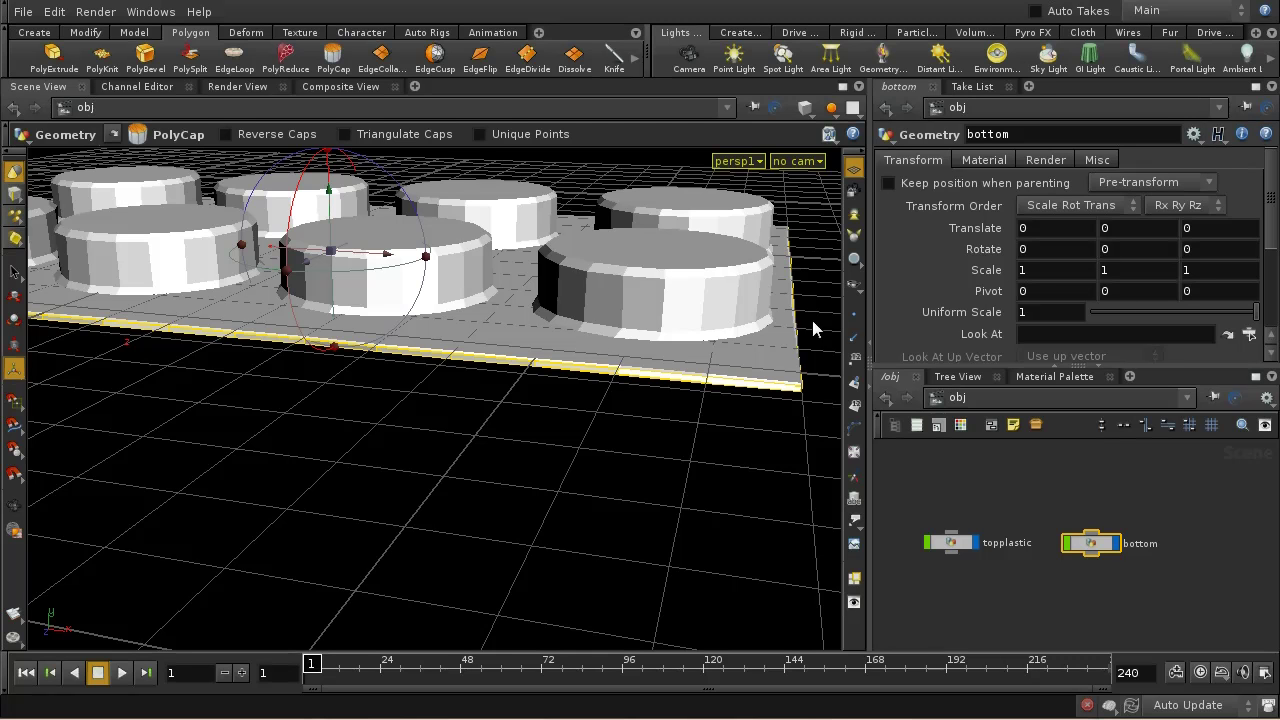
- Lower the bottom object to Translate Y -0.00899841 and orbit to inspect the base edge
mouse_move(330, 220)
mouse_down()
mouse_move(331, 208)
mouse_move(333, 224)
mouse_up()
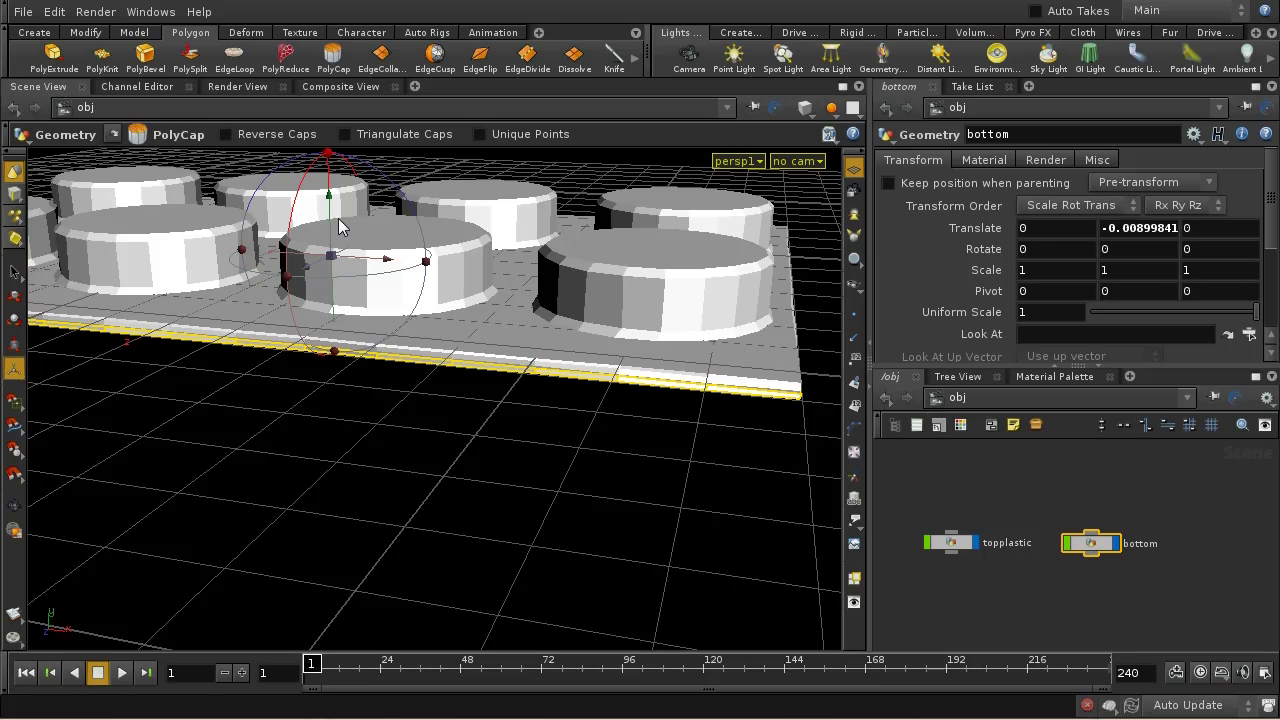
key(Escape)
middle_drag(393, 407, 434, 229)
drag(429, 186, 430, 228)
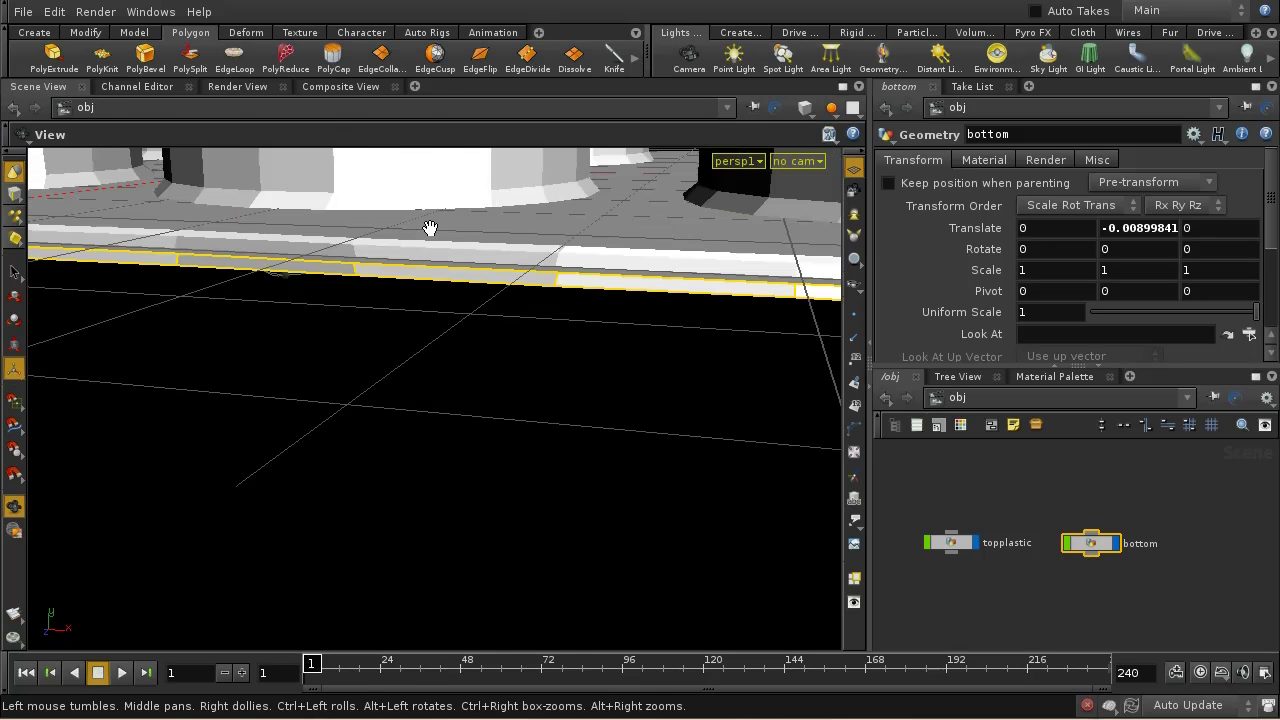
key(Return)
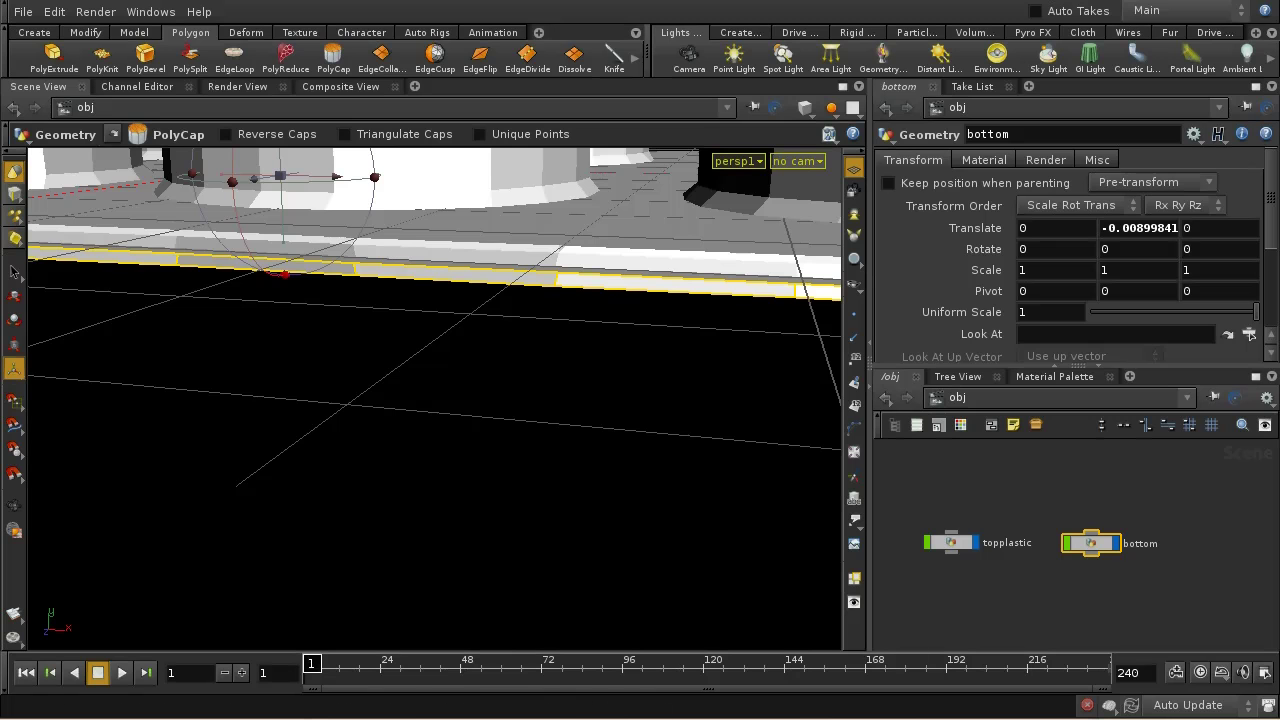
key(Escape)
drag(686, 408, 629, 514)
key(Return)
- Enable Polygons As Subdivision (Mantra) on the bottom object's Render > Geometry tab and check the render
click(215, 84)
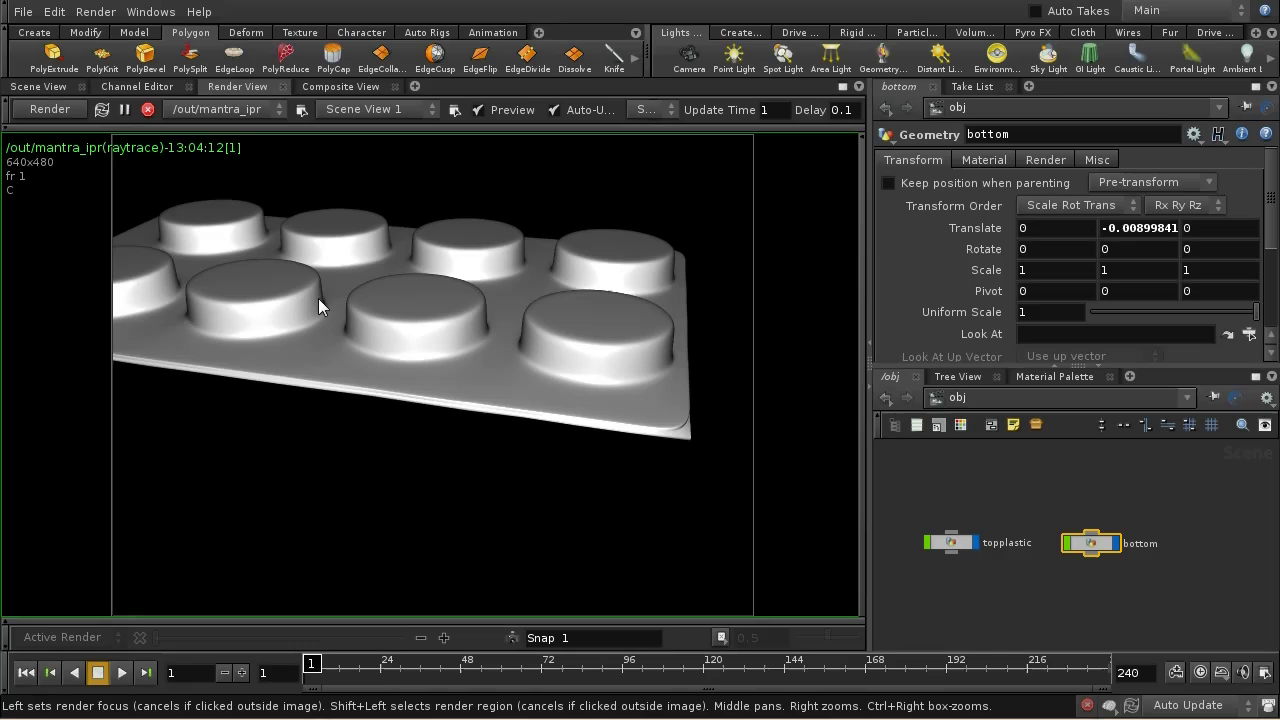
mouse_move(356, 413)
right_down()
mouse_move(351, 330)
mouse_move(357, 390)
right_up()
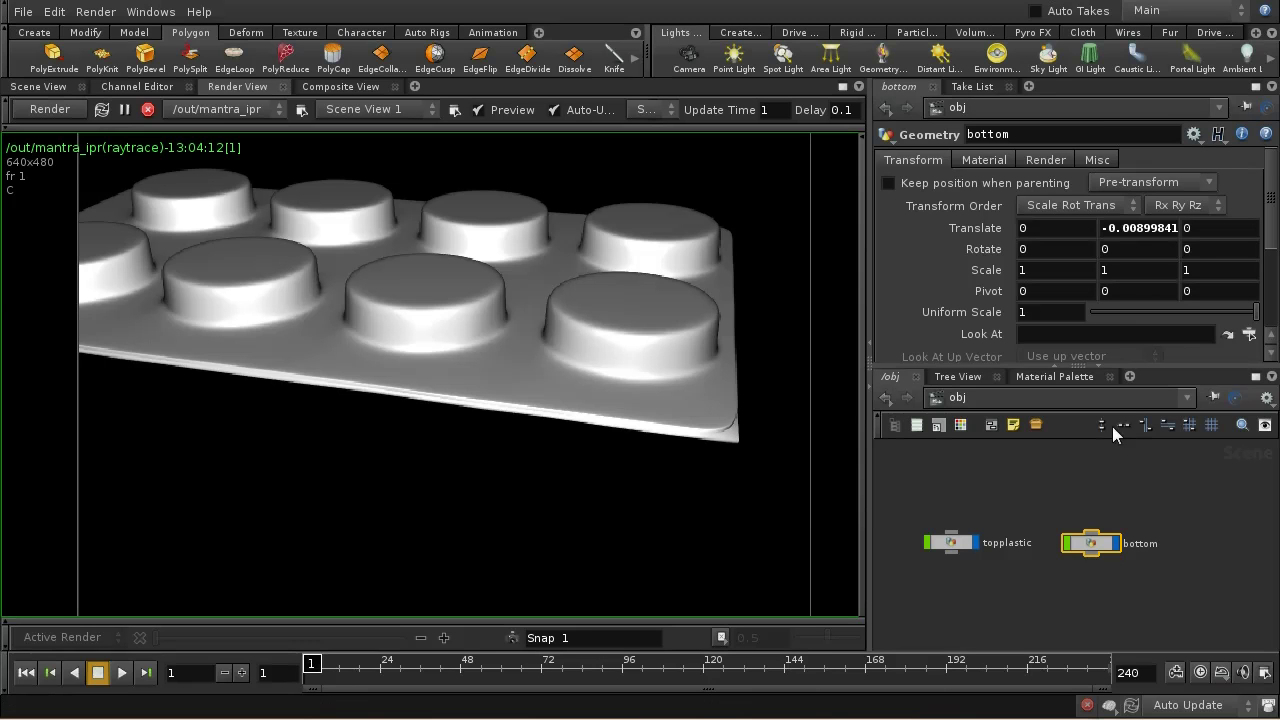
click(1059, 160)
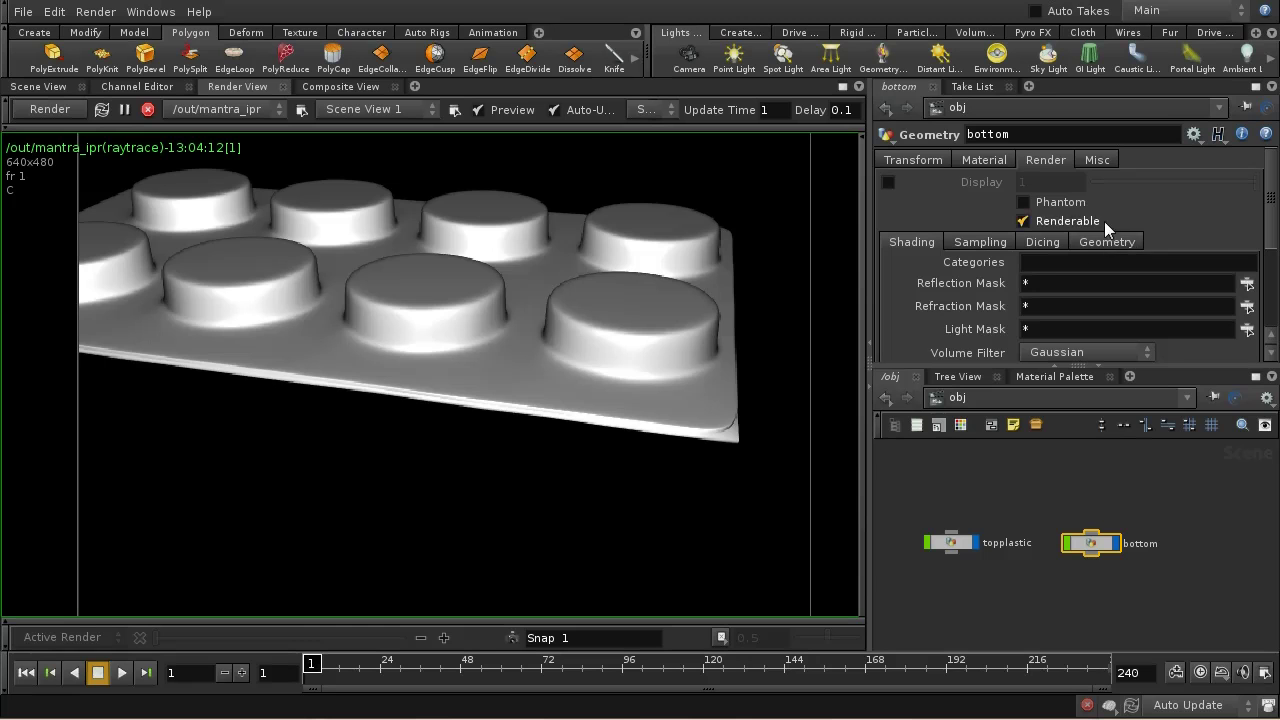
click(1088, 247)
click(1026, 322)
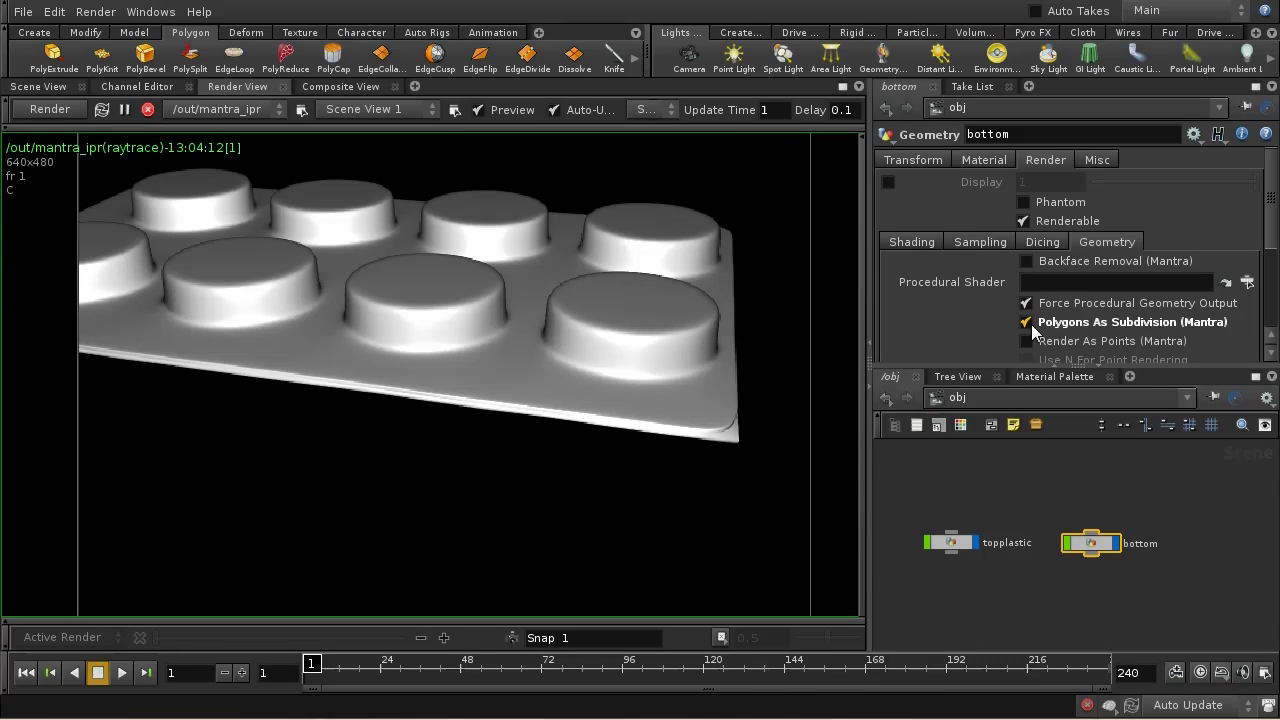